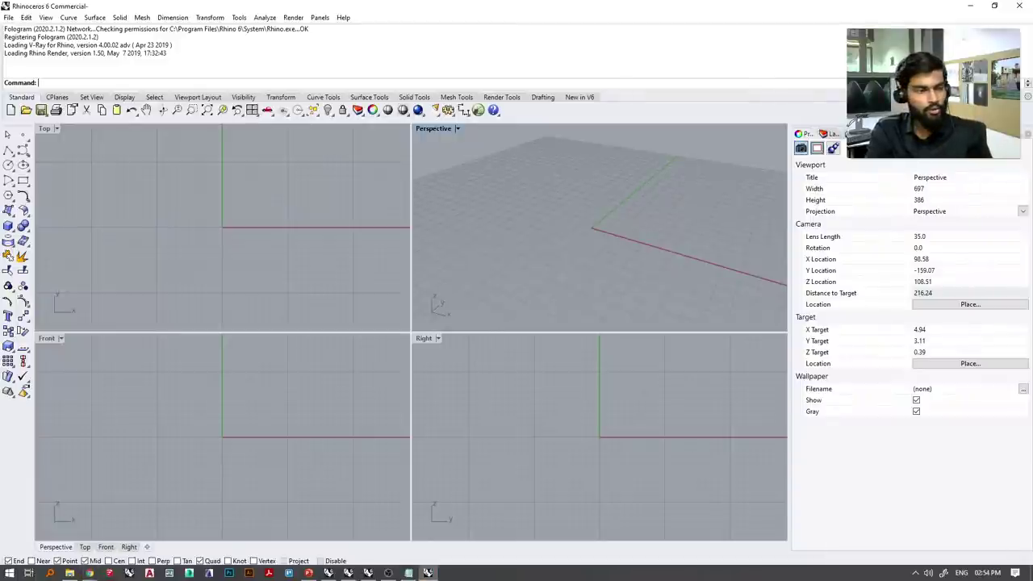
Launch Grasshopper alongside the empty Rhino model
click(278, 139)
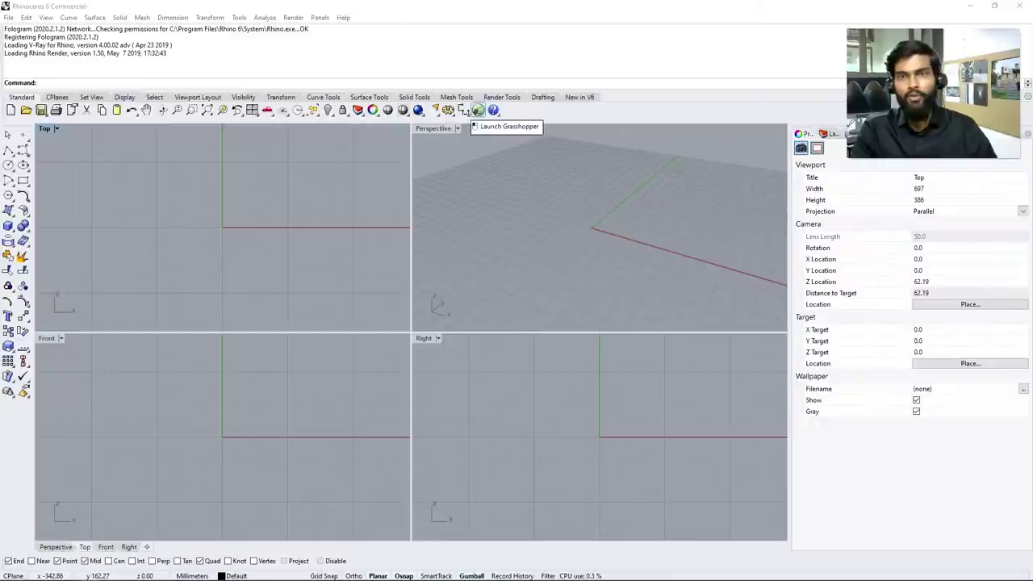
click(478, 111)
click(477, 110)
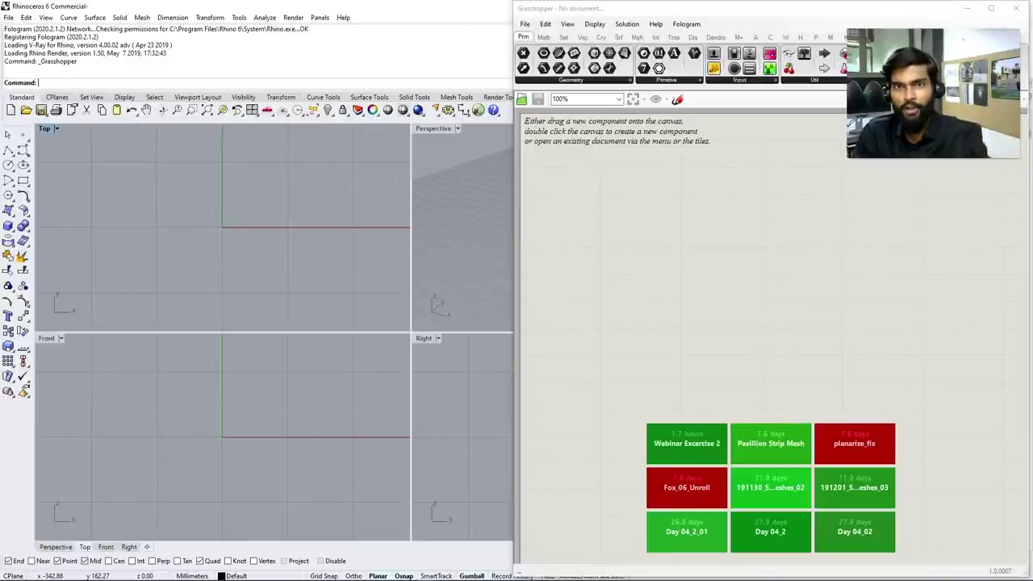
Maximize the Perspective viewport
click(461, 226)
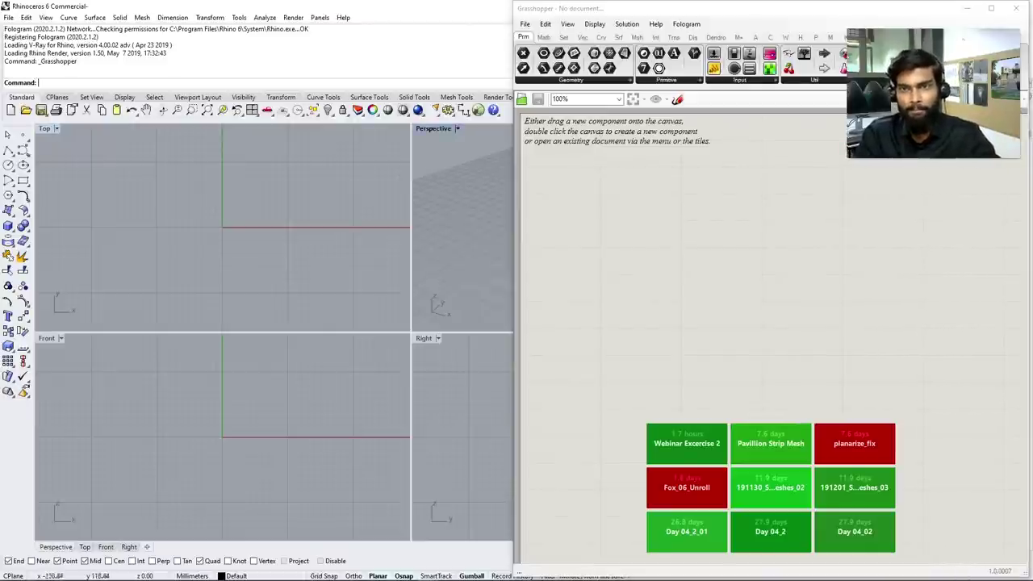
key(ctrl+m)
scroll(275, 330, up, 3)
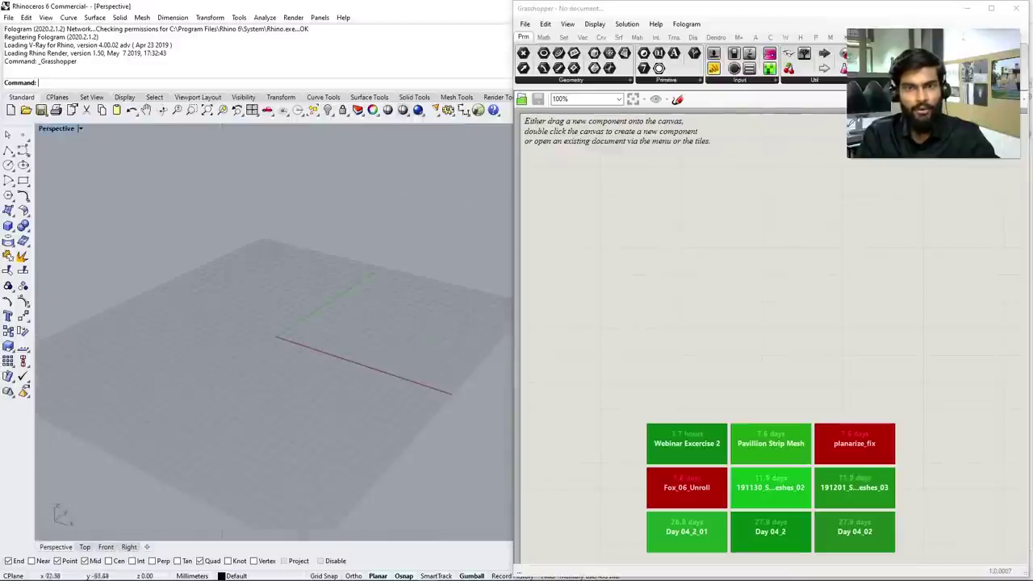
Create a new Grasshopper document and minimize the Grasshopper window
click(526, 23)
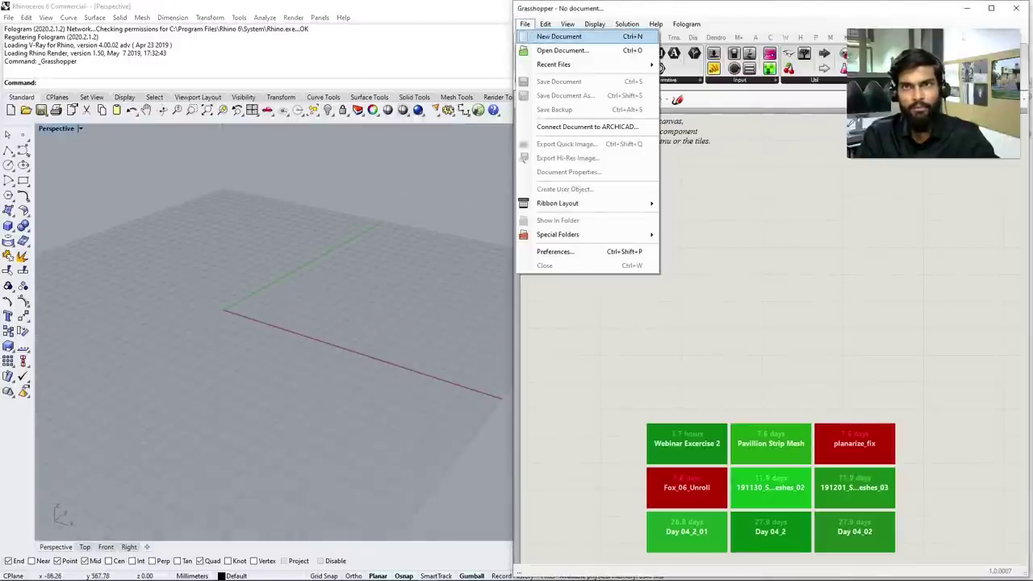
click(555, 34)
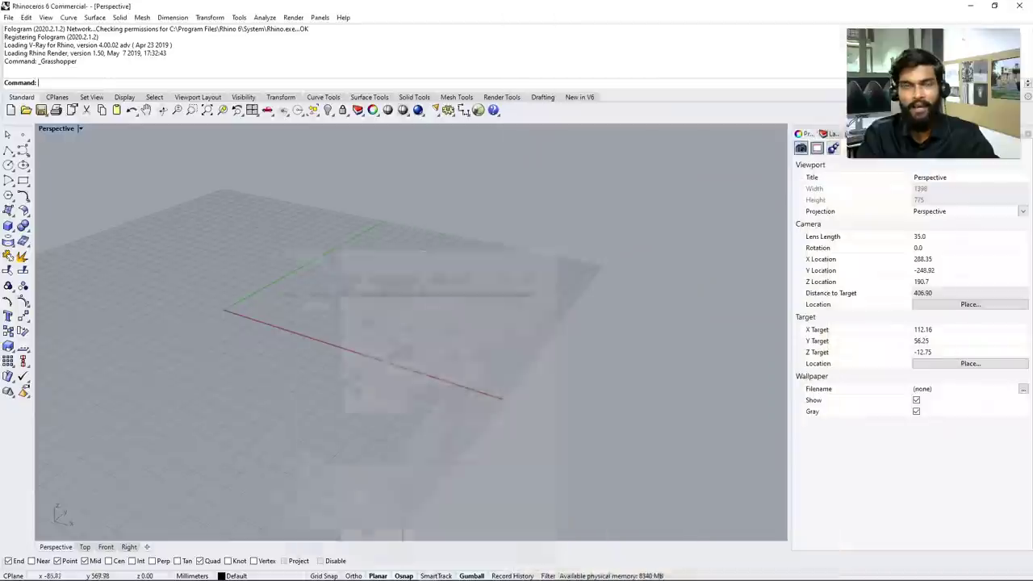
click(967, 8)
Restore the four-viewport layout and draw a box on the ground plane in Perspective, on the negative X side of the origin
scroll(411, 330, down, 3)
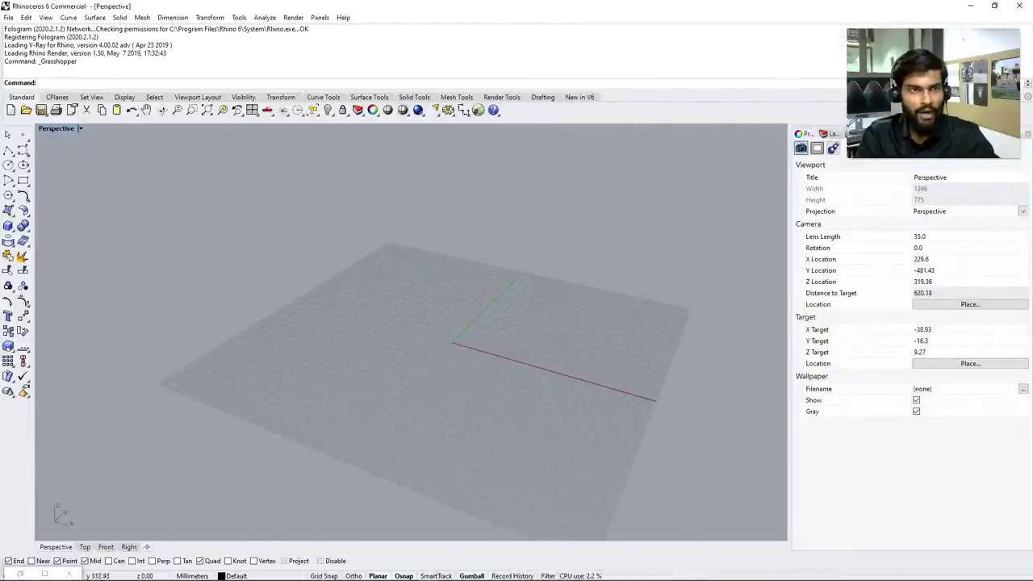
key(ctrl+m)
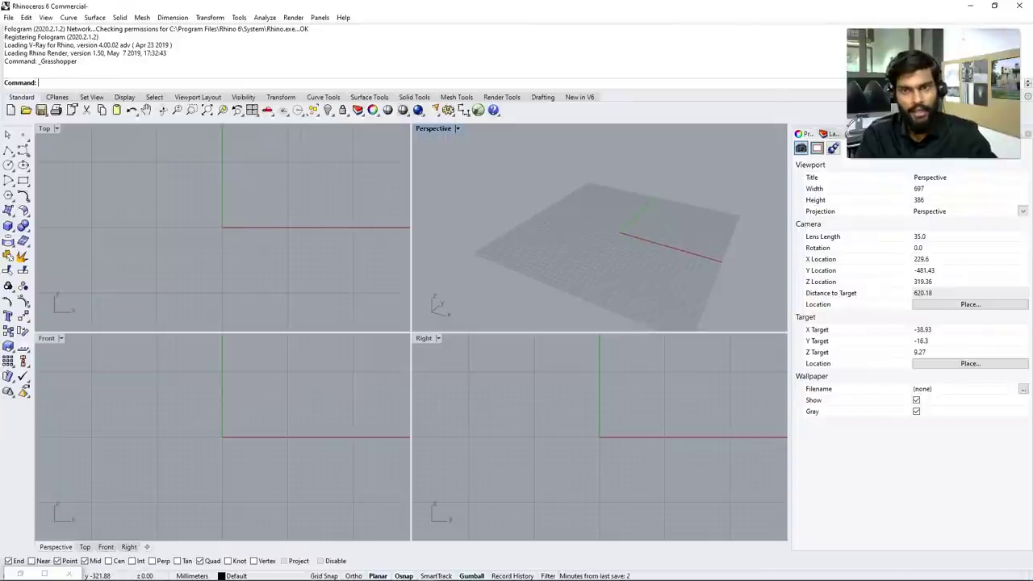
scroll(599, 227, up, 5)
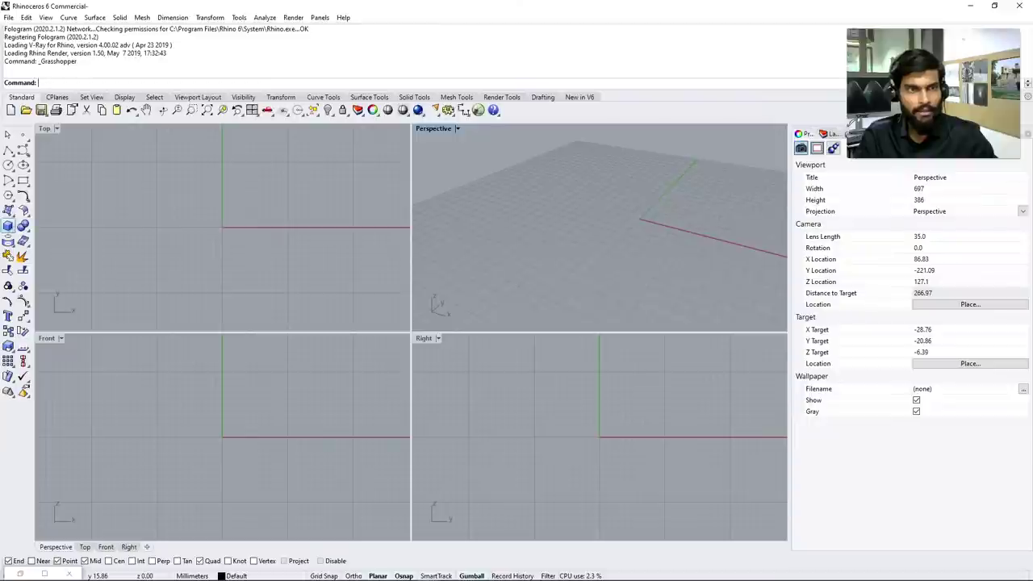
click(8, 226)
click(501, 229)
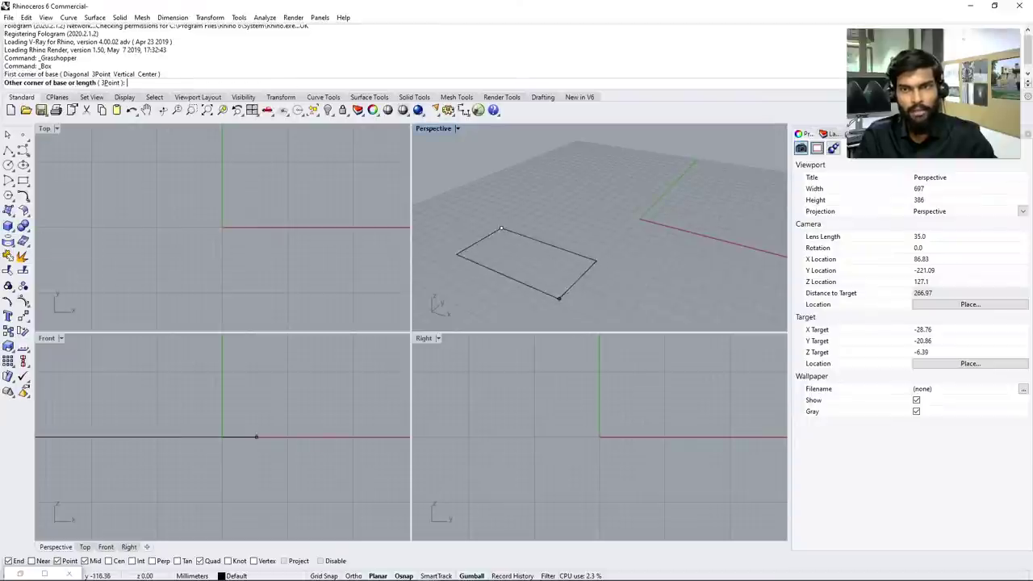
click(558, 299)
click(549, 179)
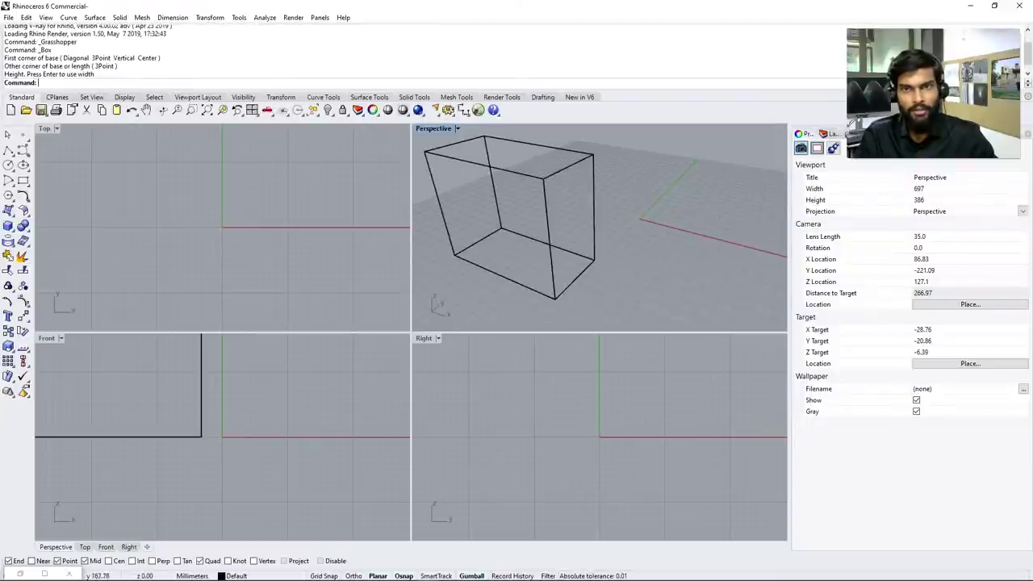
Set the Perspective viewport's display mode to Shaded
click(436, 128)
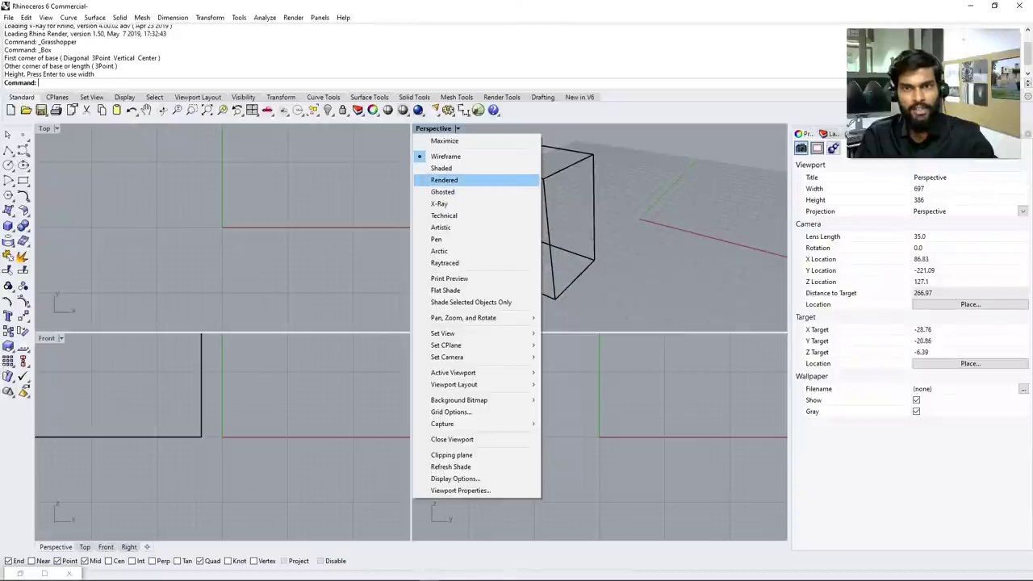
click(441, 168)
scroll(599, 229, down, 5)
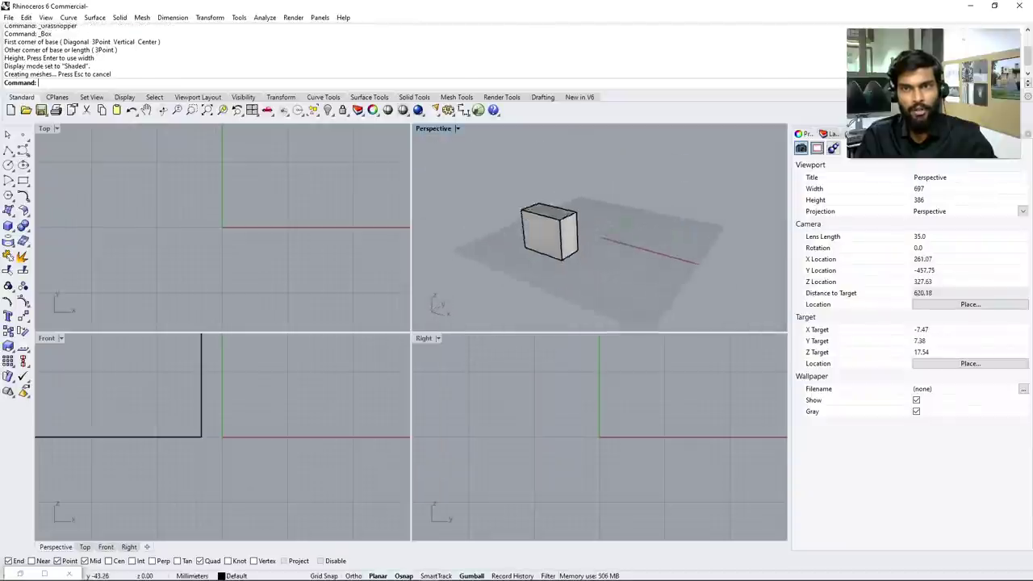
right_drag(598, 230, 629, 239)
scroll(663, 236, up, 4)
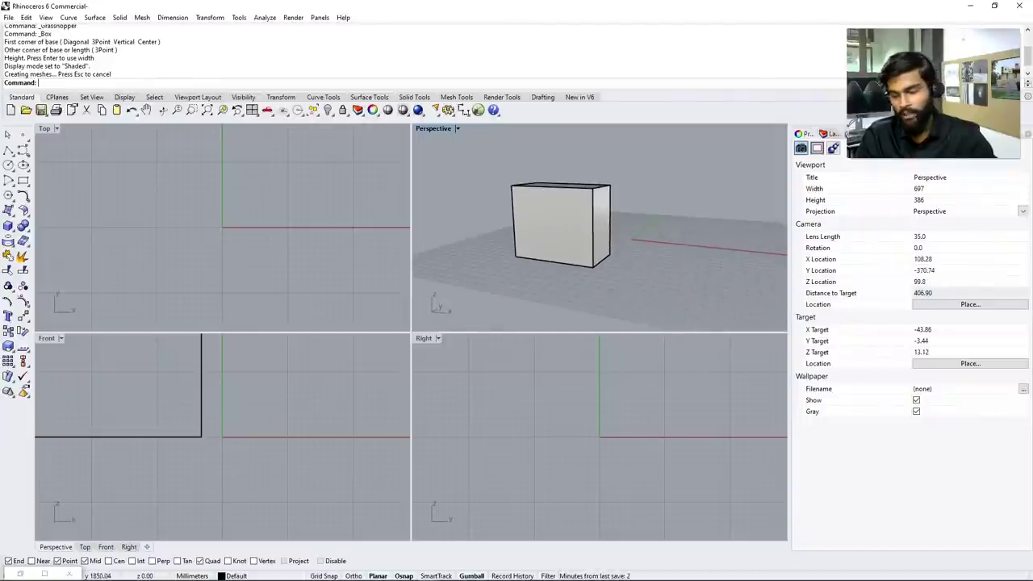
mouse_move(629, 238)
right_down()
mouse_move(621, 234)
mouse_move(646, 218)
mouse_move(633, 234)
right_up()
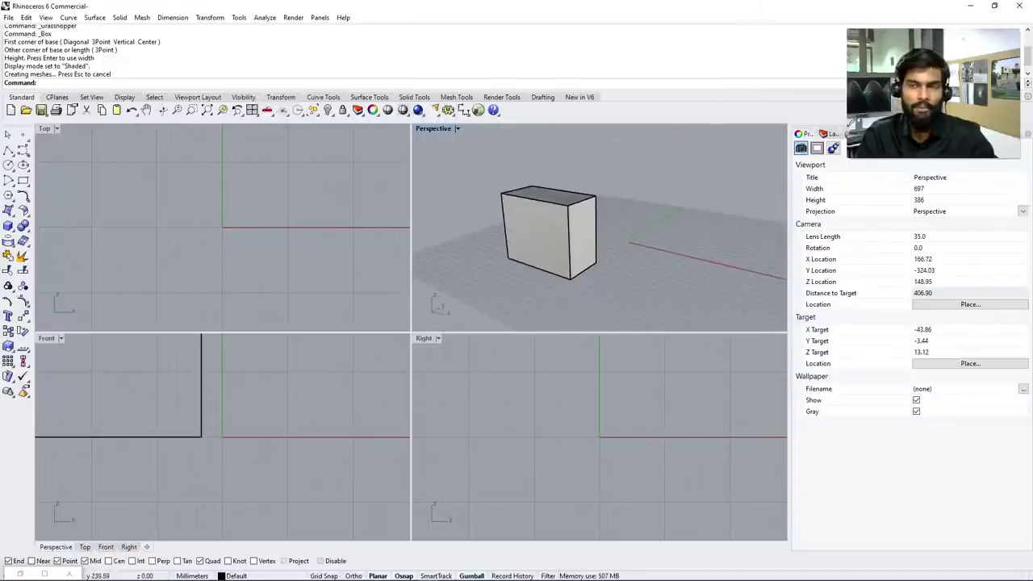
shift+right_drag(548, 234, 614, 212)
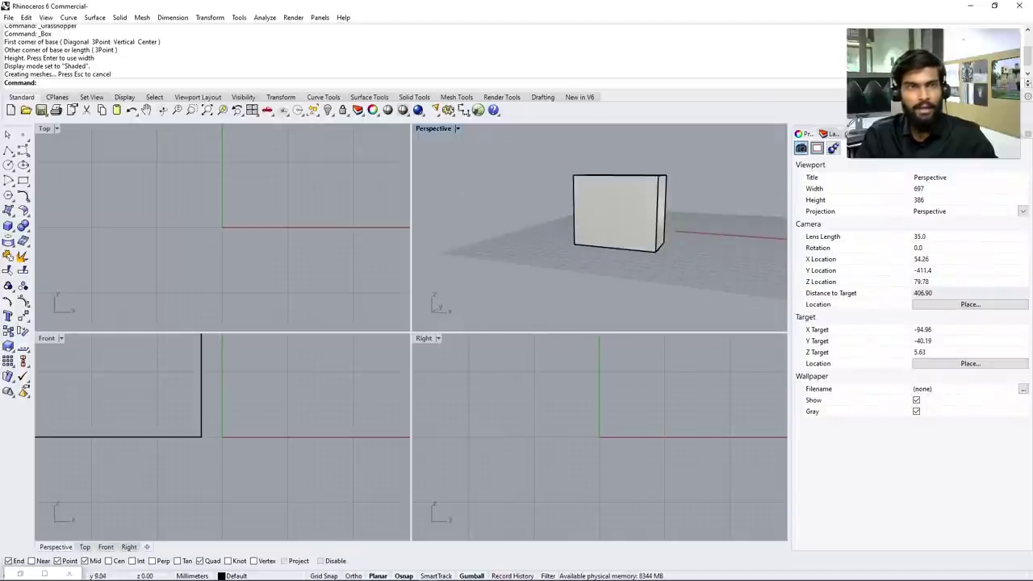
Examine the box in the Top, Front and Right viewports
click(242, 217)
scroll(242, 226, down, 5)
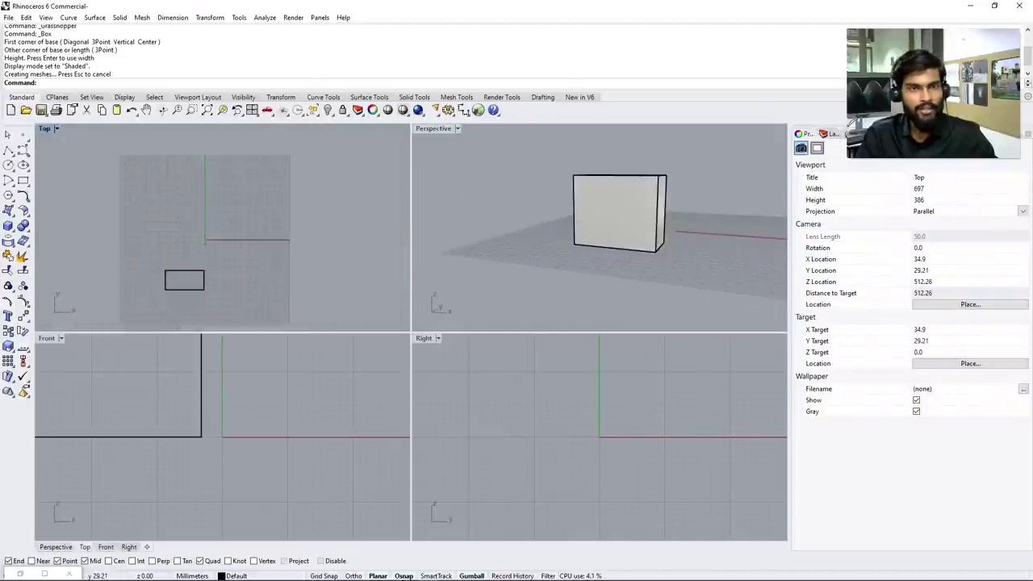
click(255, 421)
scroll(255, 421, down, 5)
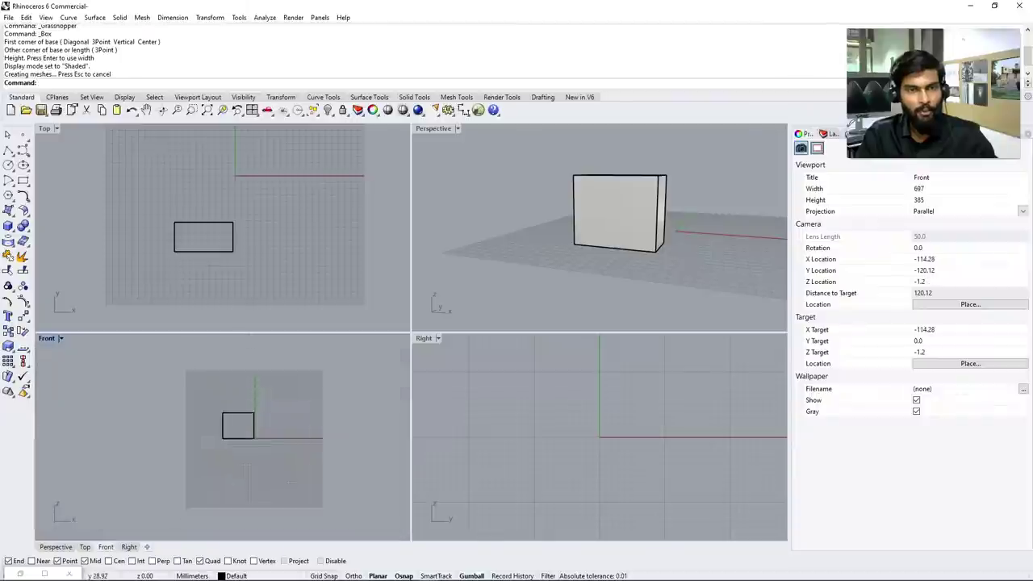
scroll(255, 421, up, 4)
click(557, 399)
scroll(556, 400, down, 5)
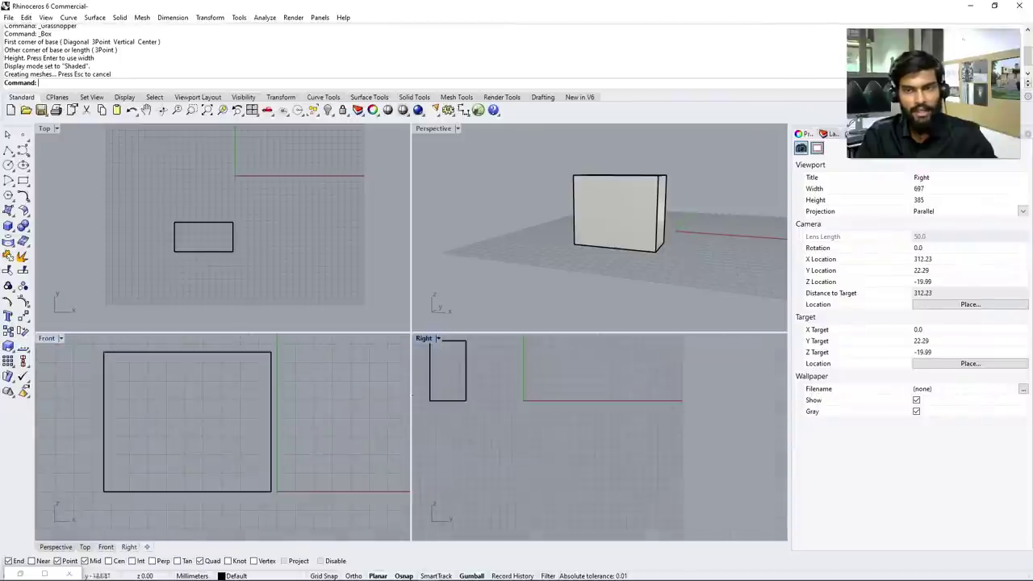
scroll(557, 399, up, 5)
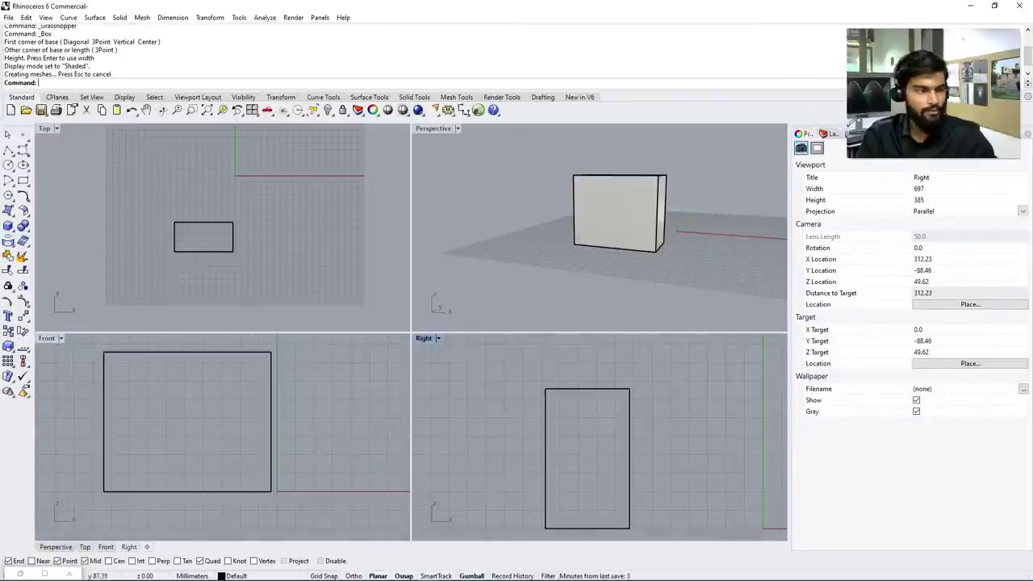
scroll(556, 399, down, 2)
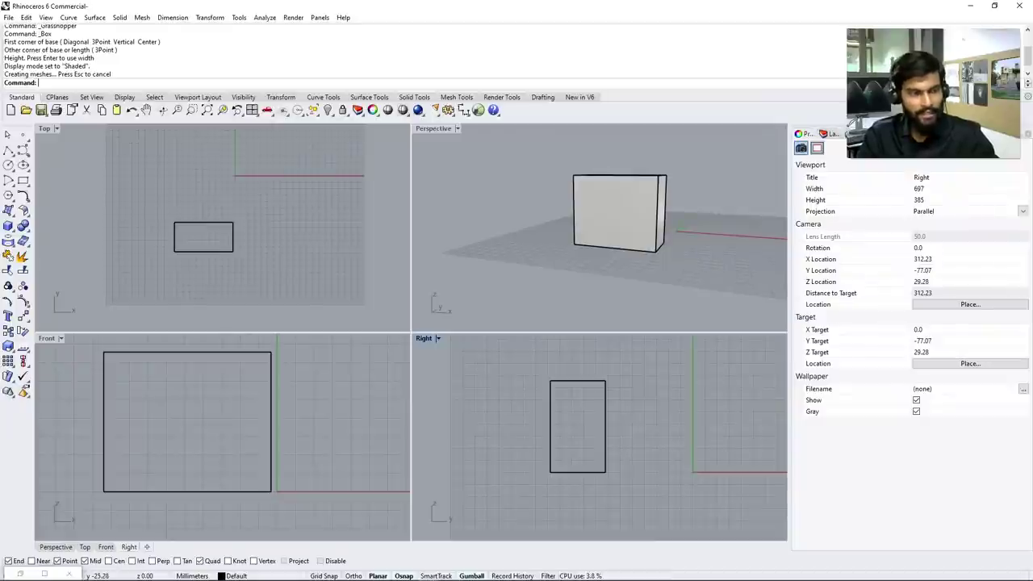
Enlarge the Perspective viewport so that it fills the whole modelling area
click(597, 275)
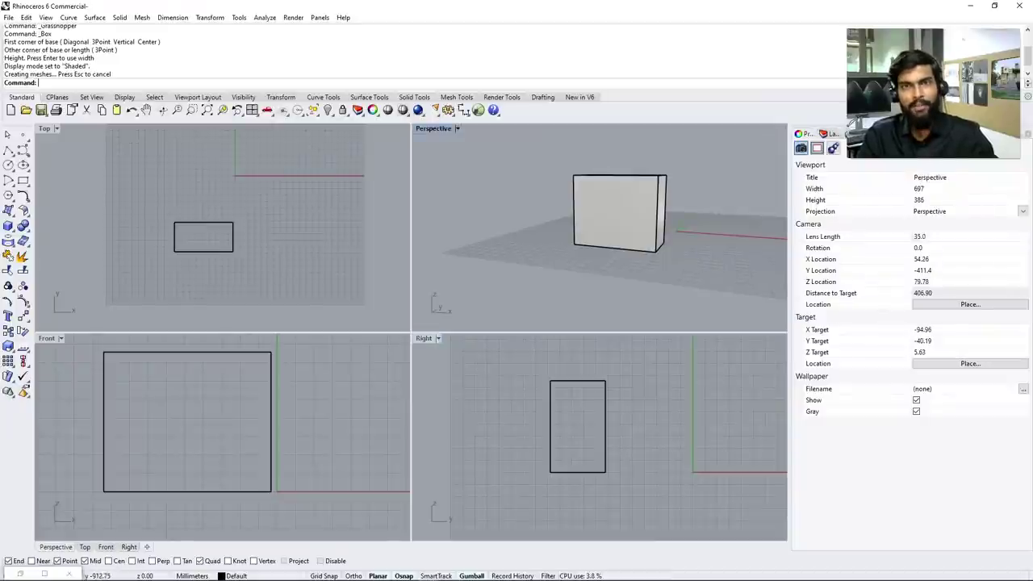
double_click(433, 128)
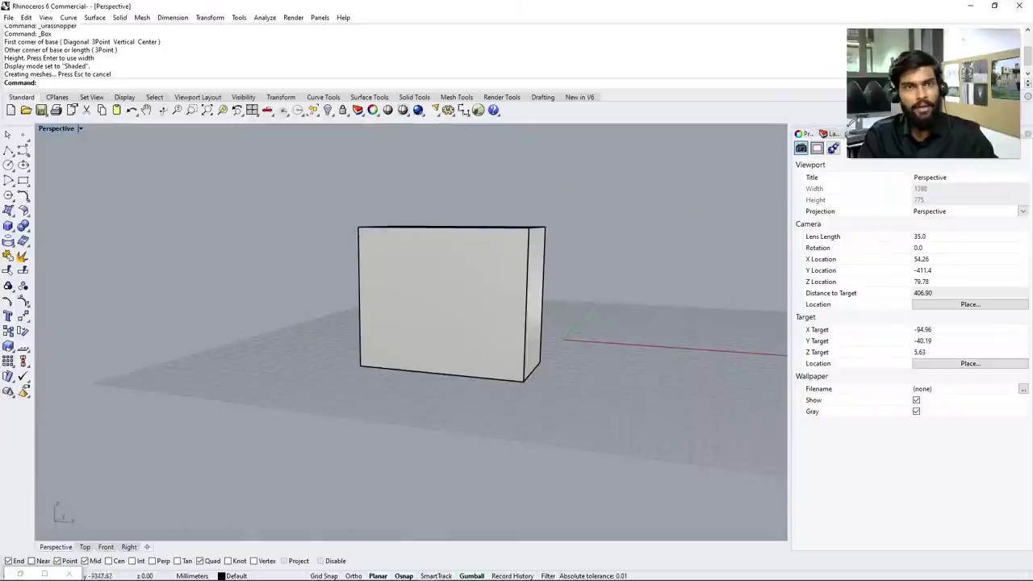
scroll(410, 331, down, 3)
right_drag(410, 331, 383, 274)
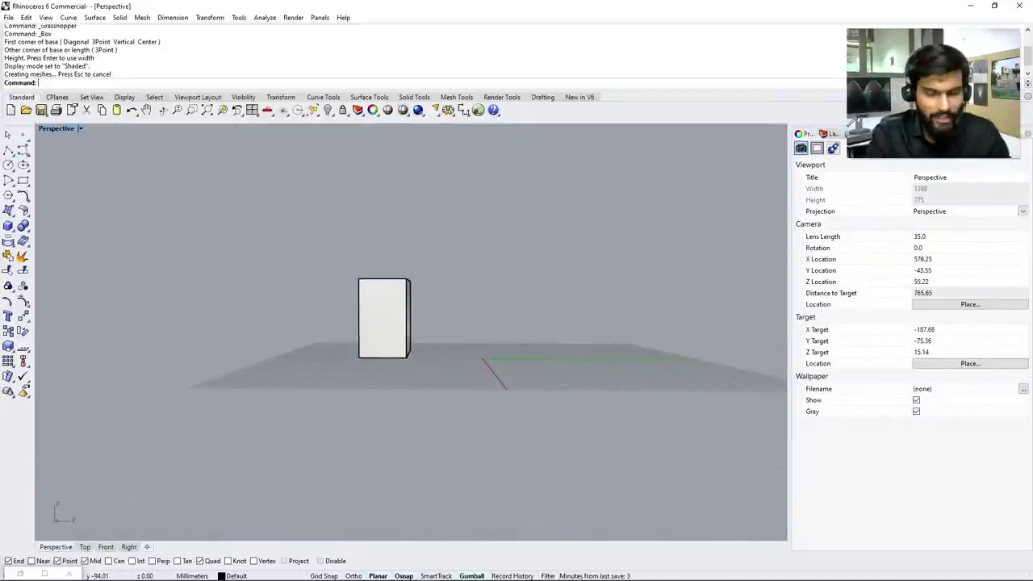
Place three separate point objects on the ground plane near the origin, beside the box, with the Point command
text(P)
right_drag(383, 274, 375, 319)
text(oint)
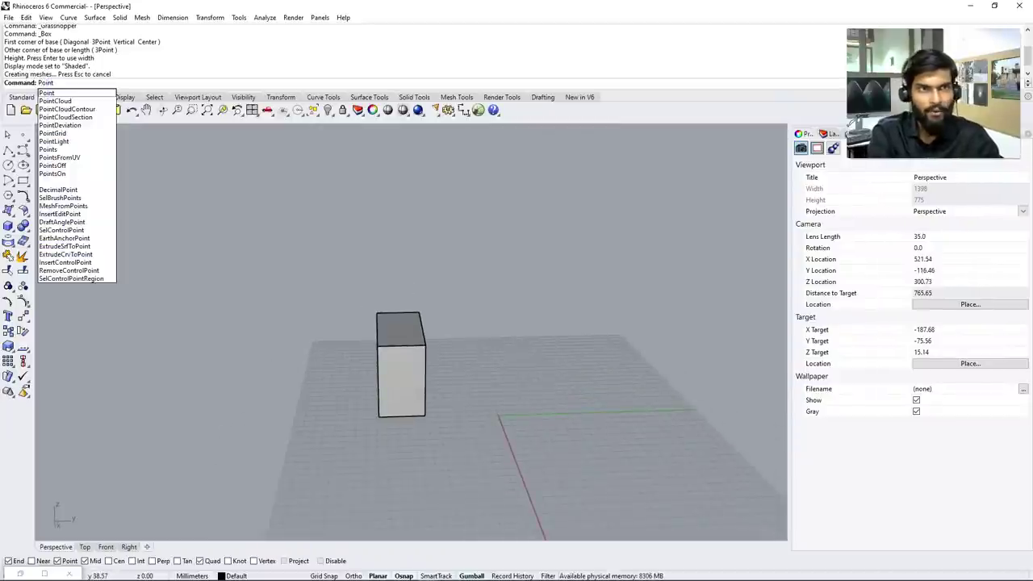
key(Return)
click(529, 377)
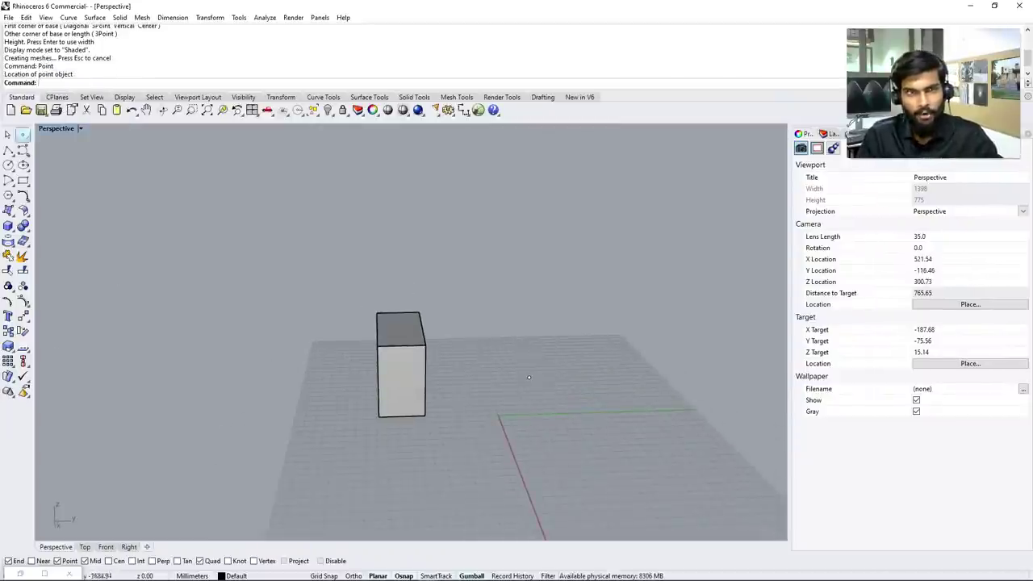
key(Return)
click(557, 395)
key(Return)
click(570, 430)
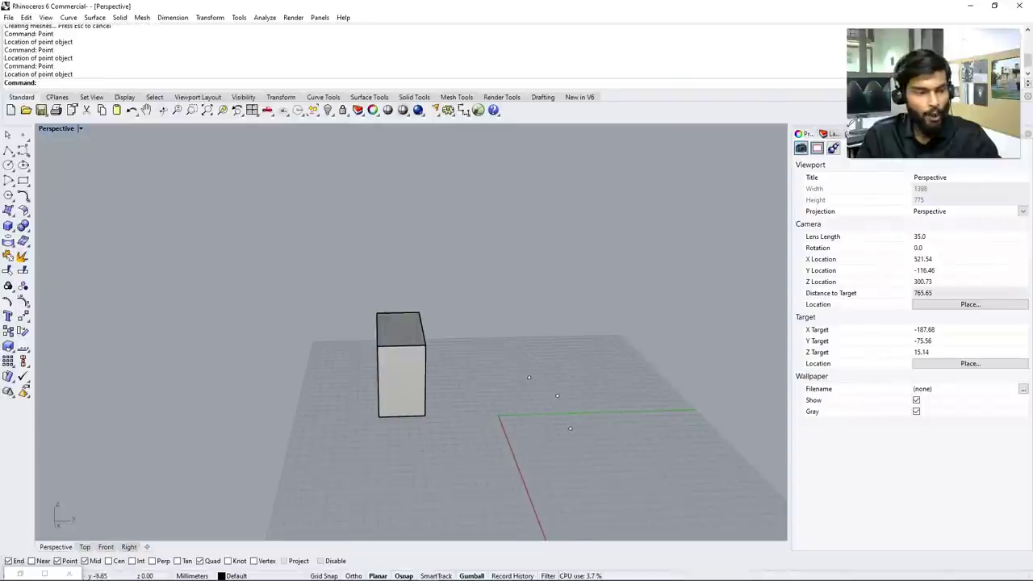
Move the middle point away from the box, roughly along the Y axis, and clear the selection
scroll(570, 430, down, 3)
scroll(581, 431, up, 3)
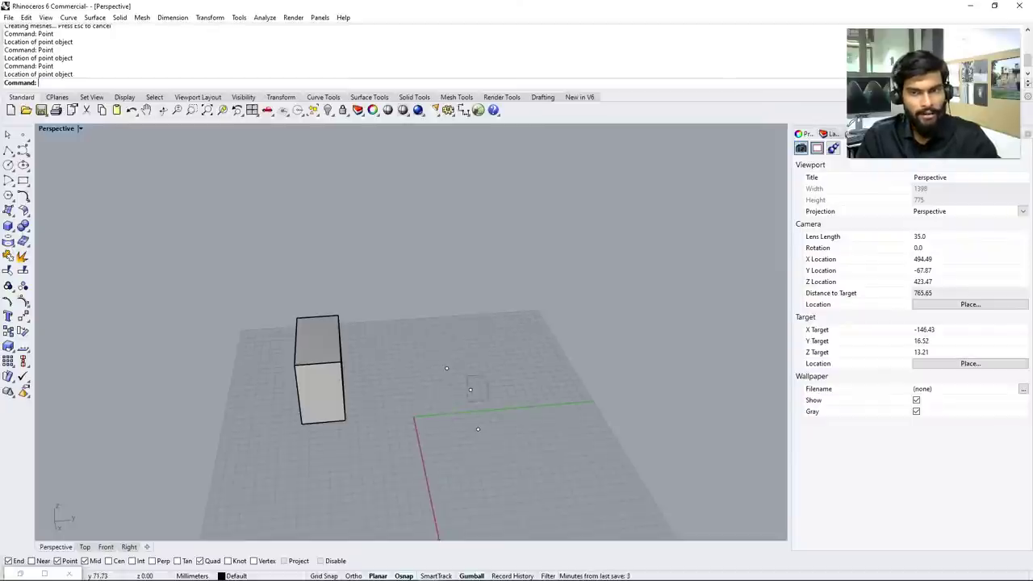
click(471, 390)
drag(471, 389, 522, 384)
key(Escape)
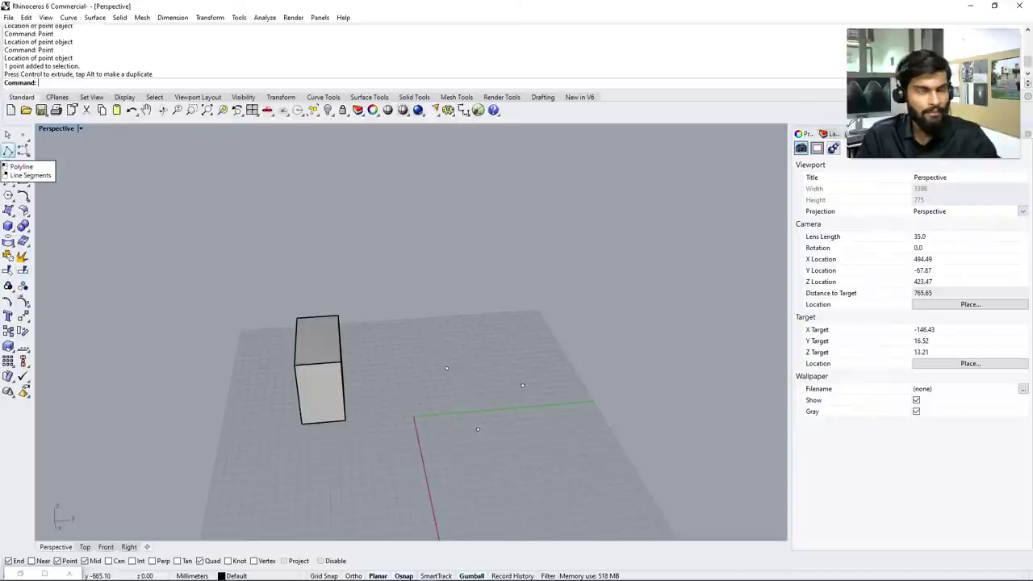
Examine which curve drawing commands and curve tools are available, starting with Polyline
click(8, 151)
key(Escape)
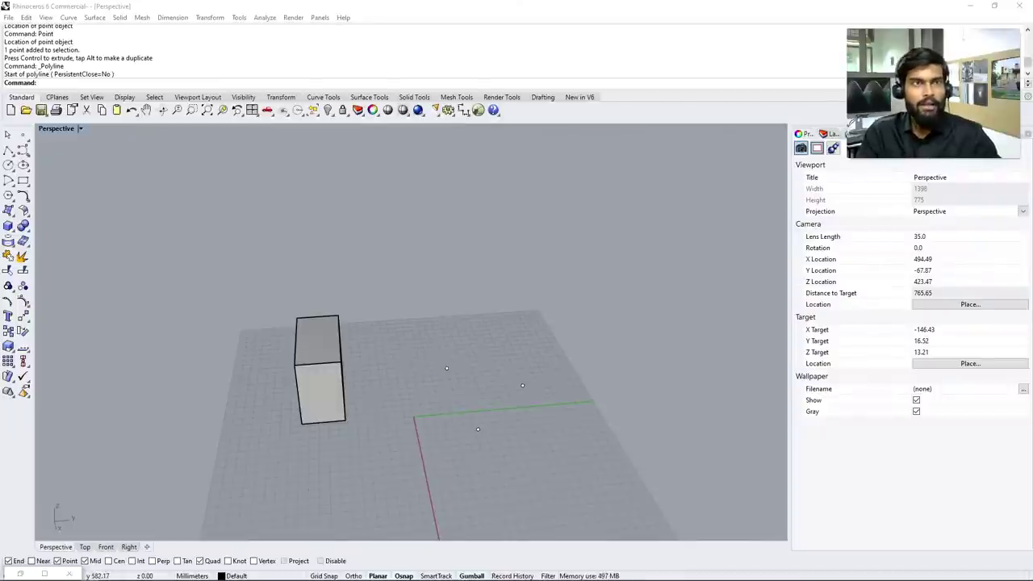
key(alt+c)
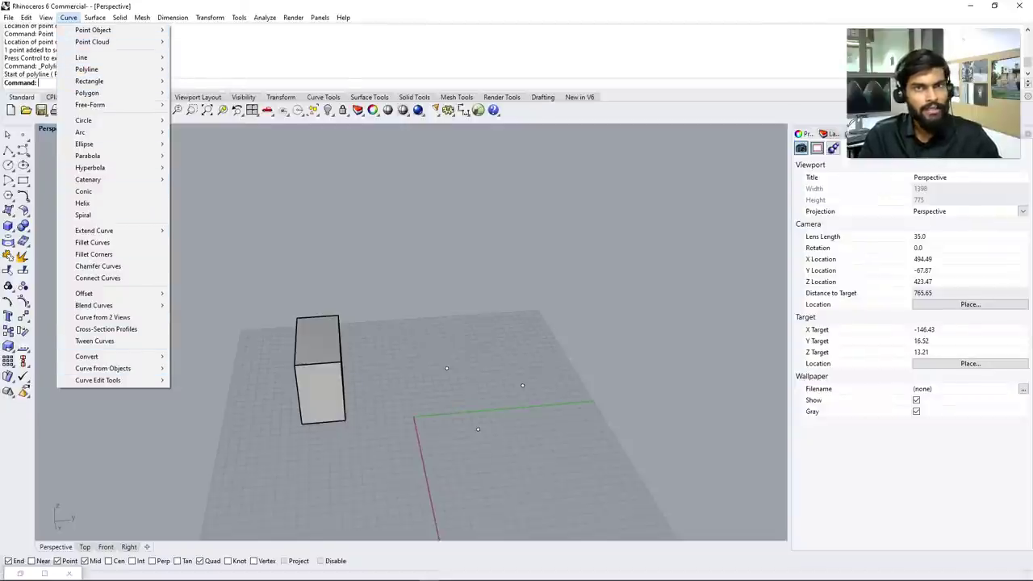
key(Escape)
click(323, 97)
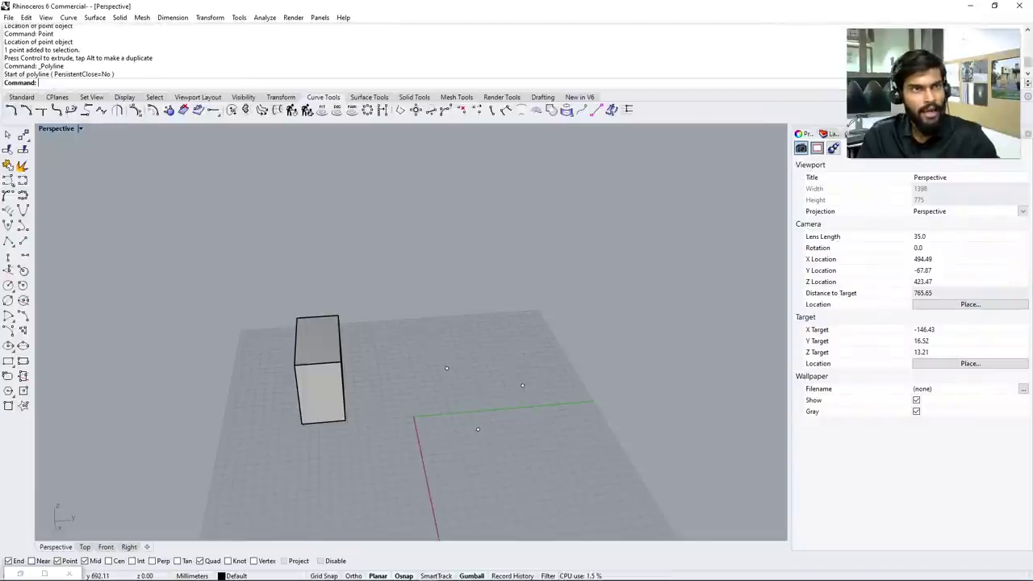
click(21, 97)
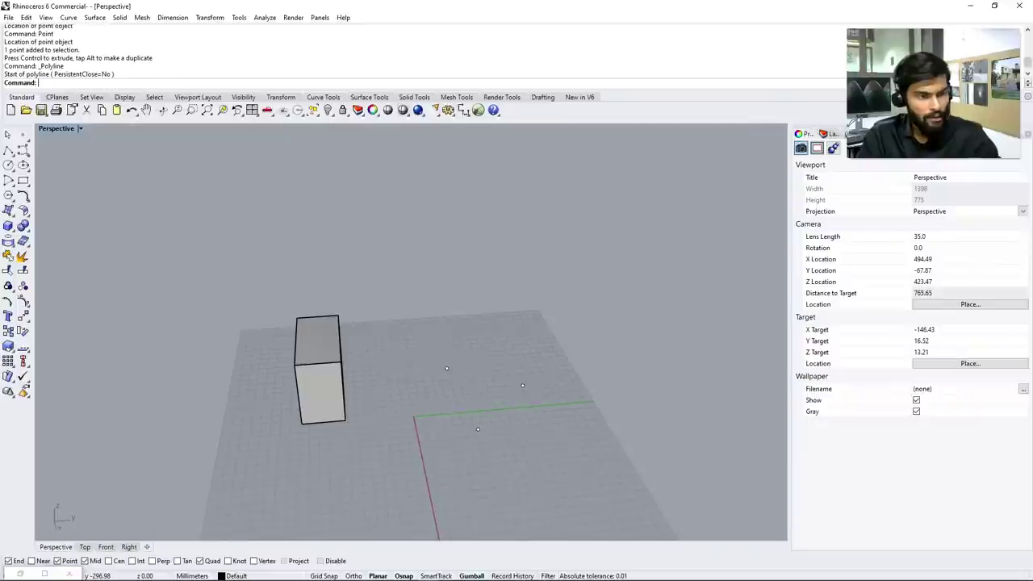
right_drag(403, 323, 443, 330)
scroll(302, 331, up, 4)
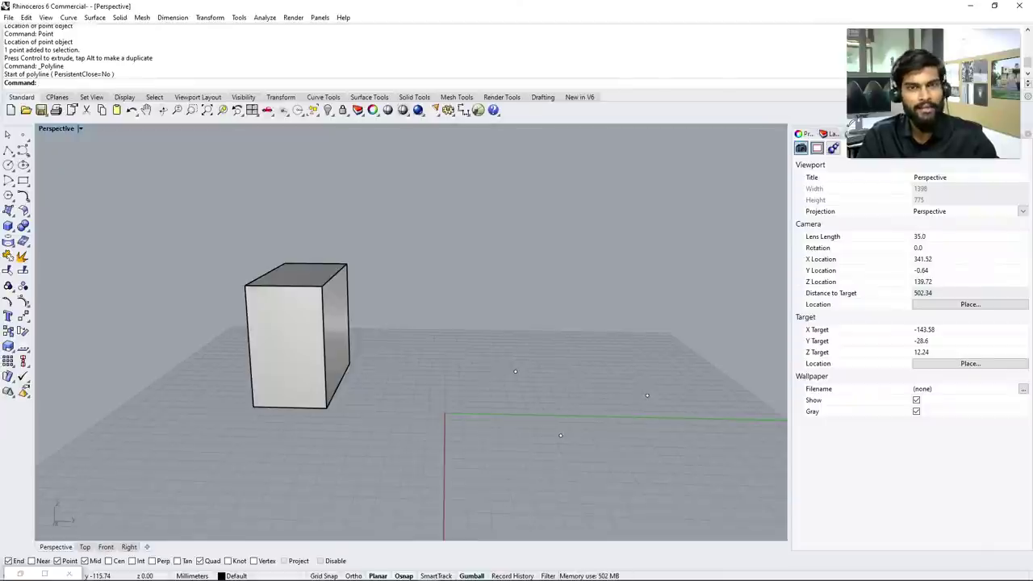
right_drag(403, 323, 339, 319)
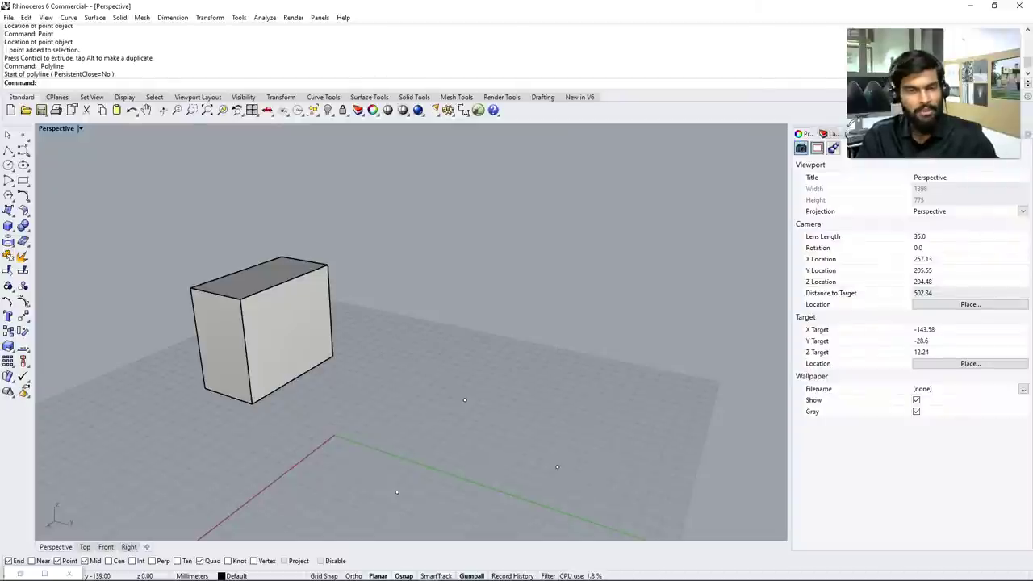
right_drag(403, 323, 475, 198)
scroll(412, 331, down, 3)
scroll(411, 331, up, 3)
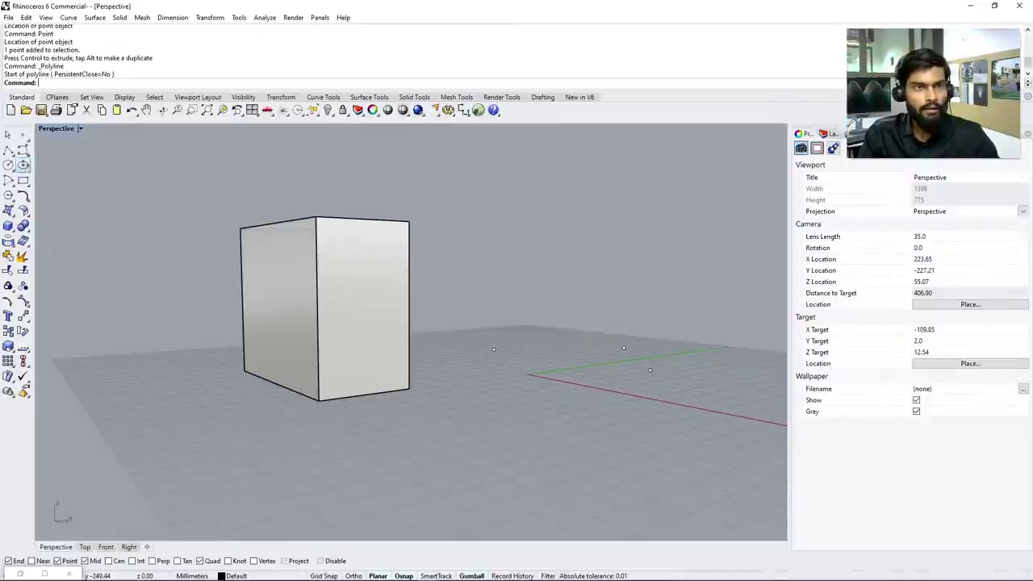
scroll(411, 330, down, 3)
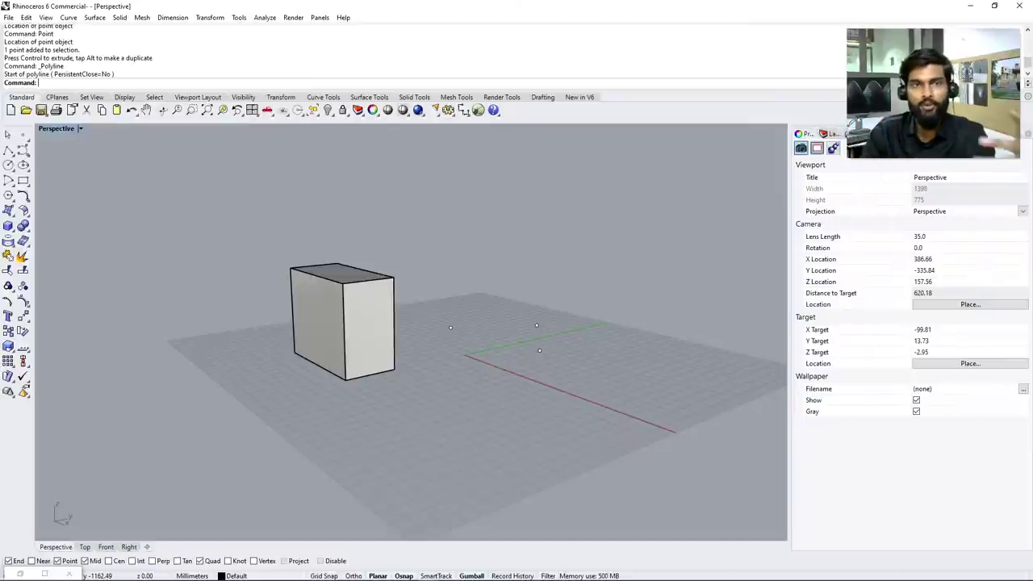
click(323, 97)
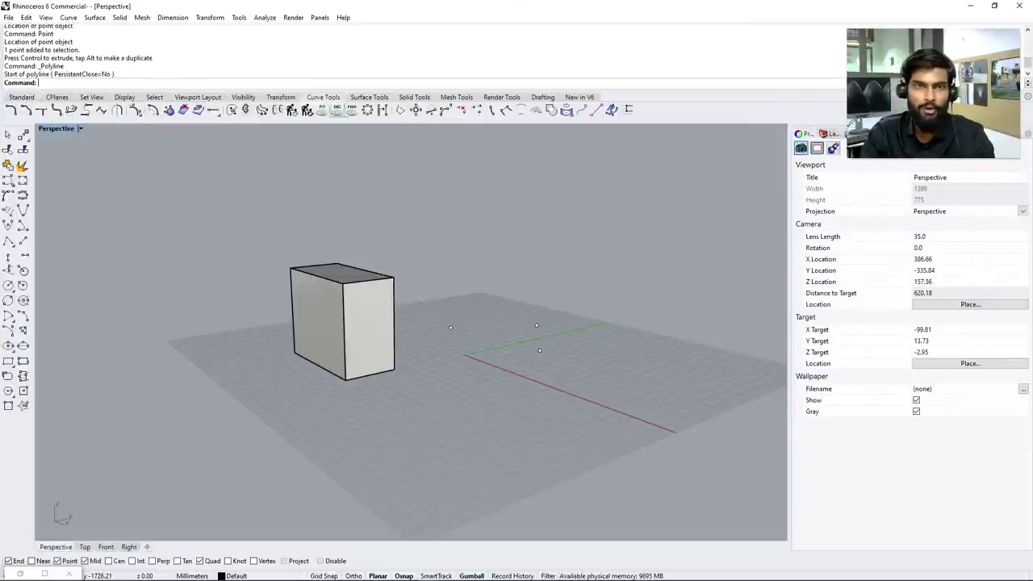
click(21, 96)
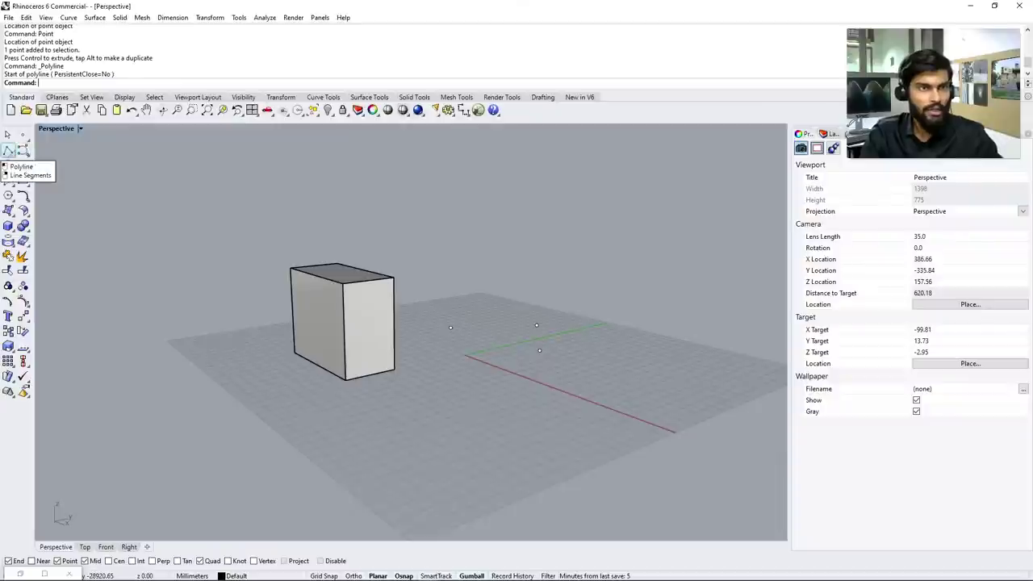
Draw an open four-segment zigzag polyline on the ground plane near the X axis, in front of the points
click(8, 150)
click(486, 451)
click(496, 401)
click(663, 496)
click(659, 413)
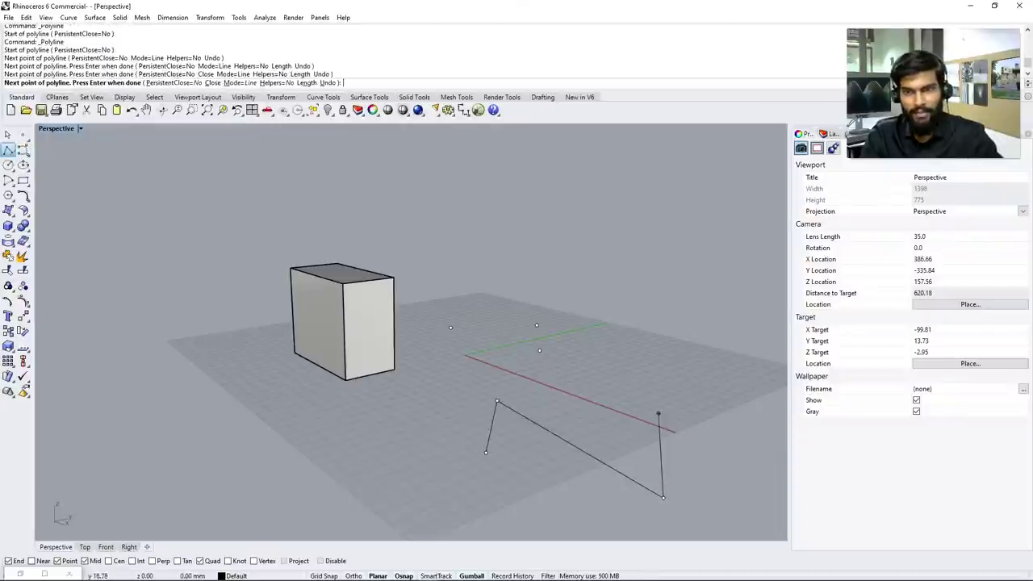
click(719, 461)
key(Return)
Select the zigzag polyline, disable all object snaps and turn on the Gumball
scroll(476, 390, down, 5)
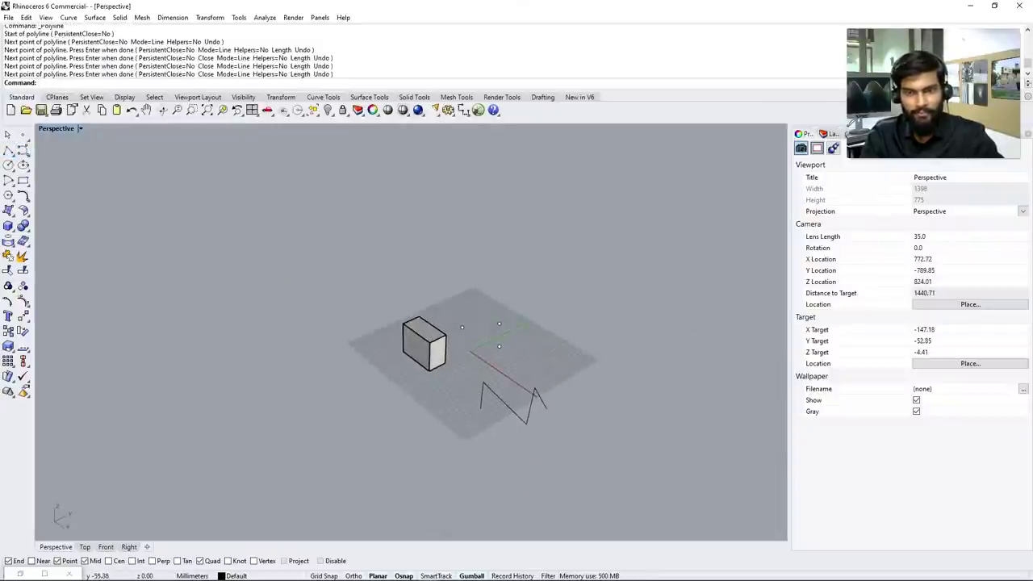
scroll(484, 404, up, 3)
click(471, 398)
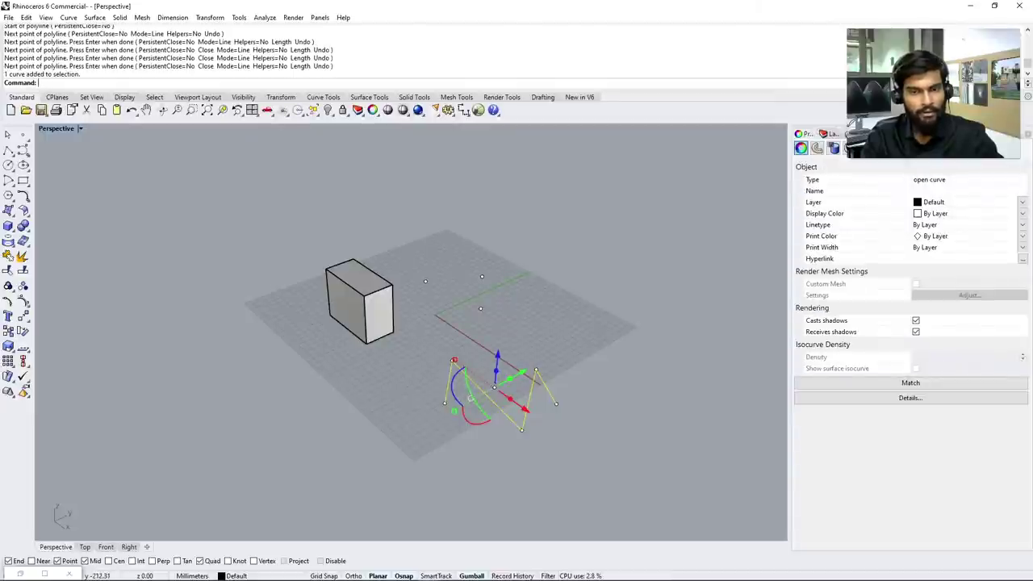
right_drag(484, 387, 481, 412)
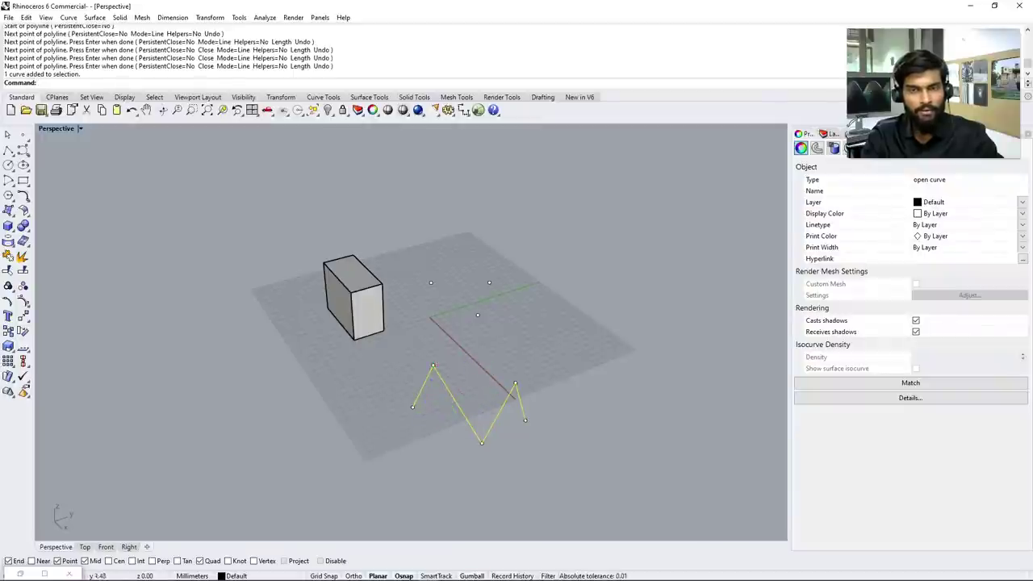
click(321, 561)
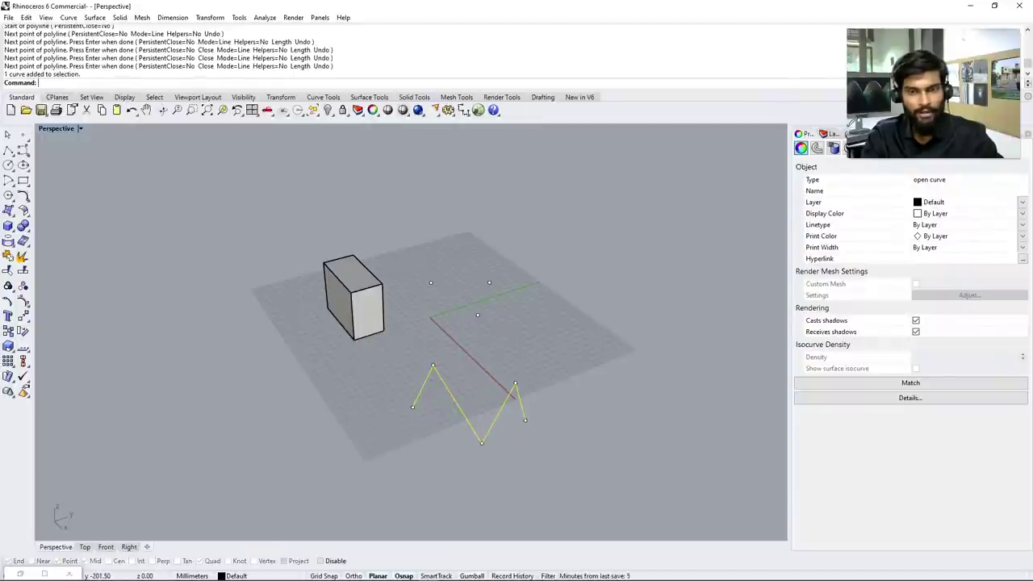
click(472, 575)
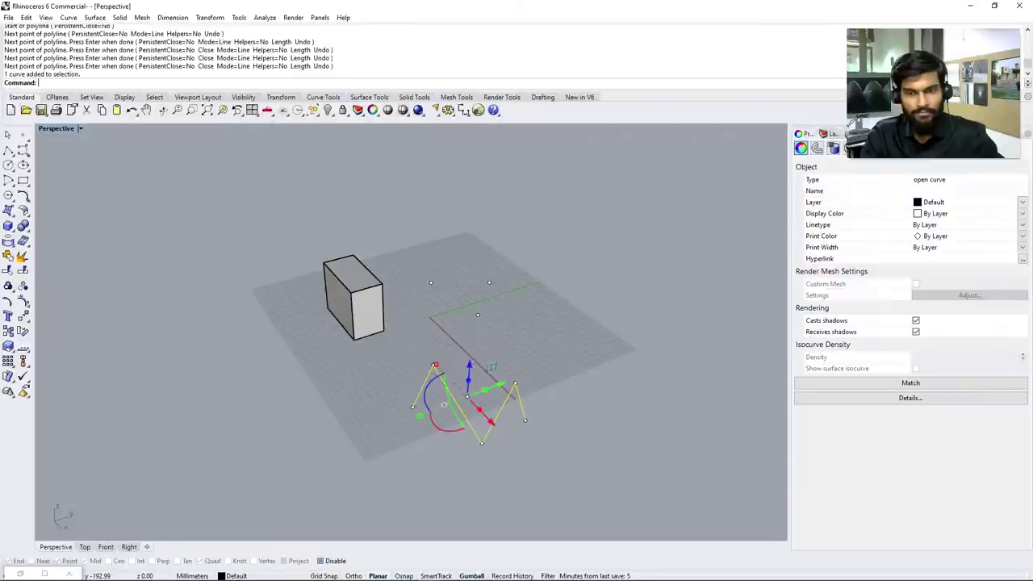
Move the polyline with the Gumball, extrude it vertically into a zigzag wall surface, and clear the selection
right_drag(484, 388, 415, 337)
drag(456, 329, 557, 245)
right_drag(557, 245, 562, 218)
drag(562, 218, 563, 258)
right_drag(563, 258, 367, 228)
scroll(402, 233, down, 3)
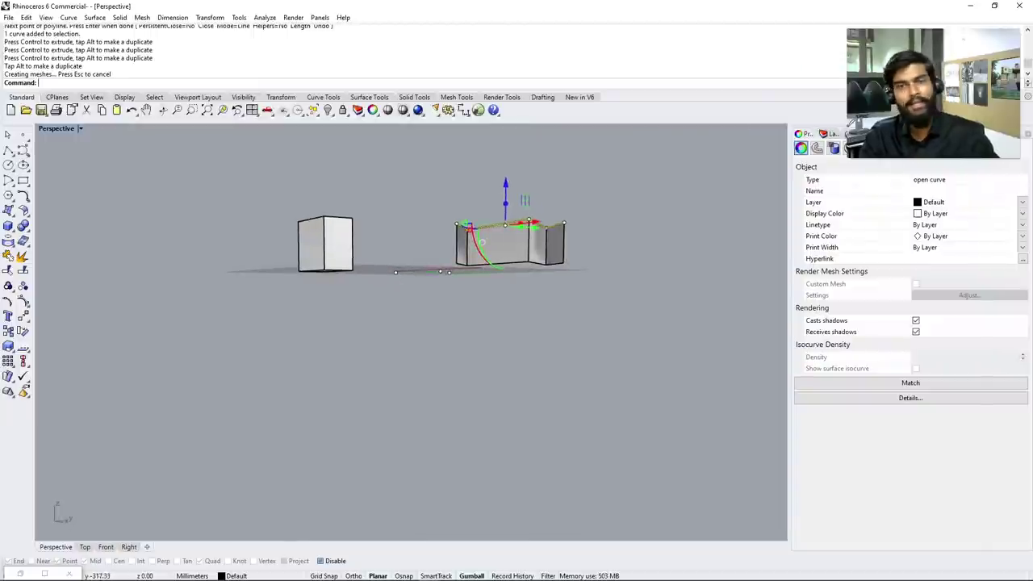
key(Escape)
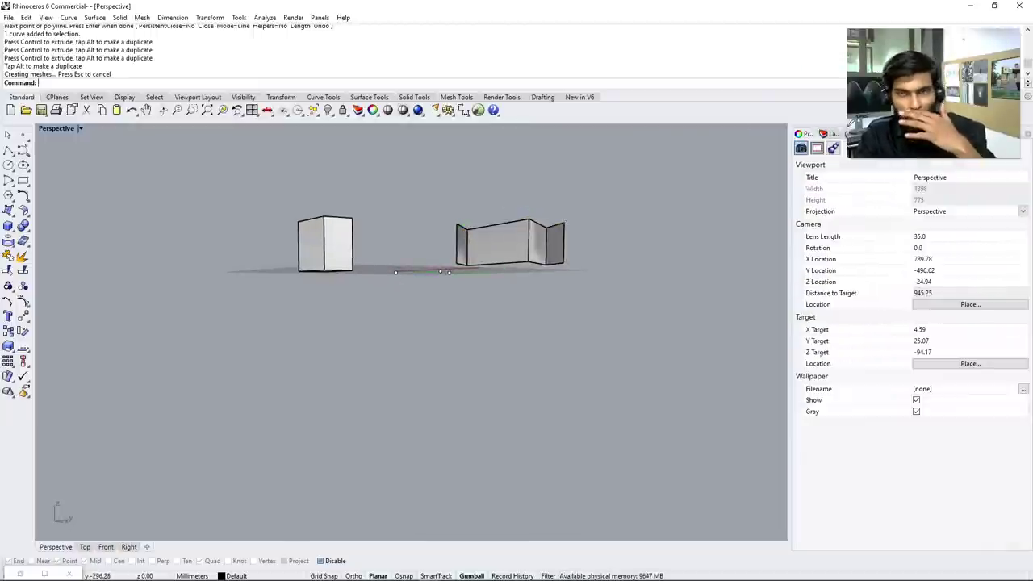
Draw an open, wavy degree 3 control point curve on the ground plane in front of the grid
right_drag(482, 242, 500, 207)
scroll(492, 322, down, 3)
click(23, 149)
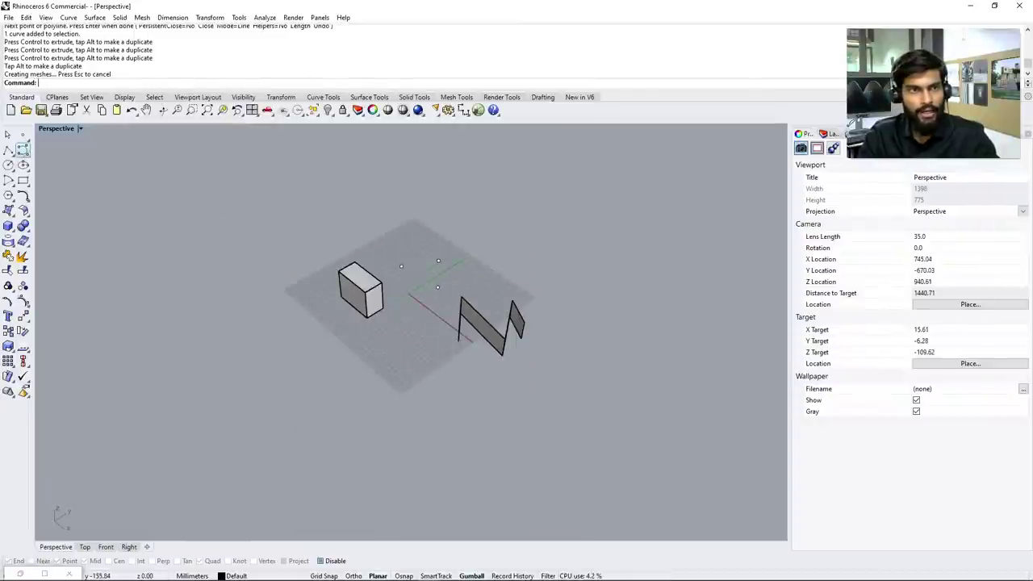
click(271, 458)
click(236, 336)
click(401, 477)
click(493, 495)
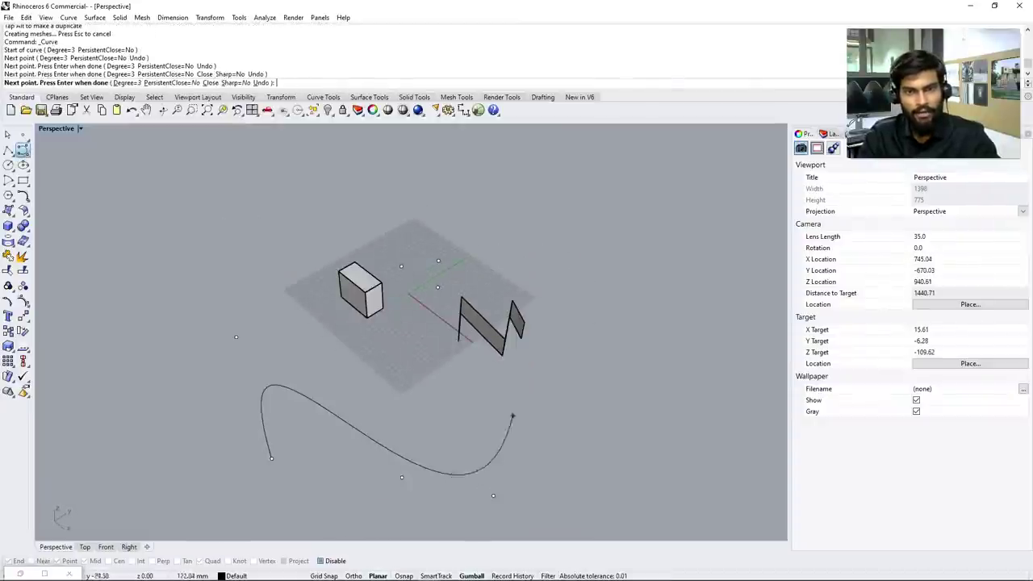
click(512, 415)
click(536, 371)
key(Return)
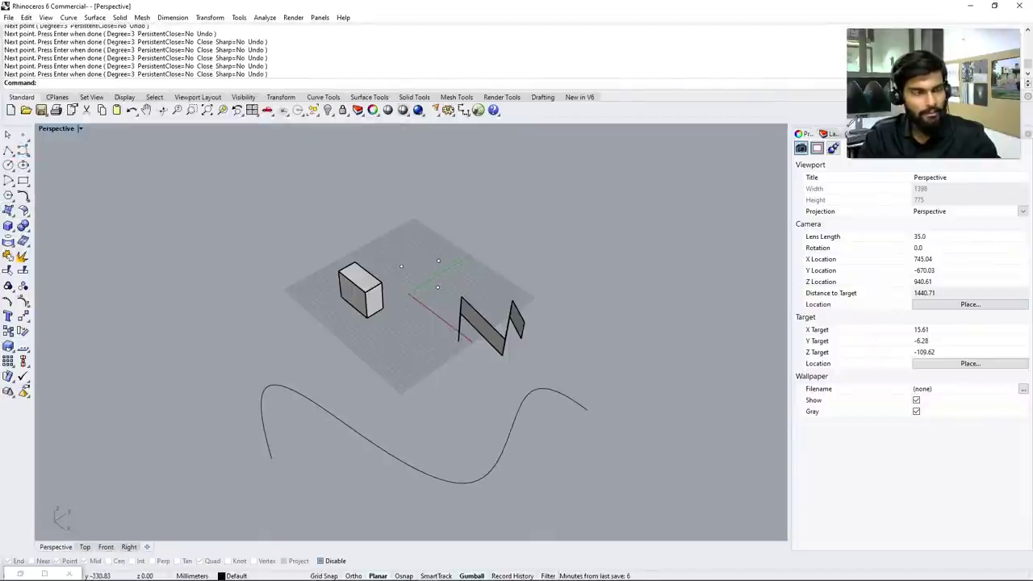
Launch Grasshopper from Rhino and maximize its window
scroll(495, 280, down, 3)
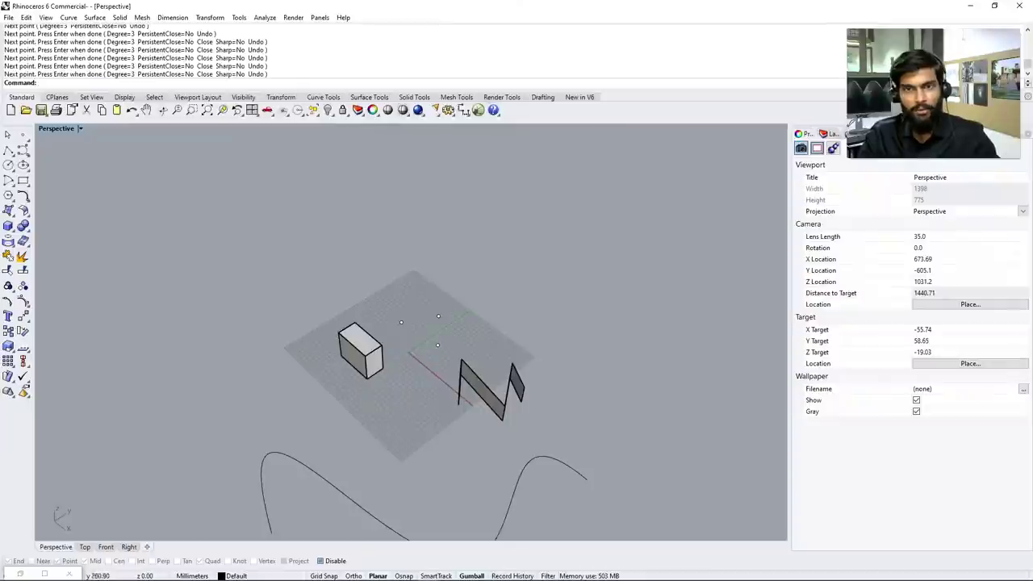
scroll(387, 347, down, 3)
scroll(323, 290, up, 1)
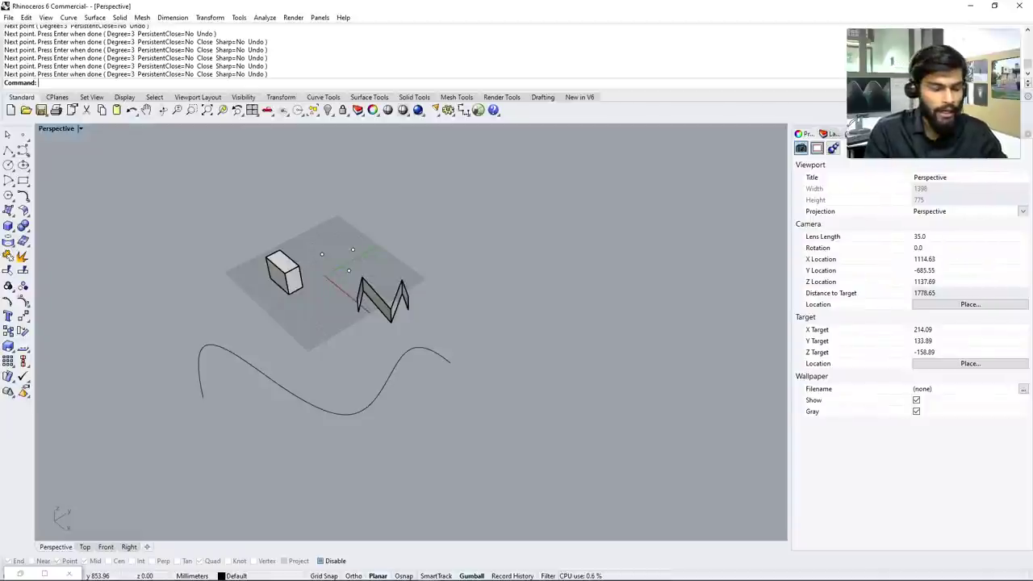
text(Grasshopper)
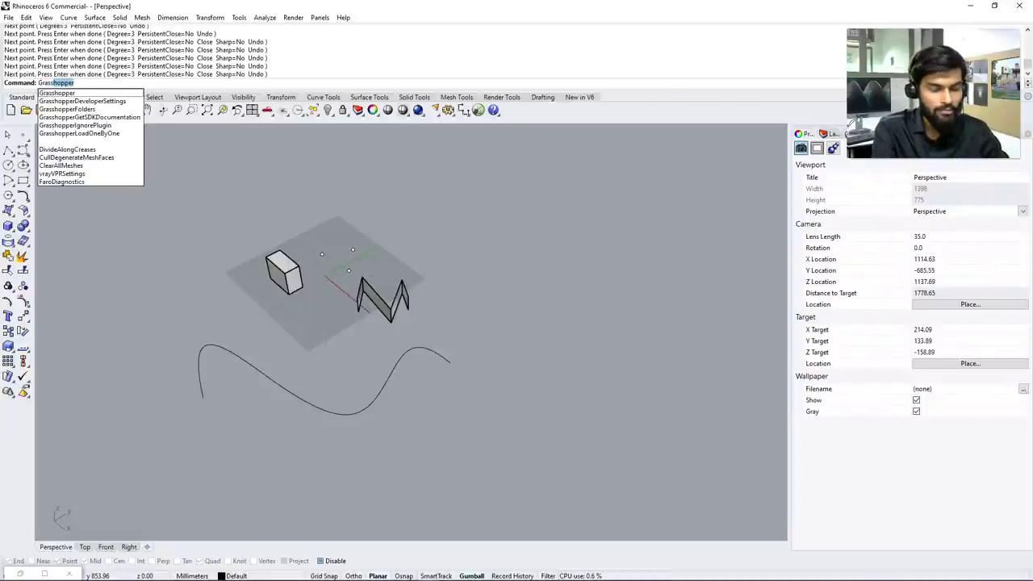
key(Return)
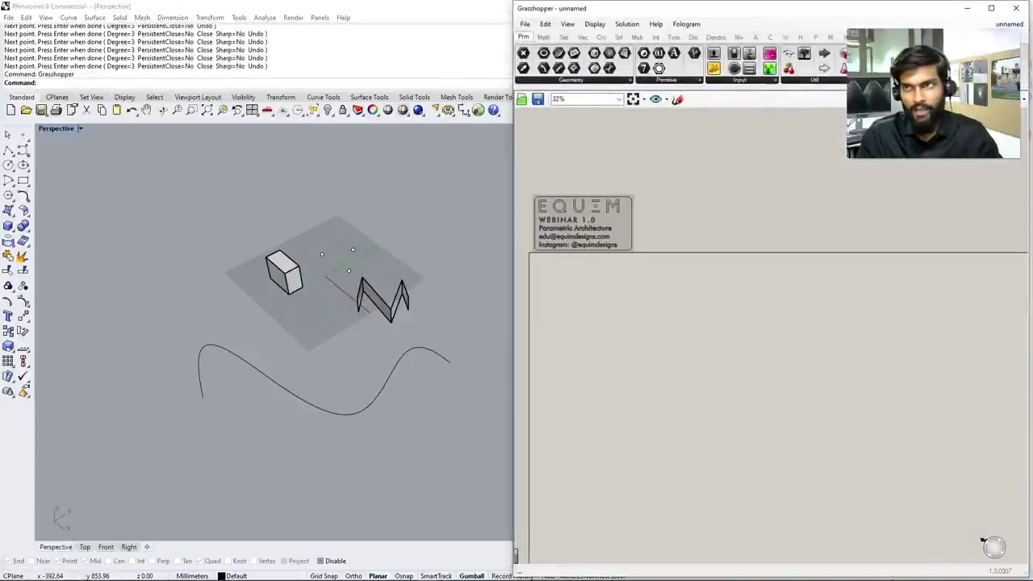
drag(819, 10, 474, 5)
double_click(475, 4)
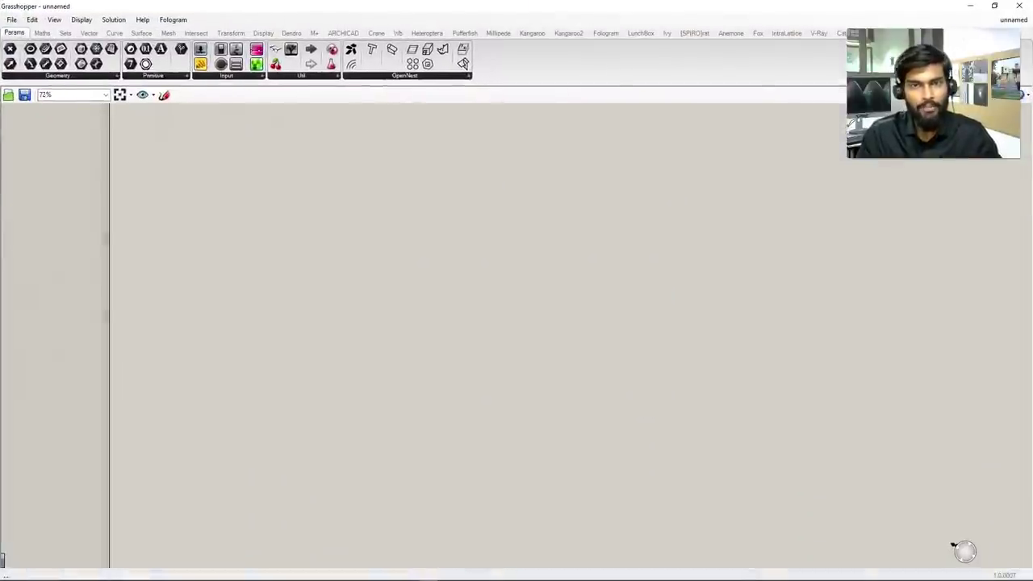
Sketch freehand strokes in Grasshopper pointing up to the component toolbar and tracing two edges of the canvas
scroll(213, 323, up, 3)
scroll(211, 151, up, 1)
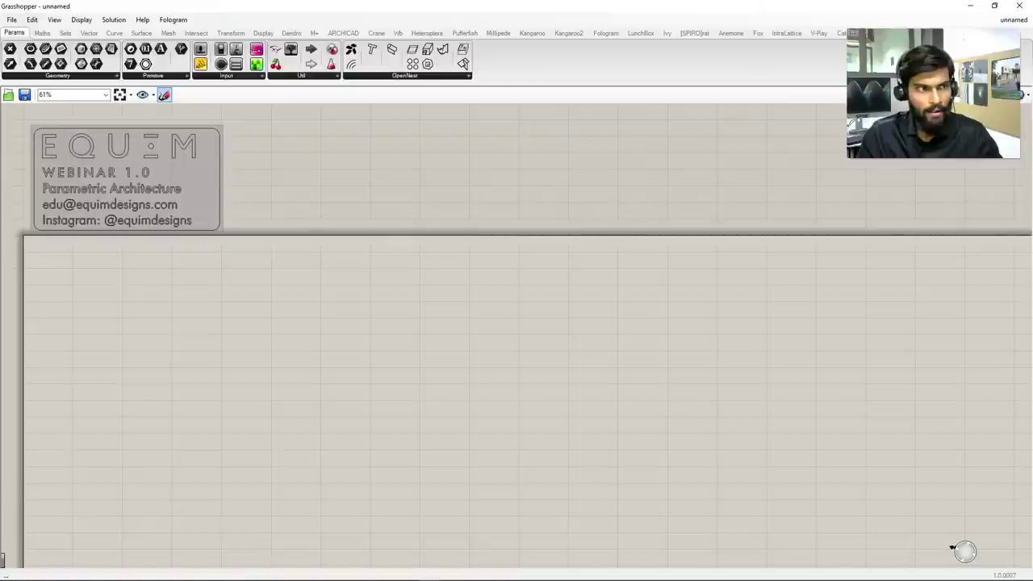
click(164, 95)
drag(453, 238, 384, 105)
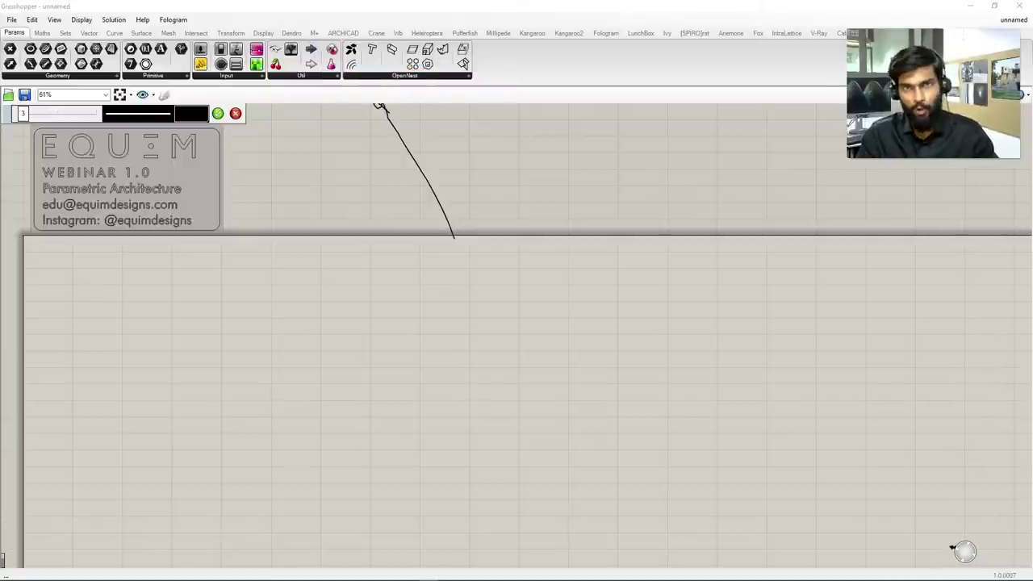
mouse_move(40, 238)
mouse_down()
mouse_move(189, 258)
mouse_move(904, 240)
mouse_move(52, 323)
mouse_move(54, 568)
mouse_up()
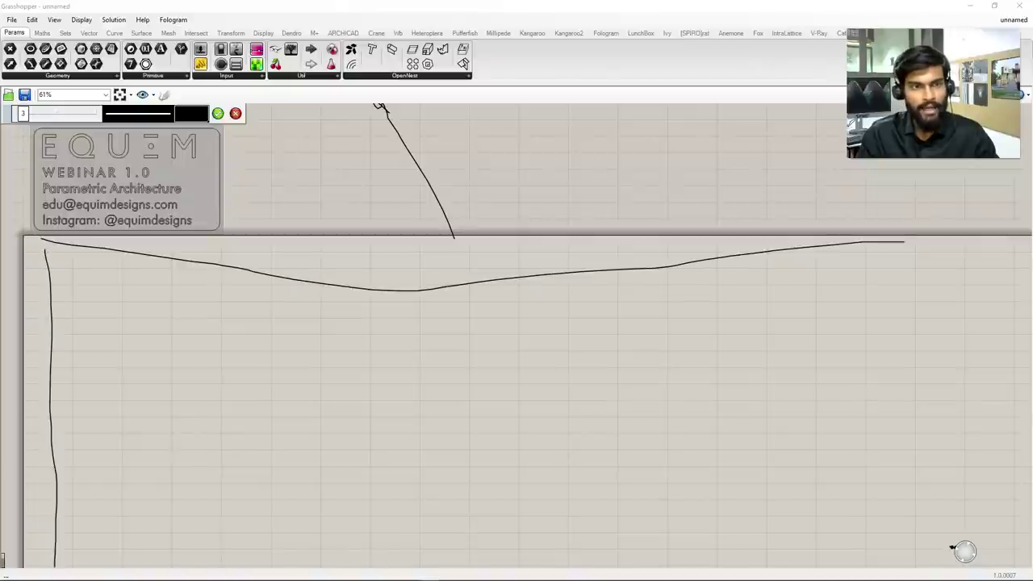
Sketch a handwritten canvas label and five boxes joined by wires on the canvas, and discard the sketch
mouse_move(134, 373)
mouse_down()
mouse_move(139, 398)
mouse_move(186, 402)
mouse_move(236, 392)
mouse_up()
mouse_move(305, 376)
mouse_down()
mouse_move(301, 402)
mouse_move(325, 400)
mouse_move(315, 369)
mouse_move(302, 374)
mouse_move(474, 427)
mouse_move(480, 448)
mouse_move(517, 450)
mouse_move(495, 398)
mouse_move(469, 421)
mouse_move(576, 448)
mouse_move(618, 453)
mouse_move(614, 438)
mouse_move(625, 467)
mouse_up()
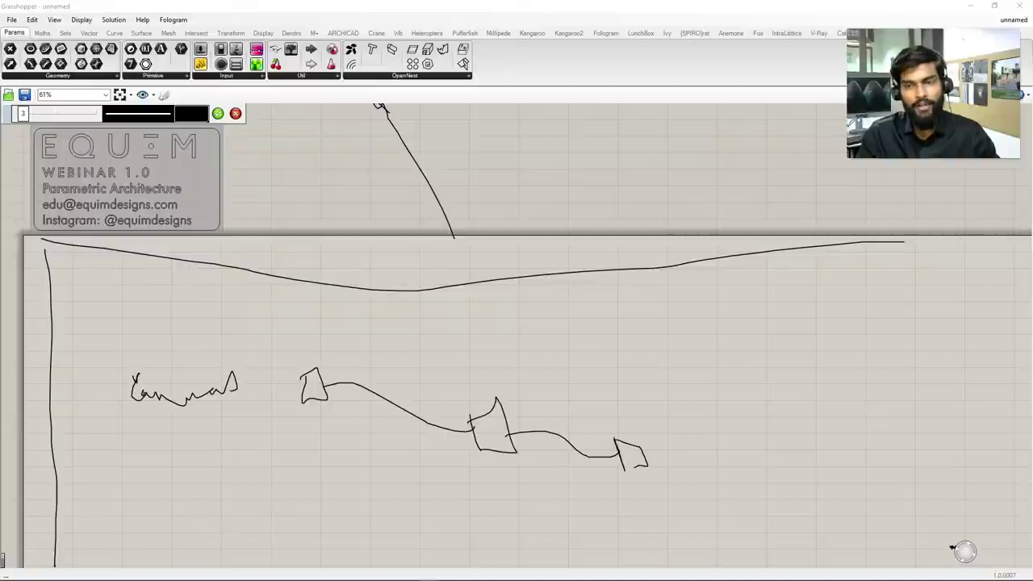
mouse_move(479, 486)
mouse_down()
mouse_move(495, 524)
mouse_move(513, 487)
mouse_move(476, 487)
mouse_move(616, 456)
mouse_up()
mouse_move(284, 468)
mouse_down()
mouse_move(336, 464)
mouse_move(301, 495)
mouse_move(291, 490)
mouse_move(346, 480)
mouse_move(441, 520)
mouse_move(476, 516)
mouse_up()
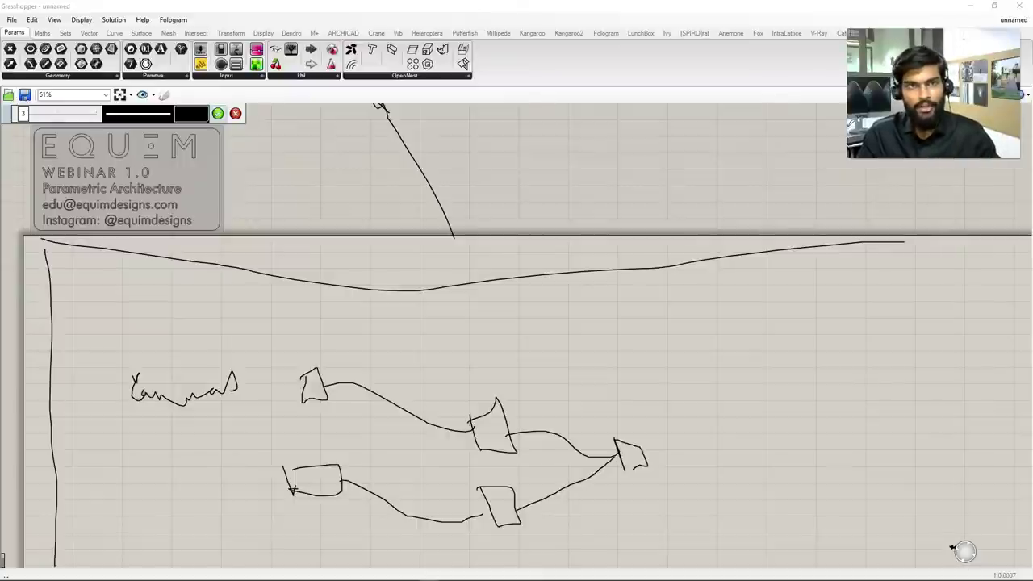
key(Escape)
scroll(481, 397, down, 3)
scroll(330, 356, up, 5)
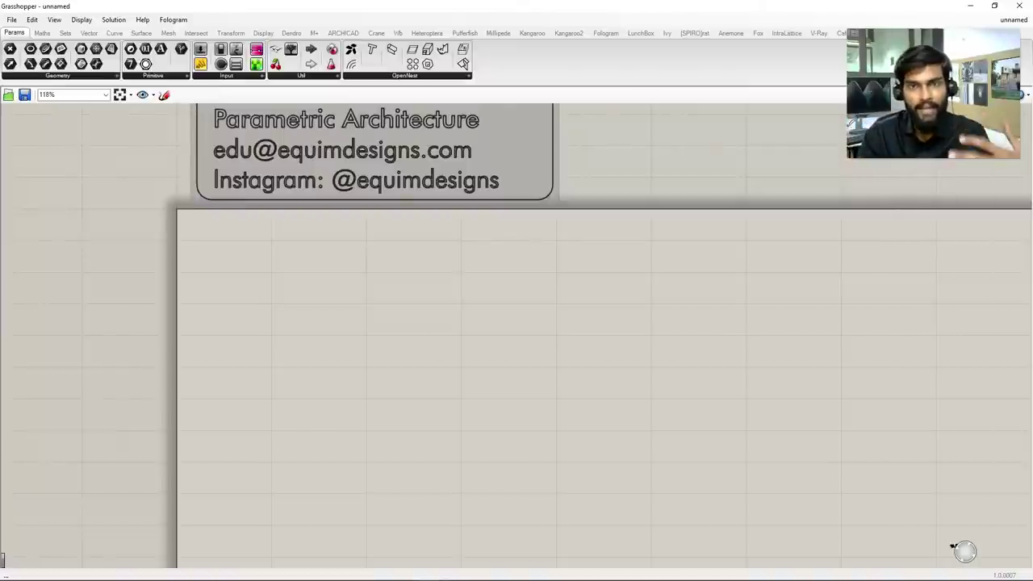
scroll(215, 435, down, 5)
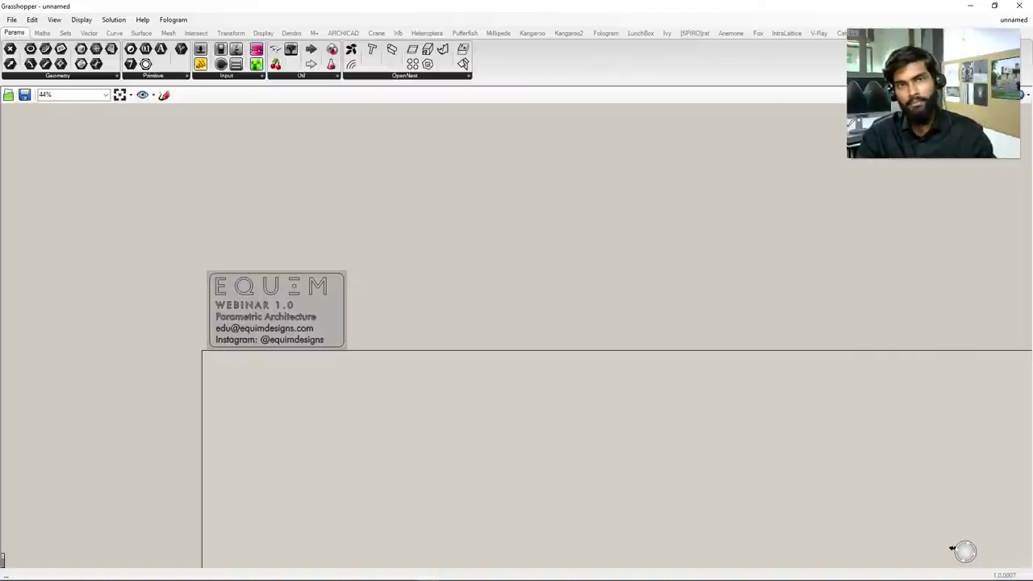
scroll(218, 452, down, 2)
scroll(218, 451, up, 6)
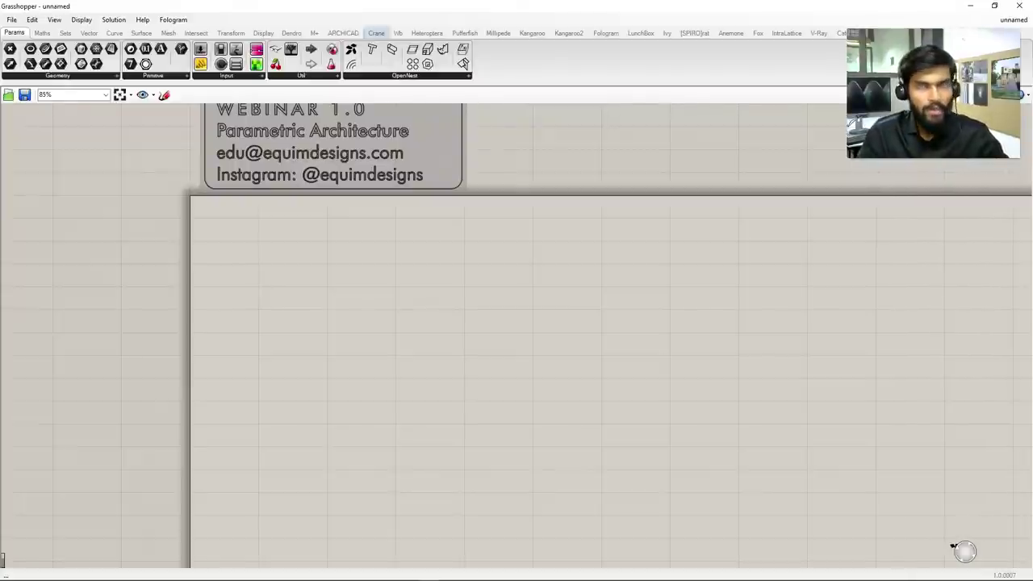
Arrange the Grasshopper window side by side with the Rhino Perspective viewport, keeping the model and canvas in view
drag(395, 5, 1032, 322)
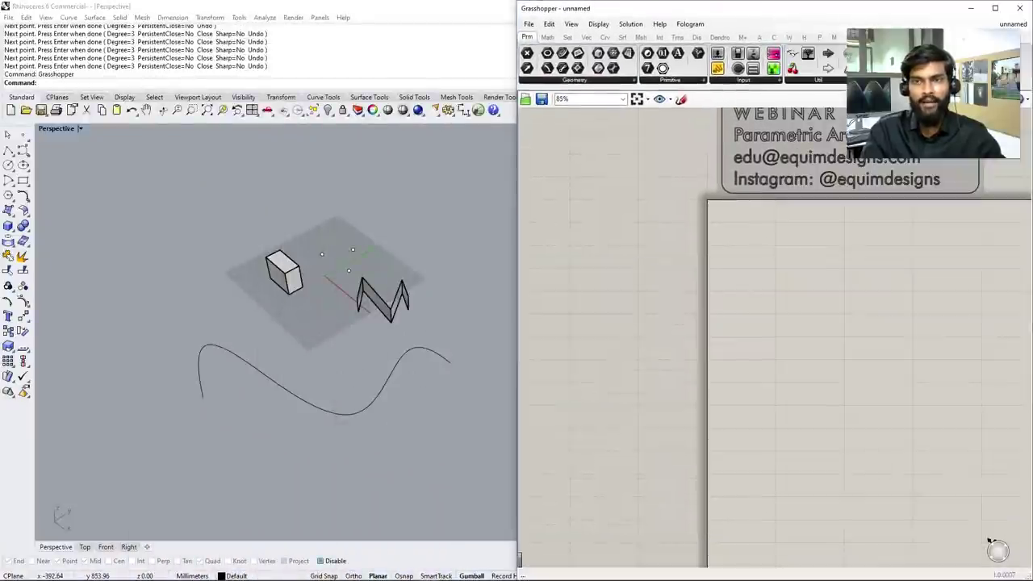
scroll(581, 286, down, 5)
scroll(360, 228, up, 2)
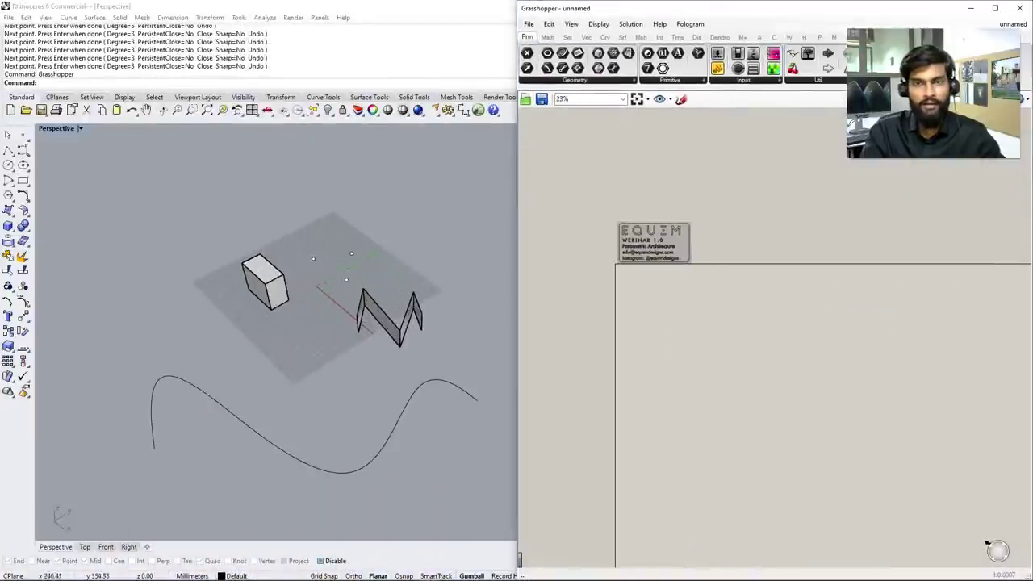
scroll(655, 359, up, 4)
scroll(655, 359, down, 2)
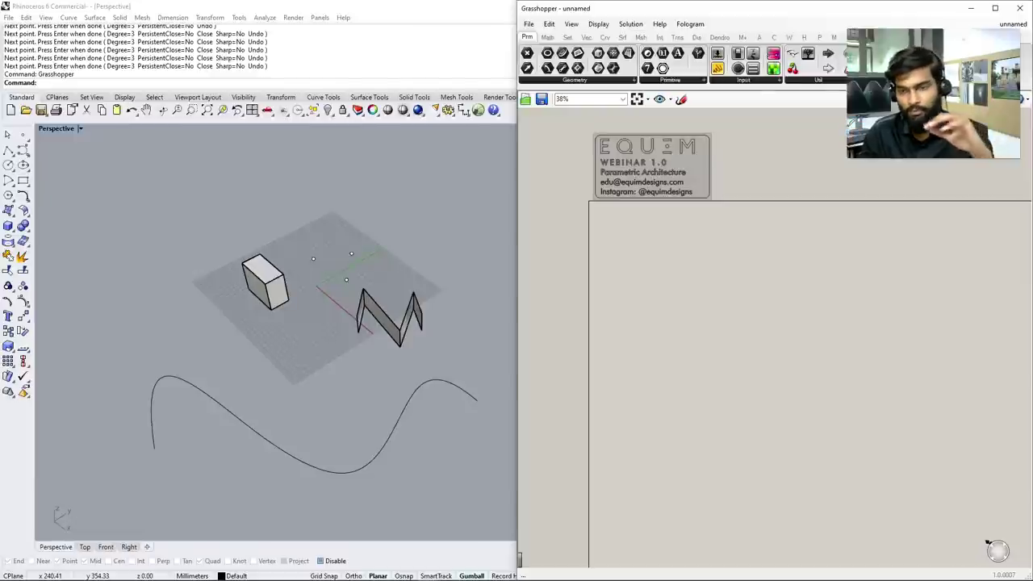
Search the Grasshopper components for Bifocals and add it to the canvas beside the webinar label
scroll(987, 542, up, 5)
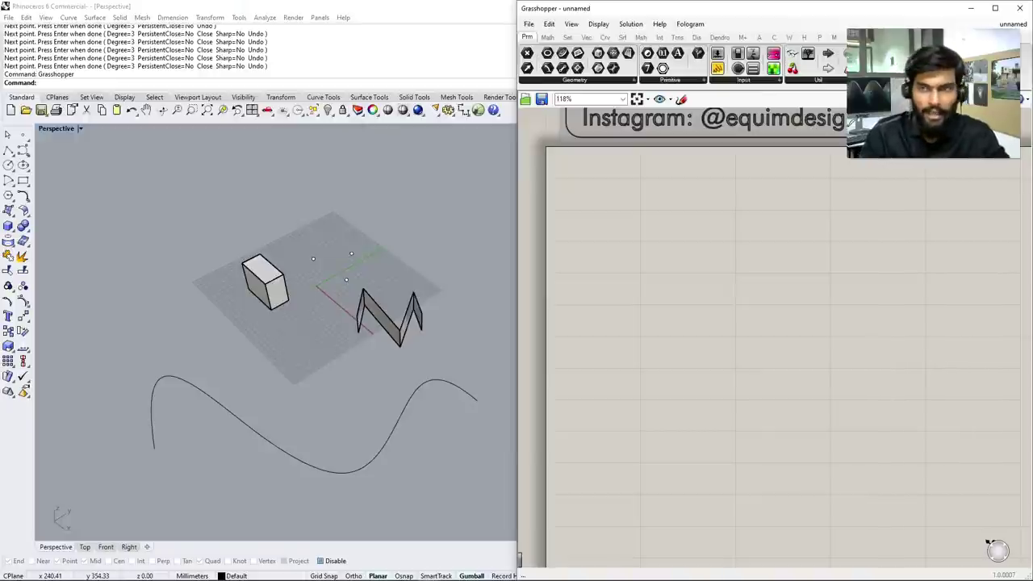
scroll(774, 339, down, 2)
right_drag(774, 338, 694, 307)
double_click(770, 139)
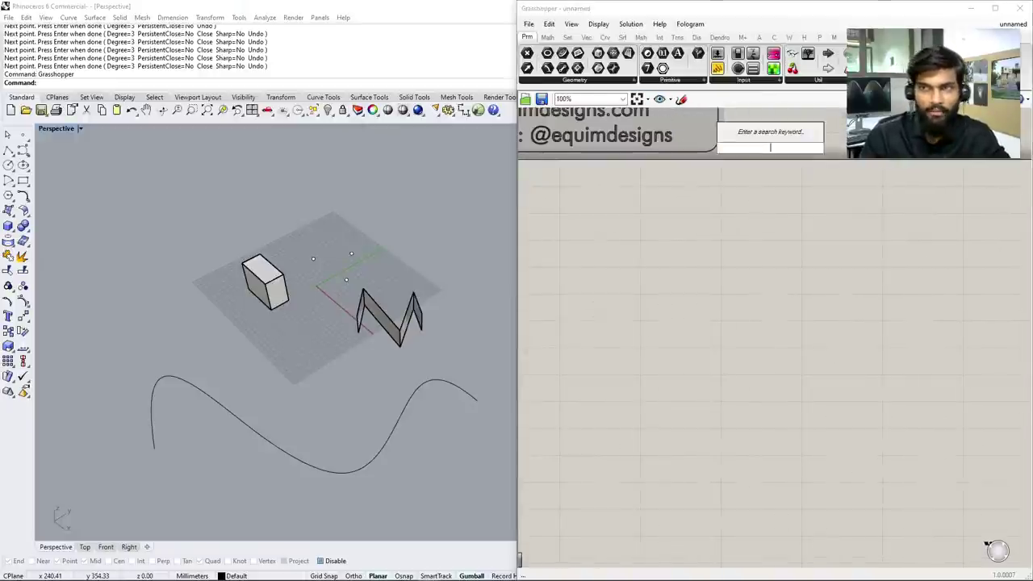
text(timer)
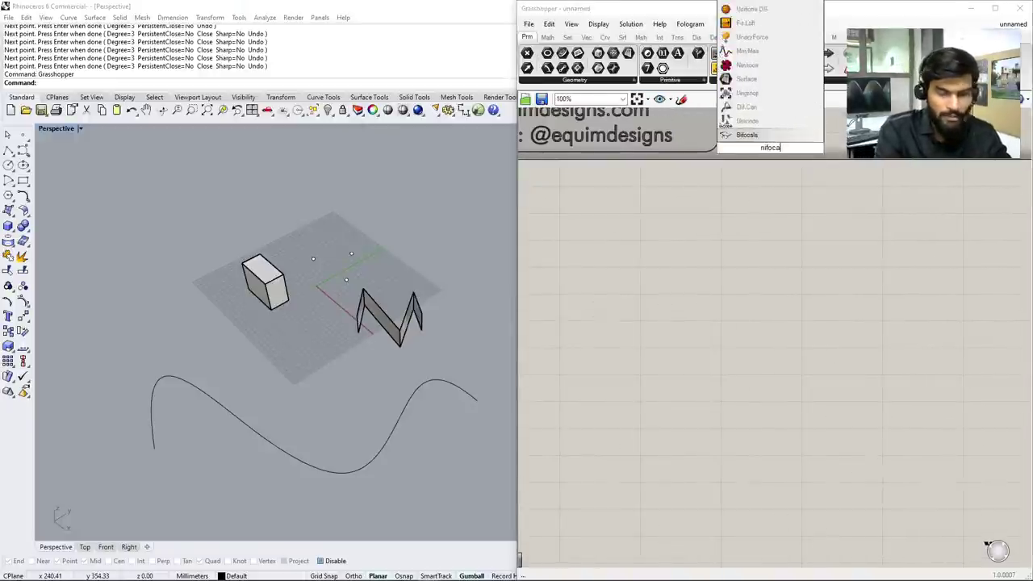
key(Return)
scroll(767, 145, up, 1)
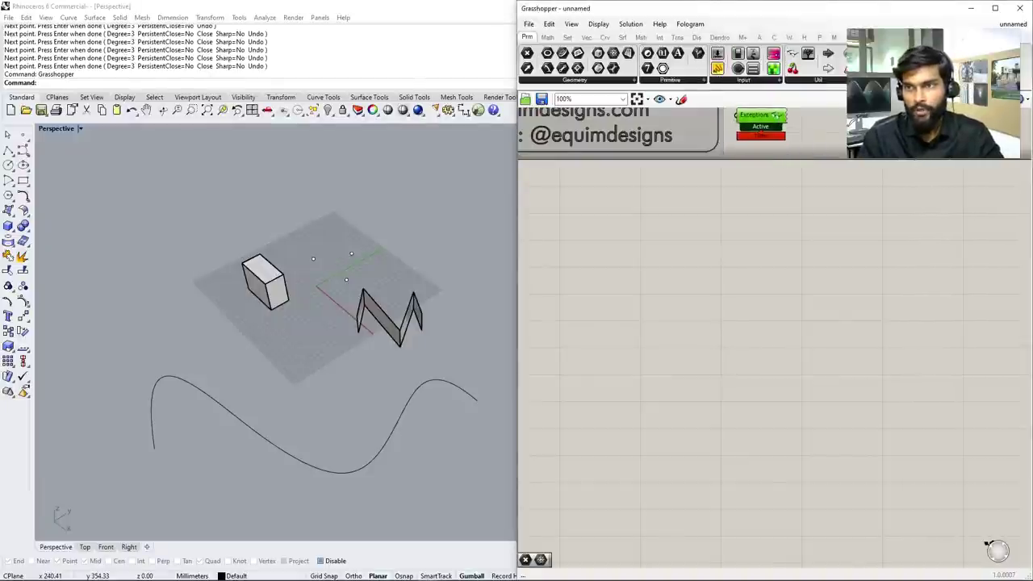
Search the Grasshopper components for Point and place the Point parameter in the empty canvas area below the webinar label
right_drag(766, 242, 856, 274)
scroll(766, 322, down, 2)
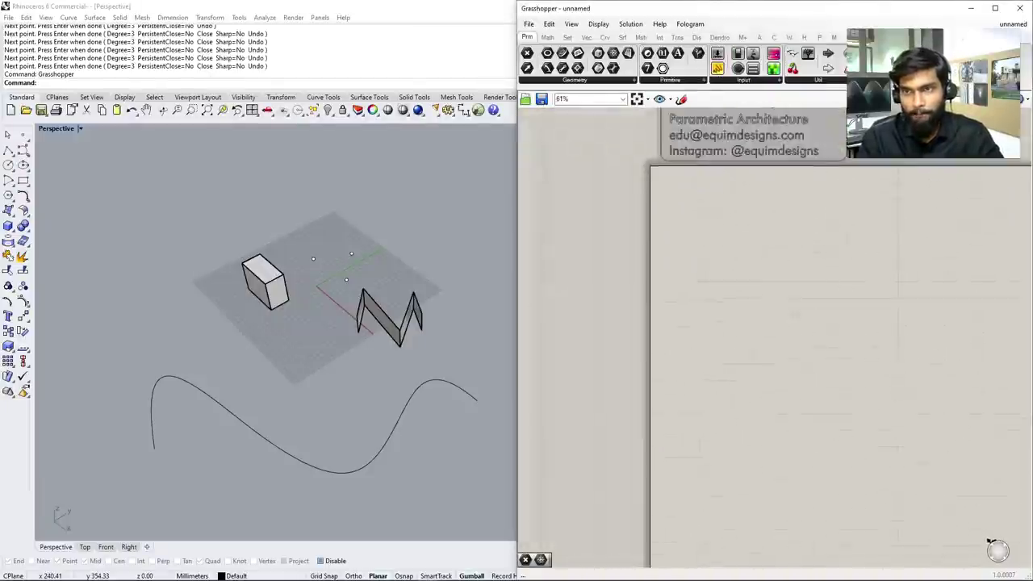
scroll(652, 217, up, 1)
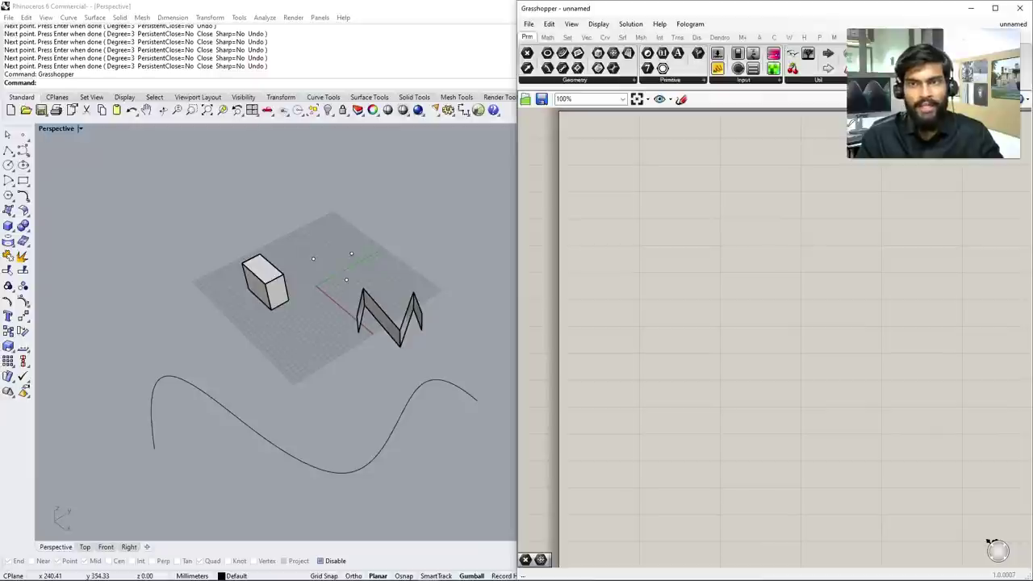
double_click(655, 214)
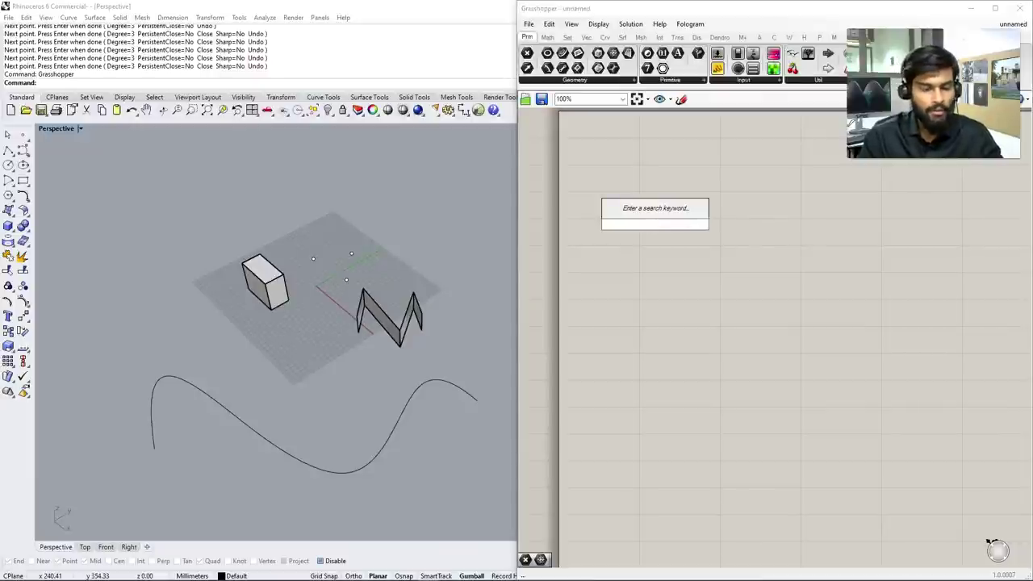
text(point)
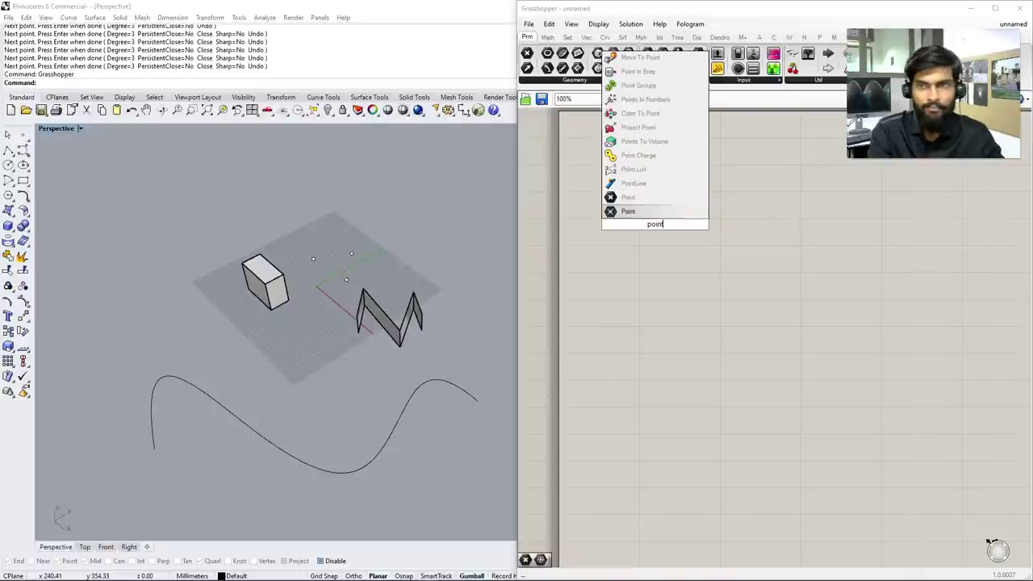
key(Return)
drag(654, 224, 652, 293)
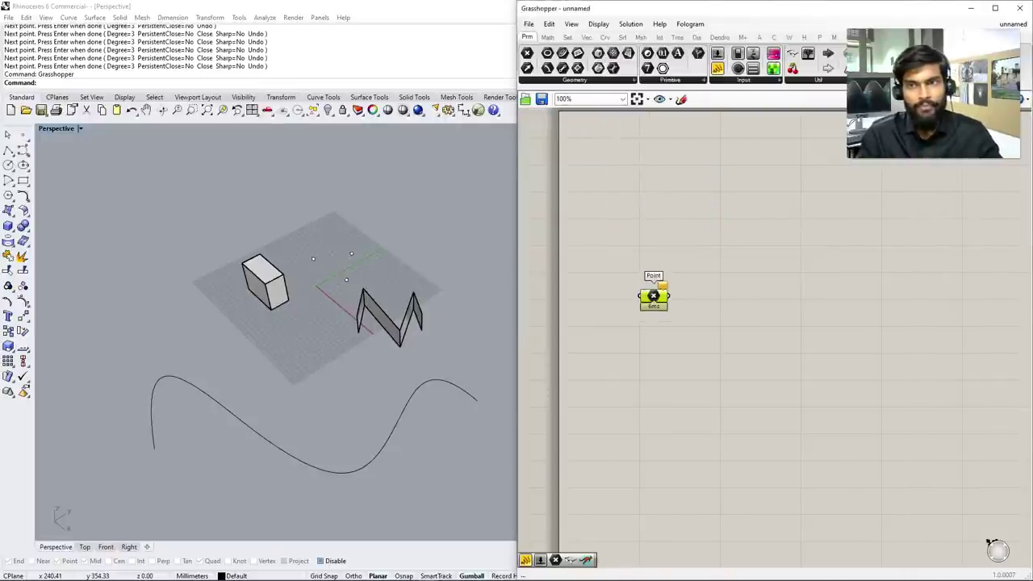
Place a second Point parameter from the Geometry components on the canvas, and undo the placement
scroll(653, 292, up, 2)
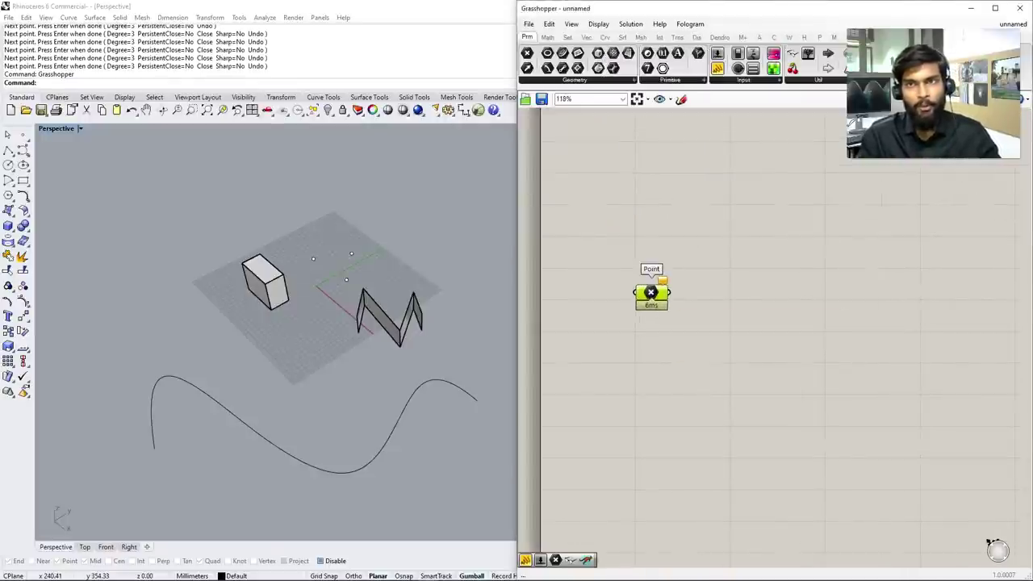
click(574, 80)
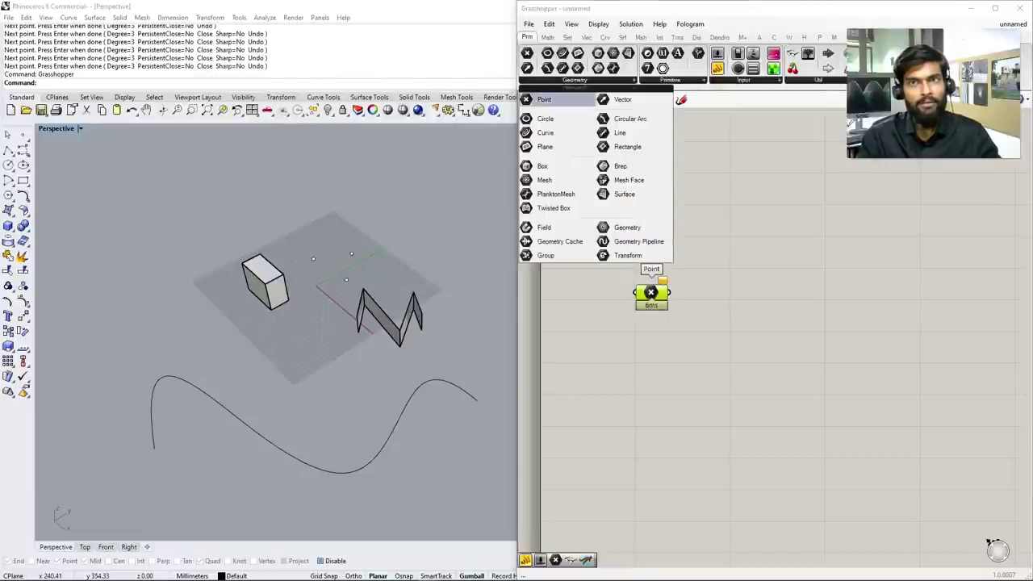
click(544, 100)
click(734, 399)
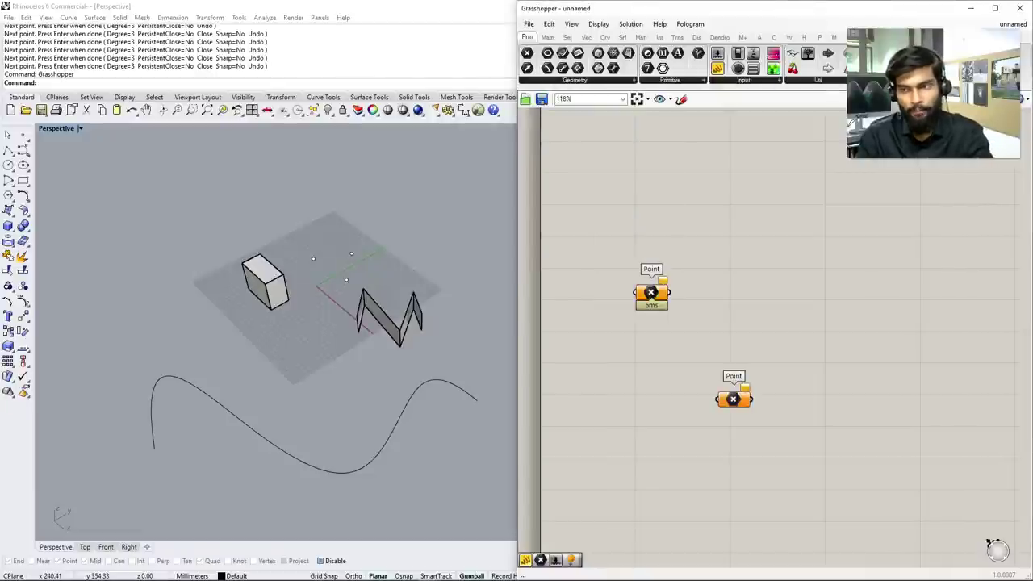
key(ctrl+z)
Move the remaining Point parameter slightly up and to the right on the canvas
mouse_move(651, 292)
mouse_down()
mouse_move(634, 202)
mouse_move(627, 238)
mouse_move(682, 247)
mouse_up()
key(Escape)
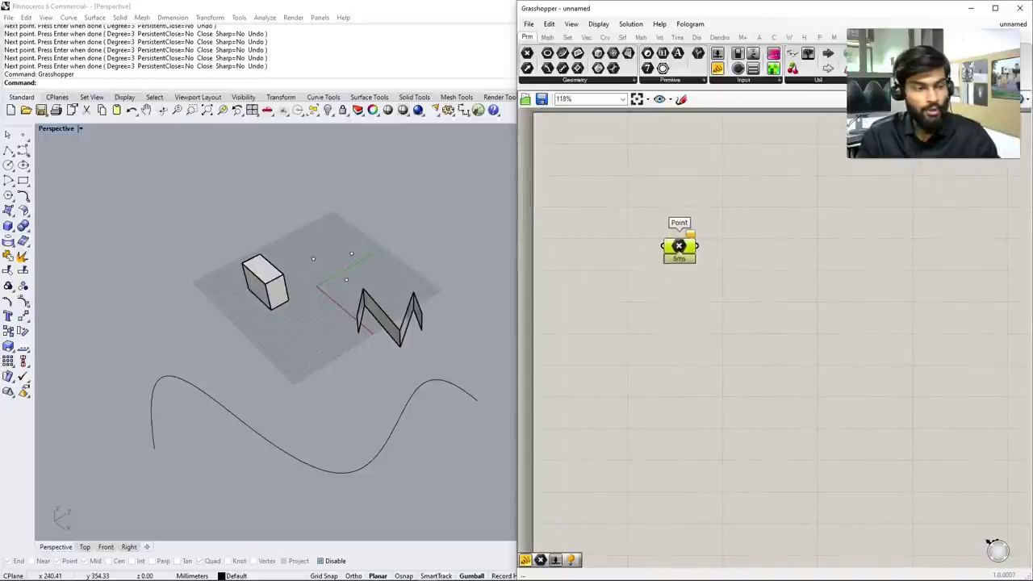
Sketch the handwritten word Orange with a downward arrow beneath it, beside the Point parameter
click(680, 99)
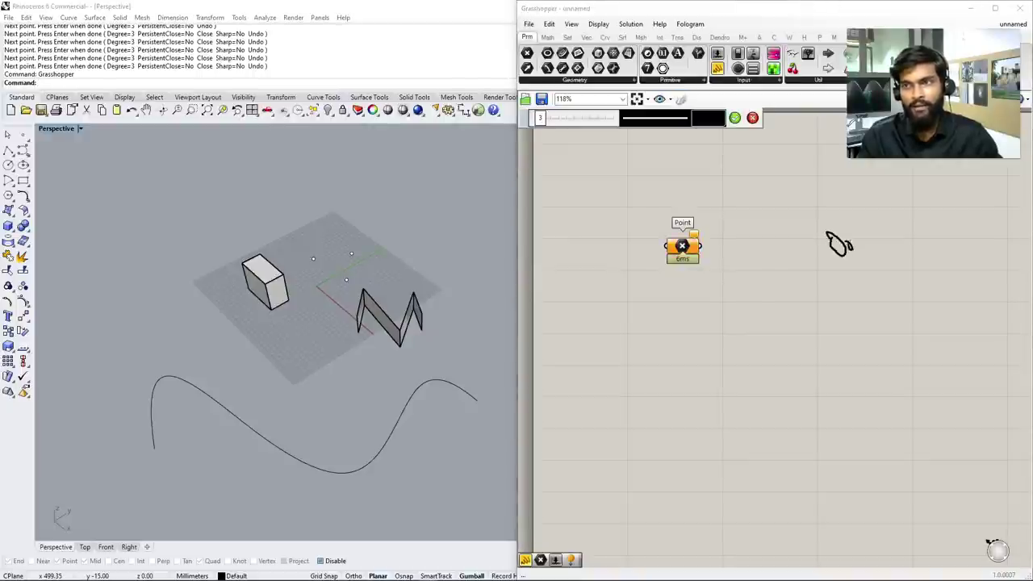
mouse_move(866, 241)
mouse_down()
mouse_move(905, 260)
mouse_move(913, 235)
mouse_move(929, 236)
mouse_move(892, 319)
mouse_up()
drag(892, 320, 905, 303)
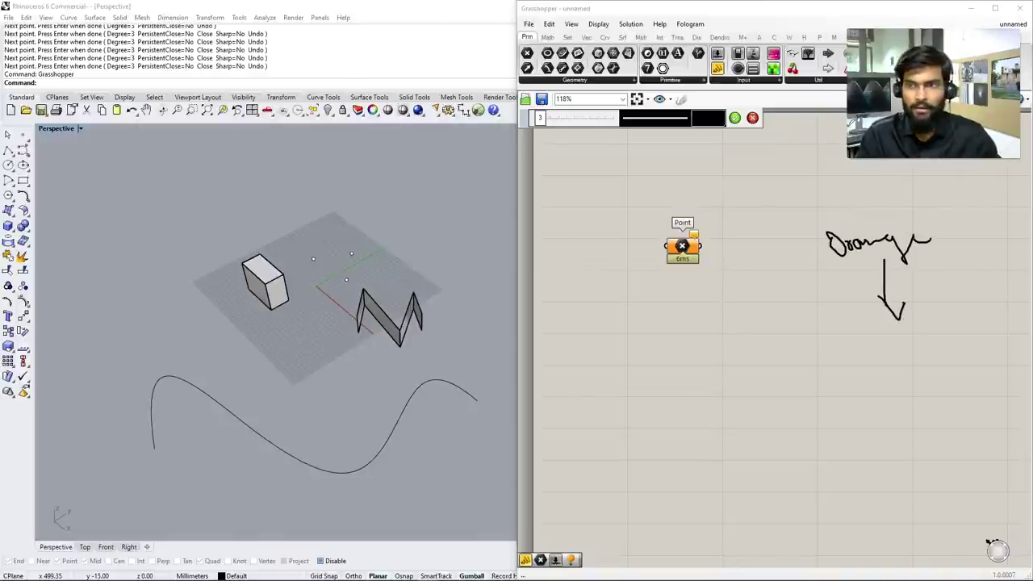
Sketch arrows around the Point parameter with handwritten labels for component, input, output and processing
mouse_move(676, 343)
mouse_down()
mouse_move(682, 300)
mouse_move(688, 319)
mouse_up()
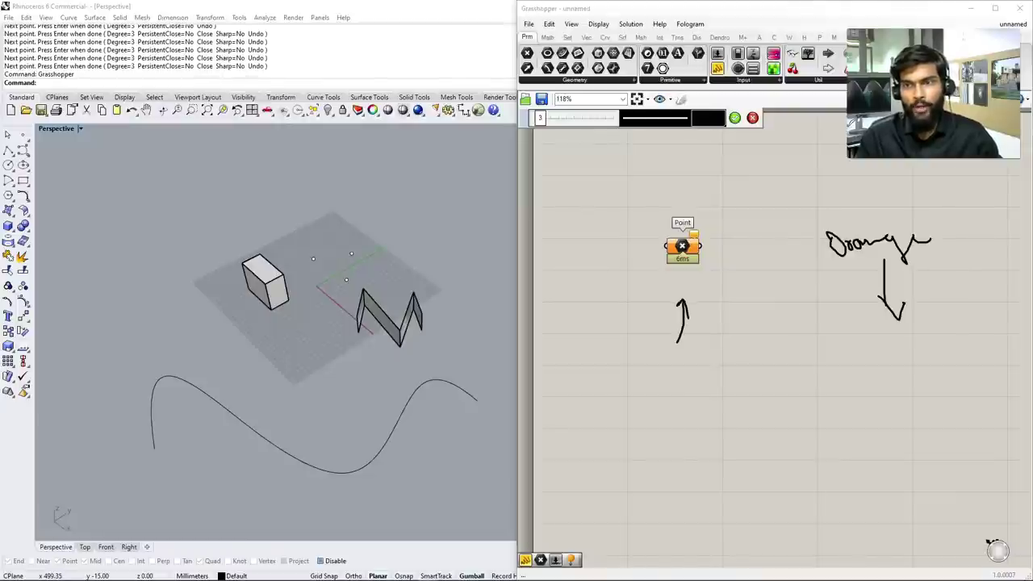
mouse_move(674, 364)
mouse_down()
mouse_move(663, 373)
mouse_move(725, 377)
mouse_move(730, 356)
mouse_move(736, 364)
mouse_up()
mouse_move(612, 194)
mouse_down()
mouse_move(621, 216)
mouse_move(660, 243)
mouse_move(652, 256)
mouse_up()
mouse_move(568, 151)
mouse_down()
mouse_move(613, 180)
mouse_move(613, 160)
mouse_move(636, 156)
mouse_move(635, 140)
mouse_move(649, 171)
mouse_move(683, 142)
mouse_up()
mouse_move(697, 242)
mouse_down()
mouse_move(744, 292)
mouse_move(781, 289)
mouse_move(794, 275)
mouse_move(813, 313)
mouse_move(816, 283)
mouse_move(840, 297)
mouse_up()
drag(829, 282, 838, 276)
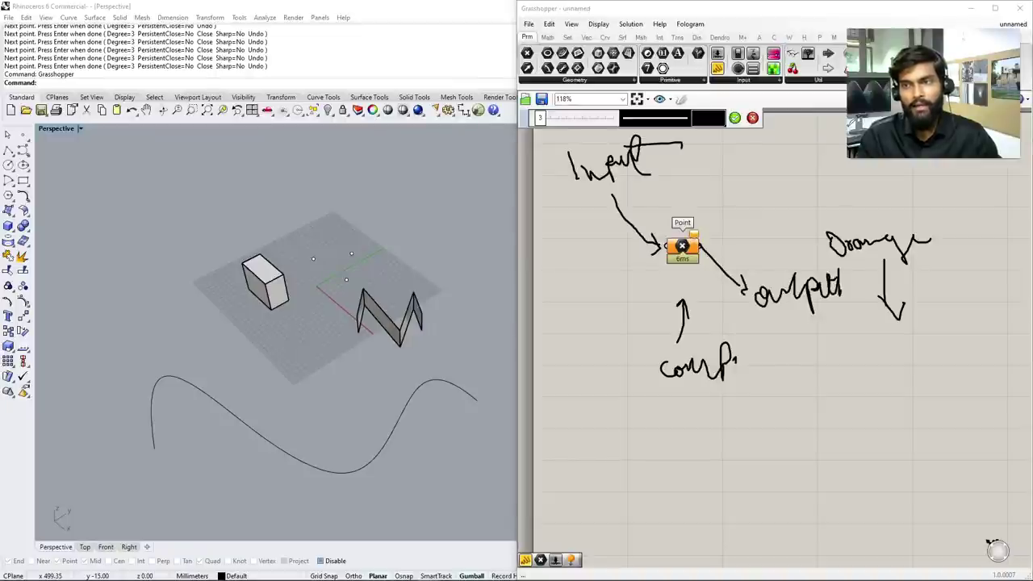
drag(685, 190, 684, 234)
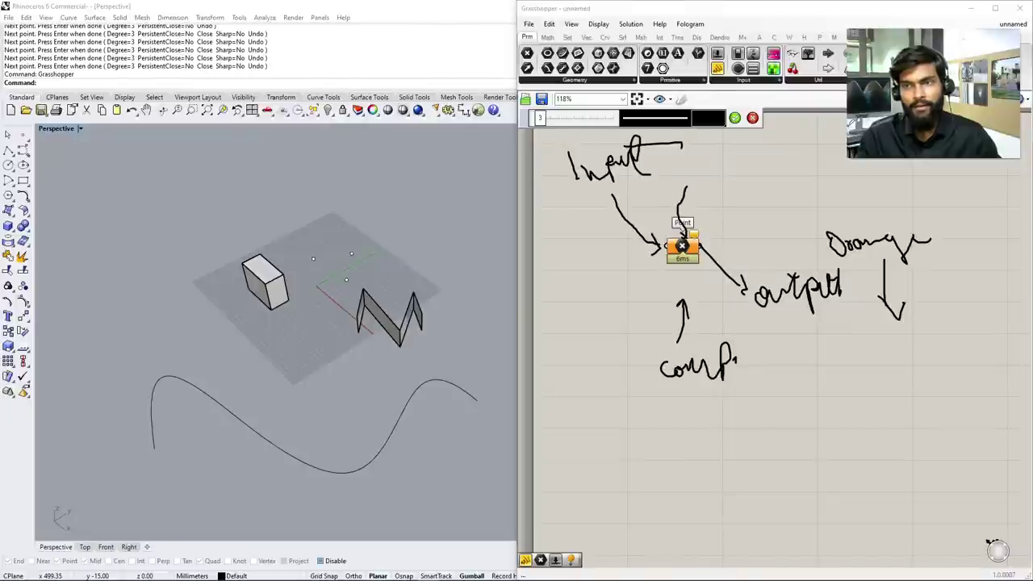
mouse_move(686, 171)
mouse_down()
mouse_move(685, 190)
mouse_move(697, 169)
mouse_move(690, 181)
mouse_move(767, 169)
mouse_up()
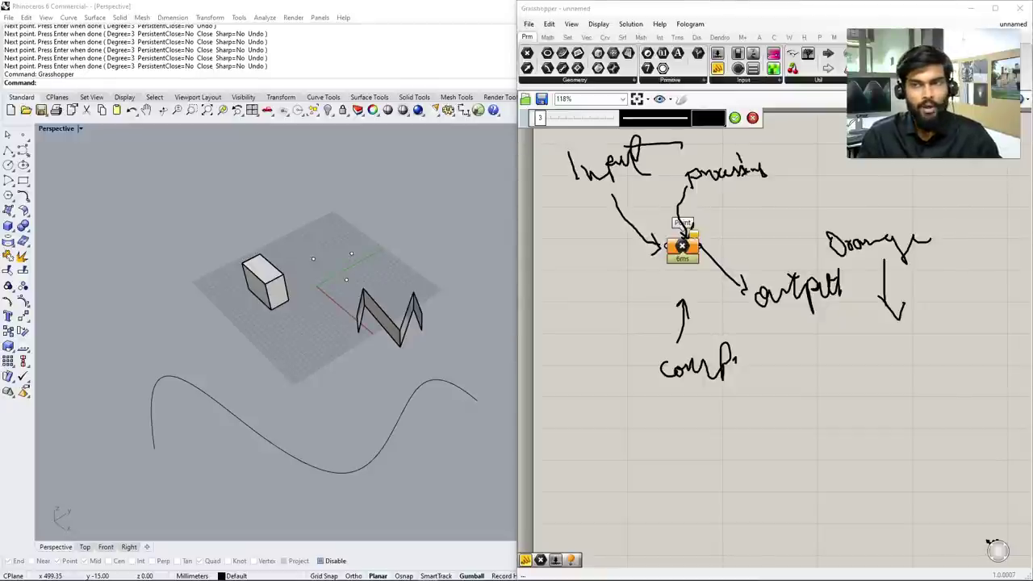
Sketch the handwritten words White and Red below the component labels, and discard the whole sketch
mouse_move(735, 430)
mouse_down()
mouse_move(760, 445)
mouse_move(773, 419)
mouse_move(811, 434)
mouse_up()
click(792, 415)
drag(805, 423, 823, 416)
mouse_move(749, 457)
mouse_down()
mouse_move(759, 486)
mouse_move(805, 482)
mouse_up()
drag(807, 451, 810, 487)
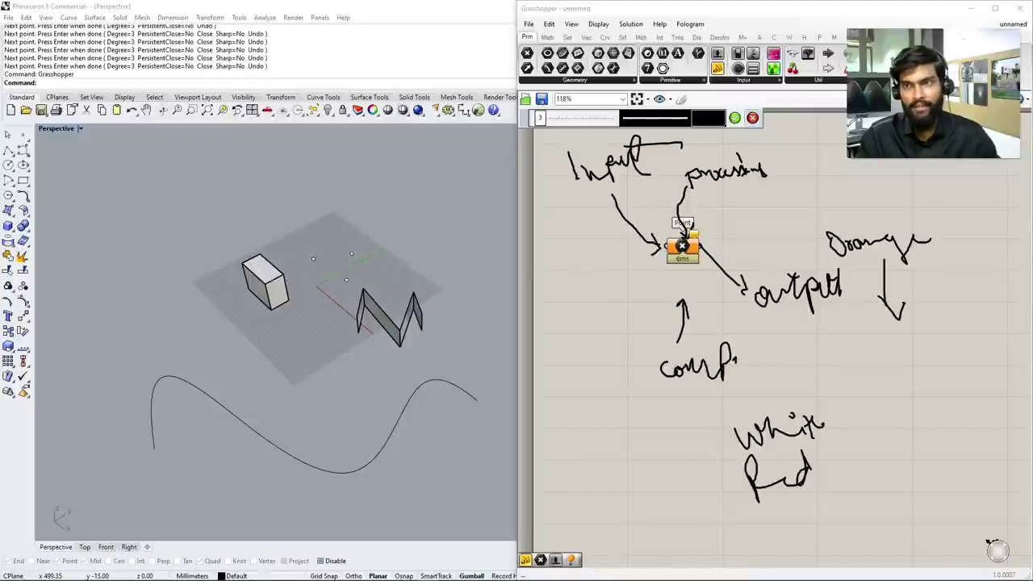
key(Escape)
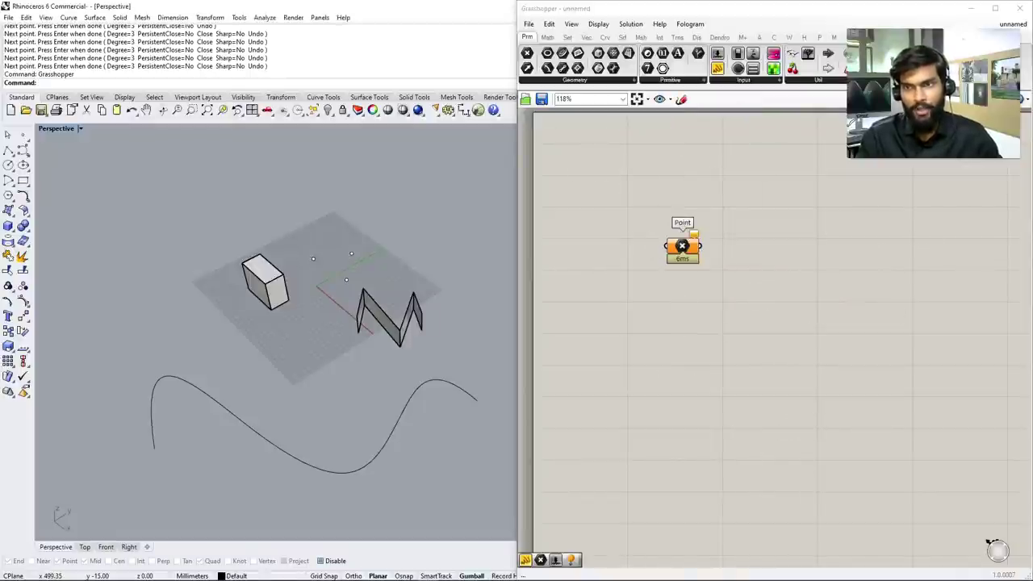
Examine the warning balloon on the Point parameter up close
scroll(686, 456, down, 1)
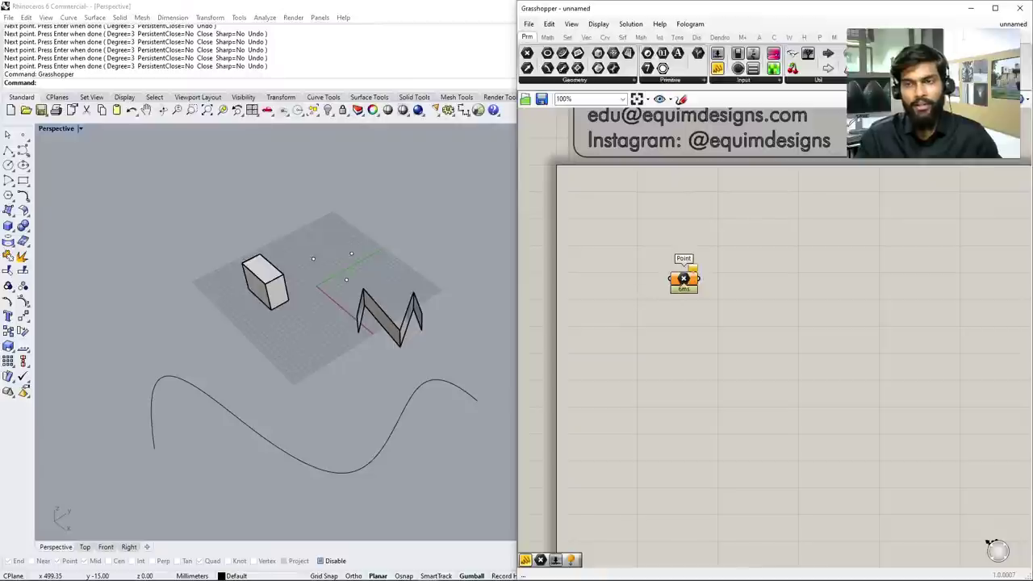
scroll(697, 273, up, 5)
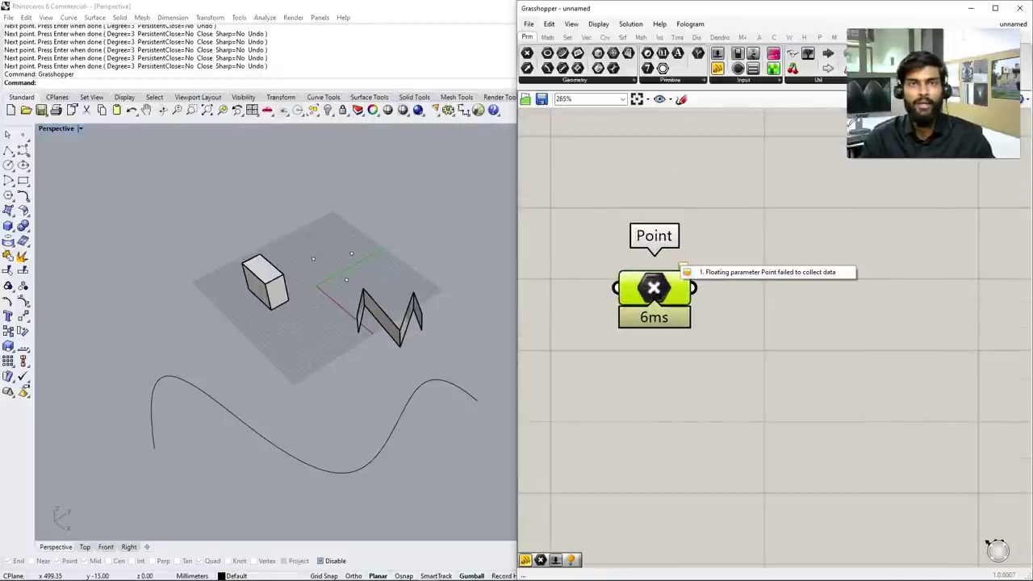
scroll(718, 351, down, 6)
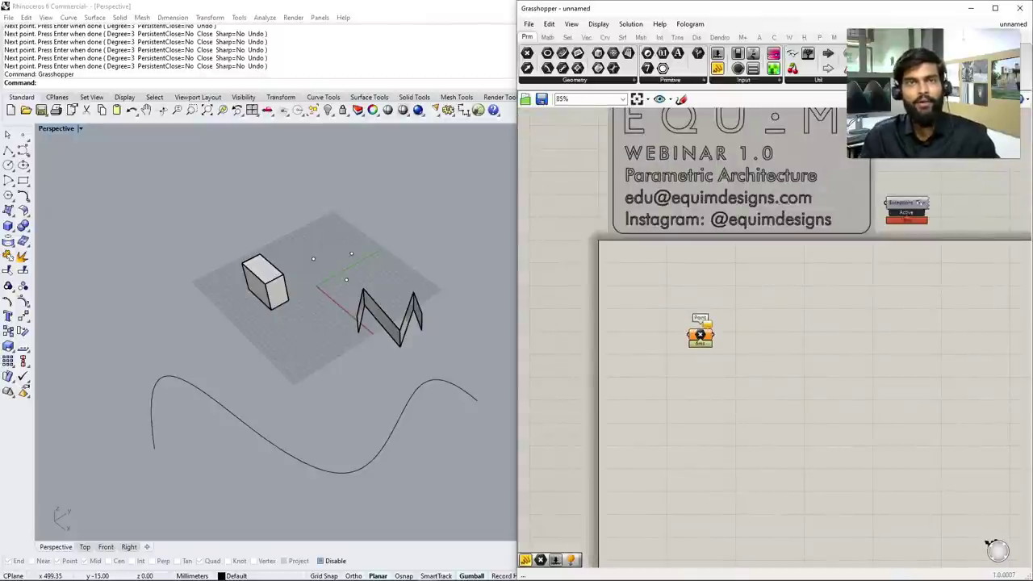
scroll(669, 333, up, 1)
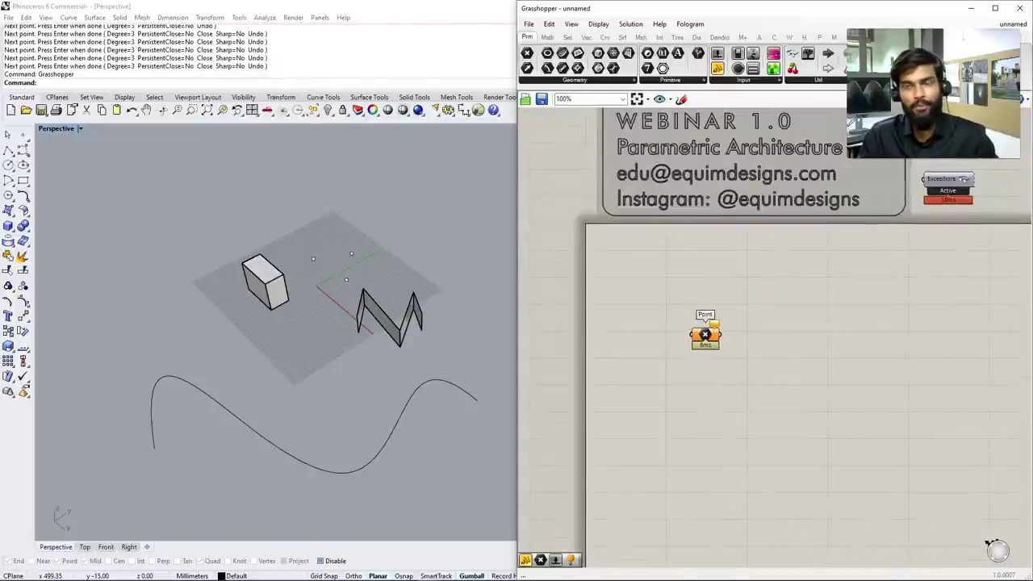
Hide the box, the zigzag extrusion and the curves in the Rhino Perspective viewport, keeping the three points
scroll(703, 337, up, 3)
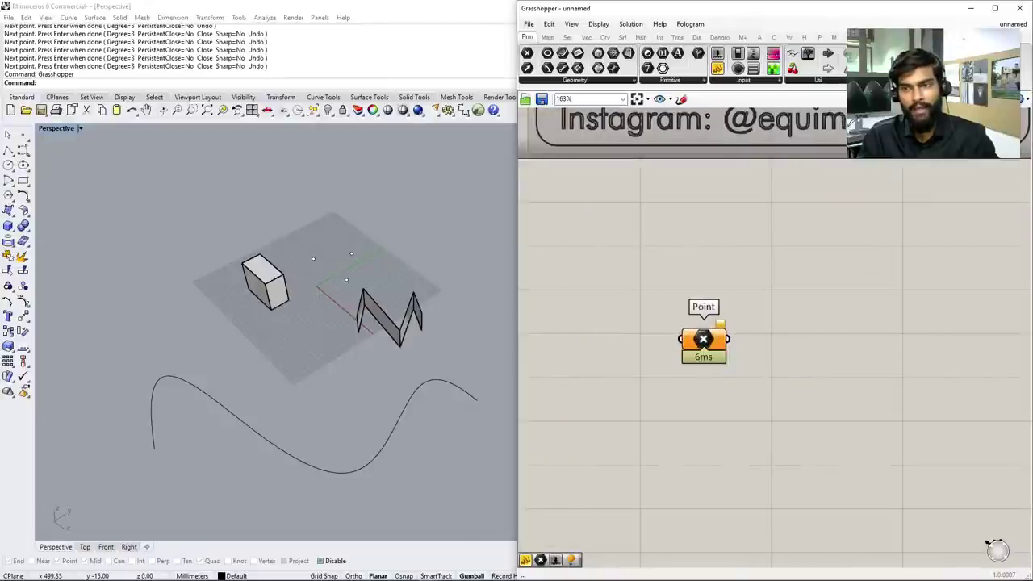
right_click(706, 338)
click(327, 309)
scroll(327, 309, down, 2)
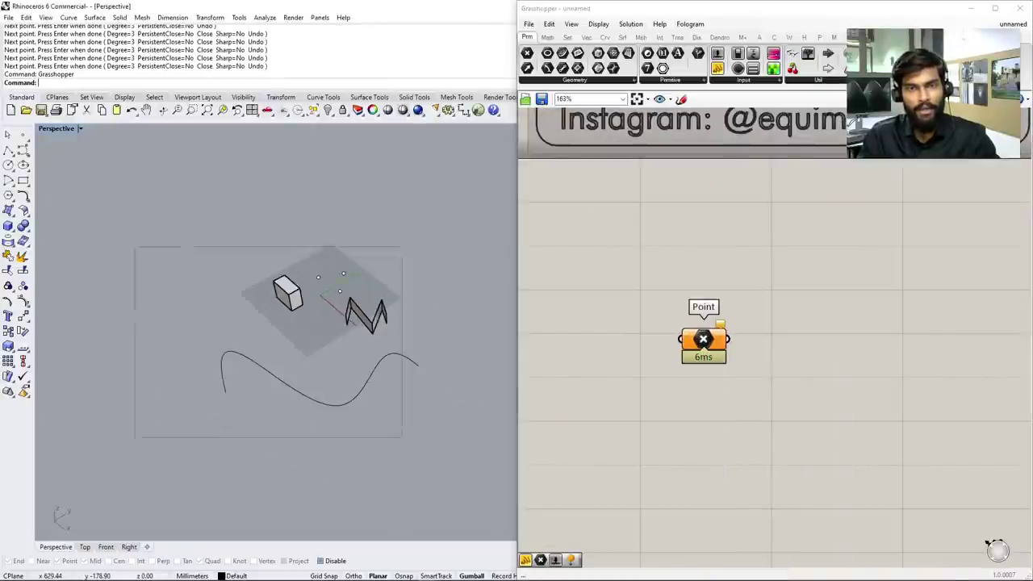
drag(134, 246, 221, 305)
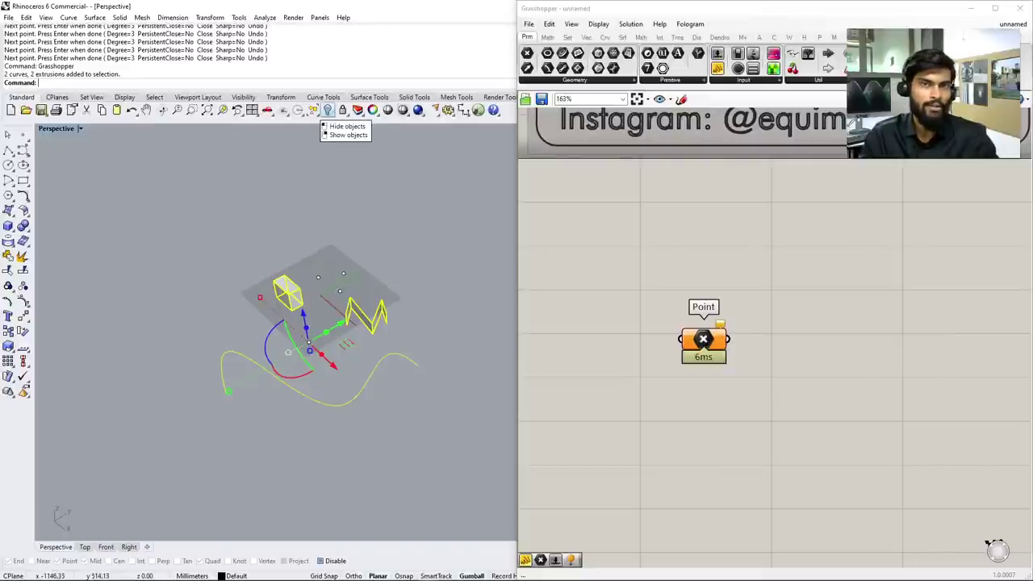
click(327, 110)
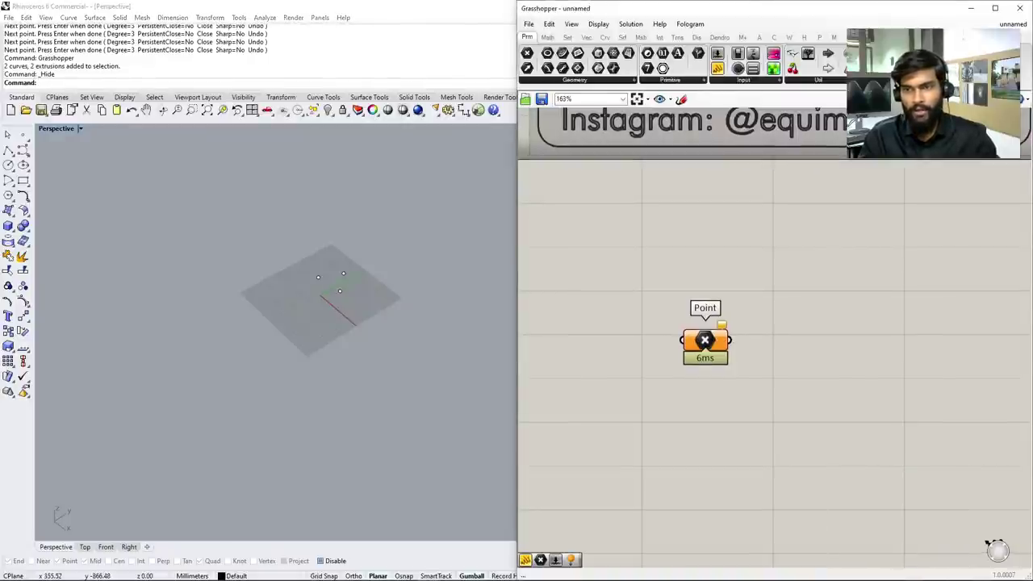
Set one point on the Grasshopper Point parameter by referencing the leftmost of the three Rhino points
right_click(714, 345)
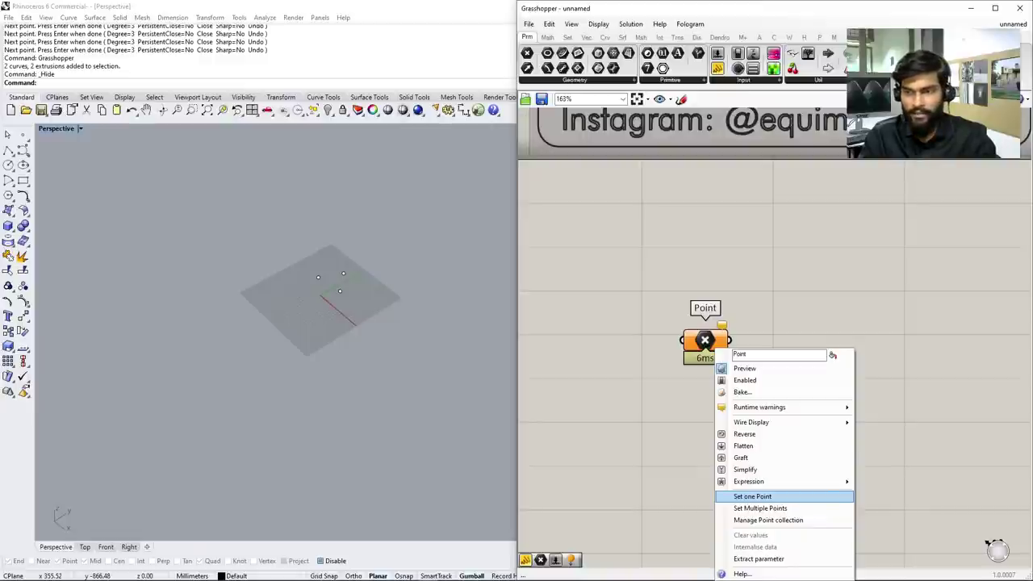
click(752, 496)
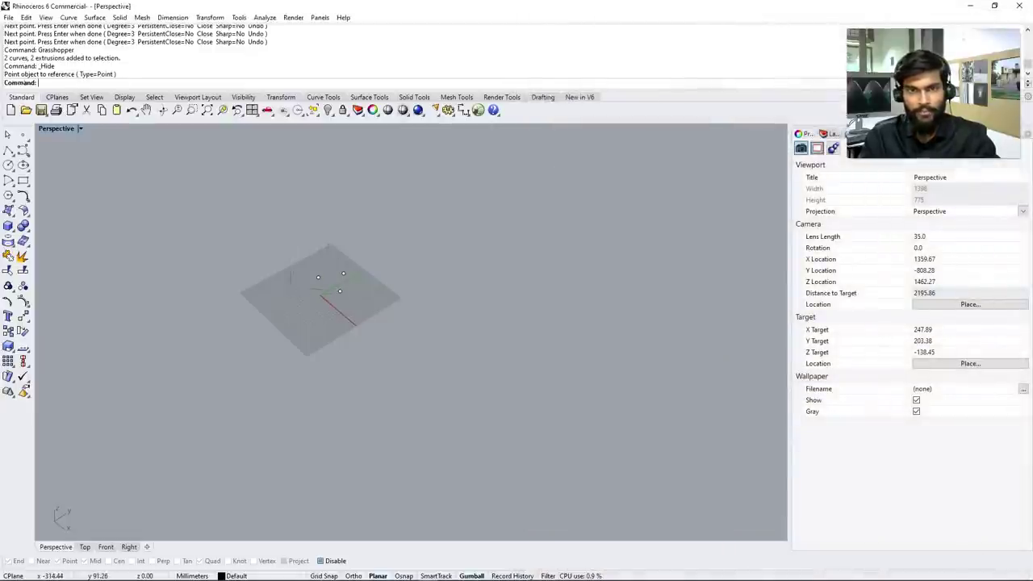
scroll(318, 277, up, 5)
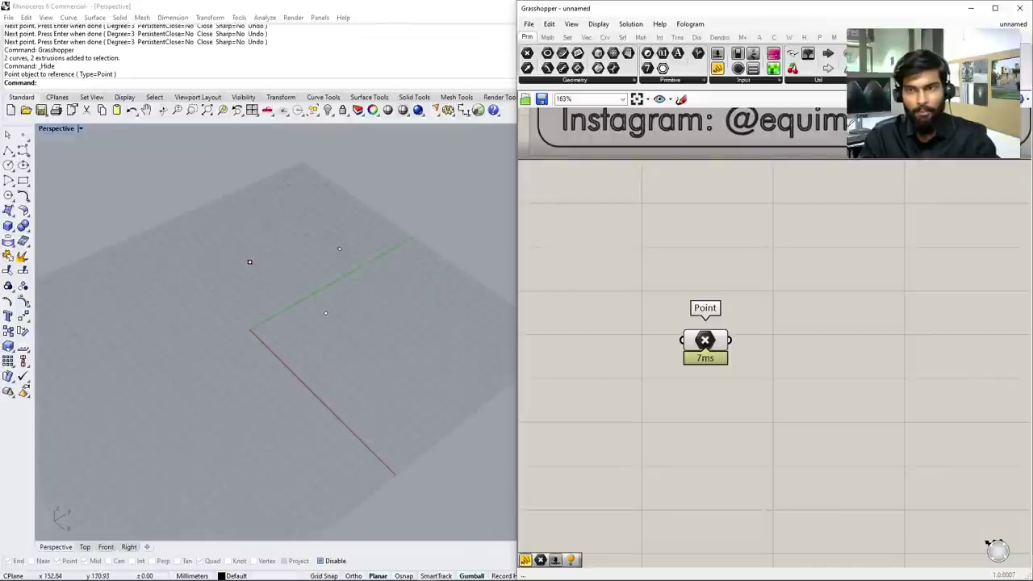
drag(214, 219, 274, 282)
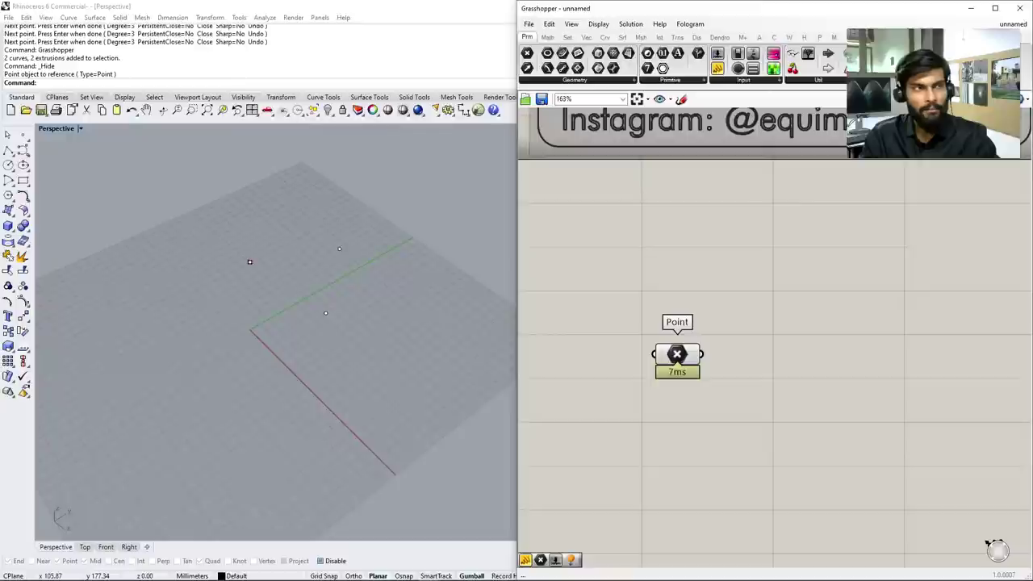
Place a Panel from the Input components, delete it, and add a Panel near the Point parameter through the component search instead
drag(718, 68, 802, 421)
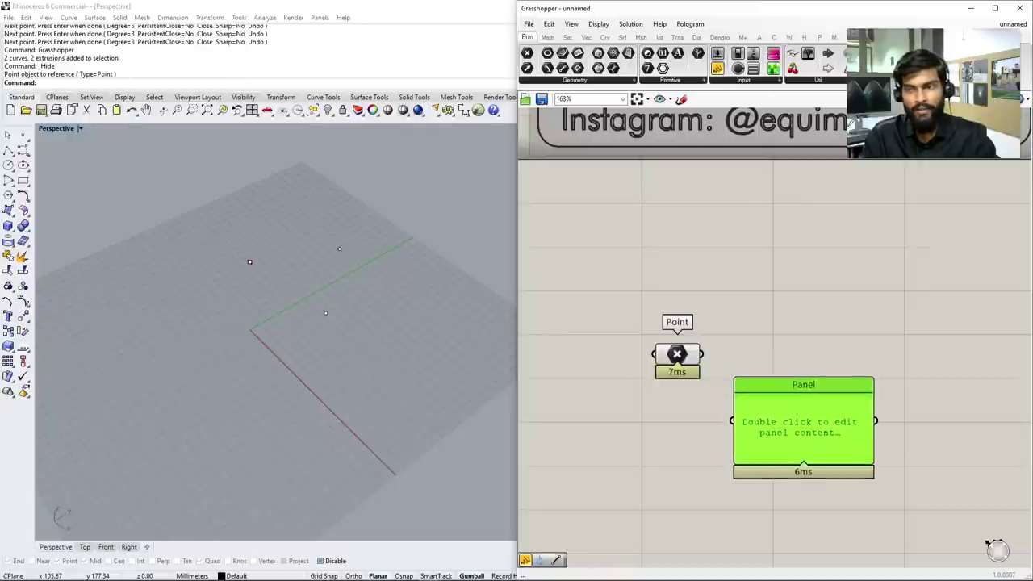
key(Delete)
double_click(786, 416)
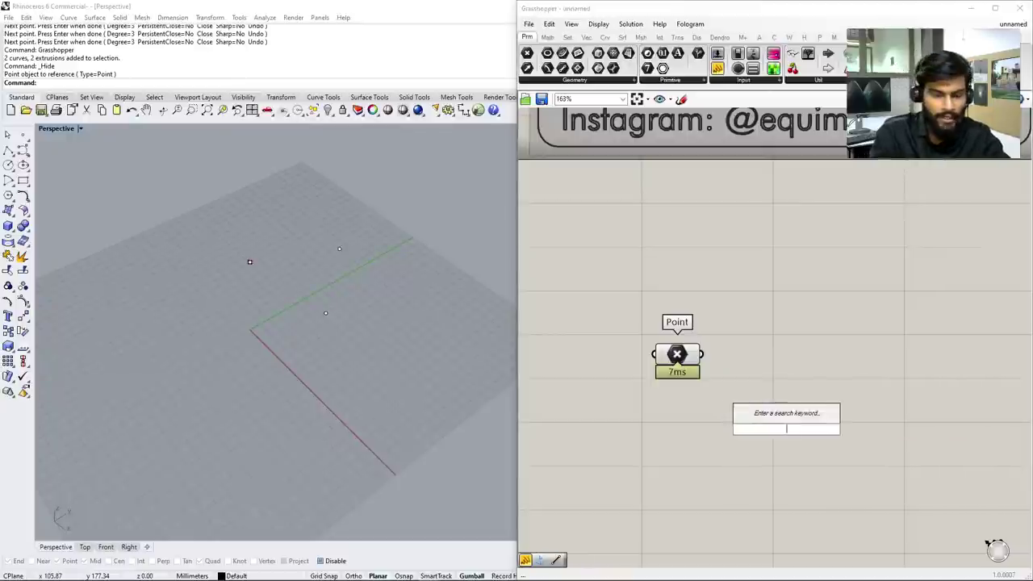
text(panel)
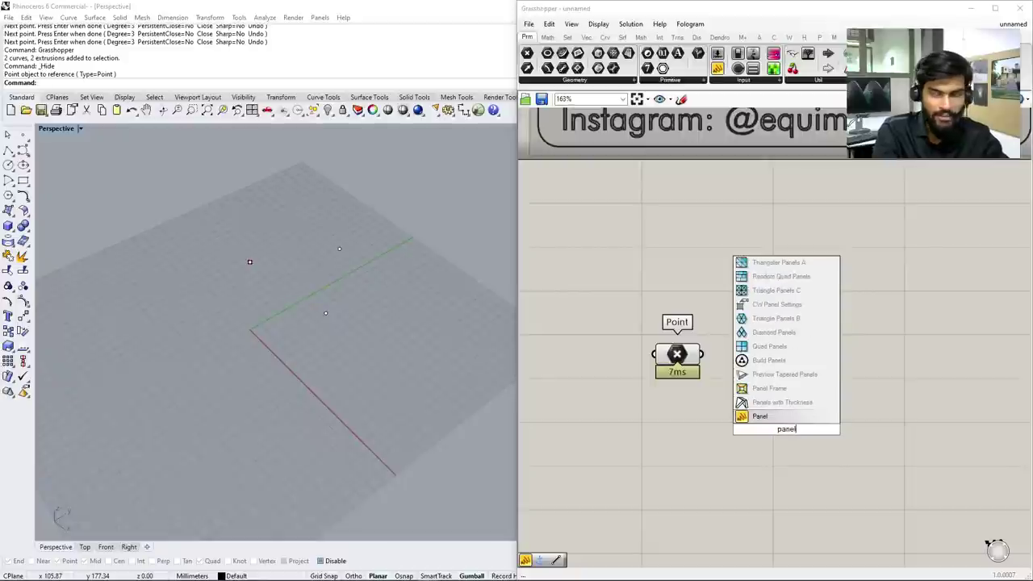
key(Return)
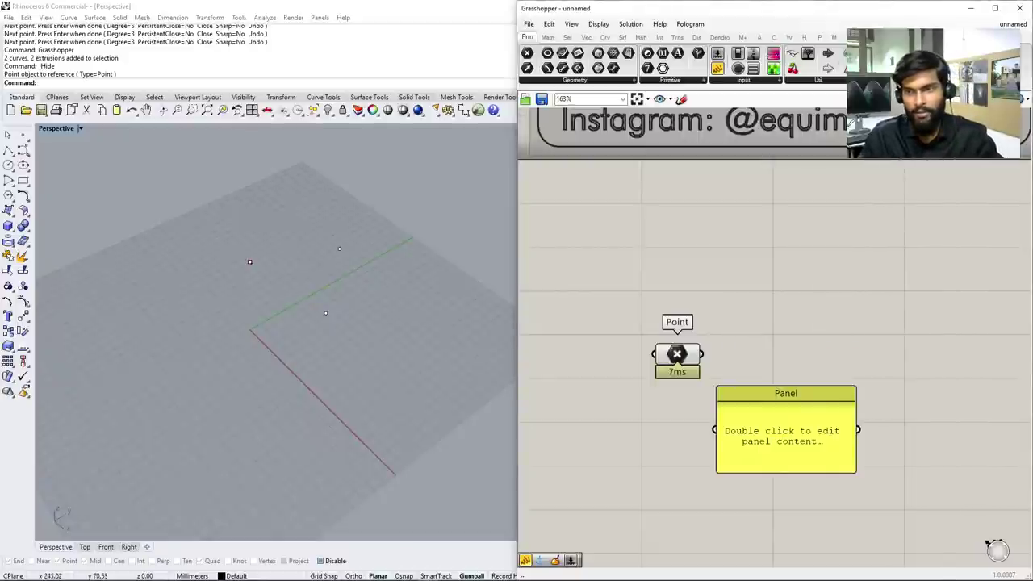
Wire the Point parameter's output into the Panel and space the two components apart on the canvas
drag(785, 420, 905, 403)
drag(702, 354, 787, 460)
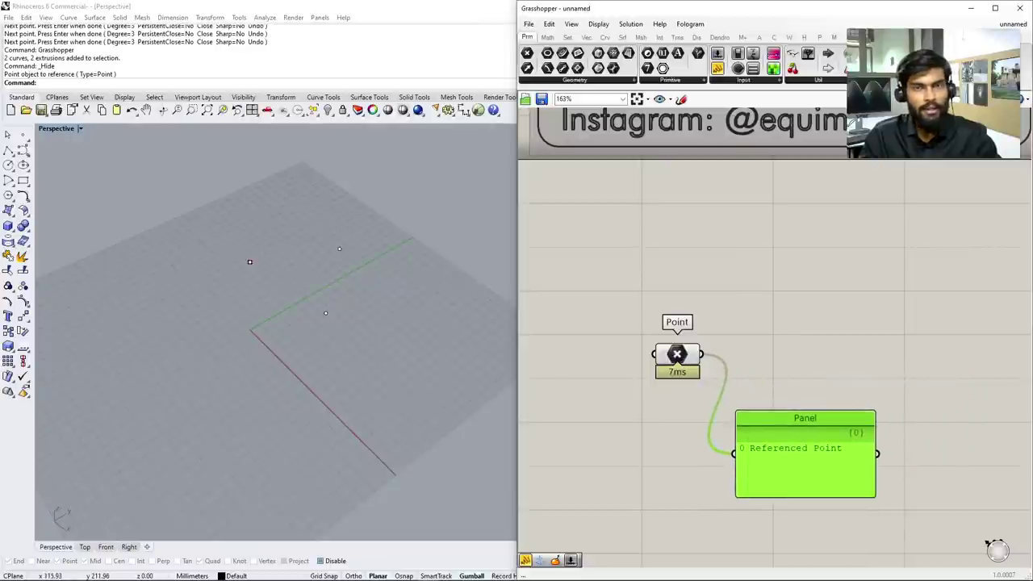
drag(676, 354, 642, 305)
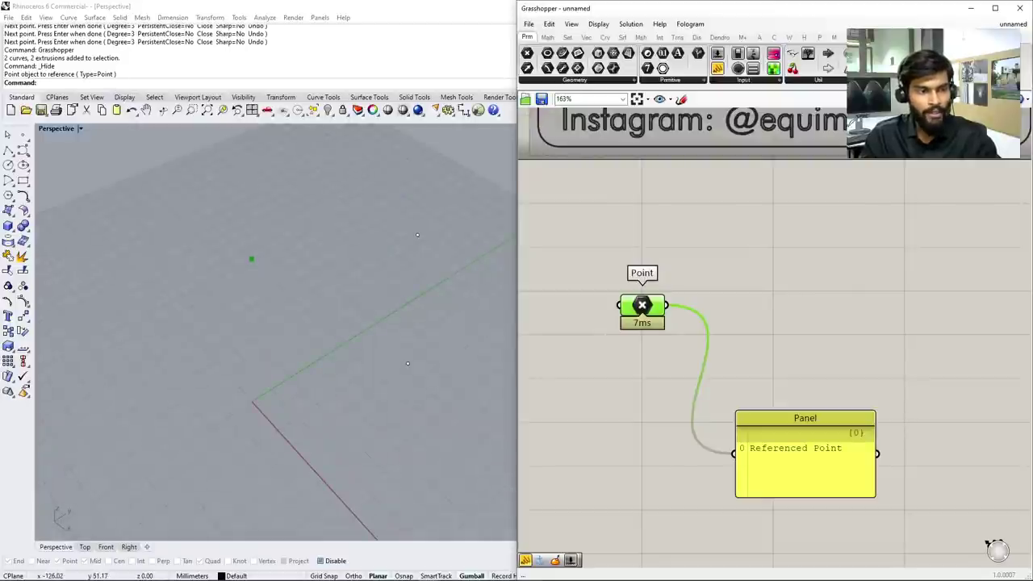
Move the referenced Rhino point farther away from the other two points in the Perspective viewport
scroll(258, 322, down, 3)
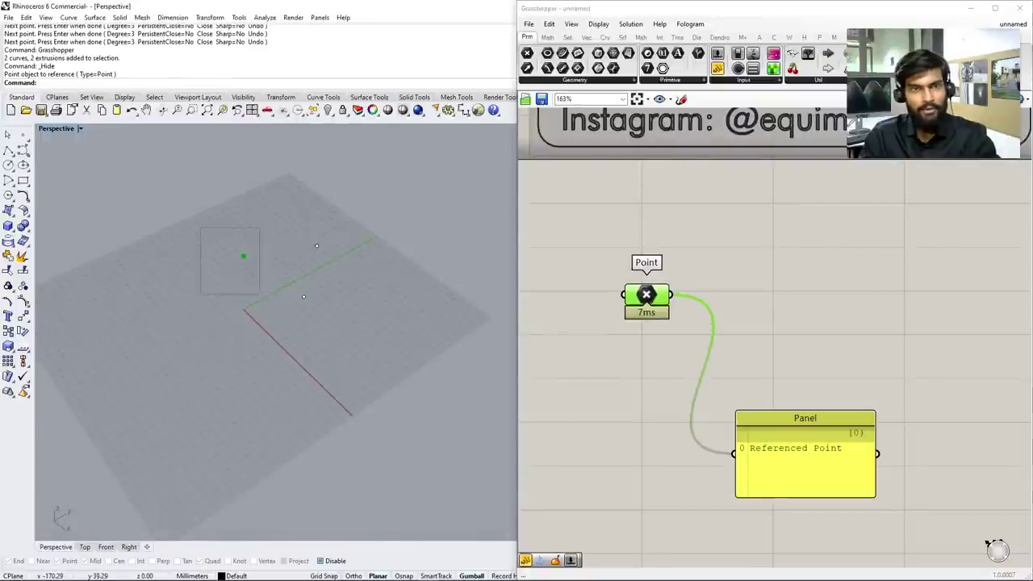
click(243, 256)
drag(243, 256, 160, 299)
key(Escape)
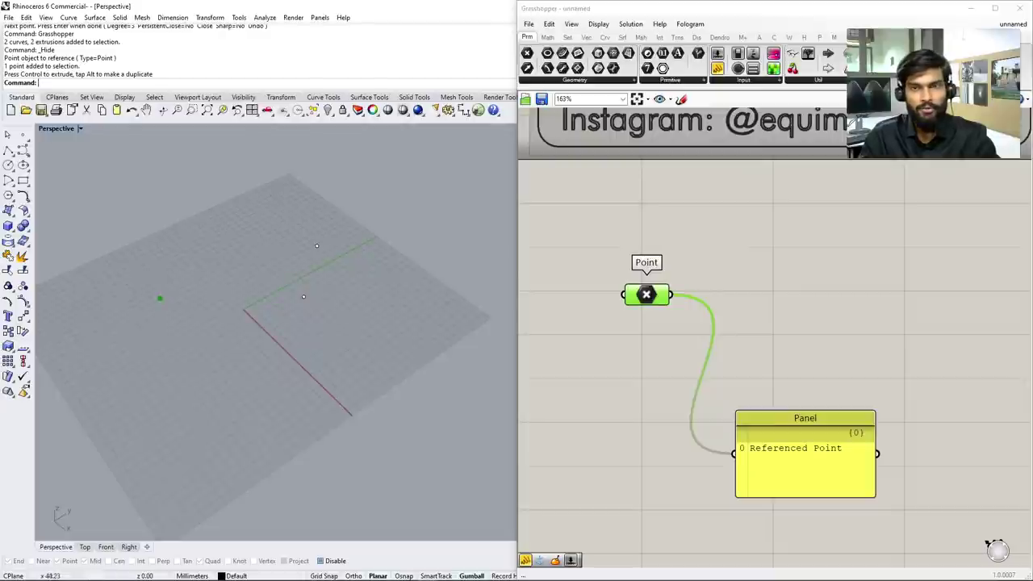
Reposition the Panel above and to the right of its Point parameter on the Grasshopper canvas
drag(804, 418, 912, 195)
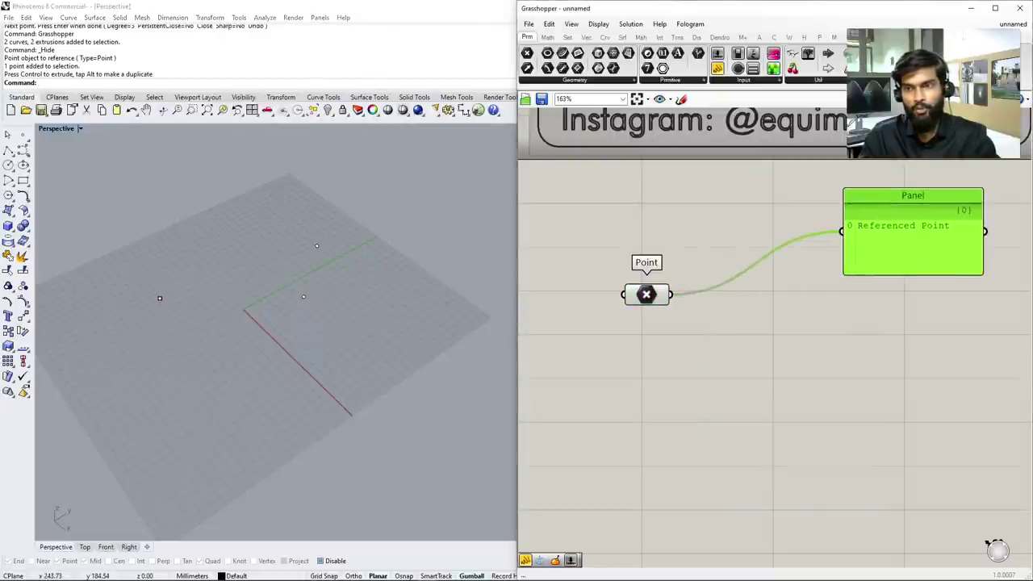
click(646, 294)
scroll(609, 162, down, 3)
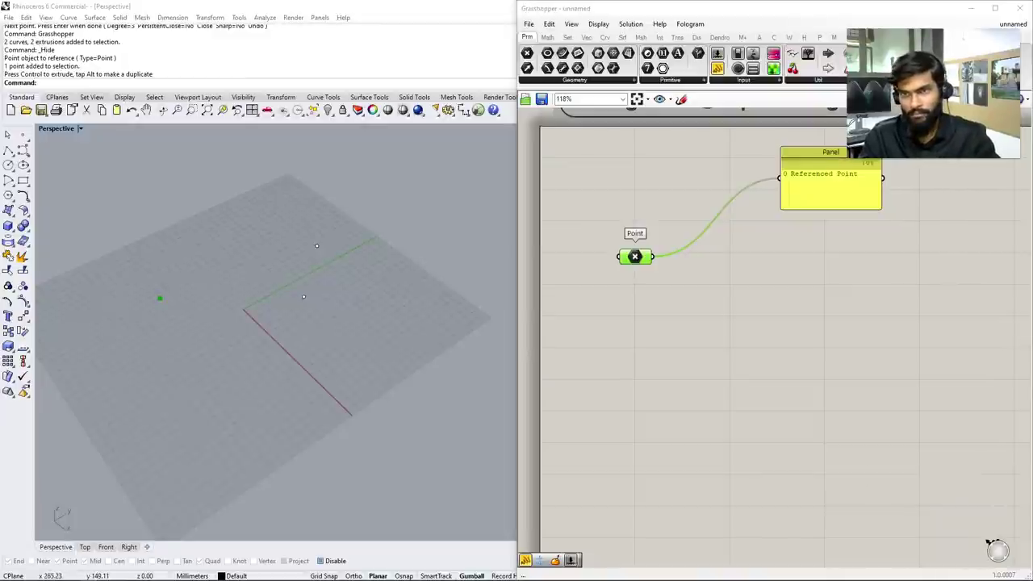
Add a second Point parameter below the first and set multiple points on it by referencing the two remaining Rhino points
double_click(694, 326)
text(point)
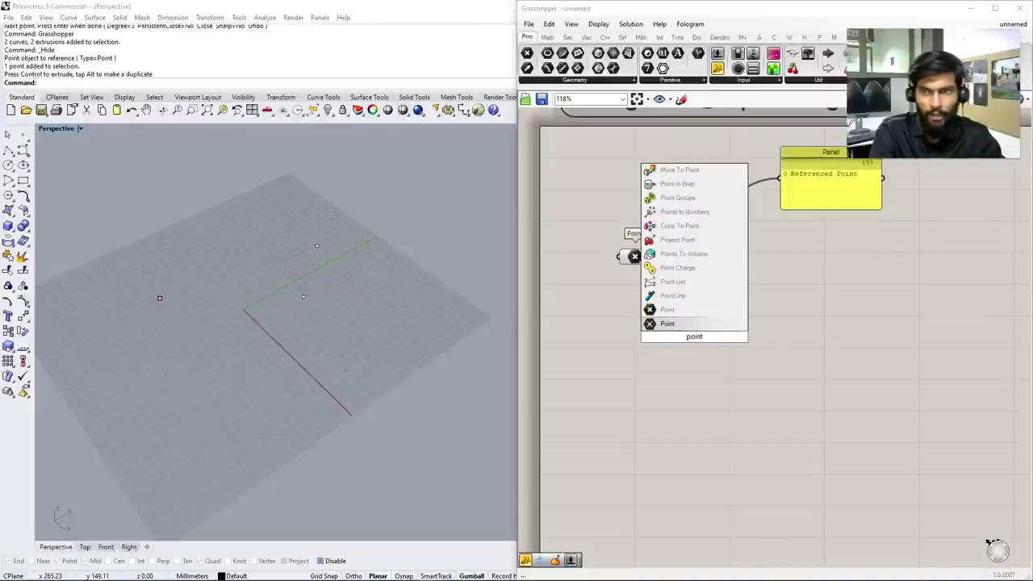
key(Return)
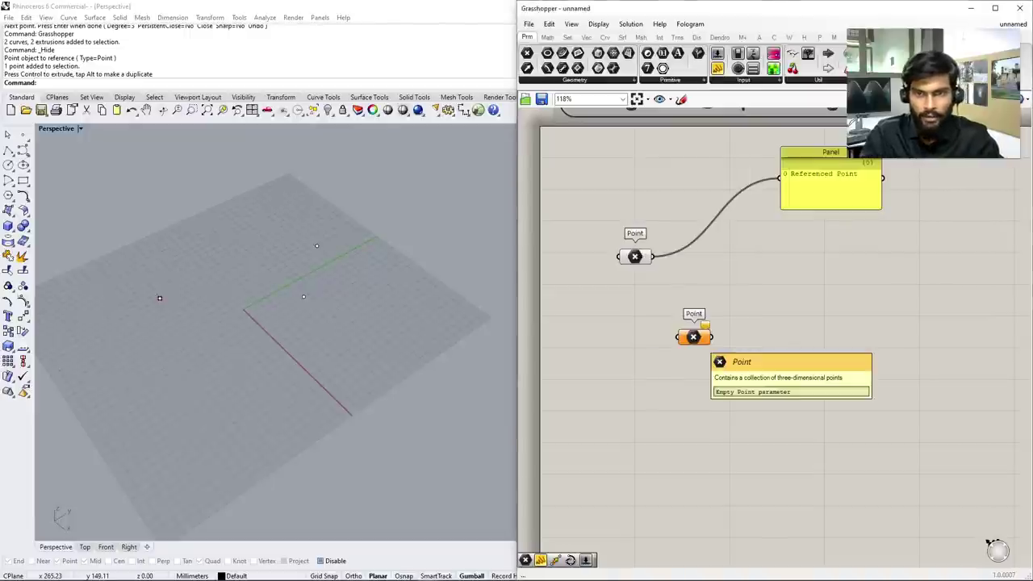
right_click(692, 336)
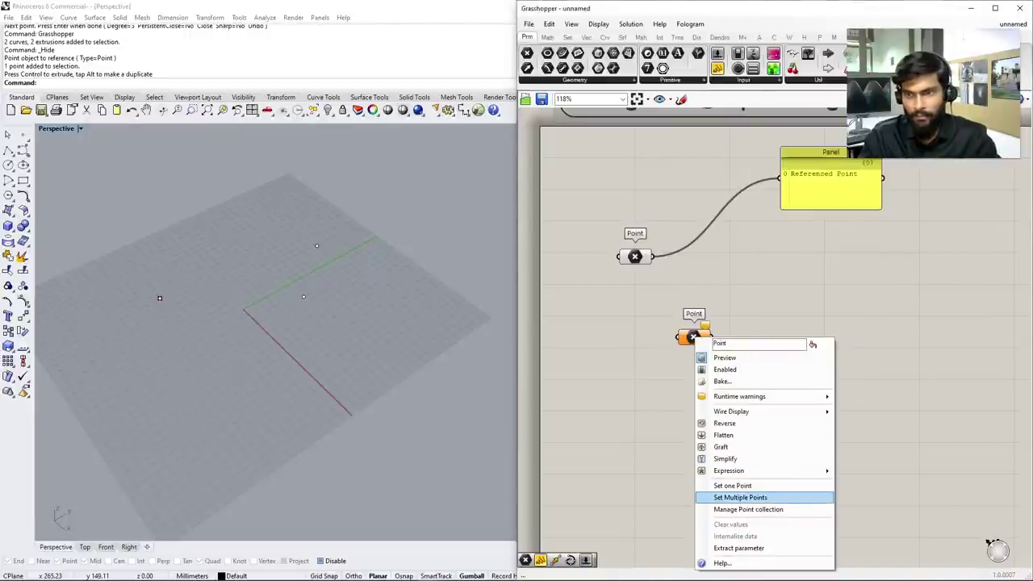
click(740, 497)
drag(259, 311, 357, 212)
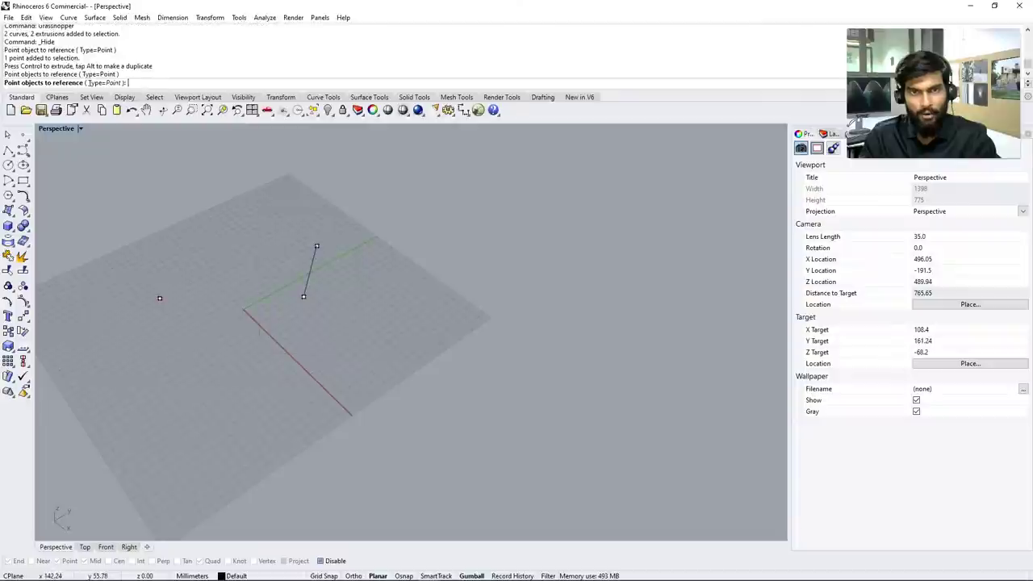
key(Return)
Add a Panel below the second Point parameter, wire the parameter's output into it, and space the two apart
drag(693, 336, 644, 371)
drag(752, 67, 738, 426)
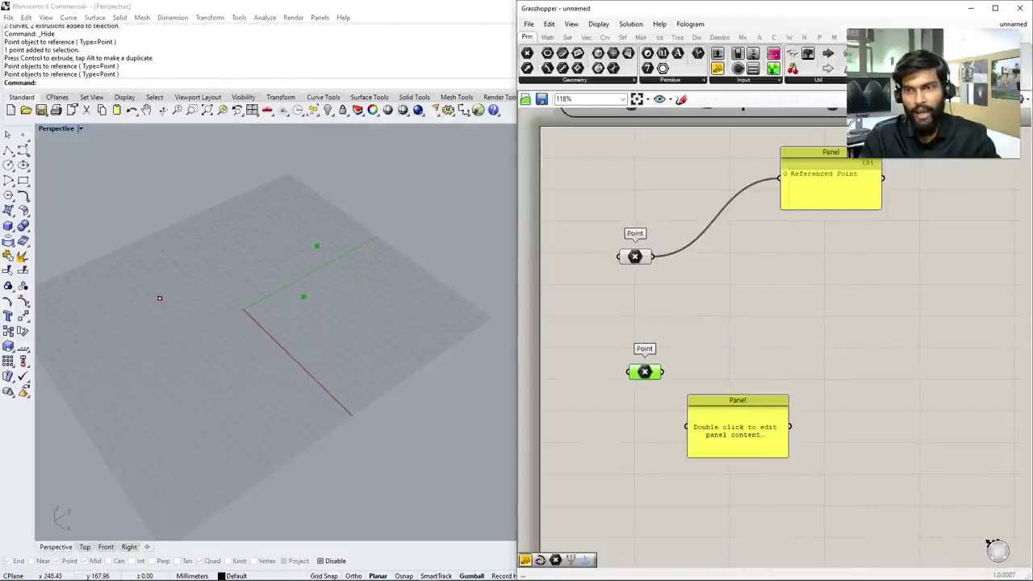
drag(663, 372, 687, 426)
drag(737, 401, 740, 423)
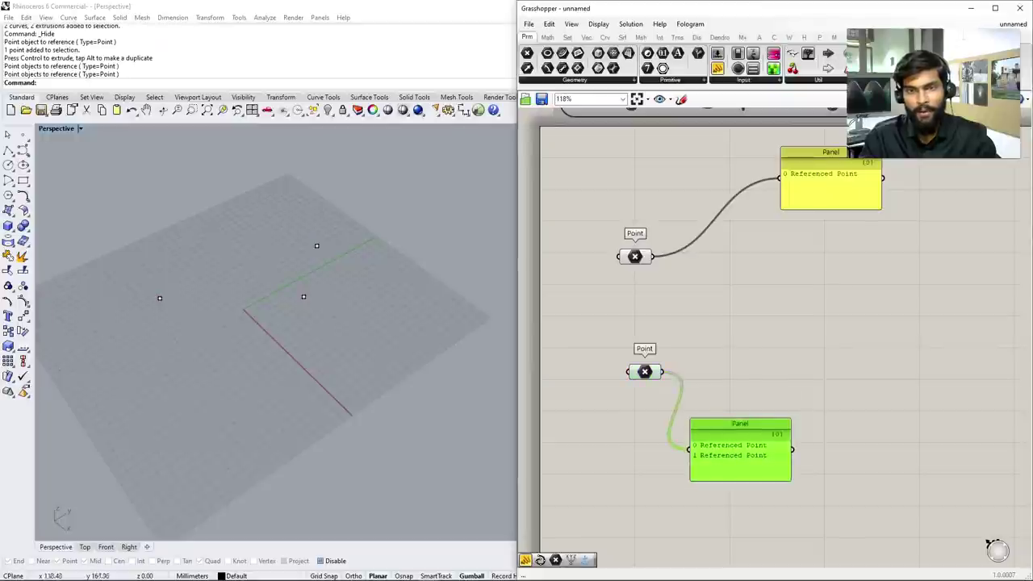
Check which Rhino points the second Point parameter references by selecting them and then the parameter
click(303, 296)
click(317, 245)
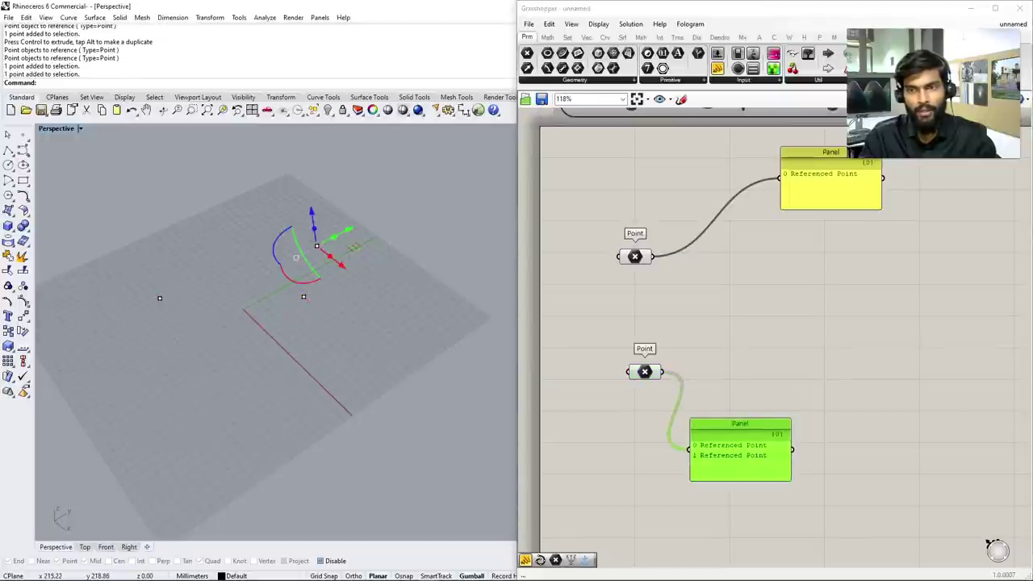
key(Escape)
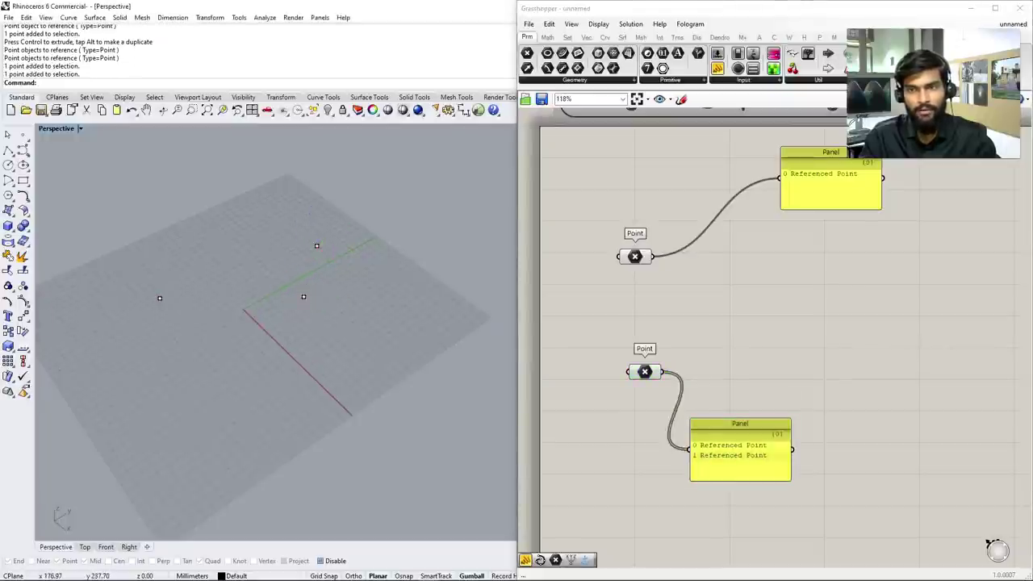
click(644, 371)
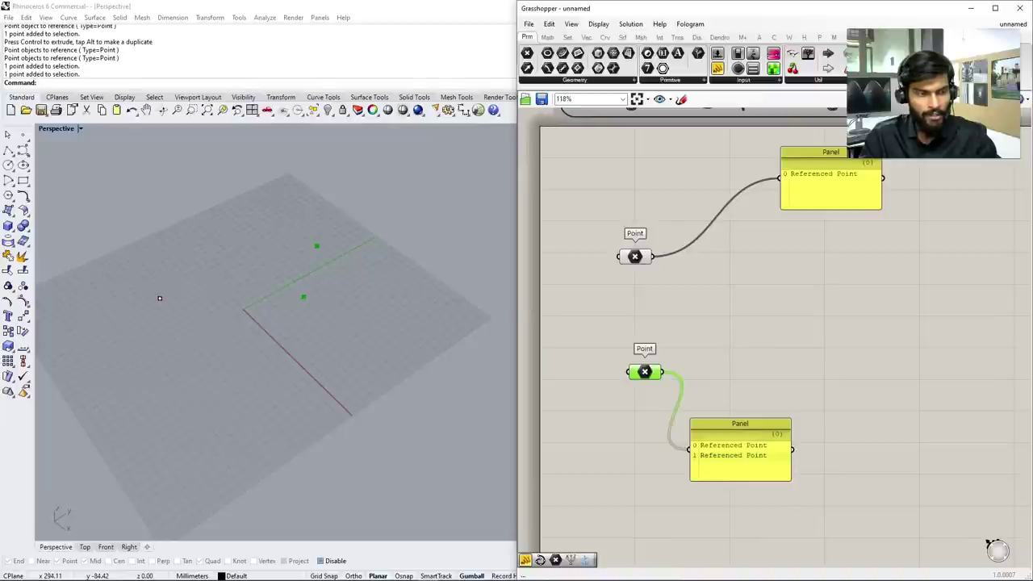
Inspect the available model units in Rhino's unit settings and close the dialog without changes
click(192, 576)
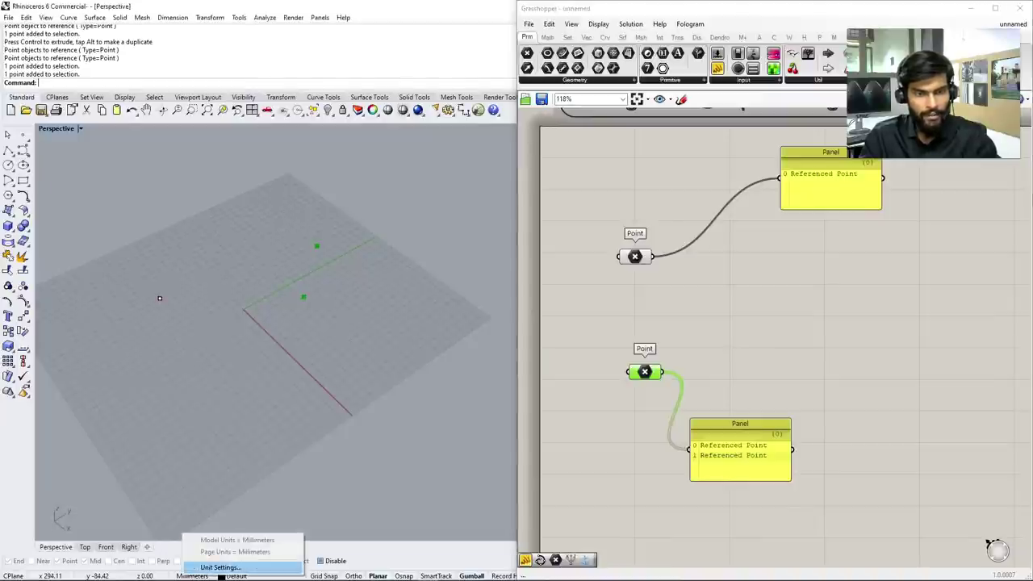
click(226, 564)
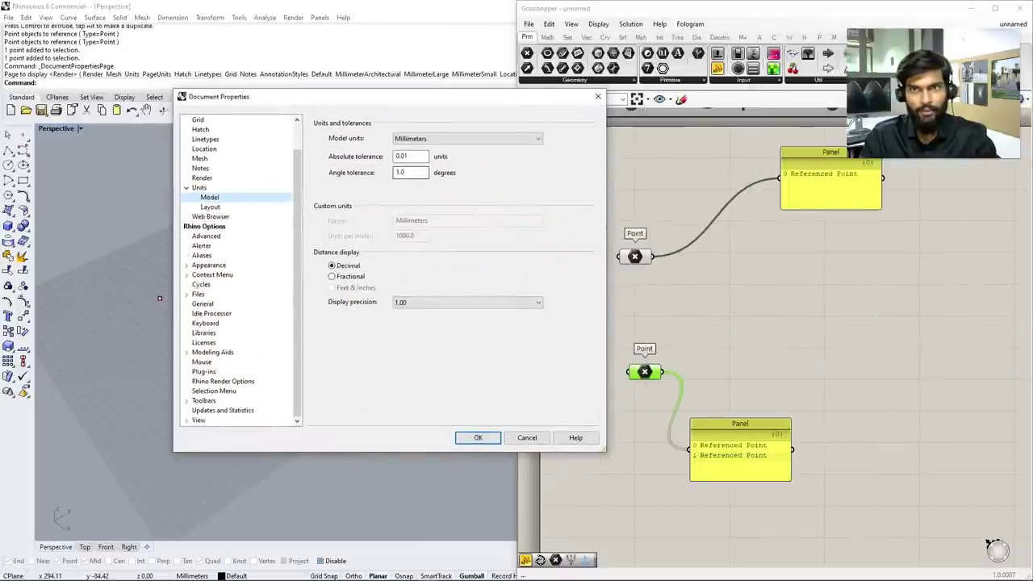
click(467, 138)
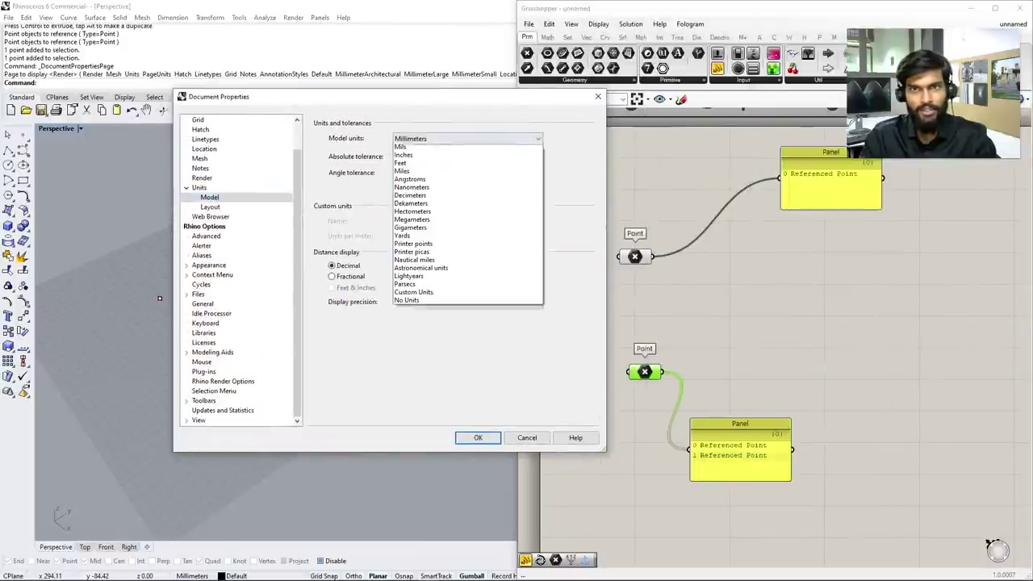
key(Escape)
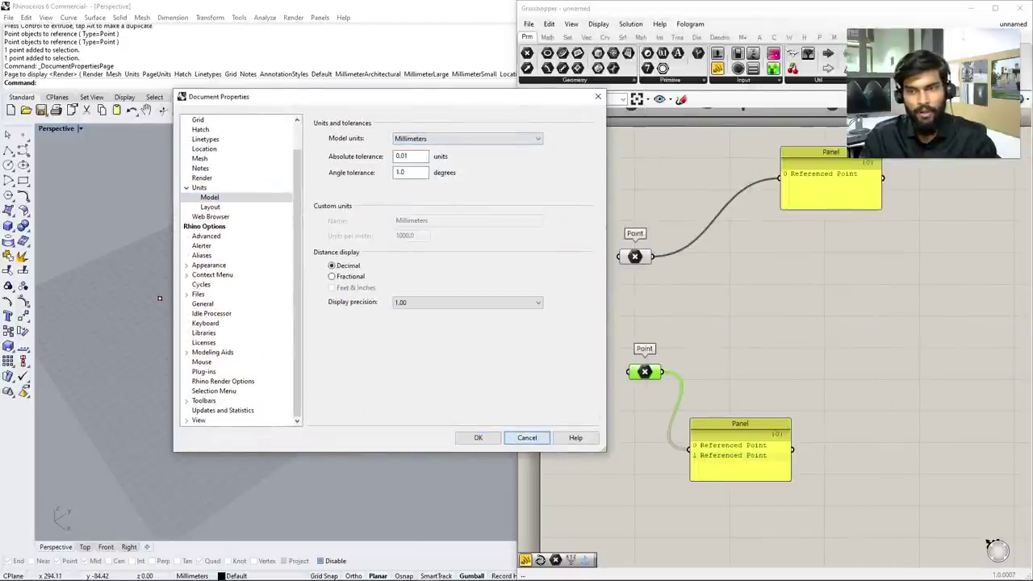
click(527, 437)
Add a Nurbs Curve component and place it to the right of the two Point parameters
scroll(618, 352, down, 3)
scroll(747, 386, up, 3)
double_click(694, 327)
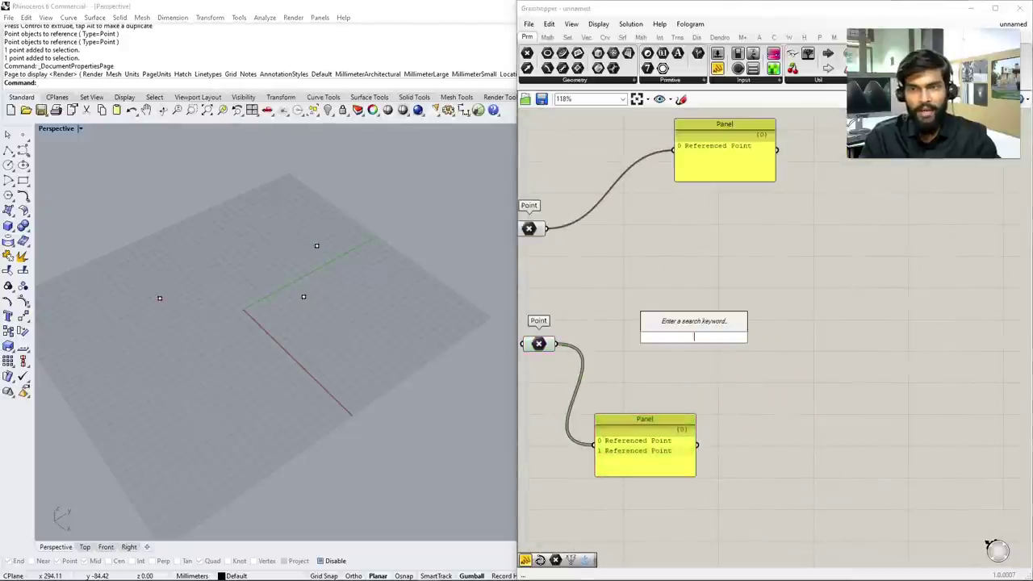
text(nurbs)
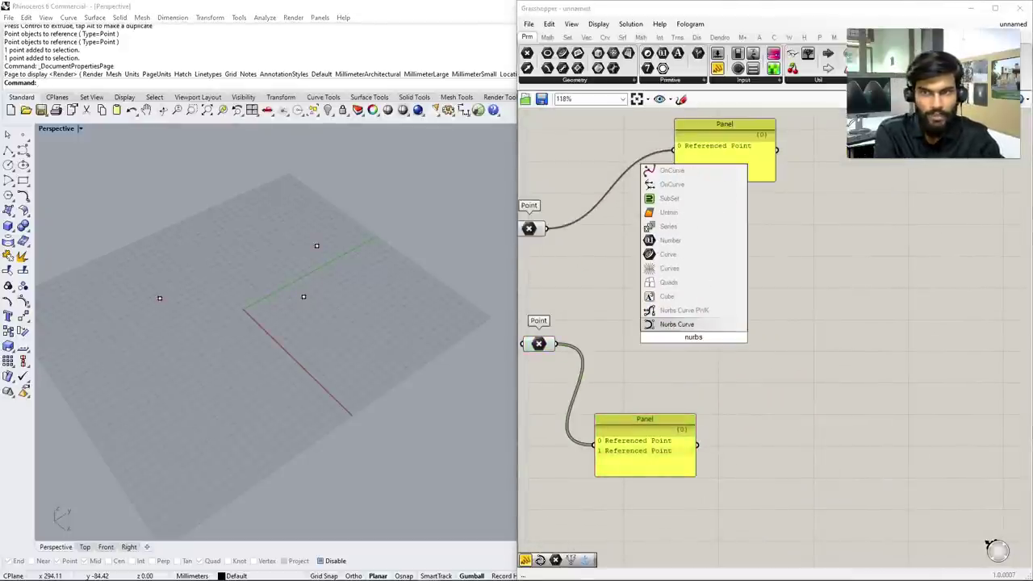
key(Return)
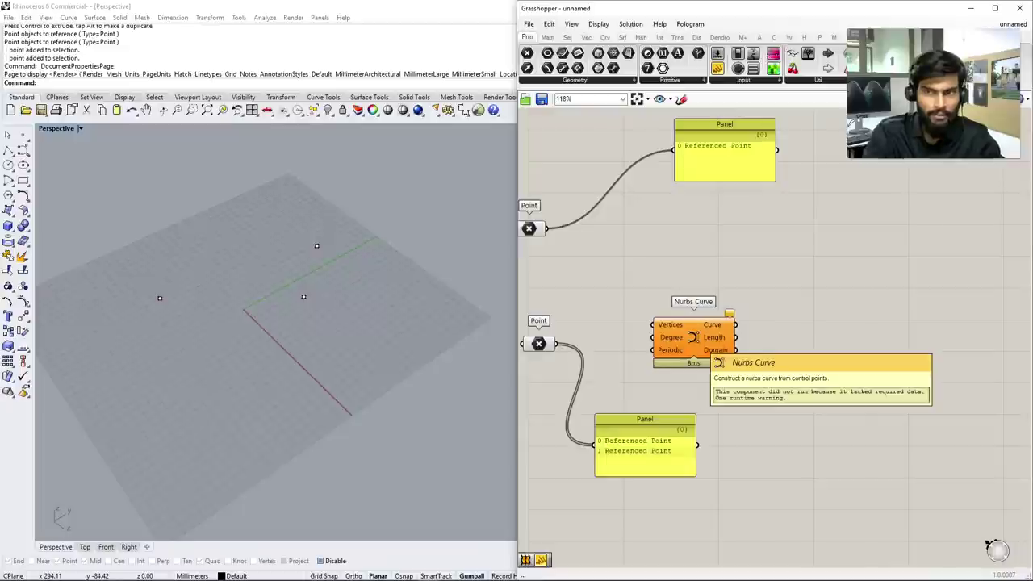
drag(693, 337, 738, 290)
scroll(757, 373, down, 2)
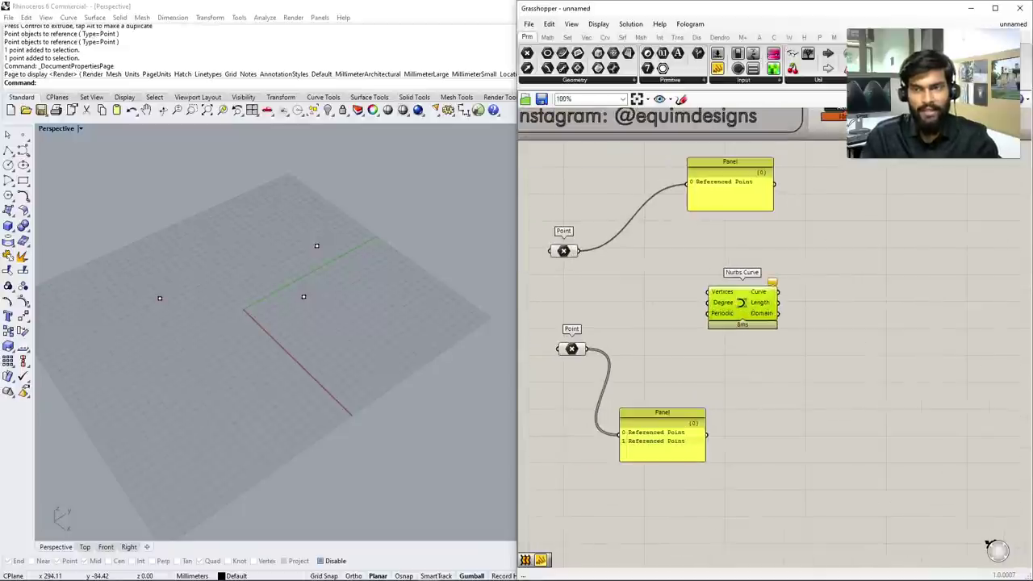
Wire the first Point parameter's output into the Nurbs Curve's Vertices input and read the component's error message
drag(590, 260, 741, 306)
scroll(740, 305, up, 3)
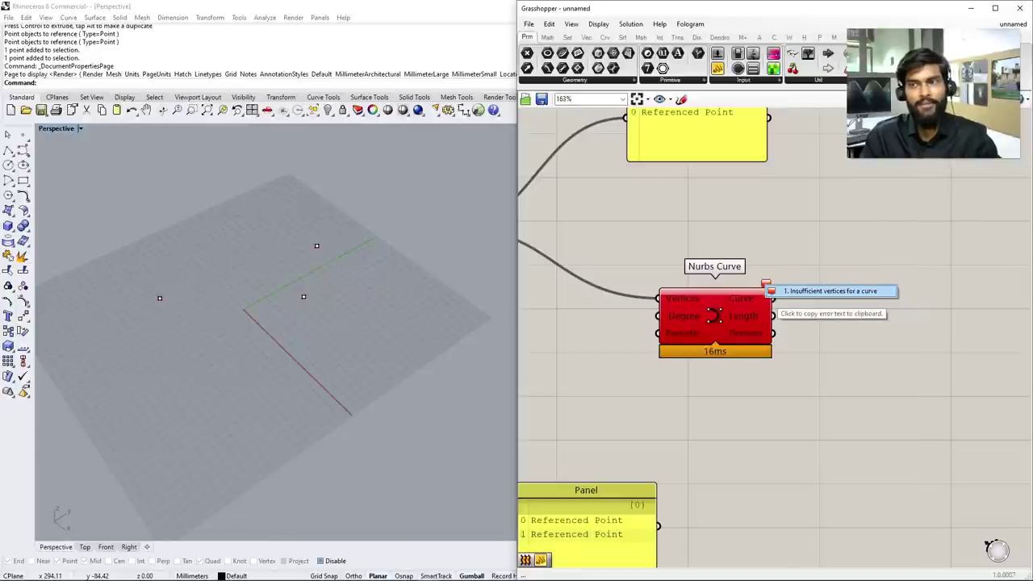
scroll(841, 323, down, 5)
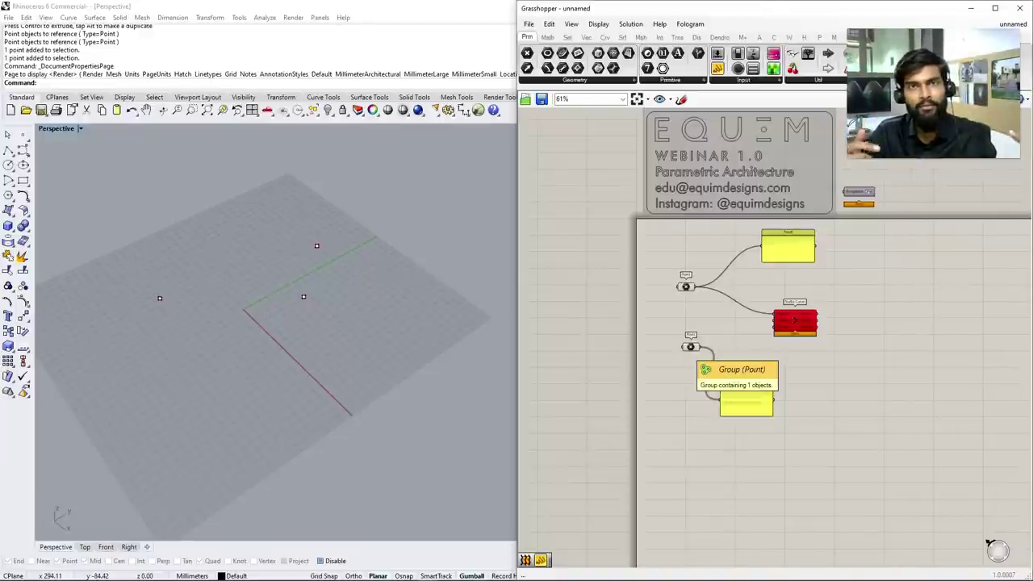
Add the second Point parameter's output as another source to the Nurbs Curve's Vertices input
scroll(757, 339, up, 3)
click(647, 353)
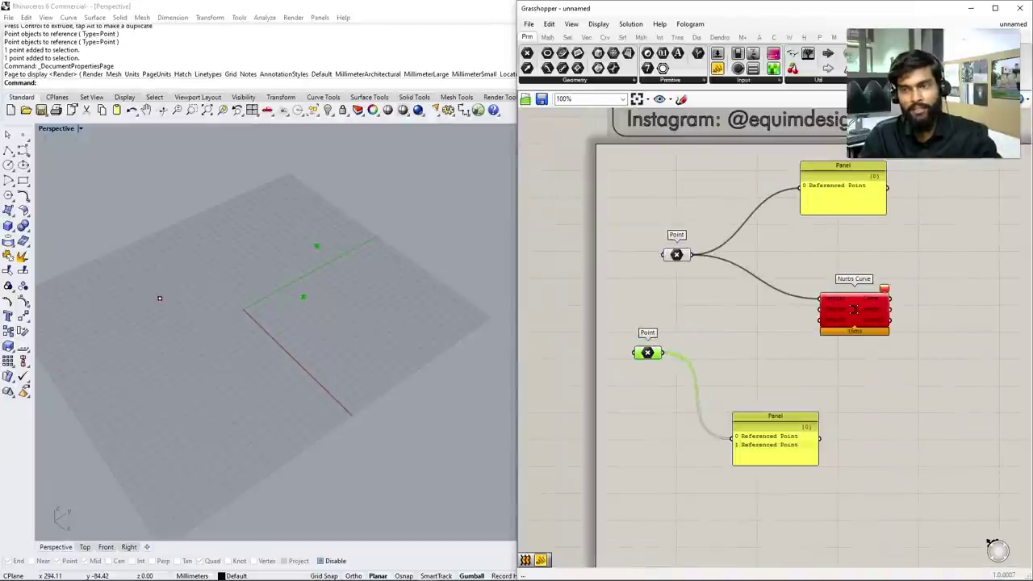
drag(647, 353, 819, 298)
scroll(548, 395, down, 2)
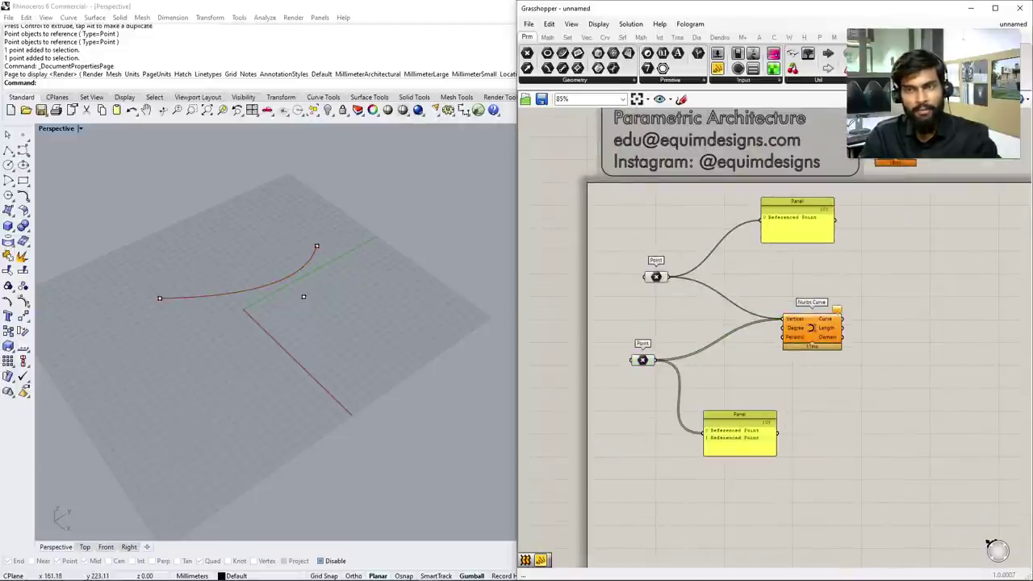
Move the curve's middle control point next to the X axis and its far end point beyond the grid's edge
right_drag(339, 363, 300, 330)
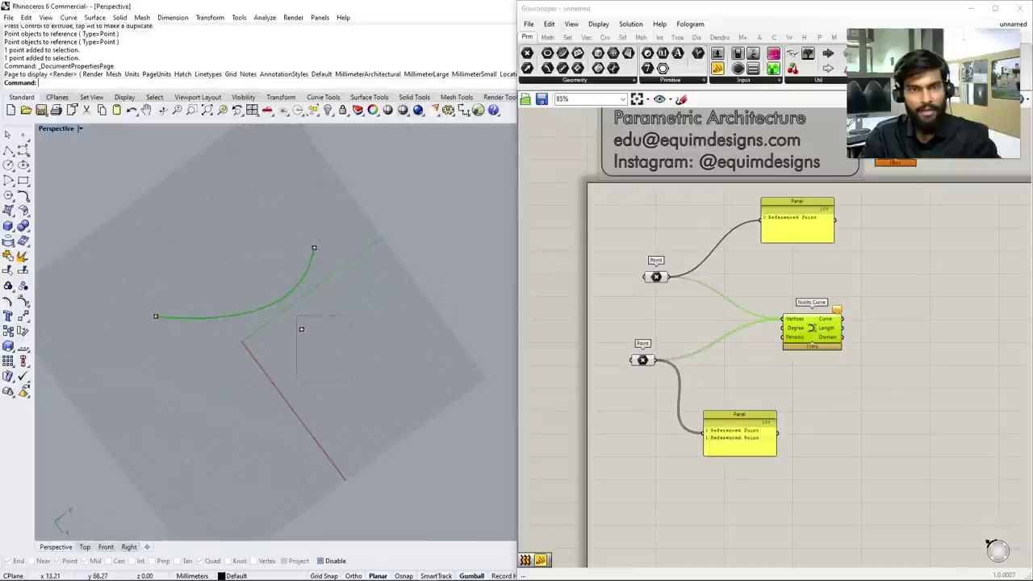
click(301, 329)
drag(300, 329, 275, 434)
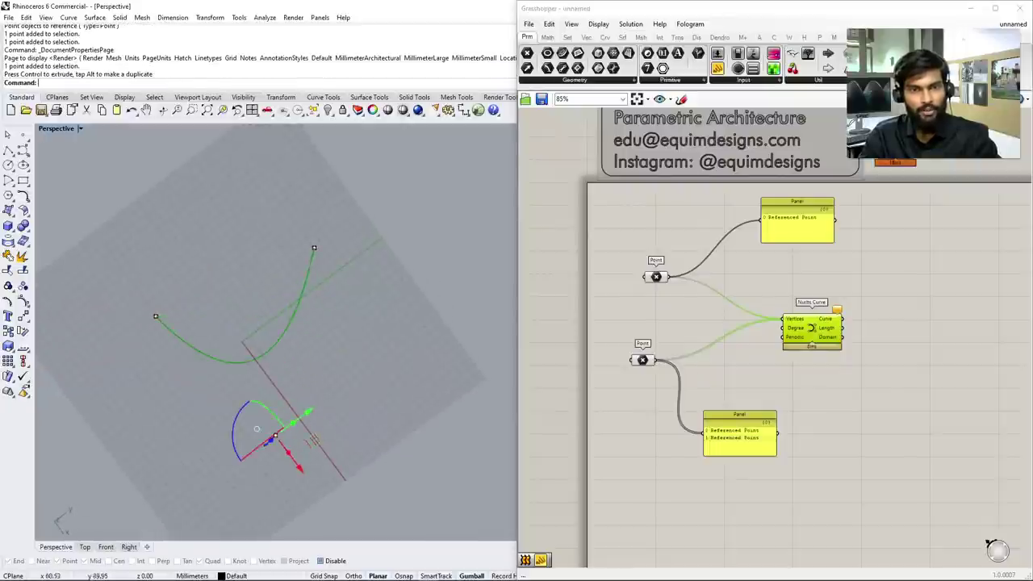
key(Escape)
click(315, 246)
drag(315, 246, 404, 195)
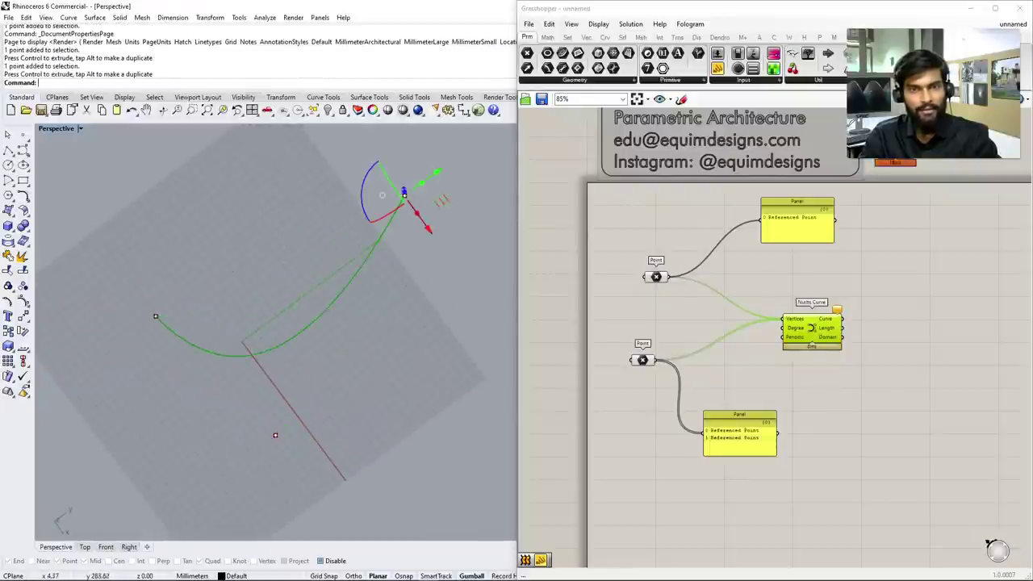
key(Escape)
Move the curve's first end point farther outward and shift the middle control point across the X axis
click(156, 316)
drag(156, 315, 92, 314)
drag(213, 383, 309, 525)
drag(275, 435, 383, 448)
key(Escape)
right_drag(274, 339, 275, 306)
scroll(275, 322, down, 3)
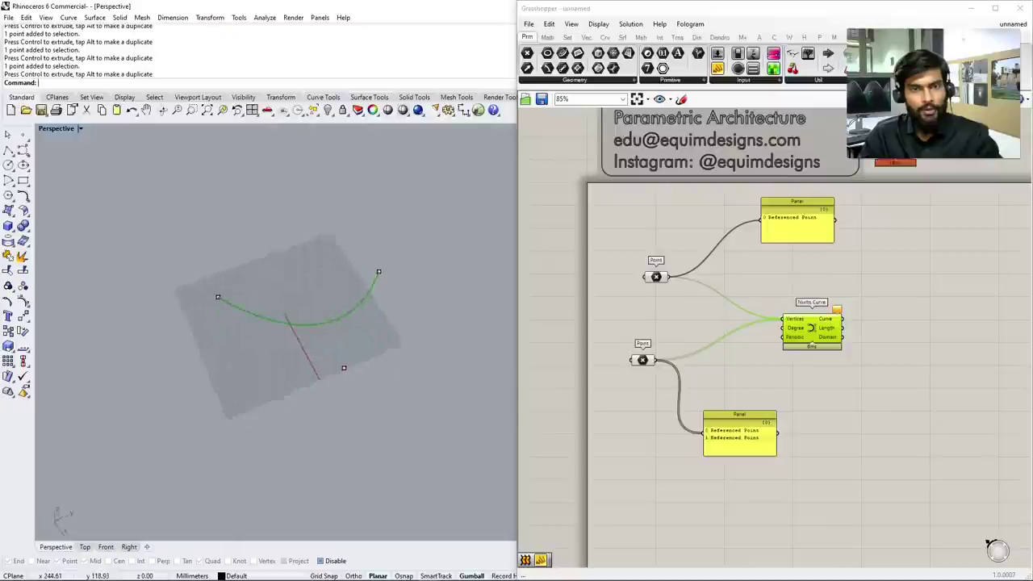
Place a new Rhino point object outside the grid, at about X 301 and Y 320
click(887, 387)
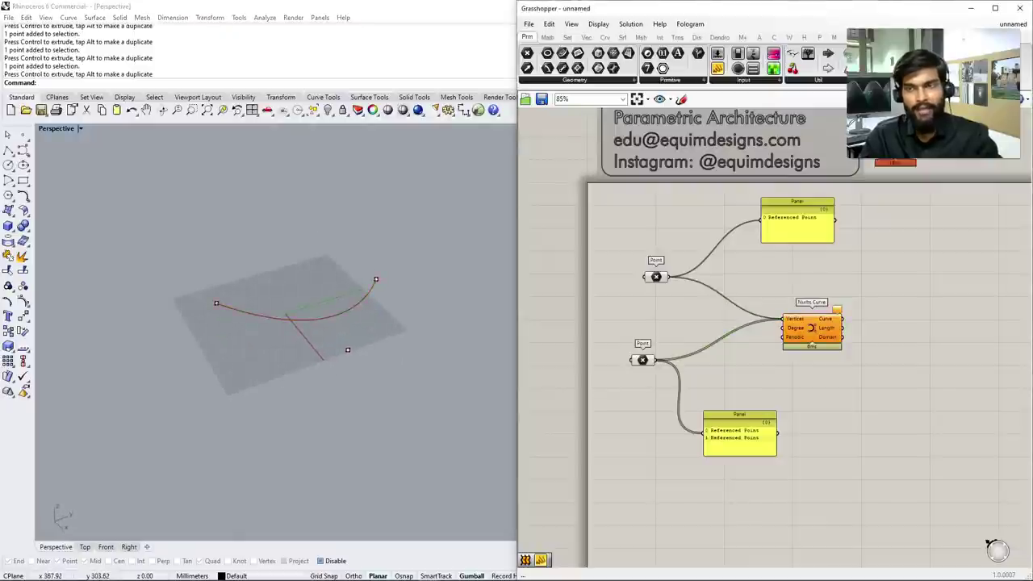
right_drag(274, 323, 298, 319)
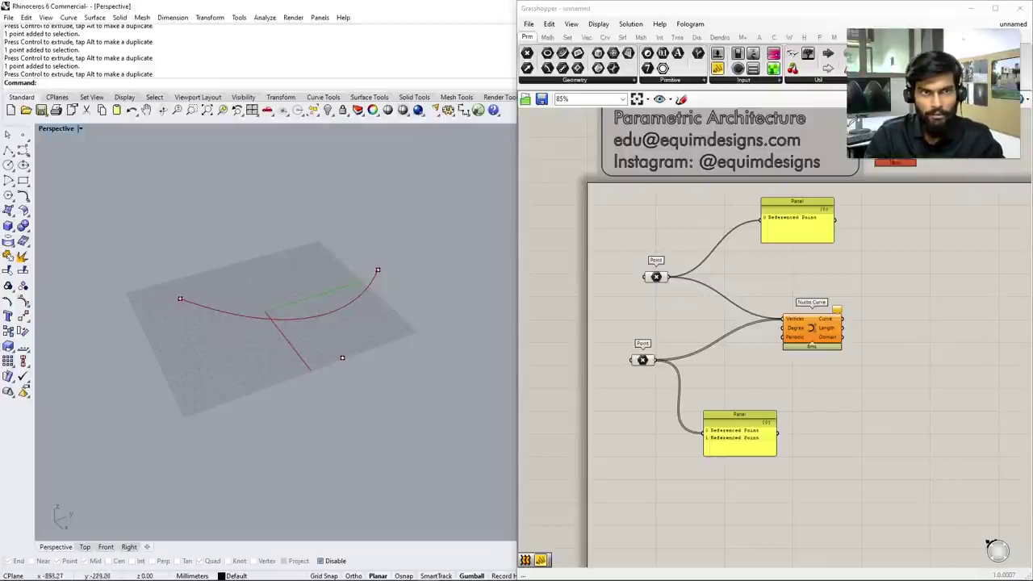
click(24, 135)
click(445, 277)
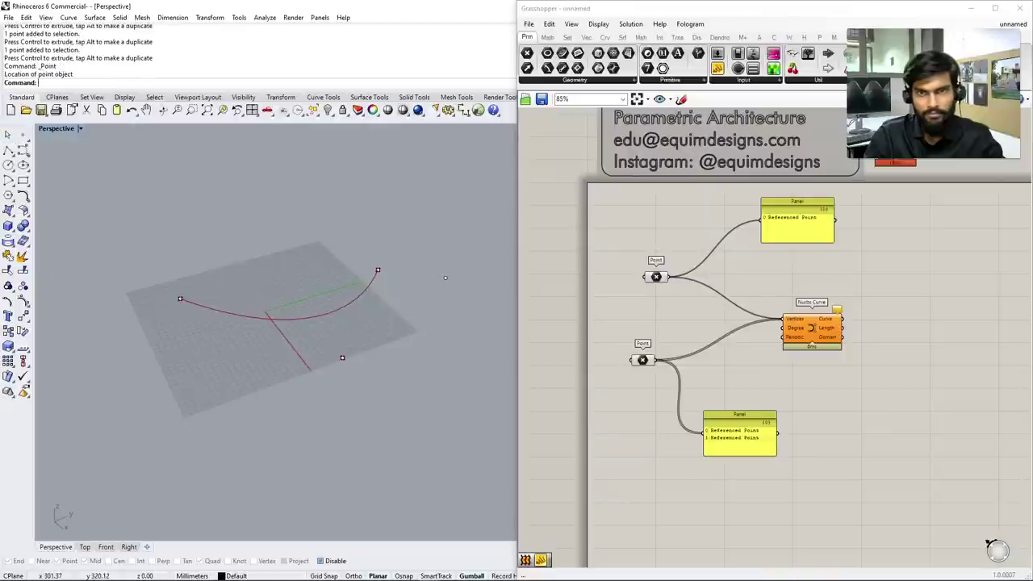
double_click(649, 462)
text(point)
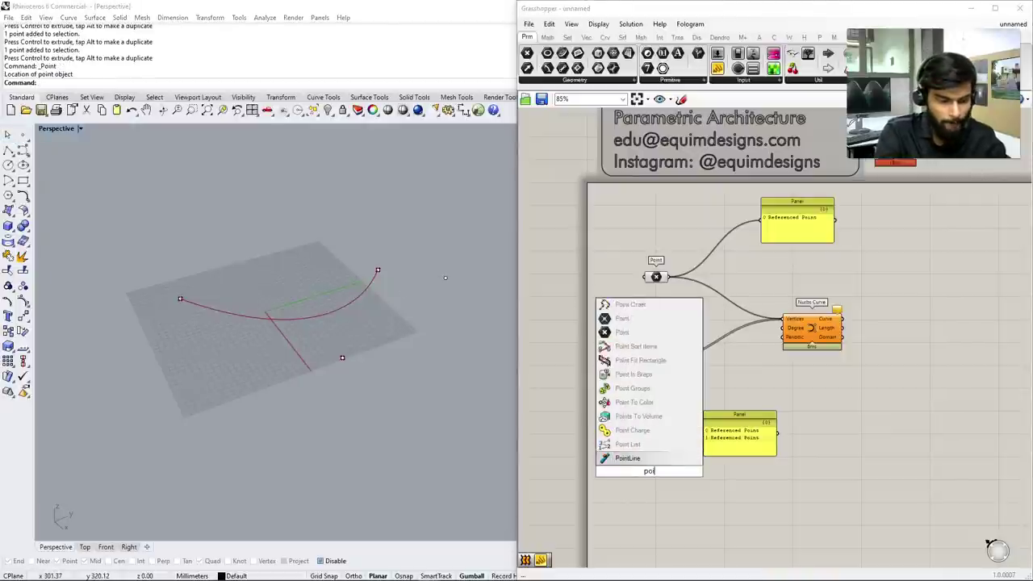
key(Return)
key(Delete)
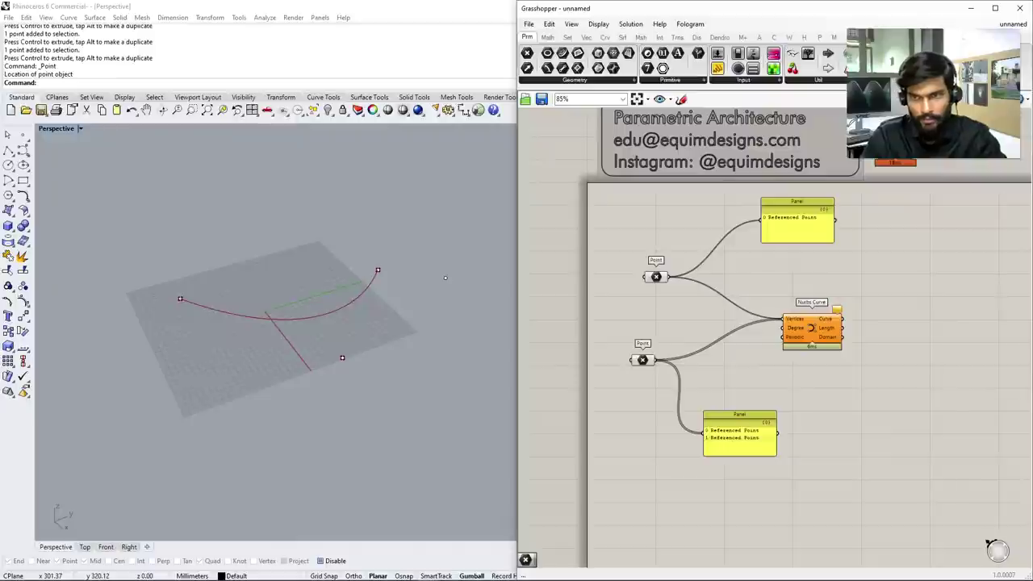
Feed the new outer Rhino point into the Nurbs Curve's Vertices input through a duplicate of the lower Point parameter
click(642, 360)
key(ctrl+c)
key(ctrl+v)
right_click(637, 475)
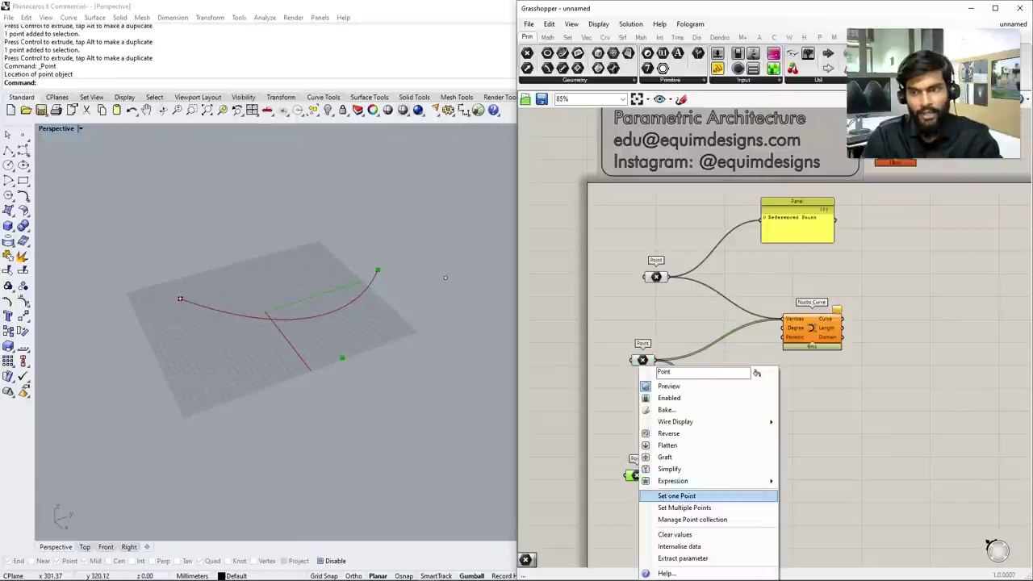
click(670, 495)
click(445, 278)
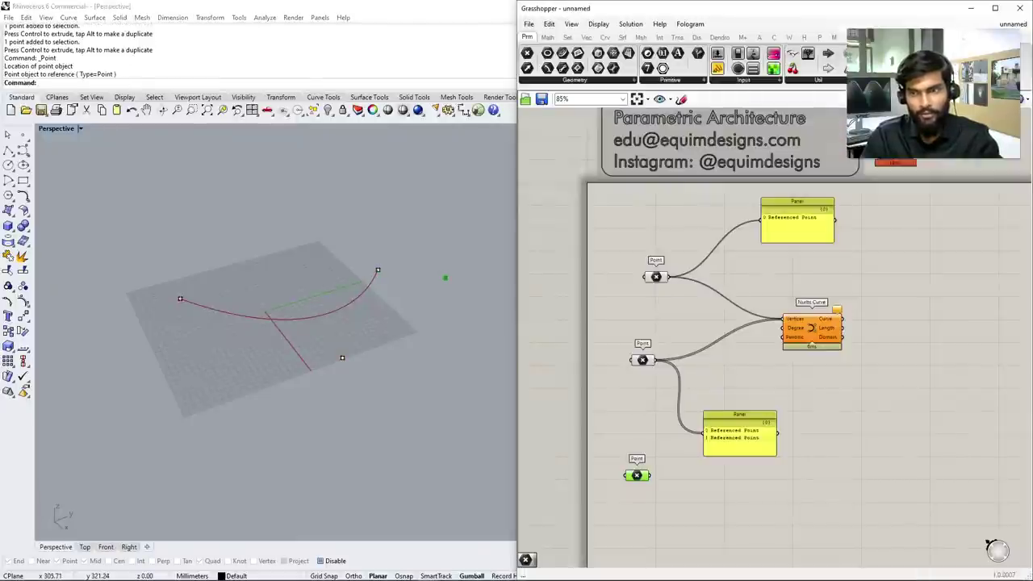
drag(649, 475, 784, 319)
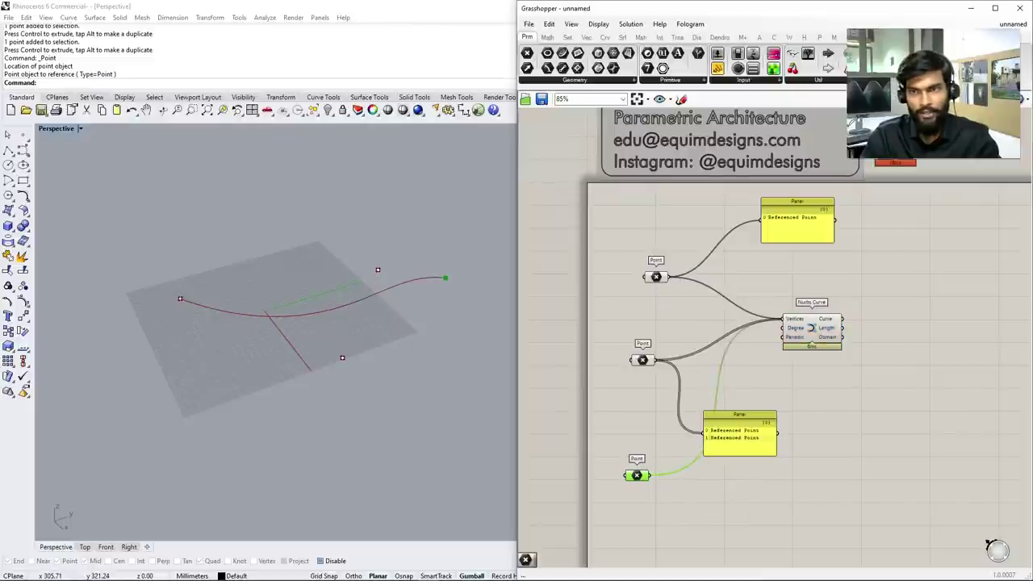
Move the curve's upper control point beyond the grid's far corner and shift its outermost end point slightly farther outward
right_drag(283, 339, 367, 330)
click(371, 327)
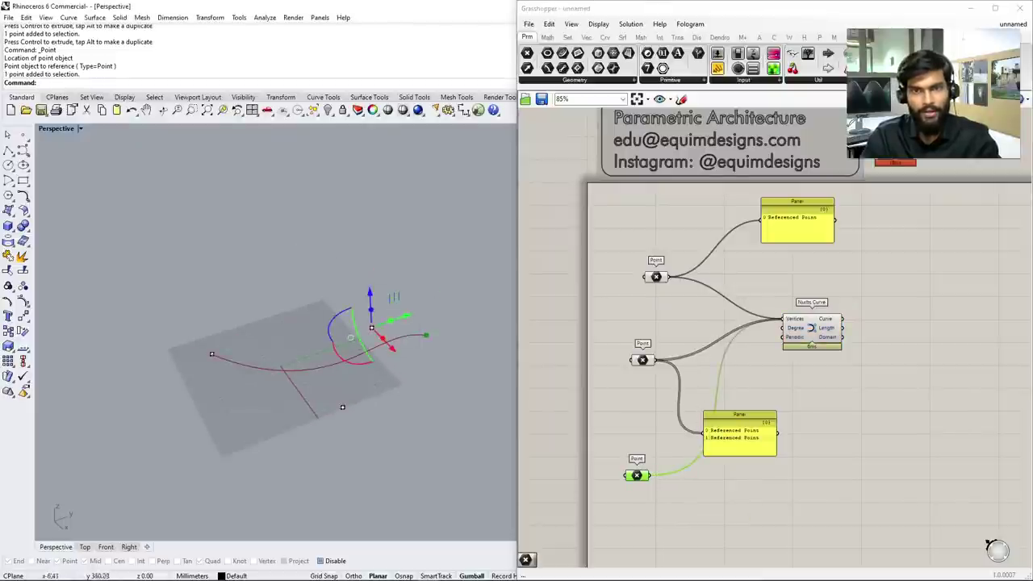
drag(371, 327, 333, 289)
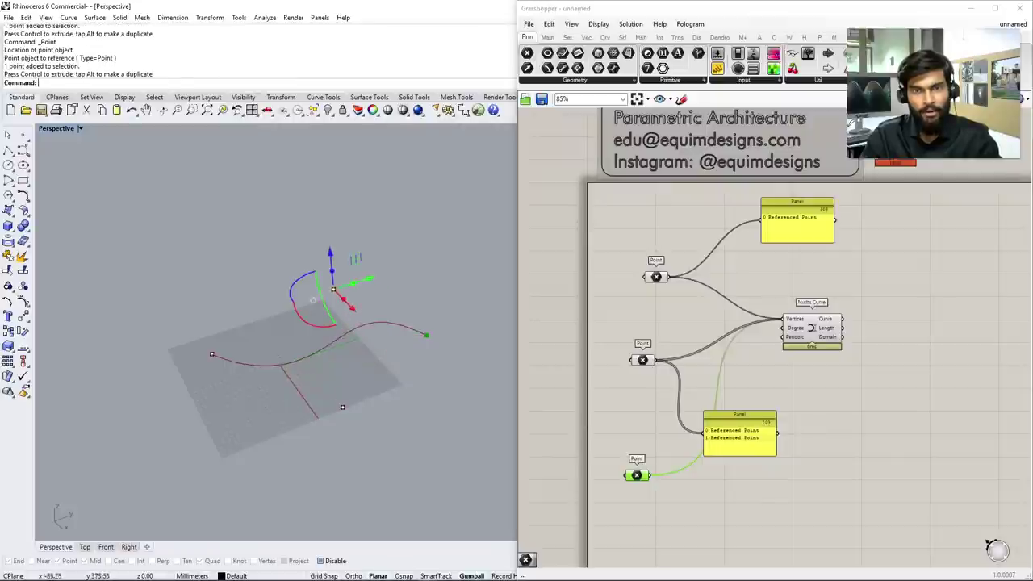
click(426, 335)
drag(426, 335, 442, 328)
key(Escape)
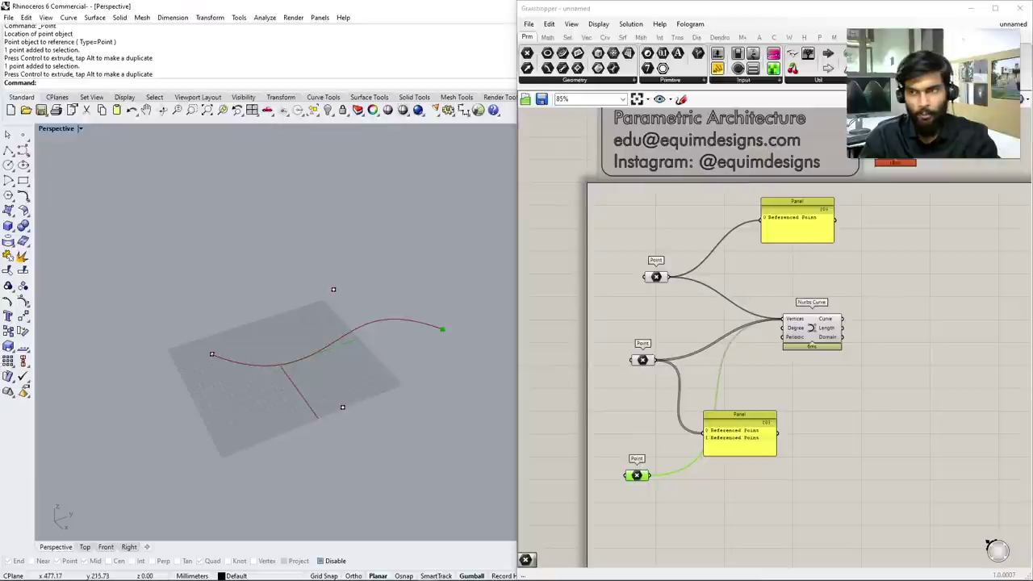
Add a Panel beside the Nurbs Curve component and connect the Curve output to it
scroll(621, 386, down, 3)
scroll(900, 364, up, 3)
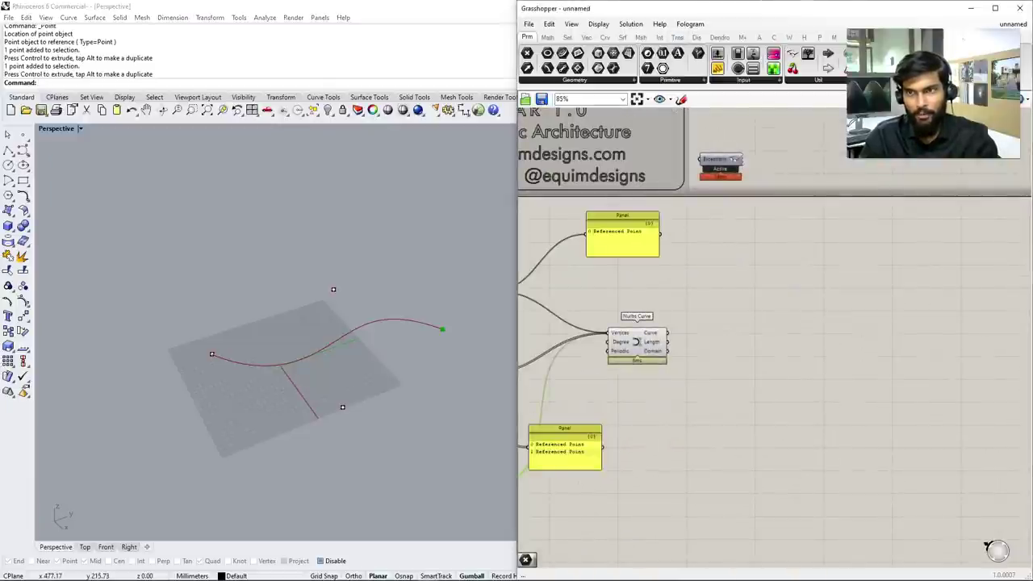
drag(716, 68, 741, 363)
drag(636, 343, 705, 363)
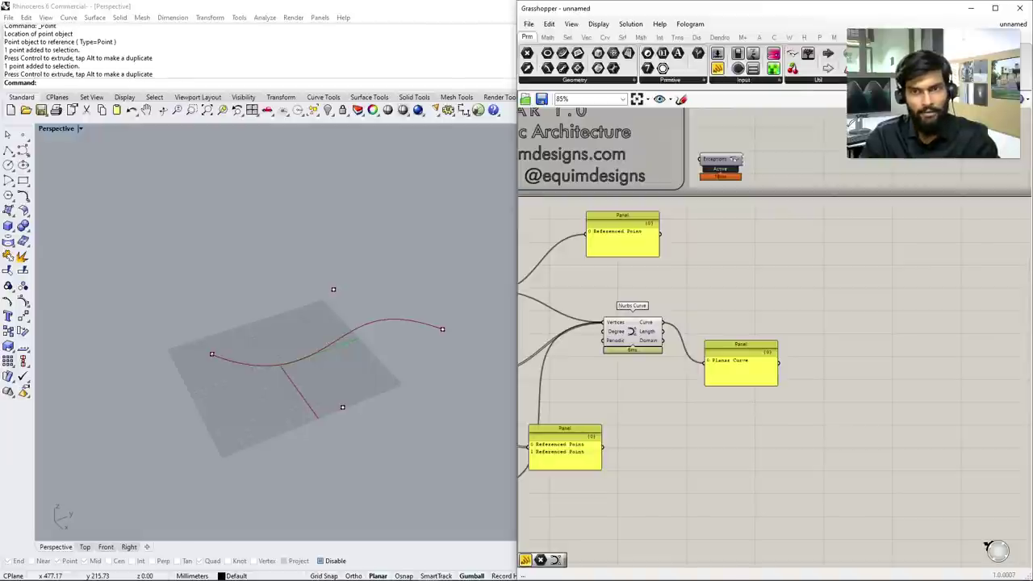
Turn off the viewport preview of the Nurbs Curve component and all its connected Point parameters
scroll(779, 358, down, 4)
scroll(663, 362, up, 3)
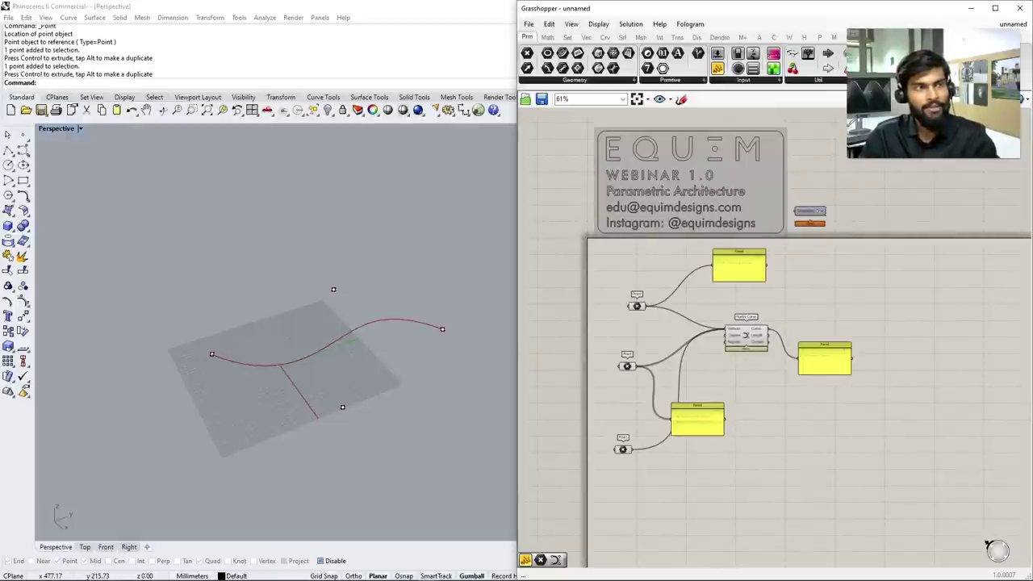
scroll(776, 387, up, 2)
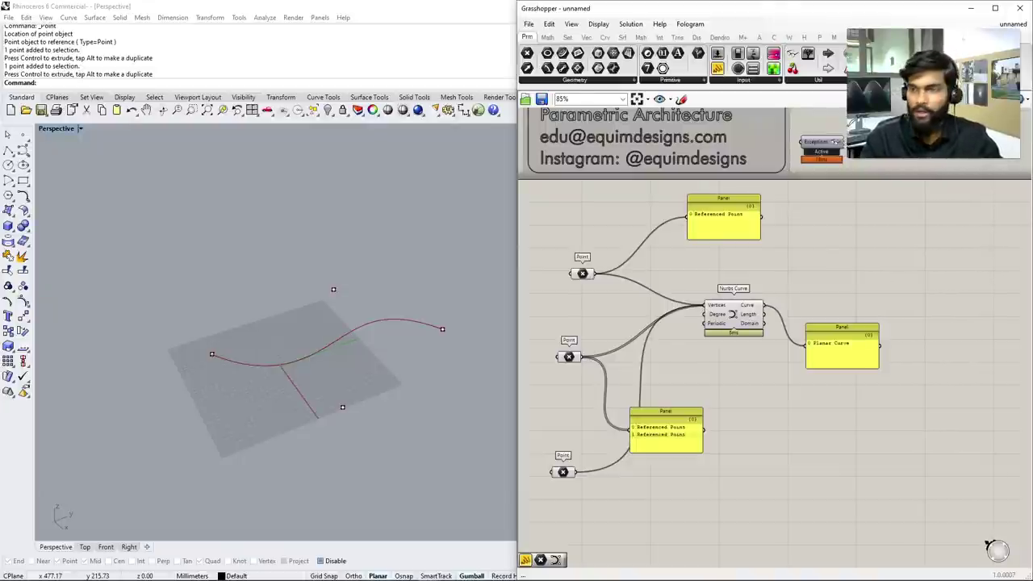
drag(949, 499, 546, 179)
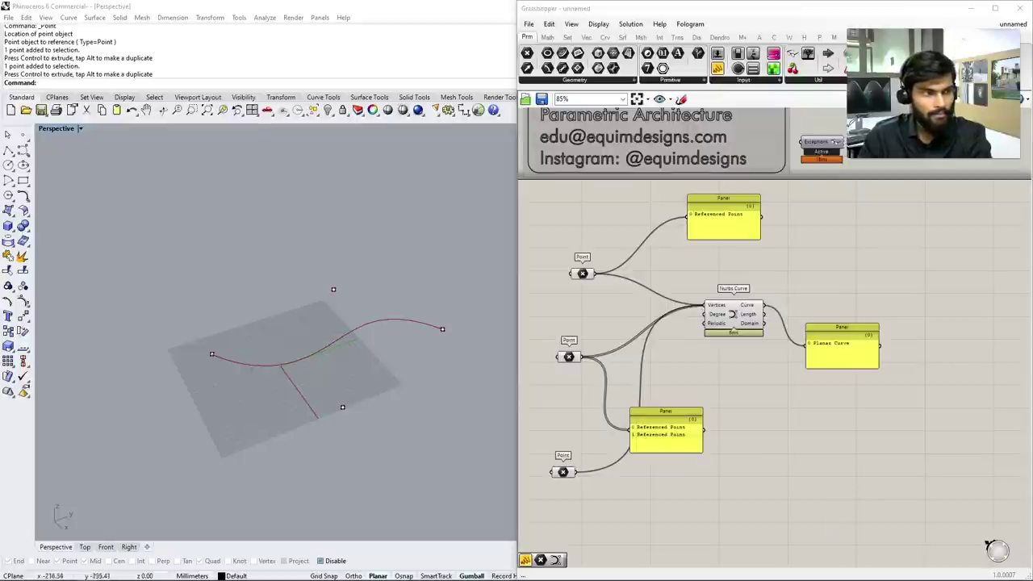
drag(908, 479, 516, 193)
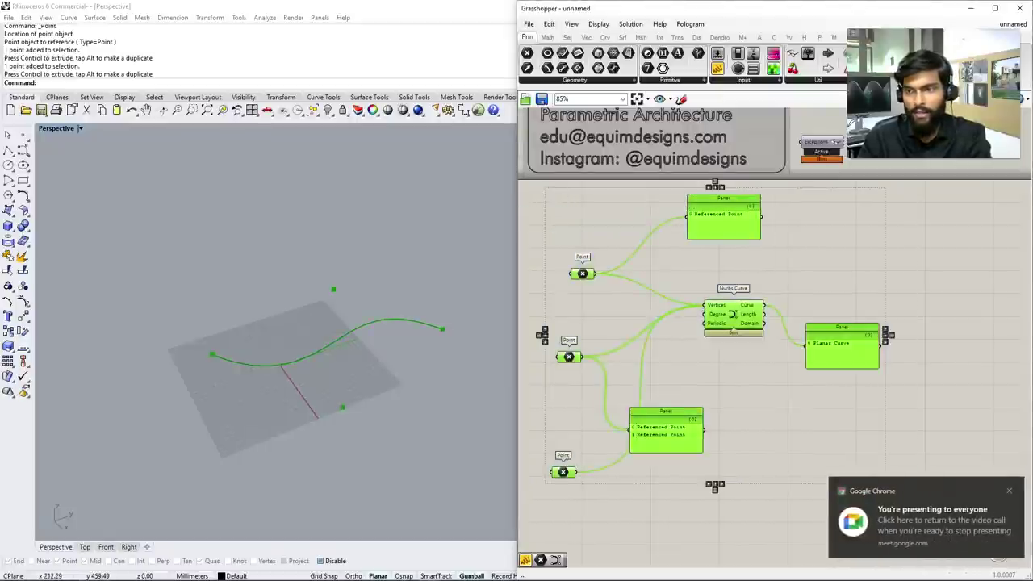
middle_click(735, 313)
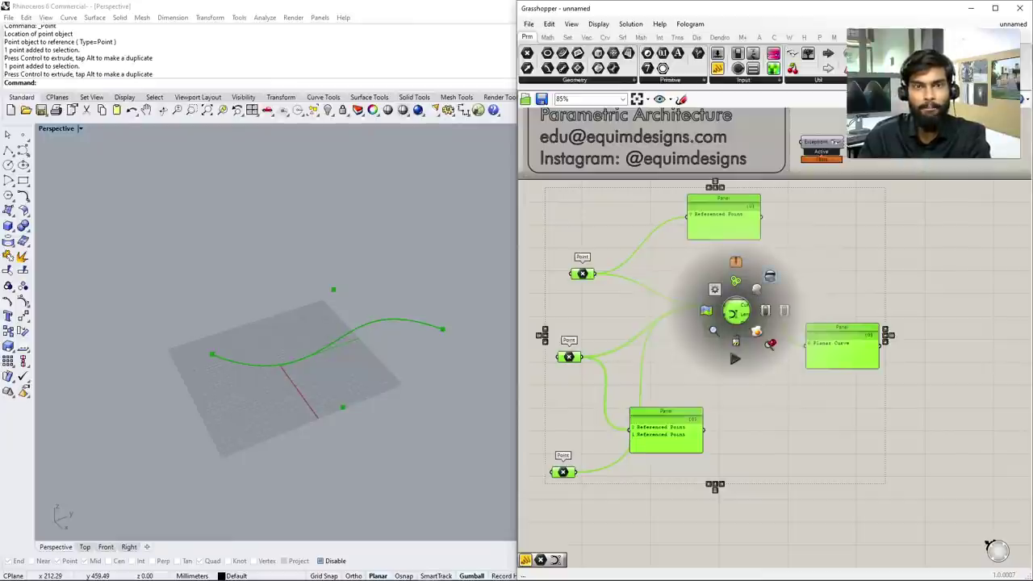
click(756, 289)
click(744, 421)
Hide the four Rhino point objects in the Perspective viewport
scroll(745, 421, down, 3)
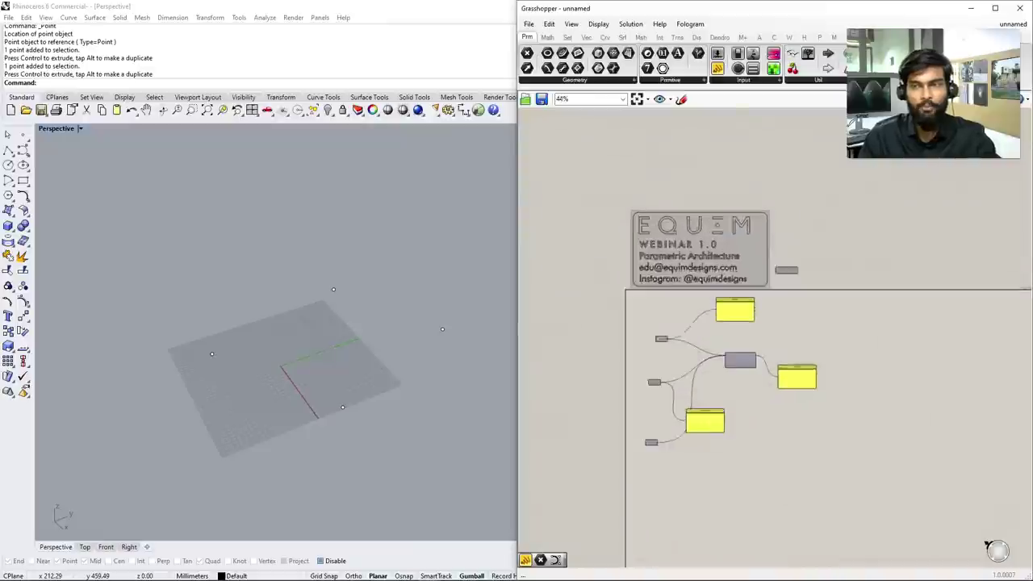
scroll(846, 377, up, 4)
scroll(775, 339, down, 2)
scroll(775, 339, up, 3)
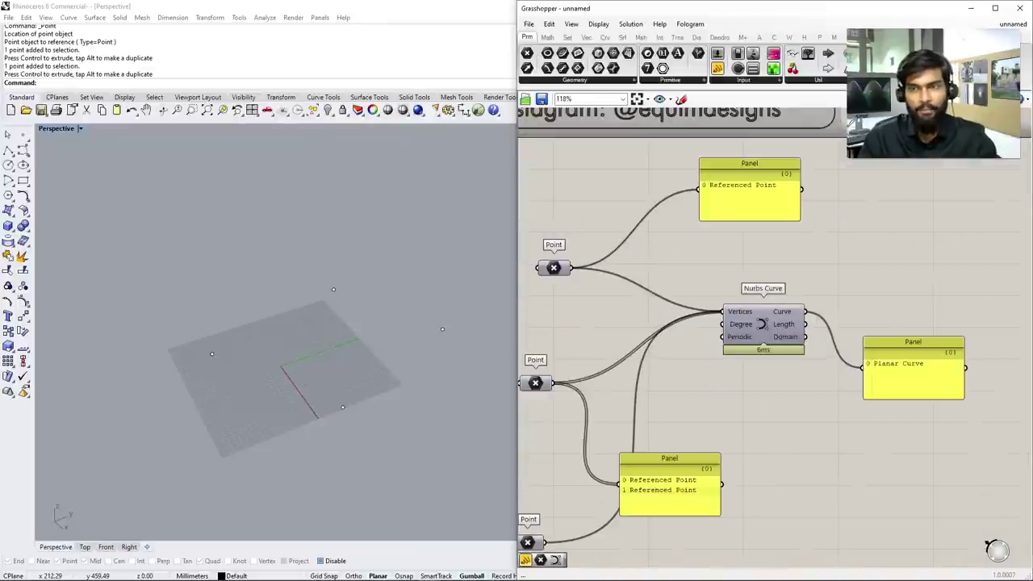
scroll(774, 339, down, 1)
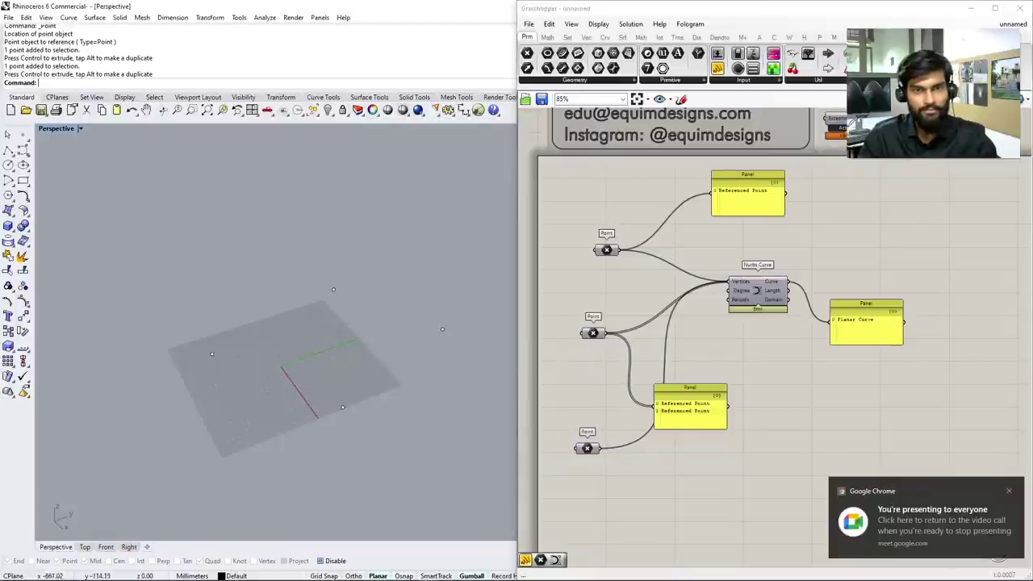
drag(142, 254, 492, 433)
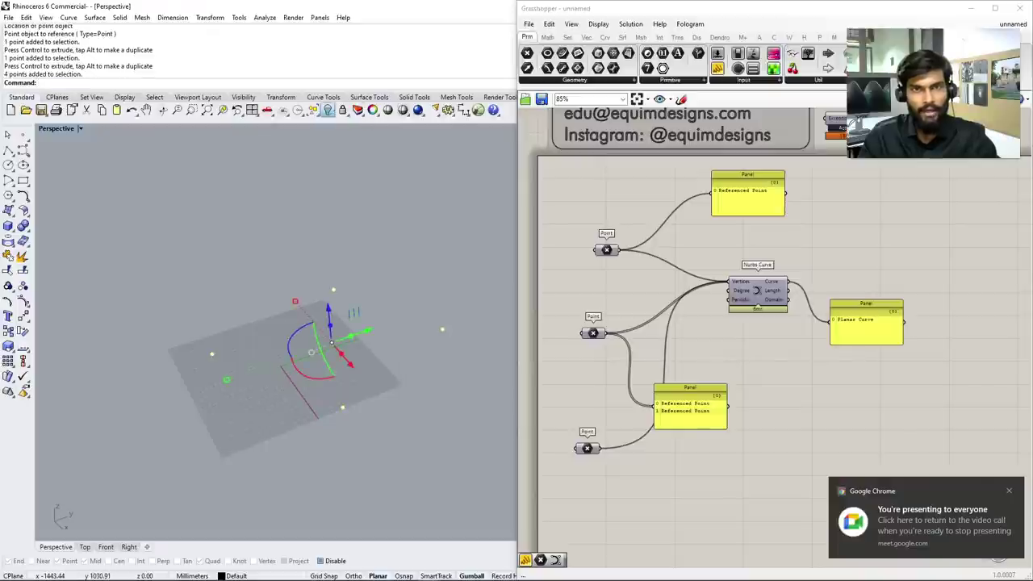
click(328, 110)
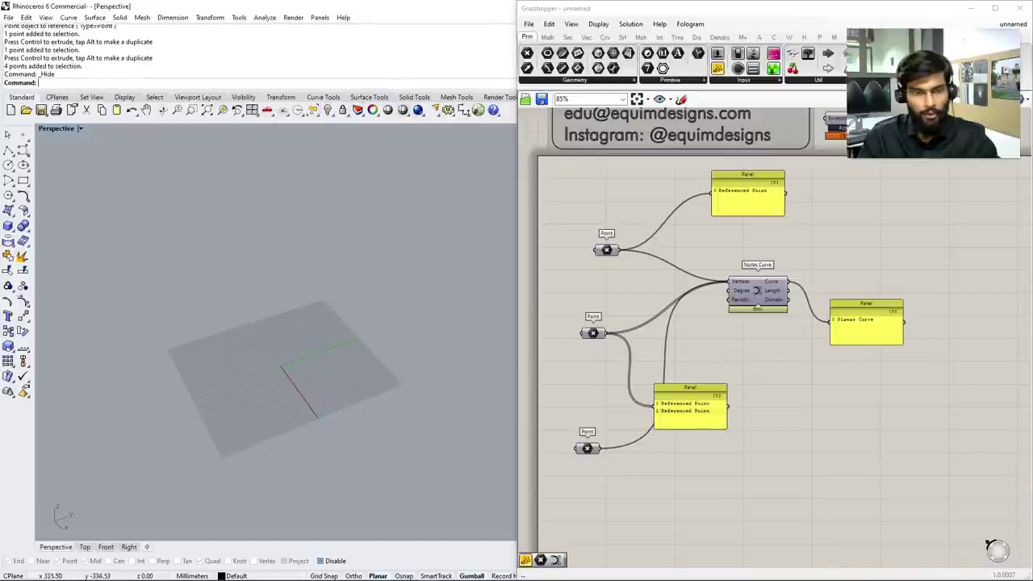
Switch Rhino to the Top view and bring up empty Grasshopper canvas below the existing components
key(ctrl+F1)
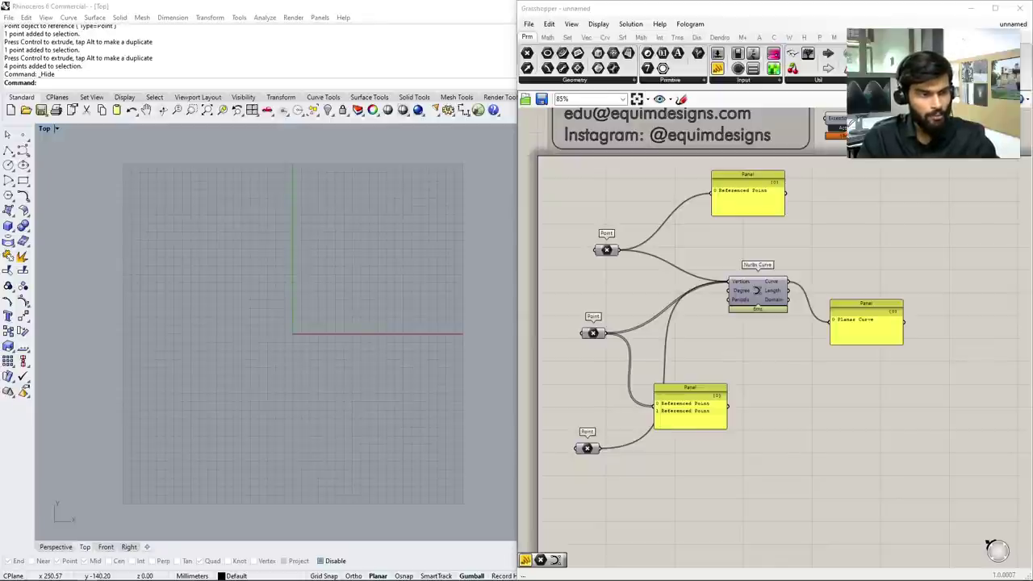
scroll(774, 347, down, 3)
scroll(726, 242, up, 5)
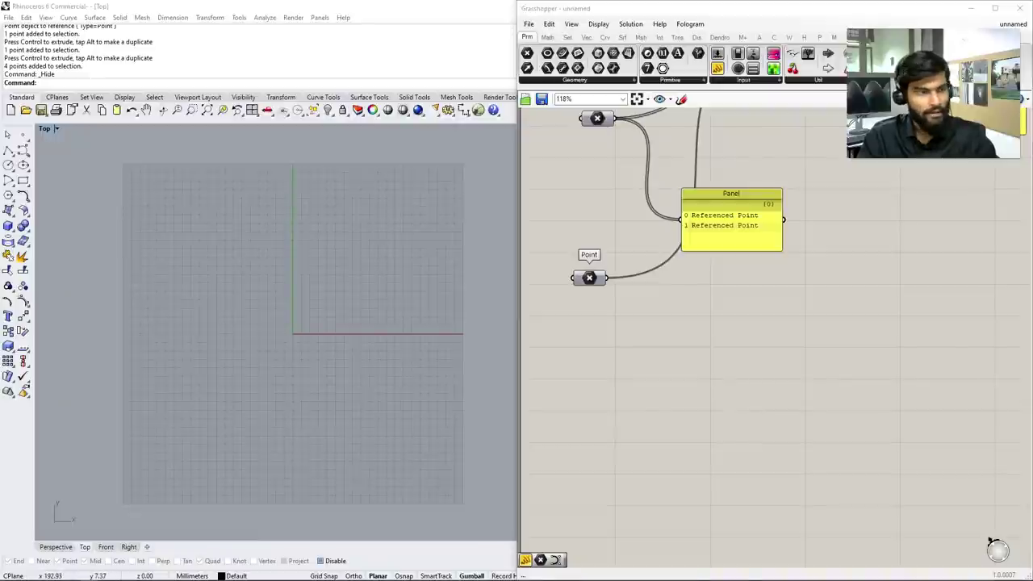
scroll(646, 242, down, 1)
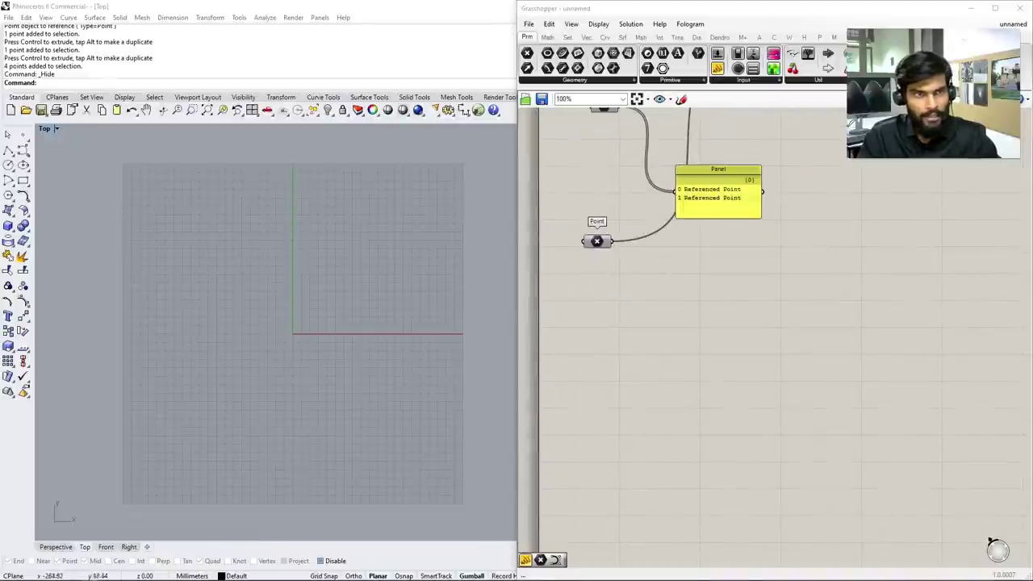
Draw a wavy degree 3 interpolated curve clockwise around the origin, within the grid, starting left of the Y axis near the X axis level
click(24, 165)
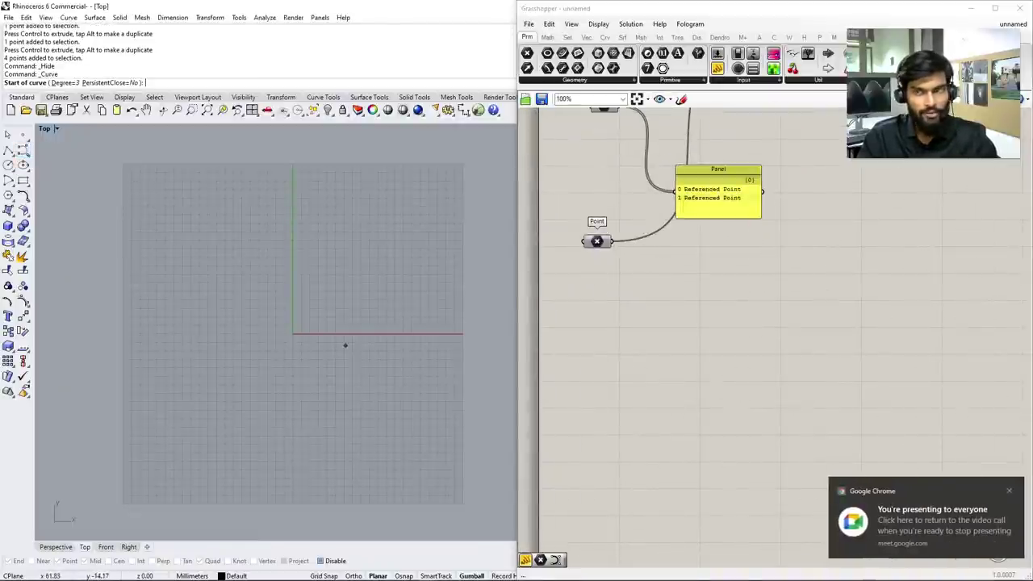
key(Escape)
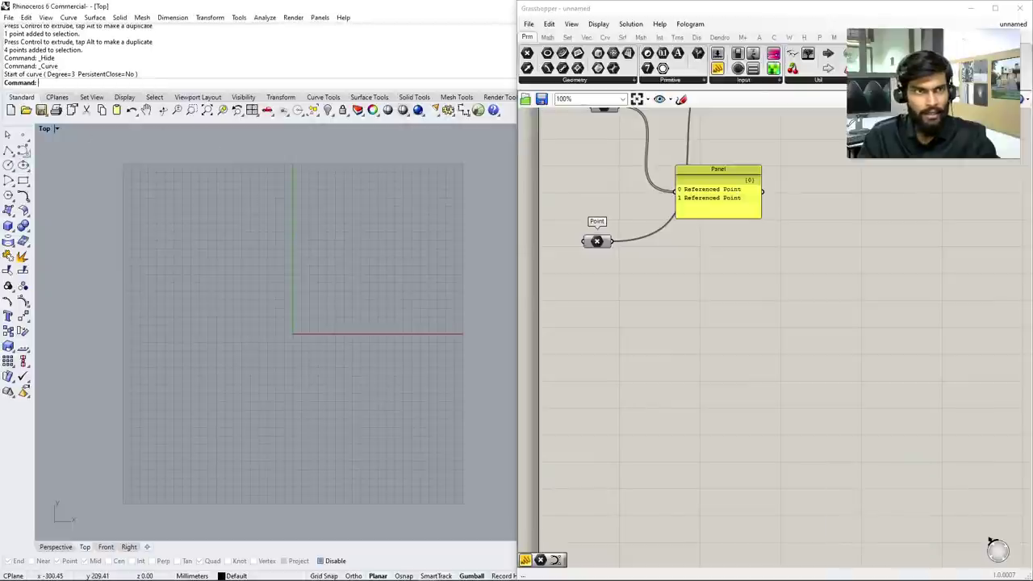
click(23, 165)
click(53, 153)
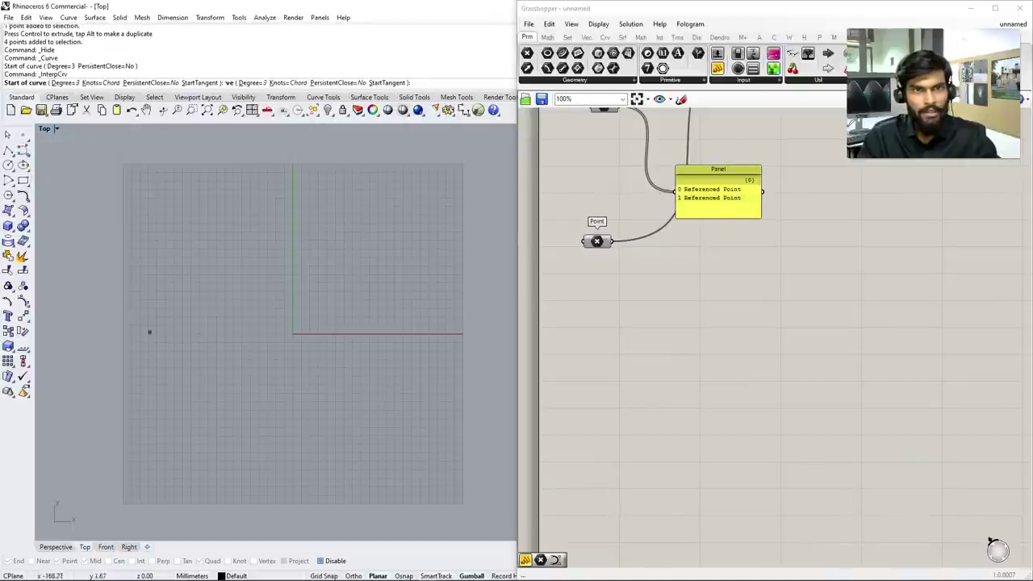
click(155, 340)
click(162, 226)
click(258, 190)
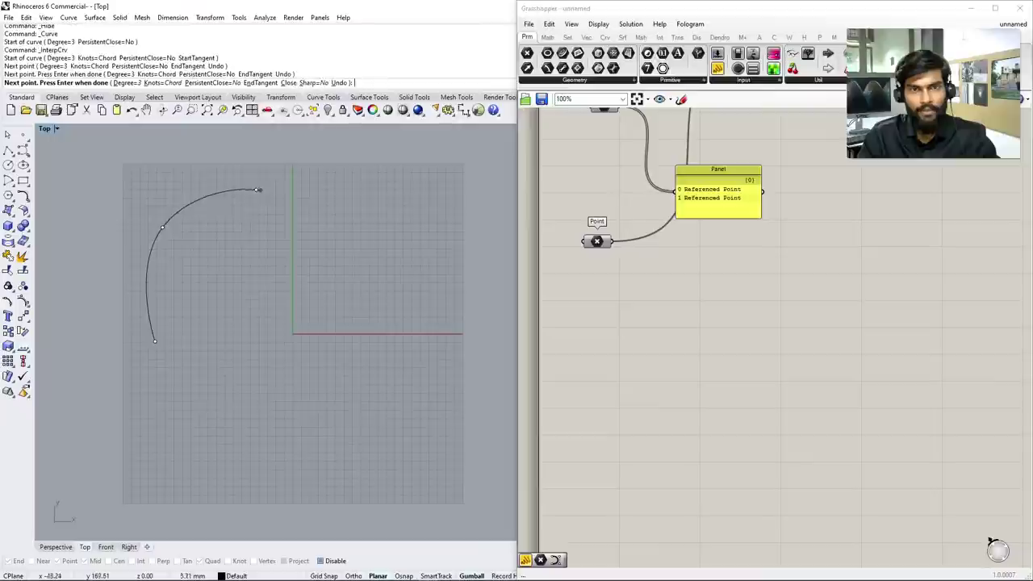
click(430, 198)
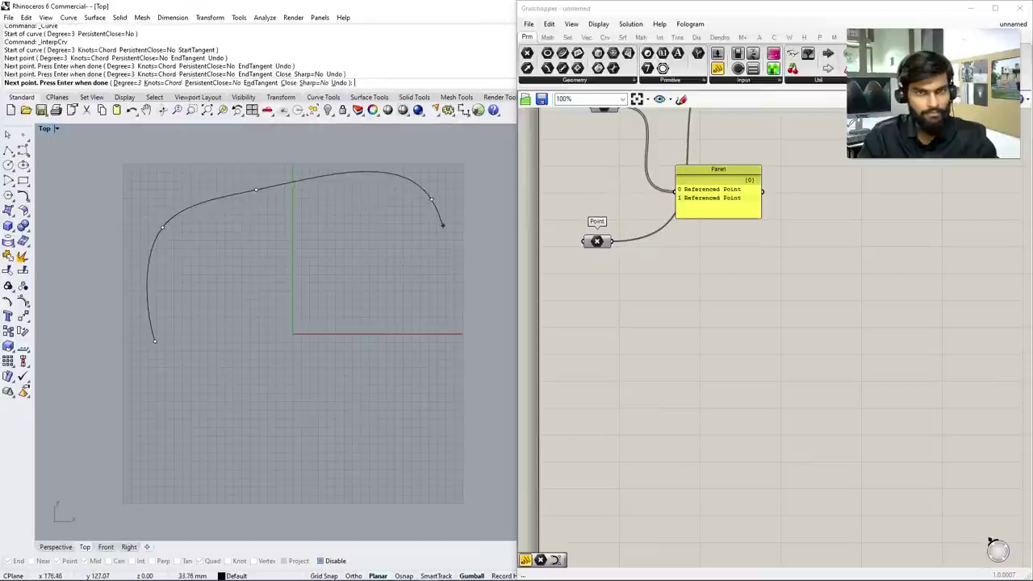
key(ctrl+z)
click(289, 254)
click(336, 233)
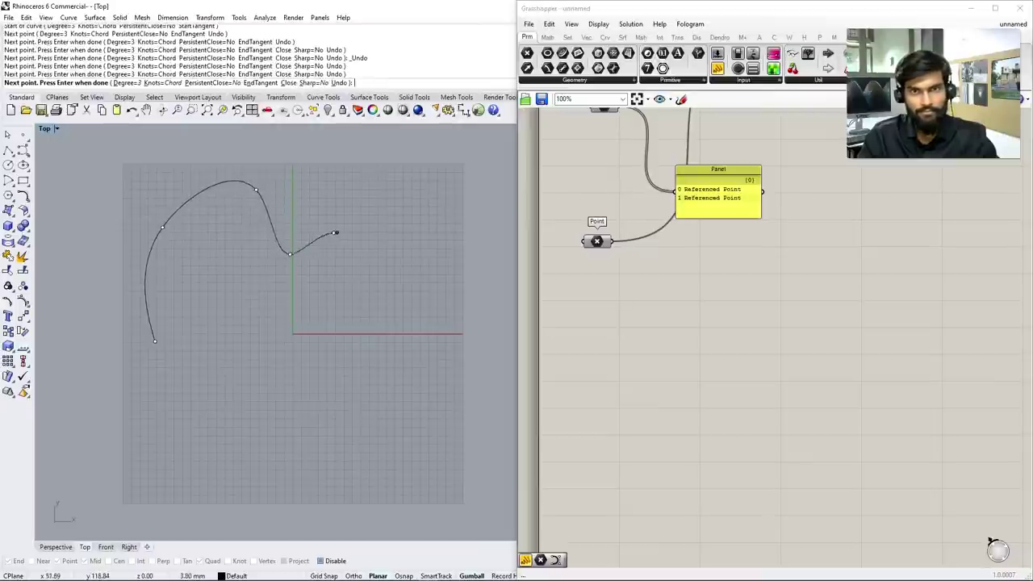
click(375, 227)
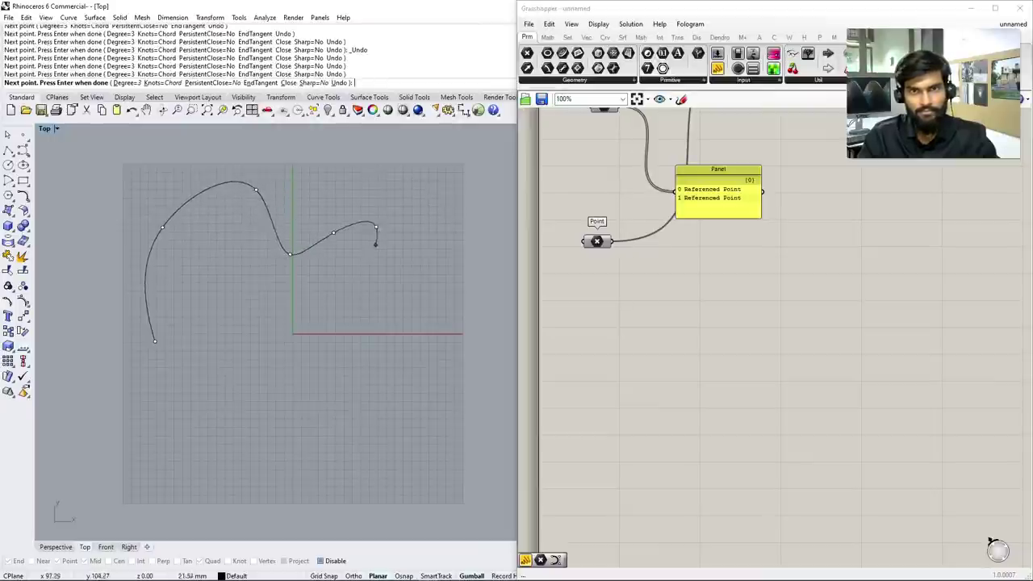
click(365, 278)
click(433, 314)
click(389, 412)
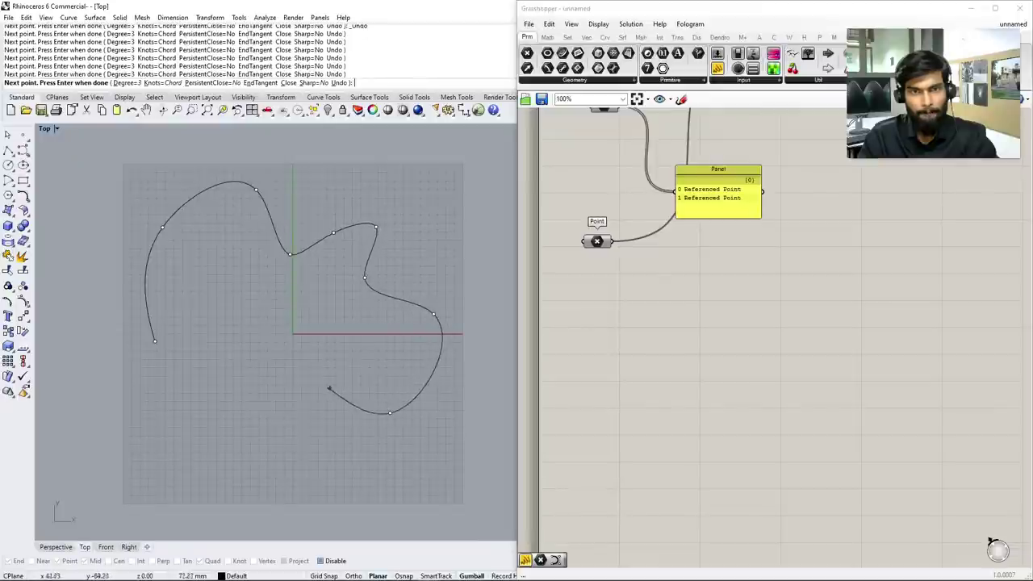
click(296, 397)
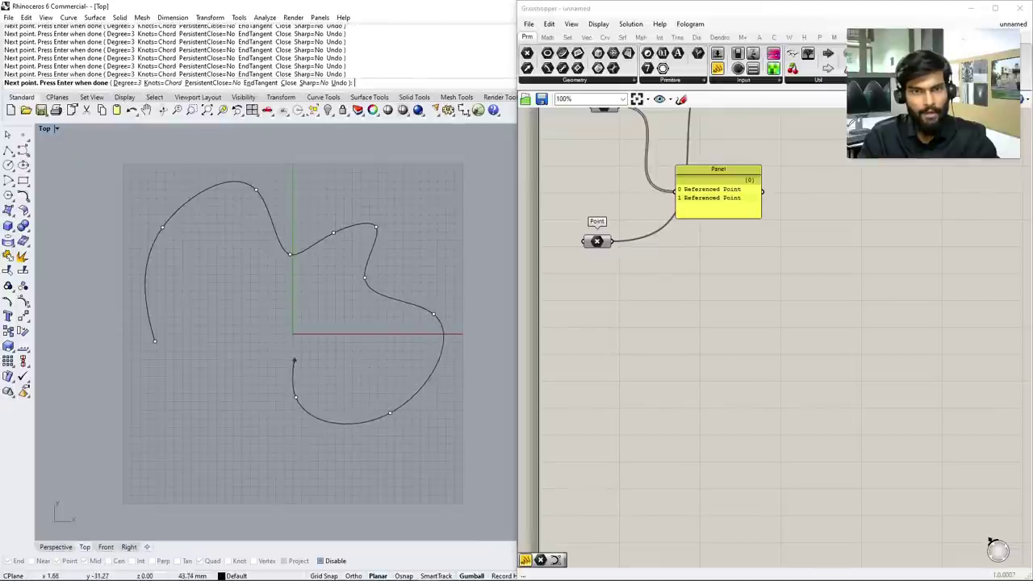
click(293, 360)
click(281, 316)
click(245, 338)
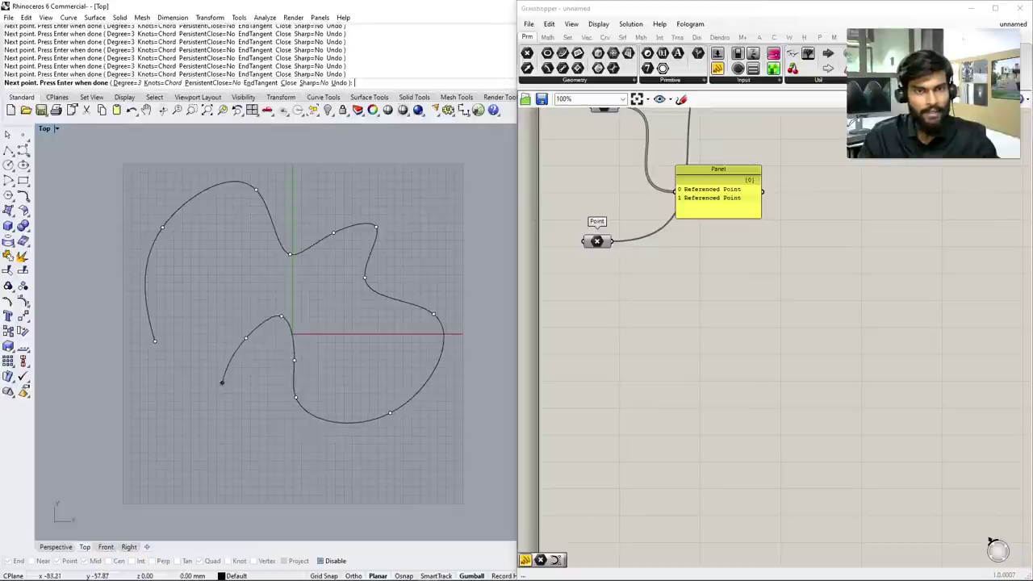
click(222, 382)
click(186, 325)
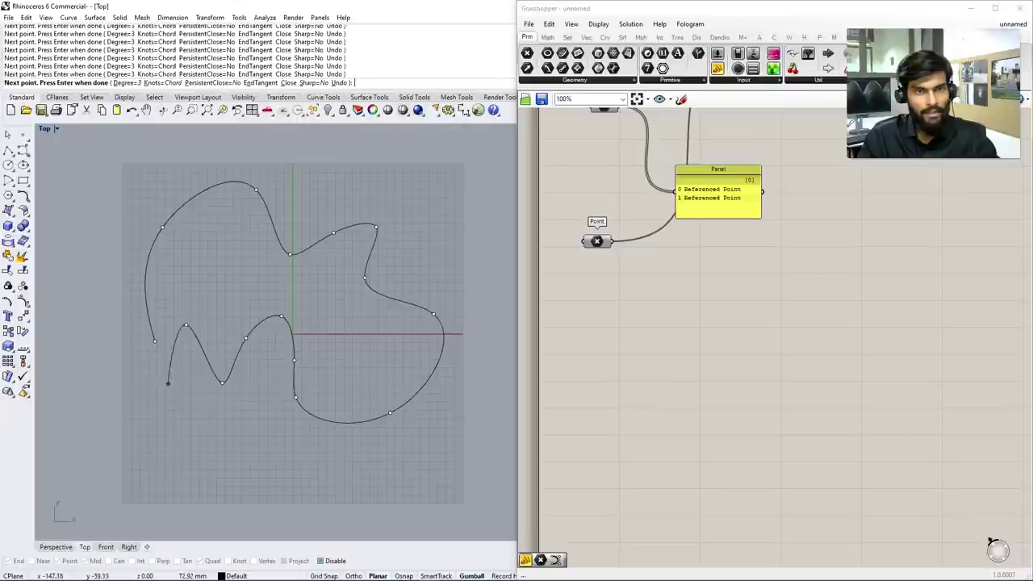
click(168, 384)
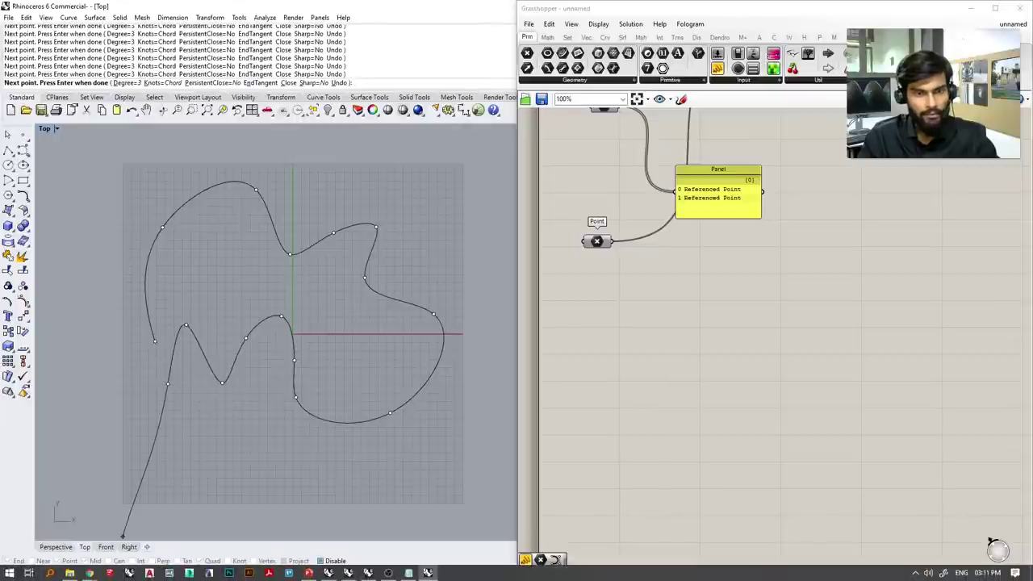
Close the interpolated curve by snapping its last point to its start point, and select the curve
scroll(170, 447, down, 4)
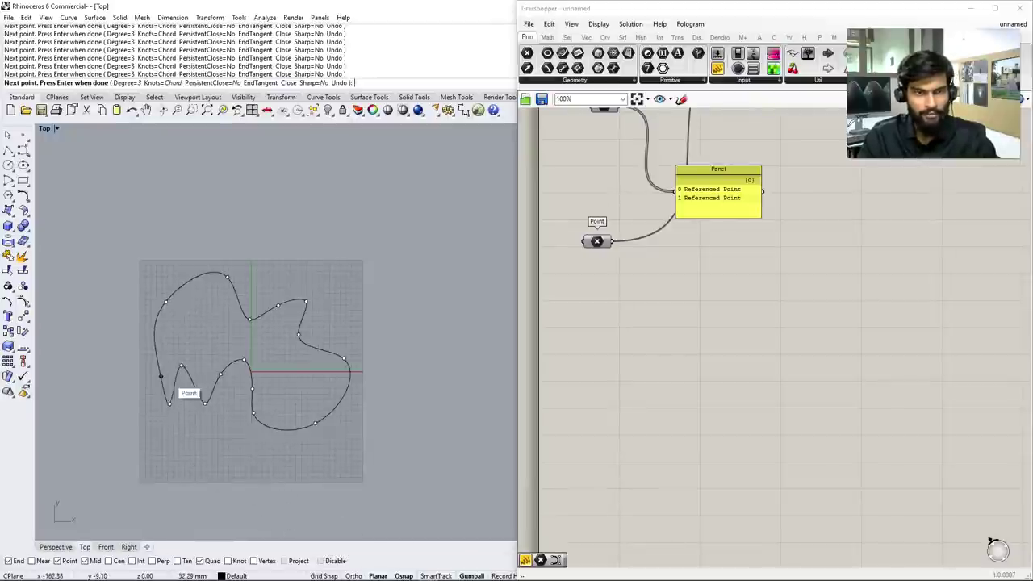
click(163, 378)
scroll(186, 382, up, 2)
click(186, 381)
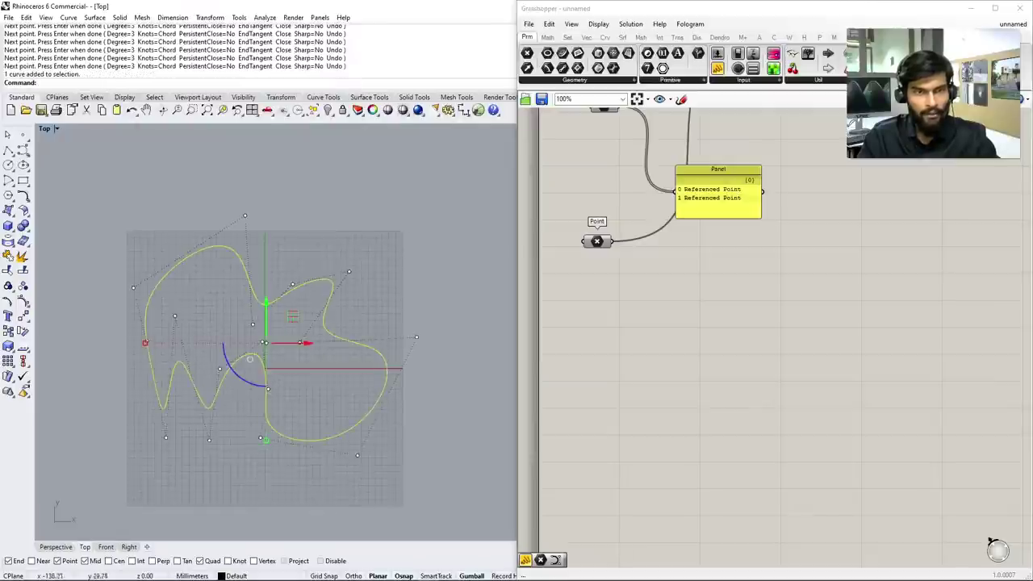
Show the closed curve's control points and shift the one above the peak between the two lower-left dips slightly toward the Y axis
key(F10)
drag(199, 335, 159, 296)
drag(219, 316, 239, 315)
key(Escape)
click(219, 369)
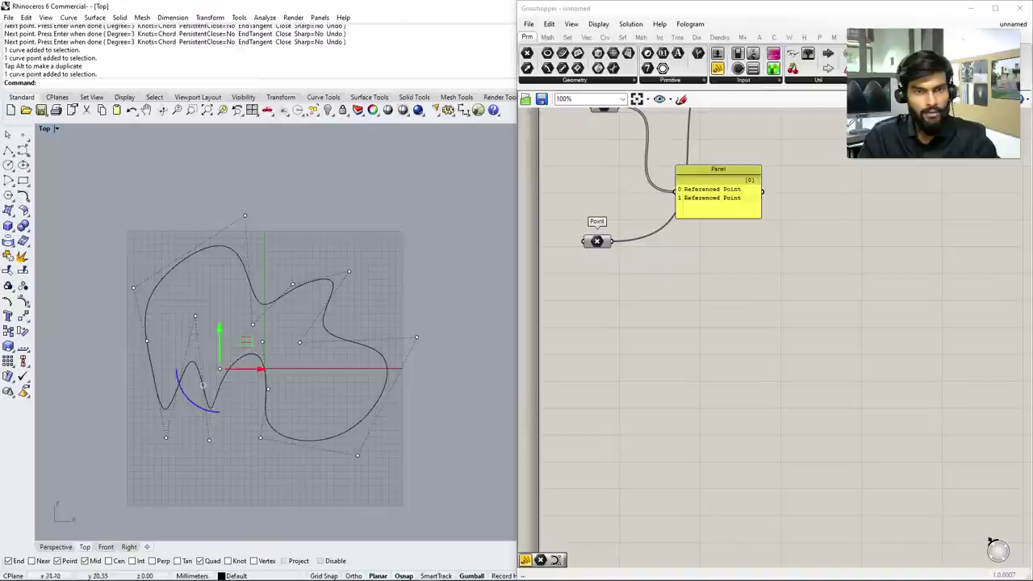
key(Escape)
key(Escape)
Show the curve's control points again and move the one just above the origin straight down toward the X axis
click(235, 359)
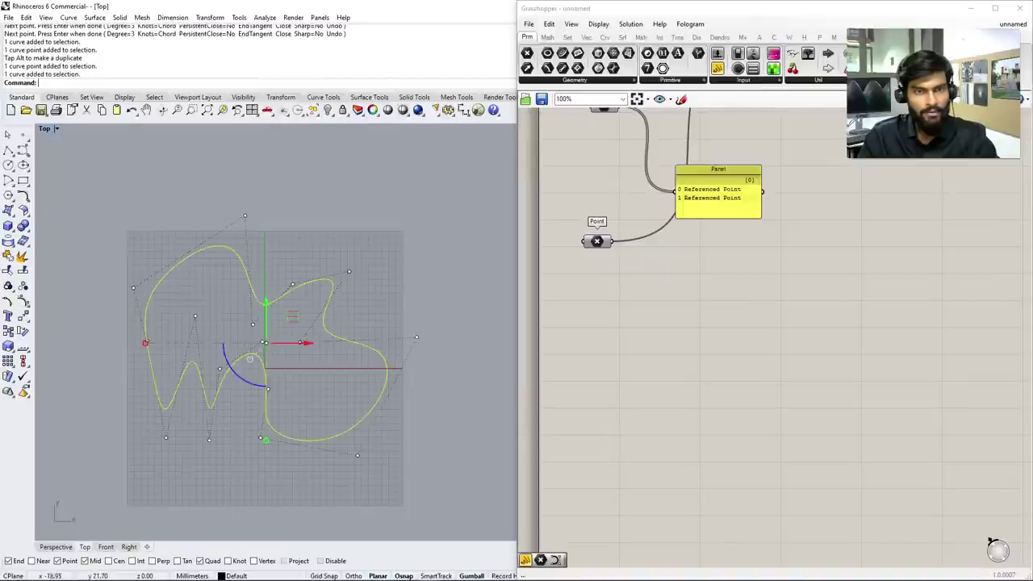
key(F10)
scroll(262, 353, up, 5)
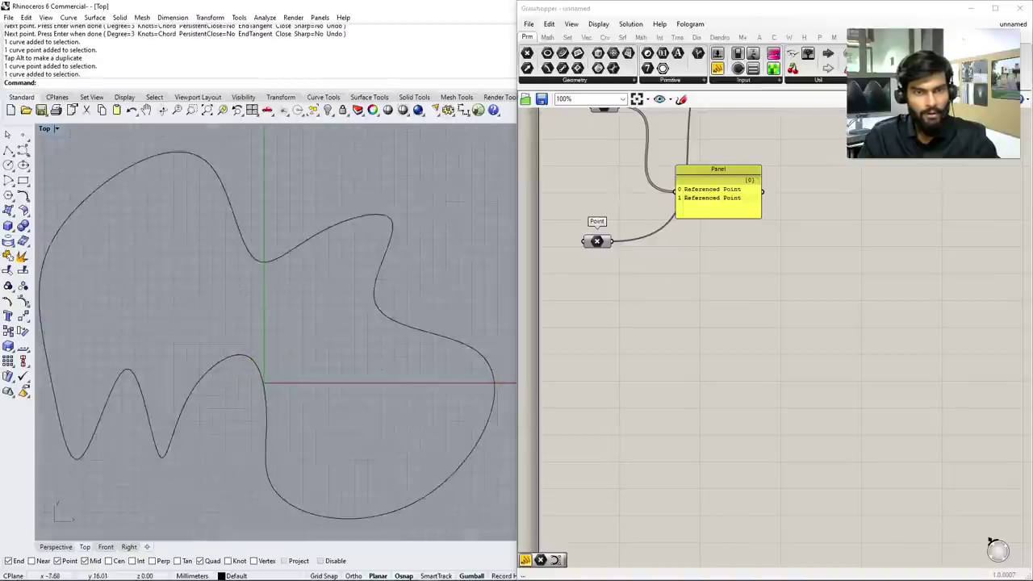
click(261, 352)
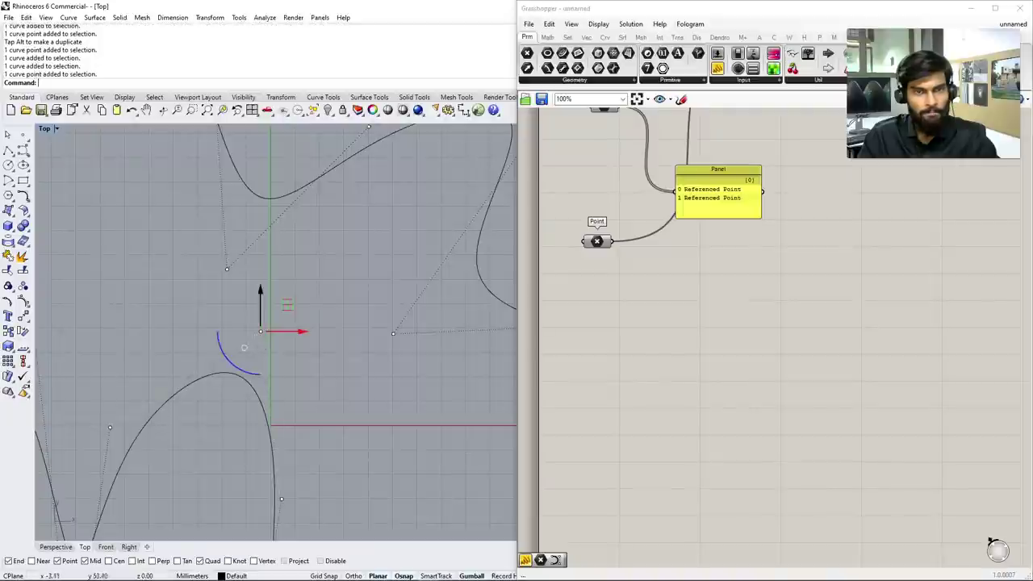
drag(260, 306, 260, 389)
key(Escape)
scroll(274, 330, down, 5)
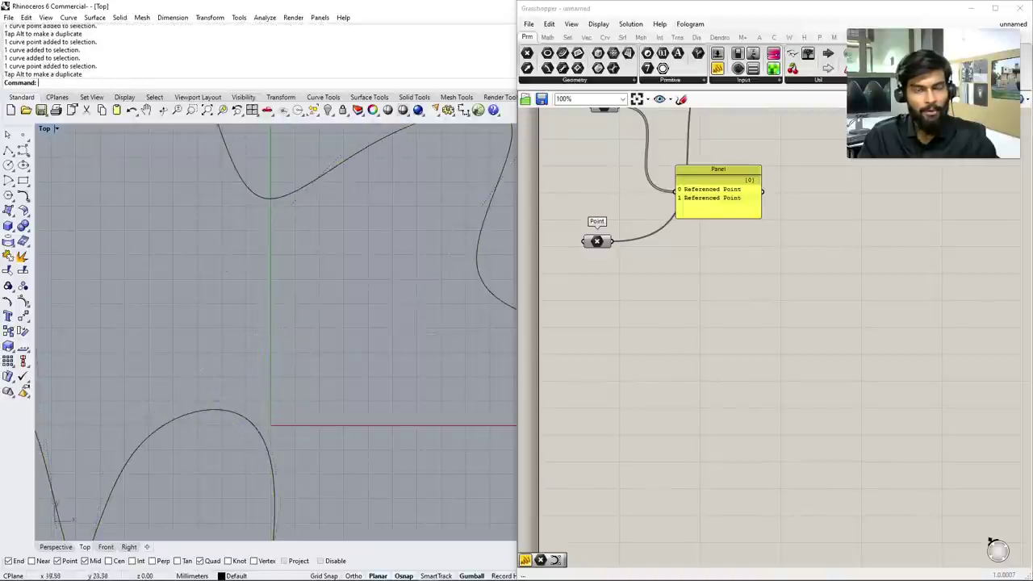
Raise the control point beneath the second lower-left dip along Y to make that dip shallower
scroll(274, 330, up, 3)
scroll(274, 330, down, 5)
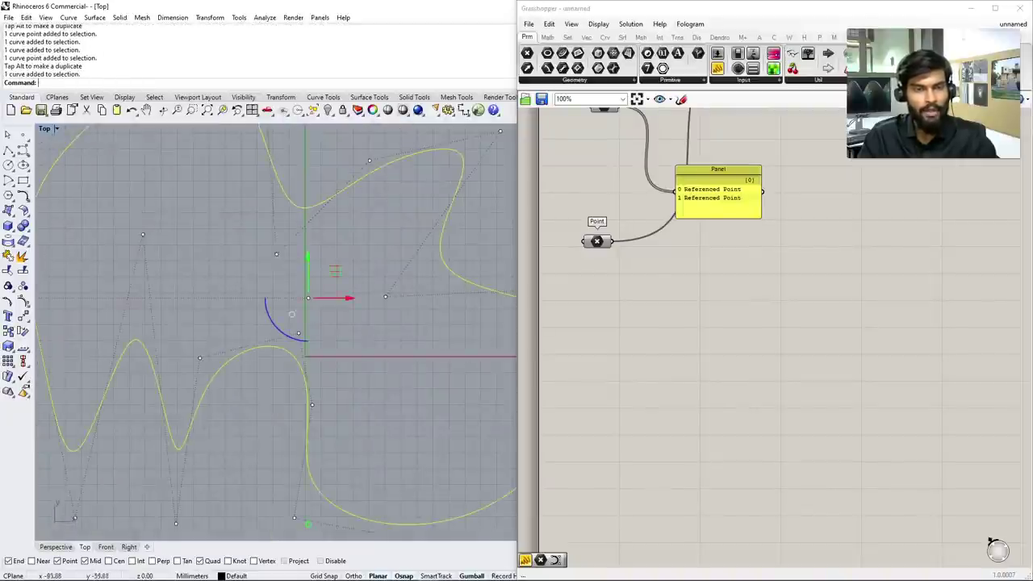
click(168, 494)
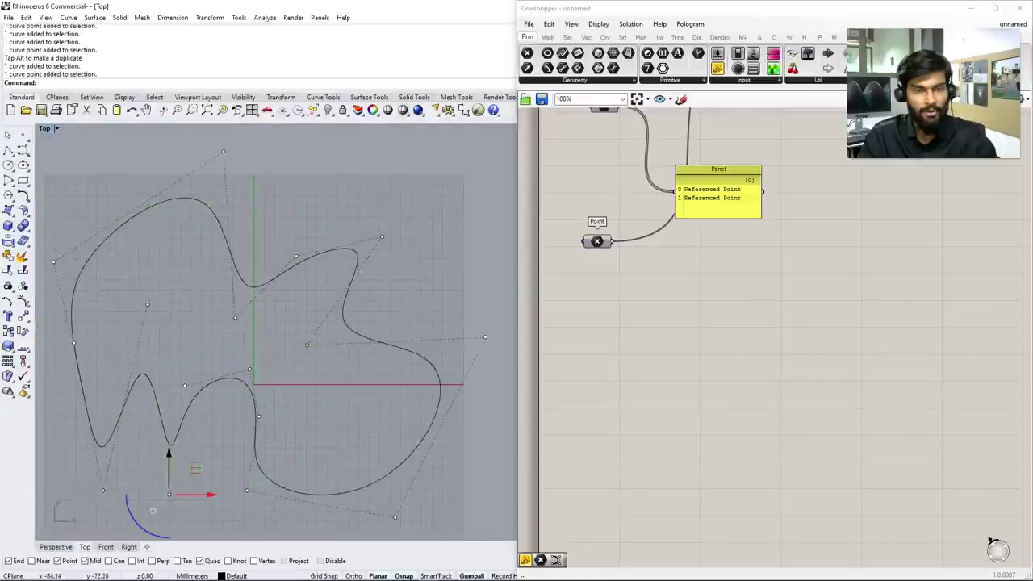
drag(169, 468, 168, 436)
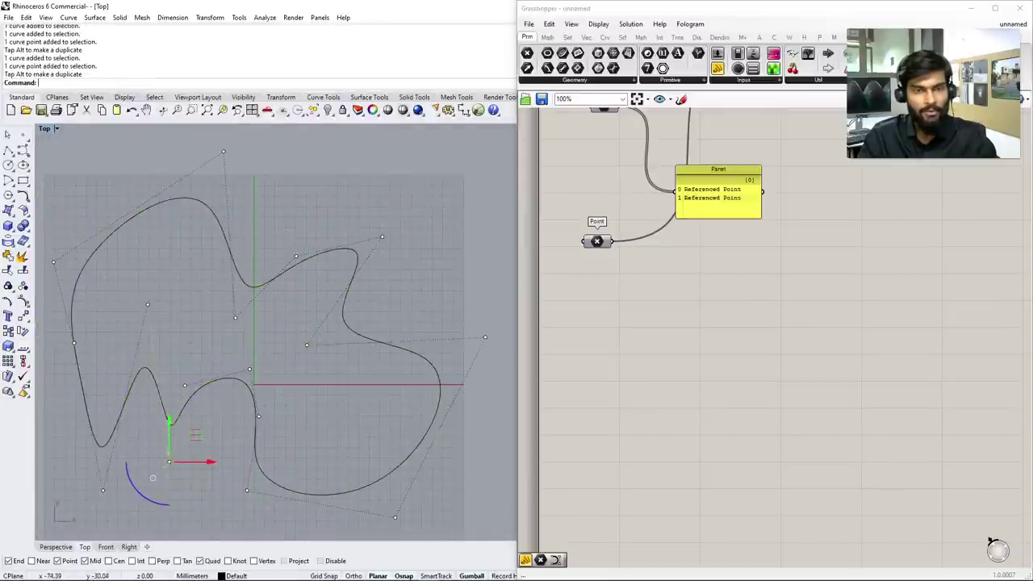
scroll(172, 432, down, 5)
scroll(171, 431, up, 4)
scroll(242, 323, down, 5)
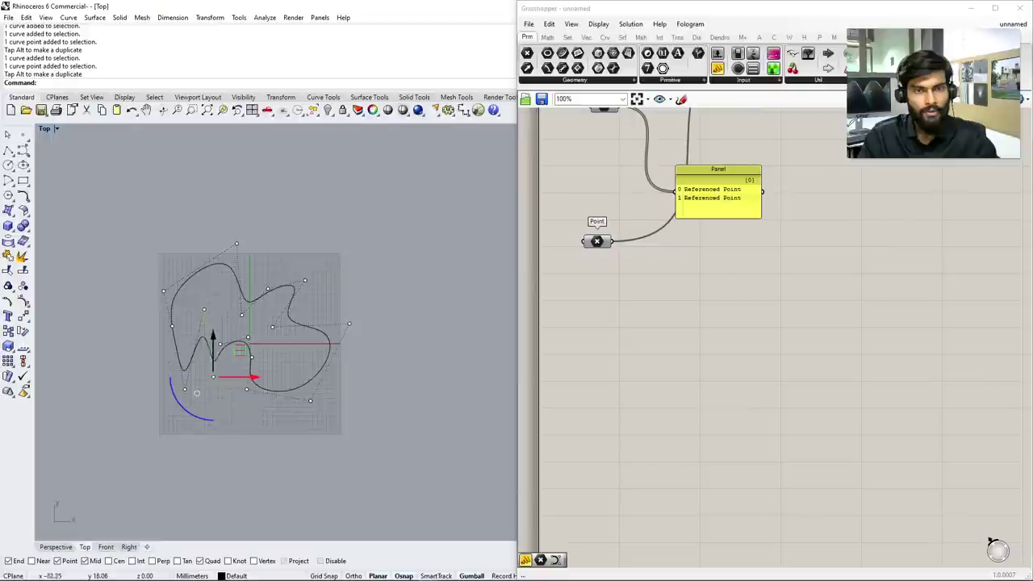
scroll(230, 322, up, 5)
key(Escape)
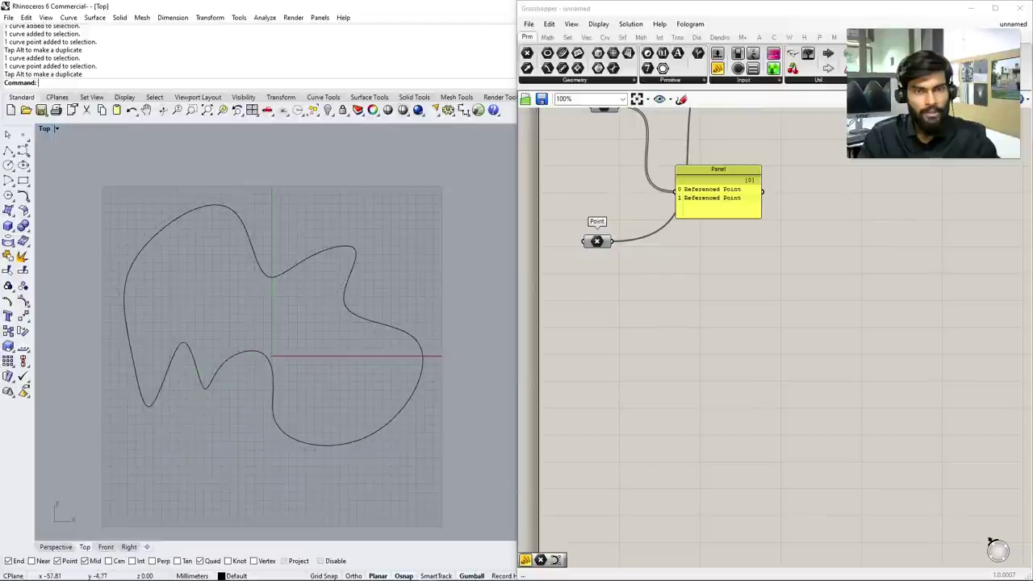
Show the curve's control points and nudge the one just right of the second dip along X
click(133, 366)
key(F10)
click(216, 357)
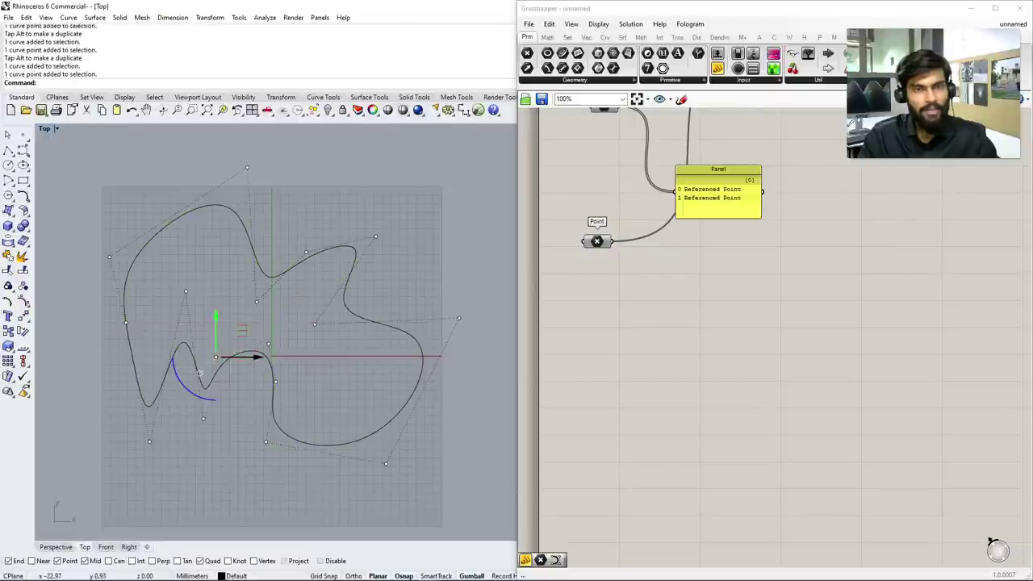
click(216, 357)
key(Escape)
Switch Rhino to the Perspective view with the whole closed curve seen at an angle
scroll(257, 383, down, 5)
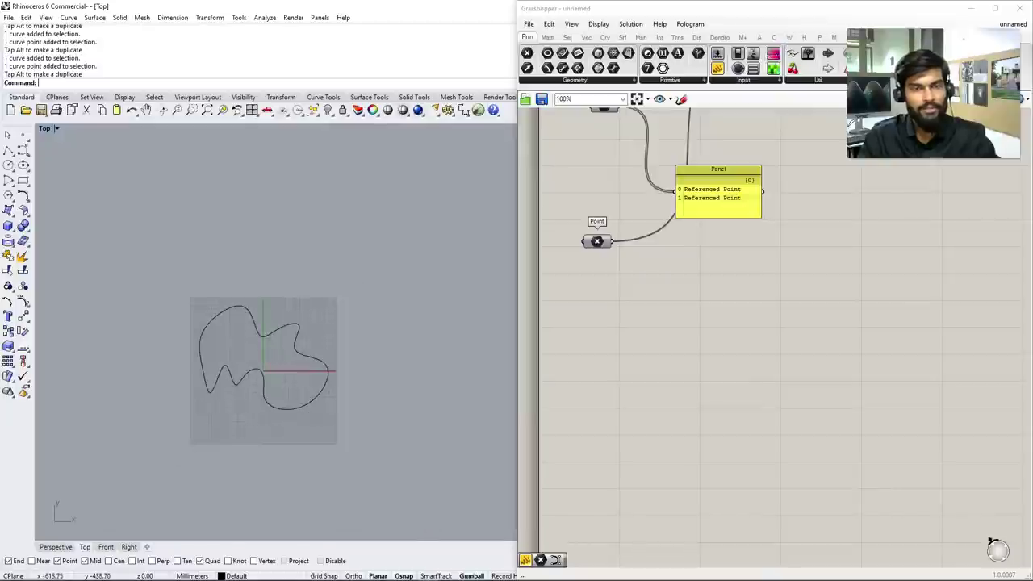
key(ctrl+F4)
right_drag(266, 363, 307, 347)
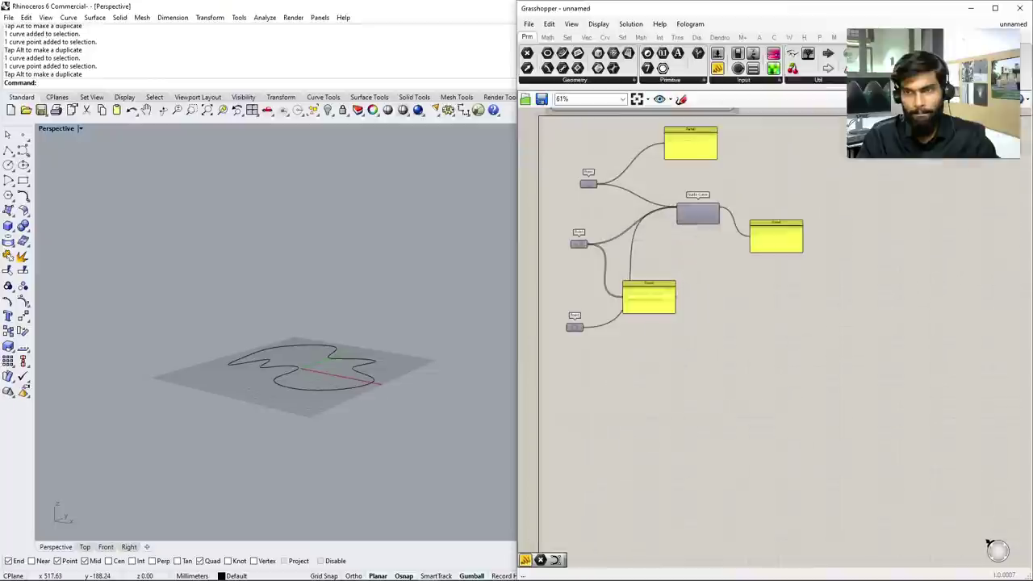
scroll(304, 393, up, 2)
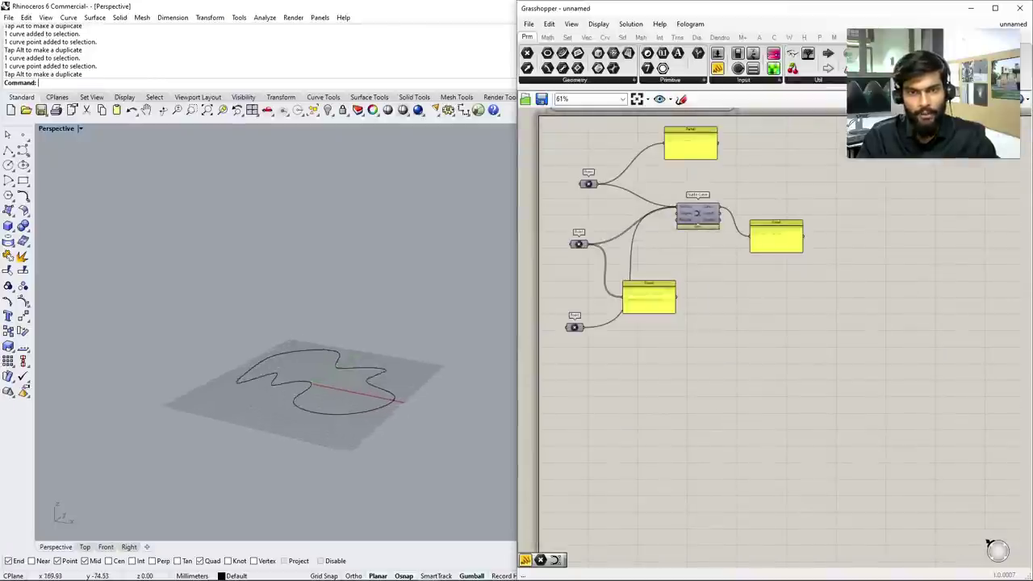
Add a Curve parameter to the Grasshopper canvas below the Point components
double_click(598, 377)
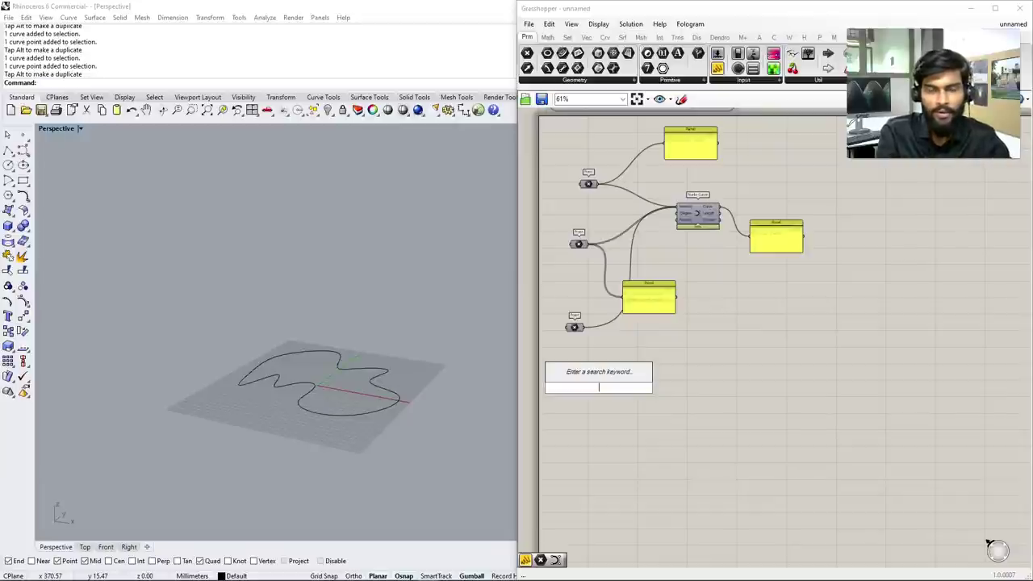
text(curve)
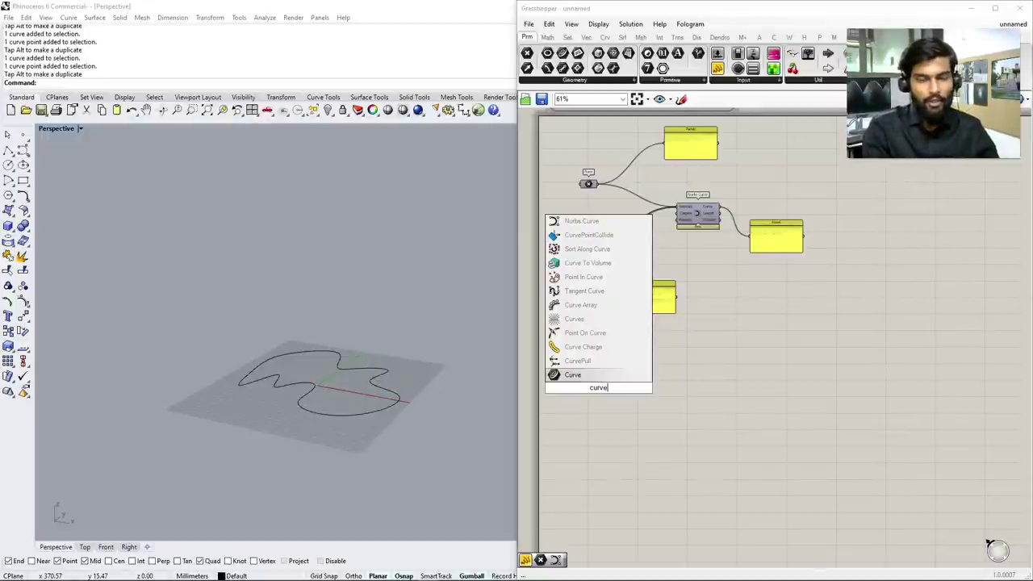
key(Return)
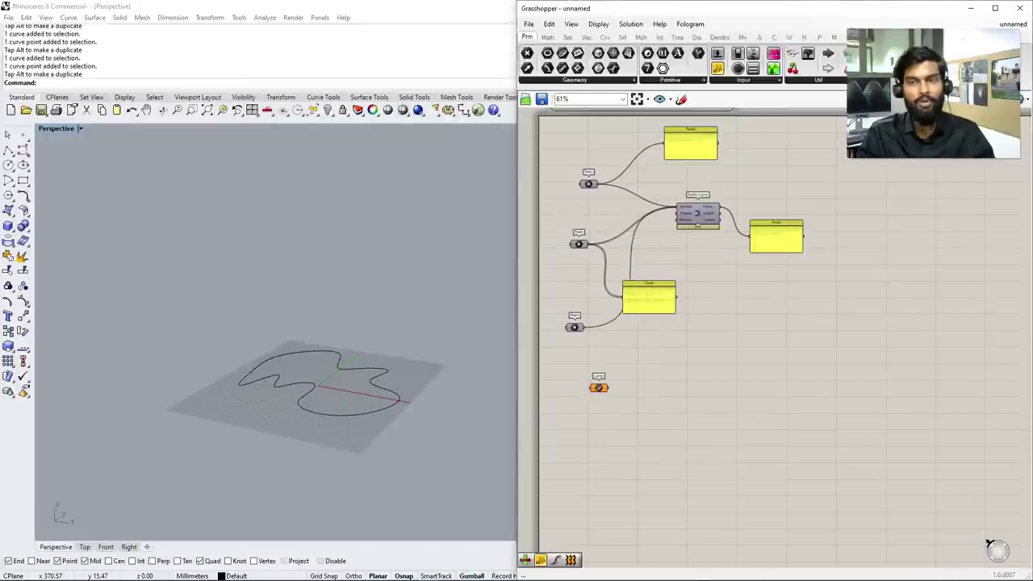
Move the Curve parameter into empty canvas space, clear of the existing components
right_drag(306, 387, 218, 387)
scroll(271, 388, up, 3)
click(255, 367)
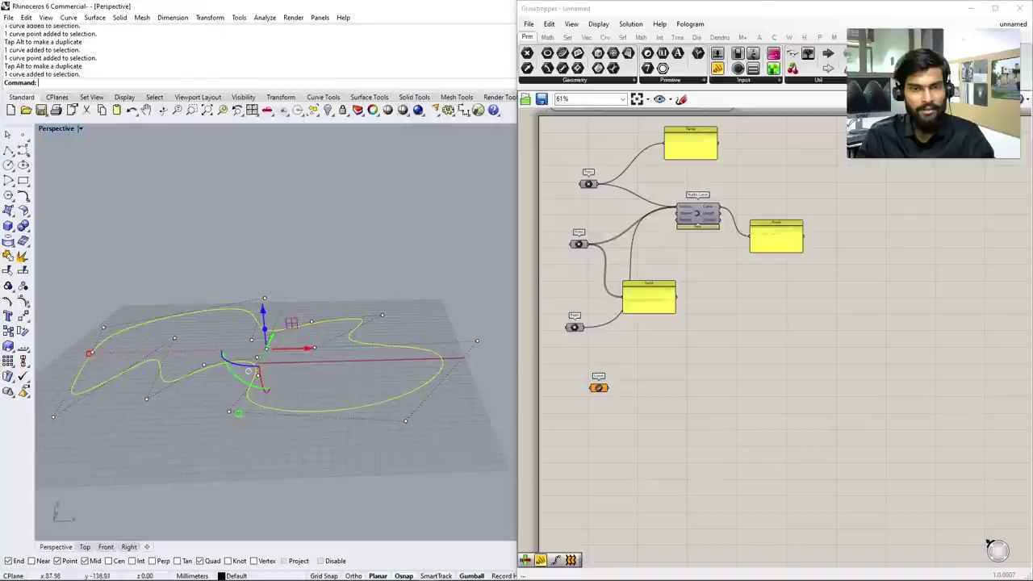
key(Escape)
scroll(686, 323, up, 3)
right_drag(565, 323, 726, 322)
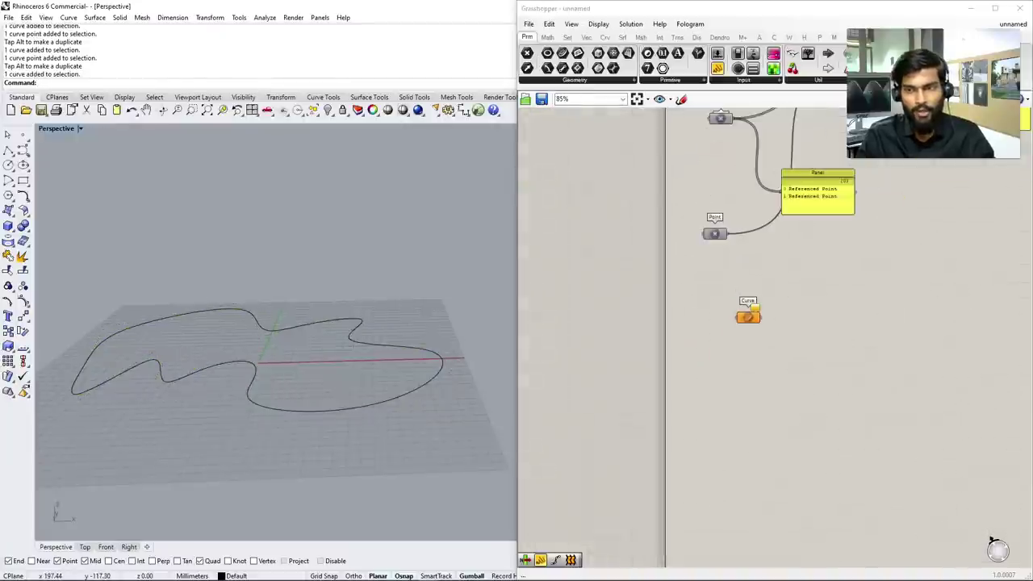
drag(748, 311, 697, 414)
right_drag(697, 414, 634, 409)
scroll(645, 408, up, 3)
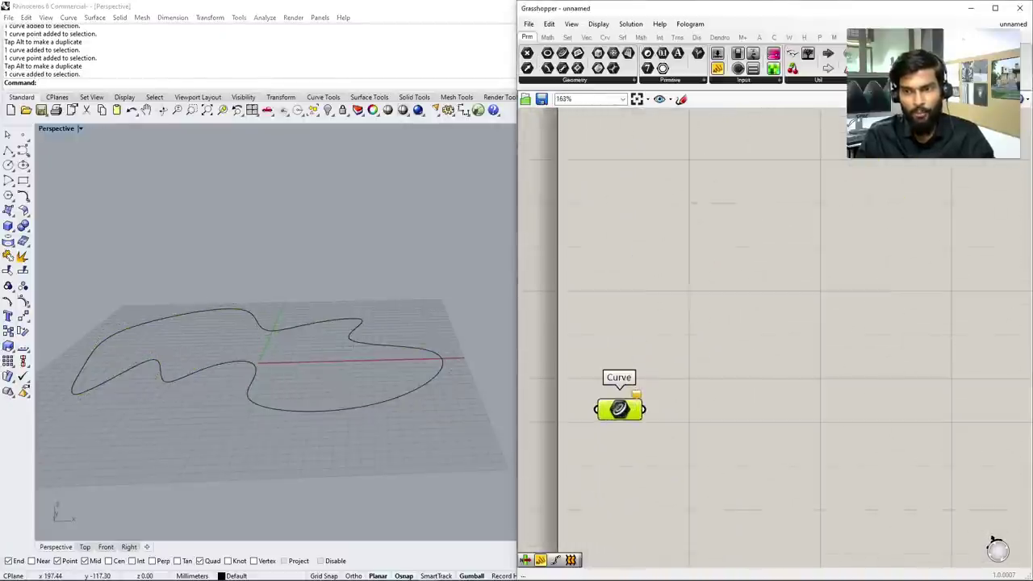
drag(618, 408, 662, 370)
Reference the closed Rhino curve in the Curve parameter using Set one Curve
right_click(663, 362)
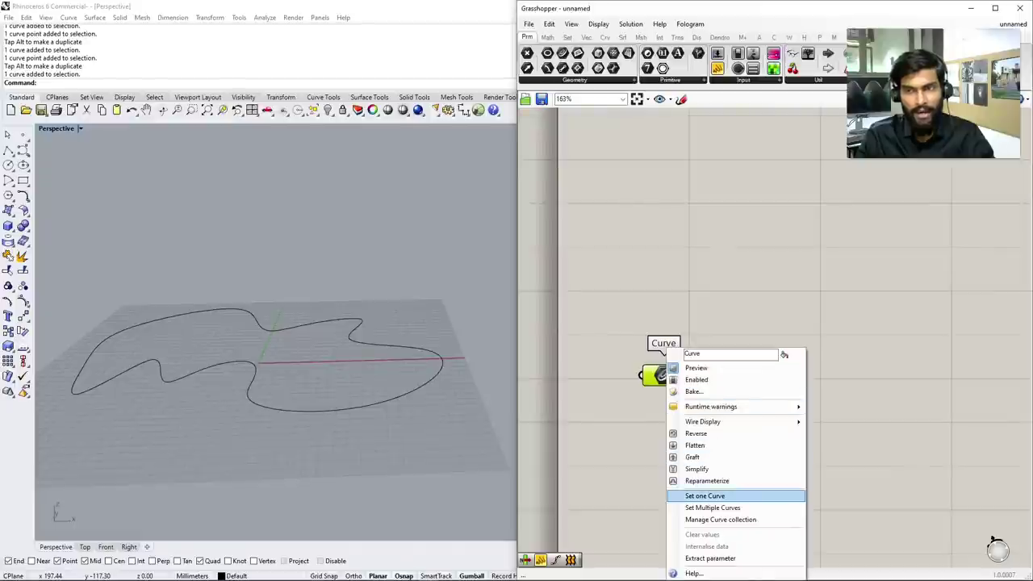
click(704, 496)
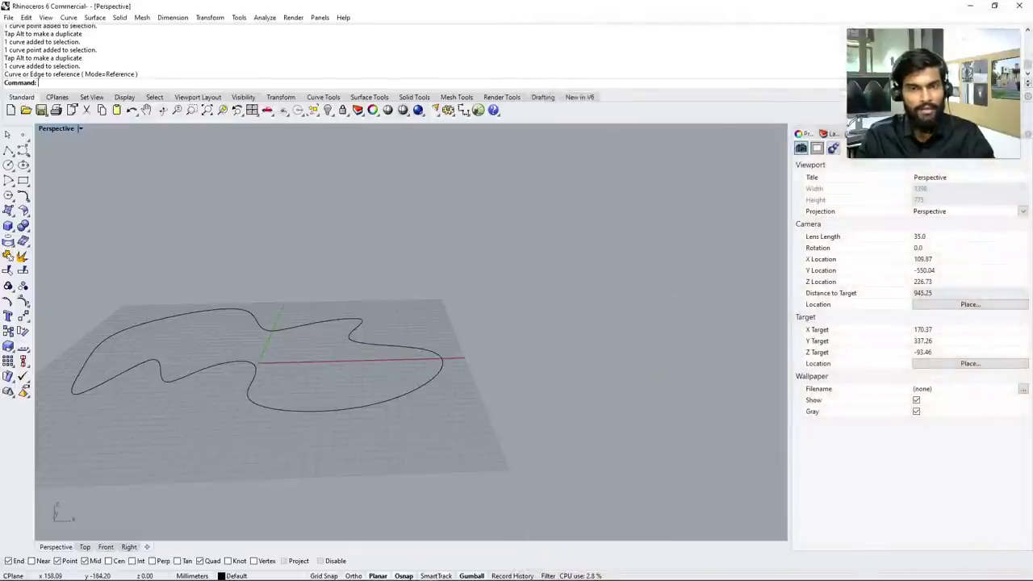
click(442, 367)
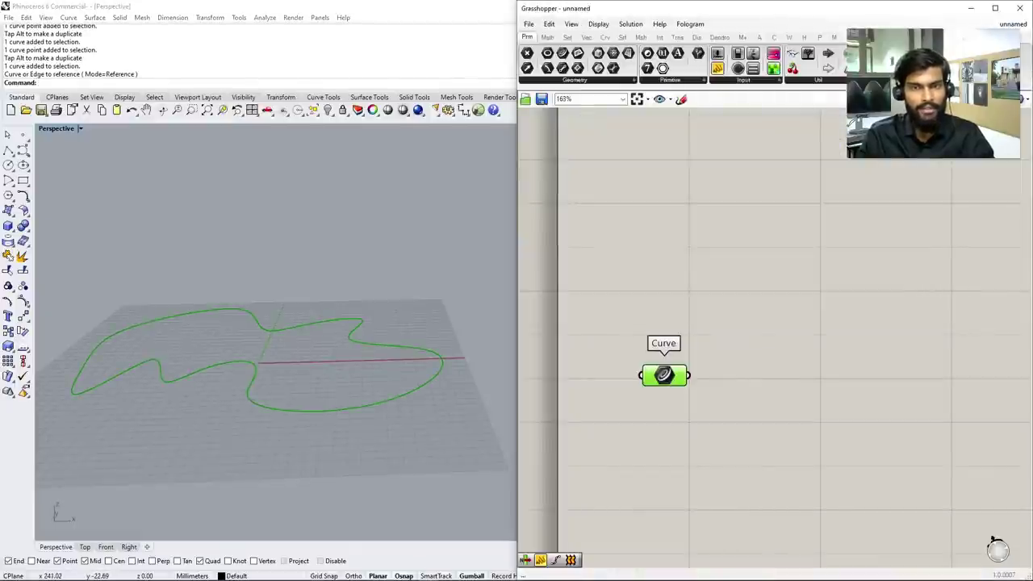
scroll(266, 319, down, 5)
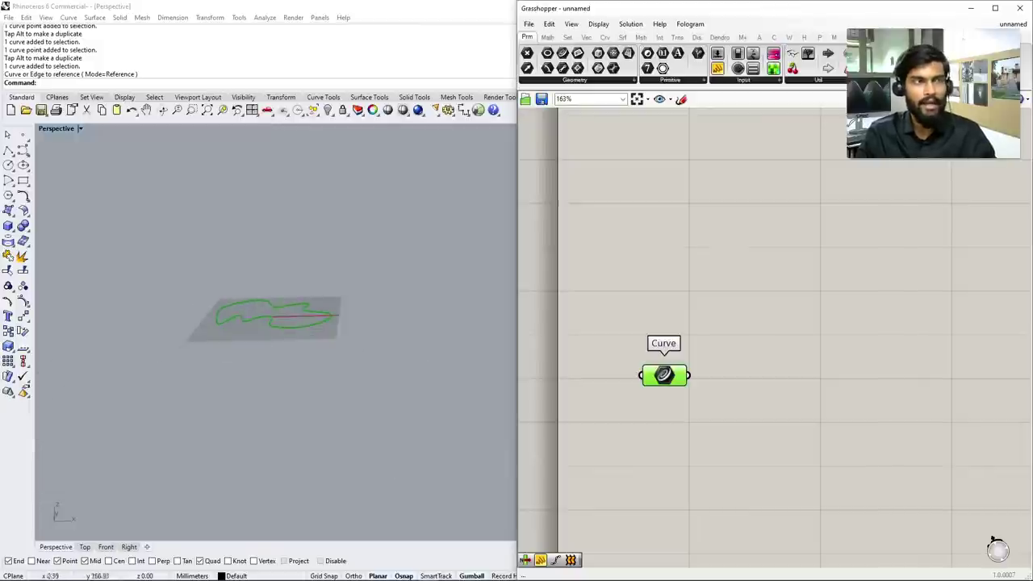
right_drag(266, 319, 282, 359)
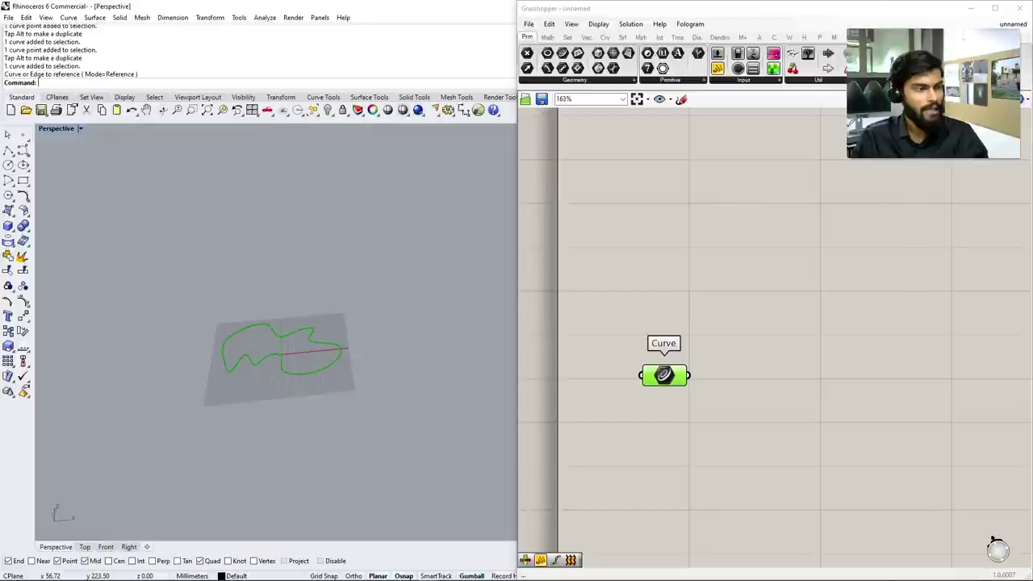
scroll(775, 337, down, 1)
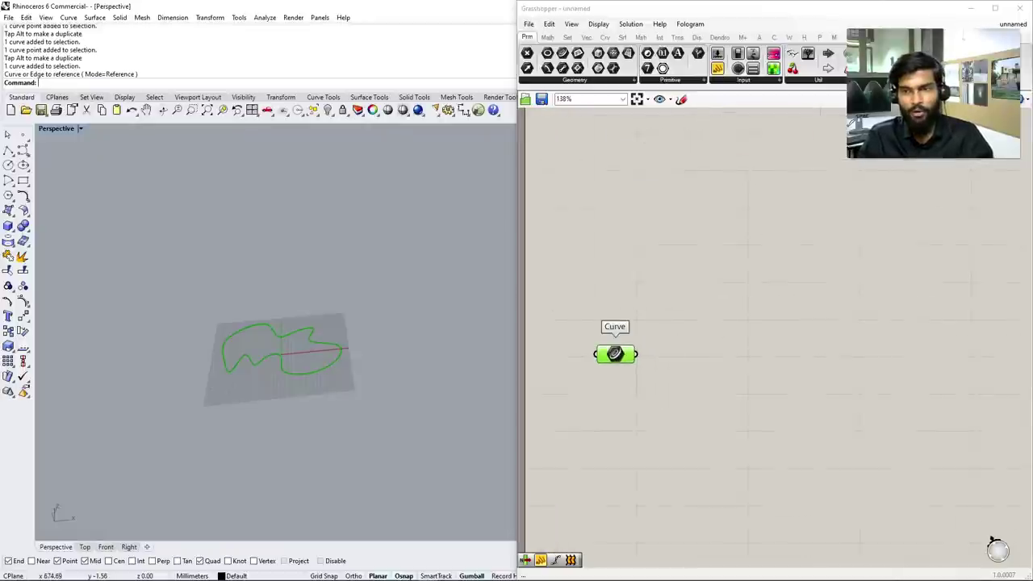
right_drag(275, 242, 275, 267)
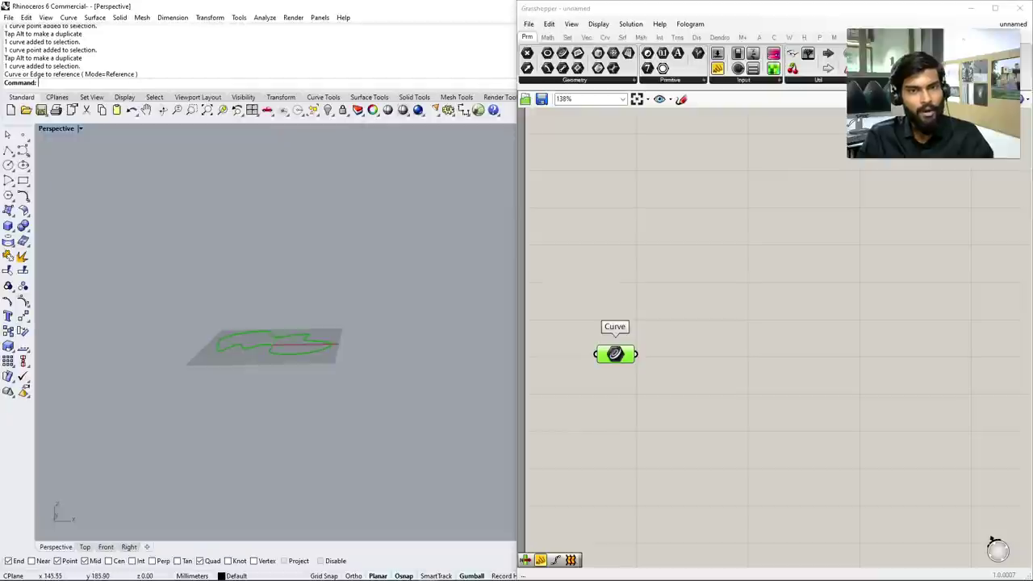
Switch to Microsoft Whiteboard with a blank board
mouse_move(97, 577)
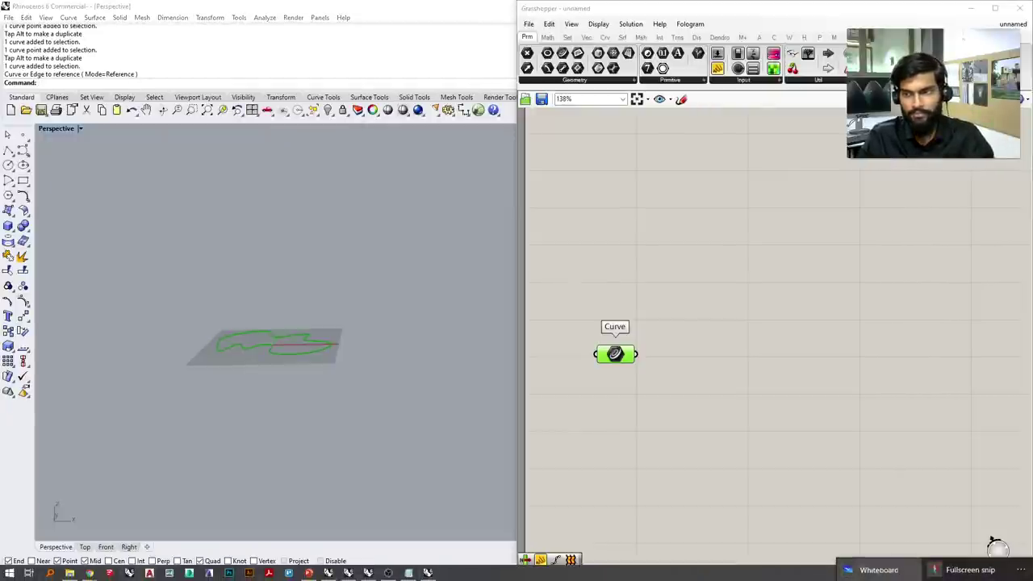
click(448, 573)
key(alt+Tab)
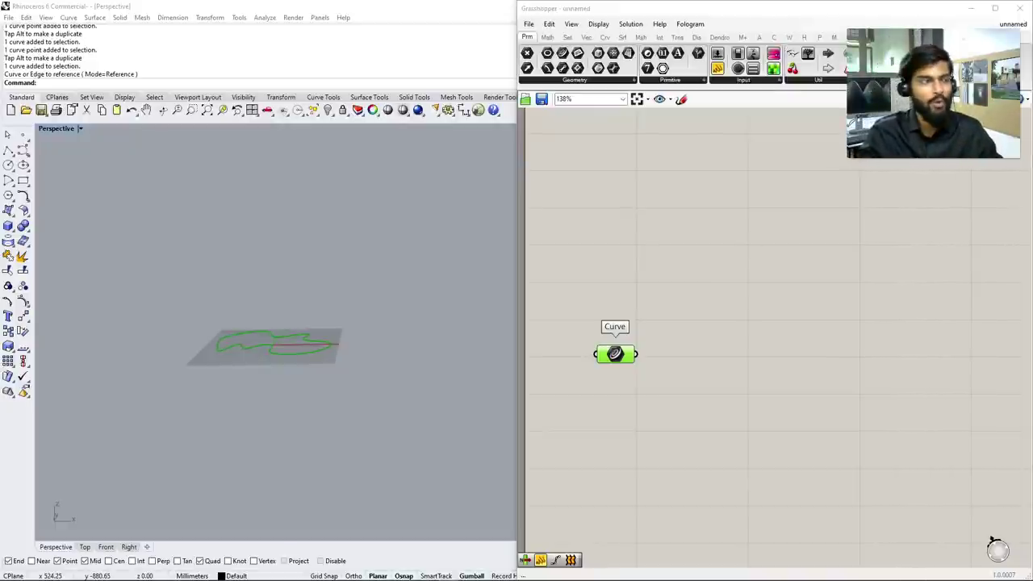
drag(518, 580, 453, 0)
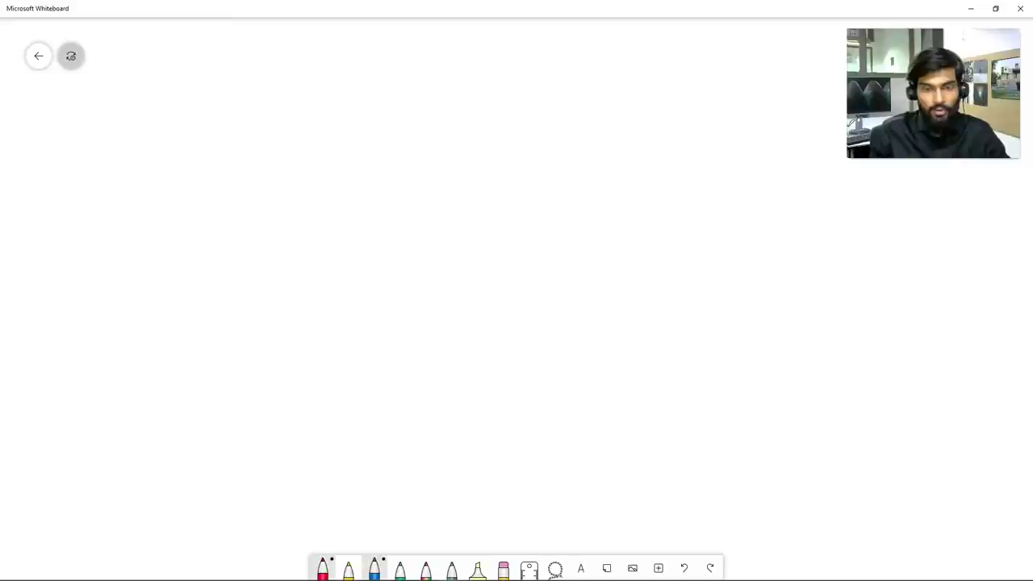
Sketch three closed wavy outlines in red pen, stacked one above another from the lowest upward
mouse_move(387, 331)
mouse_down()
mouse_move(603, 285)
mouse_move(664, 295)
mouse_move(692, 391)
mouse_move(618, 441)
mouse_move(520, 472)
mouse_move(416, 486)
mouse_move(363, 430)
mouse_move(366, 367)
mouse_up()
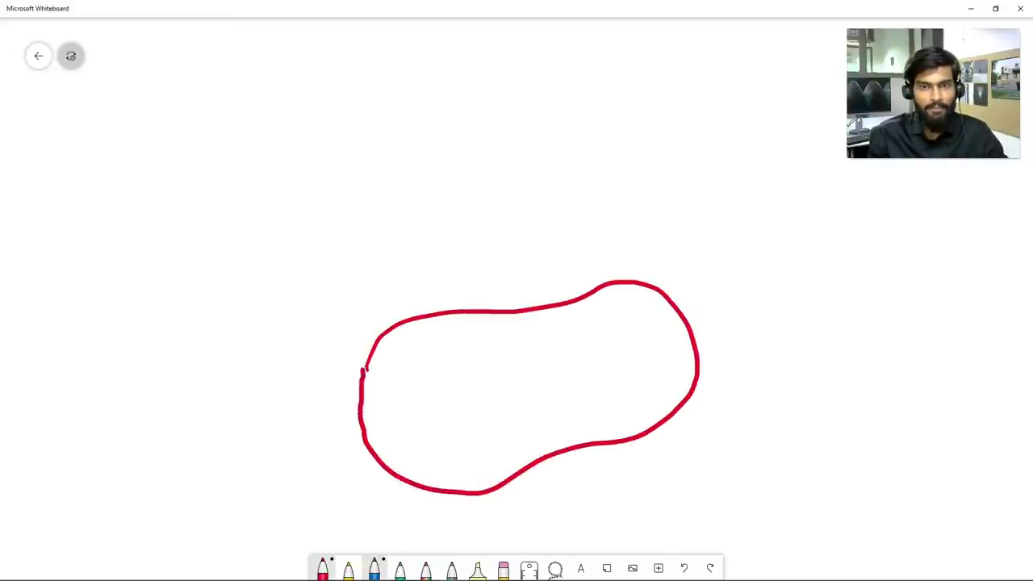
key(ctrl+z)
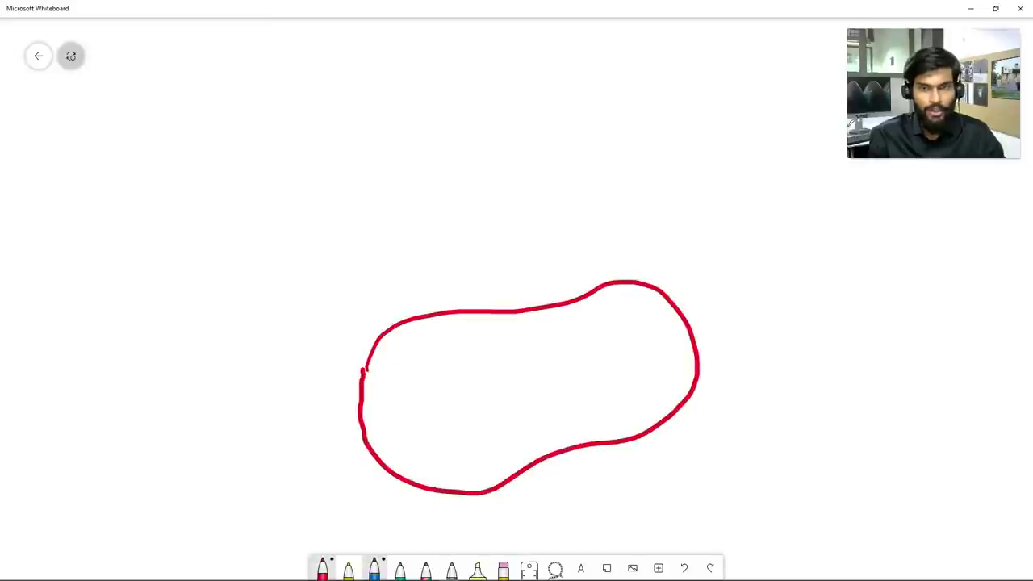
mouse_move(365, 183)
mouse_down()
mouse_move(418, 149)
mouse_move(629, 109)
mouse_move(705, 138)
mouse_move(740, 173)
mouse_move(544, 203)
mouse_move(449, 255)
mouse_move(382, 219)
mouse_move(380, 179)
mouse_up()
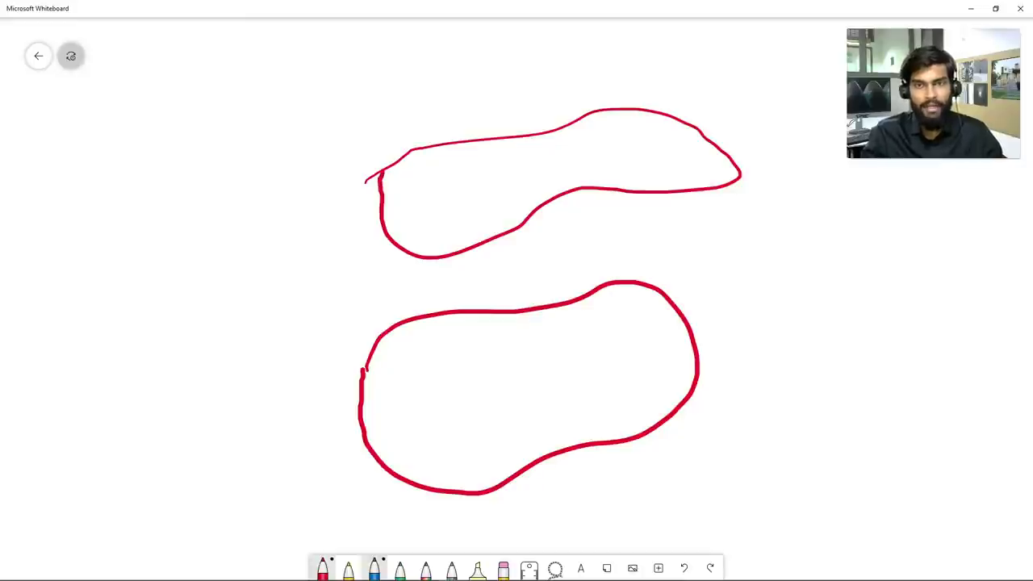
ctrl+scroll(327, 356, down, 3)
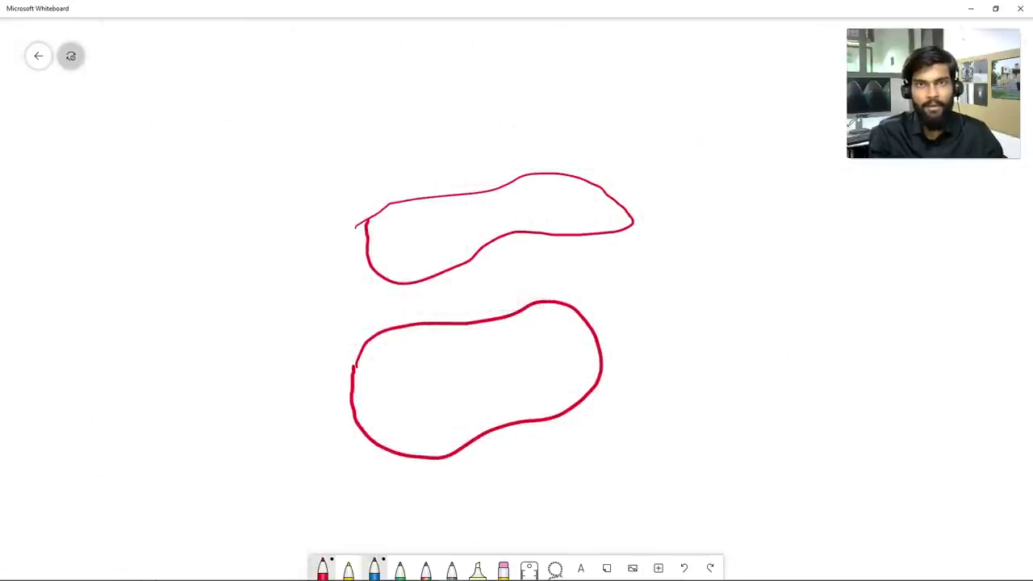
mouse_move(366, 79)
mouse_down()
mouse_move(422, 46)
mouse_move(599, 39)
mouse_move(544, 96)
mouse_move(354, 130)
mouse_move(363, 75)
mouse_up()
ctrl+scroll(282, 342, down, 2)
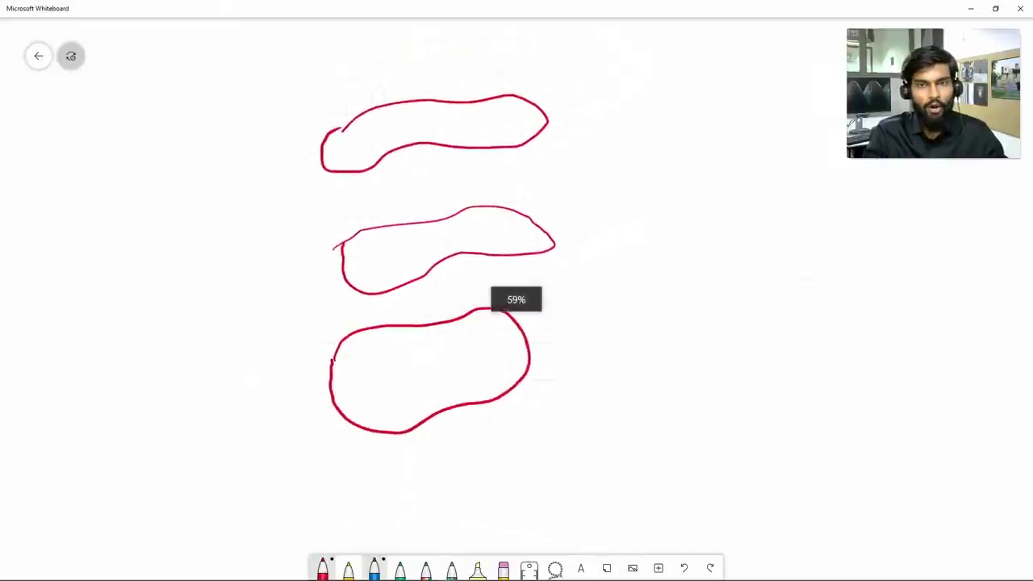
Draw a tilted closed ellipse in red pen below the three stacked outlines
ctrl+scroll(388, 371, up, 1)
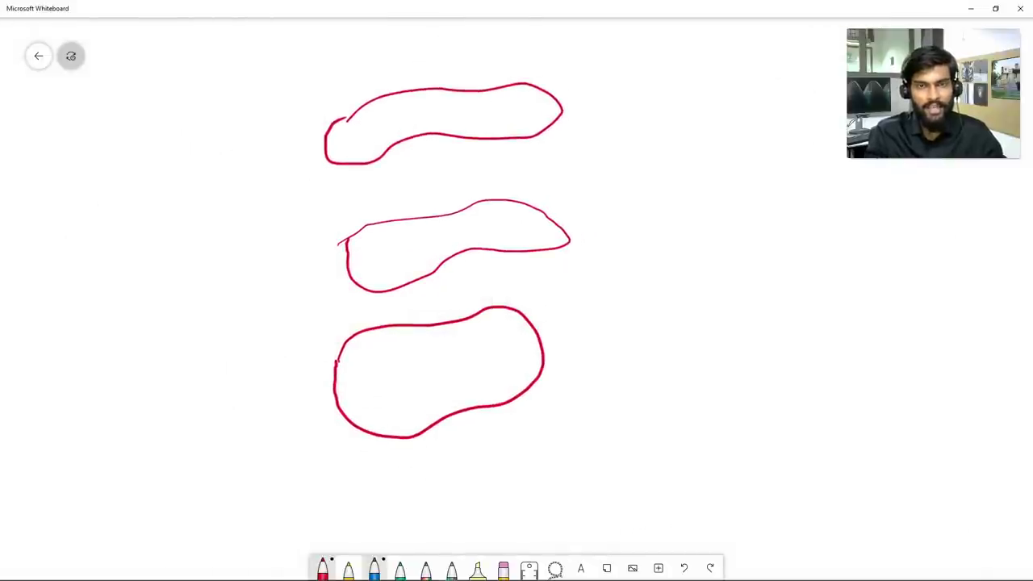
mouse_move(354, 497)
mouse_down()
mouse_move(443, 459)
mouse_move(572, 443)
mouse_move(473, 530)
mouse_move(344, 509)
mouse_move(354, 497)
mouse_up()
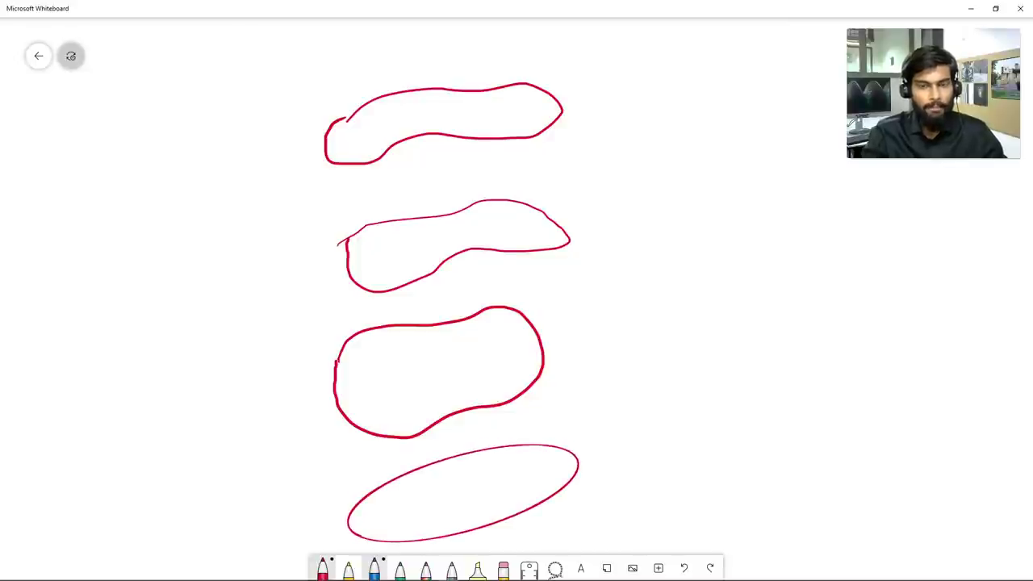
ctrl+scroll(405, 379, down, 2)
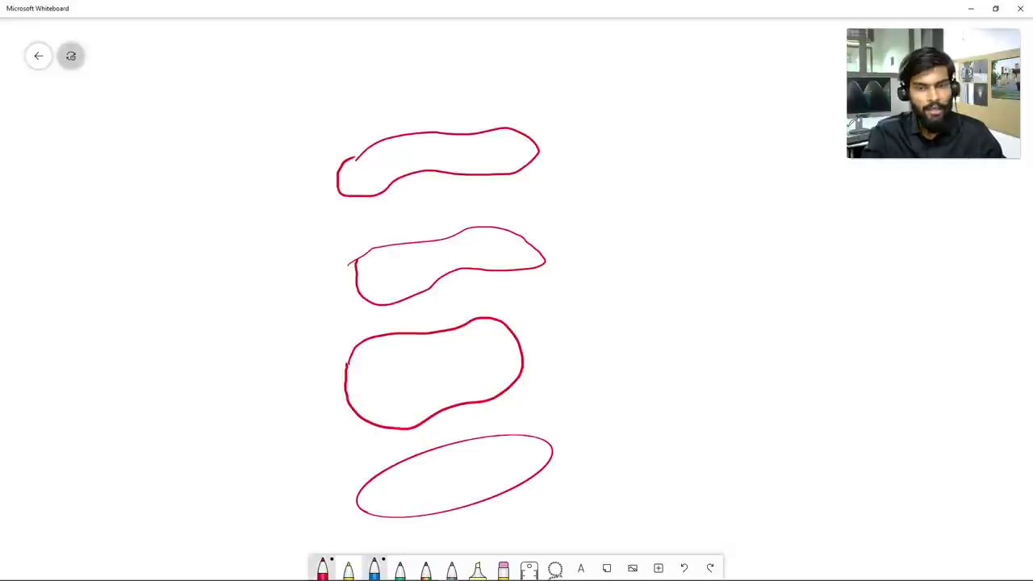
Draw smaller green outlines inside the upper three red outlines and connect both sides down to the lowest ellipse with green profile lines
click(399, 568)
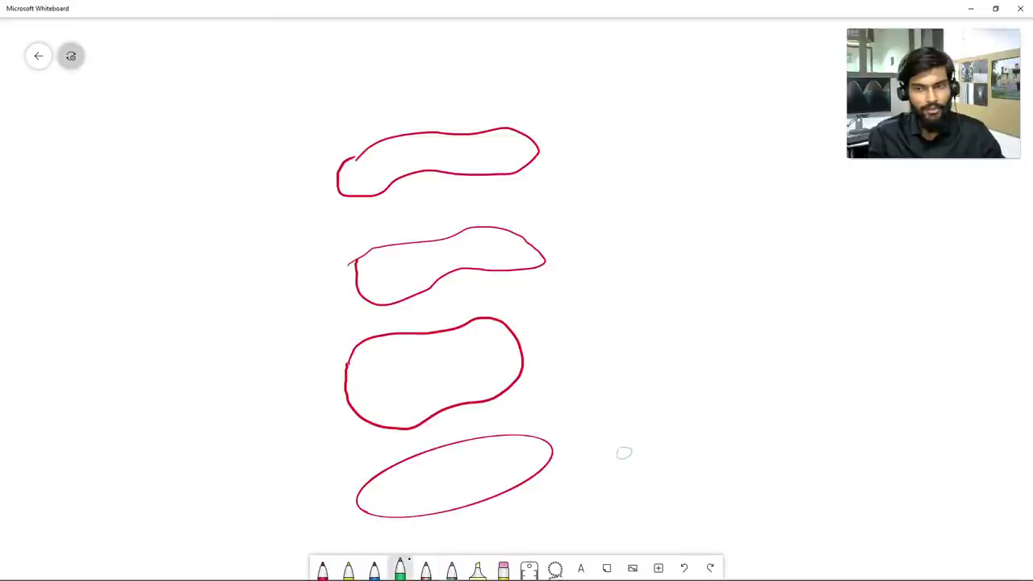
mouse_move(367, 359)
mouse_down()
mouse_move(496, 335)
mouse_move(506, 360)
mouse_move(376, 384)
mouse_up()
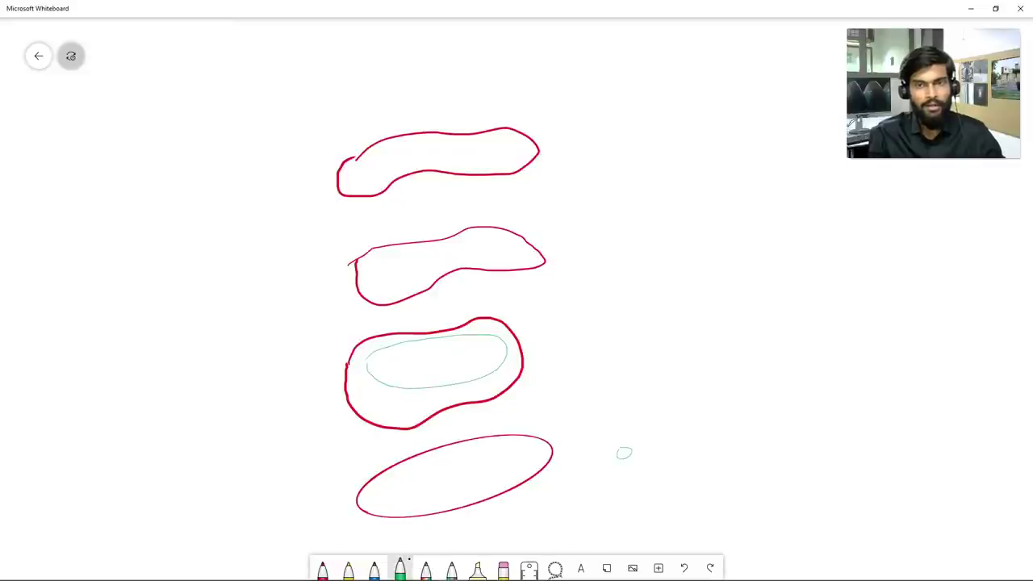
mouse_move(390, 259)
mouse_down()
mouse_move(500, 241)
mouse_move(385, 278)
mouse_up()
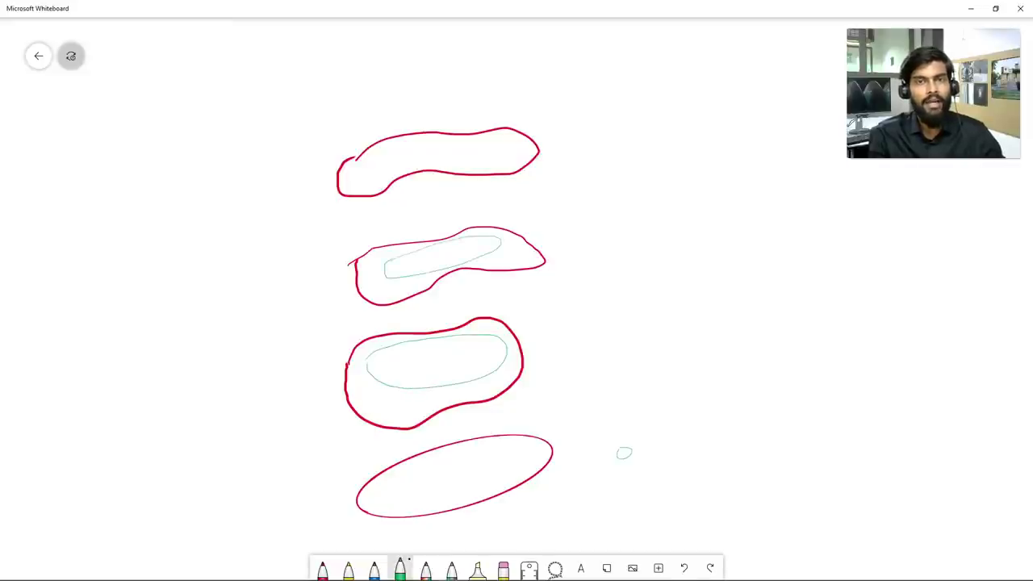
mouse_move(388, 149)
mouse_down()
mouse_move(460, 157)
mouse_move(377, 155)
mouse_up()
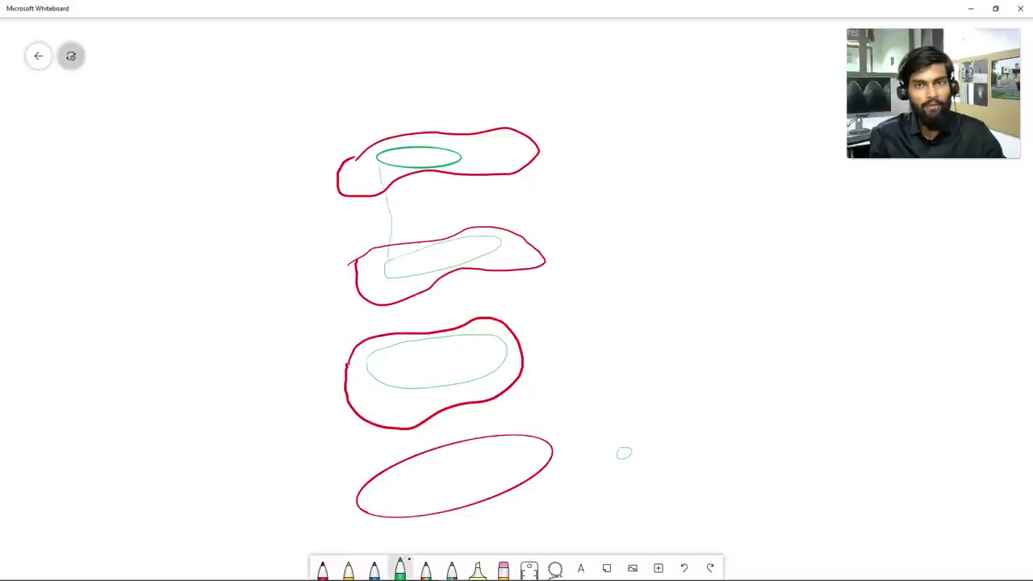
drag(388, 258, 363, 510)
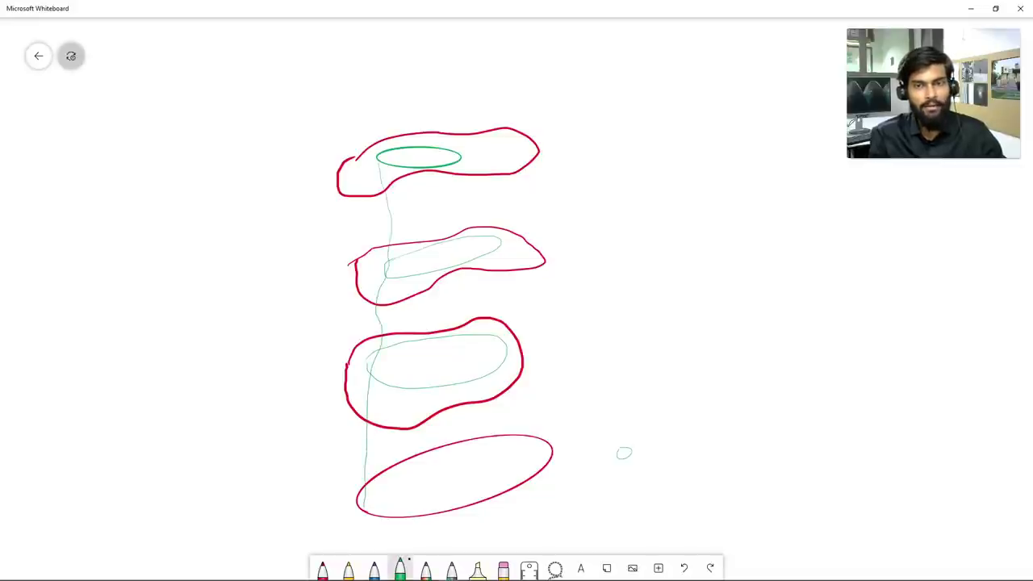
mouse_move(462, 167)
mouse_down()
mouse_move(500, 269)
mouse_move(507, 355)
mouse_move(553, 441)
mouse_up()
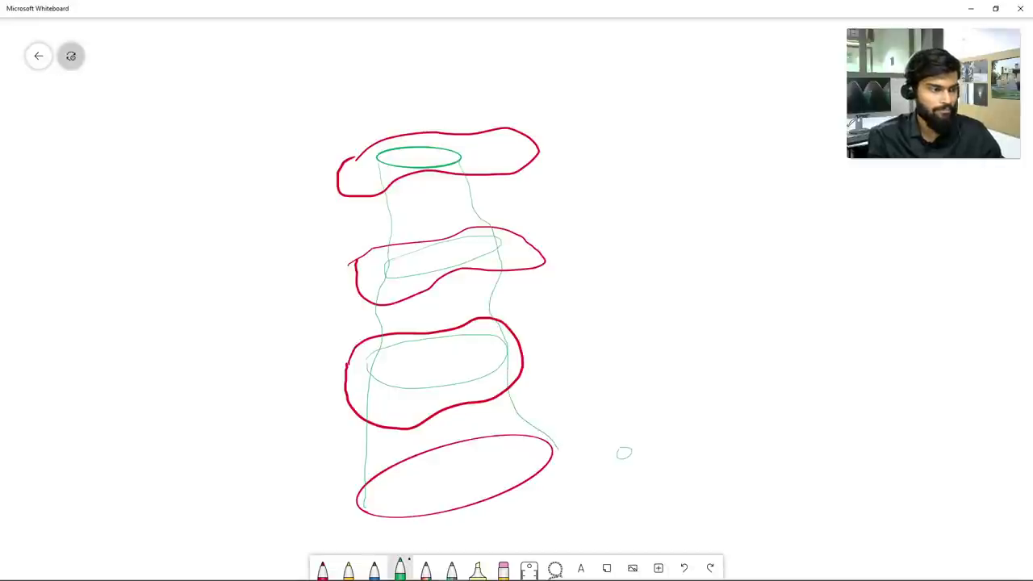
Handwrite the first two exercise notes in green beside the sketch: "Make curve" and "copy in Z axis multiple times"
mouse_move(653, 234)
mouse_down()
mouse_move(701, 206)
mouse_move(711, 216)
mouse_move(775, 198)
mouse_move(857, 200)
mouse_up()
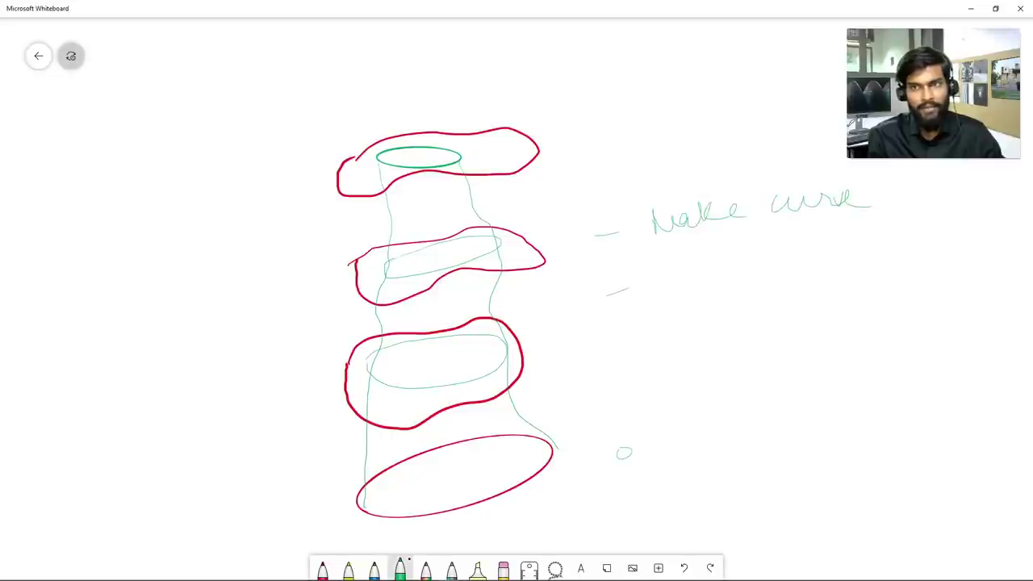
mouse_move(660, 269)
mouse_down()
mouse_move(695, 294)
mouse_move(694, 277)
mouse_move(743, 269)
mouse_move(734, 251)
mouse_move(821, 263)
mouse_move(806, 264)
mouse_move(908, 231)
mouse_up()
mouse_move(805, 295)
mouse_down()
mouse_move(816, 284)
mouse_move(860, 282)
mouse_move(880, 265)
mouse_move(907, 288)
mouse_move(936, 257)
mouse_move(1013, 247)
mouse_move(1022, 256)
mouse_up()
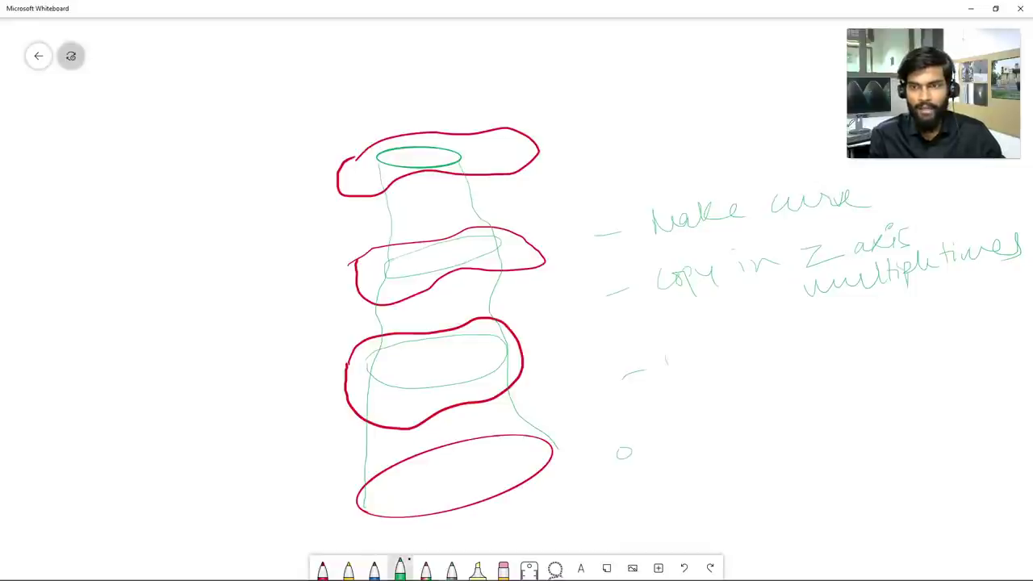
Handwrite the remaining two exercise notes in green below the others: "Scale the copied curves" and "Make a surface"
mouse_move(666, 361)
mouse_down()
mouse_move(720, 338)
mouse_move(747, 342)
mouse_move(666, 373)
mouse_up()
mouse_move(693, 355)
mouse_down()
mouse_move(716, 365)
mouse_move(816, 335)
mouse_move(863, 327)
mouse_up()
drag(768, 339, 800, 332)
mouse_move(900, 319)
mouse_down()
mouse_move(896, 333)
mouse_move(944, 317)
mouse_up()
drag(947, 312, 952, 324)
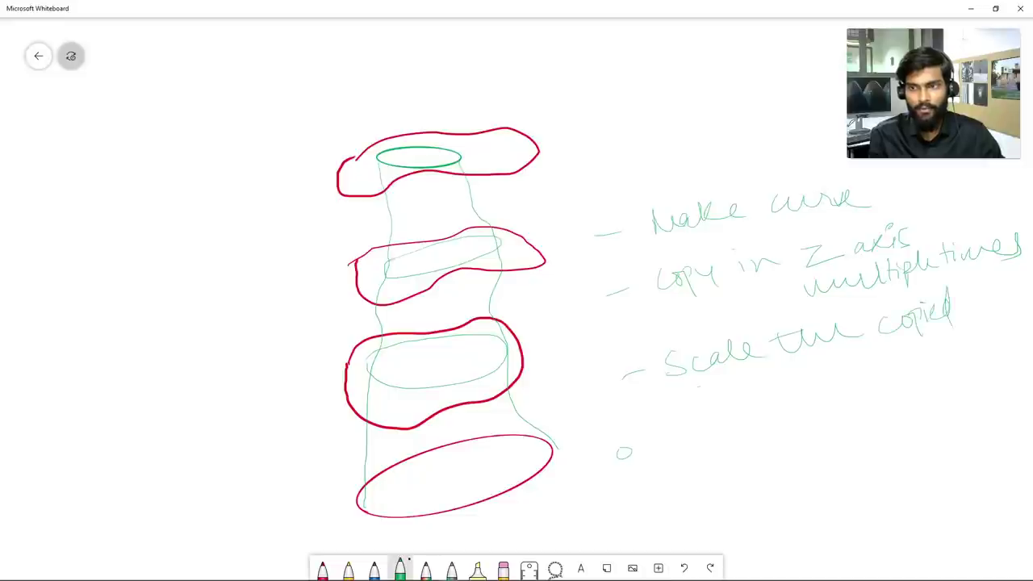
mouse_move(691, 391)
mouse_down()
mouse_move(765, 386)
mouse_move(793, 369)
mouse_move(789, 396)
mouse_up()
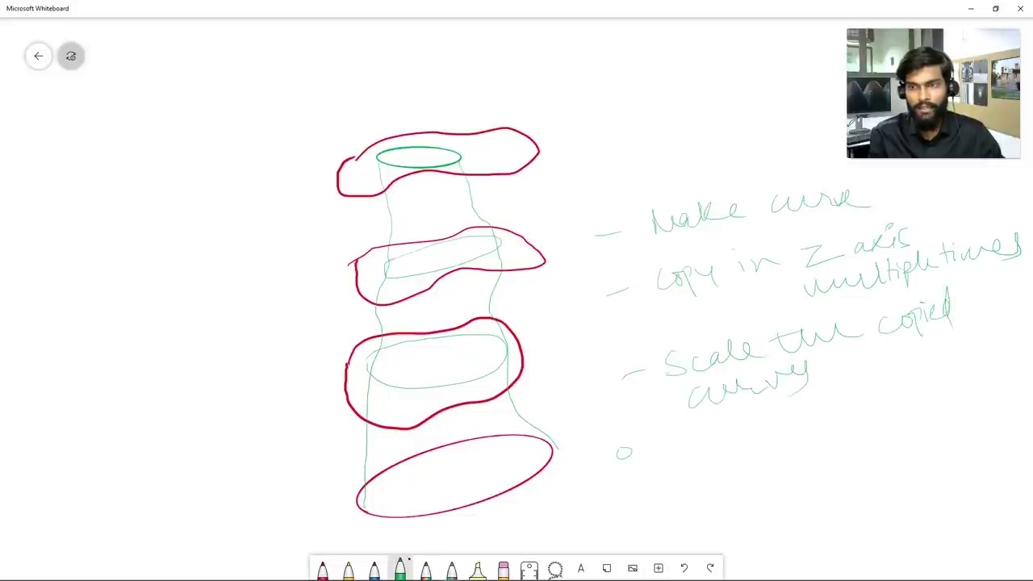
mouse_move(692, 457)
mouse_down()
mouse_move(863, 428)
mouse_move(925, 399)
mouse_move(932, 408)
mouse_move(954, 396)
mouse_move(986, 392)
mouse_up()
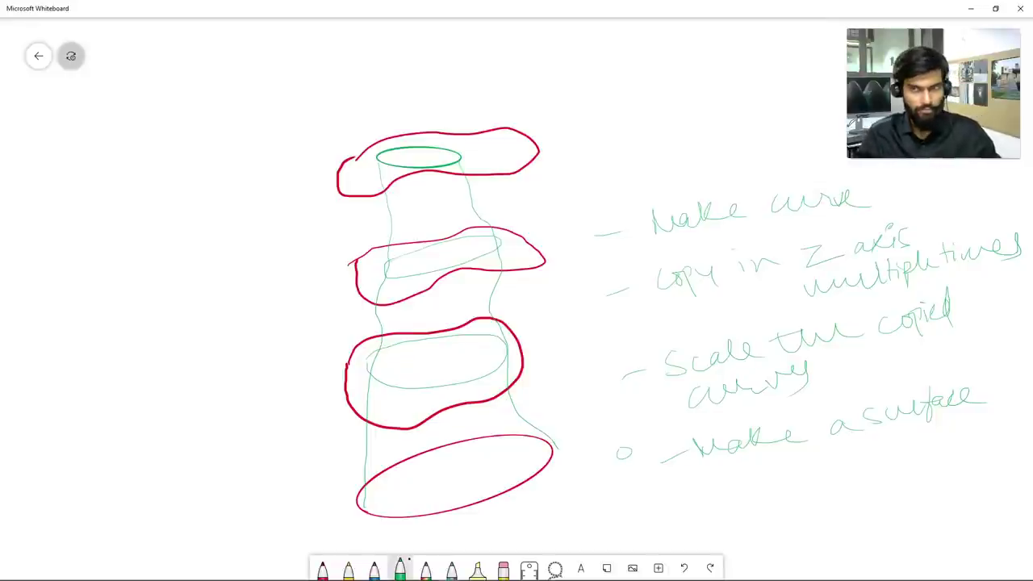
Switch from the whiteboard back to Rhino and Grasshopper with the referenced curve in view
ctrl+scroll(942, 249, up, 2)
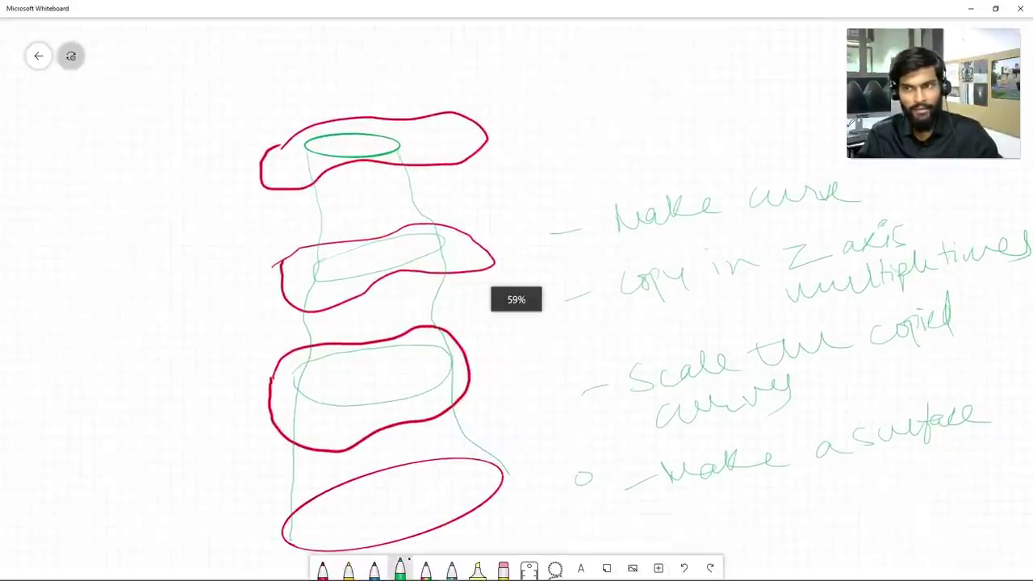
drag(286, 144, 1027, 544)
key(Escape)
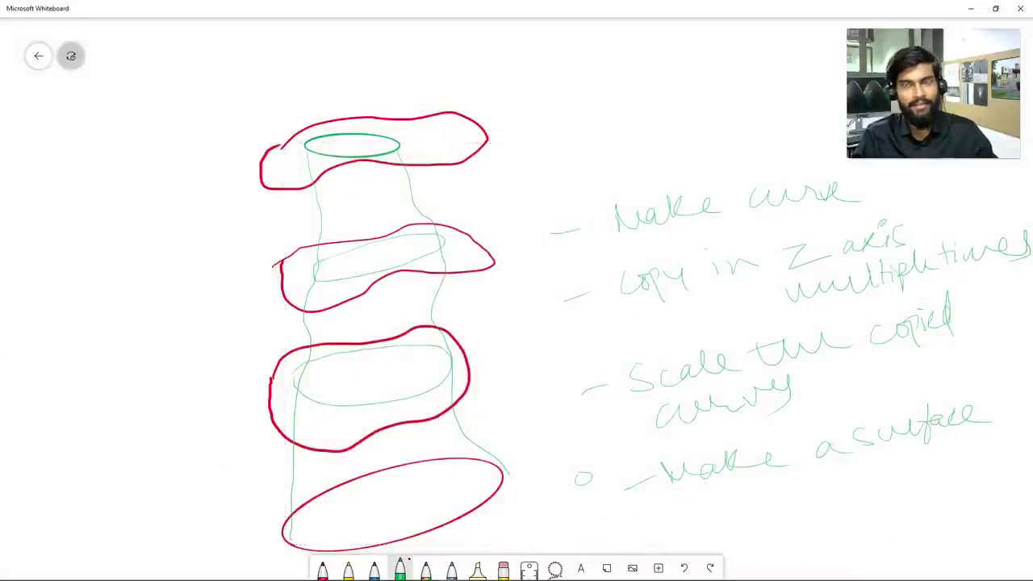
right_drag(564, 323, 435, 312)
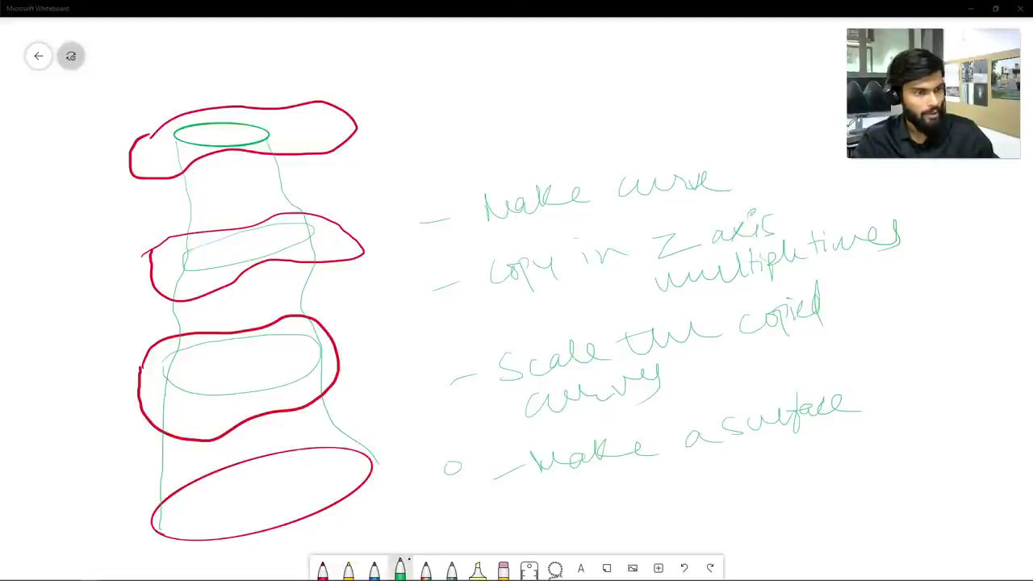
click(969, 8)
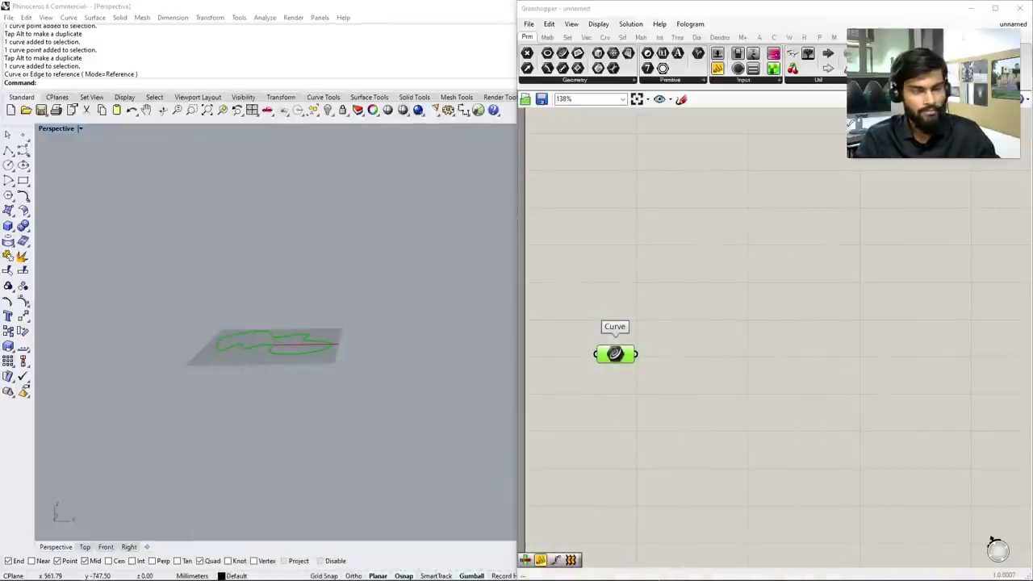
mouse_move(267, 347)
right_down()
mouse_move(275, 379)
mouse_move(282, 355)
right_up()
scroll(282, 355, up, 3)
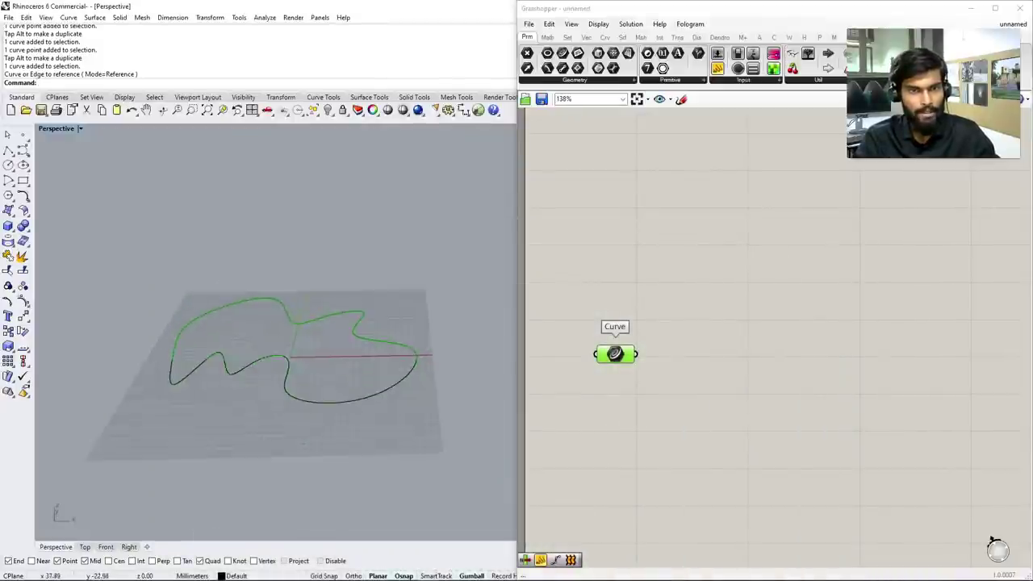
Reposition the Curve parameter, add a Move component beside it, and feed the curve into its Geometry input
click(581, 379)
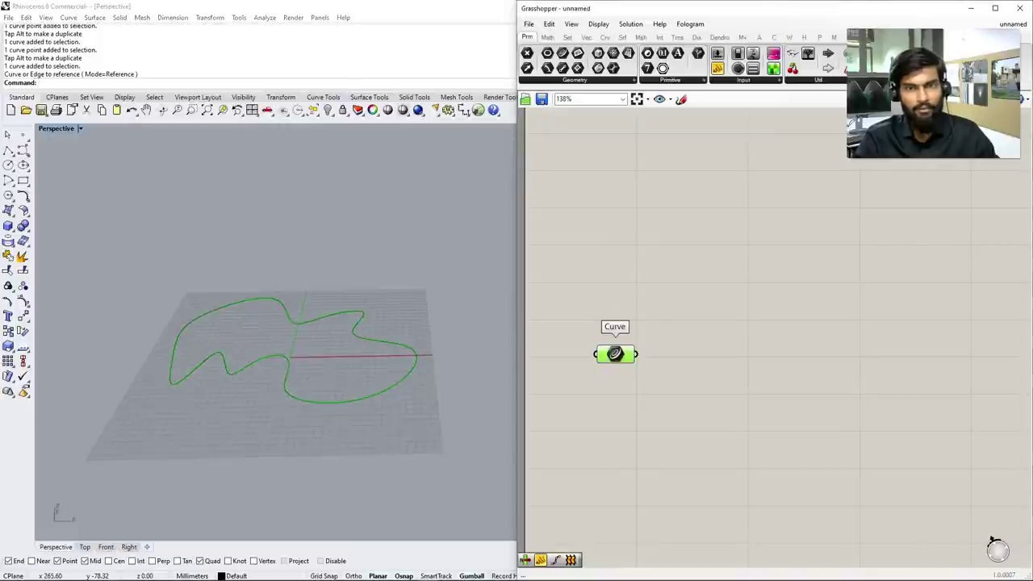
drag(615, 353, 641, 308)
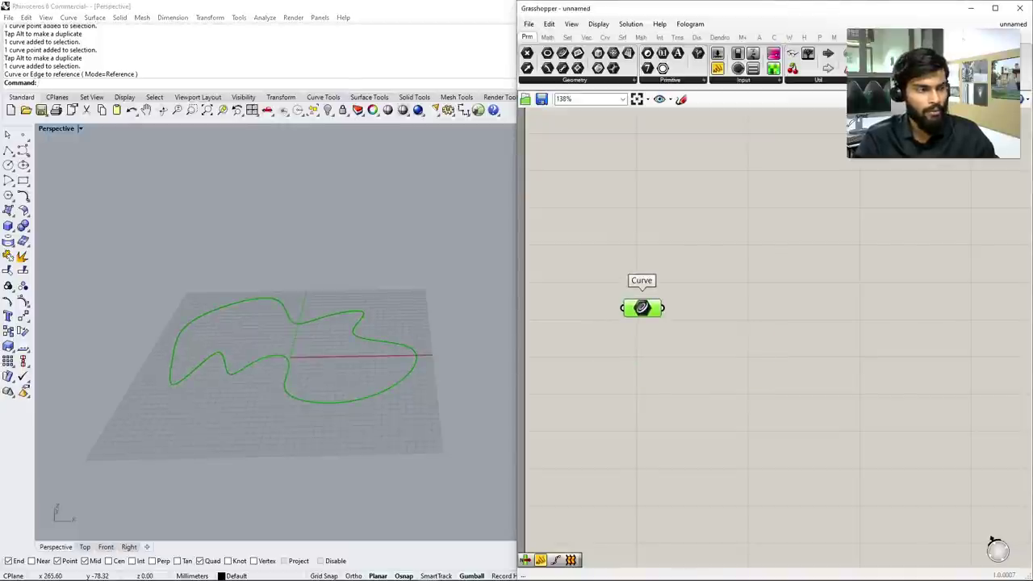
scroll(645, 306, down, 2)
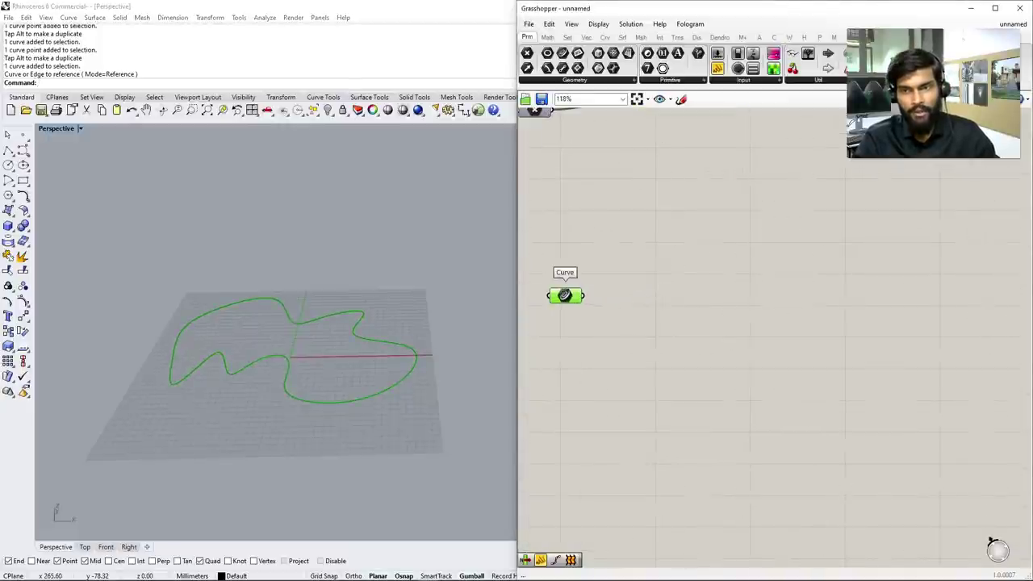
double_click(698, 313)
text(move)
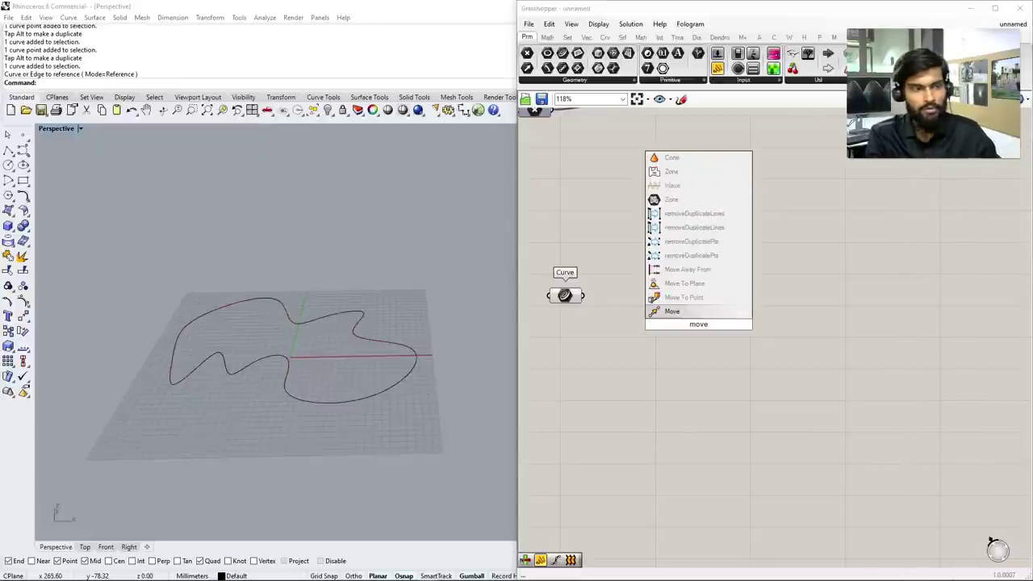
key(Return)
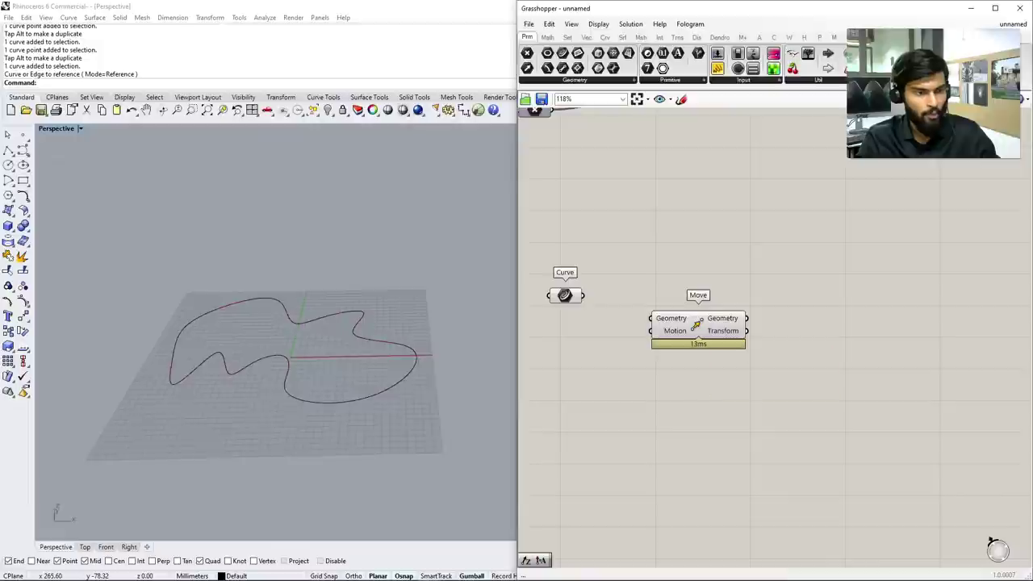
scroll(609, 331, up, 2)
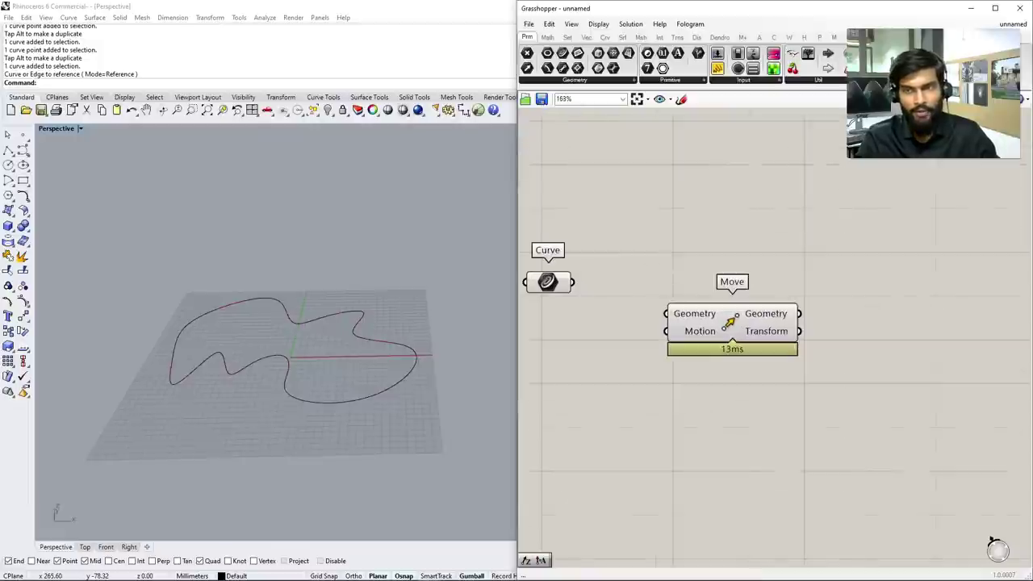
drag(571, 281, 858, 335)
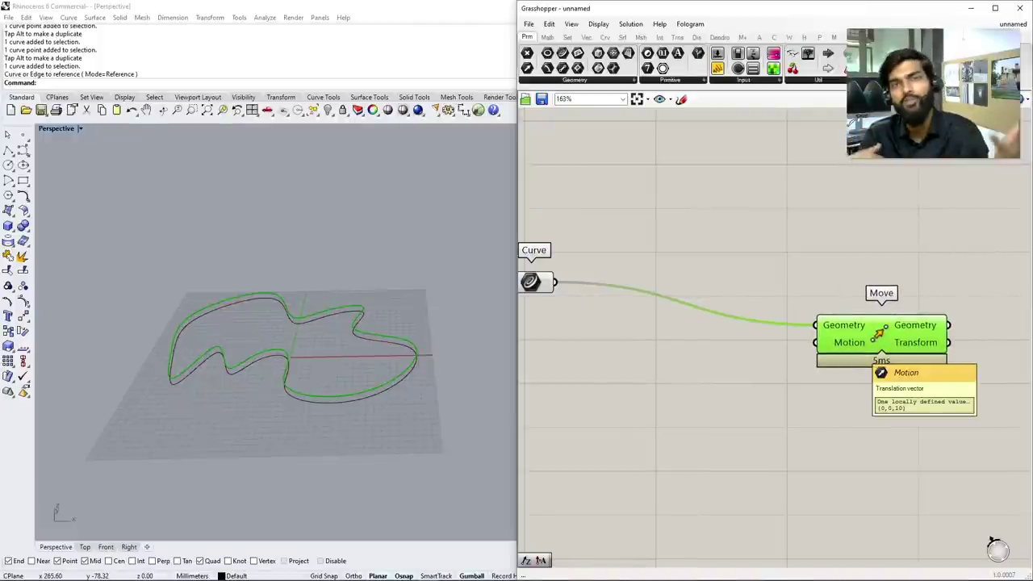
Add a Unit Z component below the wire and connect its unit vector to the Motion input of Move
scroll(817, 380, down, 1)
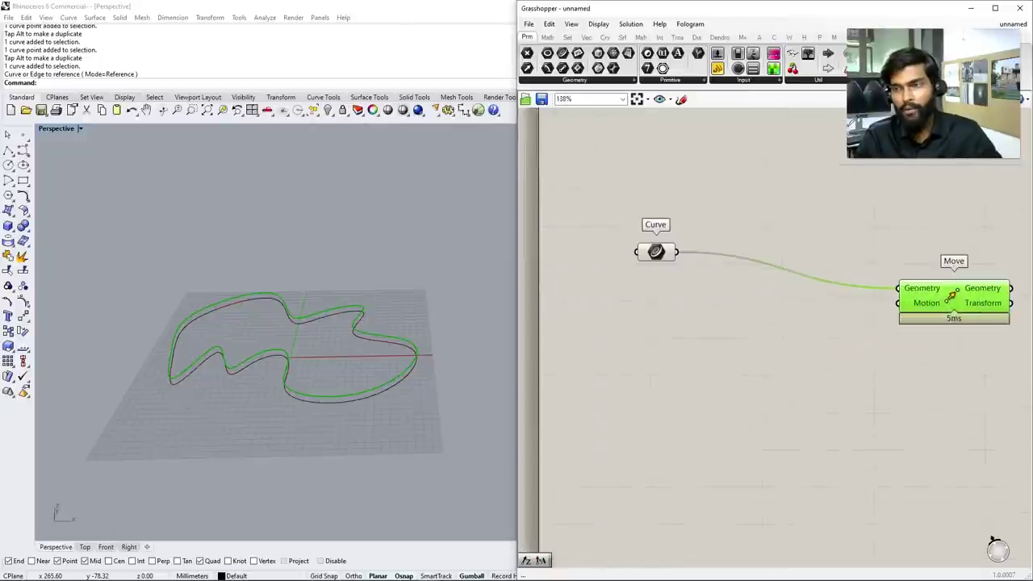
double_click(817, 379)
text(z)
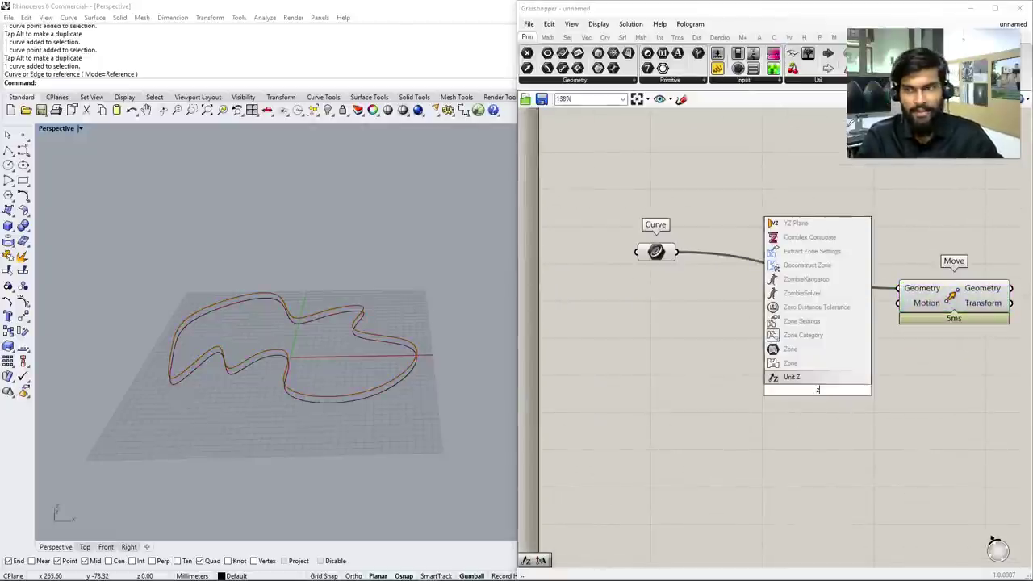
click(807, 376)
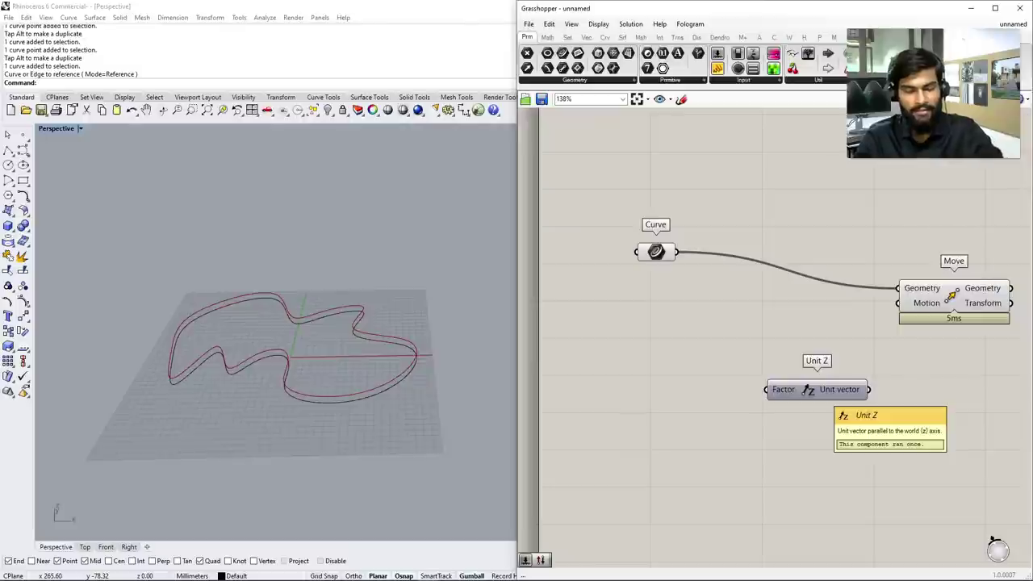
drag(808, 389, 813, 367)
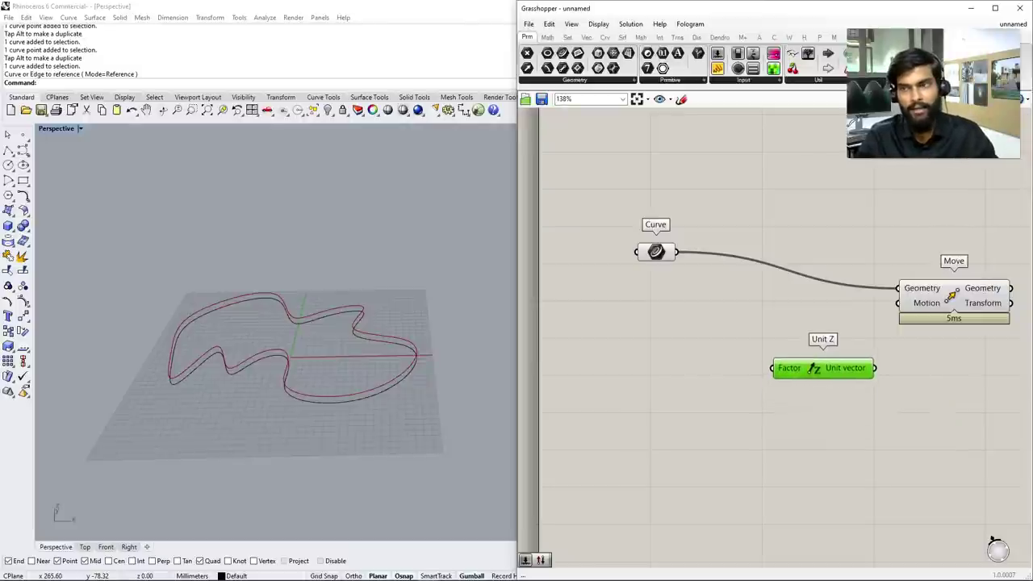
drag(875, 368, 897, 302)
scroll(775, 338, up, 2)
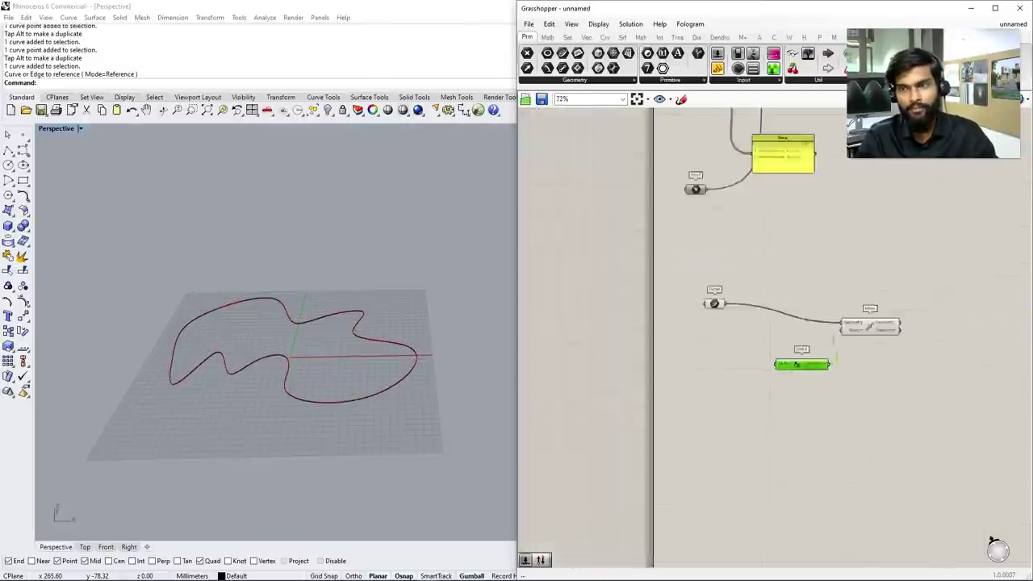
double_click(693, 383)
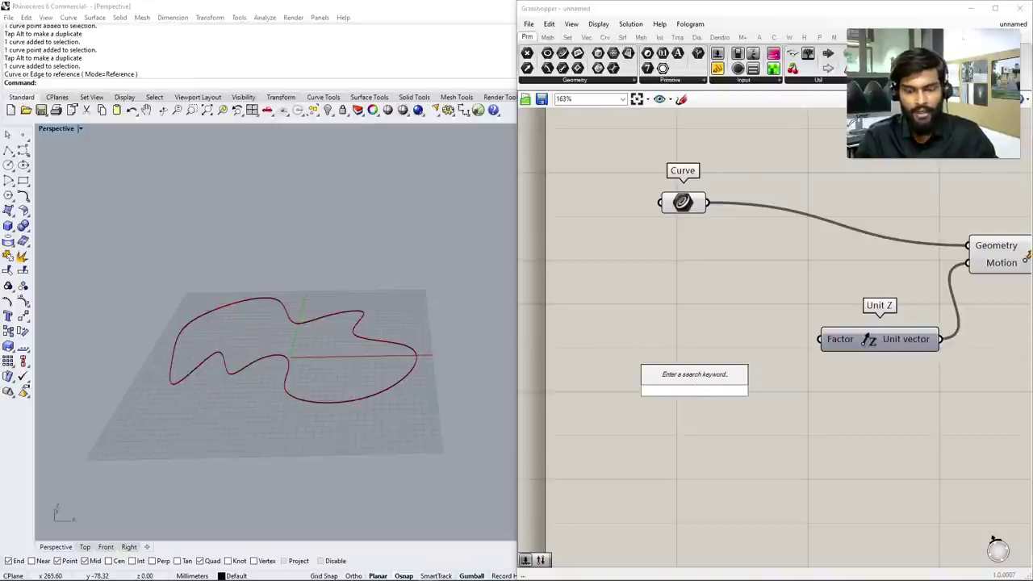
text(15)
key(Return)
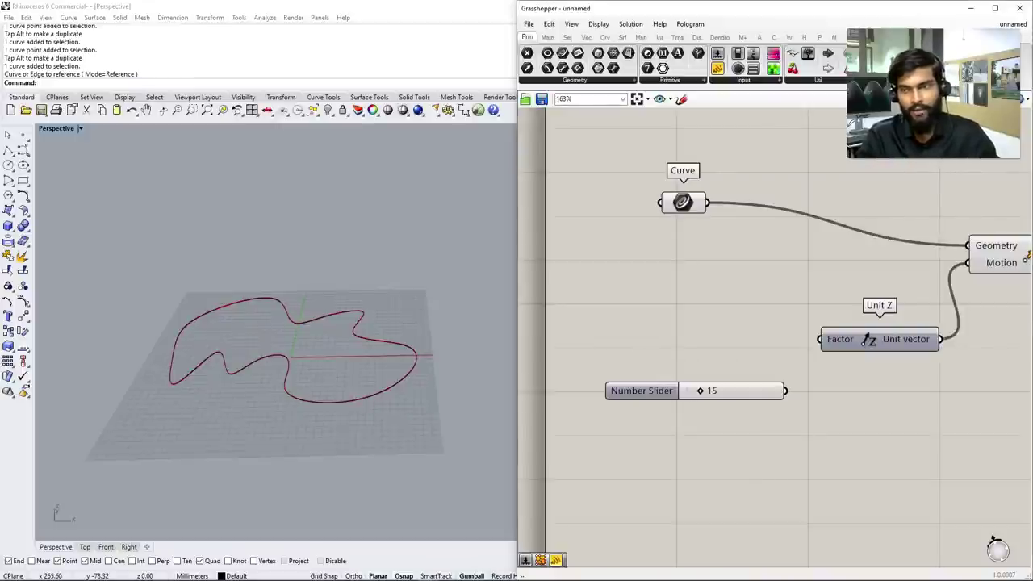
click(641, 391)
key(Delete)
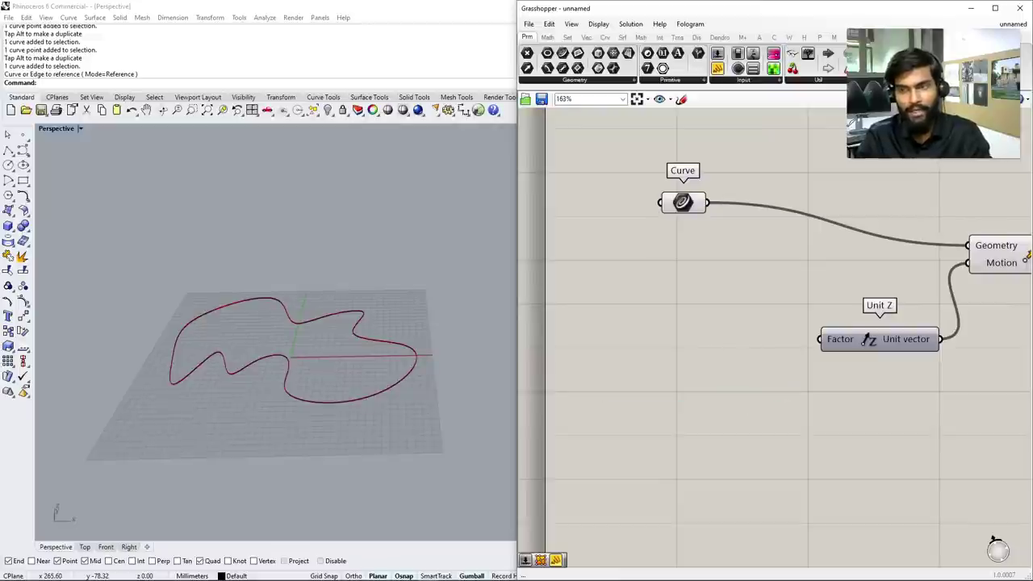
Add a number slider below the curve wire, set it to 17, and connect it to the Factor input of Unit Z
double_click(700, 391)
text(15)
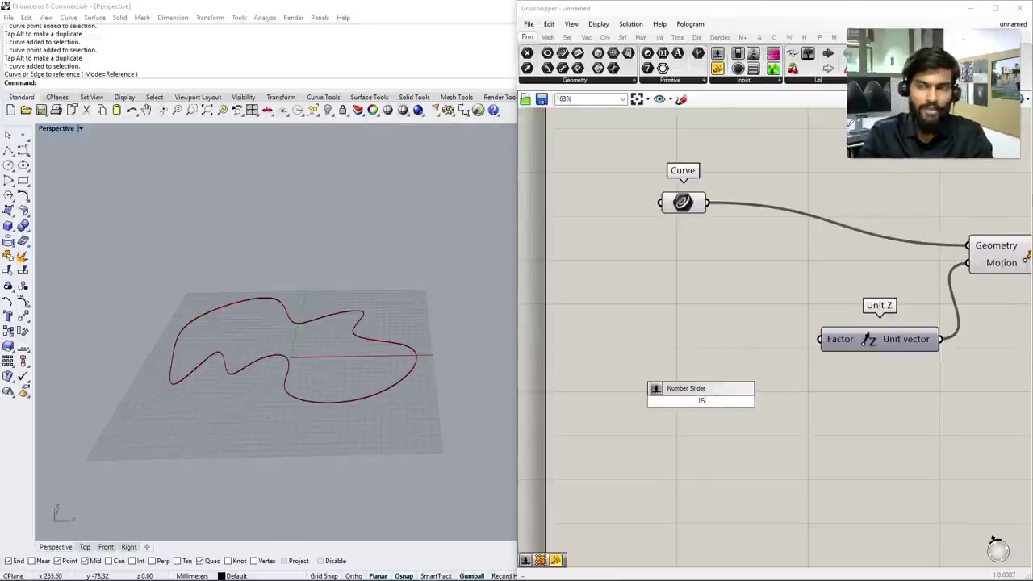
key(Return)
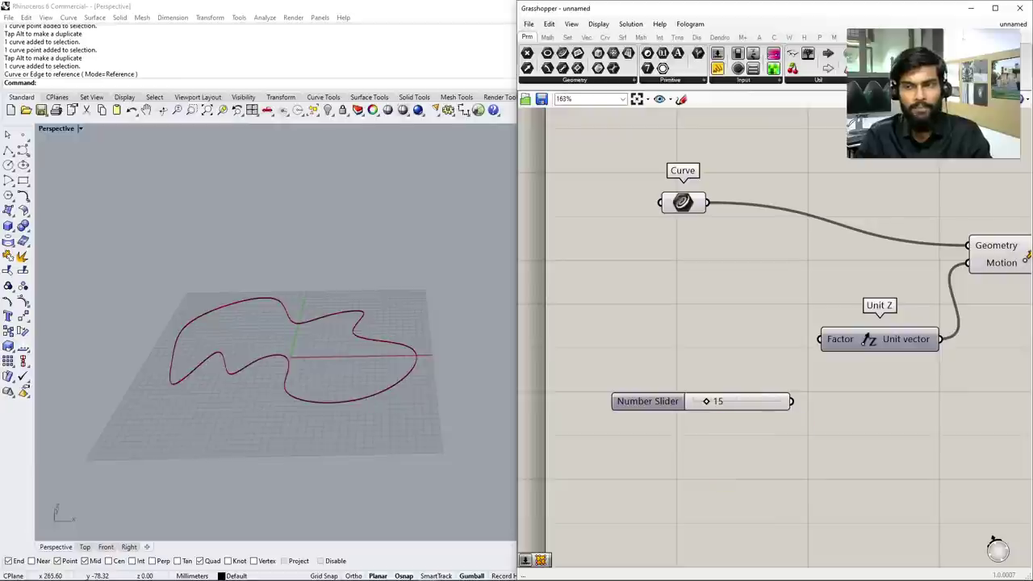
mouse_move(696, 394)
mouse_down()
mouse_move(731, 394)
mouse_move(697, 395)
mouse_up()
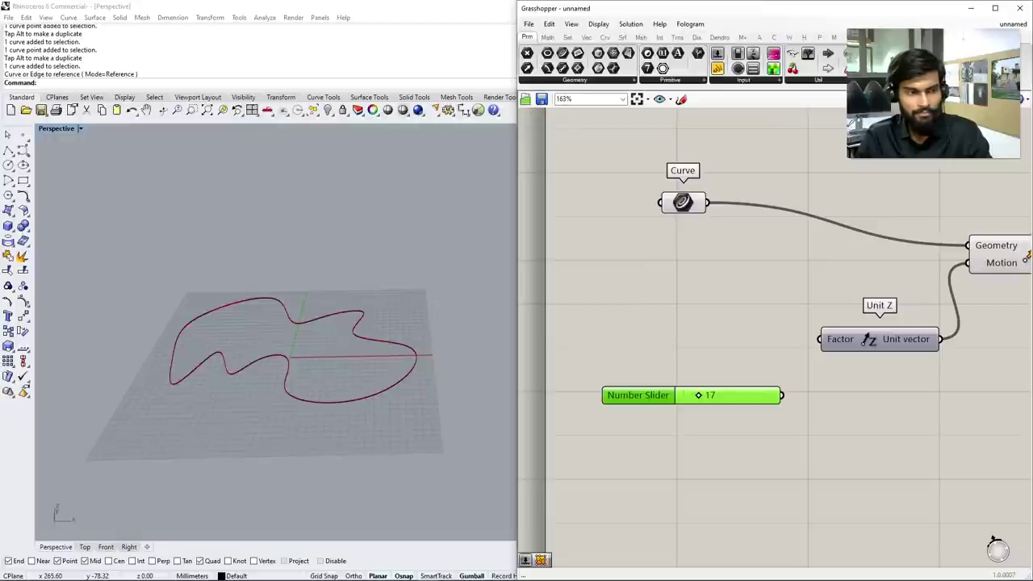
drag(781, 394, 820, 339)
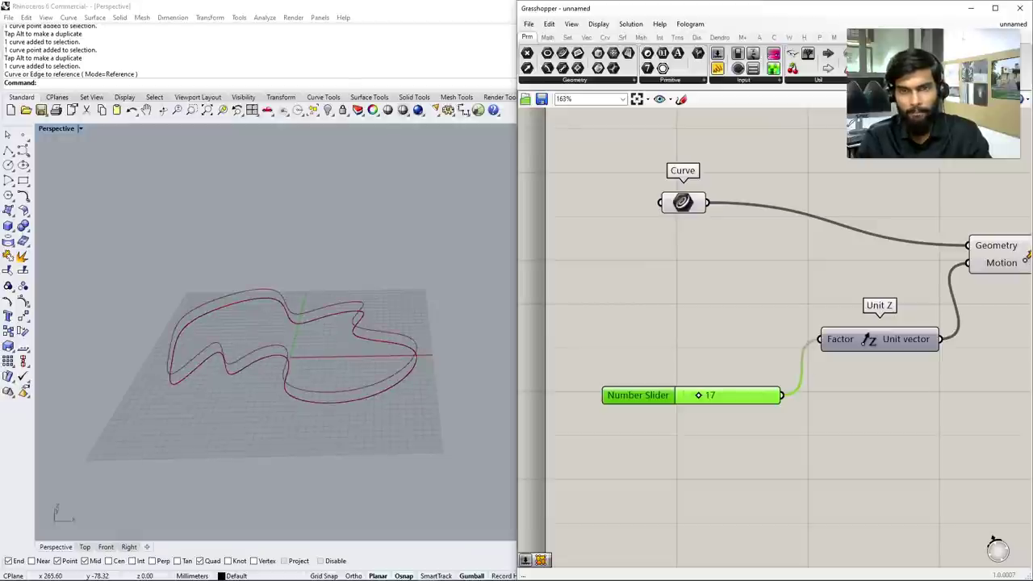
Raise the Unit Z factor slider to 56 so the moved curve sits higher above the original
right_drag(266, 363, 266, 314)
scroll(676, 400, up, 2)
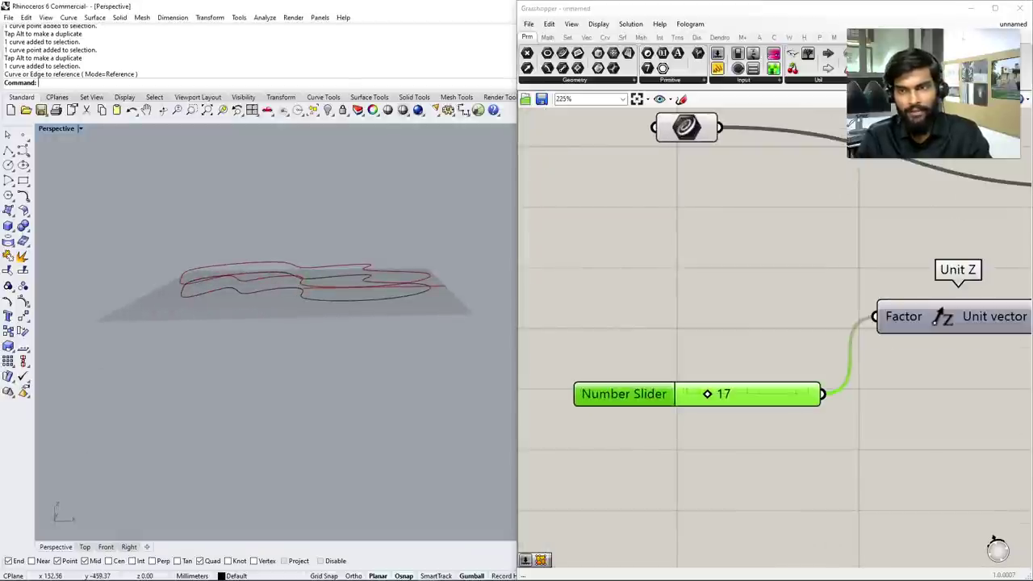
drag(705, 394, 755, 394)
right_drag(290, 363, 290, 323)
scroll(710, 306, down, 3)
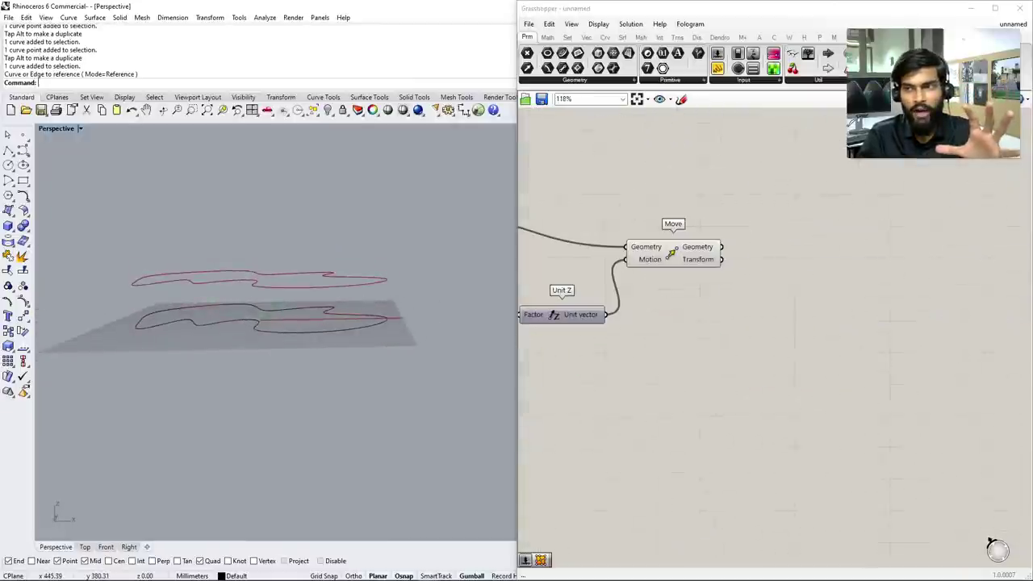
Examine which viewport curves belong to the Move and Curve components by highlighting each component in turn
right_drag(831, 307, 556, 315)
right_drag(726, 387, 745, 400)
scroll(726, 363, down, 2)
right_drag(283, 338, 274, 323)
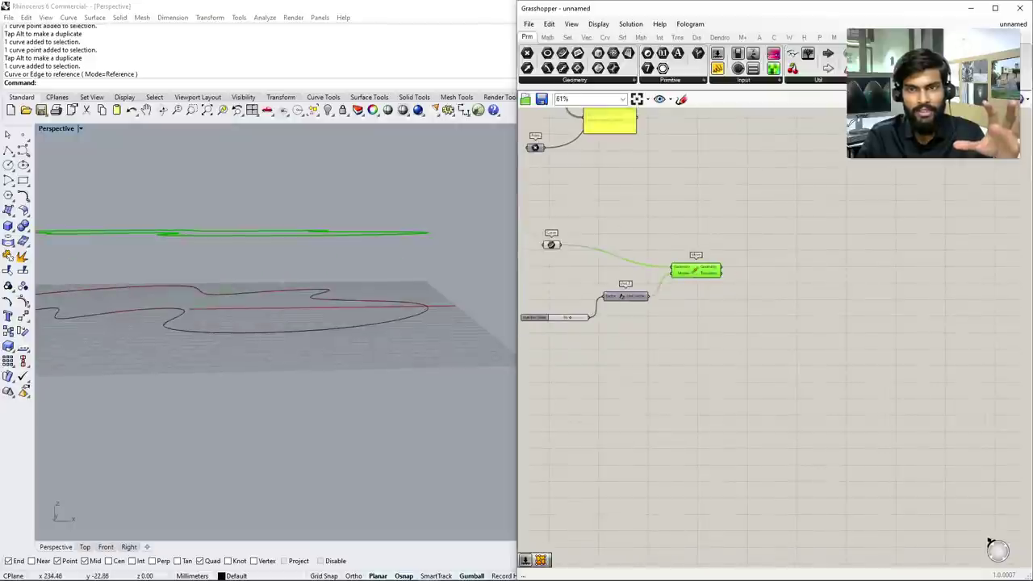
right_drag(726, 387, 774, 392)
click(540, 240)
right_drag(282, 339, 275, 307)
scroll(274, 339, down, 3)
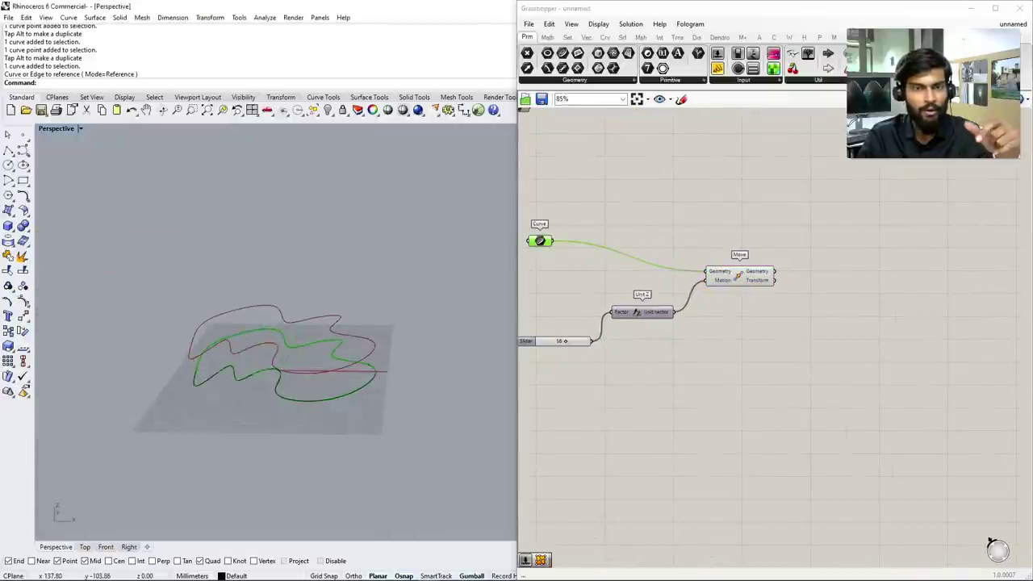
mouse_move(283, 347)
right_down()
mouse_move(278, 307)
mouse_move(279, 355)
right_up()
click(767, 419)
scroll(766, 419, up, 3)
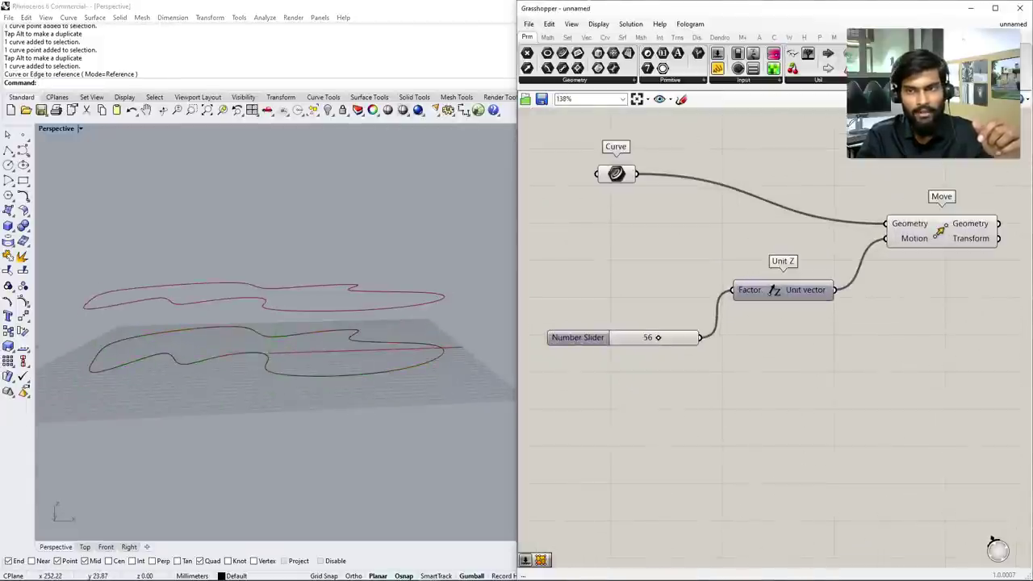
Replace the factor slider with a new number slider set to 125 and connect it to the Factor input of Unit Z
drag(657, 337, 635, 337)
click(578, 338)
key(Delete)
double_click(621, 355)
text(125)
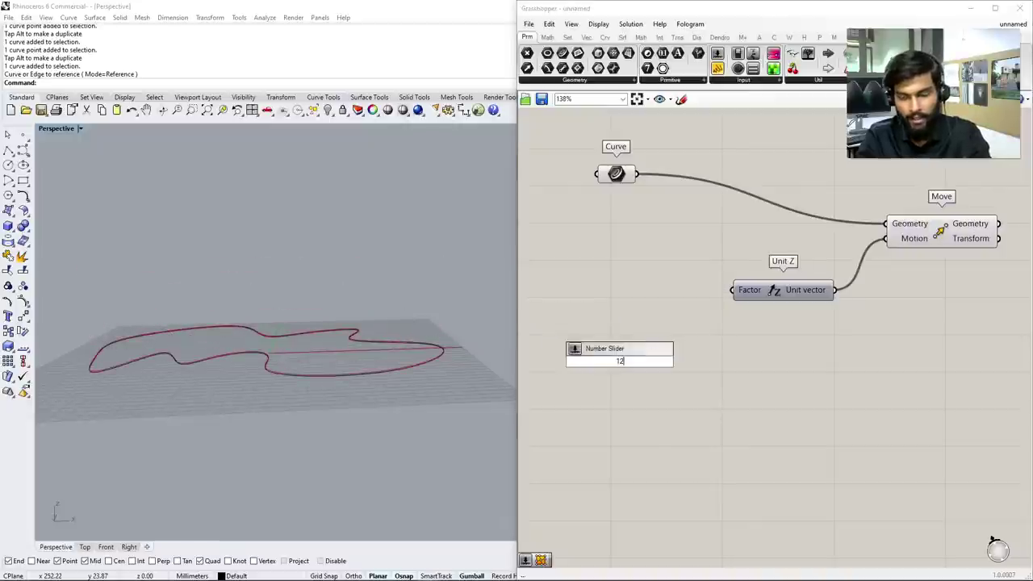
key(Return)
drag(697, 360, 733, 289)
Set the new factor slider to 137 and reposition it closer to Unit Z
right_drag(274, 452, 307, 387)
scroll(247, 407, up, 2)
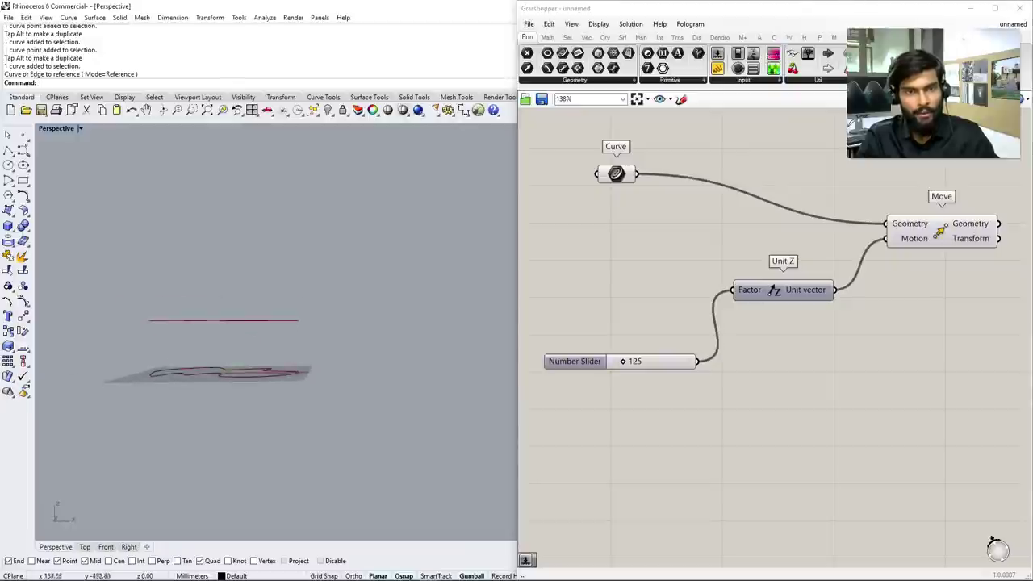
scroll(545, 338, up, 1)
drag(635, 365, 637, 365)
right_drag(307, 388, 307, 452)
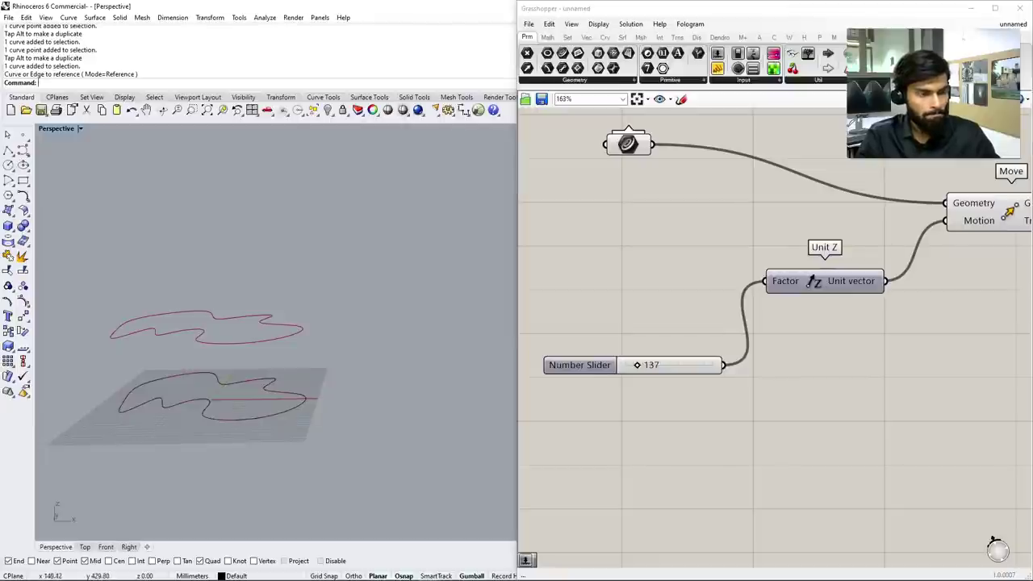
click(579, 365)
drag(584, 352, 591, 282)
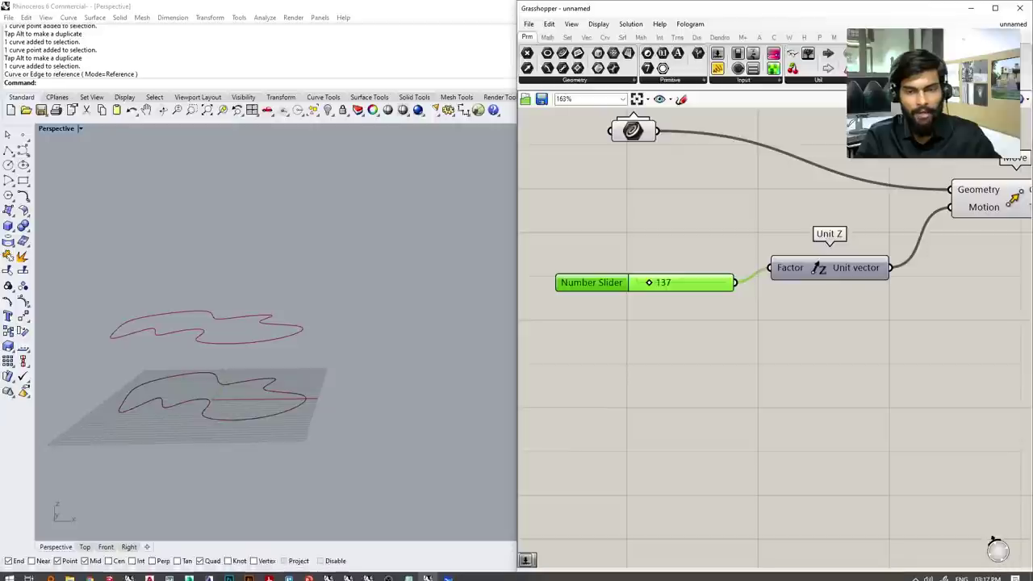
Review the stacked-curve sketch and notes on the whiteboard, and return to Rhino and Grasshopper
click(448, 573)
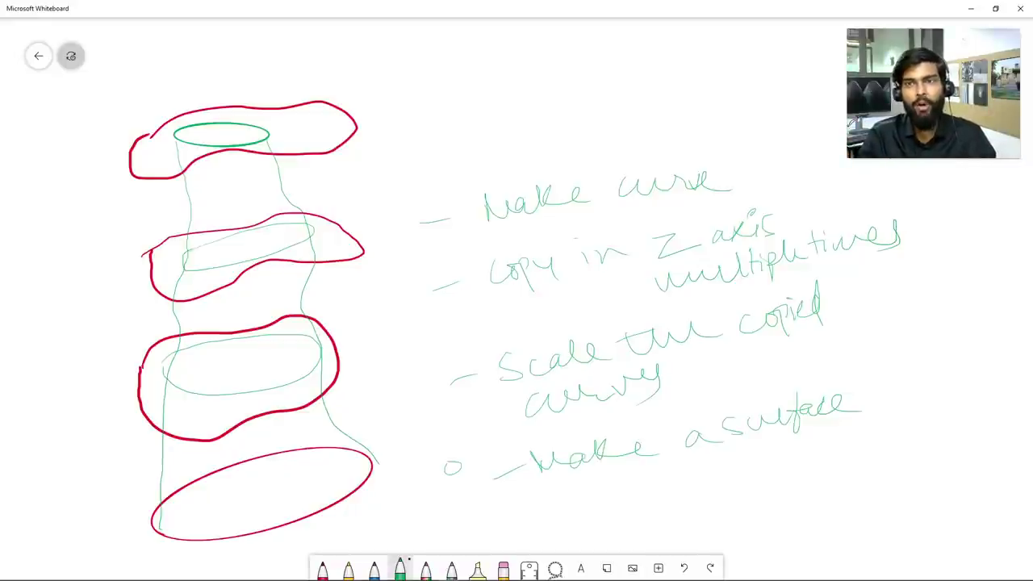
click(970, 8)
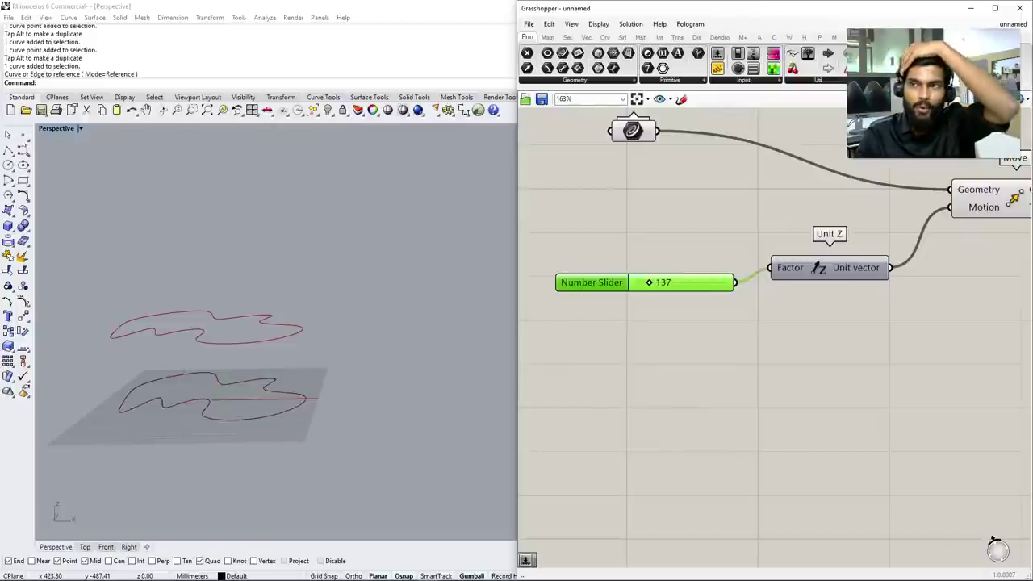
scroll(541, 343, down, 3)
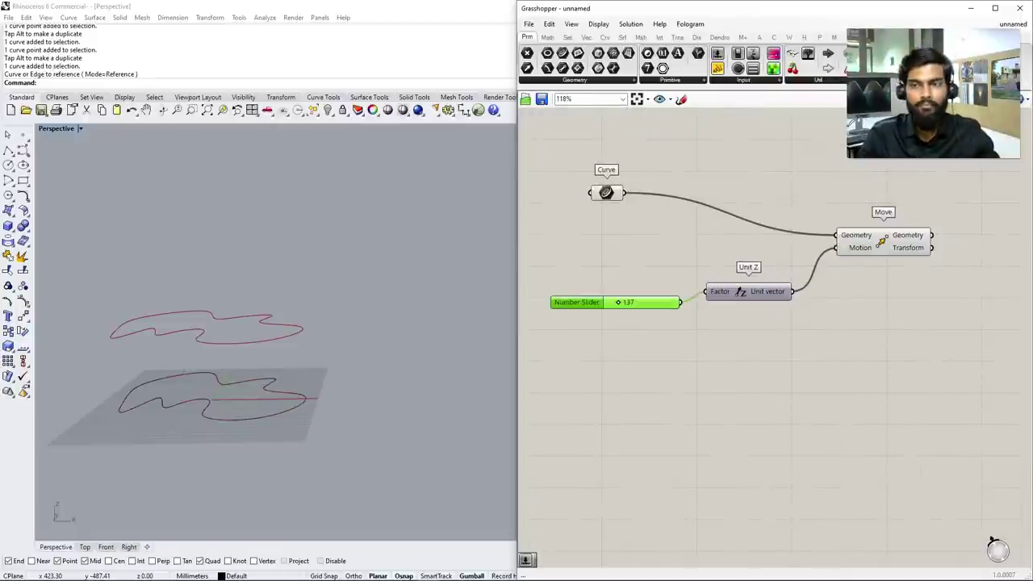
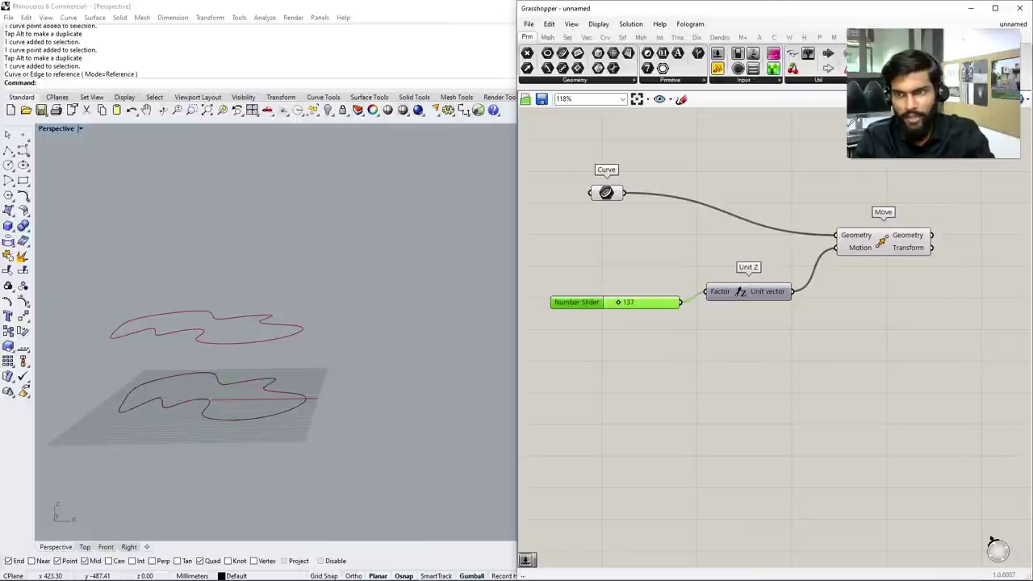
Delete the factor slider and add a Series component in its place below Unit Z
key(Delete)
double_click(643, 355)
text(ser)
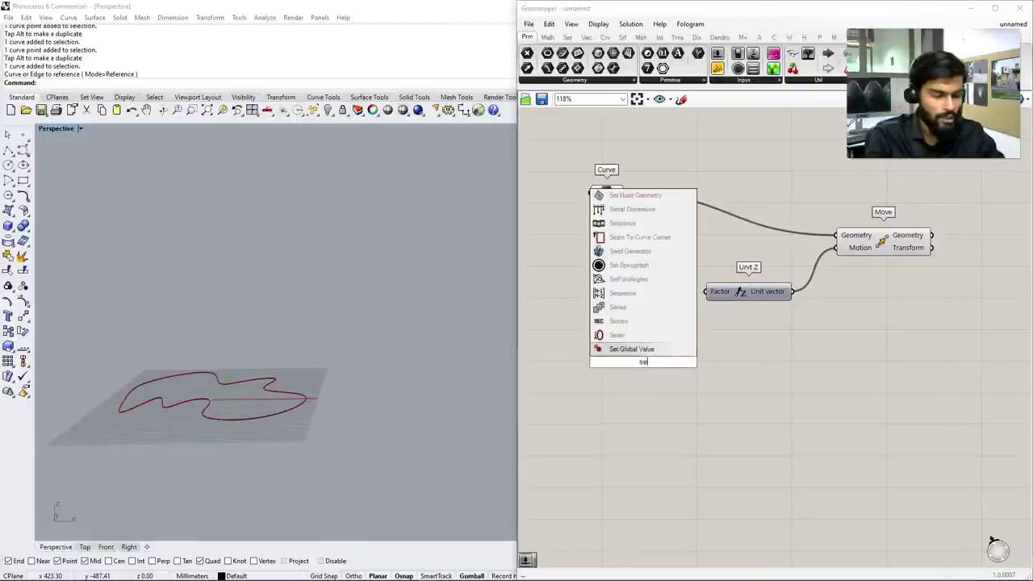
text(ies)
key(Return)
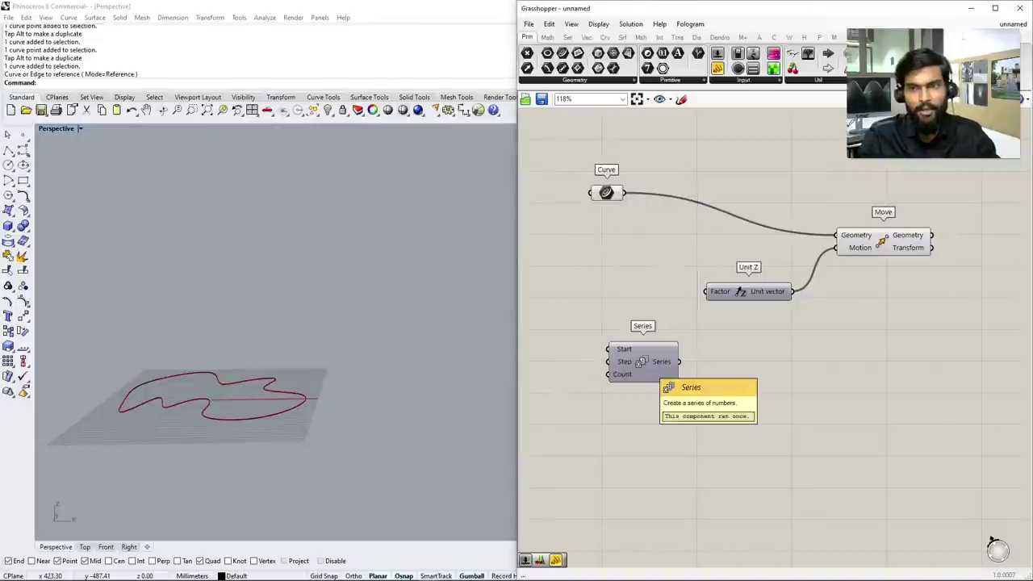
Move the Series, Unit Z and Move components together farther from the Curve parameter to make room for sliders
click(645, 363)
scroll(693, 339, down, 4)
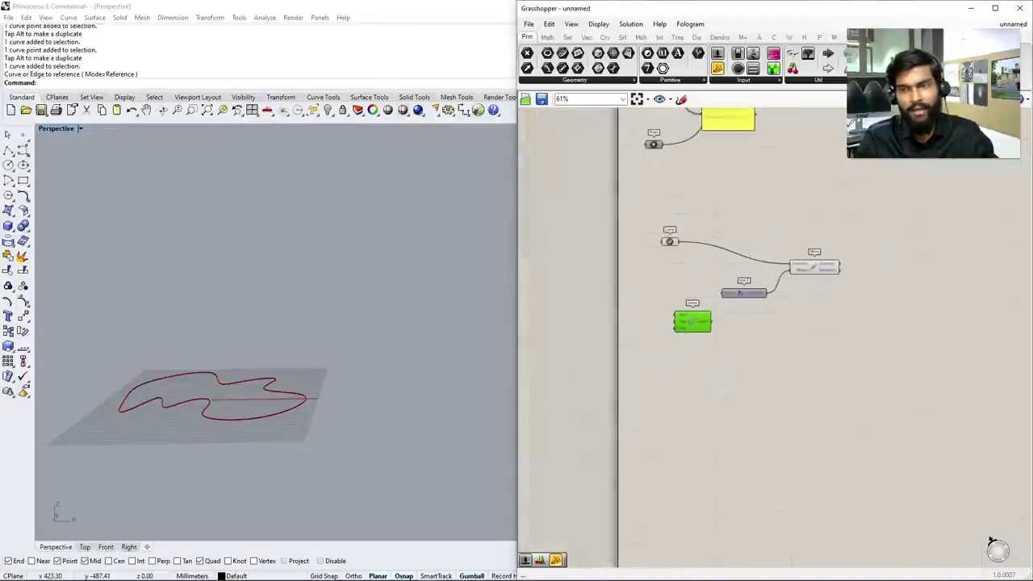
drag(681, 223, 882, 399)
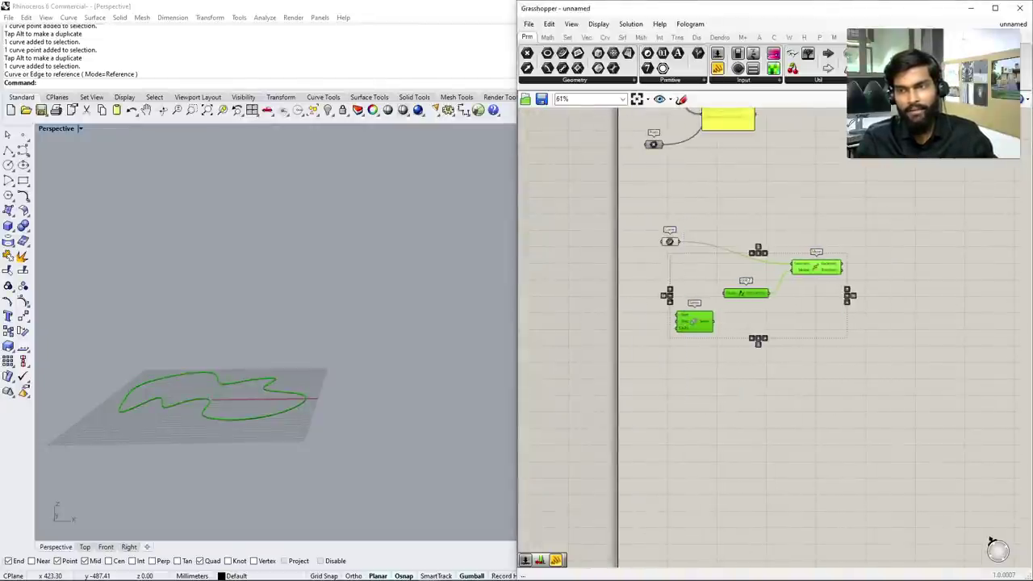
drag(691, 321, 771, 310)
click(807, 380)
scroll(807, 290, up, 5)
right_drag(726, 363, 820, 334)
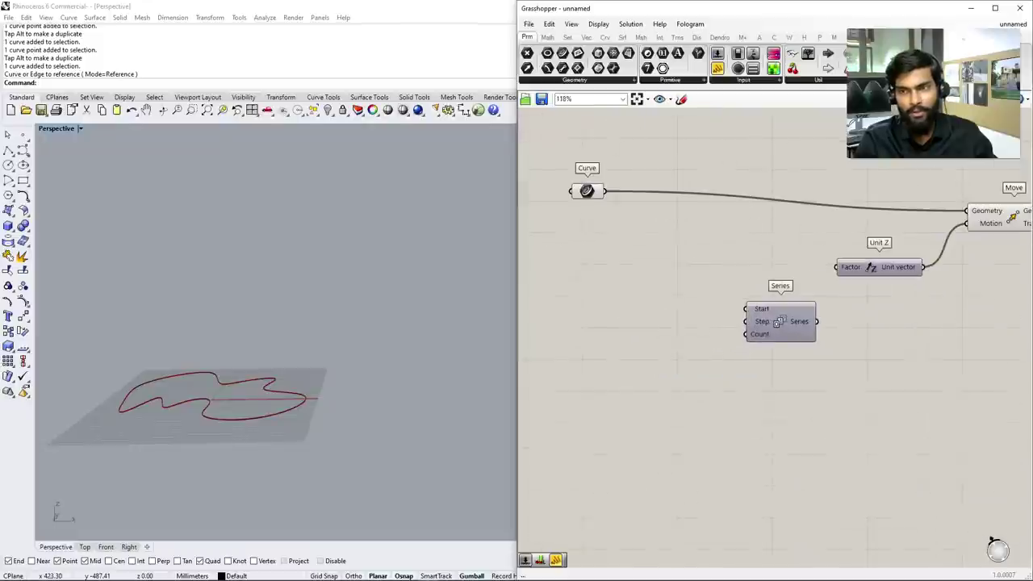
Add a number slider set to 0 beside Series and connect it to the Start input
double_click(643, 300)
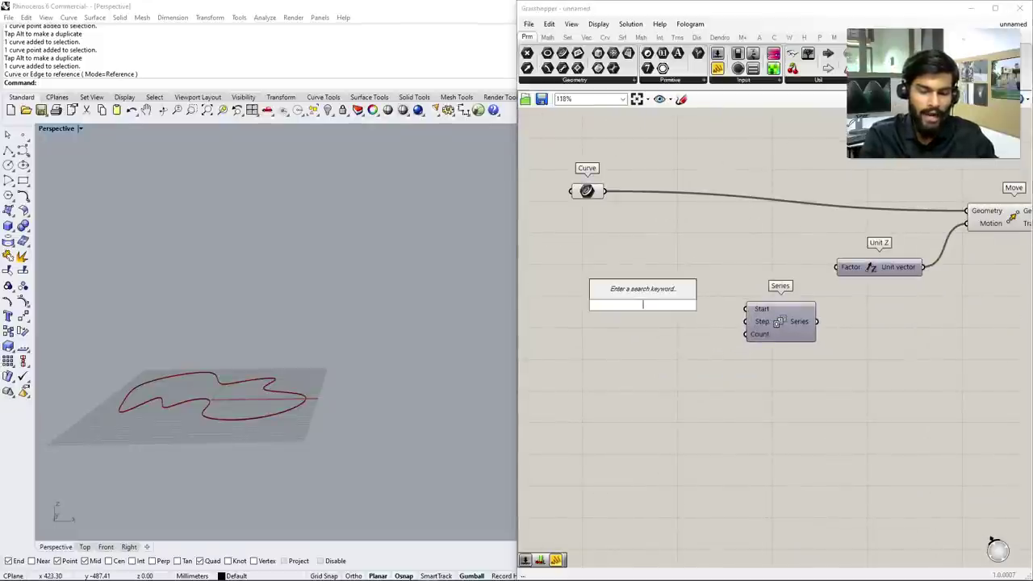
text(0)
key(Return)
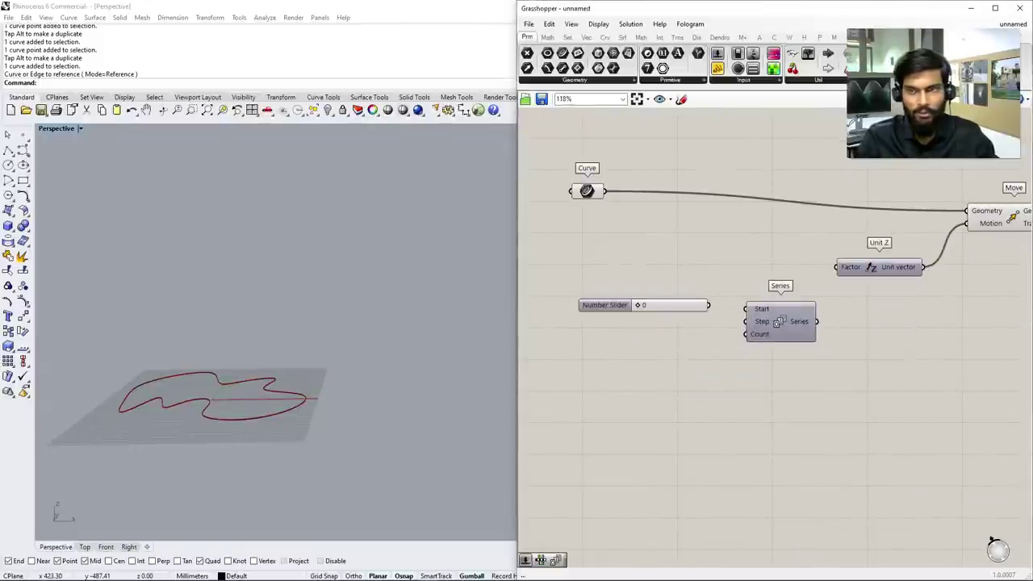
drag(708, 305, 745, 308)
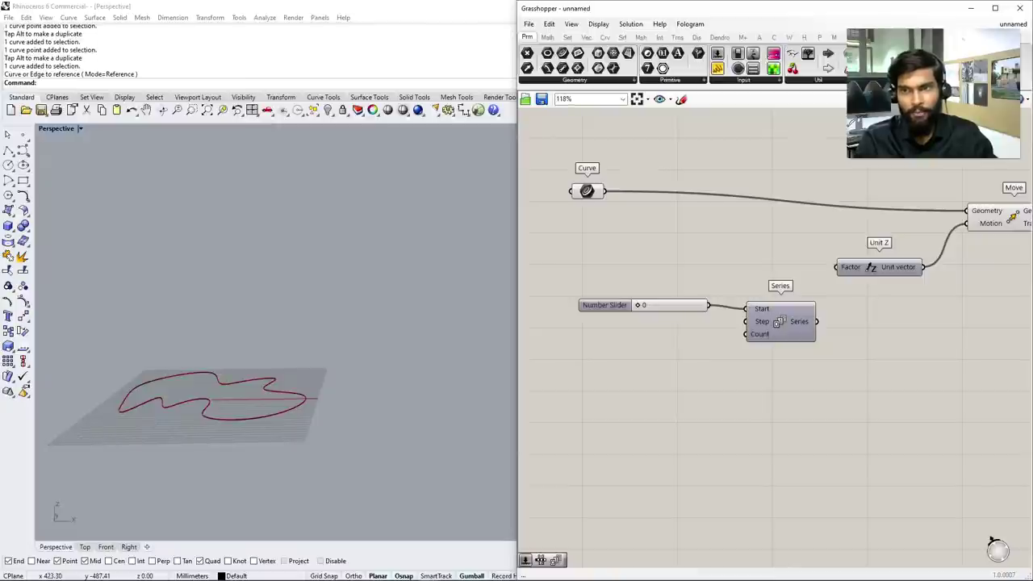
Add a number slider set to 125, connect it to the Step input of Series, and align it under the Start slider
double_click(628, 334)
text(125)
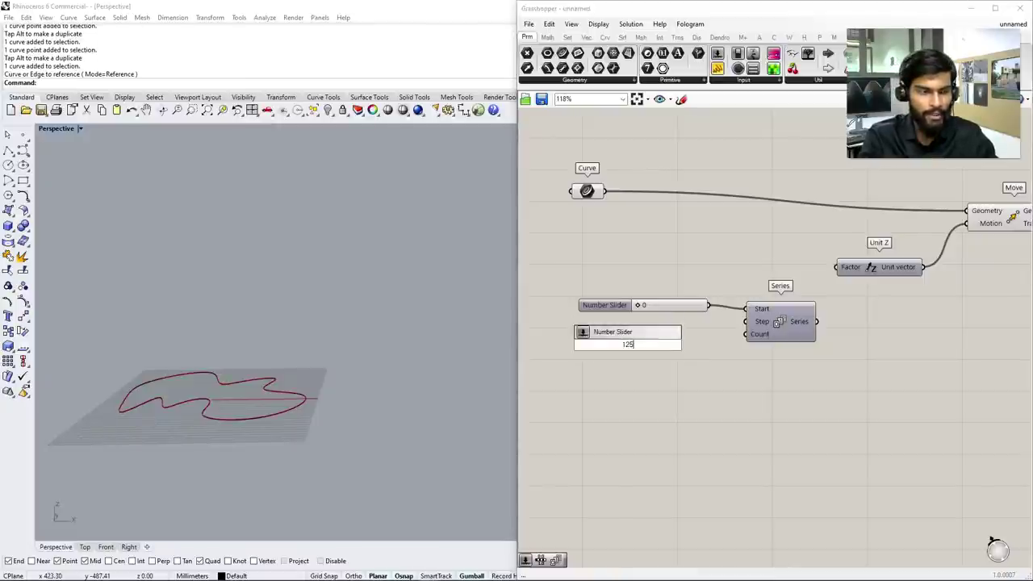
key(Return)
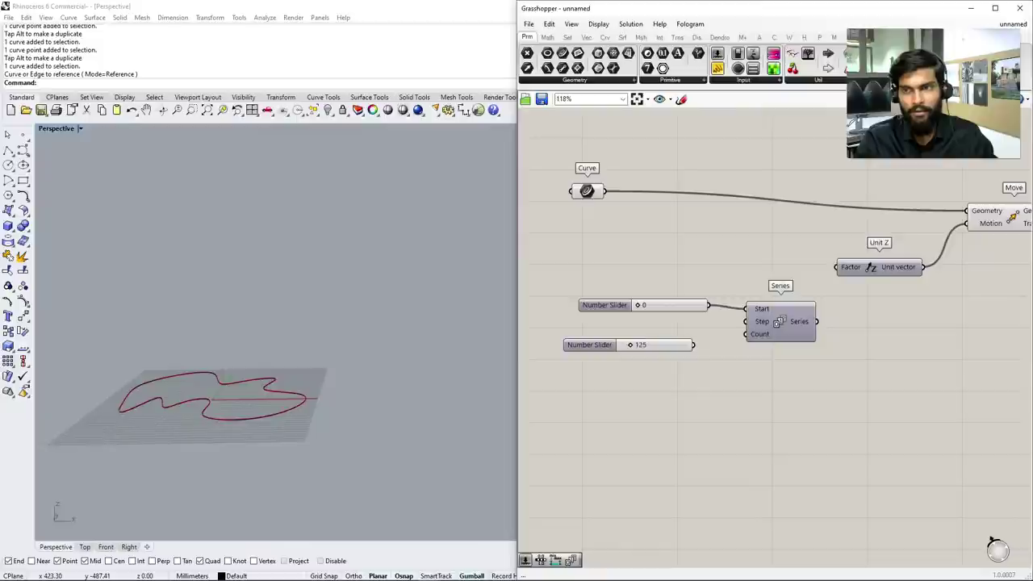
drag(692, 345, 746, 321)
drag(589, 345, 612, 321)
Add a number slider set to 5, connect it to the Count input of Series, and place it under the Step slider
click(626, 375)
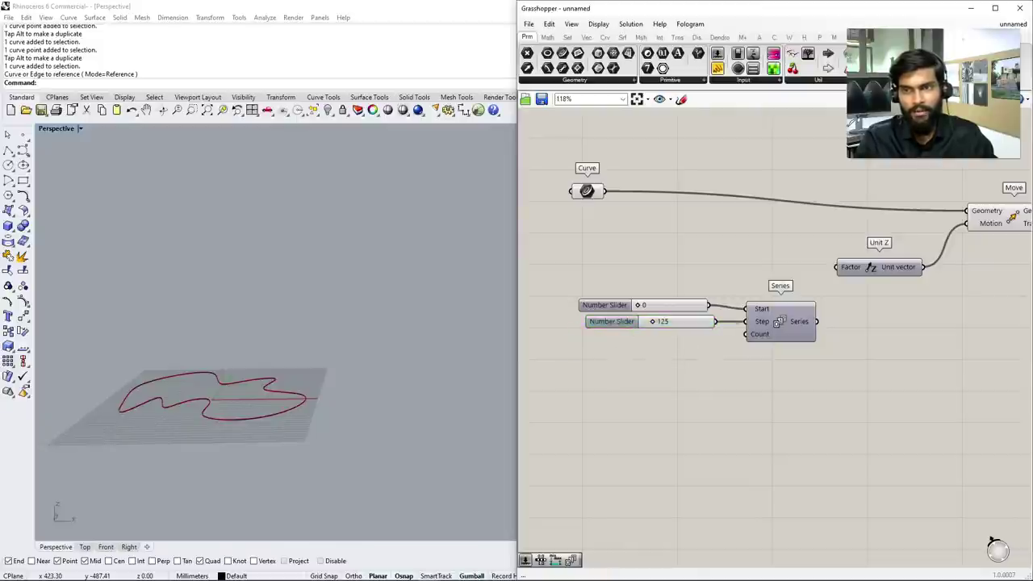
double_click(626, 375)
text(5)
key(Return)
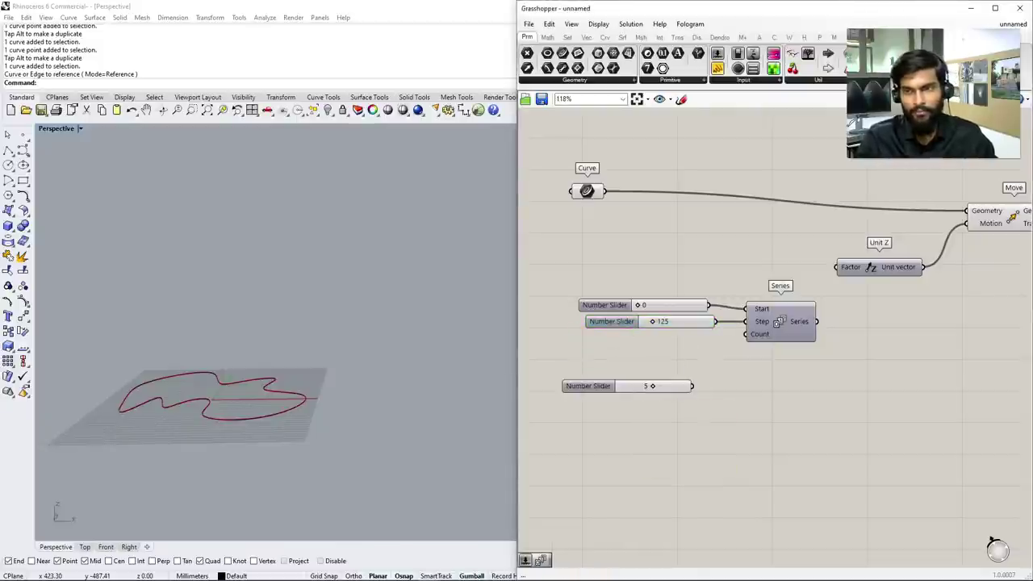
drag(692, 386, 746, 334)
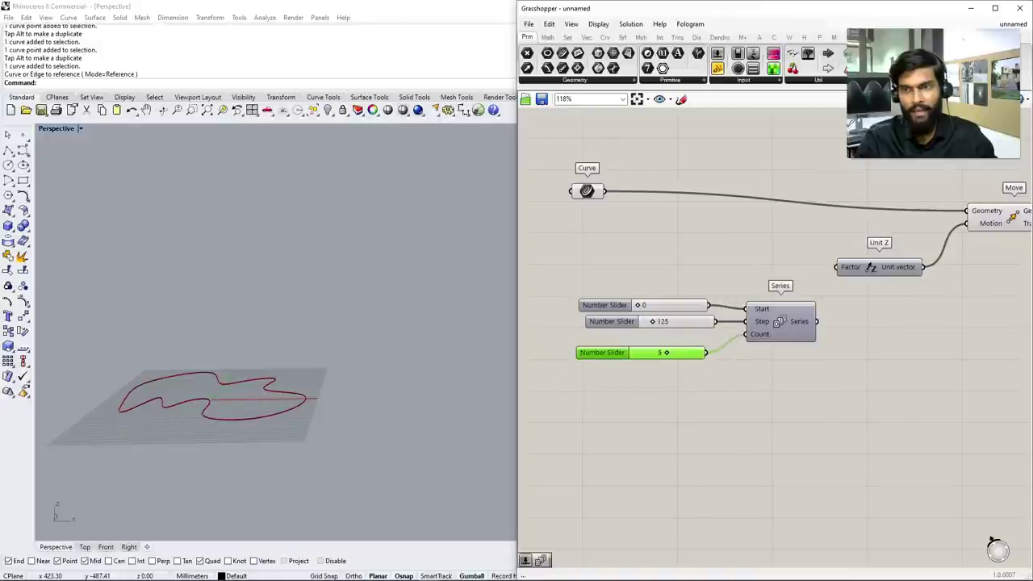
Add a Panel, connect it to the Series output, and position it beside the Series component
scroll(726, 339, down, 2)
double_click(669, 334)
text(panel)
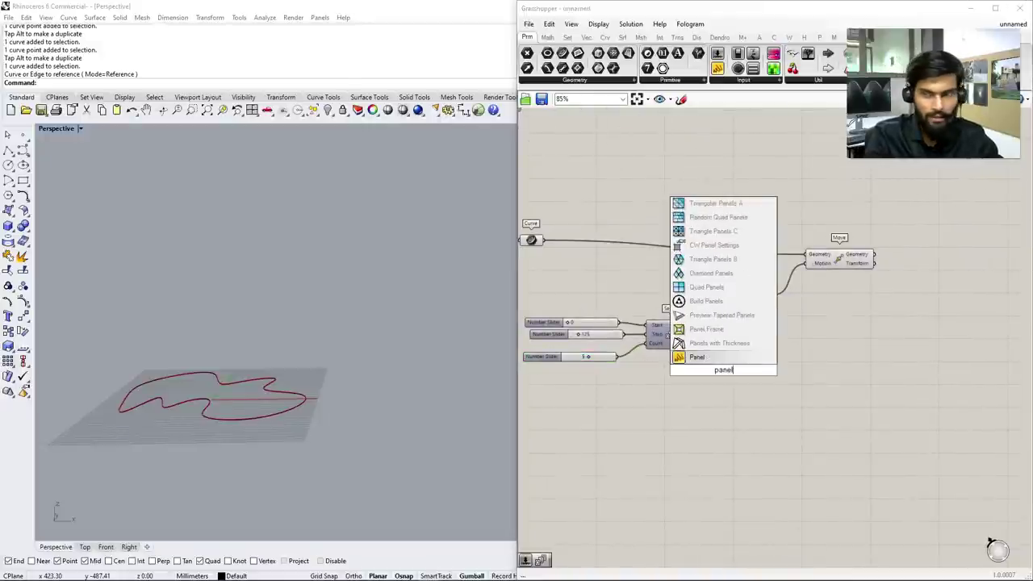
key(Return)
scroll(722, 342, up, 3)
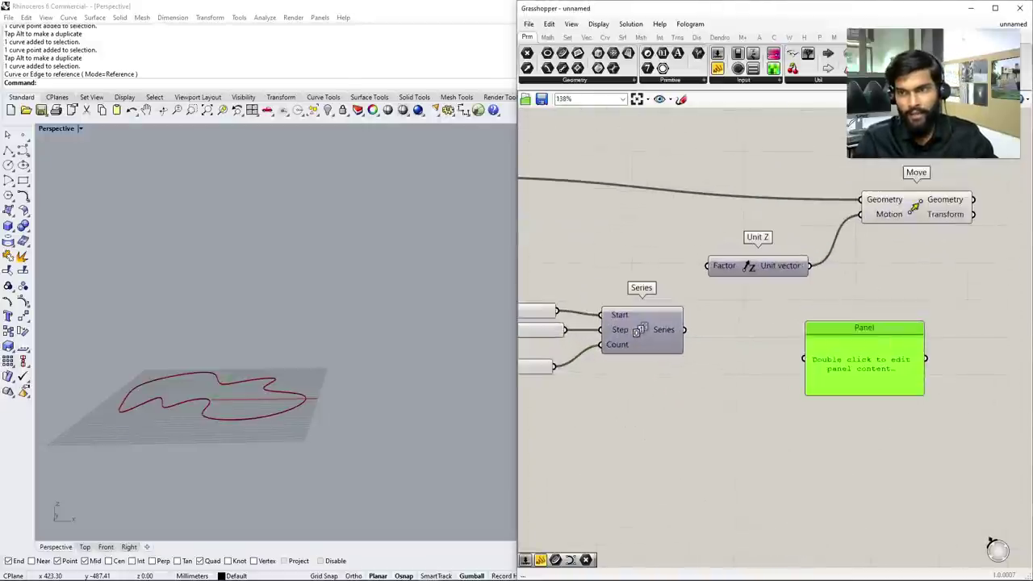
drag(684, 329, 798, 359)
drag(856, 328, 790, 328)
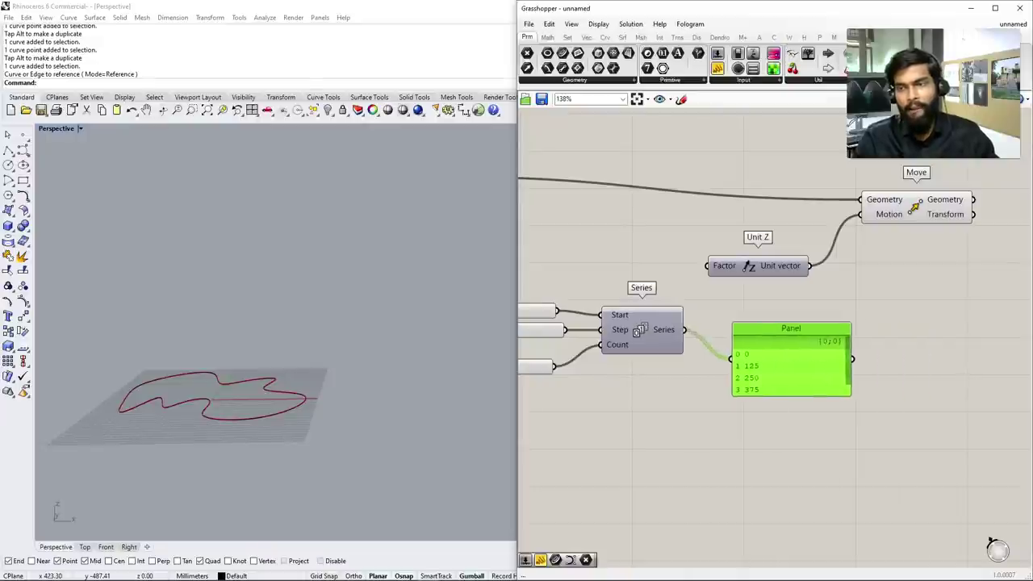
Resize the Panel's height to fit the full list of series values without excess space
drag(790, 395, 790, 468)
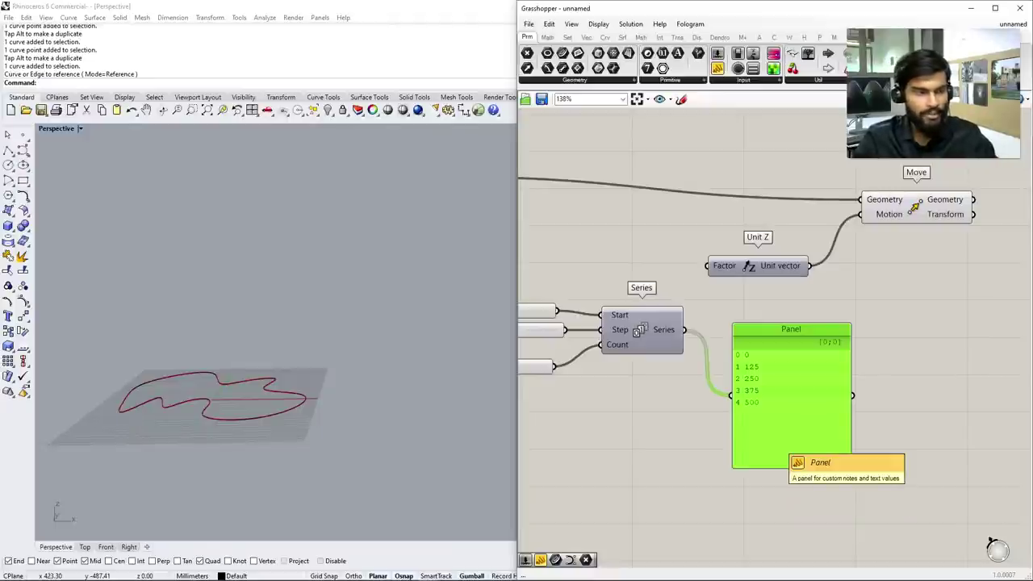
right_drag(726, 404, 677, 402)
drag(750, 467, 751, 425)
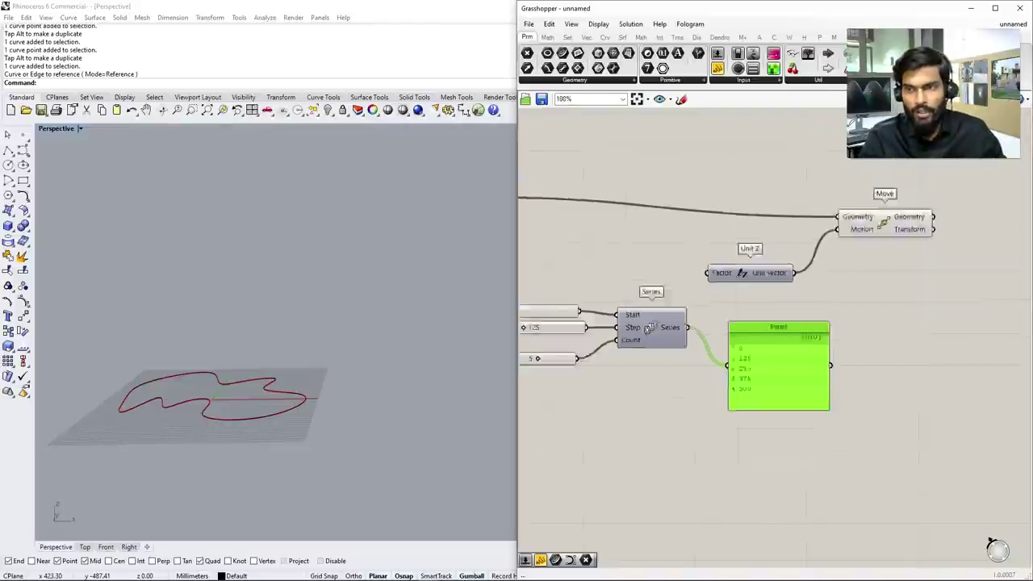
Move the Start number slider up so it sits clearly above the Step slider
scroll(588, 331, down, 3)
scroll(588, 330, up, 4)
drag(548, 265, 558, 237)
click(548, 288)
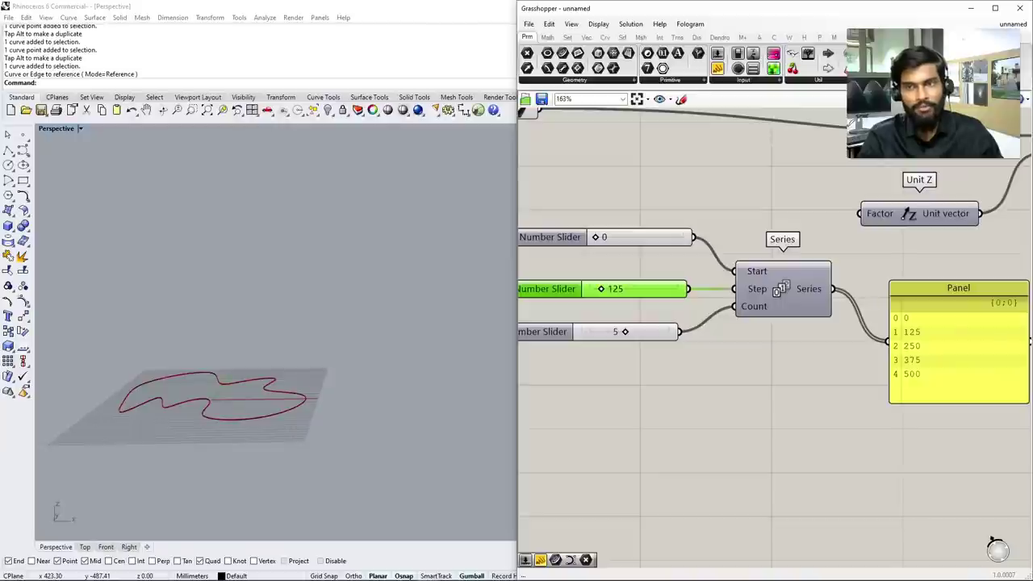
Increase the Panel's height to fit more series values and set the Count slider to 6
drag(958, 402, 959, 468)
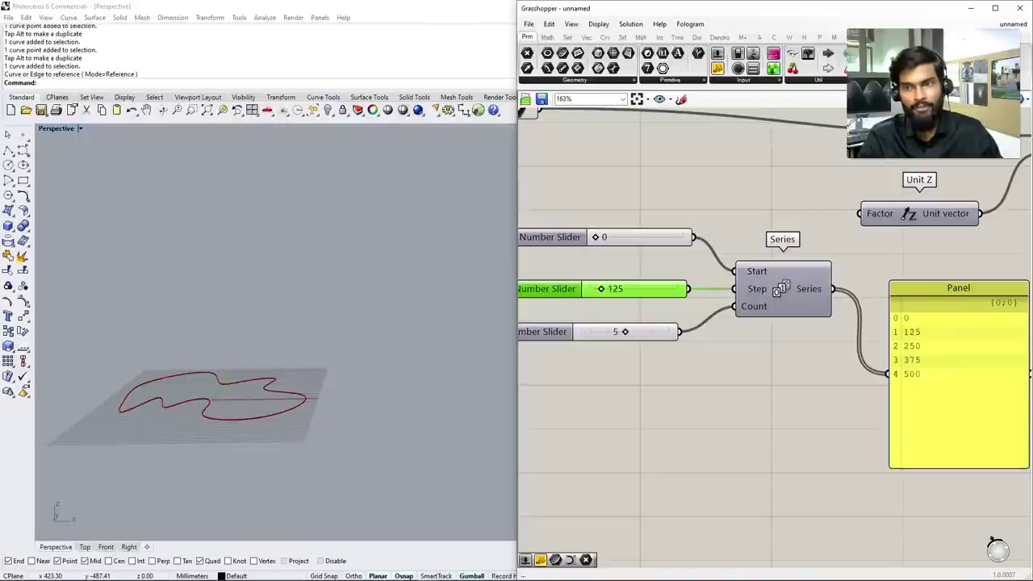
mouse_move(624, 331)
mouse_down()
mouse_move(642, 331)
mouse_move(624, 332)
mouse_move(633, 332)
mouse_up()
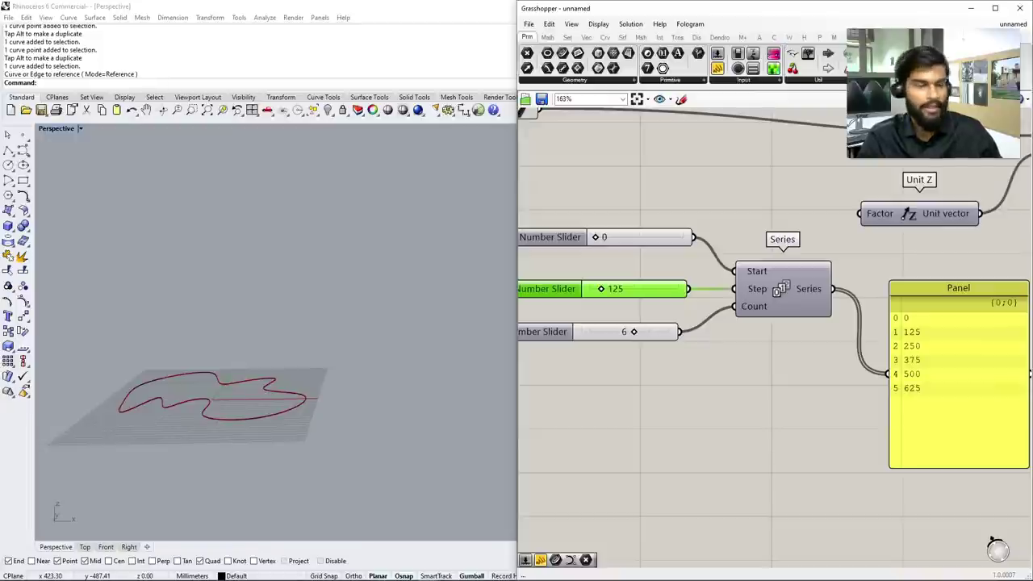
Connect the Series output to the Factor input of Unit Z and inspect the stacked curves in the Rhino viewport
scroll(576, 358, down, 3)
scroll(798, 254, up, 2)
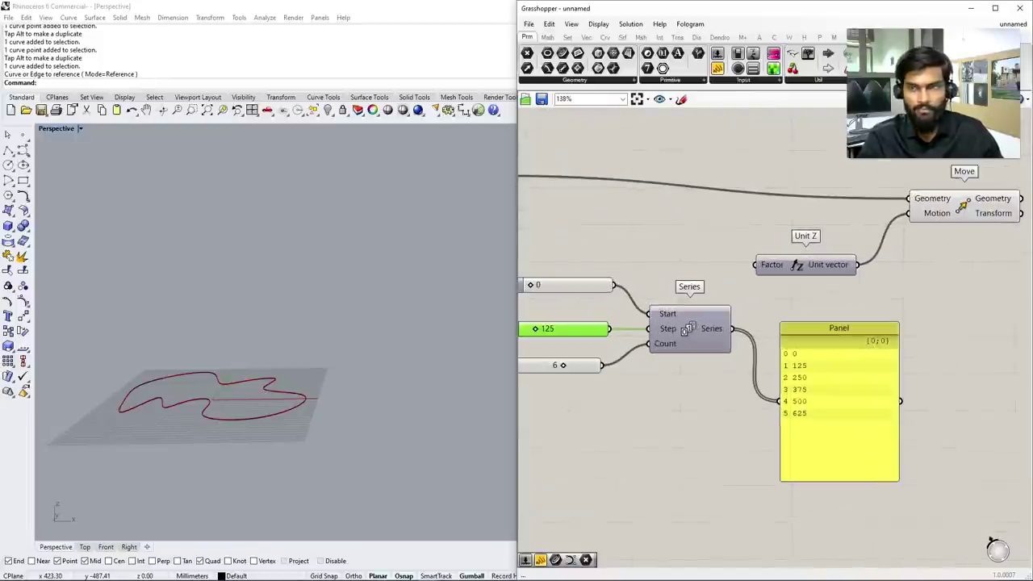
drag(733, 328, 756, 264)
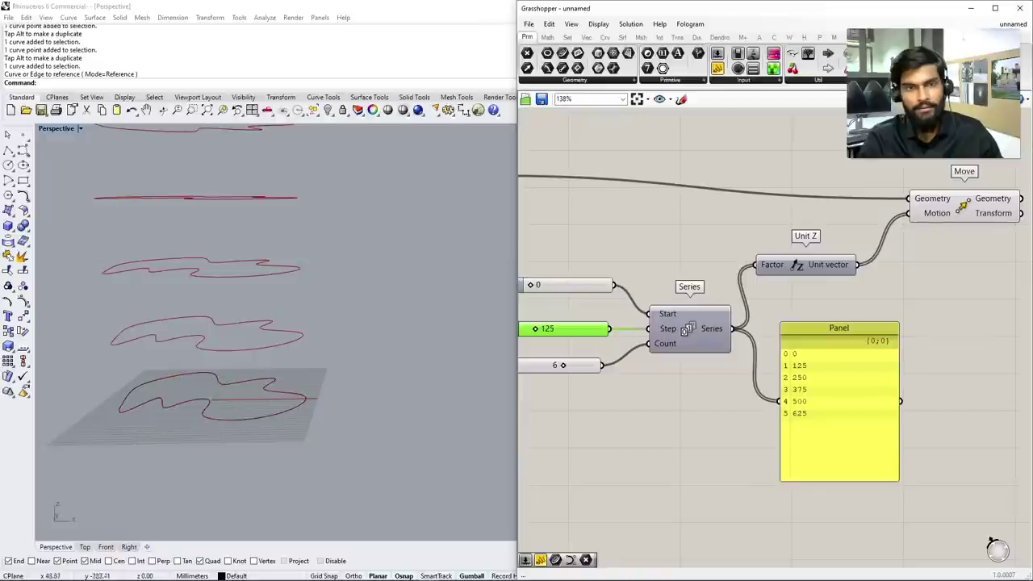
right_drag(266, 363, 267, 246)
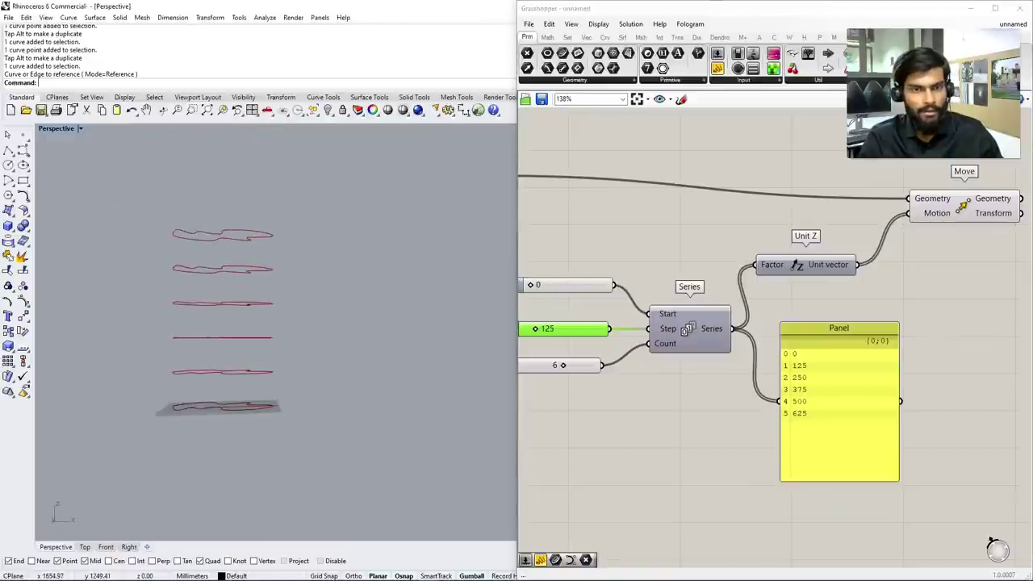
click(806, 435)
scroll(721, 420, down, 3)
scroll(270, 339, up, 2)
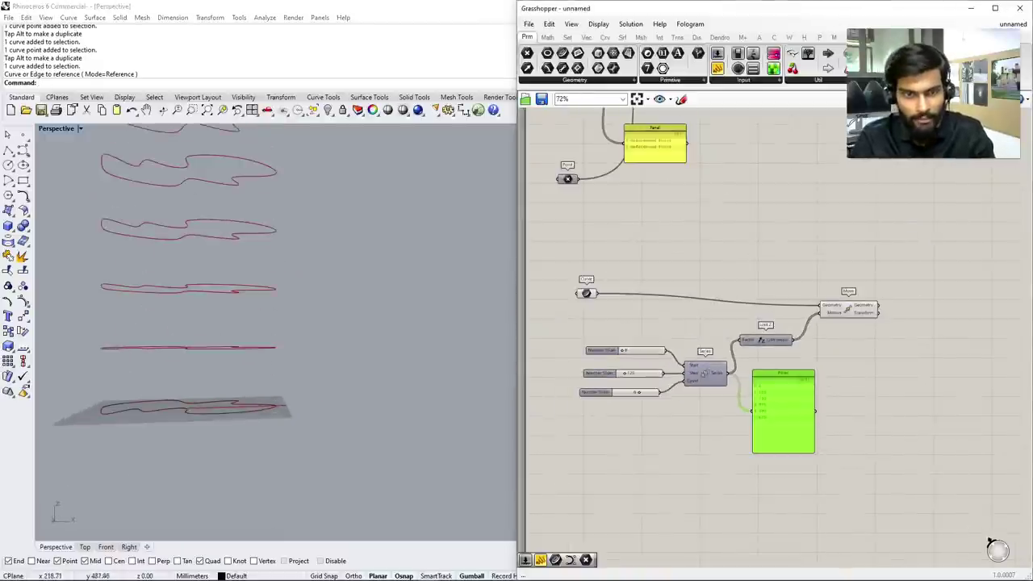
right_drag(266, 246, 266, 286)
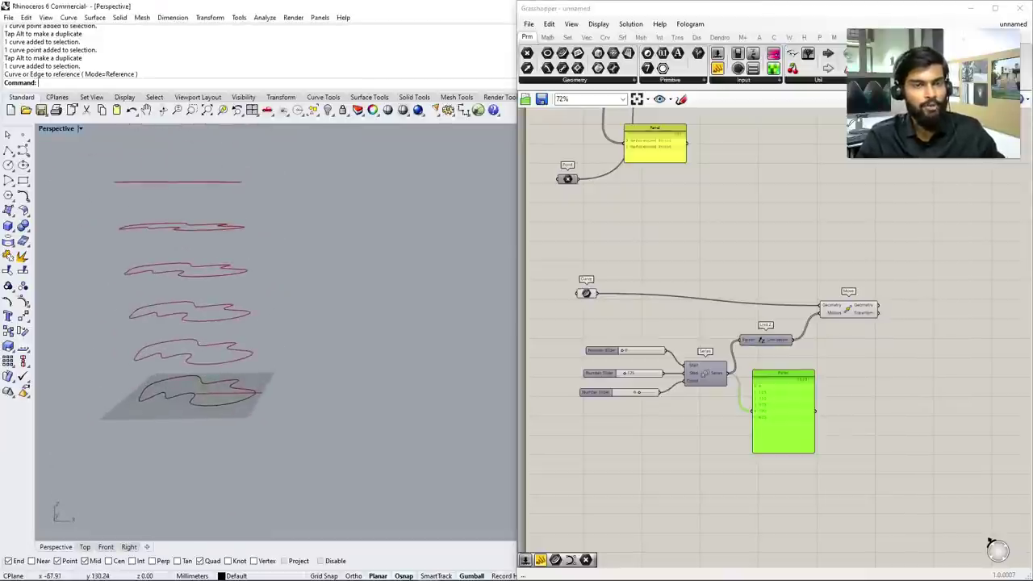
Hide the original base curve in Rhino and highlight the Curve and Move components' geometry in the viewport
click(256, 393)
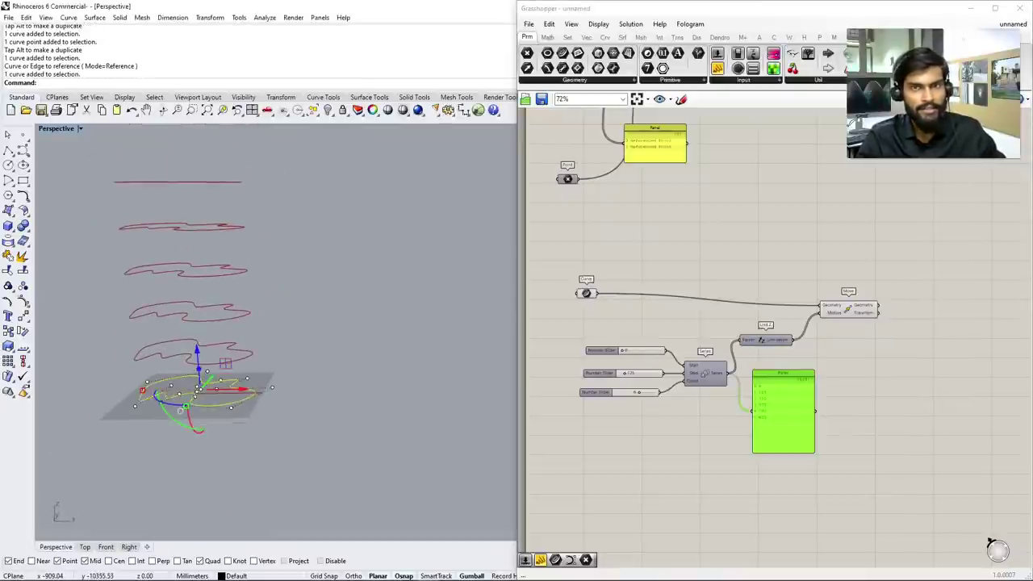
click(327, 110)
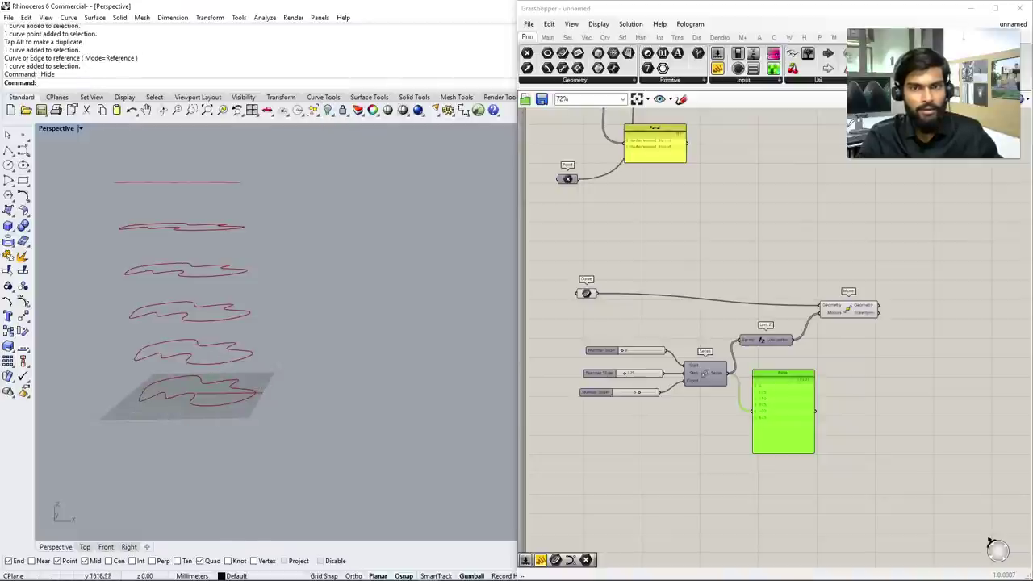
click(585, 292)
middle_click(586, 292)
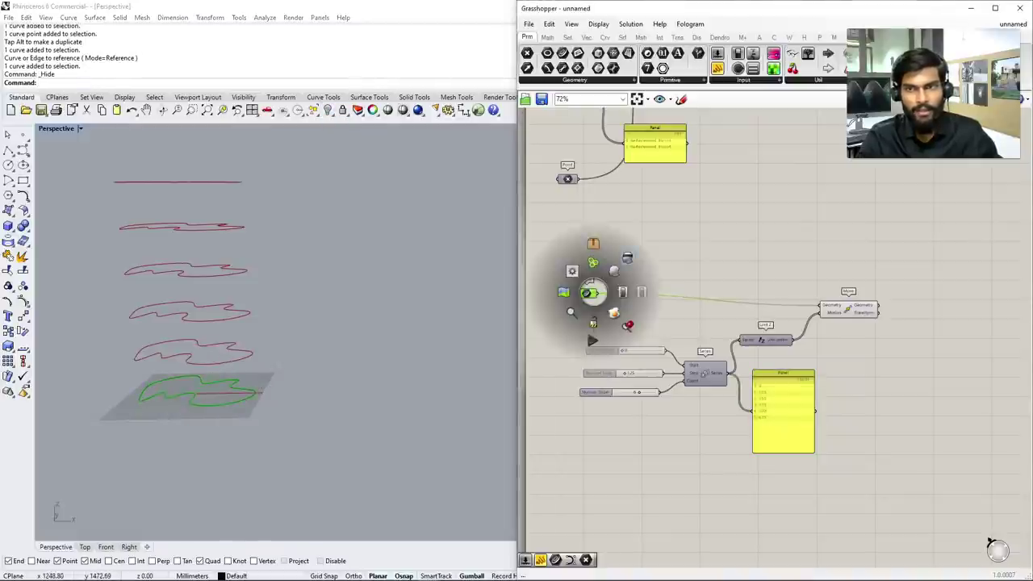
click(847, 308)
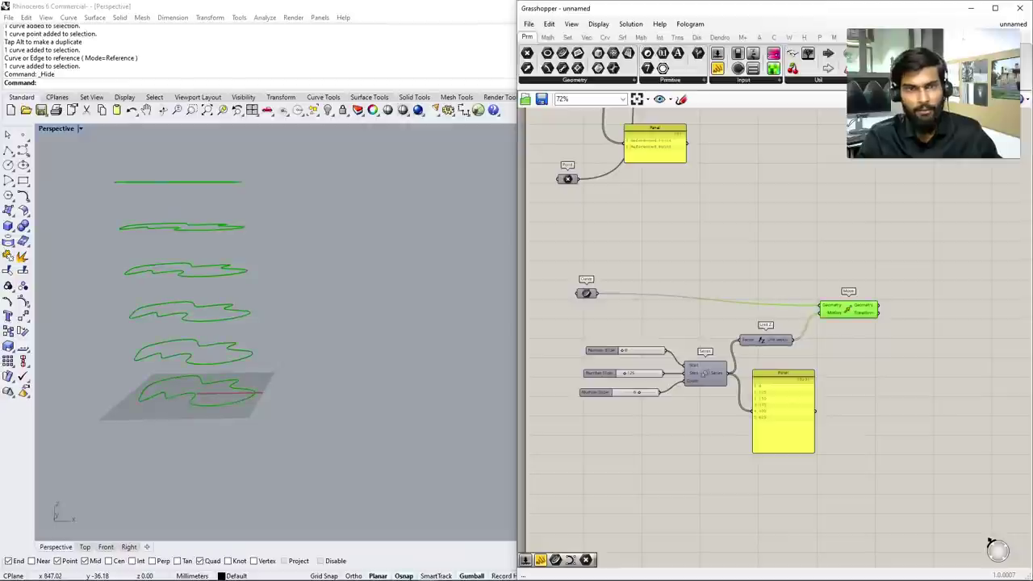
Switch to Microsoft Whiteboard to review the written modelling steps, and return to the Grasshopper canvas
key(alt+Tab)
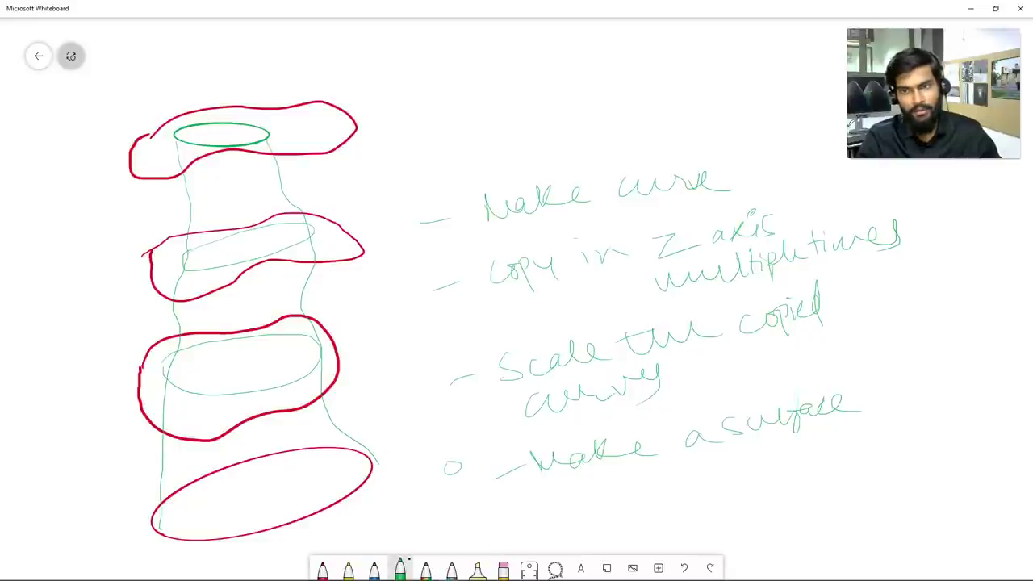
click(970, 8)
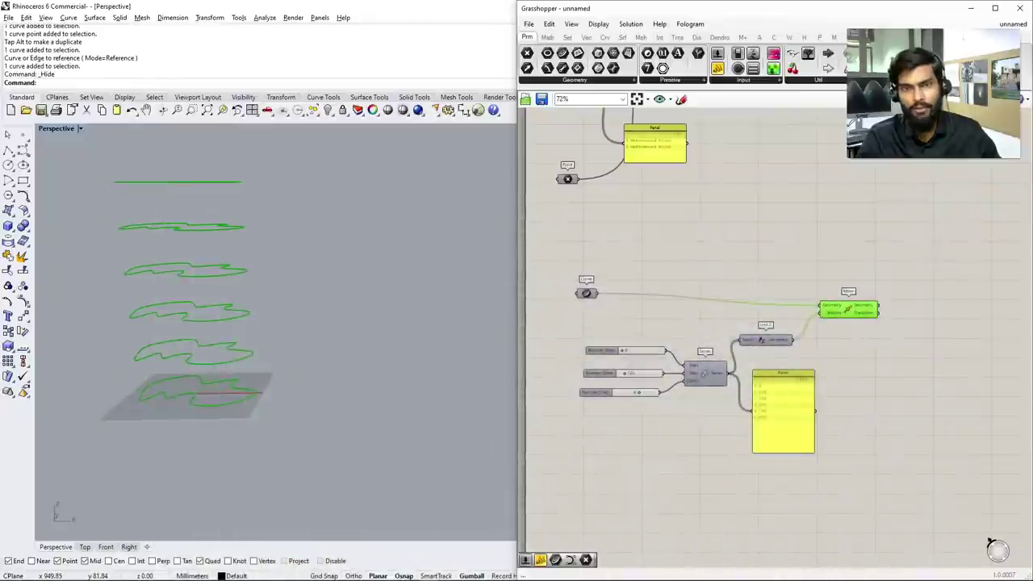
click(887, 452)
Add a Scale component on the empty canvas to the right of the Move component
scroll(583, 210, down, 1)
right_drag(726, 242, 552, 244)
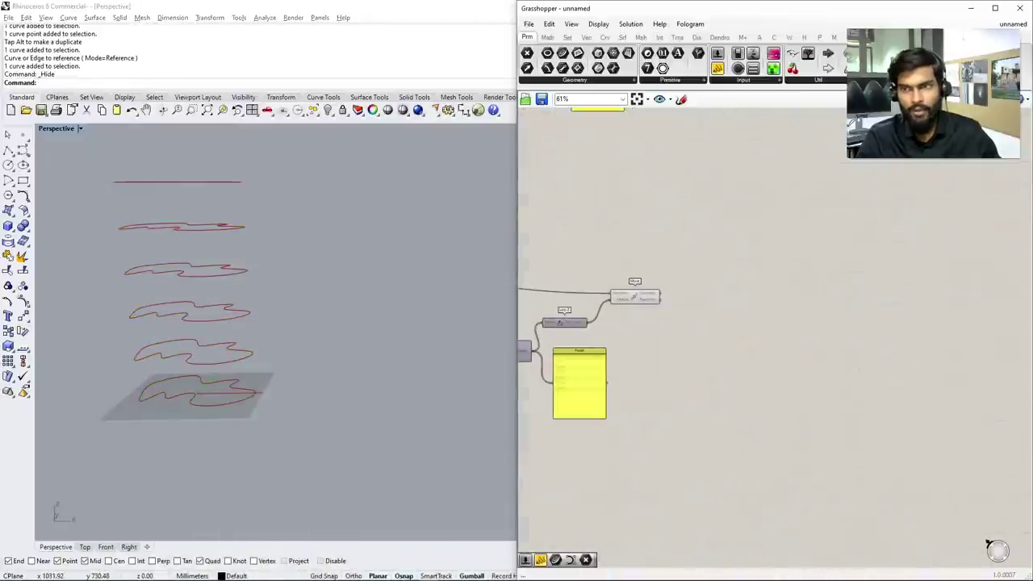
scroll(719, 315, up, 2)
double_click(740, 315)
text(s)
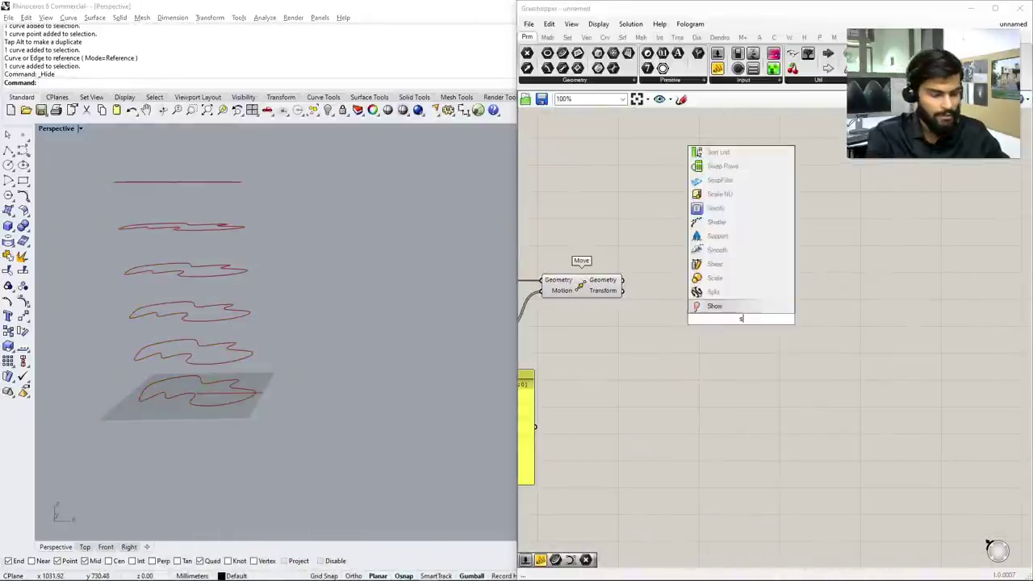
text(cel)
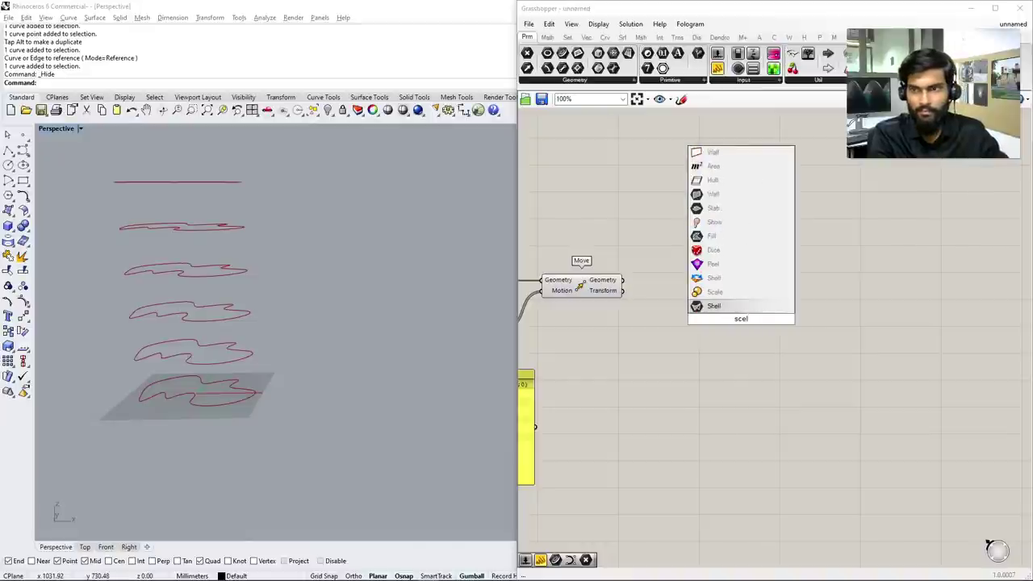
key(BackSpace)
key(BackSpace)
key(BackSpace)
text(ale)
key(Return)
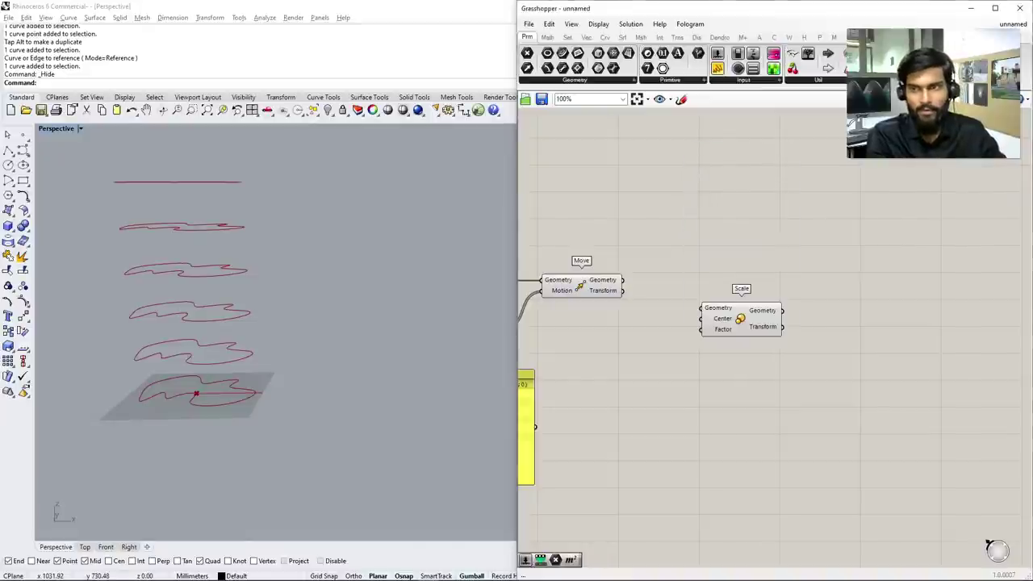
Reposition the Scale component farther from the Move component to leave room for other components between them
scroll(836, 295, down, 2)
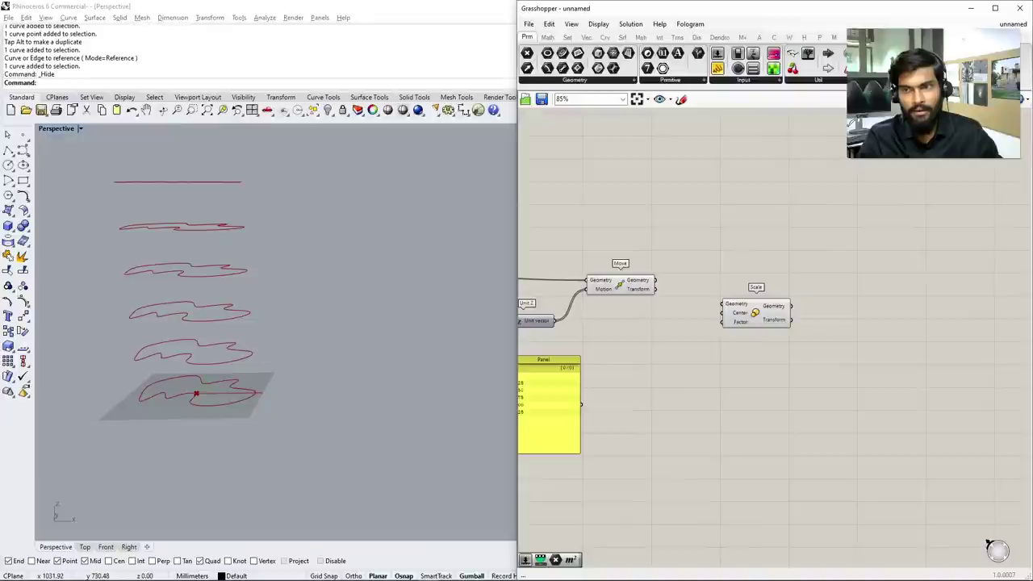
drag(742, 310, 799, 291)
scroll(798, 291, up, 2)
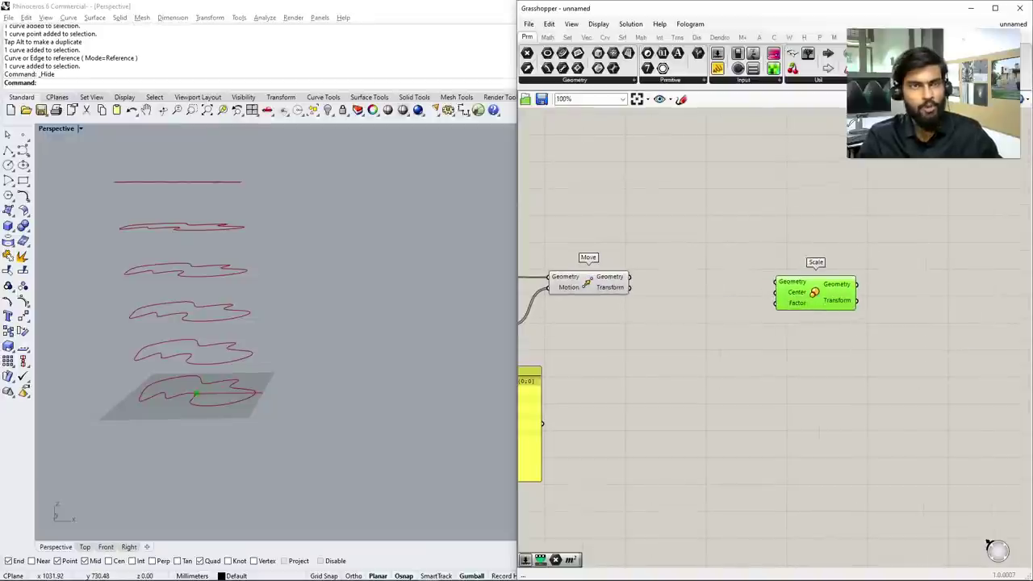
scroll(799, 291, down, 4)
scroll(618, 290, up, 2)
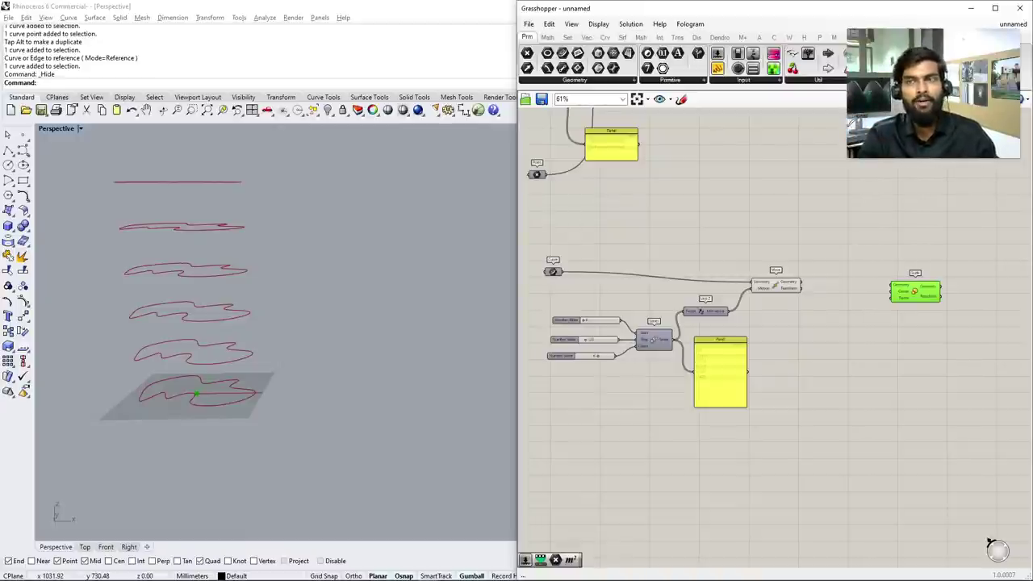
scroll(914, 292, up, 1)
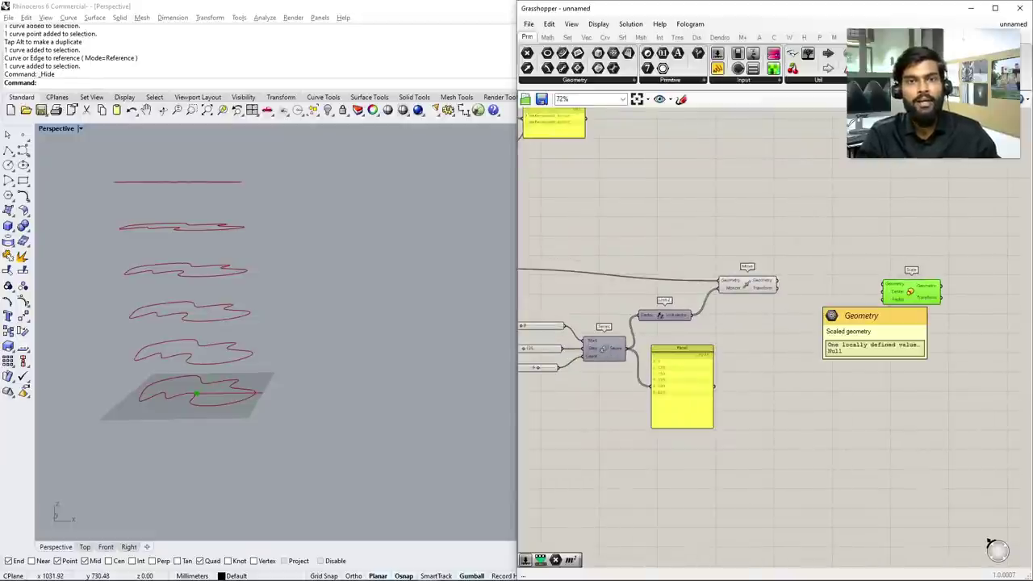
scroll(910, 292, up, 5)
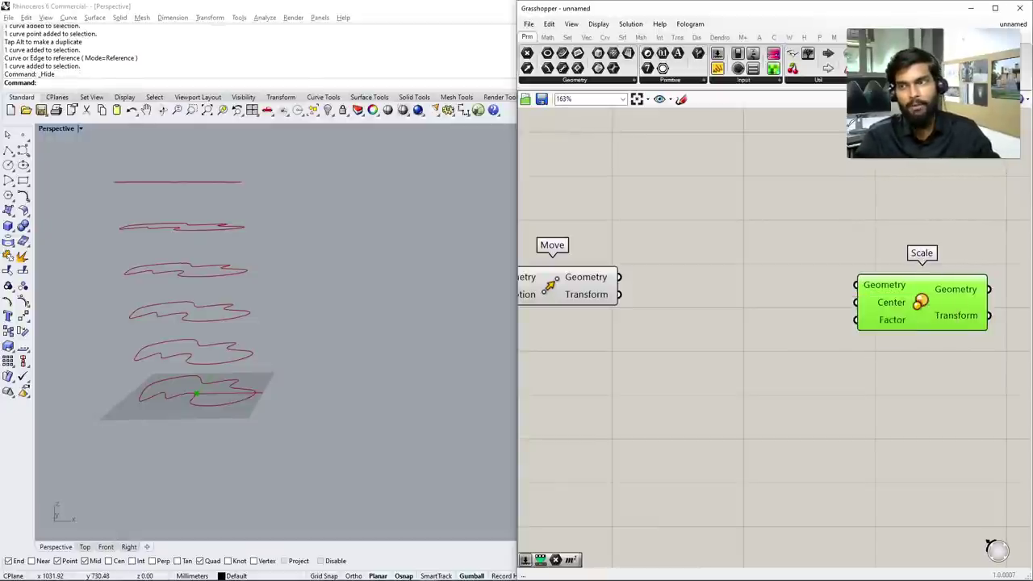
drag(890, 302, 882, 309)
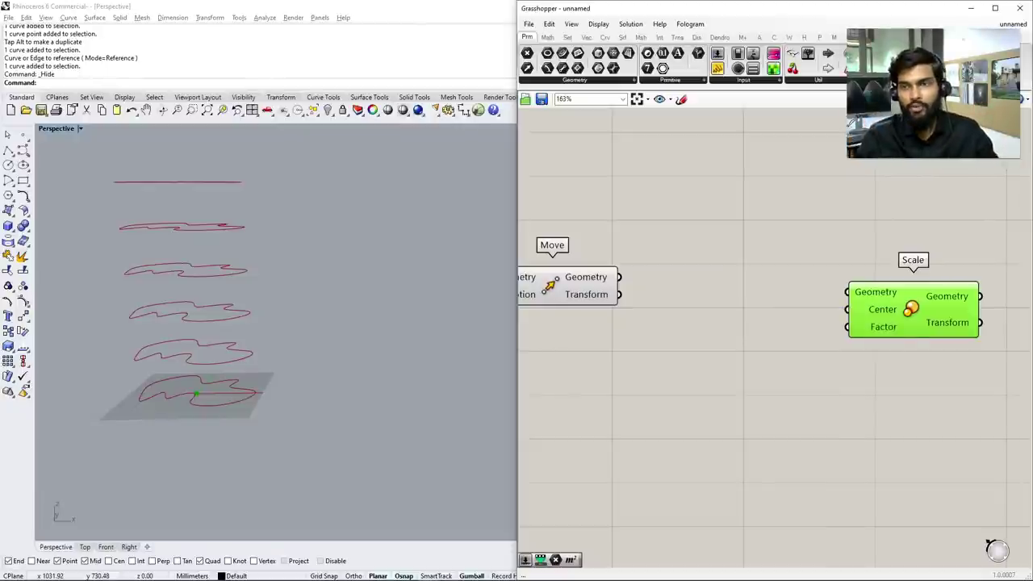
Highlight the Move component's copied curves in the viewport and shift the Scale component slightly farther right
scroll(739, 324, down, 3)
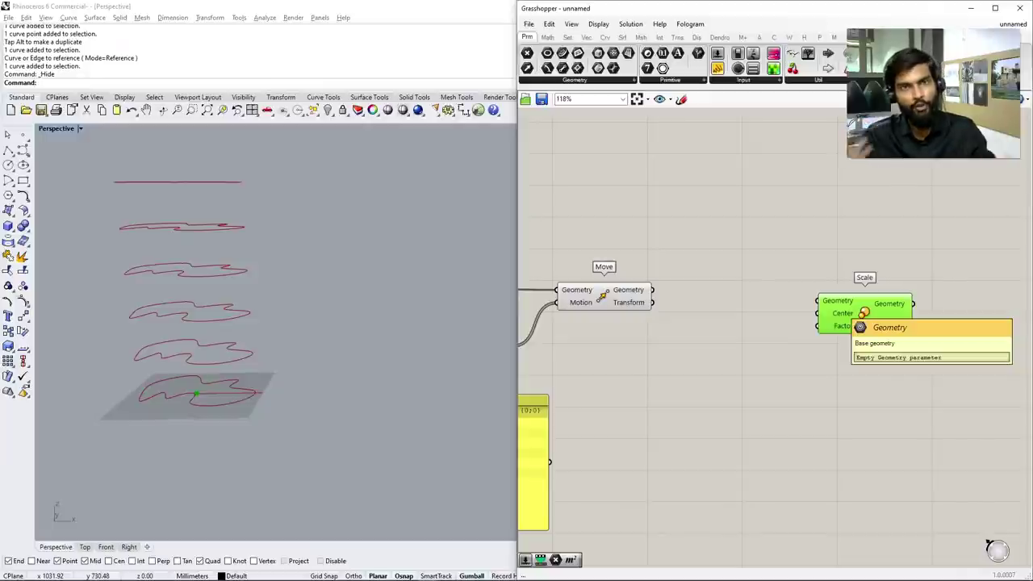
scroll(603, 303, up, 3)
click(601, 295)
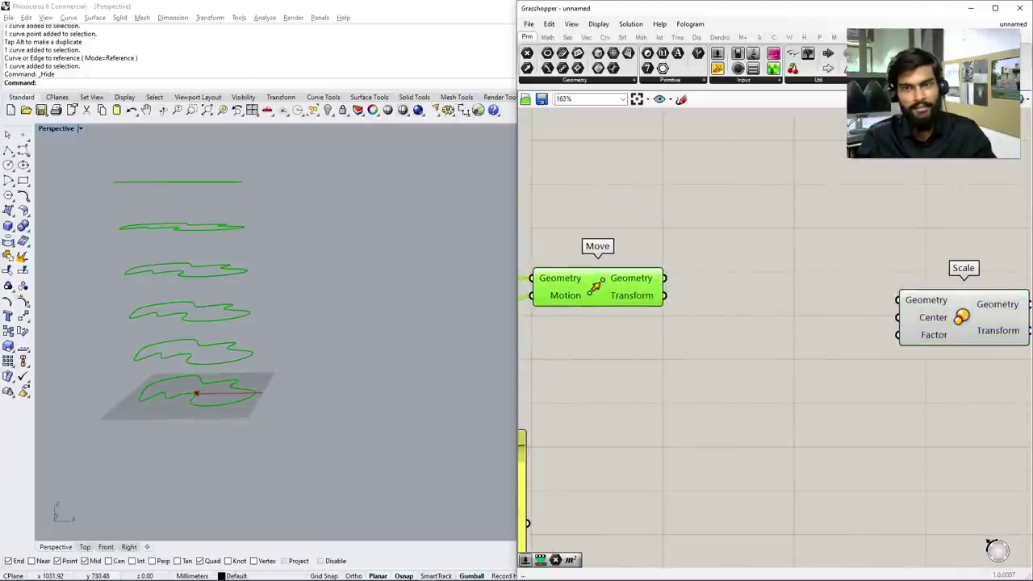
right_drag(193, 339, 194, 306)
scroll(871, 349, down, 1)
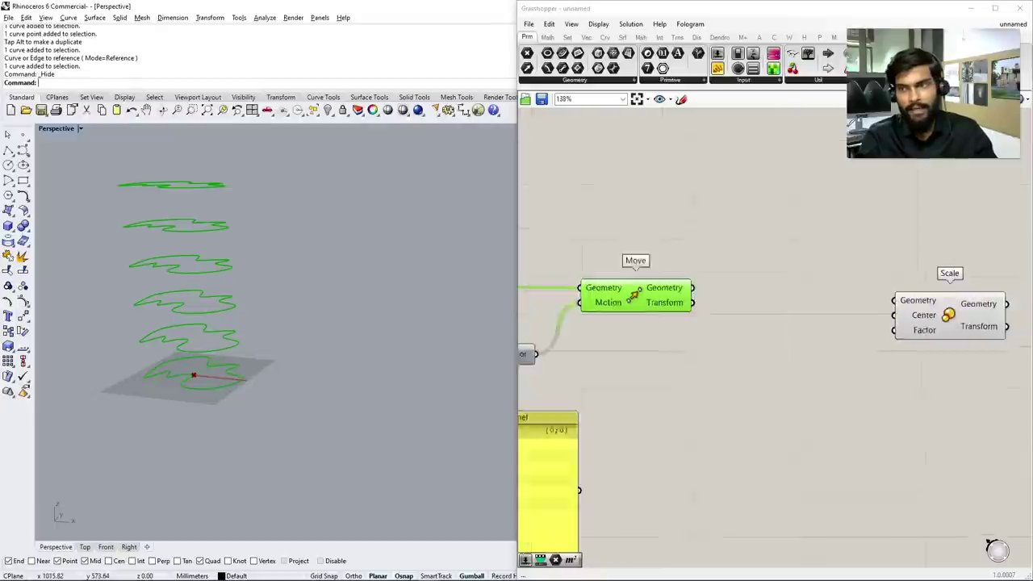
scroll(903, 317, up, 2)
drag(907, 319, 944, 316)
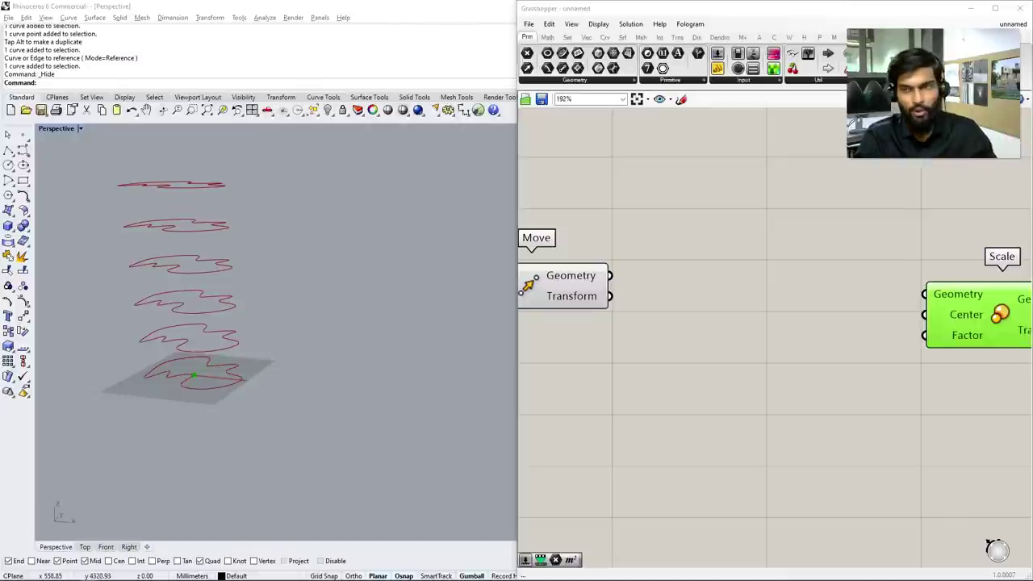
Add an Area component between Move and Scale, and connect Move's Geometry output to its Geometry input
scroll(621, 305, down, 2)
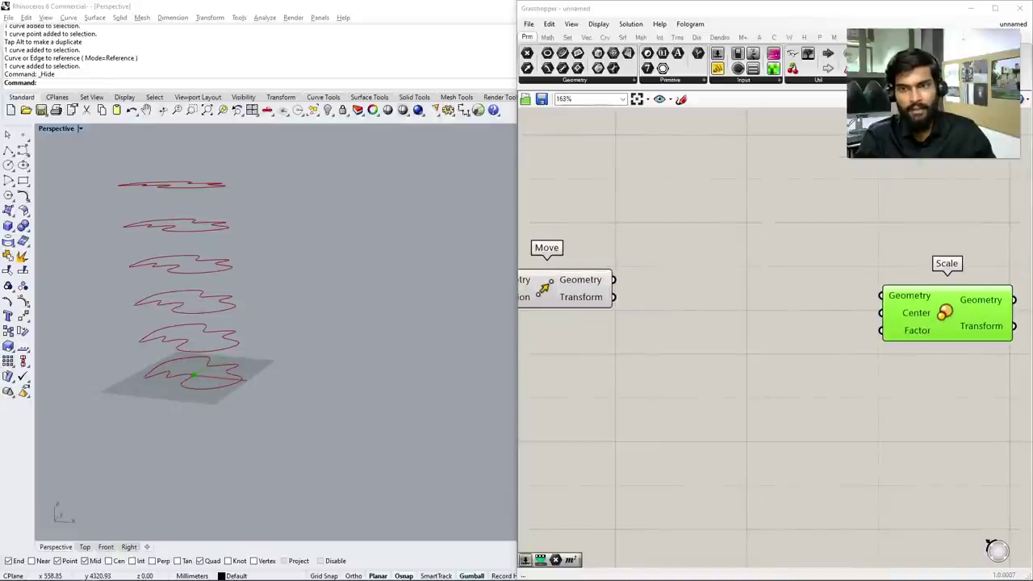
double_click(749, 255)
text(area)
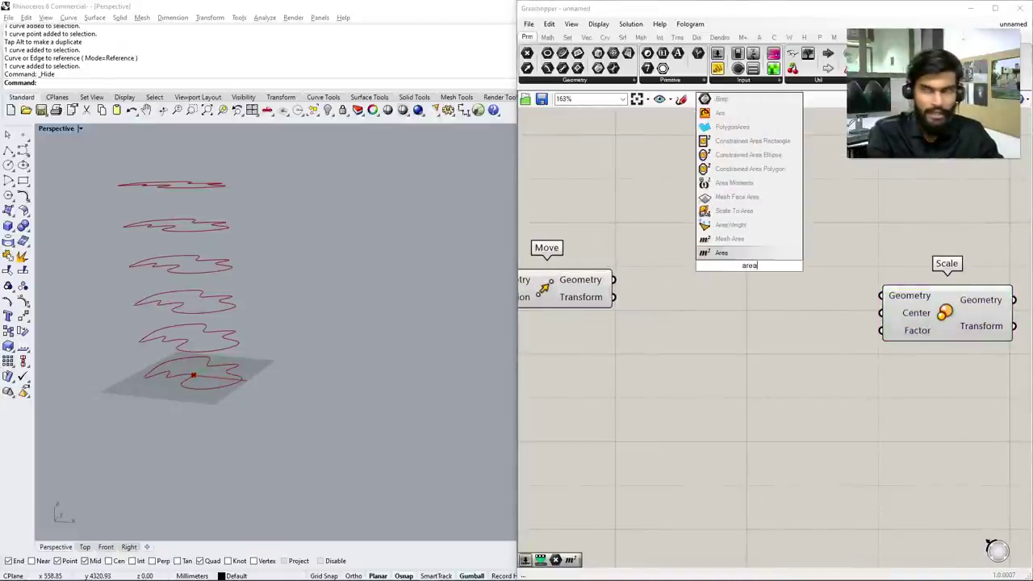
key(Return)
drag(750, 267, 737, 383)
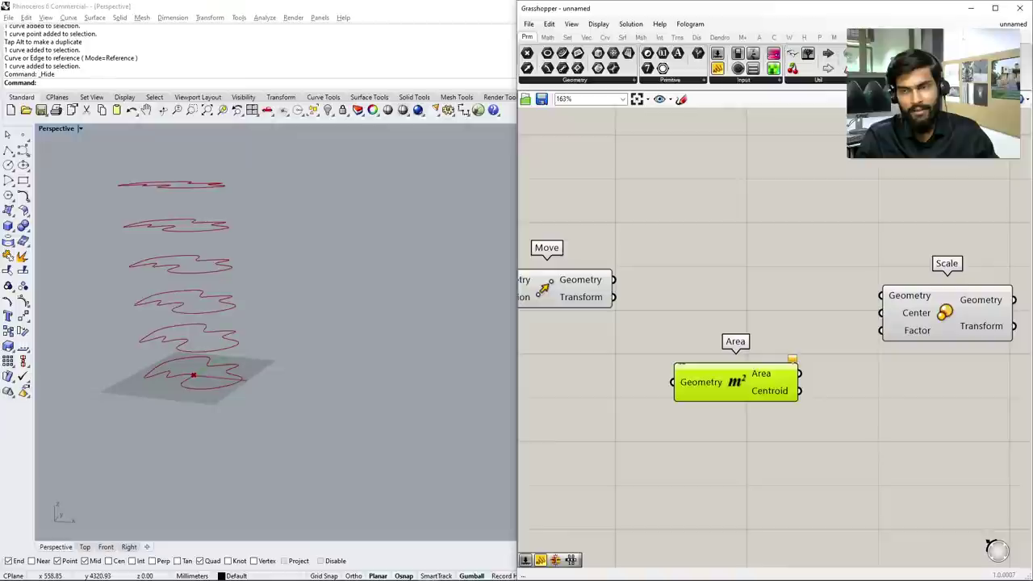
drag(613, 280, 674, 382)
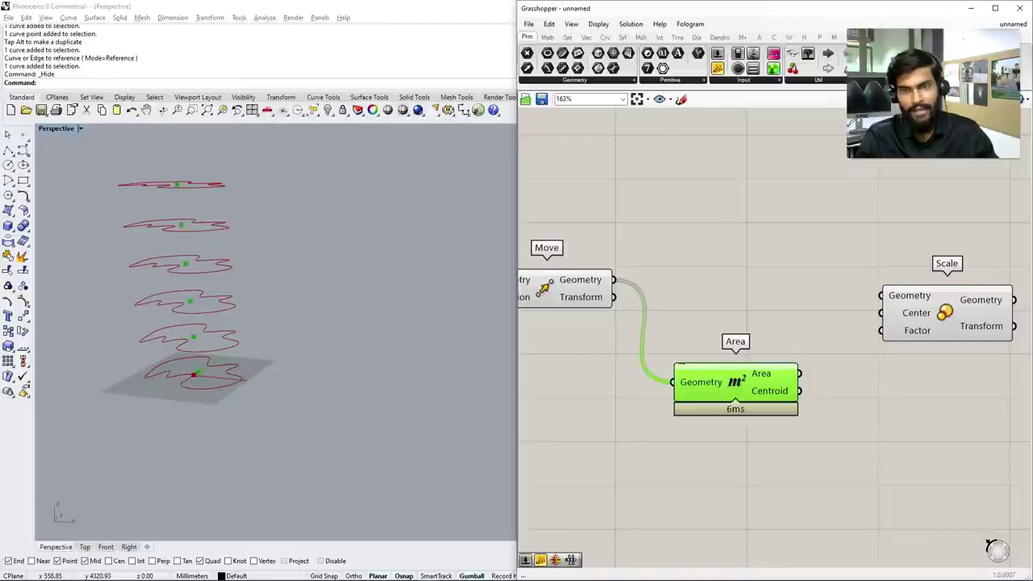
Highlight the Move component's curves and inspect the Area centroids within them in the Rhino viewport
scroll(785, 397, up, 2)
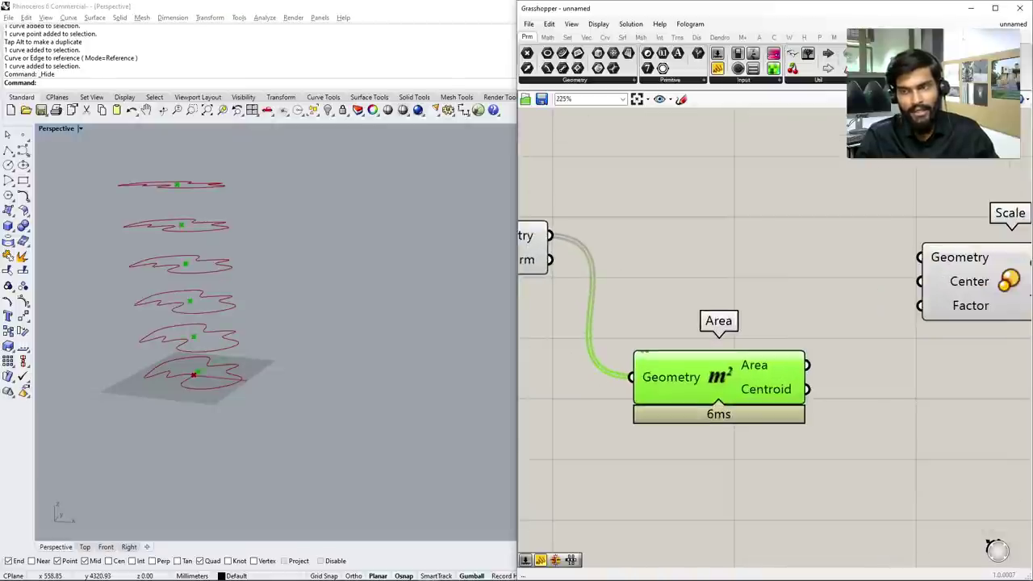
scroll(797, 409, down, 3)
click(629, 317)
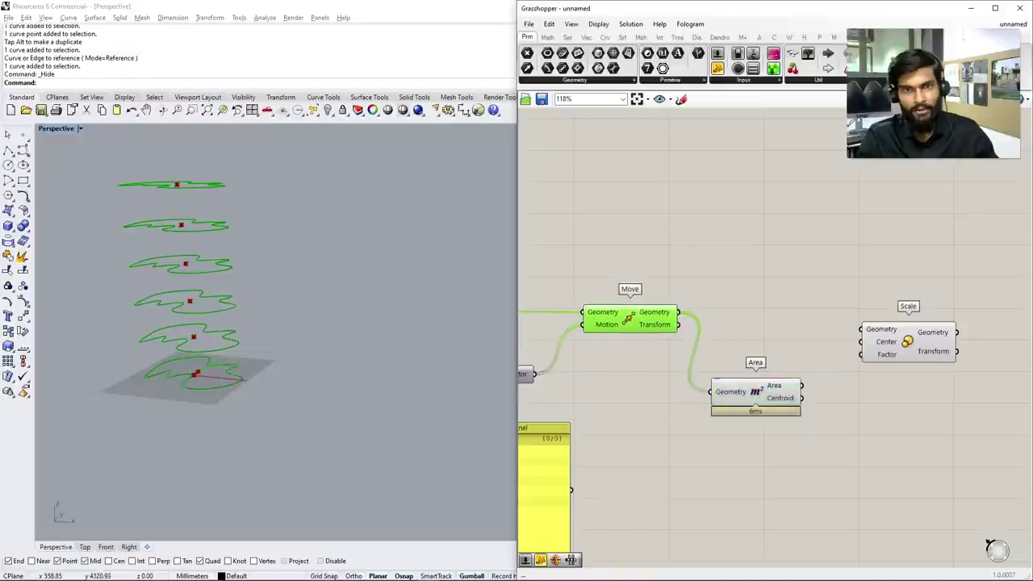
right_drag(323, 363, 354, 355)
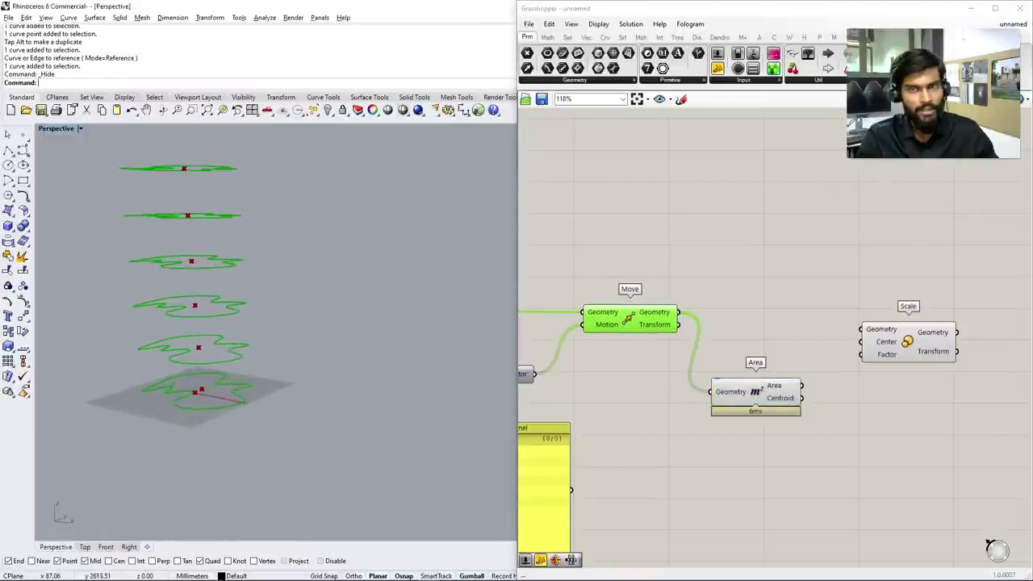
Highlight the Area and Scale components in turn and inspect the centroids within the copied curves from another angle
click(731, 392)
click(907, 340)
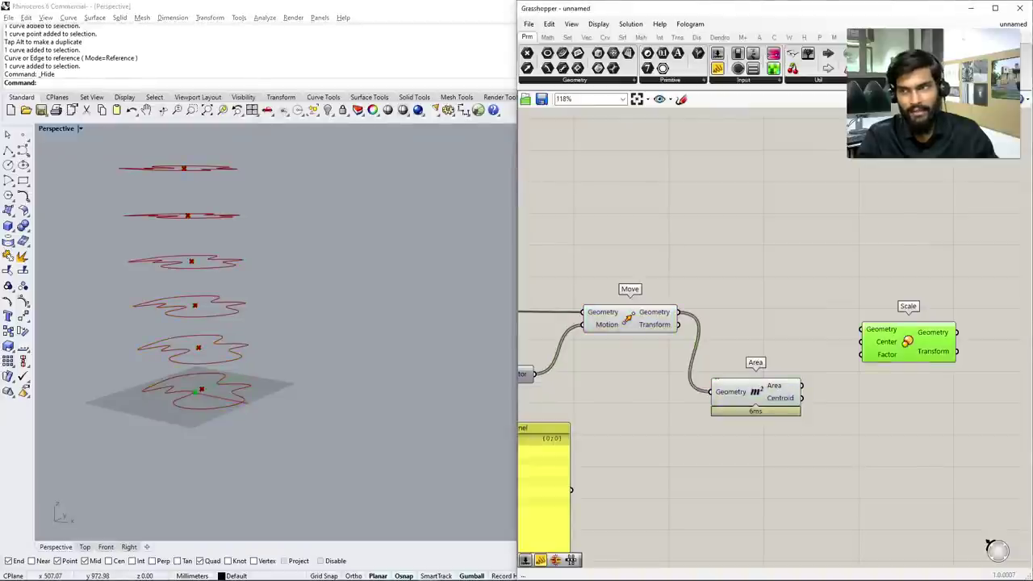
middle_click(907, 339)
mouse_move(323, 363)
right_down()
mouse_move(331, 331)
mouse_move(326, 396)
mouse_move(330, 338)
mouse_move(310, 359)
right_up()
click(731, 392)
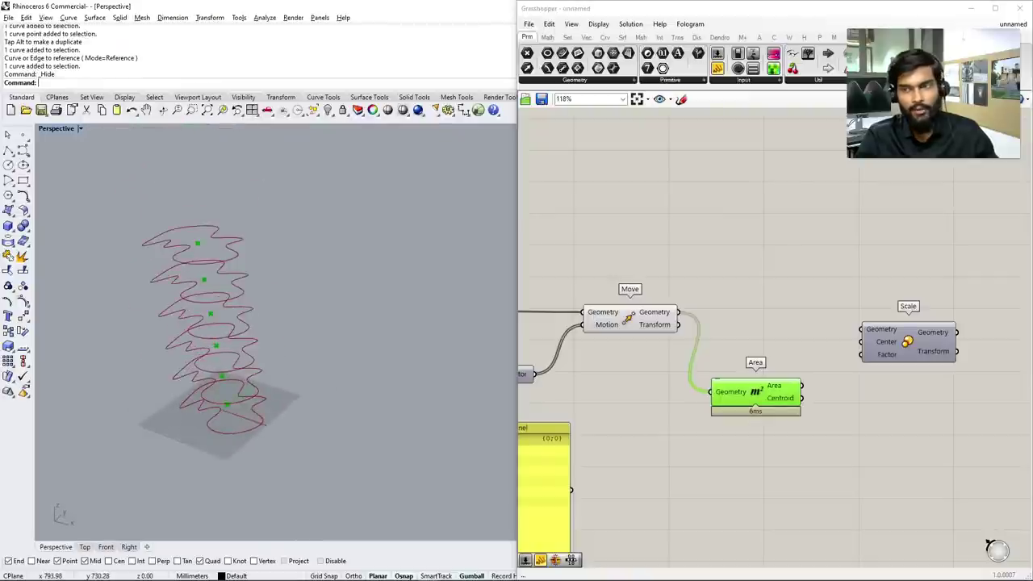
Shift the Area component slightly closer to Move and nudge the Scale component slightly farther away
drag(731, 392, 716, 381)
middle_click(906, 341)
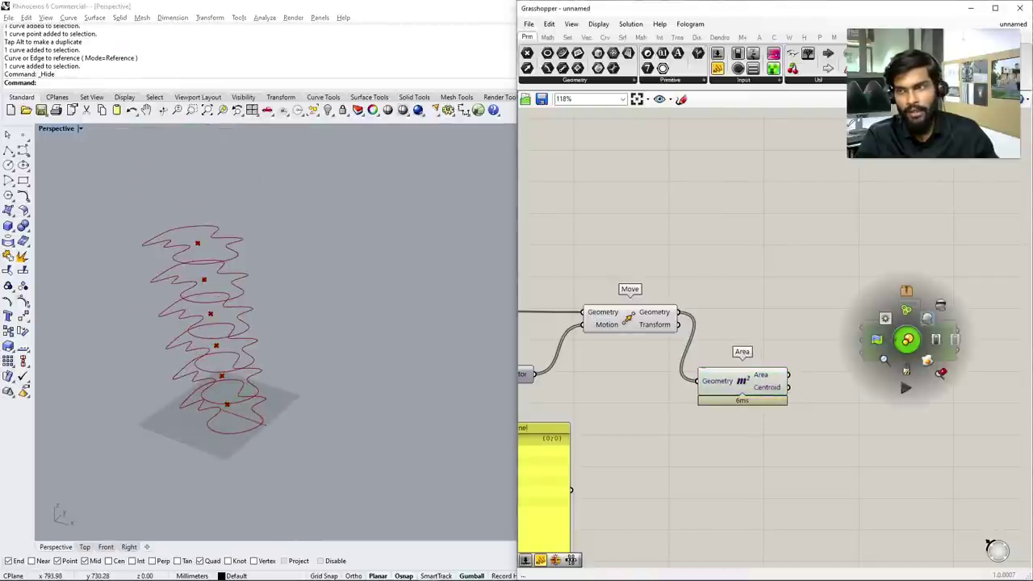
click(907, 341)
drag(907, 341, 918, 349)
middle_click(890, 346)
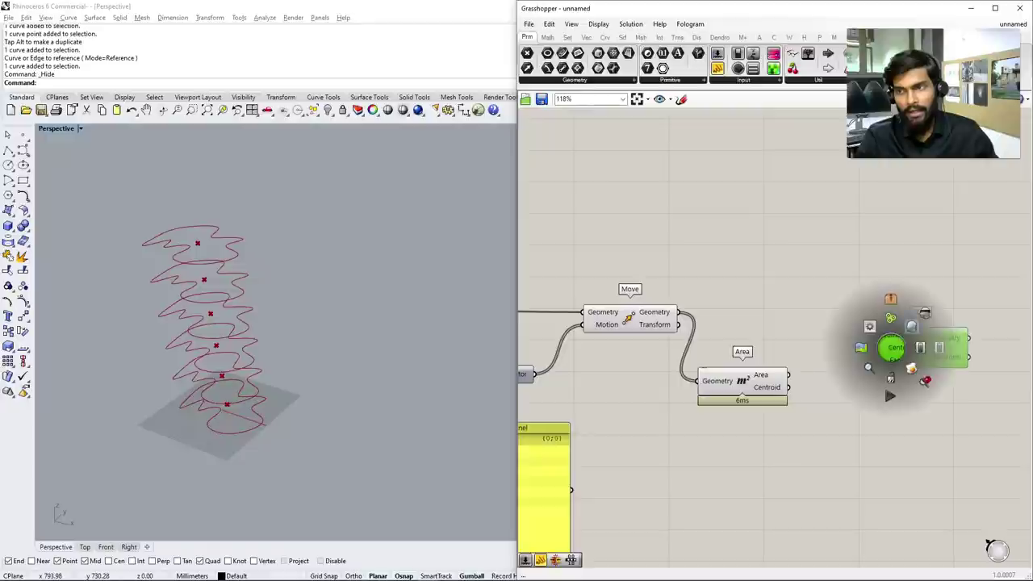
key(Escape)
Connect Move's Geometry output to Scale's Geometry input and Area's Centroid output to Scale's Center input
drag(677, 312, 872, 335)
scroll(872, 335, down, 2)
drag(794, 311, 848, 319)
drag(681, 345, 809, 321)
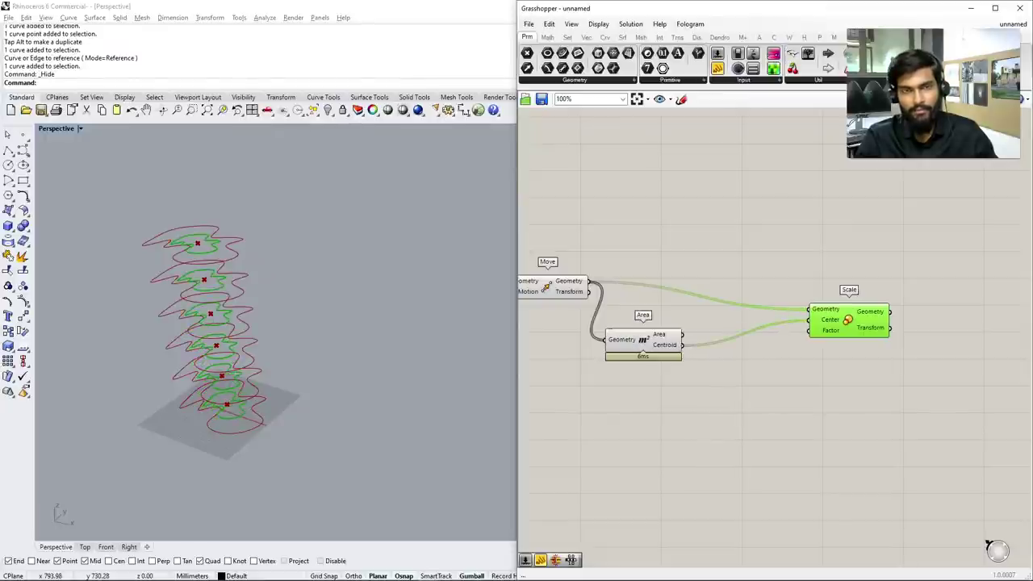
Space out the Move and Scale components around Area so the connecting wires have more room
drag(552, 287, 584, 257)
drag(843, 322, 865, 303)
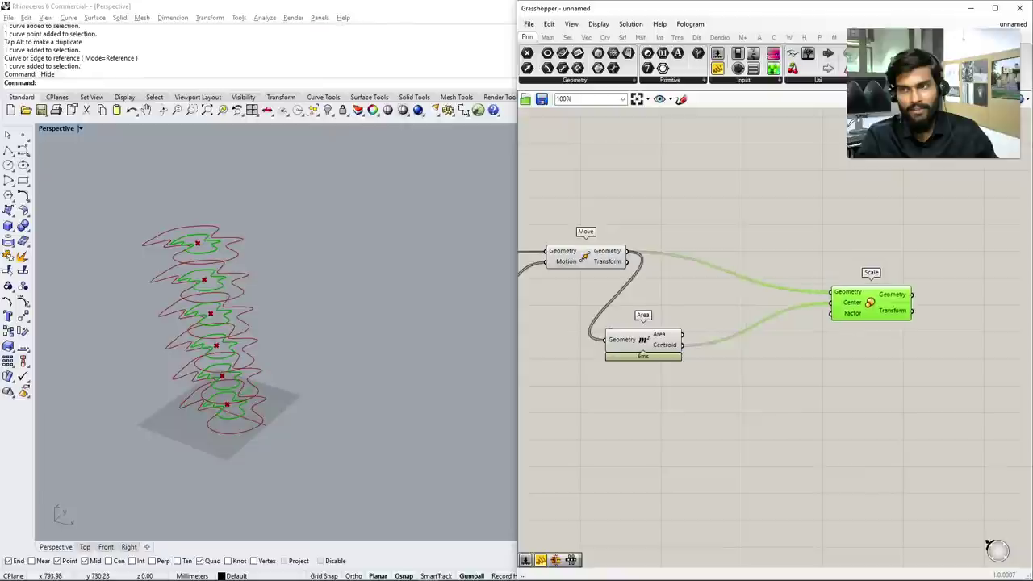
scroll(726, 306, down, 1)
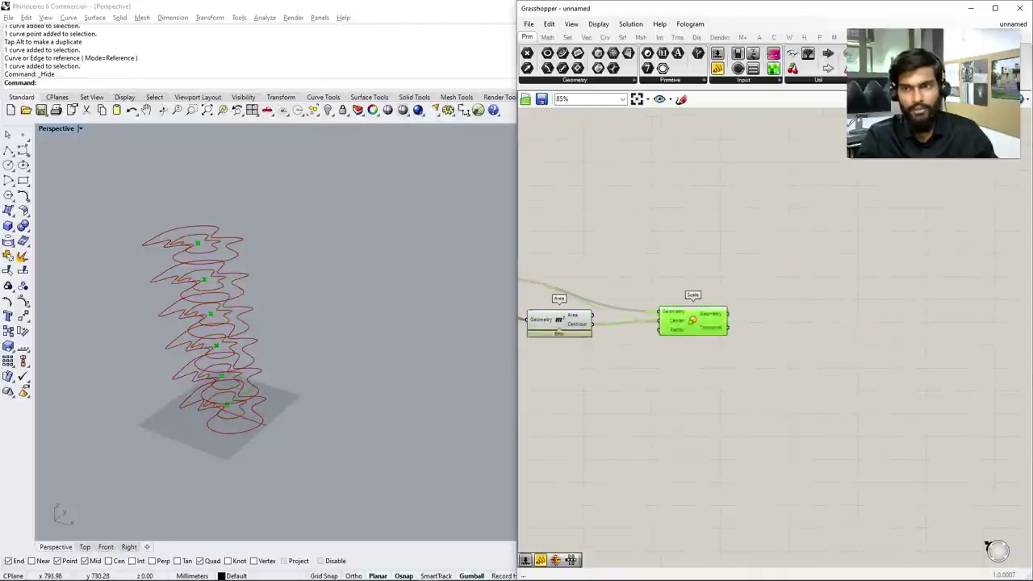
drag(770, 310, 776, 315)
Add a number slider set to 0.8, connect it to Scale's Factor input, and place it just below Scale's input wires
double_click(606, 434)
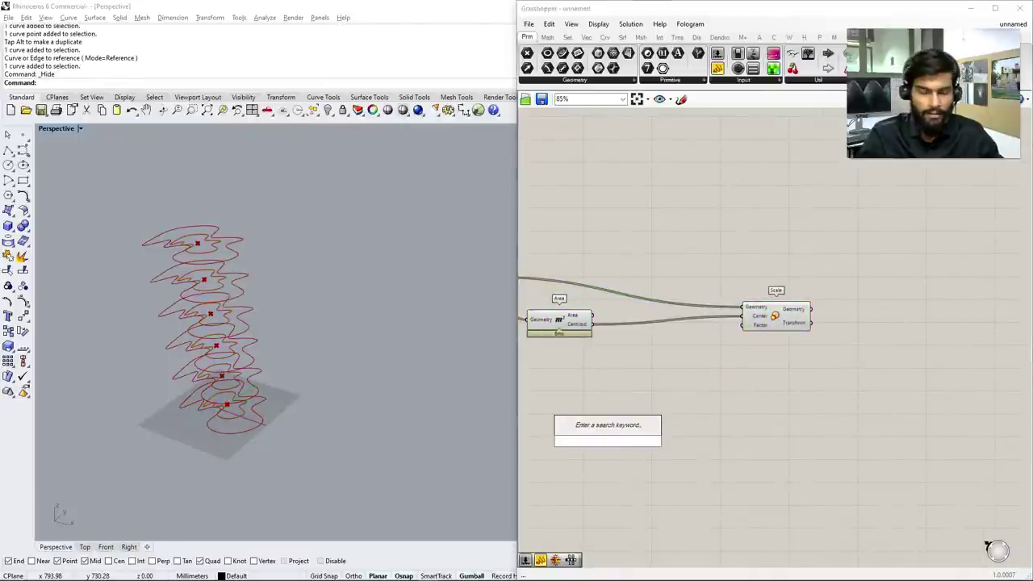
text(0.8)
key(Return)
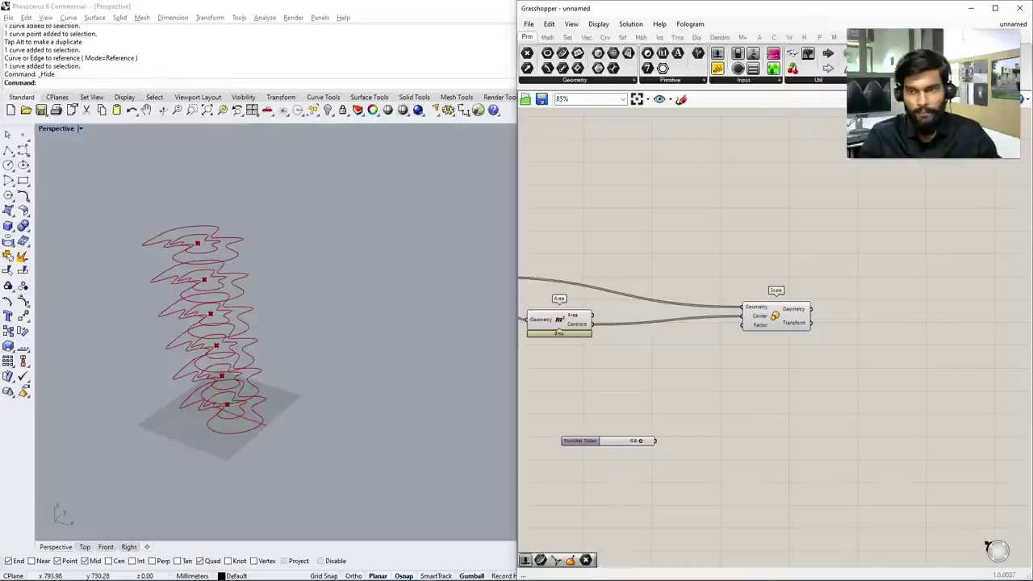
drag(655, 441, 742, 324)
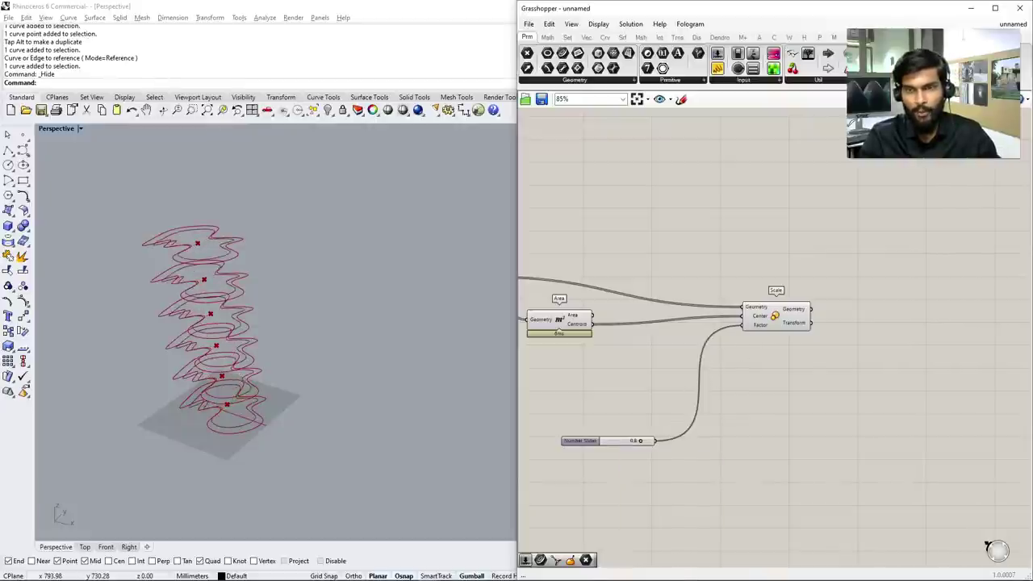
drag(584, 439, 648, 400)
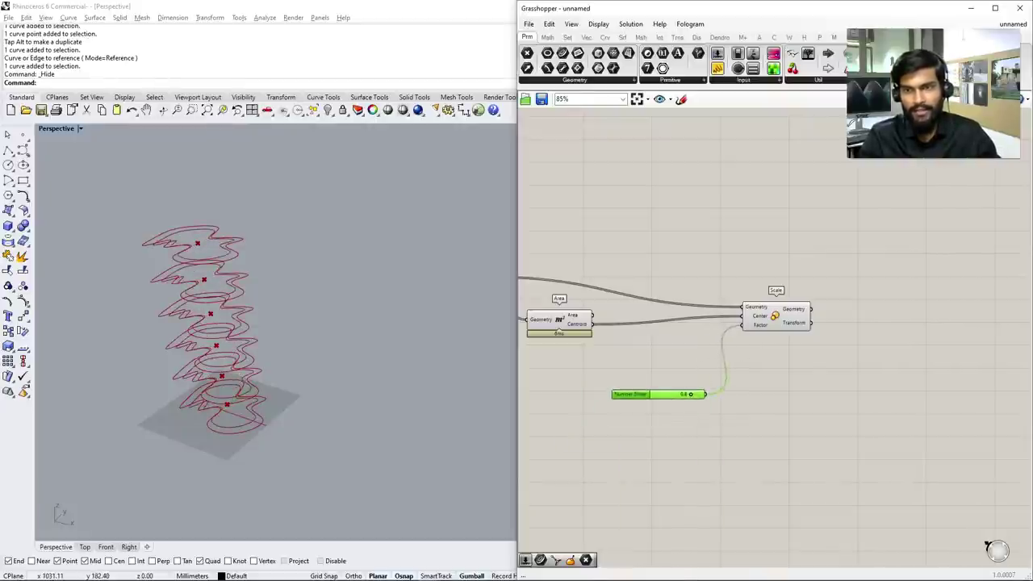
Highlight the Move component's curves and compare them with the scaled copies from a closer, rotated view
scroll(956, 369, down, 3)
scroll(658, 347, up, 3)
click(645, 310)
middle_click(652, 305)
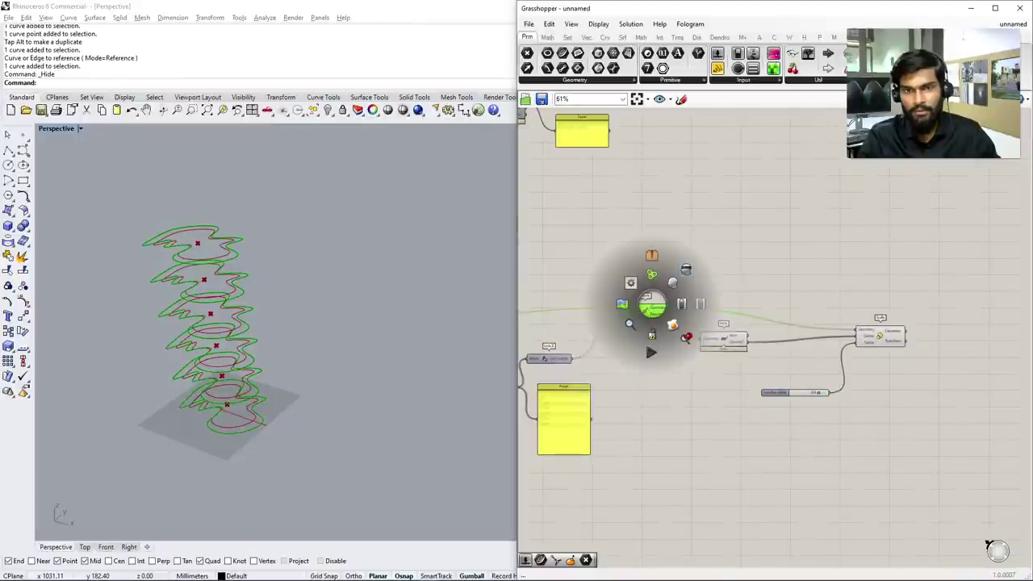
click(621, 304)
middle_click(652, 303)
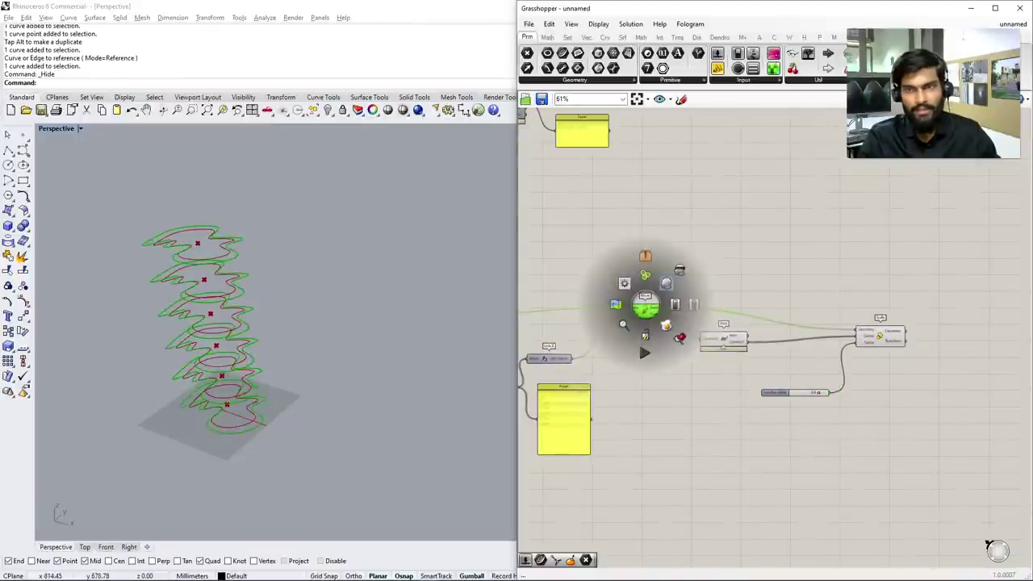
click(621, 303)
right_drag(242, 363, 335, 310)
scroll(242, 338, up, 3)
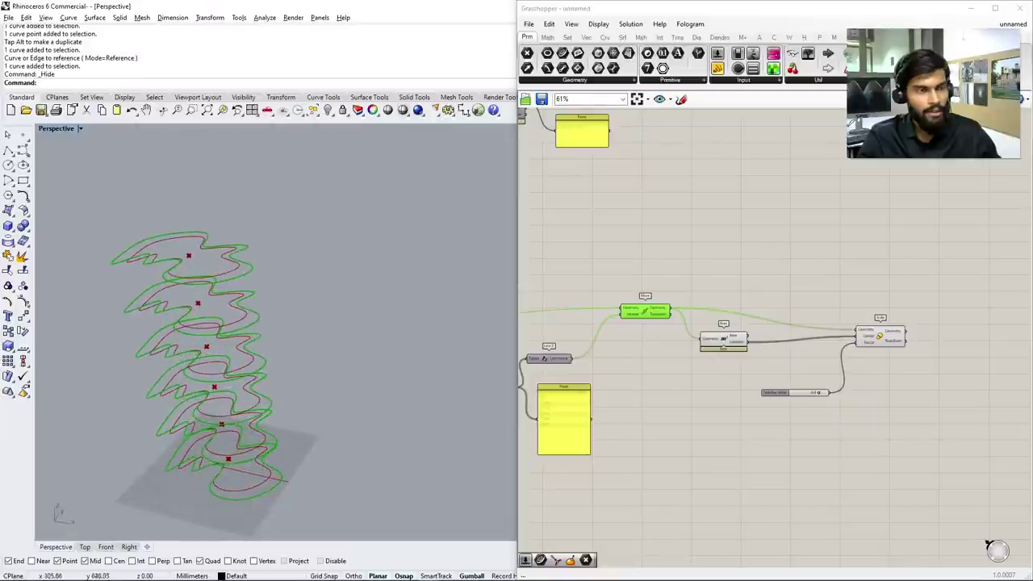
click(775, 452)
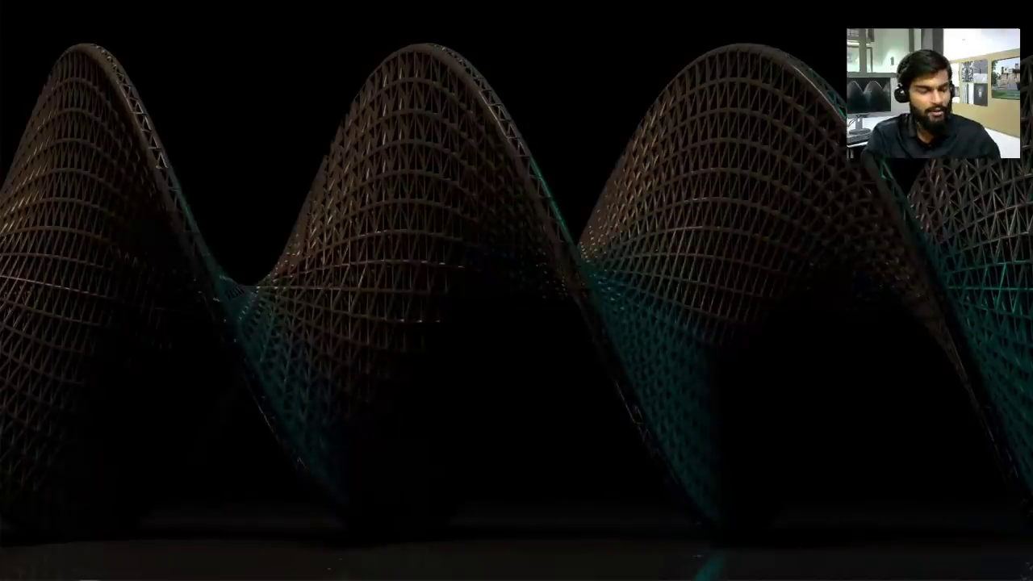
Bring the Rhino window back to the front and dock the Grasshopper window beside the Perspective viewport
key(alt+Tab)
key(Tab)
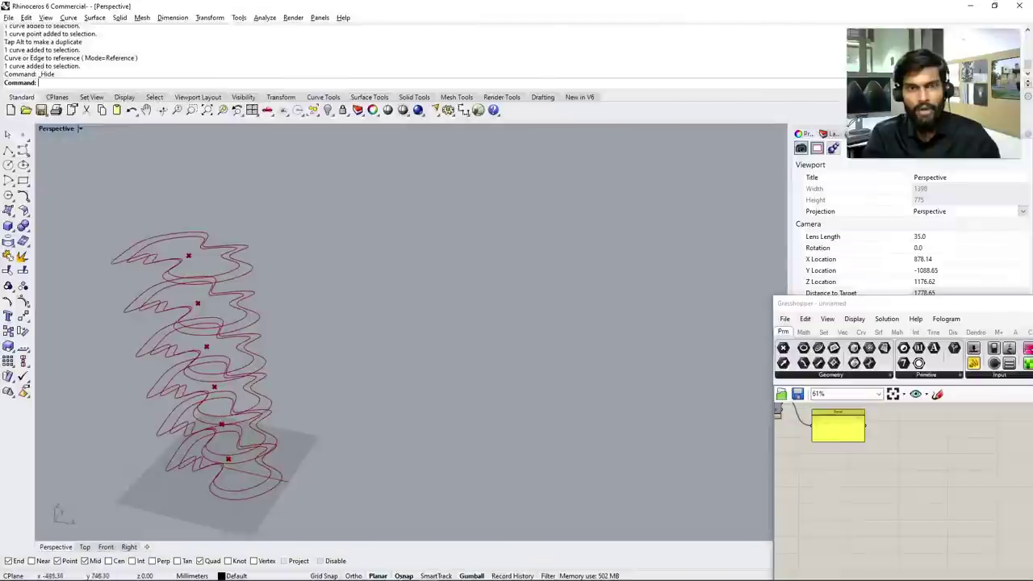
drag(887, 303, 1032, 306)
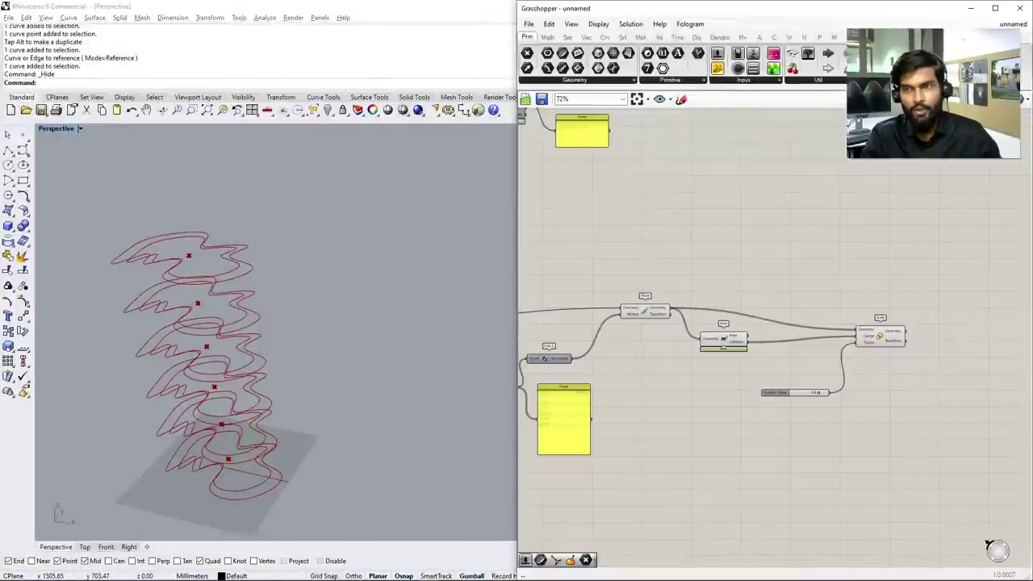
Delete the number slider that feeds Scale's Factor input
scroll(670, 322, up, 3)
scroll(662, 340, up, 3)
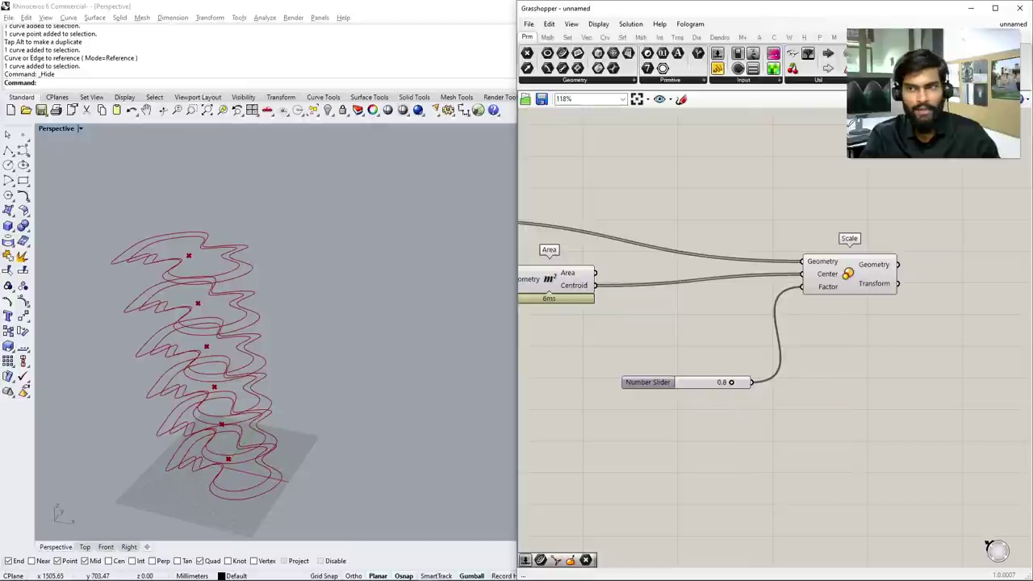
click(706, 382)
key(Delete)
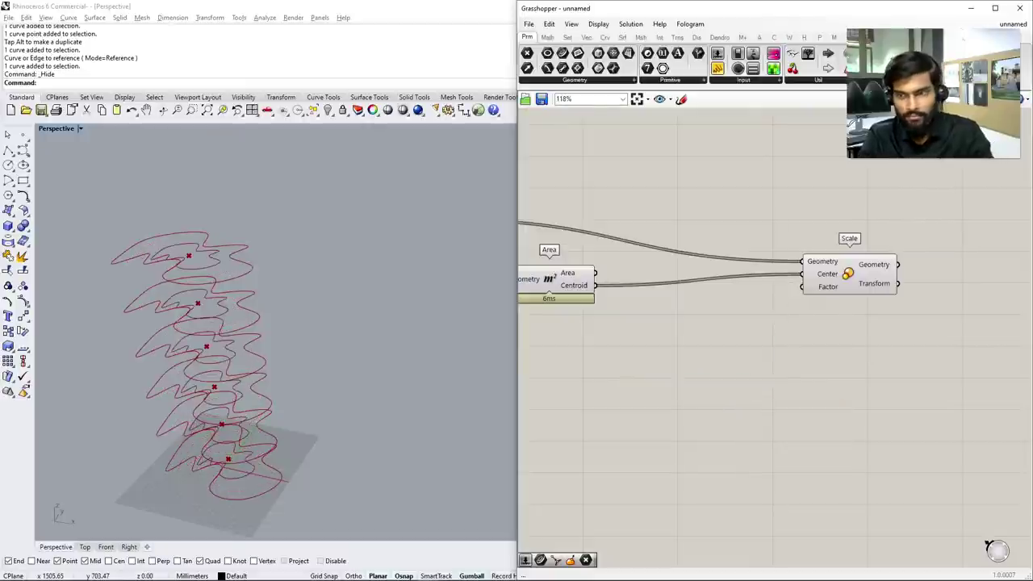
Add a Range component and position it below the wires between Area and Scale
scroll(705, 399, down, 5)
scroll(702, 401, up, 3)
double_click(694, 395)
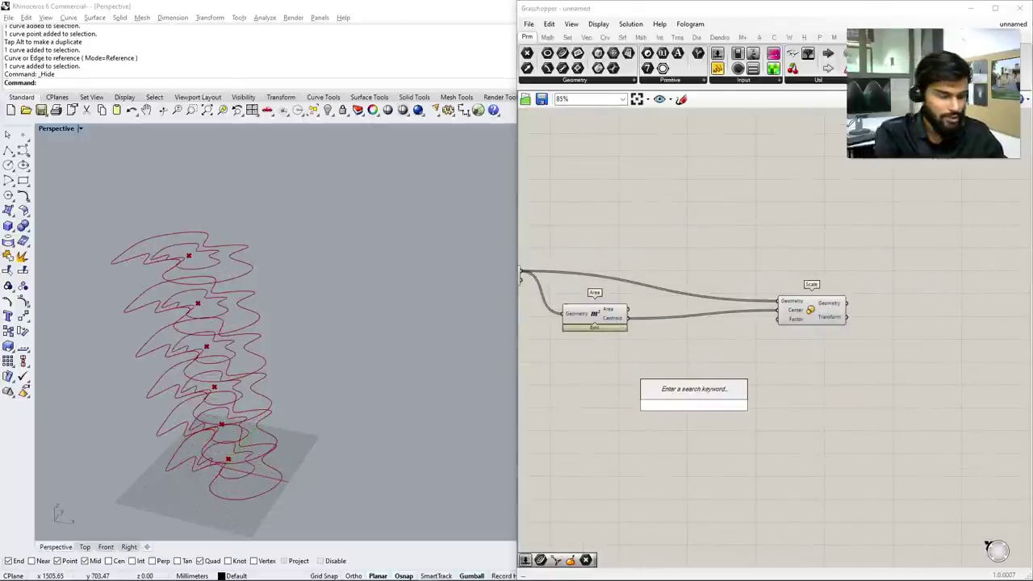
text(range)
key(Return)
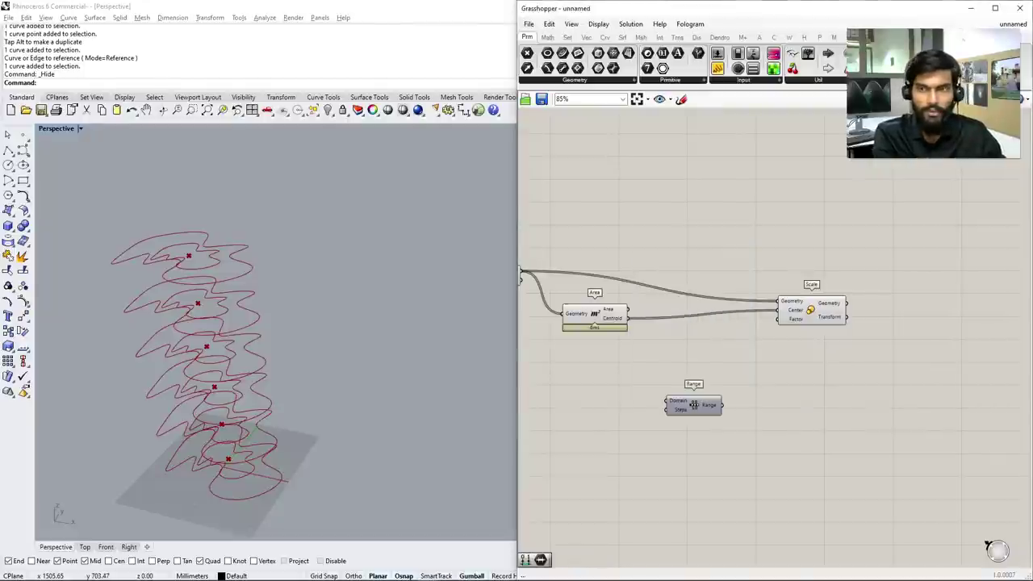
scroll(726, 413, down, 2)
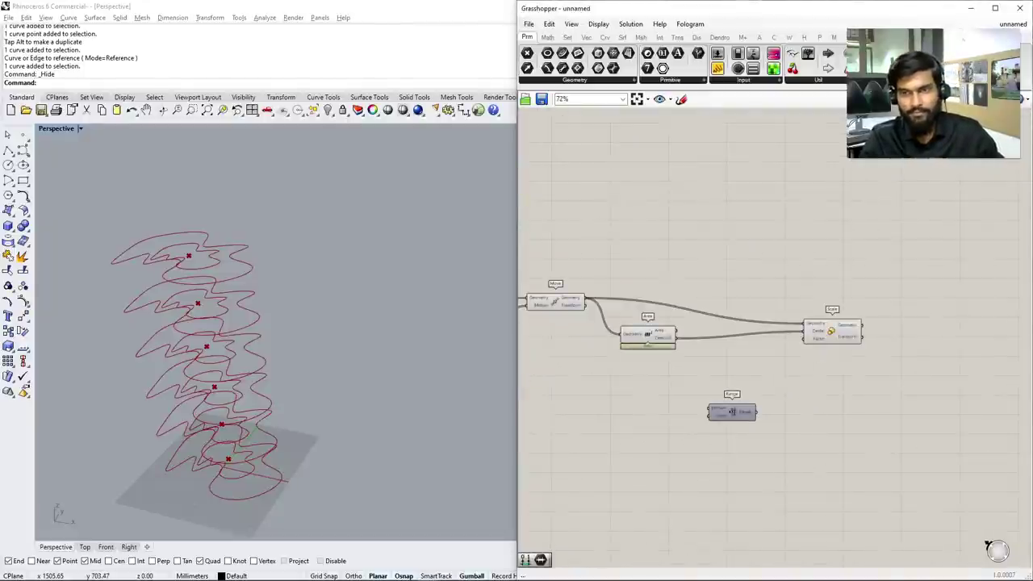
drag(732, 411, 735, 423)
scroll(733, 422, down, 1)
scroll(766, 424, up, 3)
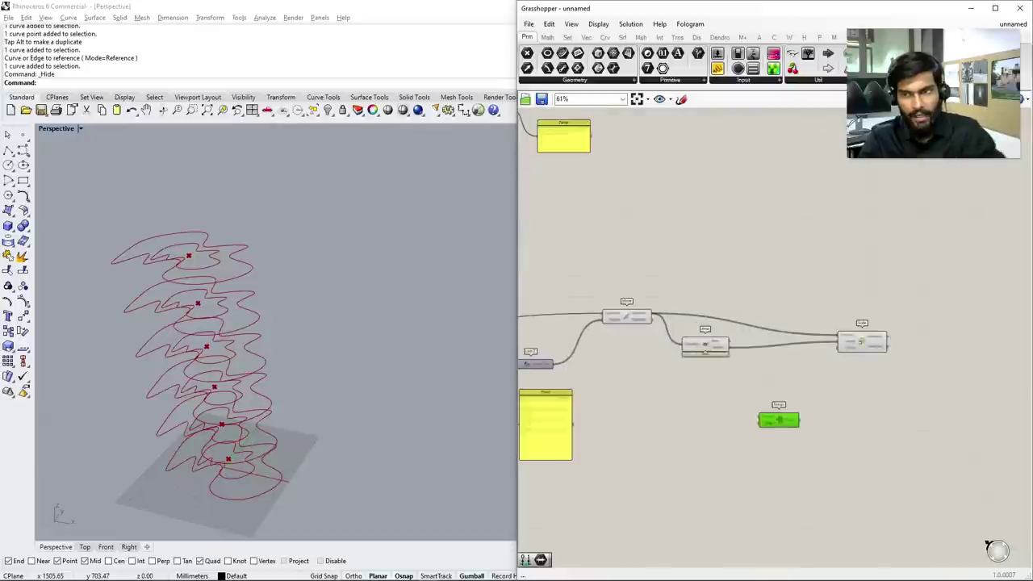
Add a Construct Domain component and position it just before the Range component
double_click(670, 413)
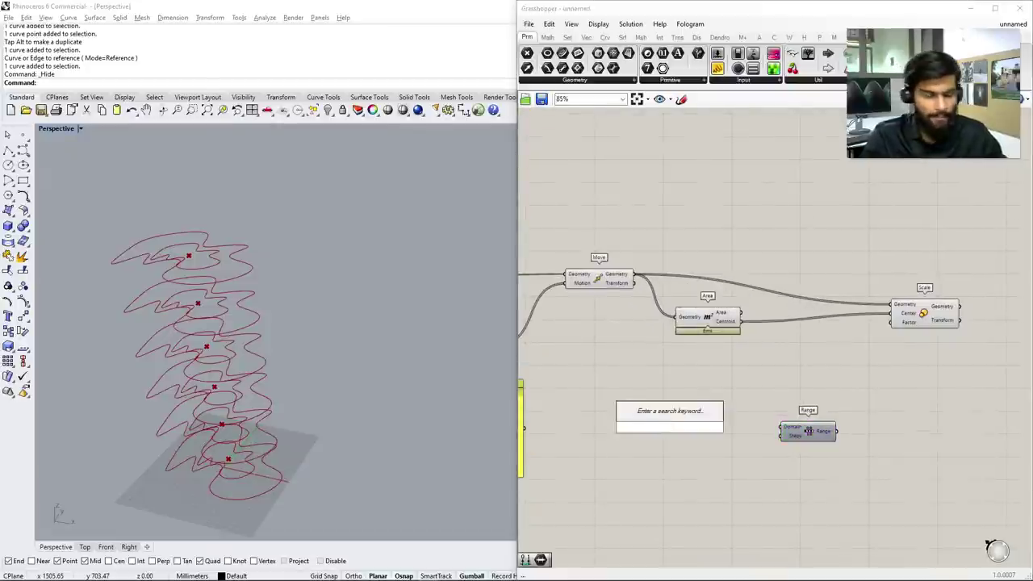
text(constr)
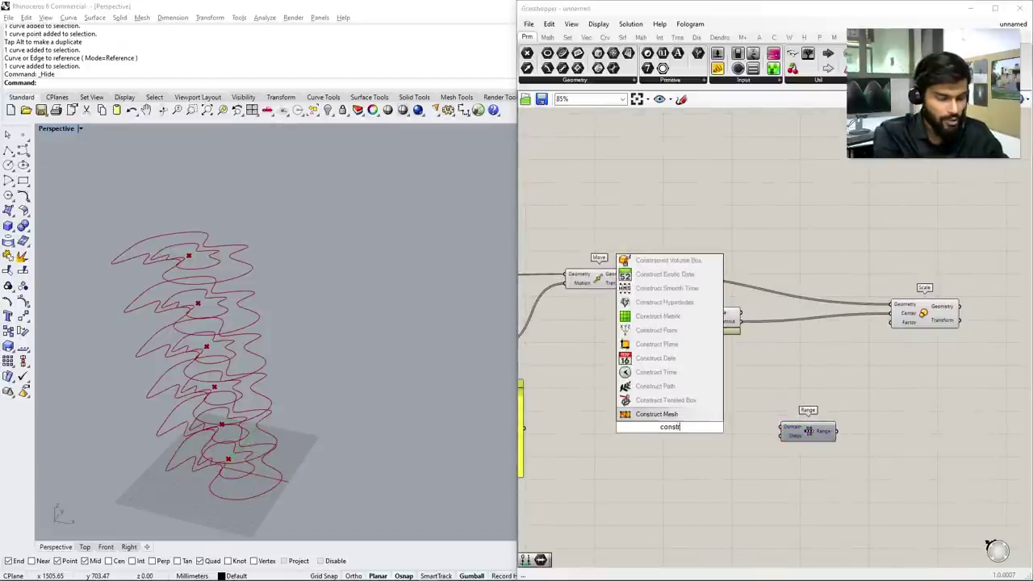
text(uct domain)
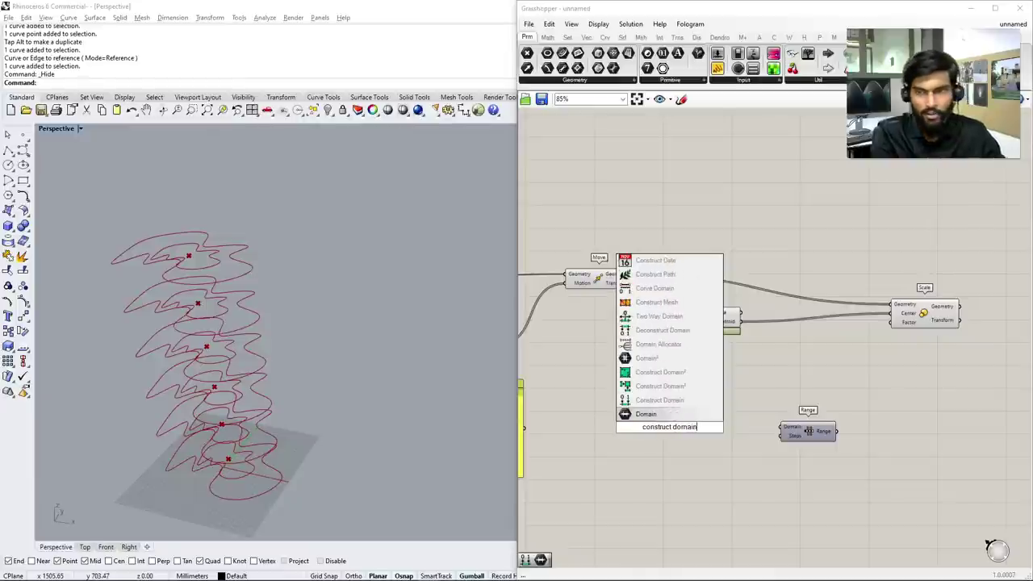
key(Return)
drag(669, 427, 703, 421)
scroll(808, 431, up, 5)
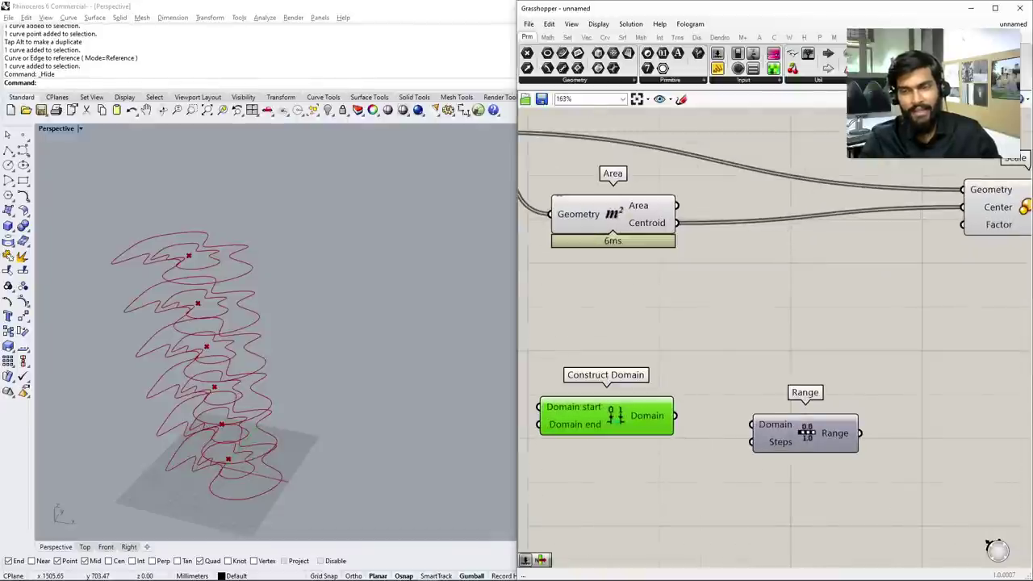
Shift Range slightly lower and connect Construct Domain's Domain output to Range's Domain input
drag(807, 432, 805, 446)
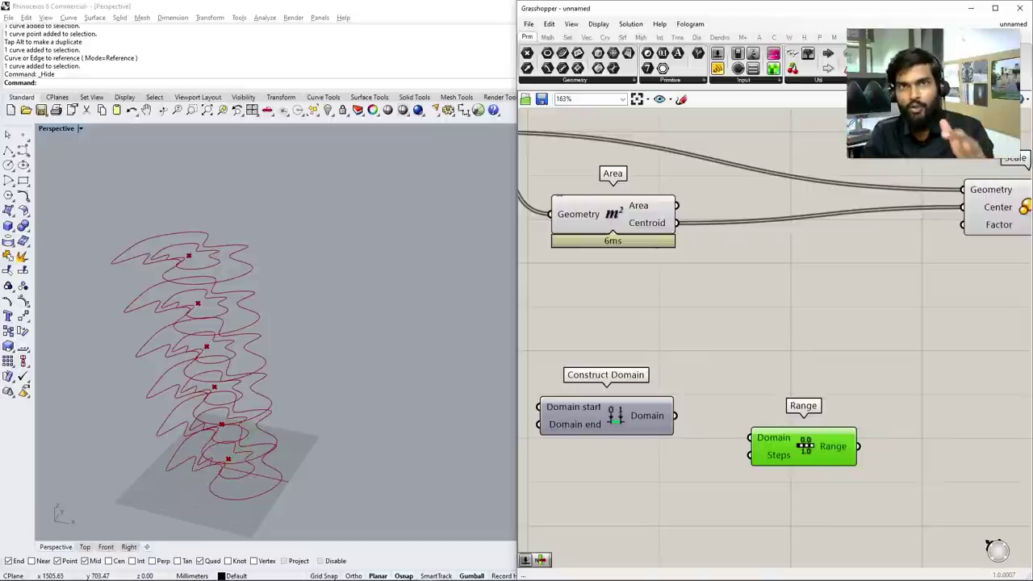
scroll(683, 353, down, 3)
drag(634, 398, 731, 414)
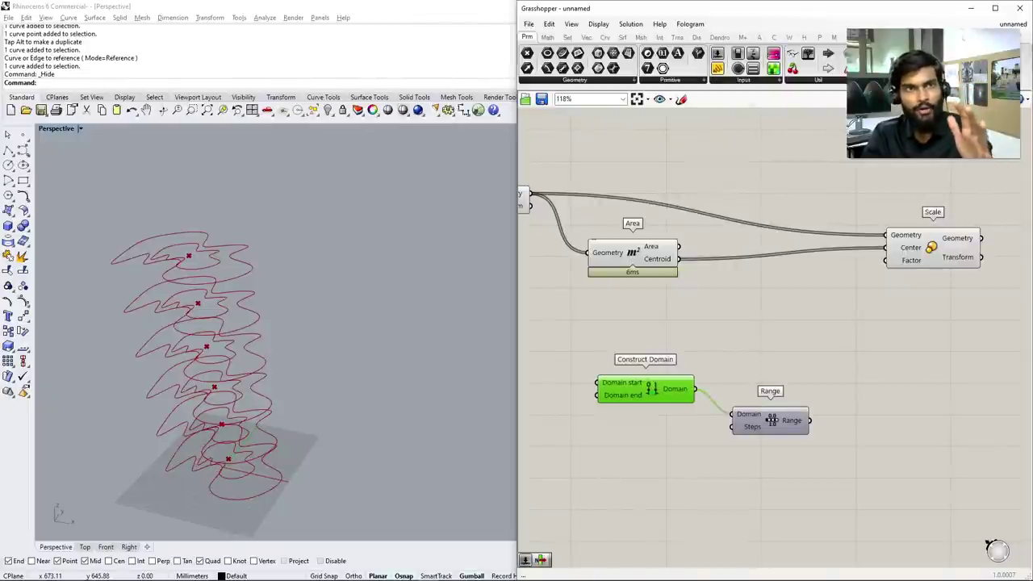
Add a number slider set to 0.5 before Construct Domain and connect it to the Domain start input
right_drag(772, 419, 833, 412)
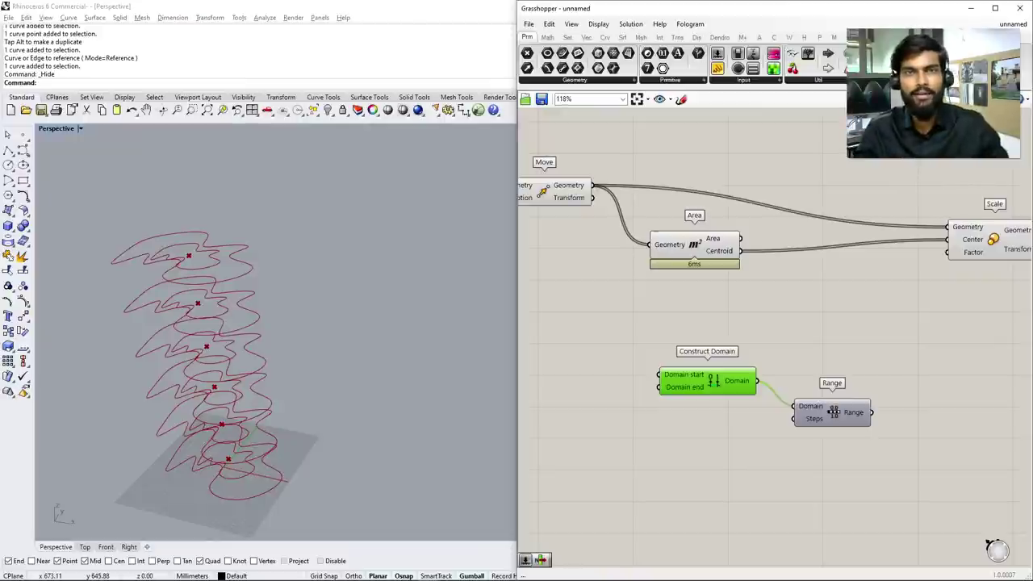
right_drag(726, 323, 815, 289)
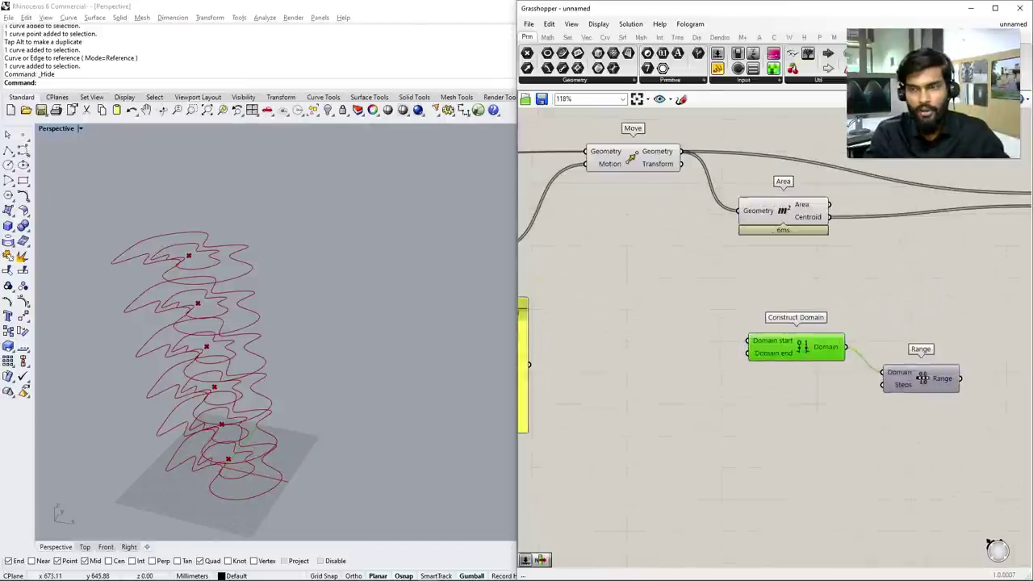
click(814, 289)
double_click(678, 332)
text(0)
key(Return)
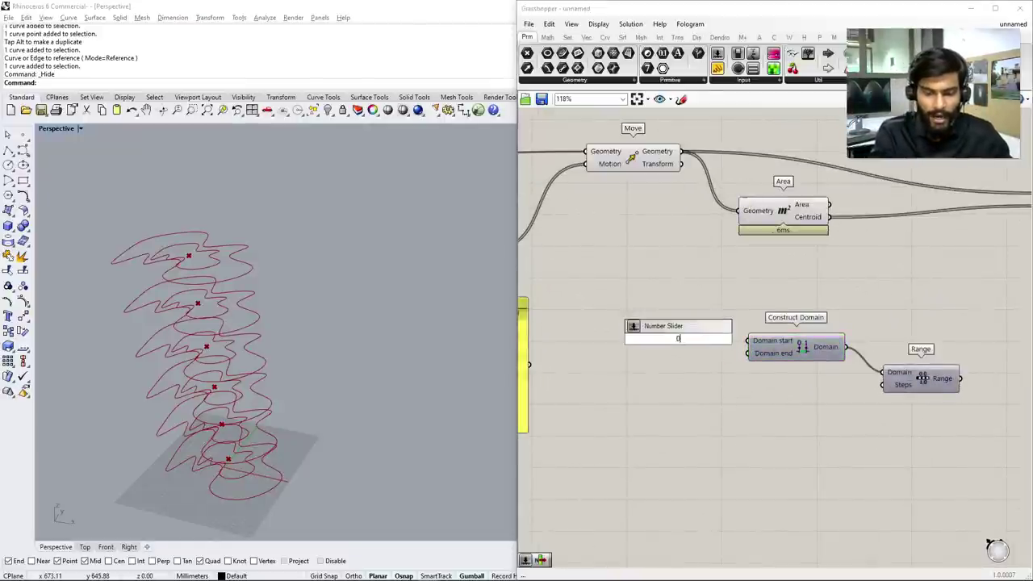
text(.5)
key(Return)
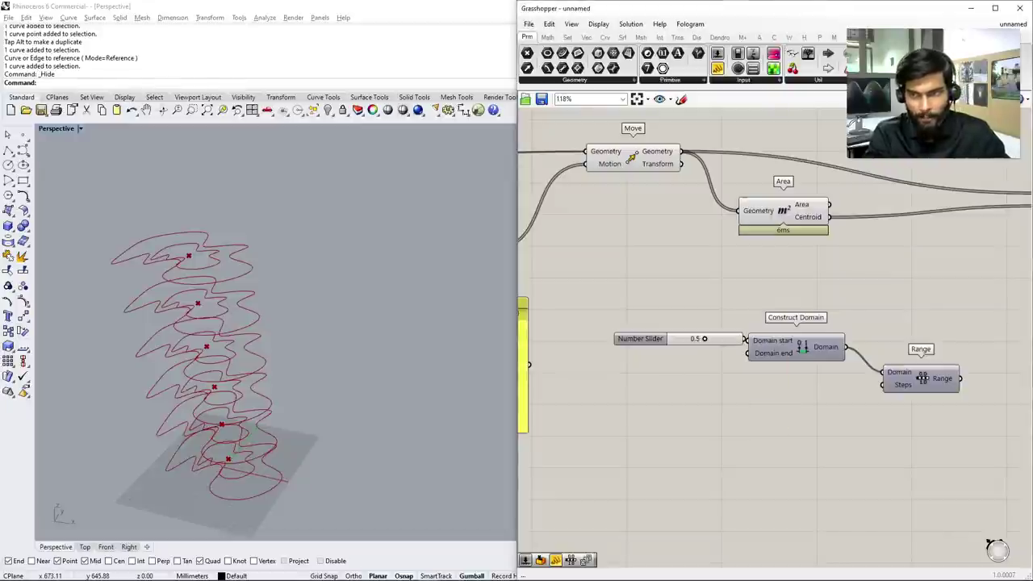
drag(640, 338, 591, 338)
drag(693, 338, 747, 340)
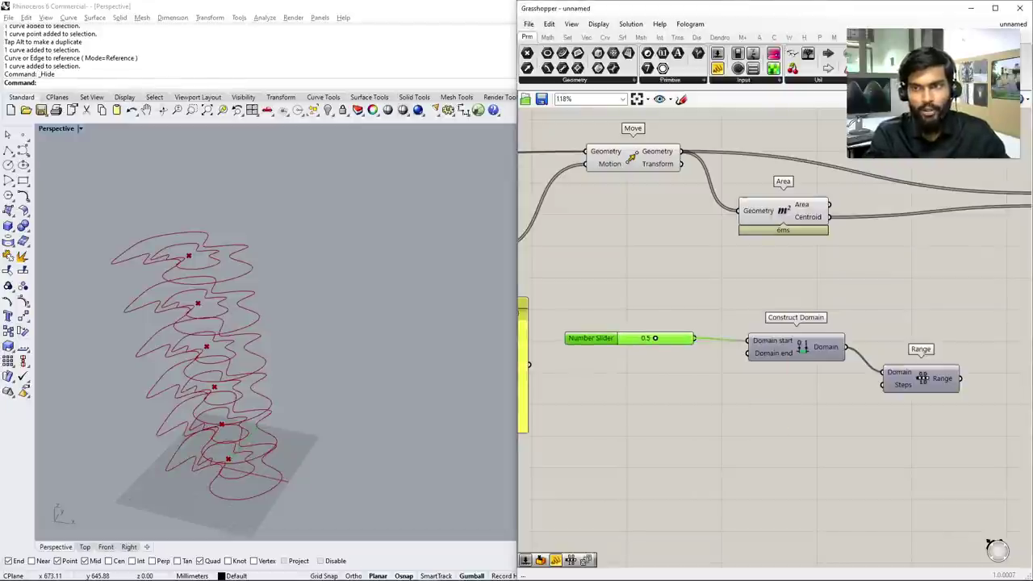
Add a second number slider set to 1 below the 0.5 slider
double_click(650, 364)
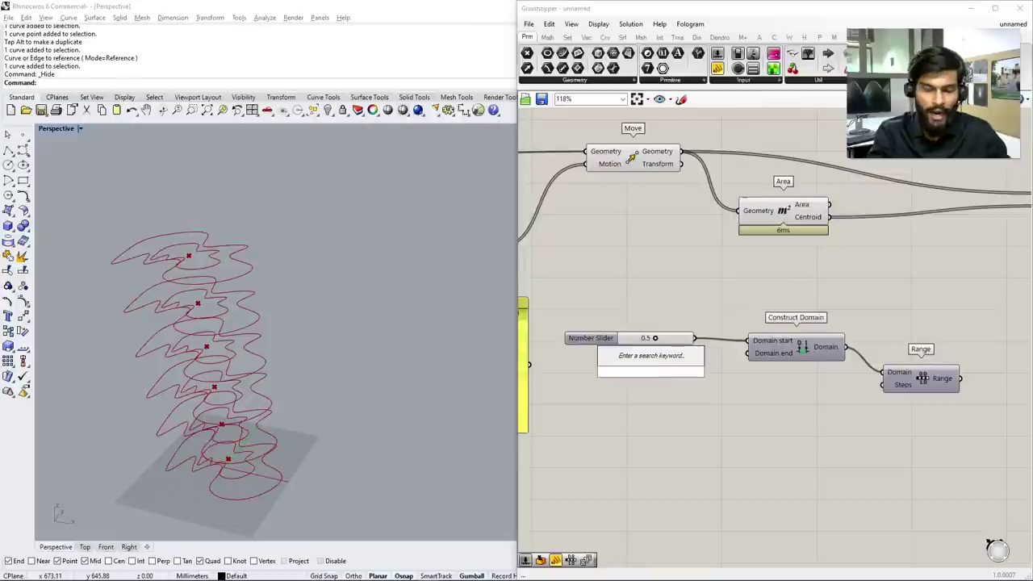
text(0<1)
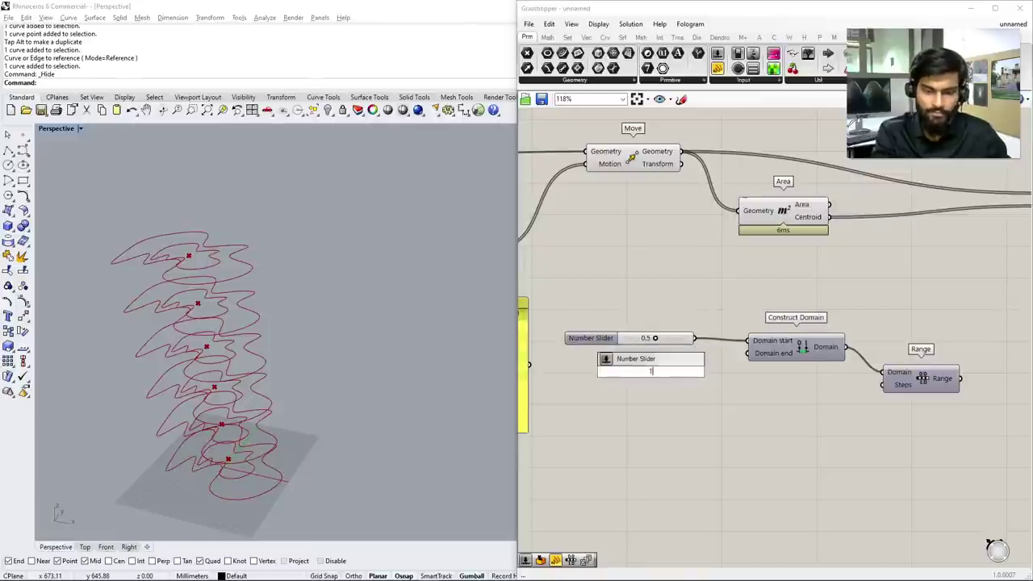
key(Return)
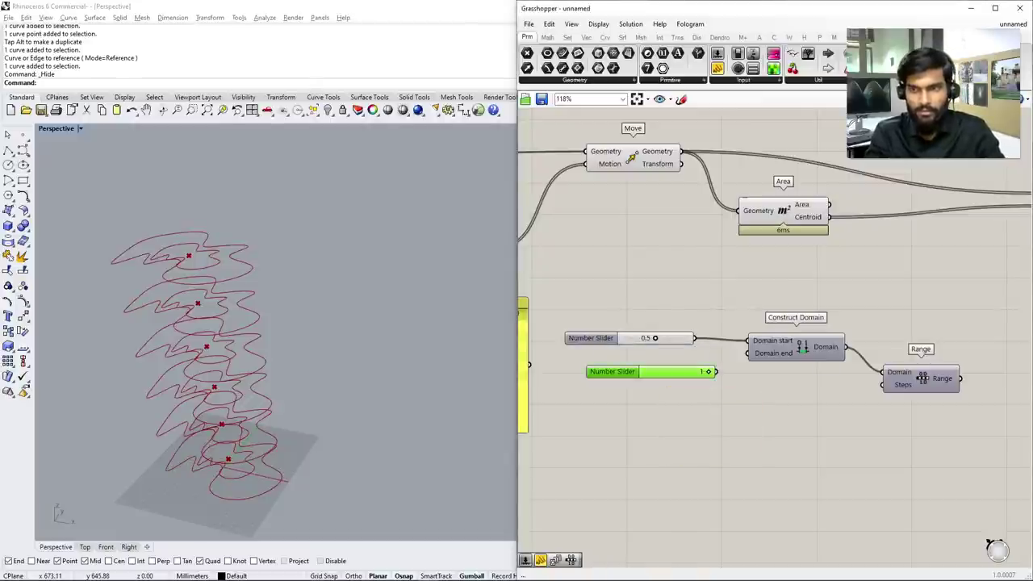
Connect the number slider set to 1 to Construct Domain's end input, and tidy the positions of that slider and the Range component
drag(712, 371, 748, 353)
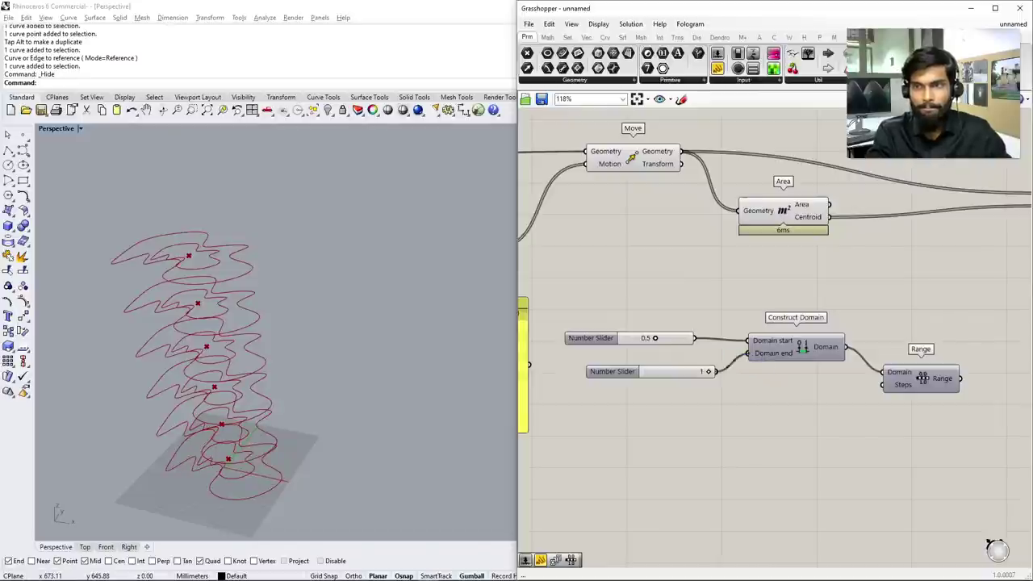
drag(621, 371, 601, 364)
right_drag(807, 452, 741, 423)
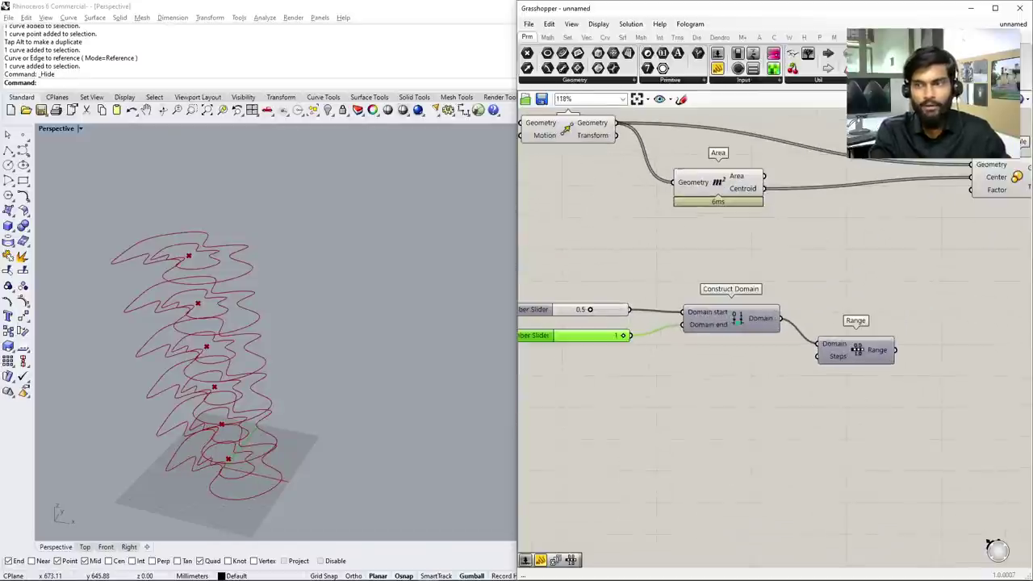
drag(855, 350, 863, 361)
scroll(747, 384, up, 1)
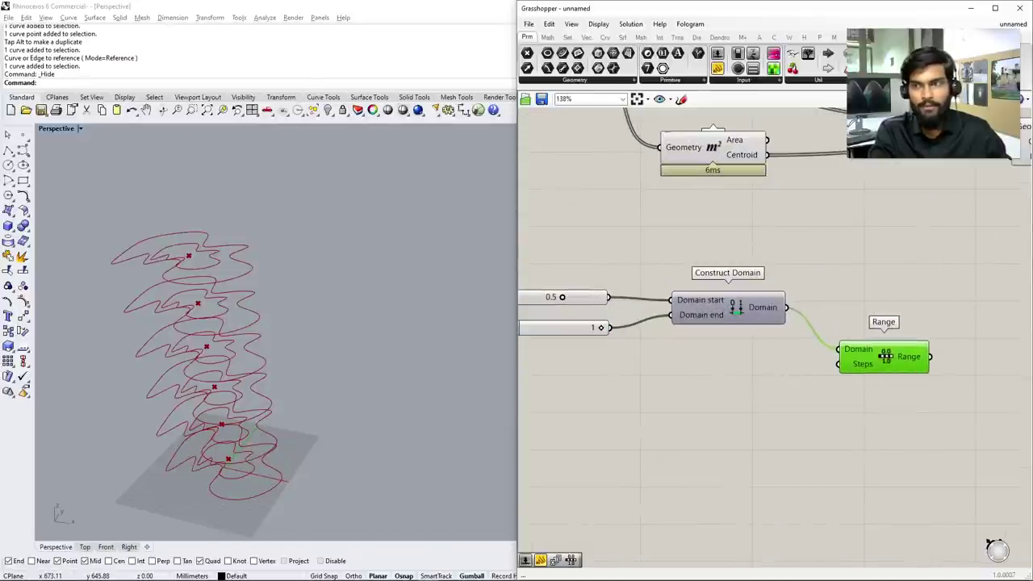
Move the Series count slider lower on the canvas and also connect it to the Range component's Steps input
scroll(897, 354, down, 4)
scroll(726, 339, up, 2)
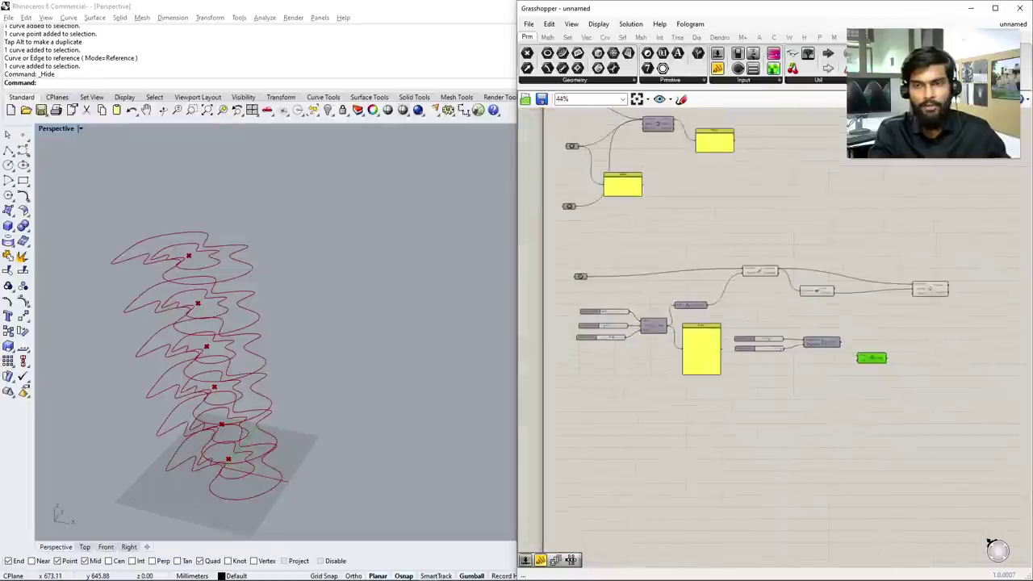
key(Up)
key(Up)
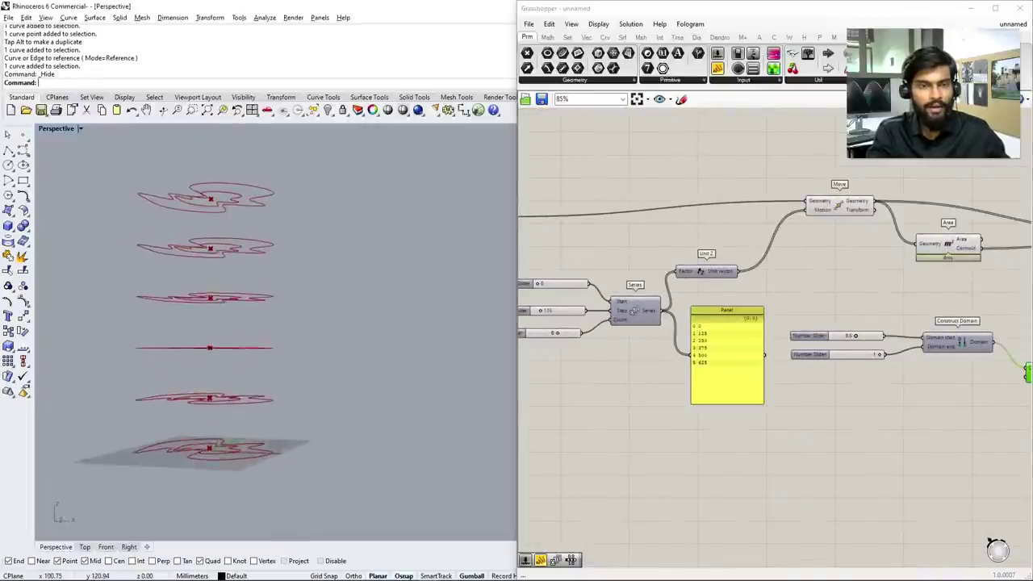
drag(532, 332, 543, 394)
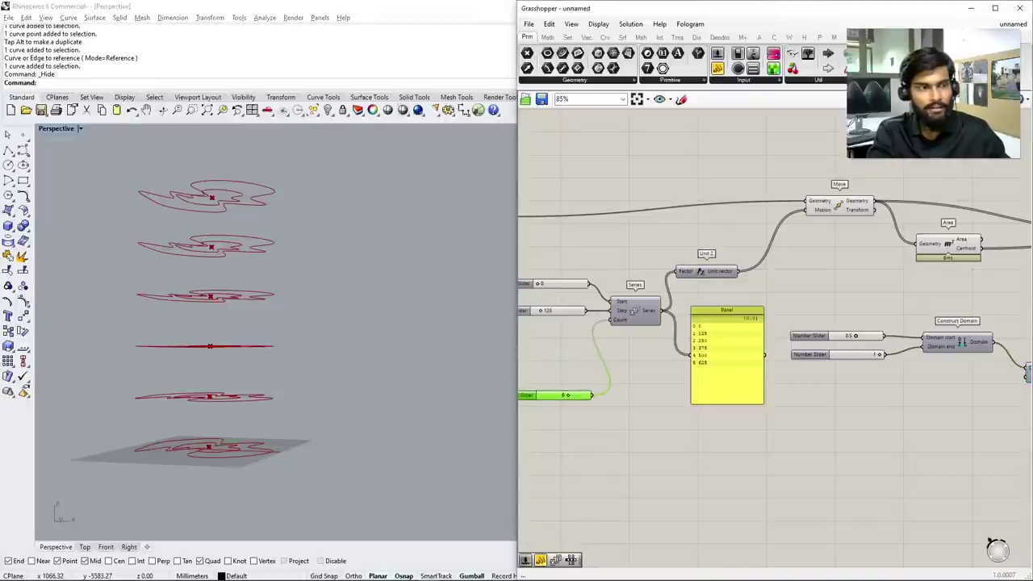
scroll(617, 355, up, 3)
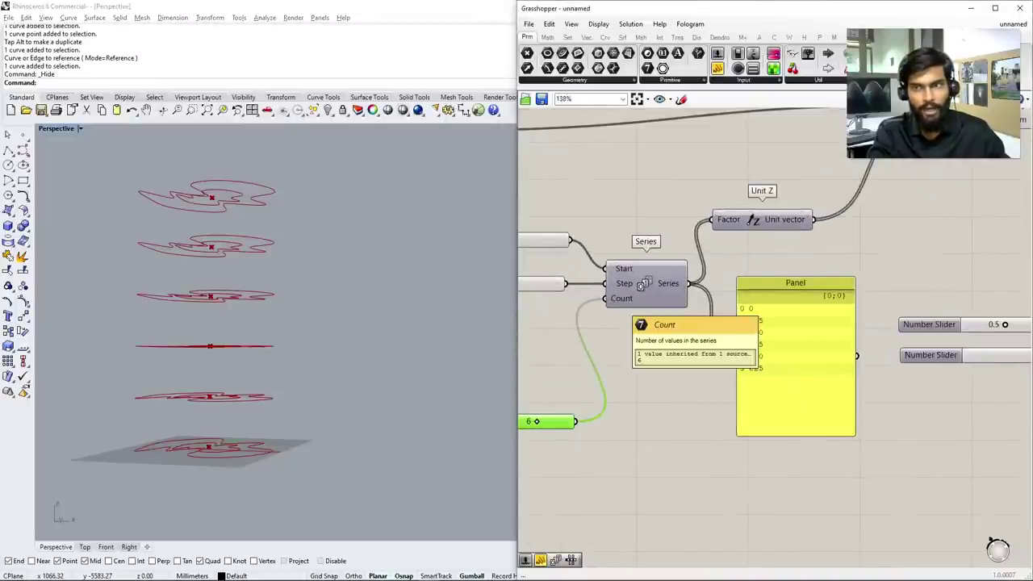
scroll(590, 339, down, 3)
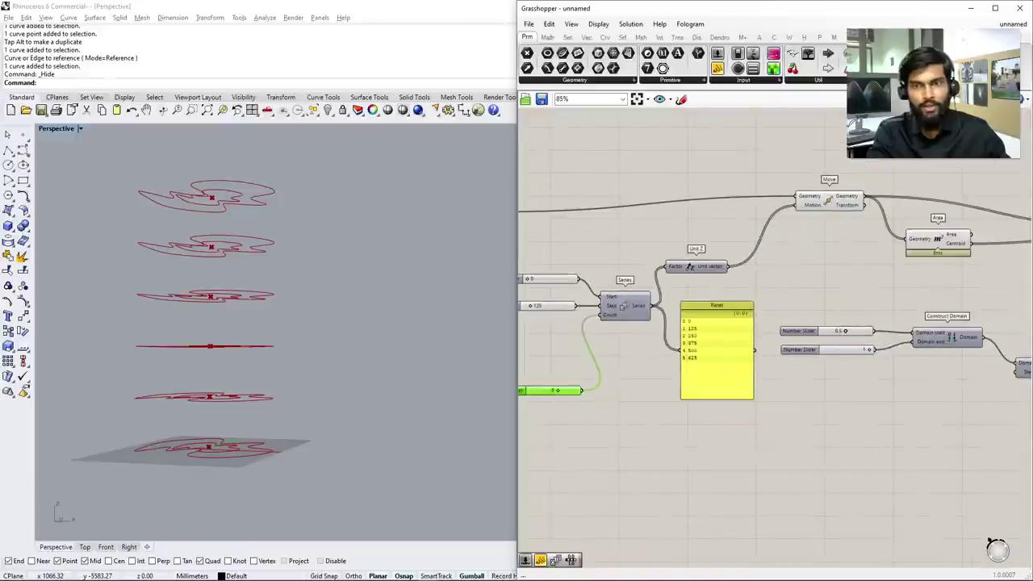
scroll(623, 305, up, 1)
drag(643, 365, 888, 327)
scroll(580, 299, down, 2)
scroll(579, 299, up, 4)
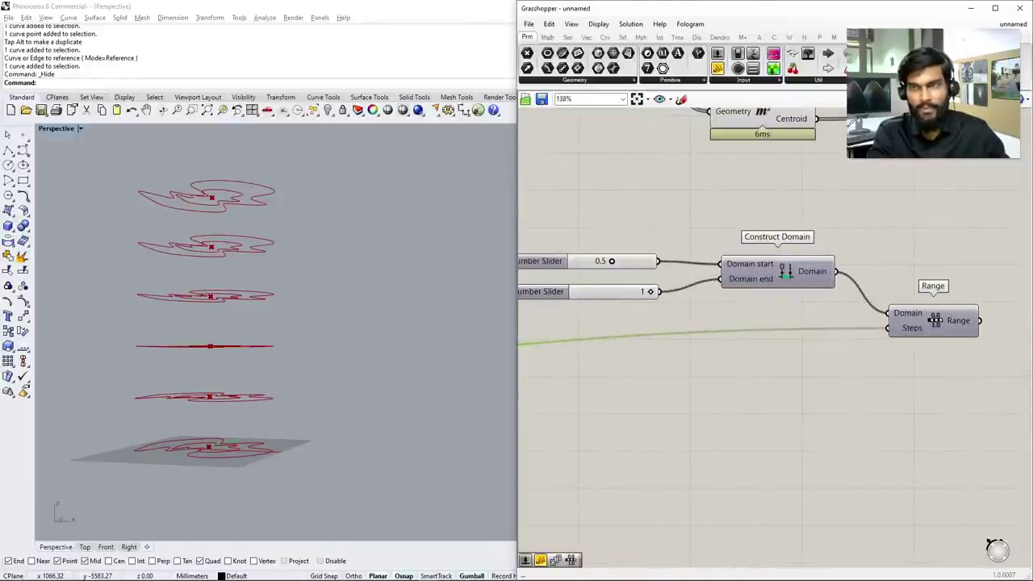
Apply the expression x-1 to the Range component's Steps input
scroll(898, 328, up, 3)
right_click(905, 329)
mouse_move(944, 437)
click(838, 450)
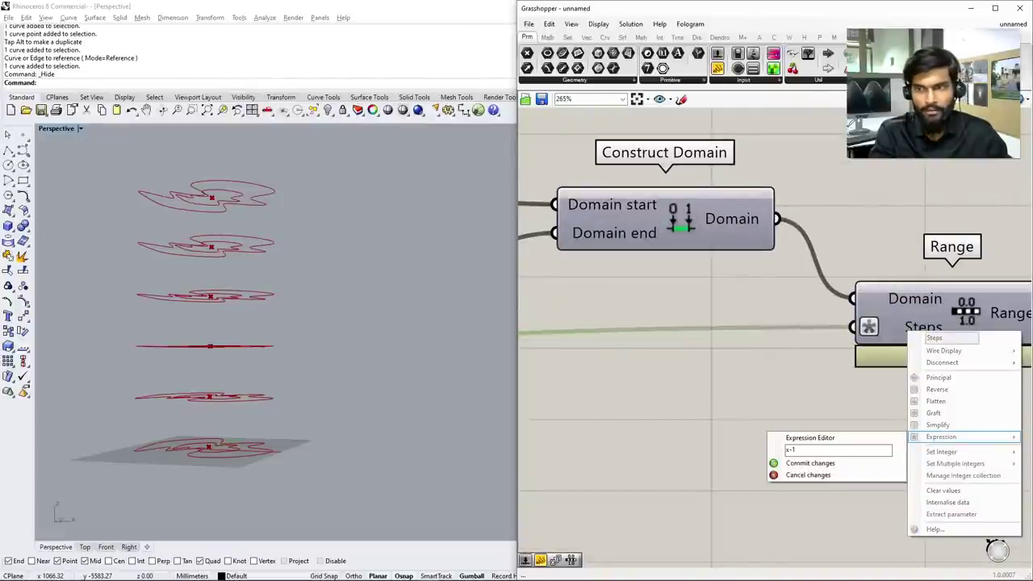
key(Return)
Add a panel fed by the Range output and enlarge it so the whole list can be read
scroll(702, 331, down, 3)
right_drag(702, 330, 513, 428)
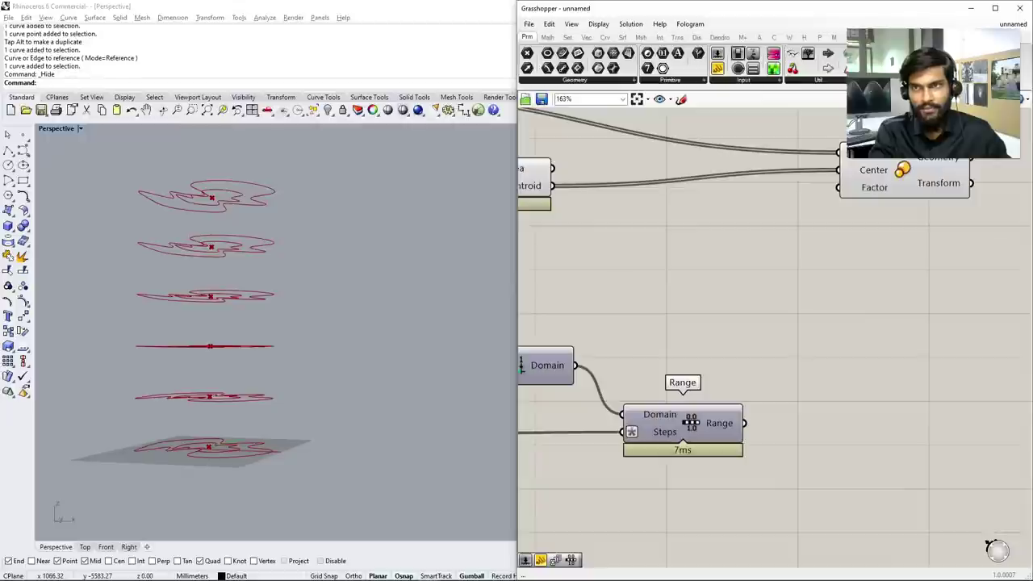
drag(717, 68, 864, 476)
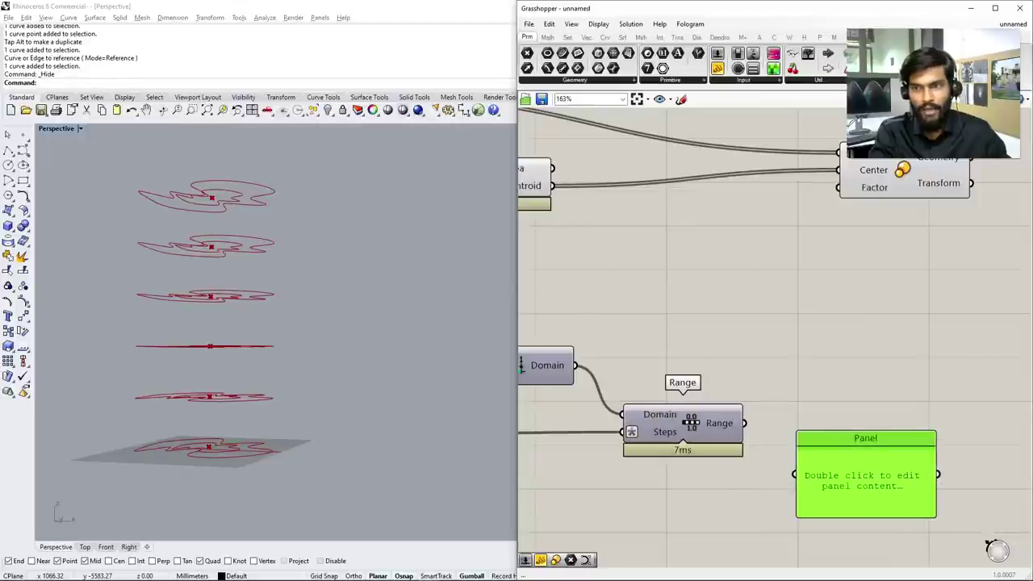
drag(743, 423, 795, 474)
scroll(691, 423, down, 4)
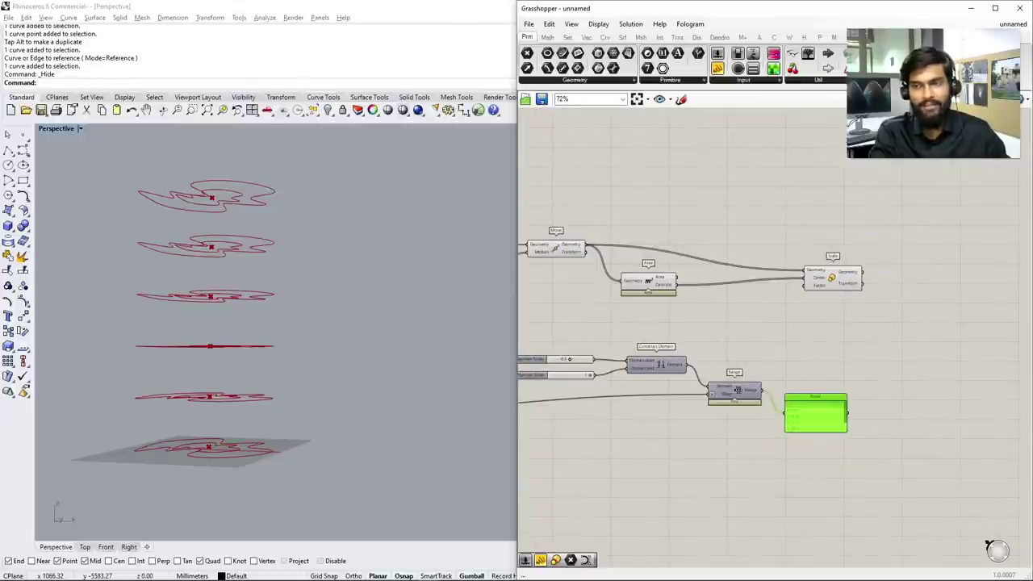
drag(815, 432, 815, 507)
scroll(799, 445, up, 4)
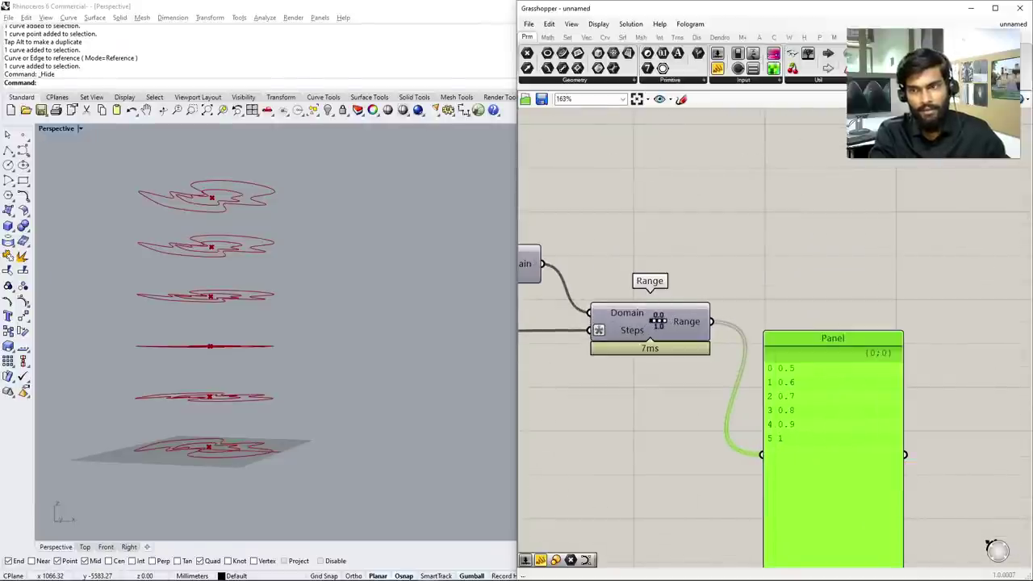
Connect the Range output to the Scale component's Factor input
scroll(707, 350, down, 8)
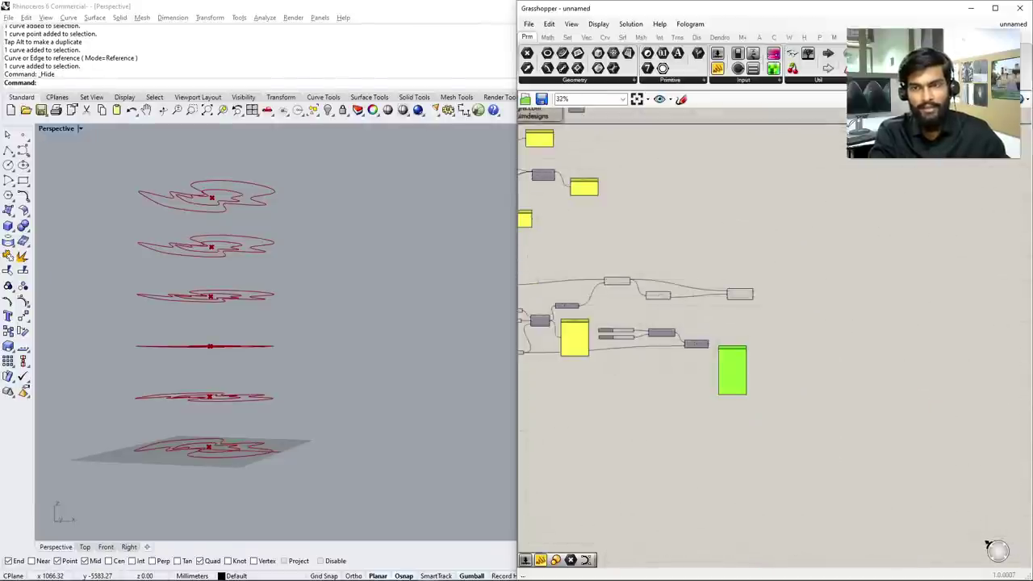
scroll(735, 352, up, 8)
scroll(678, 360, up, 1)
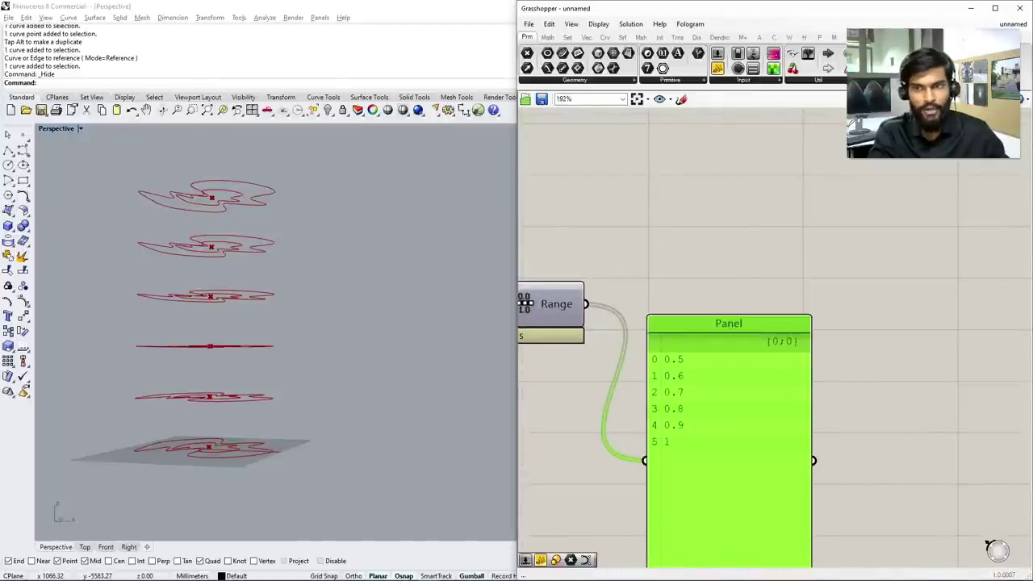
scroll(674, 467, down, 4)
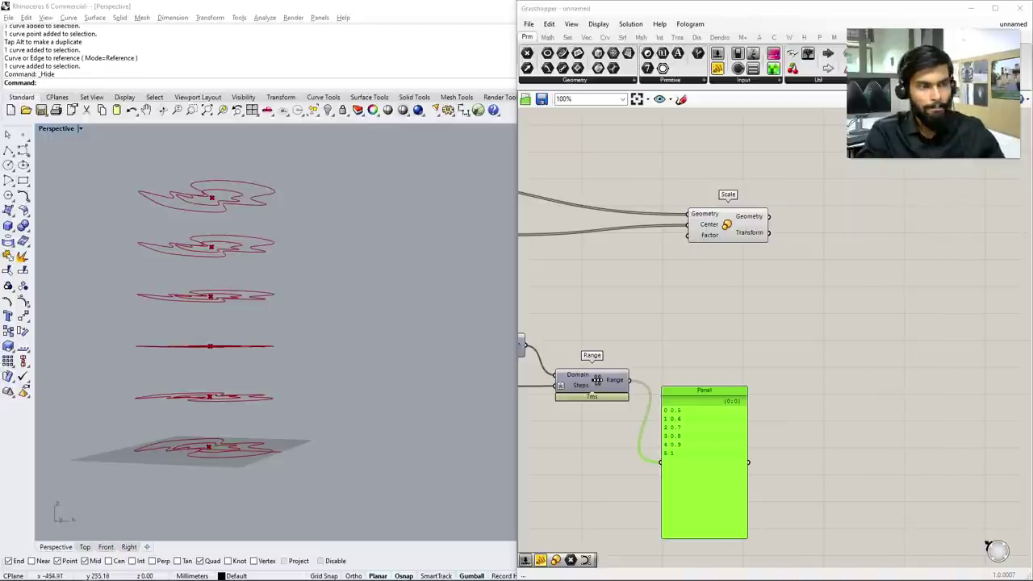
scroll(597, 380, down, 3)
scroll(689, 367, up, 3)
scroll(660, 371, down, 3)
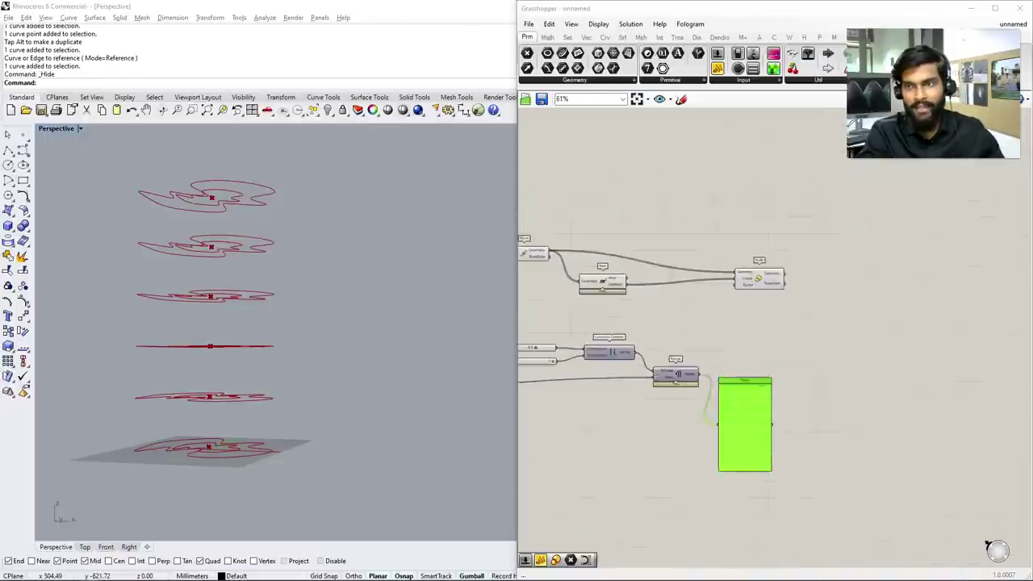
scroll(749, 358, up, 3)
drag(666, 375, 724, 243)
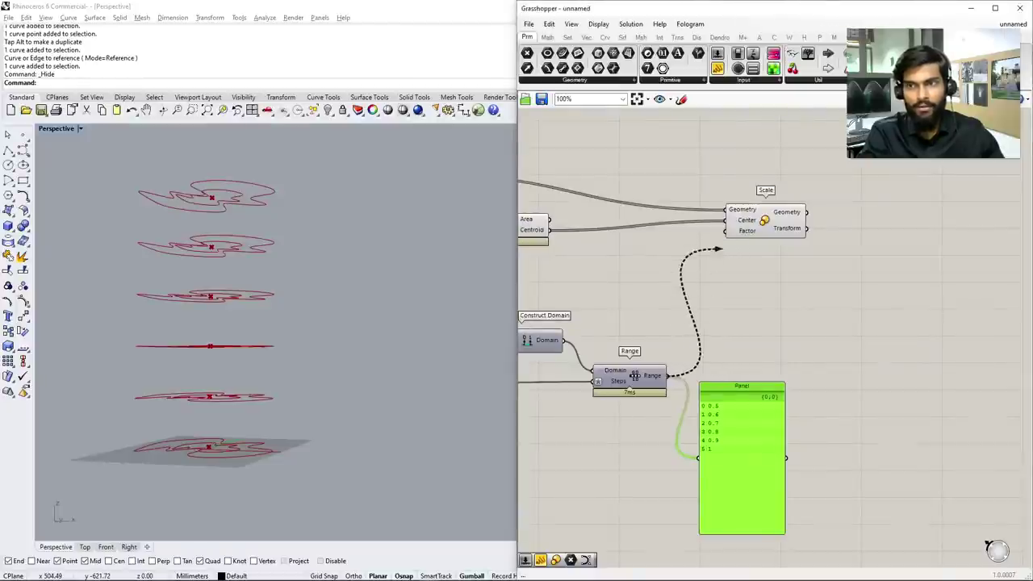
scroll(1000, 363, down, 3)
Turn off the preview of the Move and Area components together
drag(751, 302, 646, 222)
middle_click(627, 258)
click(666, 232)
Examine the scaled curves in the perspective view and compare them with the scale factors in the Range panel
right_drag(266, 339, 266, 315)
scroll(274, 322, up, 3)
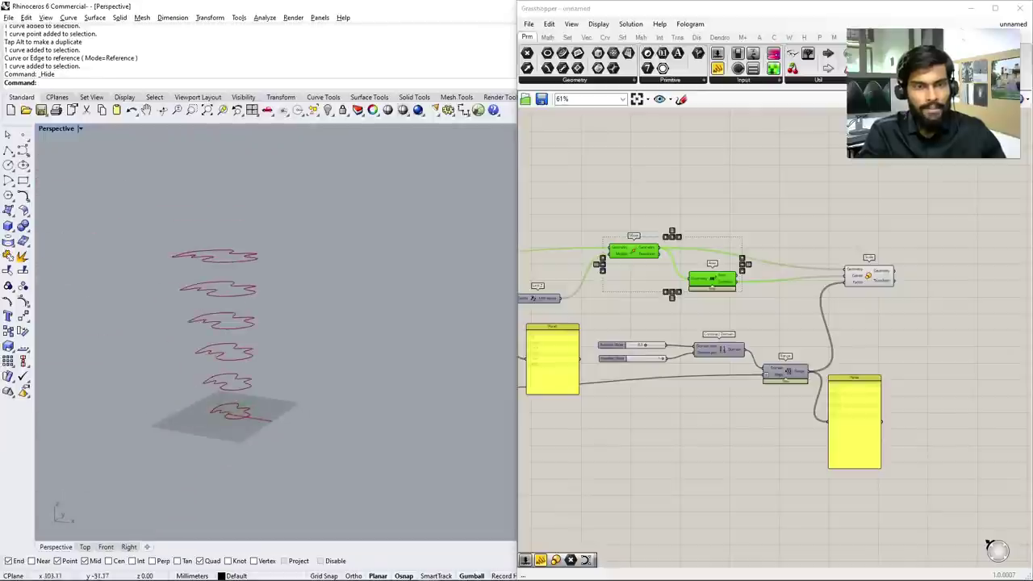
scroll(242, 339, up, 2)
scroll(242, 338, up, 2)
scroll(242, 339, up, 2)
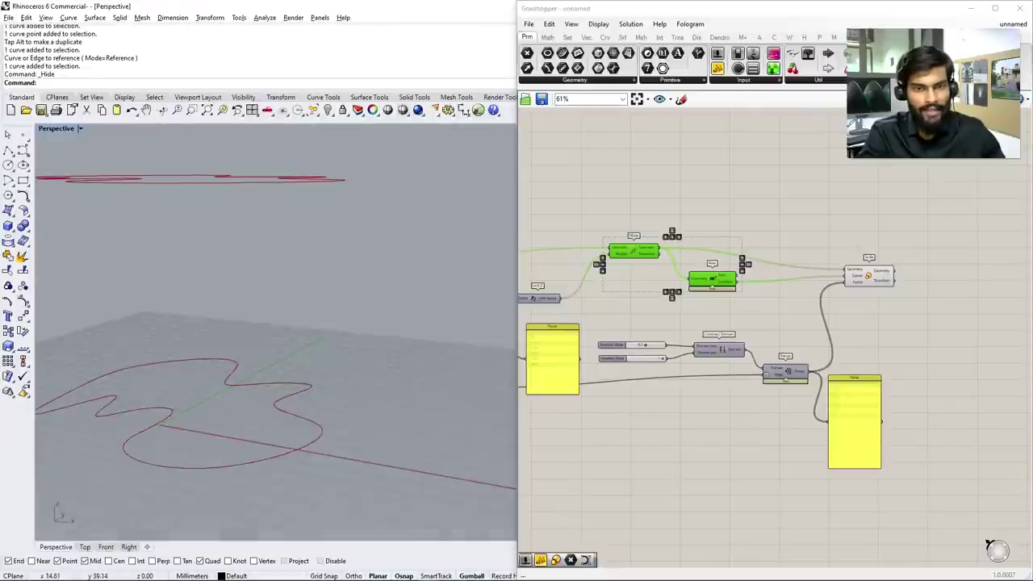
scroll(827, 412, up, 5)
click(843, 416)
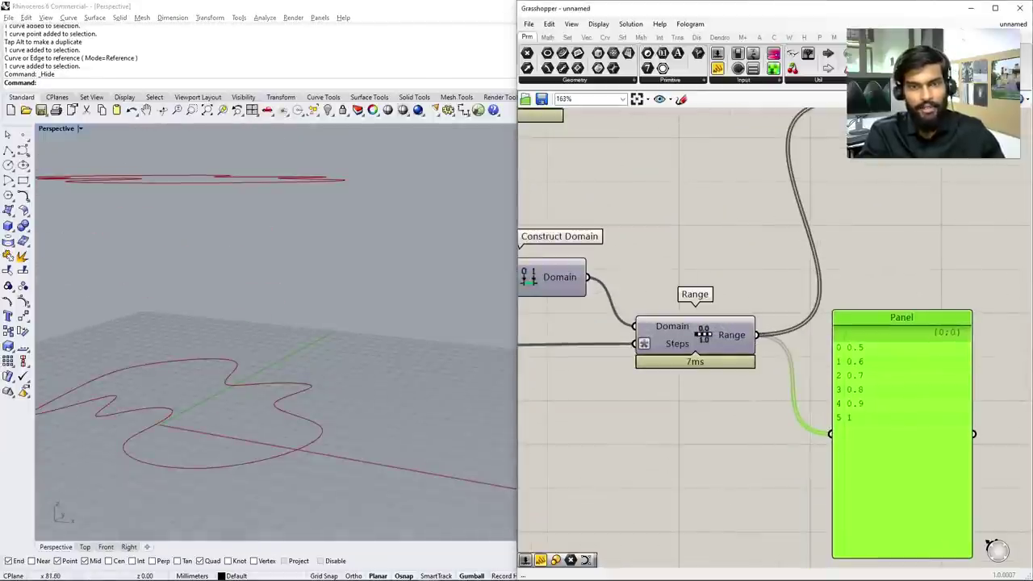
scroll(242, 339, down, 3)
scroll(242, 339, down, 3)
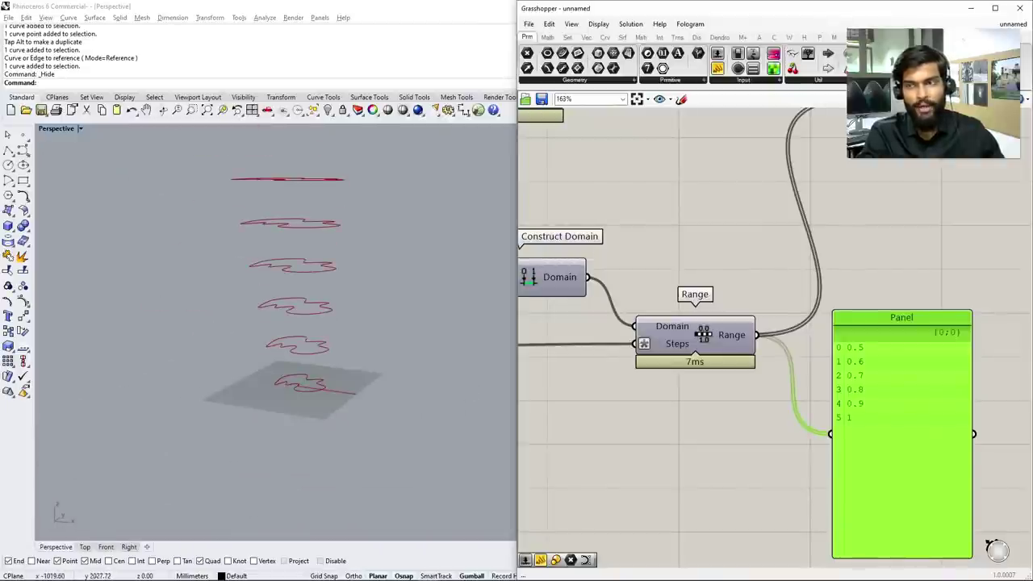
right_drag(242, 339, 302, 310)
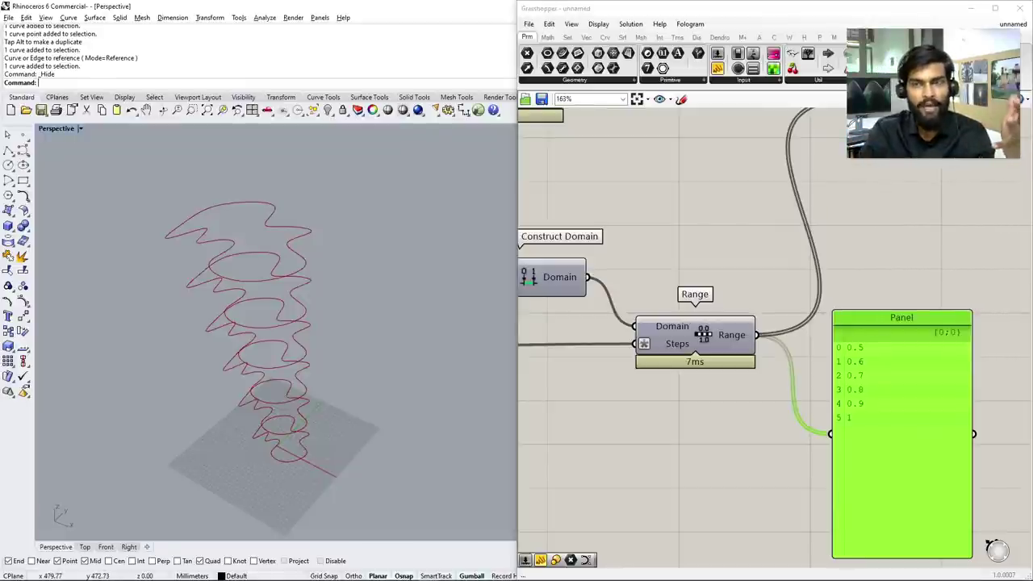
Shift the Scale component slightly and add a Loft component in the free space beside it
scroll(539, 397, down, 4)
scroll(762, 242, up, 2)
drag(601, 346, 622, 312)
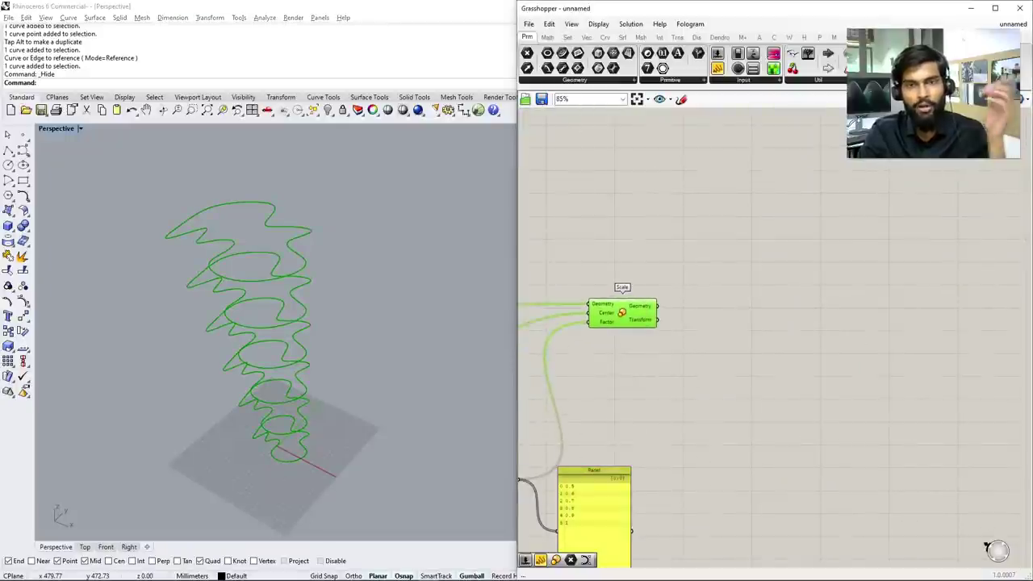
double_click(813, 319)
text(loft)
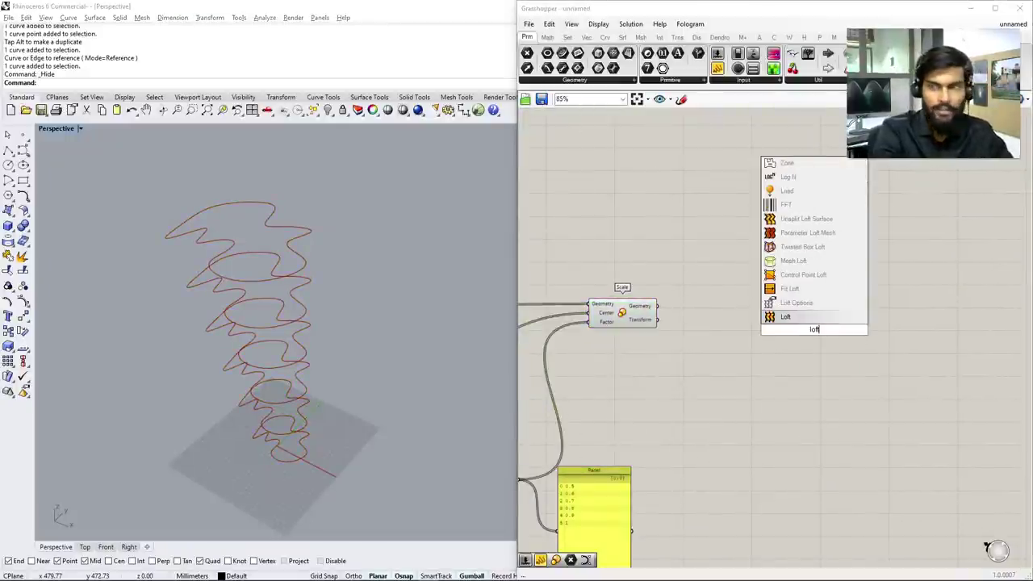
key(Return)
click(797, 333)
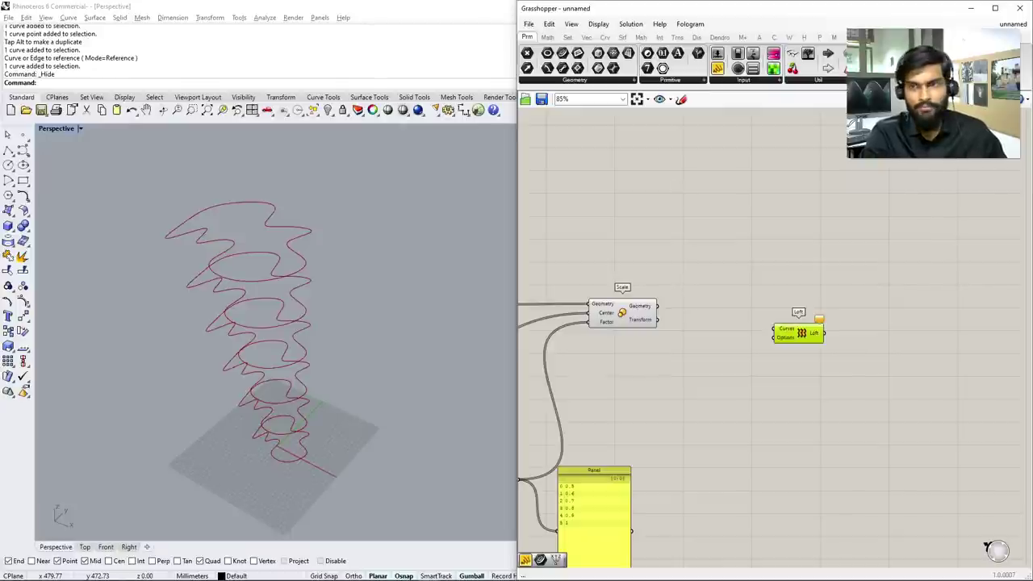
Connect the Scale component's Geometry output to the Loft component's Curves input
scroll(722, 327, up, 2)
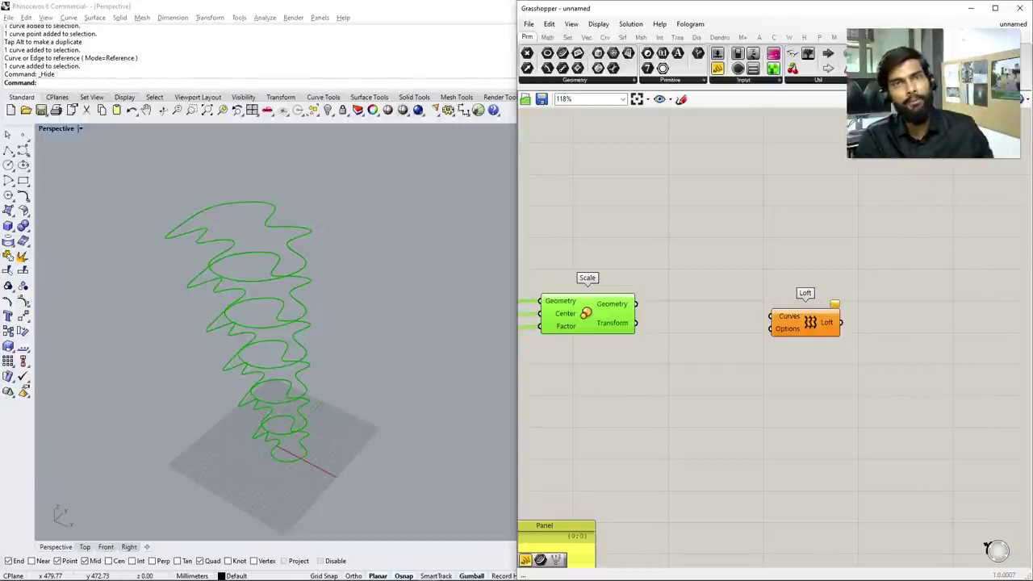
click(985, 547)
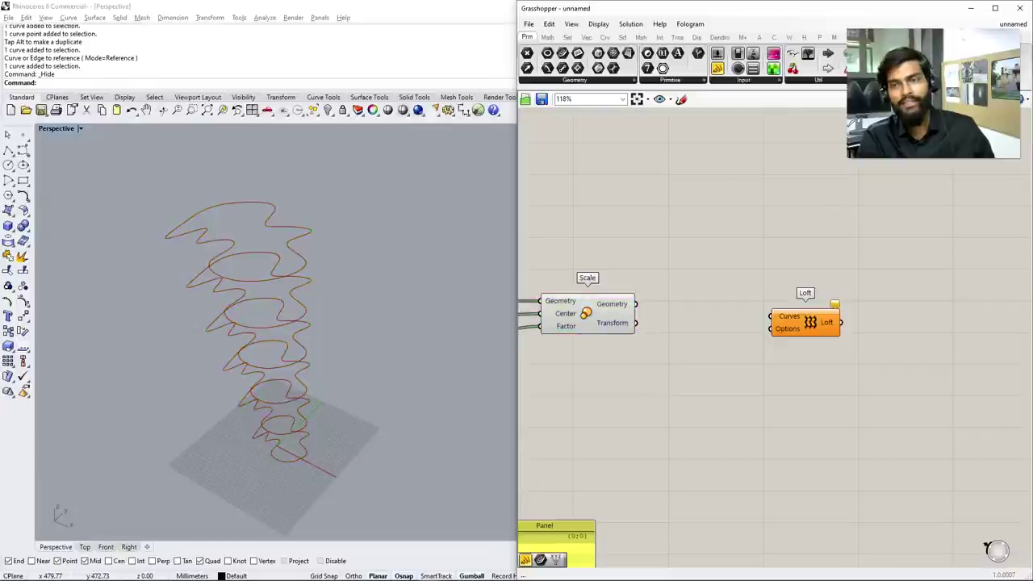
drag(659, 304, 772, 316)
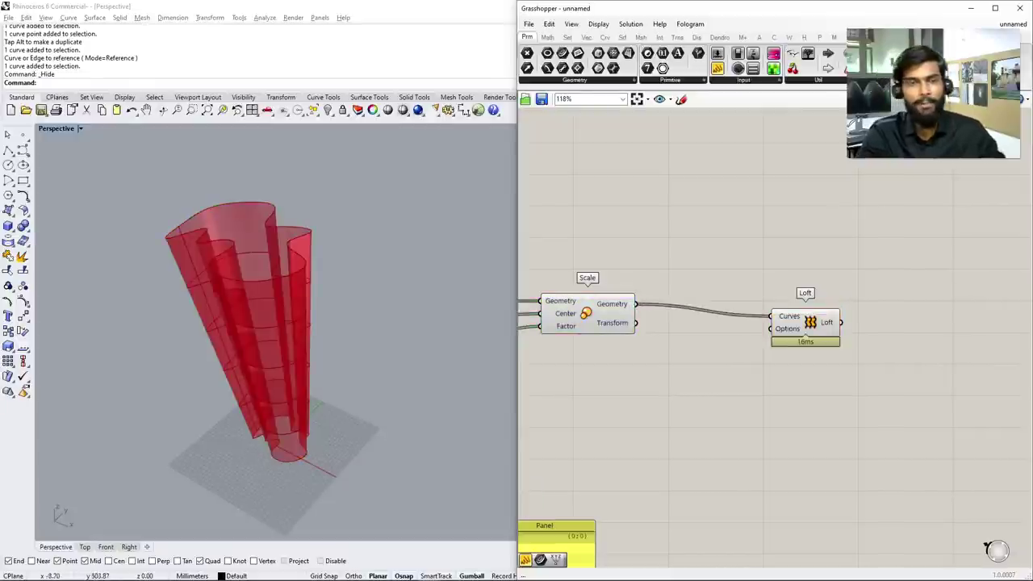
Change the document's normal preview colour to an opaque near-black and accept the preview settings
right_drag(266, 339, 288, 307)
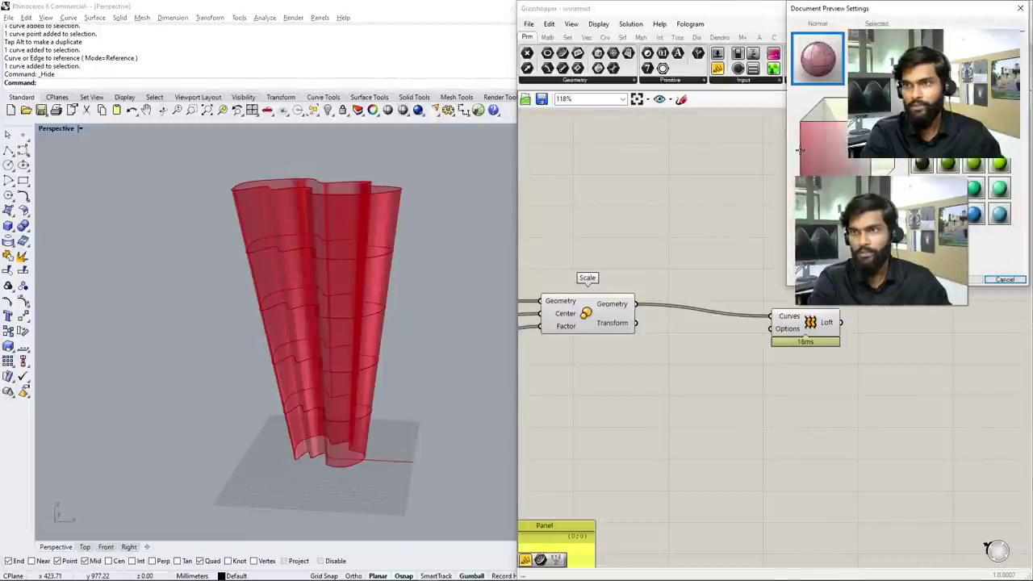
click(922, 165)
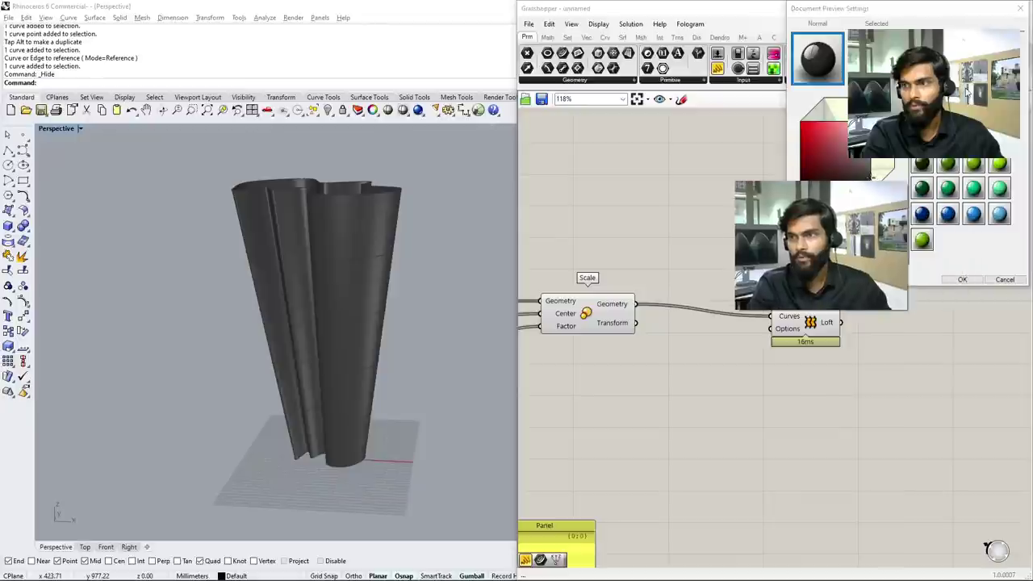
click(962, 279)
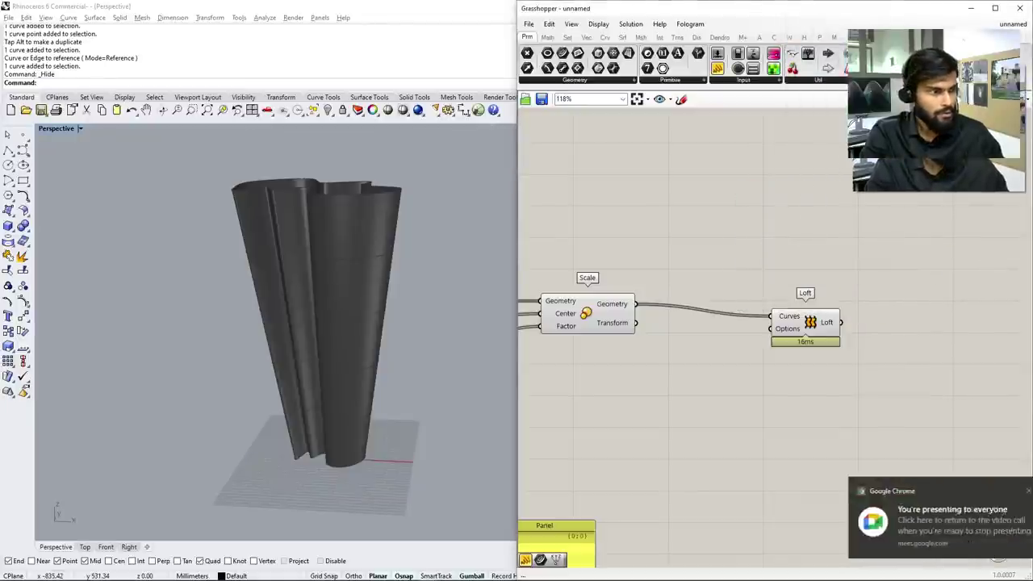
key(alt+Tab)
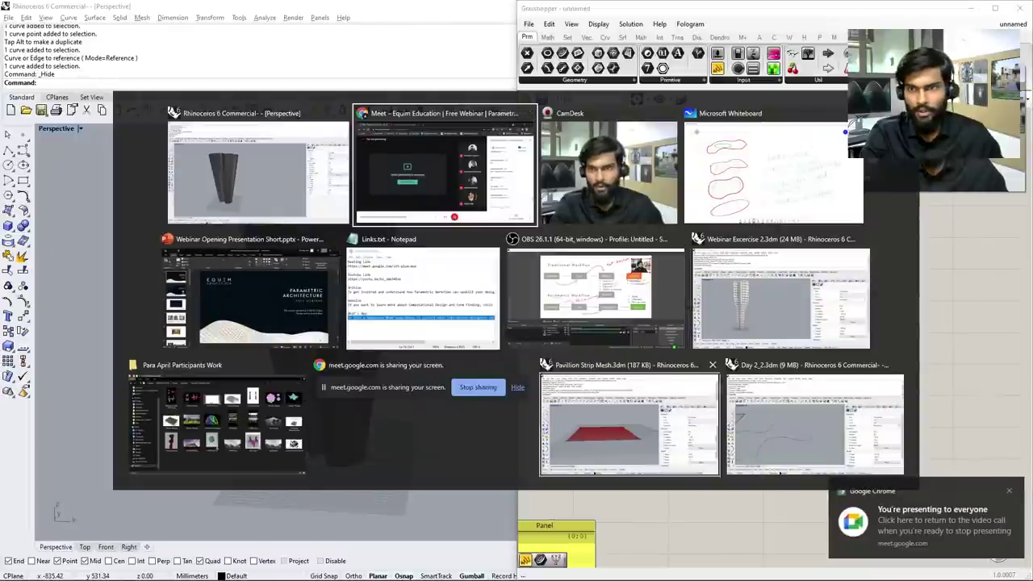
key(Escape)
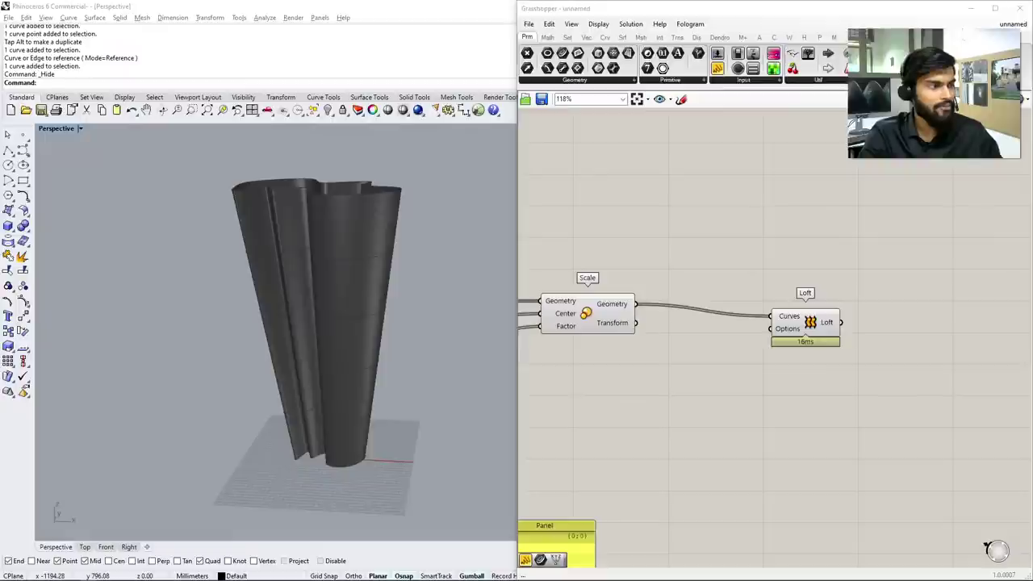
Move the slider feeding the Series Count input up beneath the Step slider
scroll(307, 323, up, 5)
scroll(306, 323, down, 5)
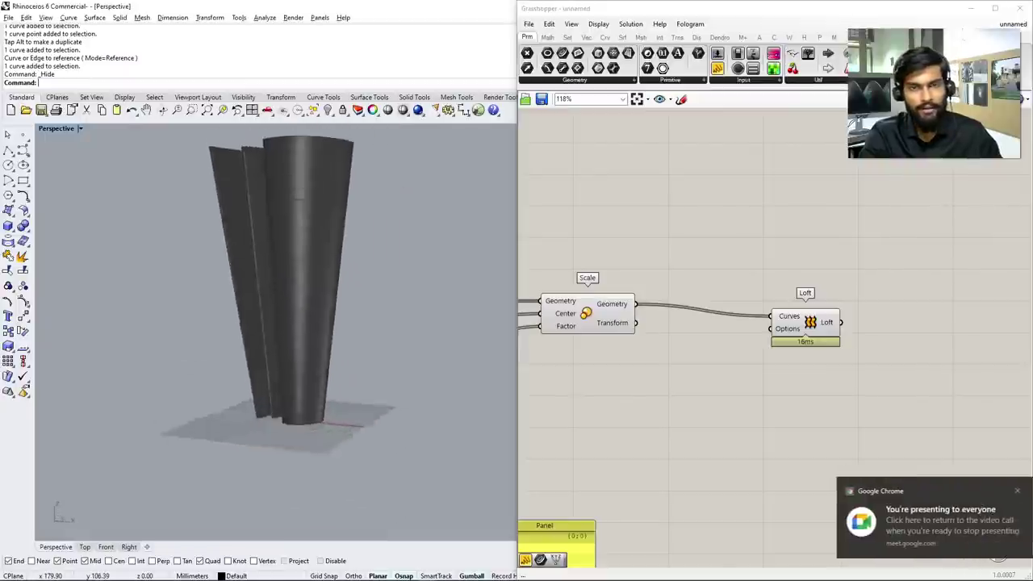
right_drag(307, 323, 331, 303)
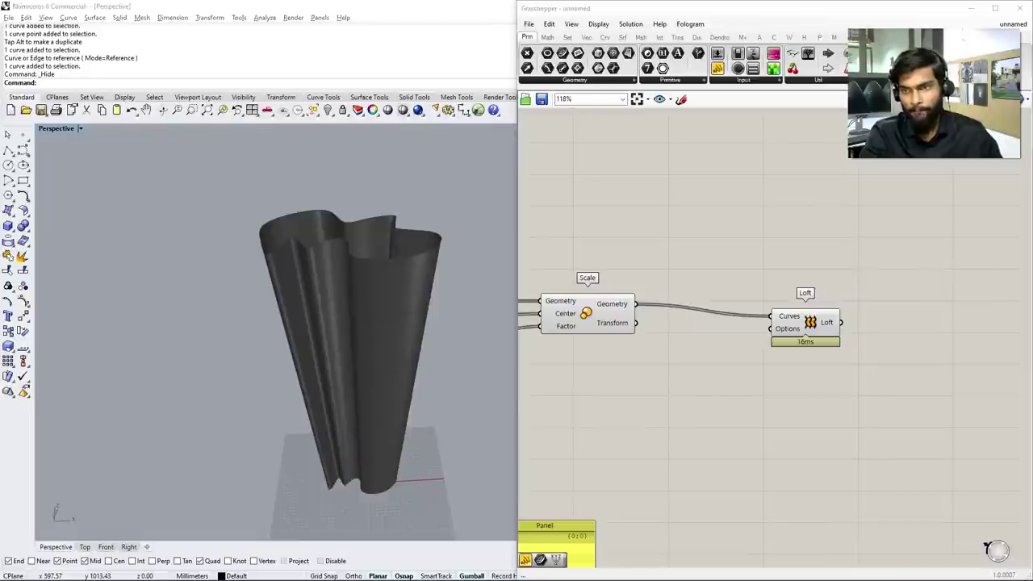
scroll(775, 339, down, 4)
scroll(703, 390, up, 3)
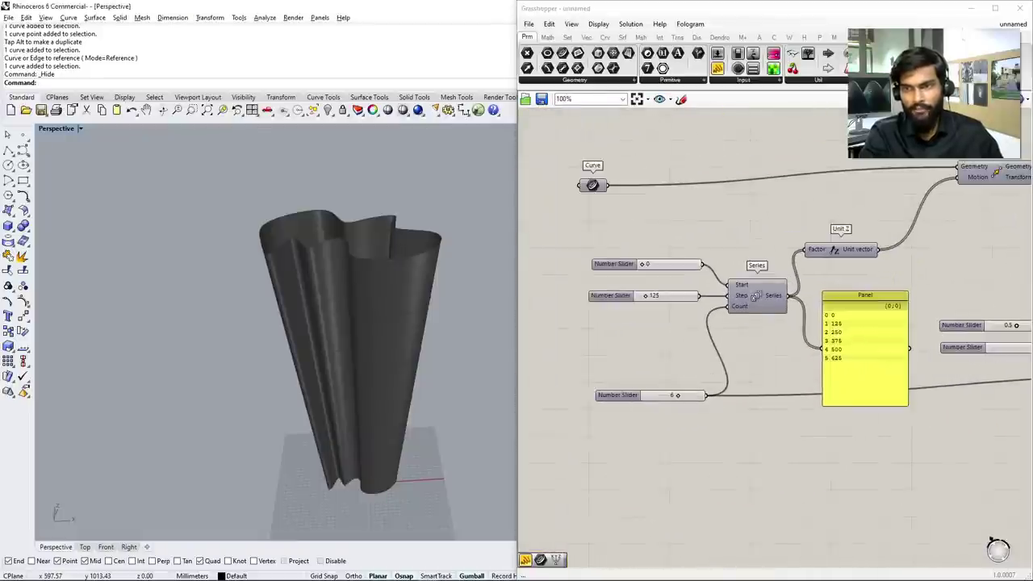
drag(690, 396, 658, 349)
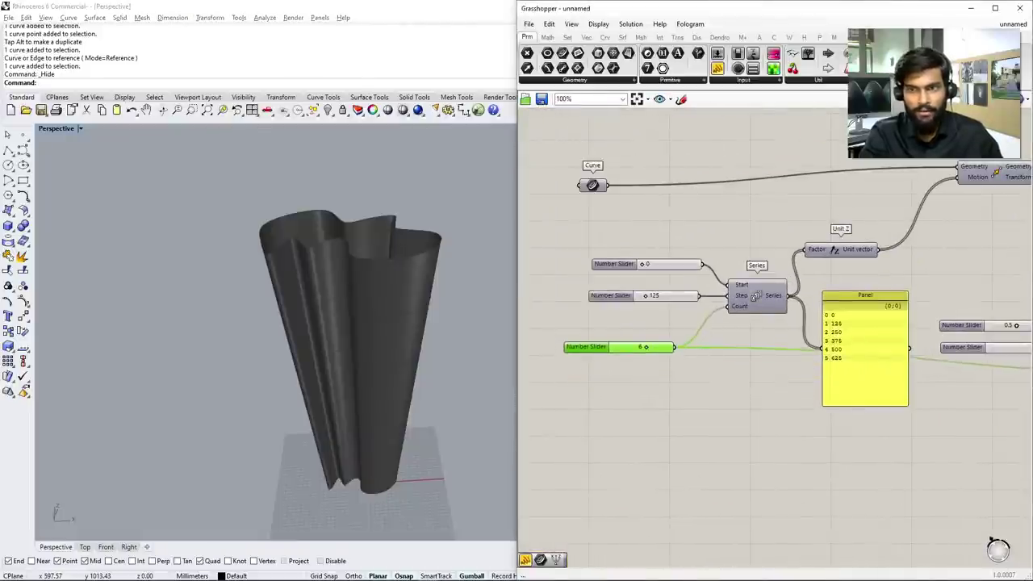
Set the Series step slider to 103 and the count slider to 8
scroll(641, 350, up, 1)
right_drag(323, 338, 331, 322)
scroll(323, 339, down, 2)
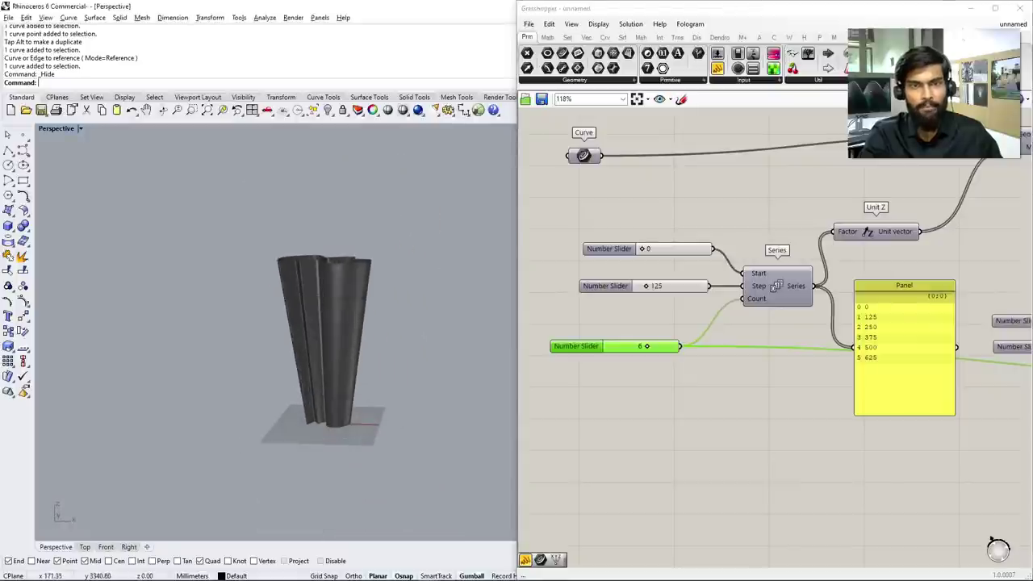
scroll(659, 330, up, 1)
mouse_move(644, 348)
mouse_down()
mouse_move(666, 348)
mouse_move(618, 349)
mouse_move(675, 348)
mouse_move(643, 348)
mouse_up()
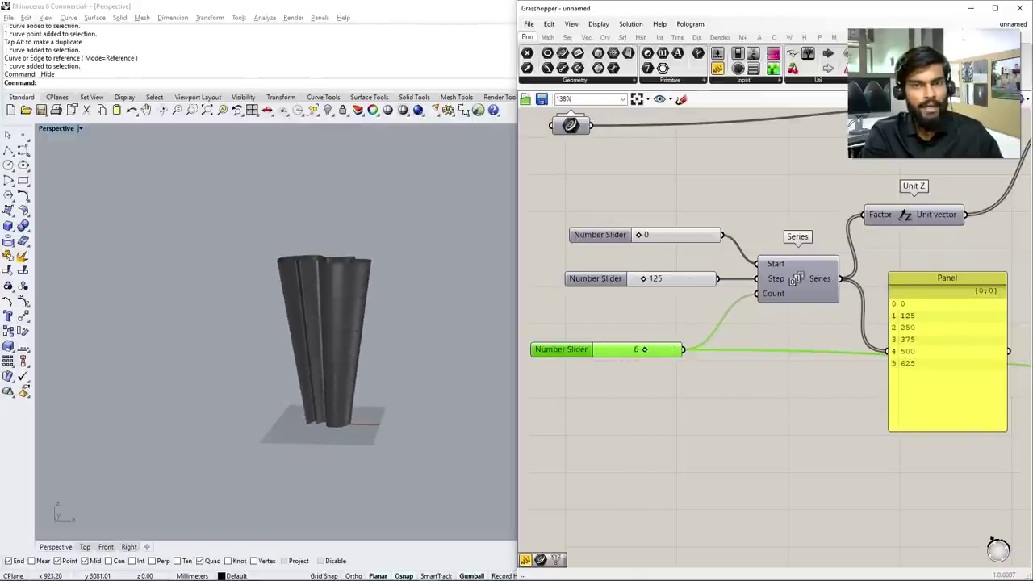
drag(643, 278, 641, 278)
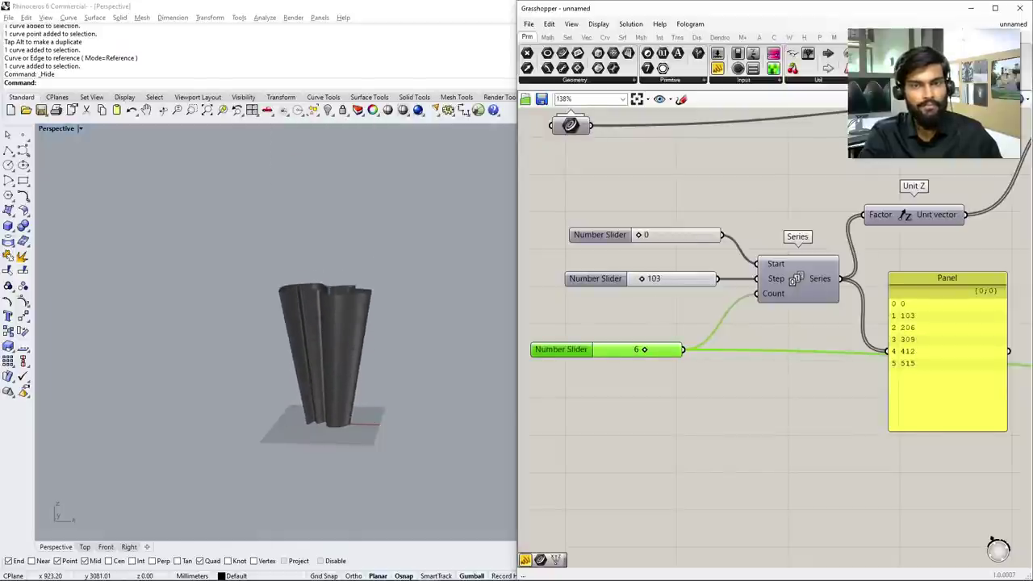
drag(643, 350, 659, 350)
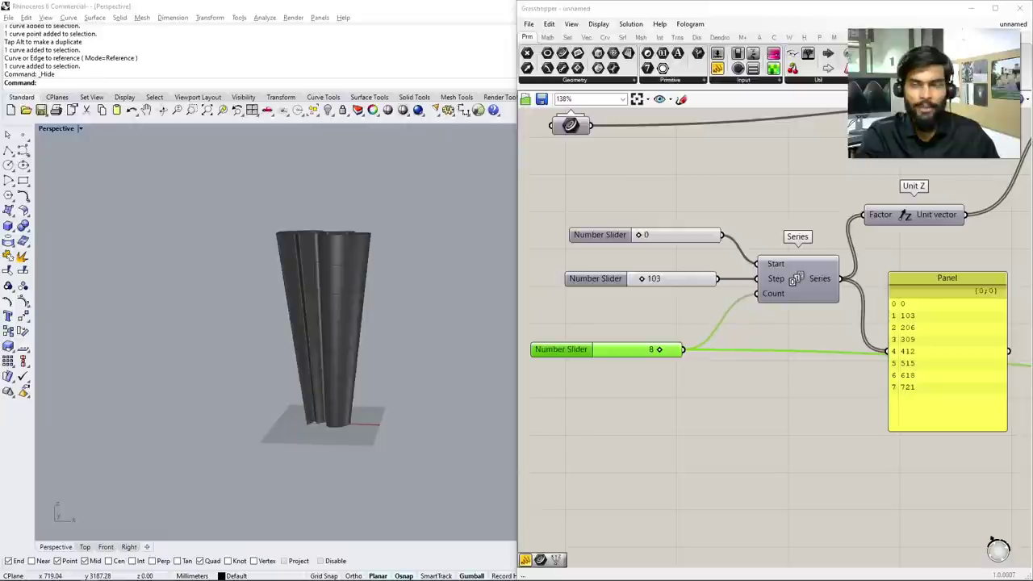
mouse_move(389, 579)
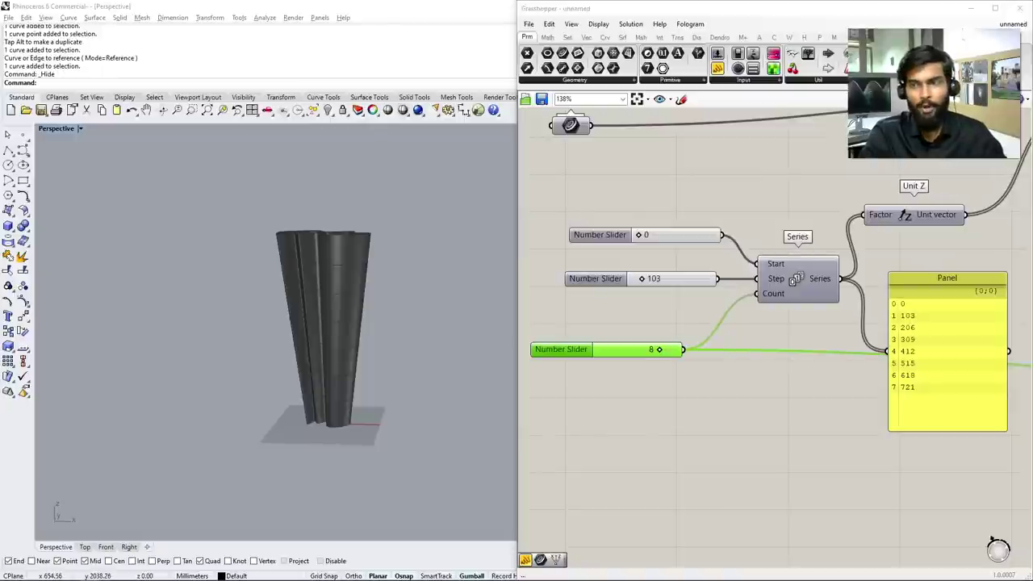
Move the Series panel lower, clear of the slider wire, and set the count slider to 7
scroll(775, 339, down, 3)
drag(786, 323, 777, 384)
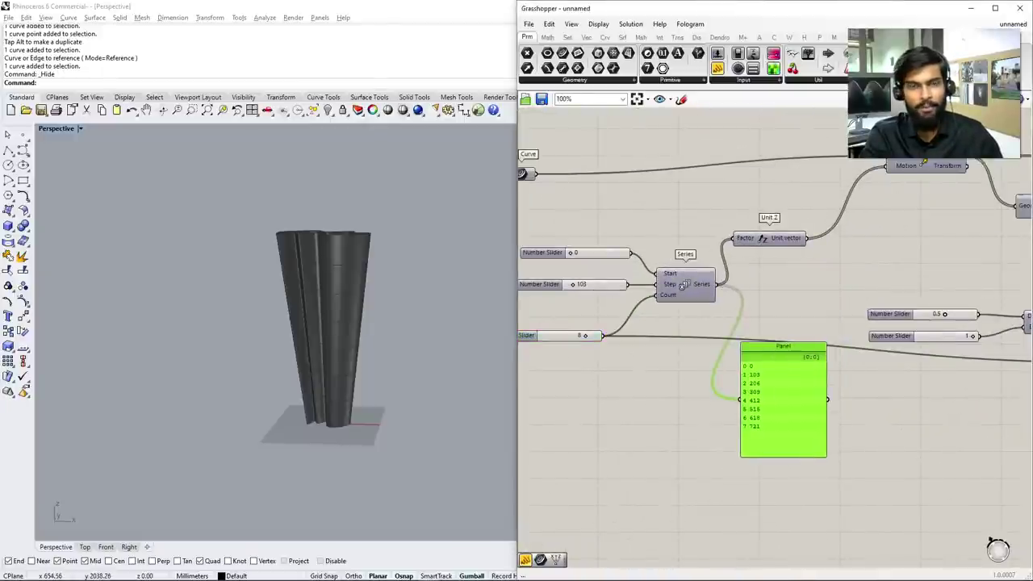
scroll(775, 338, down, 4)
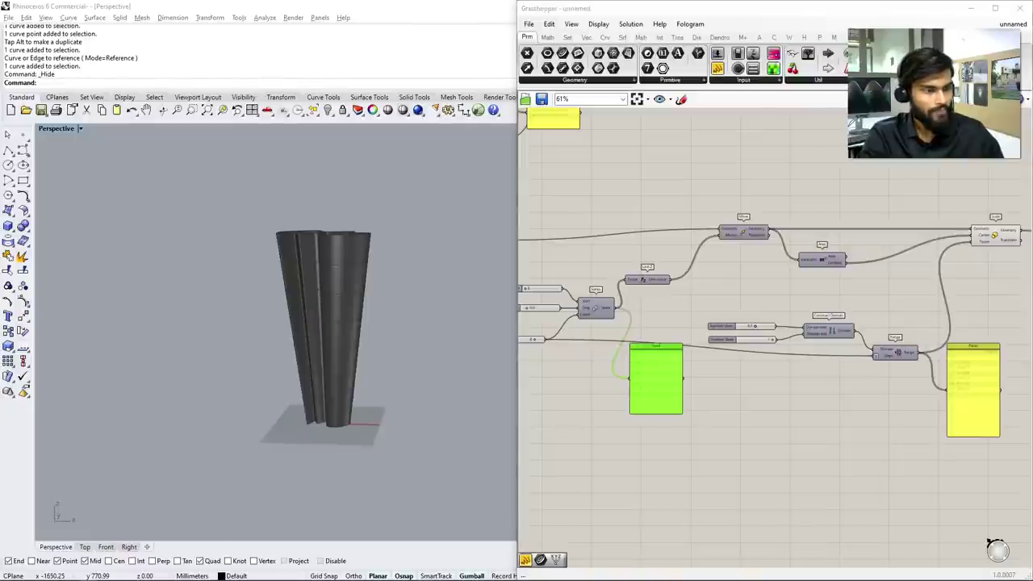
scroll(775, 338, up, 5)
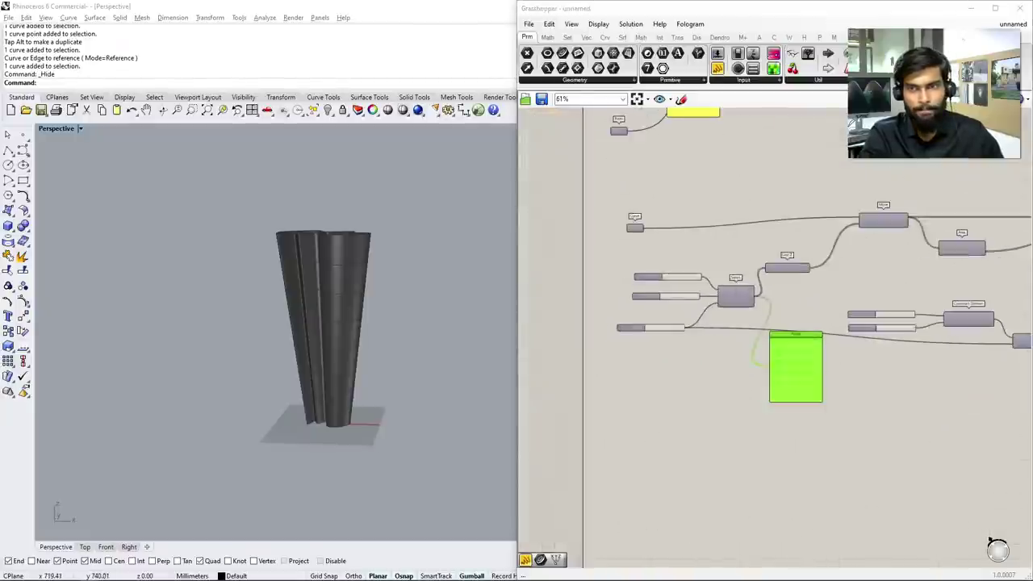
drag(677, 330, 669, 330)
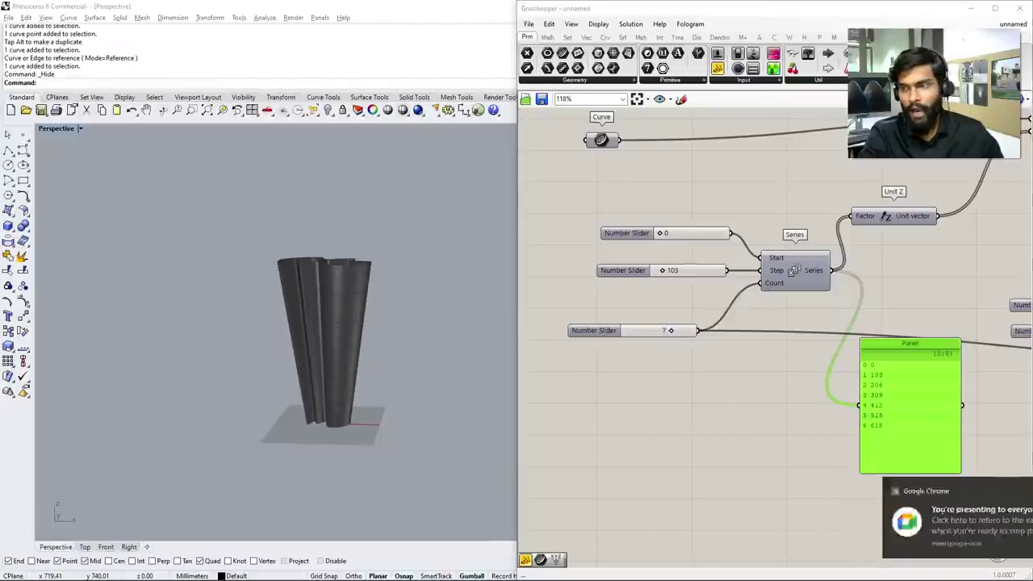
Swap the Construct Domain inputs so 1 feeds Domain start and 0.5 feeds Domain end, and rearrange both sliders to match
scroll(581, 396, down, 4)
right_drag(581, 395, 525, 385)
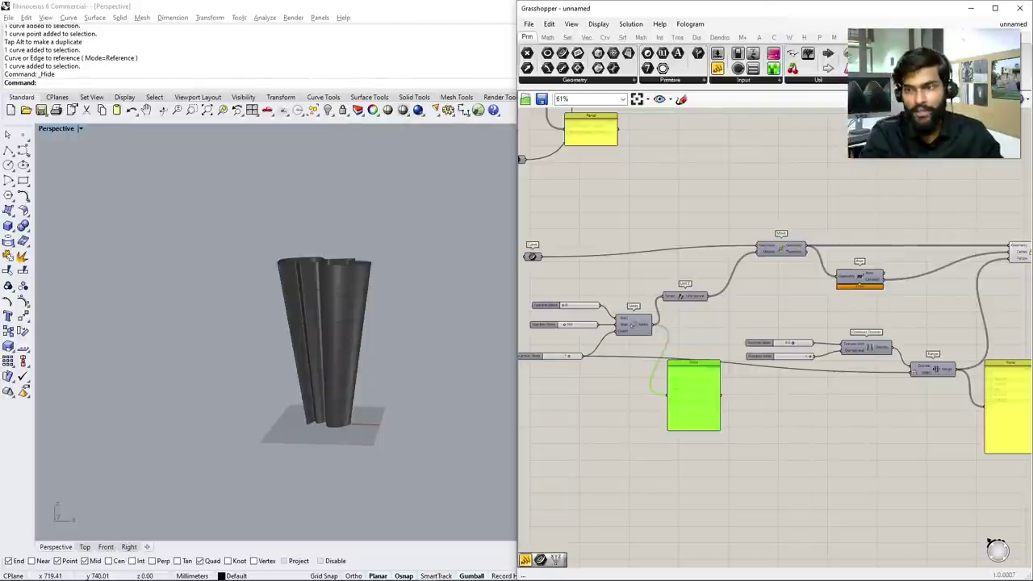
scroll(525, 298, up, 5)
drag(763, 335, 857, 362)
scroll(561, 346, down, 2)
drag(773, 380, 856, 342)
drag(605, 380, 618, 281)
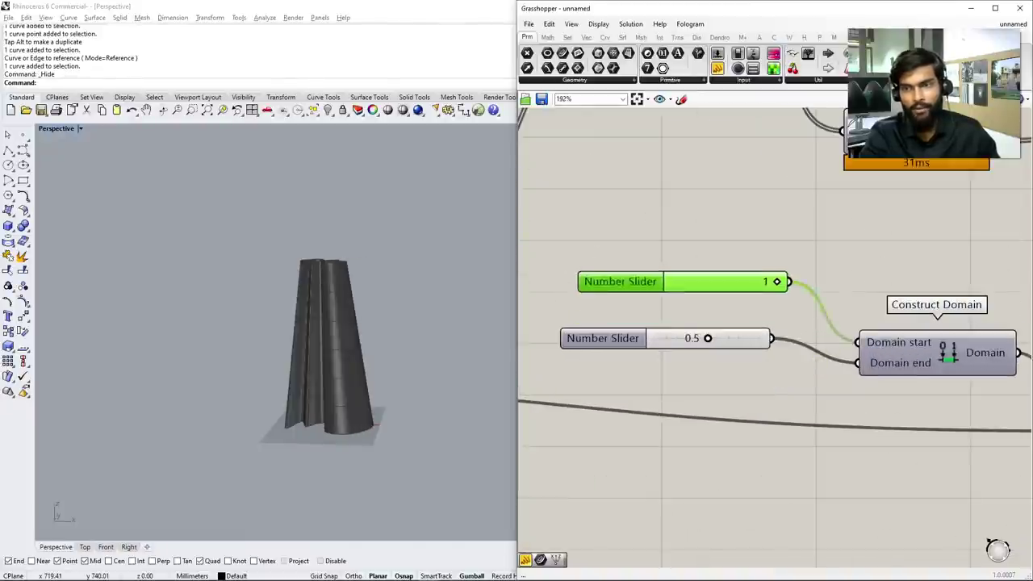
drag(602, 338, 593, 369)
Examine the lofted tower from several angles and check the scale factors in the Range panel
mouse_move(315, 339)
right_down()
mouse_move(339, 330)
mouse_move(310, 306)
mouse_move(323, 338)
mouse_move(303, 347)
mouse_move(306, 387)
mouse_move(316, 313)
mouse_move(323, 351)
right_up()
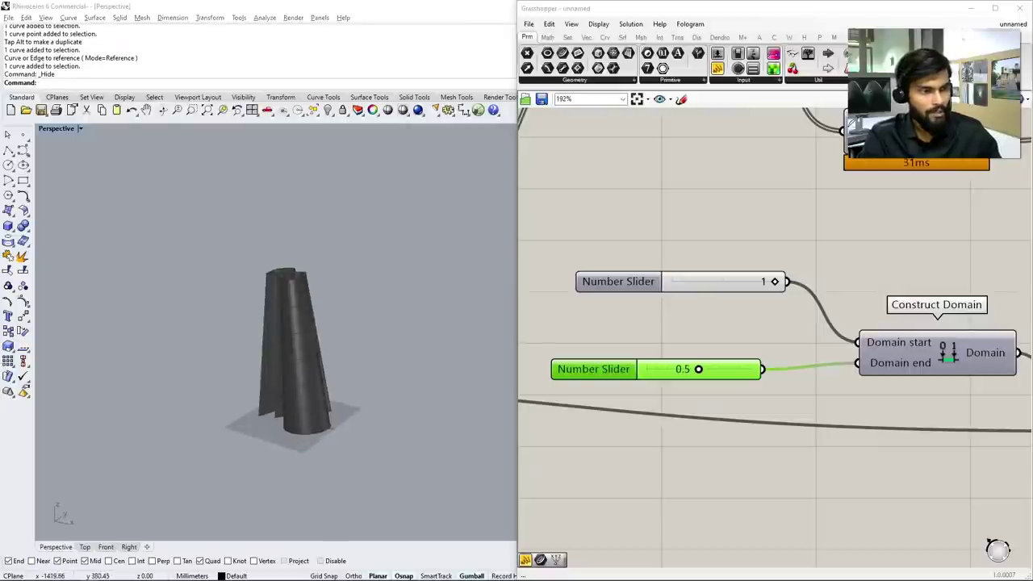
right_drag(322, 351, 335, 335)
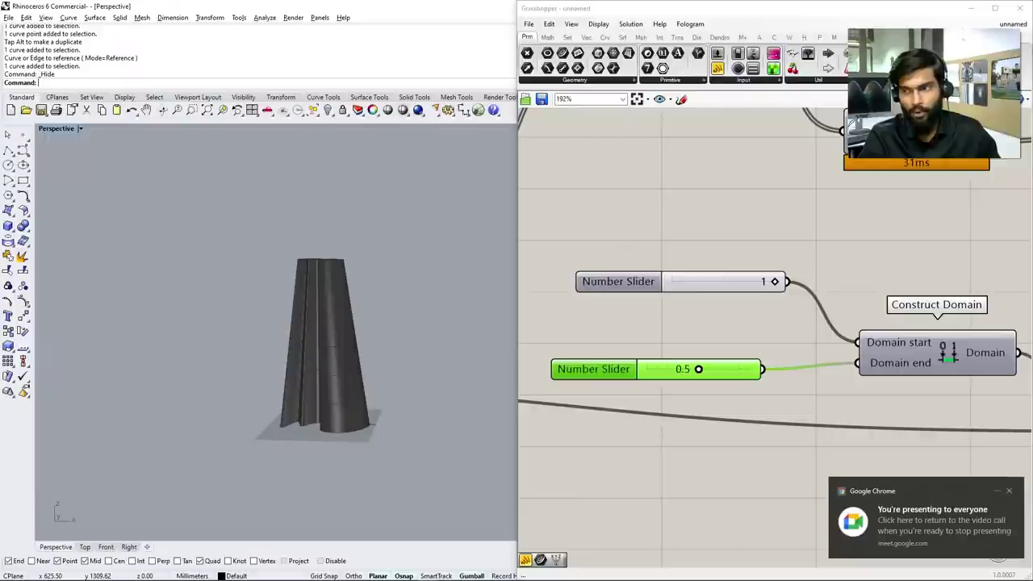
scroll(774, 339, down, 6)
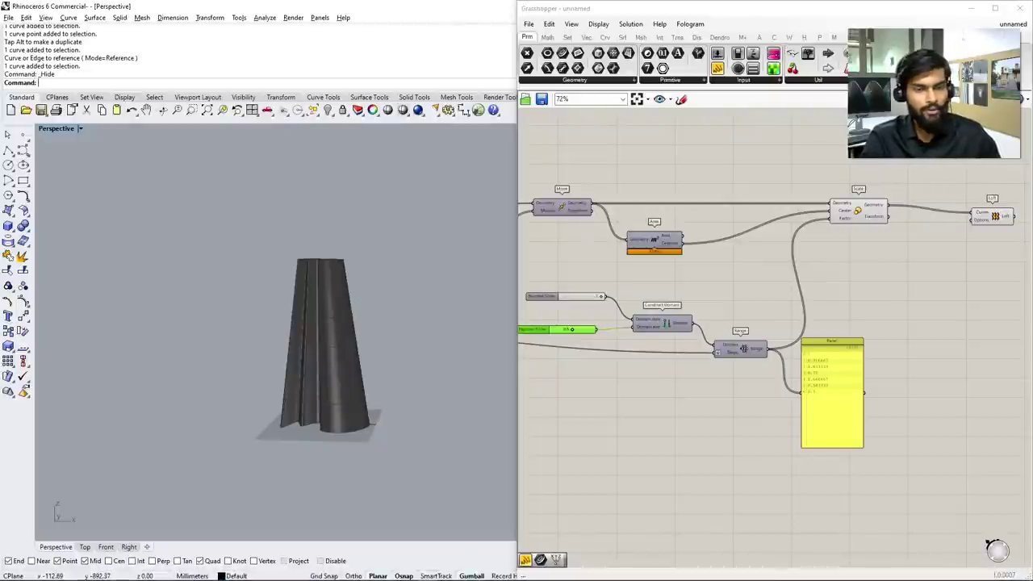
scroll(664, 339, up, 2)
scroll(888, 363, down, 2)
scroll(887, 363, up, 5)
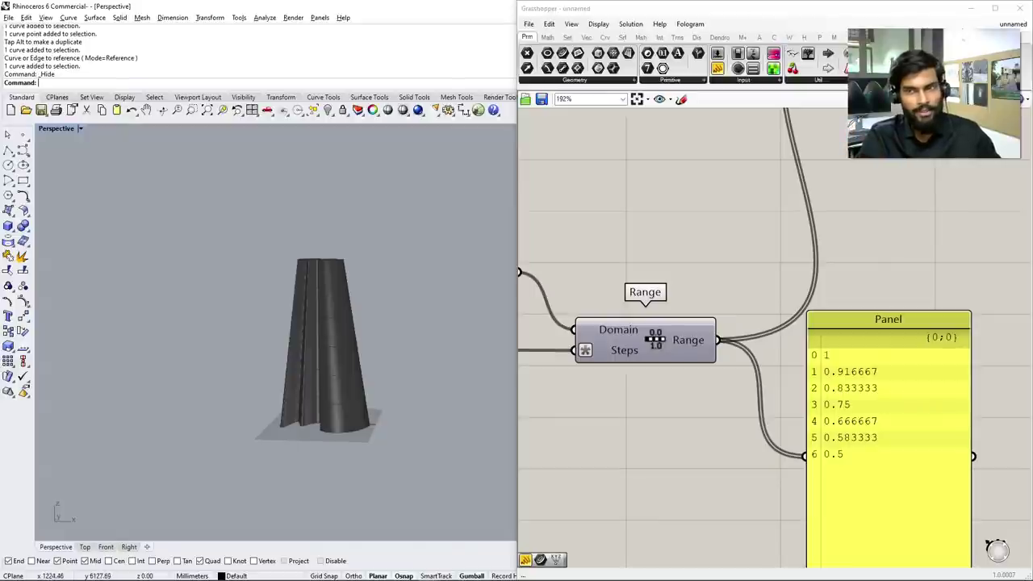
Free up canvas space by moving the Range component and its panel lower and the Scale and Loft components farther along the graph
scroll(860, 266, down, 5)
drag(873, 289, 862, 414)
scroll(765, 299, up, 4)
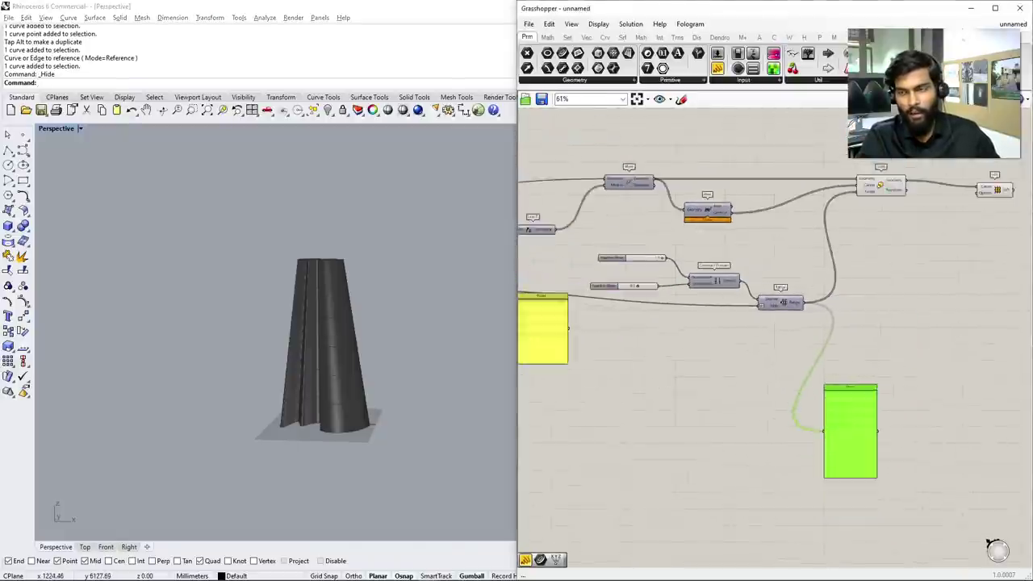
drag(765, 299, 767, 333)
scroll(729, 348, down, 9)
scroll(856, 226, up, 4)
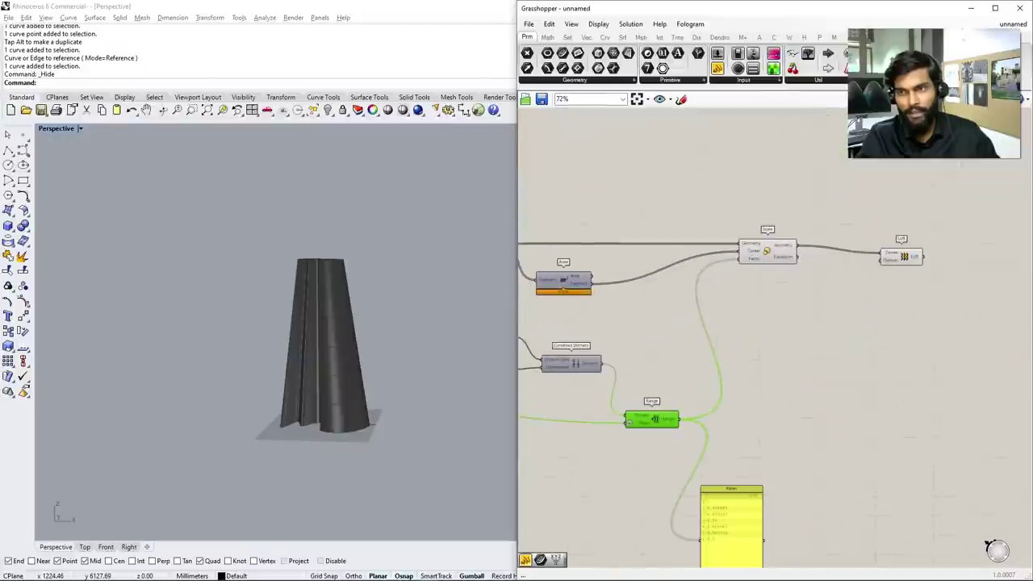
drag(744, 226, 886, 334)
click(788, 235)
scroll(788, 235, down, 3)
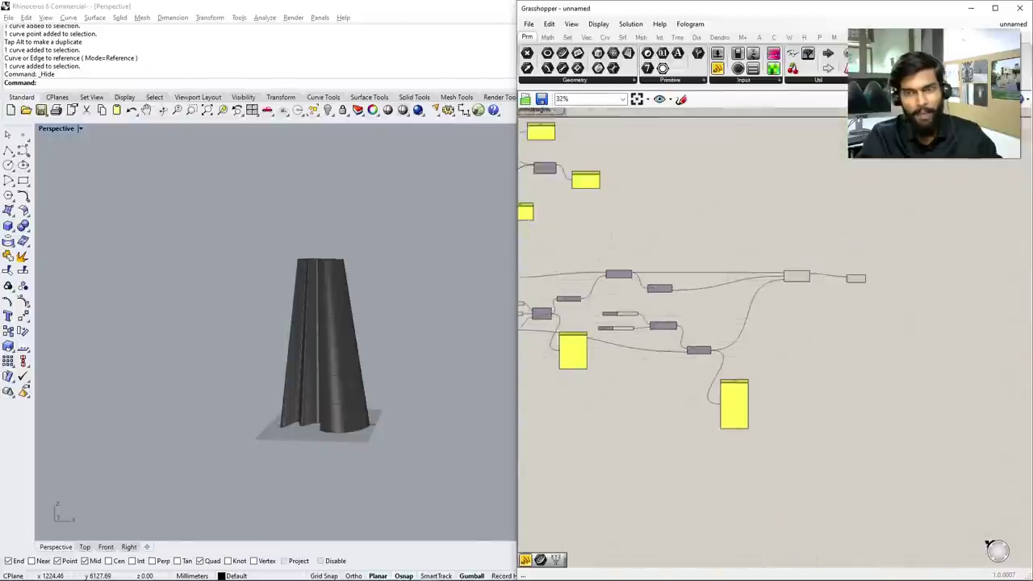
Add a Graph Mapper component in the free space between the Range and Scale components
scroll(668, 362, up, 4)
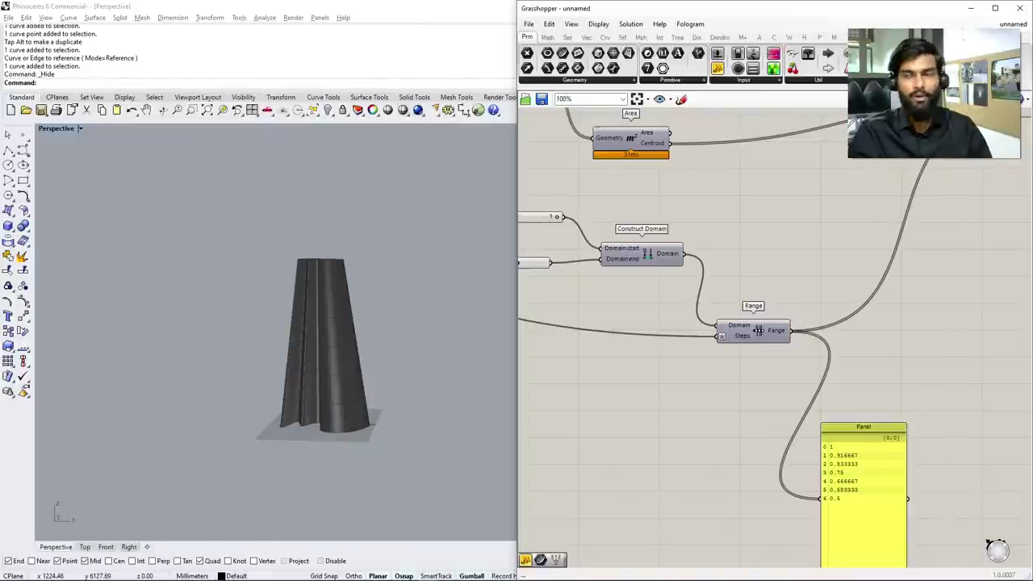
scroll(758, 331, down, 5)
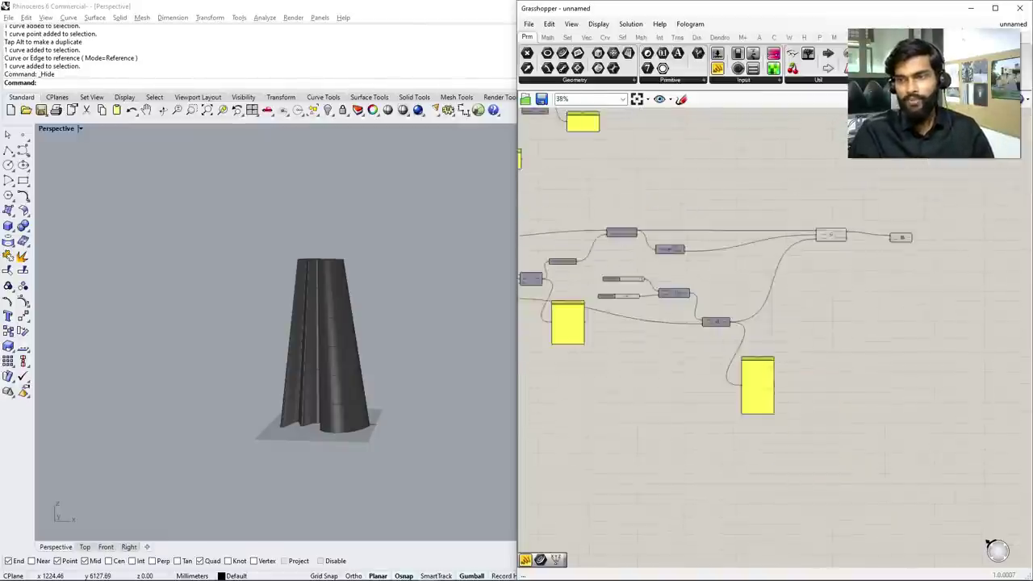
scroll(758, 312, up, 3)
double_click(815, 327)
text(g)
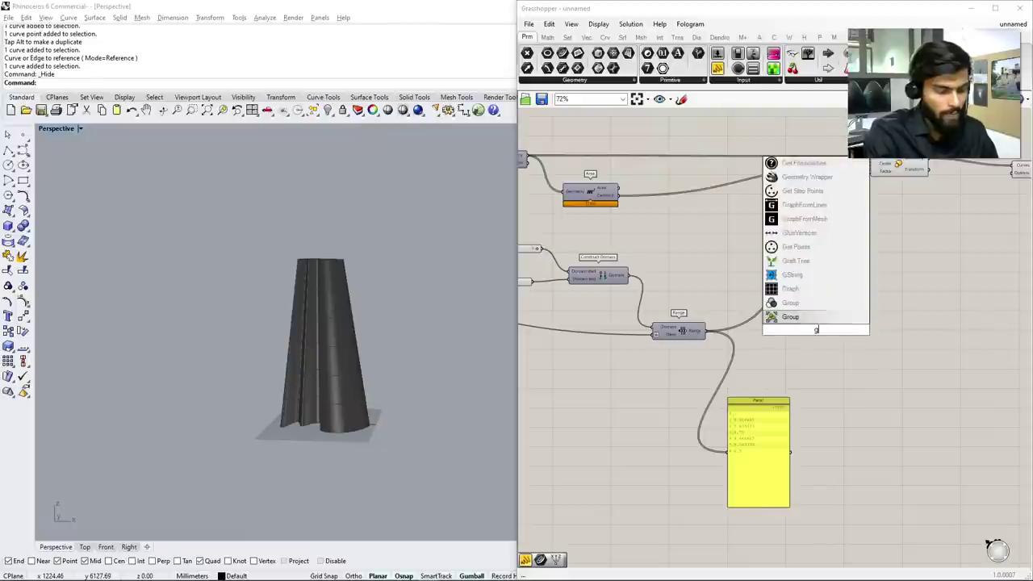
text(raph mapper)
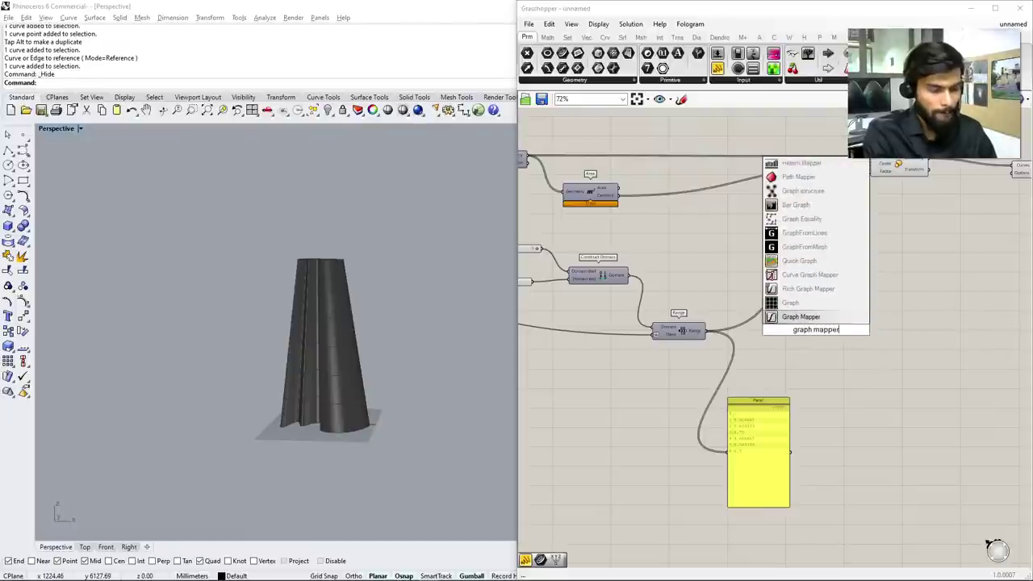
key(Return)
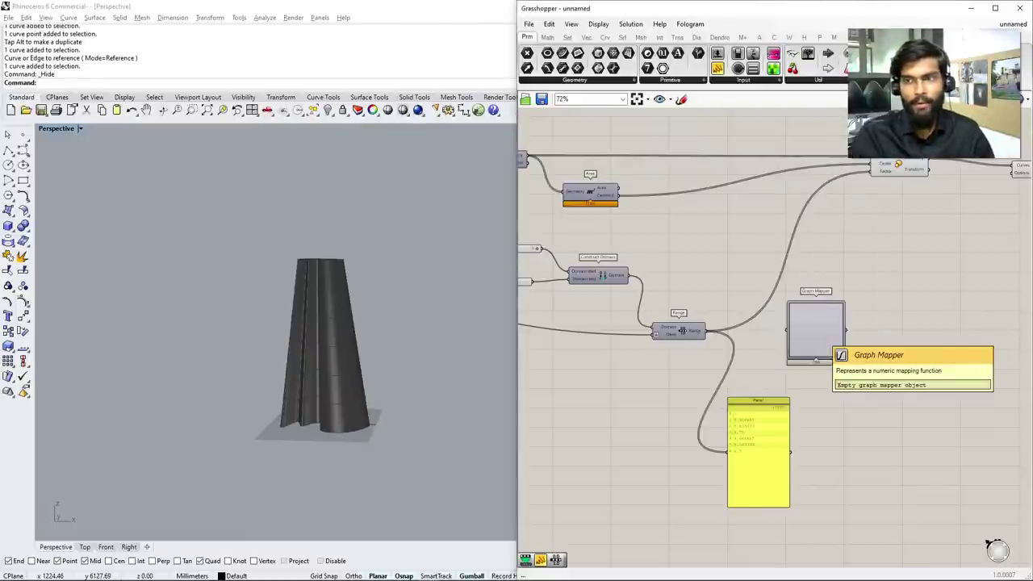
Set the Graph Mapper's graph type to Sine and shift its upper handle to mid-width so the curve peaks in the middle
scroll(819, 332, up, 3)
scroll(795, 329, down, 3)
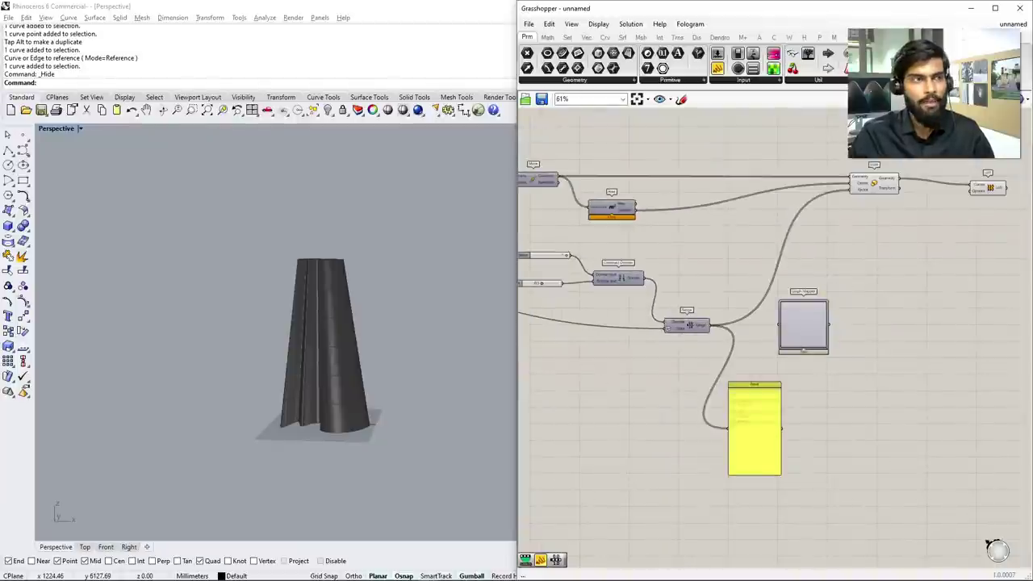
scroll(795, 330, up, 4)
scroll(795, 329, down, 1)
scroll(814, 323, up, 1)
right_click(823, 318)
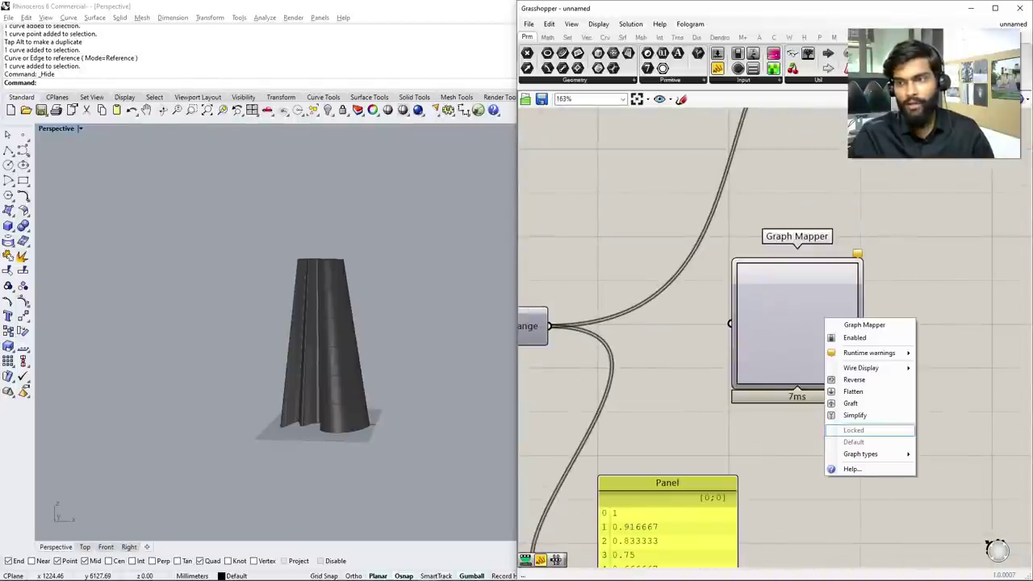
mouse_move(871, 454)
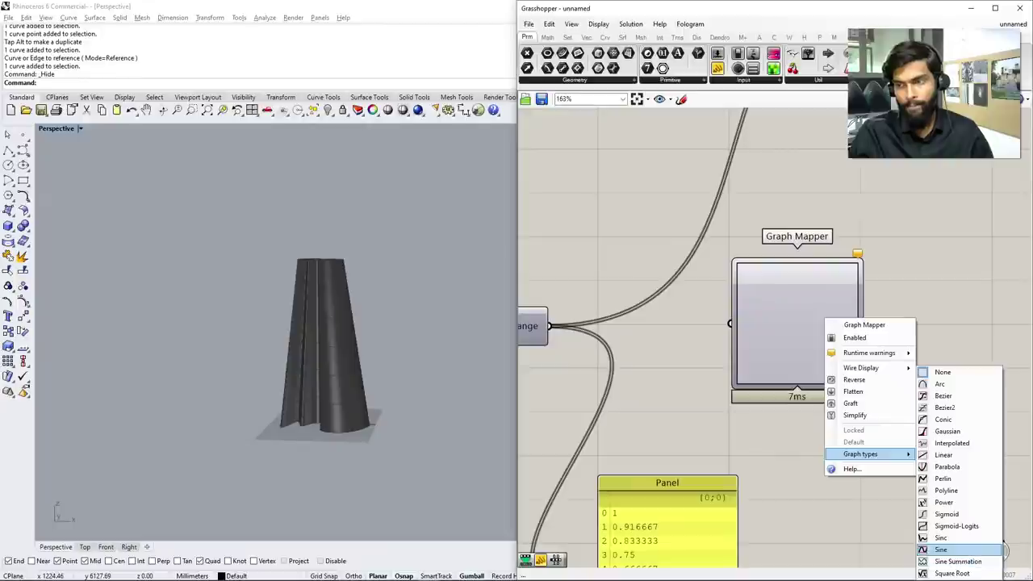
click(940, 550)
scroll(996, 549, down, 3)
scroll(996, 548, up, 2)
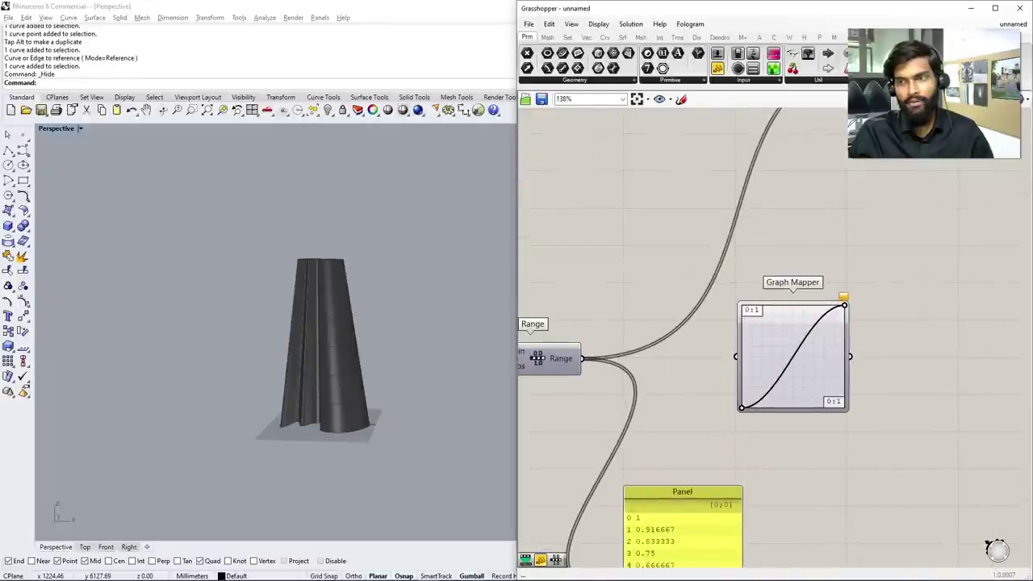
drag(843, 305, 792, 305)
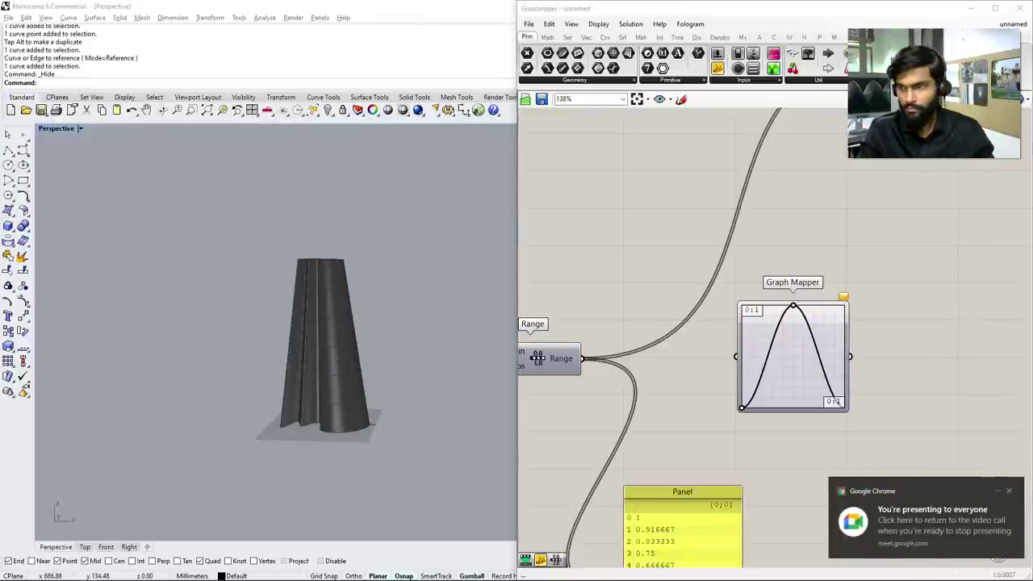
Connect the Range output to the Graph Mapper's input and move the Range component slightly up and away from it
scroll(537, 359, down, 3)
right_drag(537, 358, 700, 377)
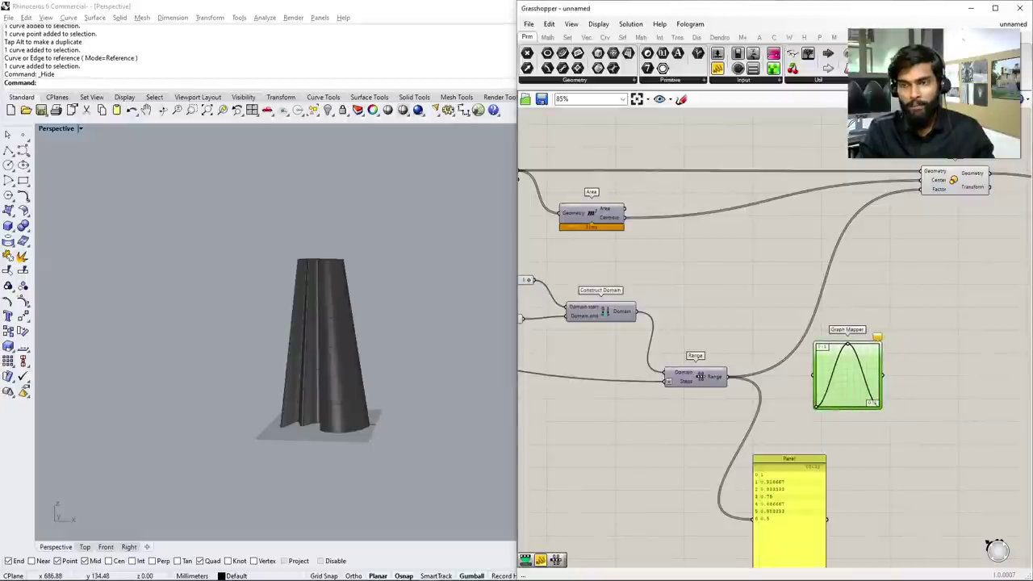
drag(700, 376, 813, 375)
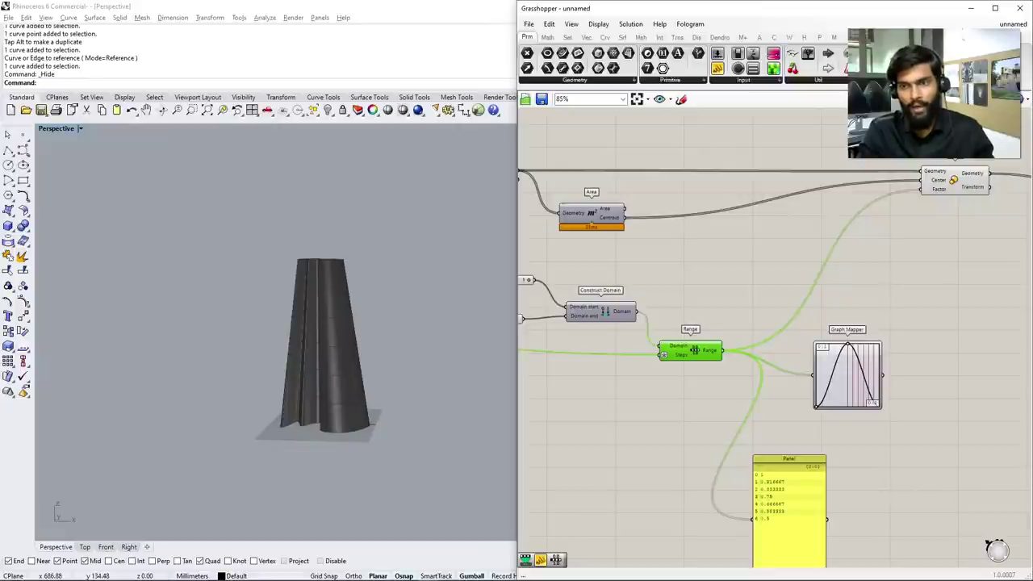
drag(693, 350, 690, 349)
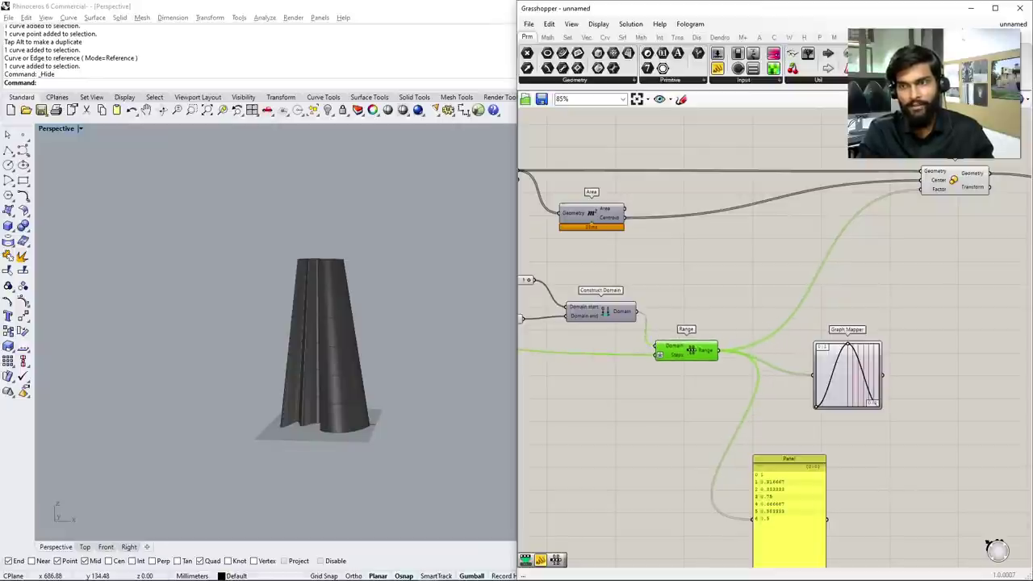
scroll(841, 372, up, 5)
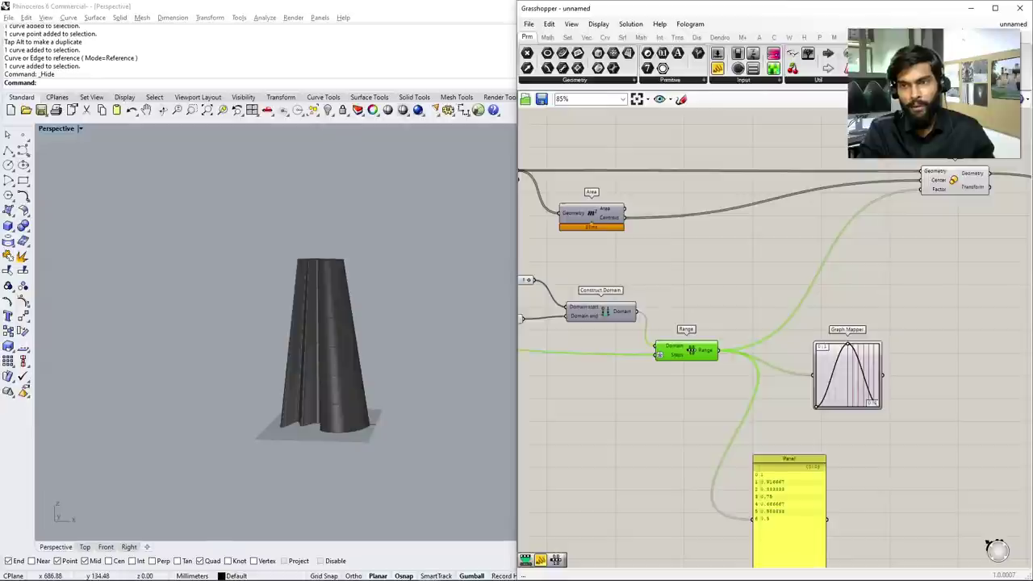
click(841, 371)
double_click(841, 372)
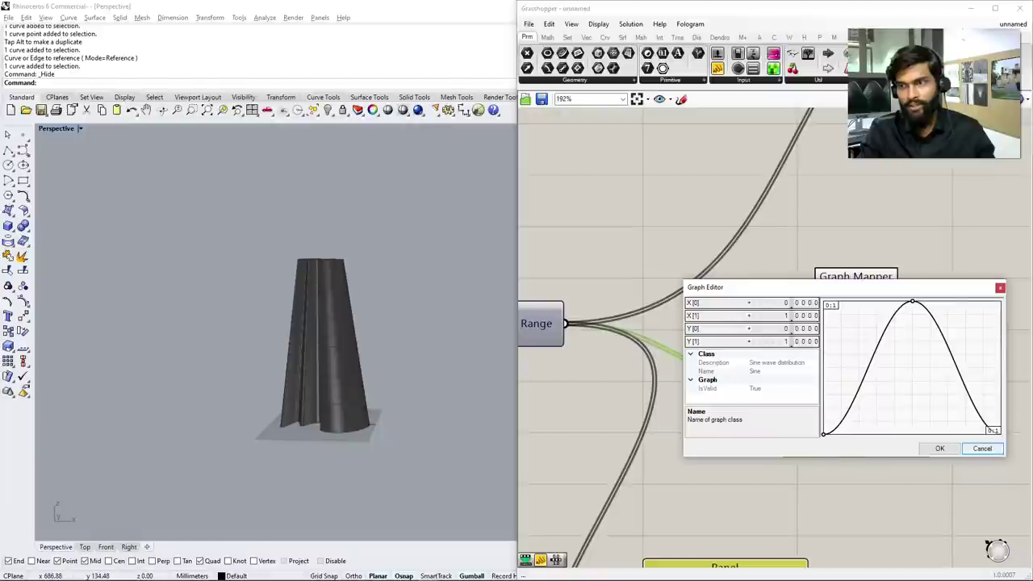
click(982, 449)
Compare the Range values in the panel with the Construct Domain sliders and the Graph Mapper's curve and limits
scroll(526, 319, down, 5)
scroll(526, 316, up, 4)
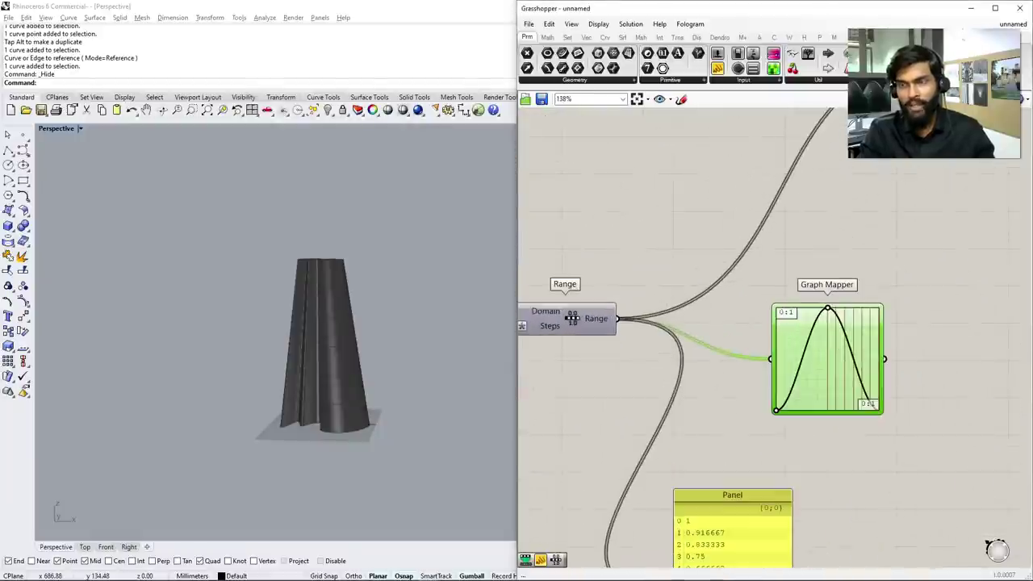
scroll(526, 316, down, 3)
right_drag(526, 316, 628, 313)
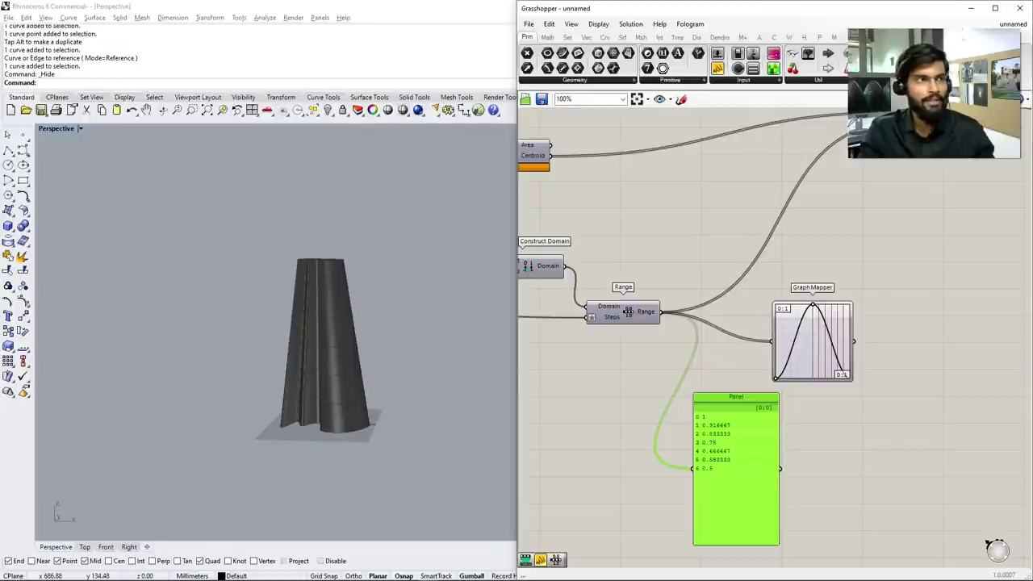
scroll(629, 312, down, 2)
right_drag(691, 323, 735, 340)
scroll(799, 345, up, 1)
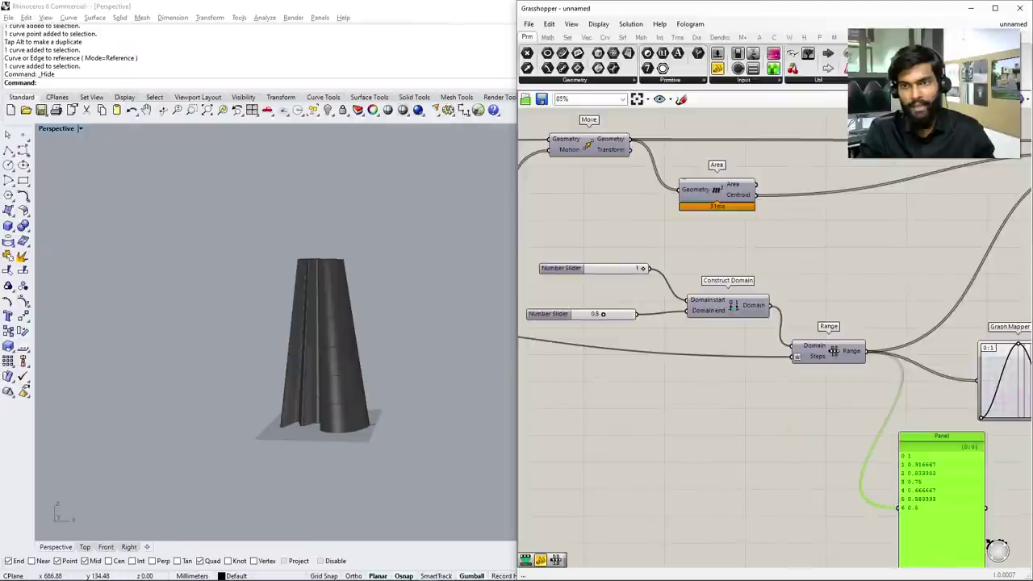
scroll(735, 339, down, 1)
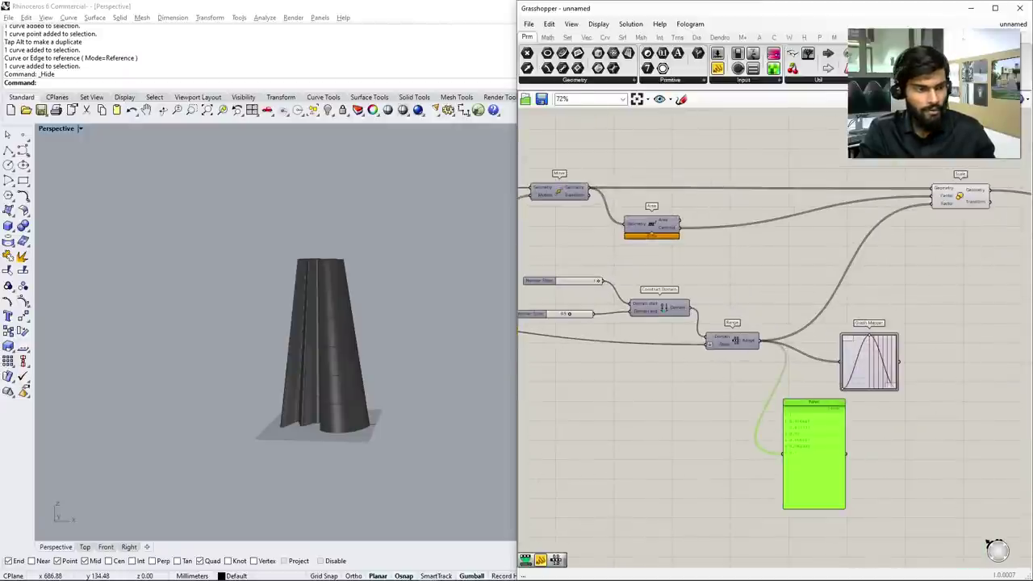
scroll(735, 339, up, 2)
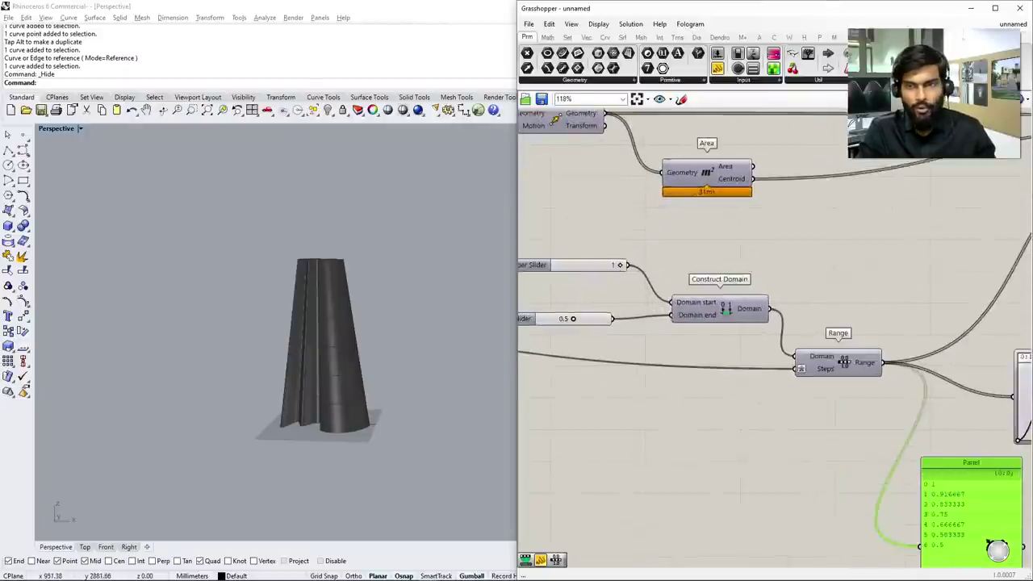
scroll(735, 340, down, 2)
scroll(726, 331, up, 2)
scroll(799, 423, up, 3)
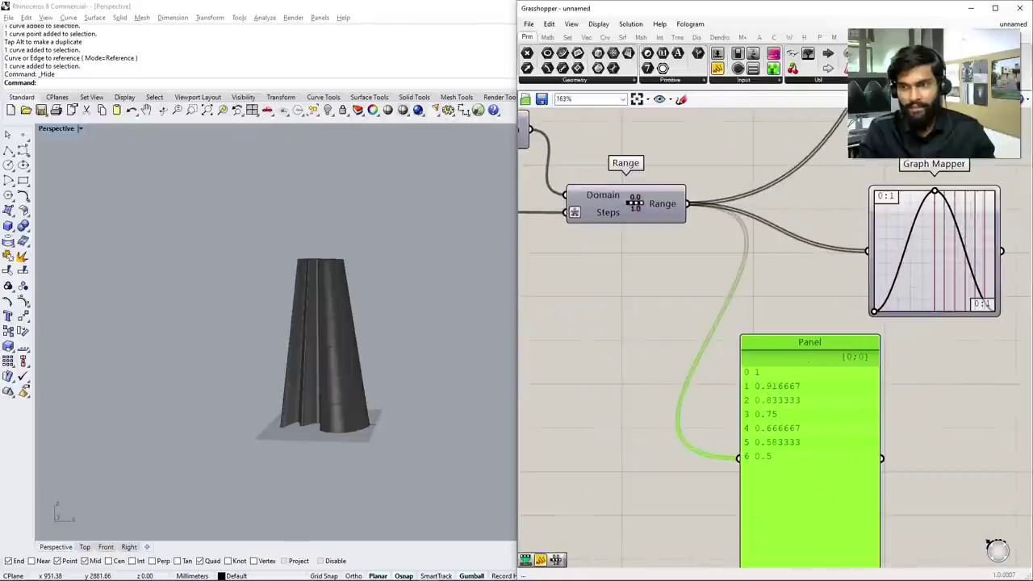
scroll(724, 356, down, 3)
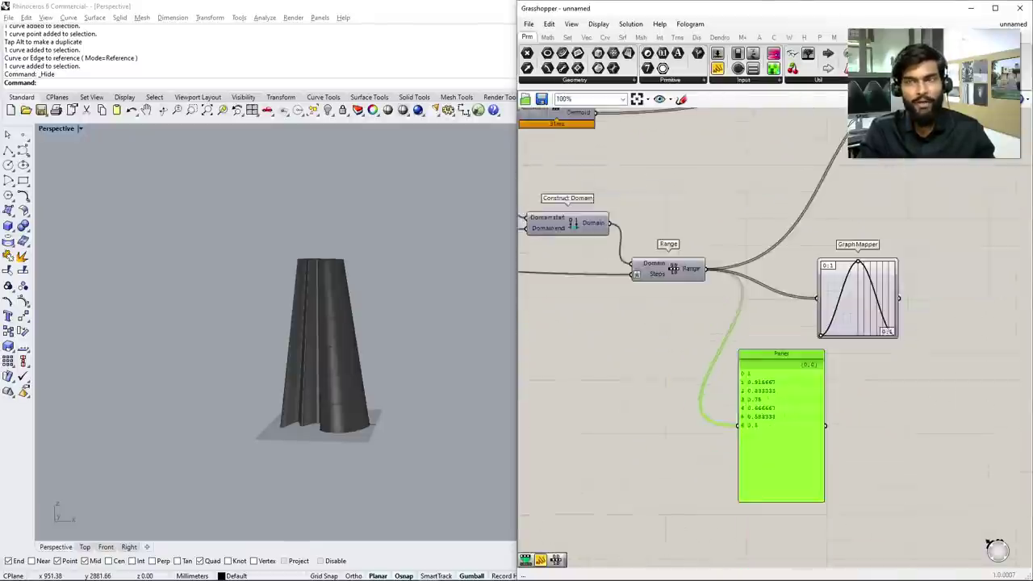
Set the Graph Mapper's lower X limit to 0.5 in its graph editor
scroll(784, 347, up, 2)
double_click(874, 286)
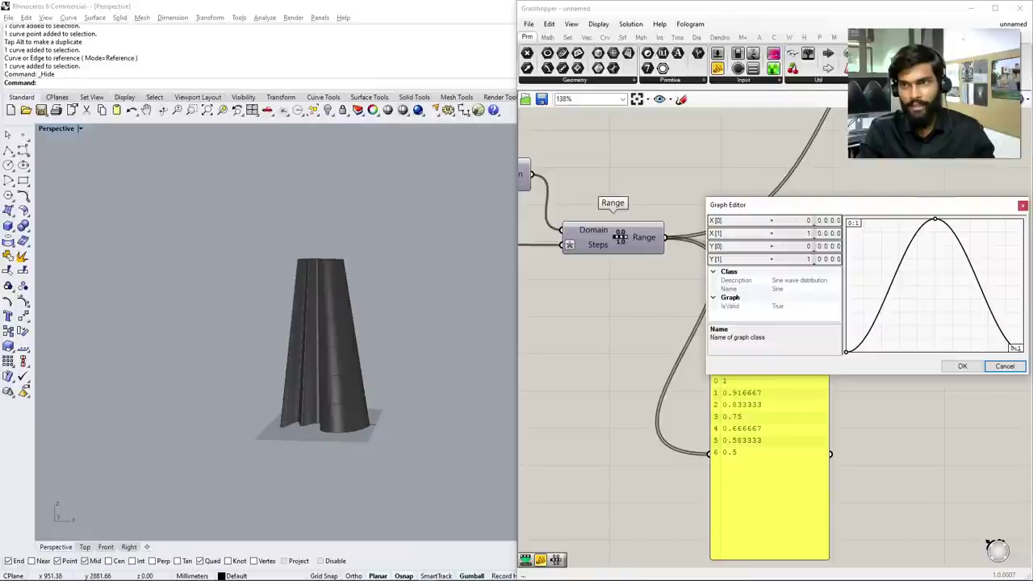
double_click(762, 233)
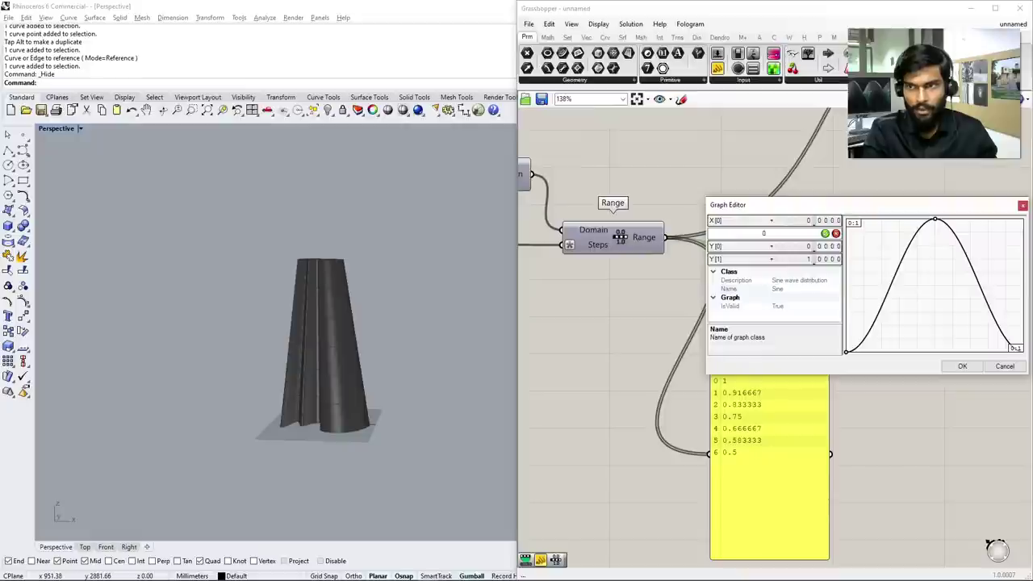
key(Return)
double_click(917, 323)
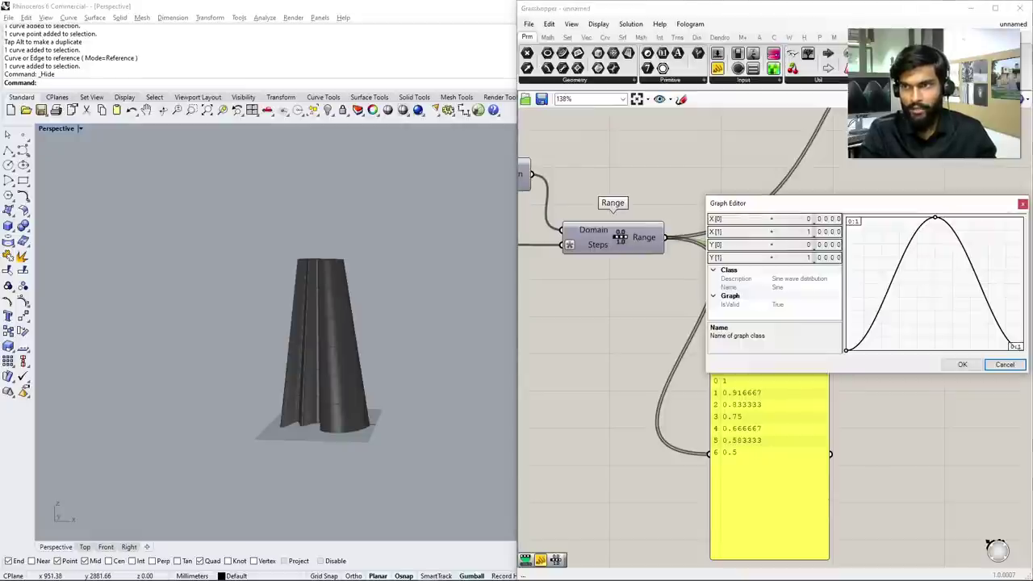
double_click(762, 219)
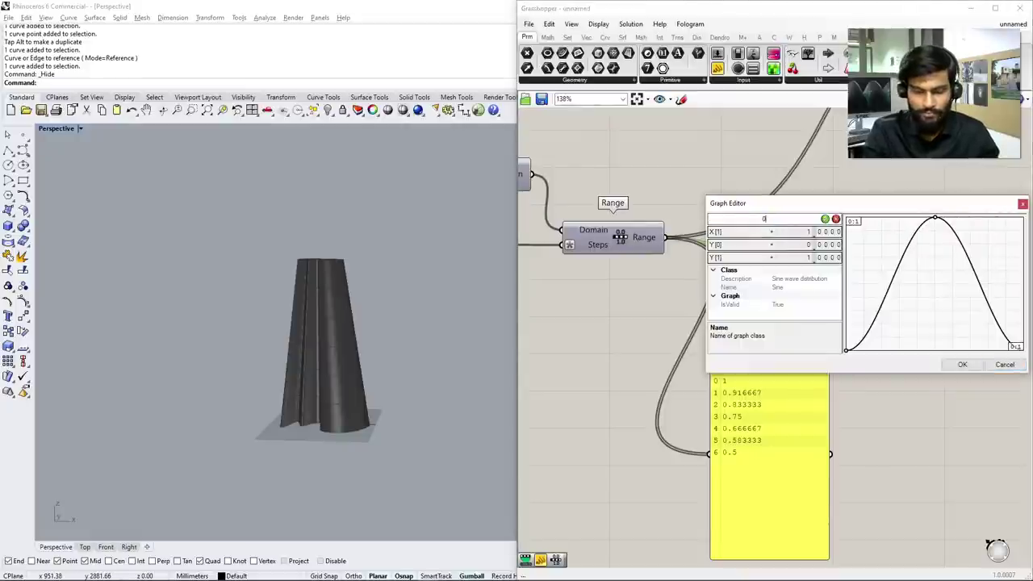
key(BackSpace)
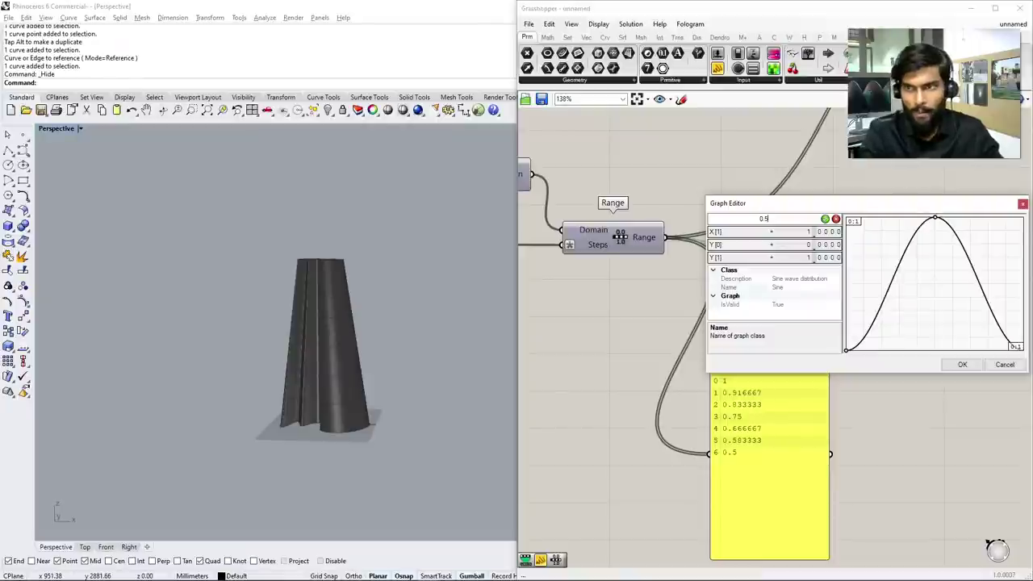
text(.5)
key(Return)
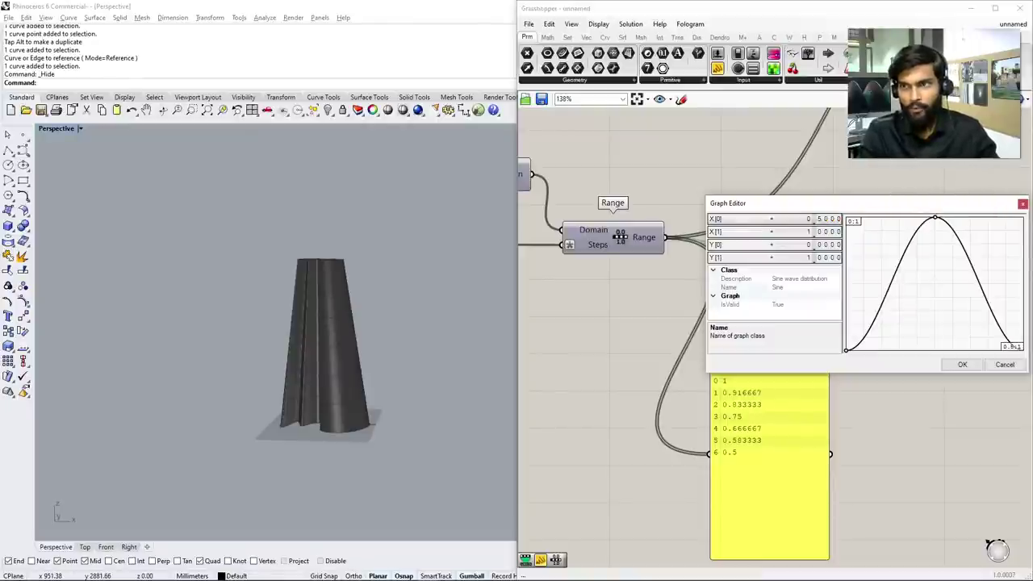
Set the Graph Mapper's lower Y limit to 0.5 and apply the edited graph domains
double_click(763, 245)
text(0)
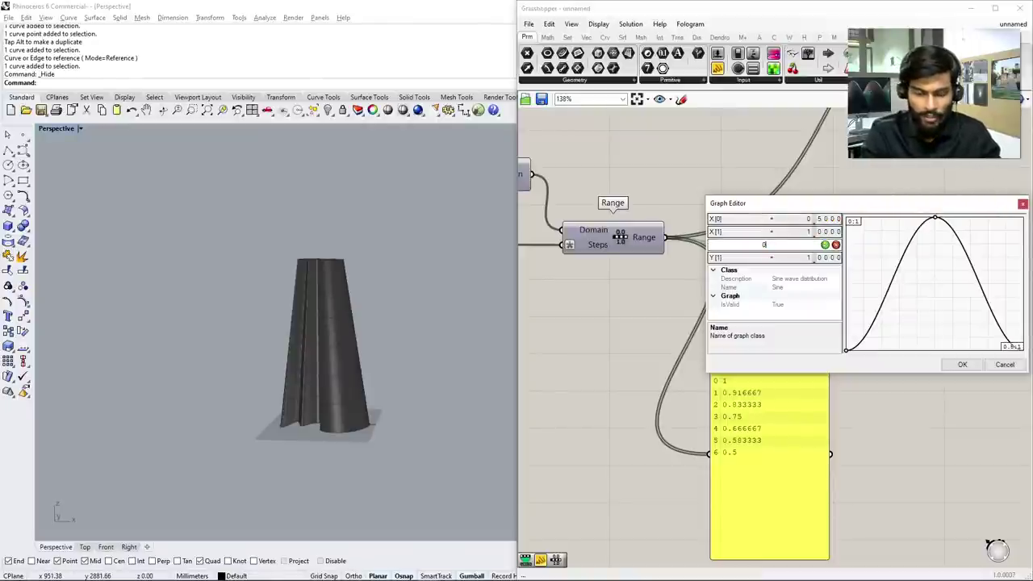
text(.5)
key(Return)
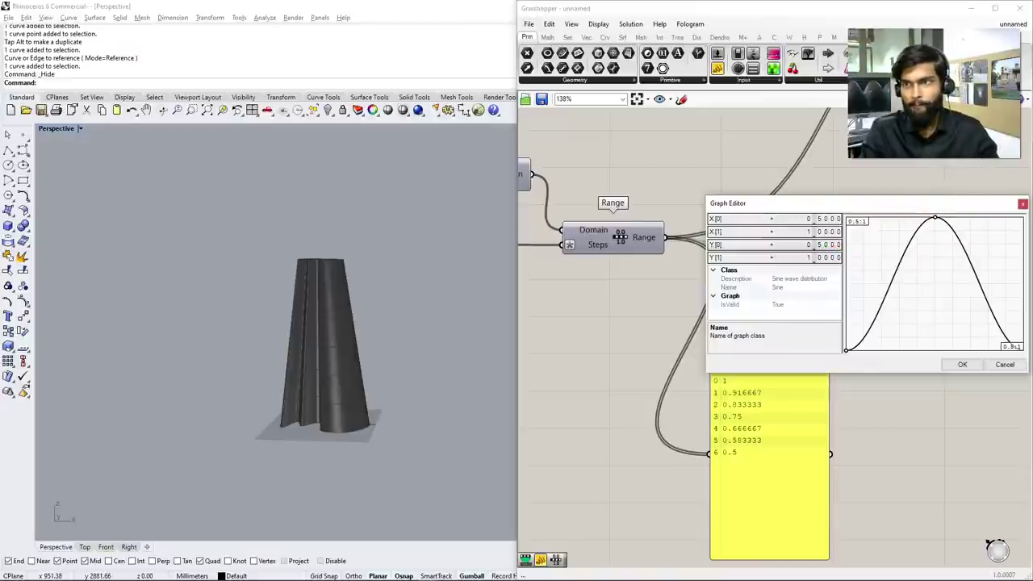
click(961, 364)
Reverse the Construct Domain inputs so the 0.5 slider feeds the start and the 1 slider the end, and rearrange the sliders to match
scroll(879, 379, down, 3)
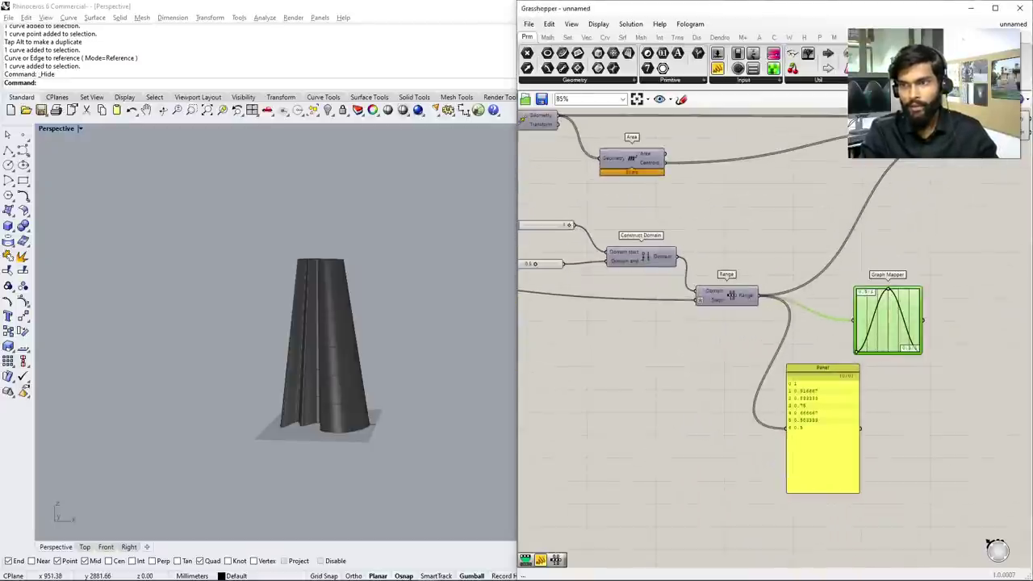
right_drag(719, 295, 785, 296)
scroll(639, 242, up, 1)
drag(619, 222, 664, 254)
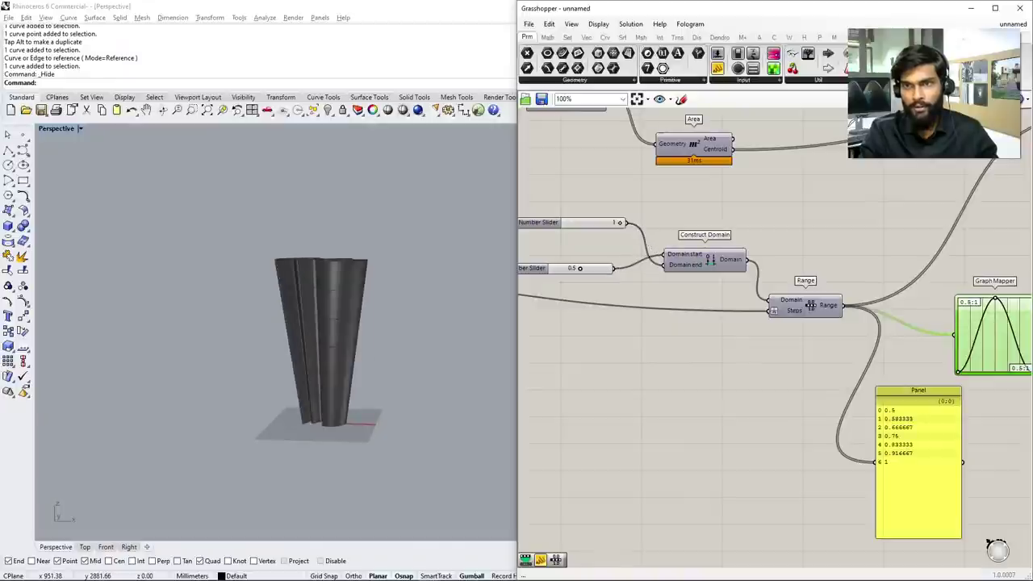
drag(548, 222, 548, 283)
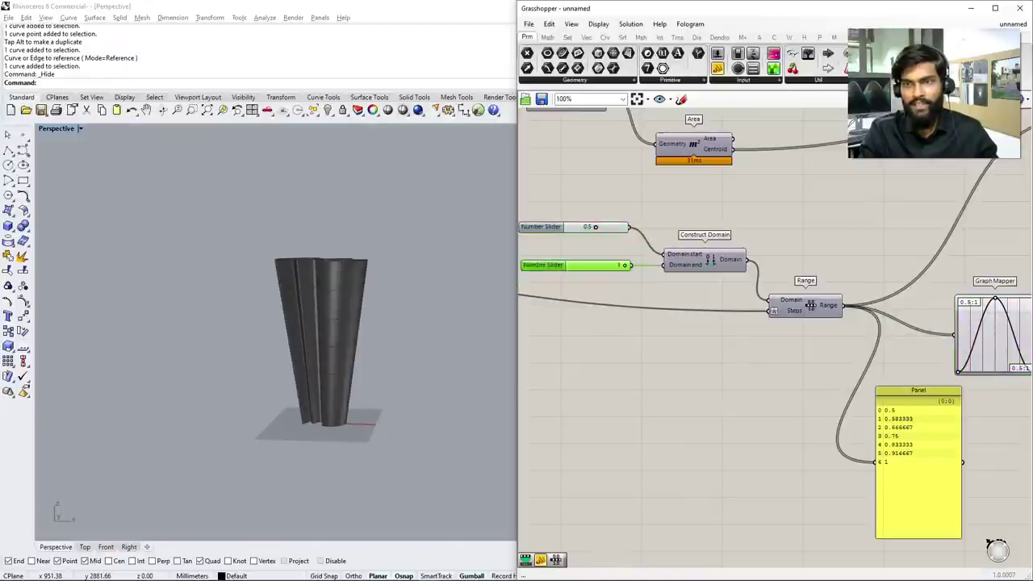
Connect the Graph Mapper's output to the Scale component's Factor input in place of the direct Range connection
scroll(533, 338, down, 5)
scroll(781, 307, up, 3)
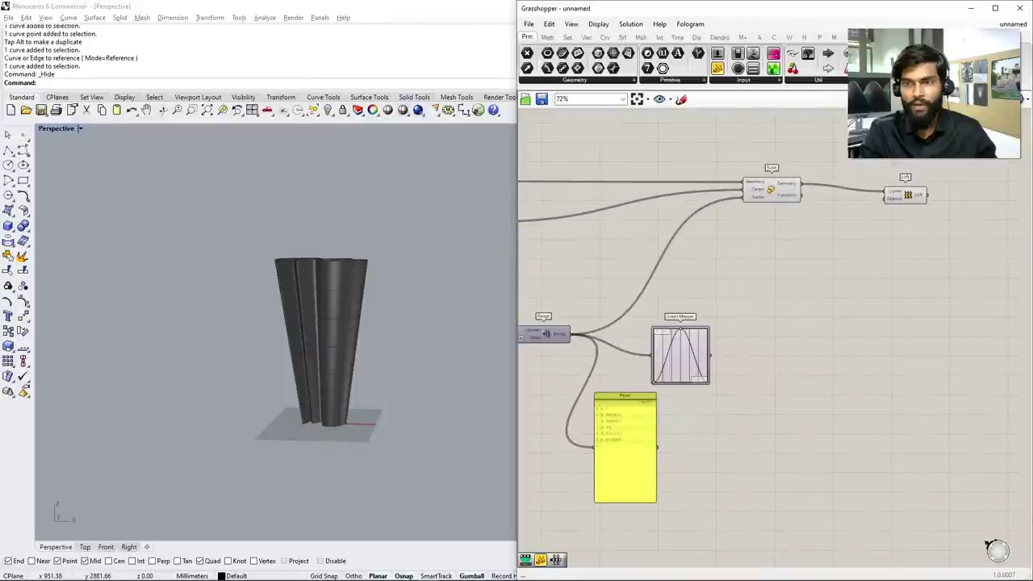
right_drag(319, 347, 327, 350)
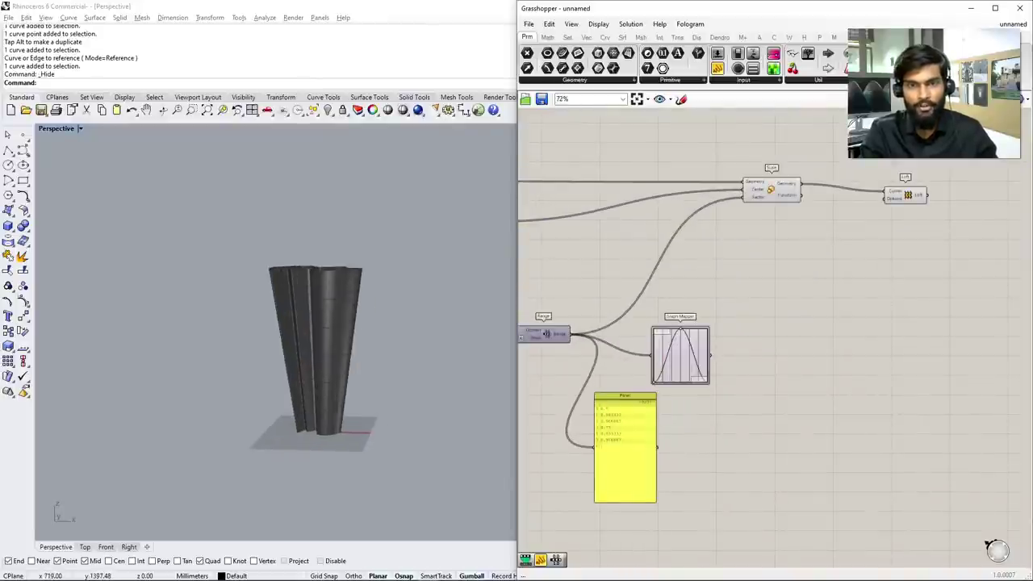
drag(709, 355, 744, 197)
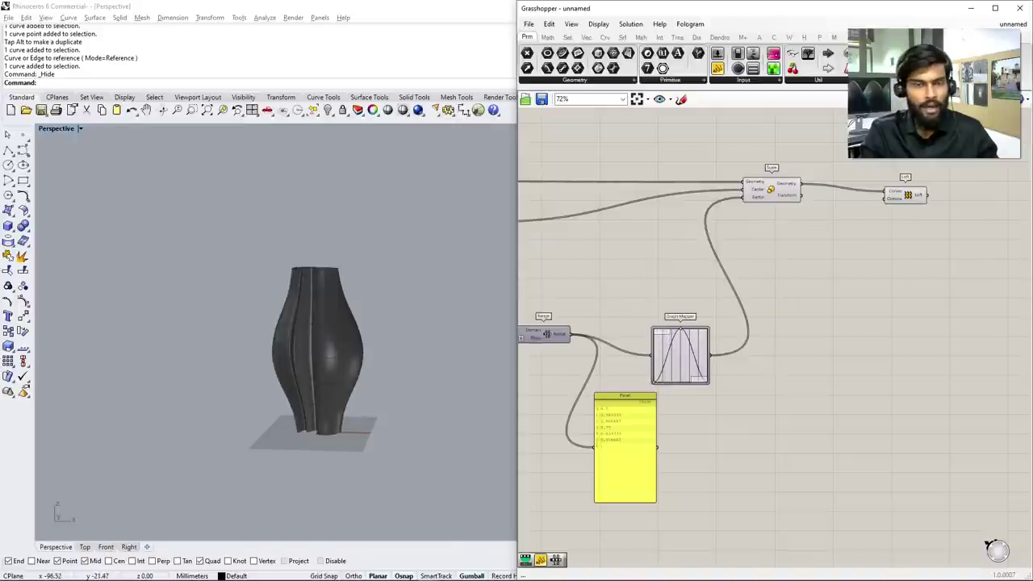
right_drag(327, 350, 329, 351)
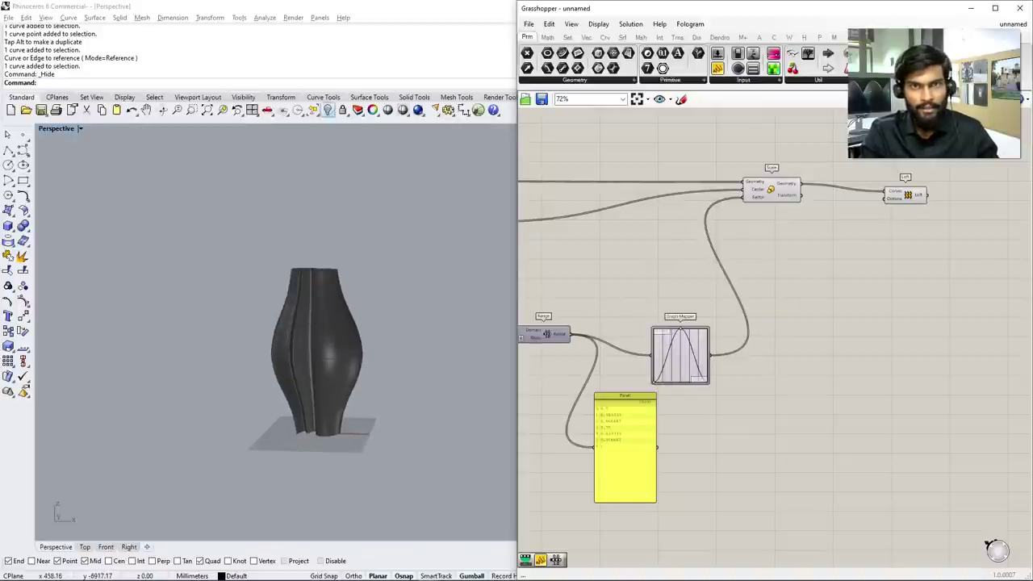
Enlarge the tower's hidden base curve in Rhino to widen the form, leaving all Rhino objects hidden again
right_click(327, 110)
scroll(277, 442, up, 4)
click(278, 441)
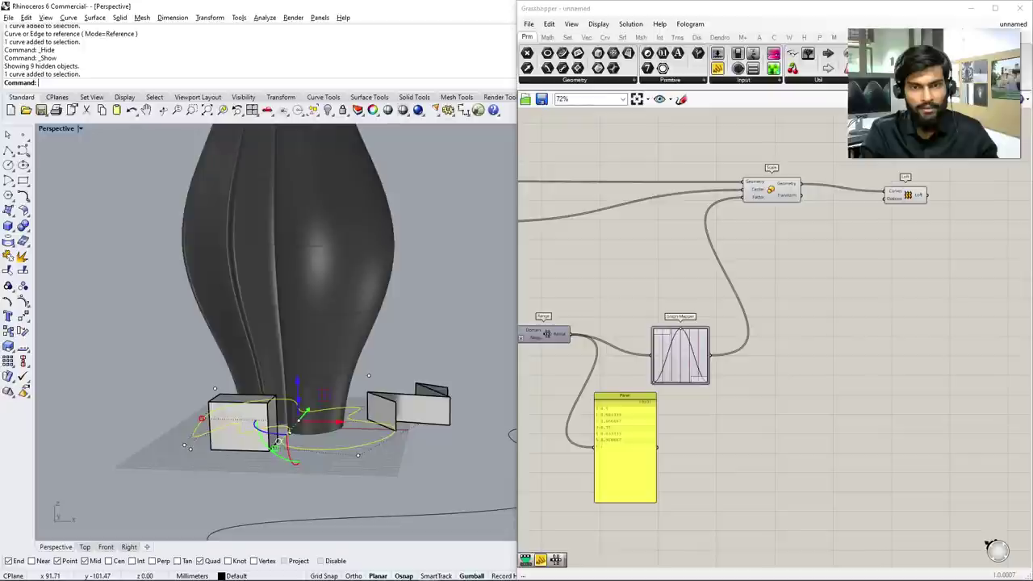
scroll(277, 441, down, 4)
mouse_move(278, 444)
mouse_down()
mouse_move(275, 468)
mouse_move(277, 457)
mouse_up()
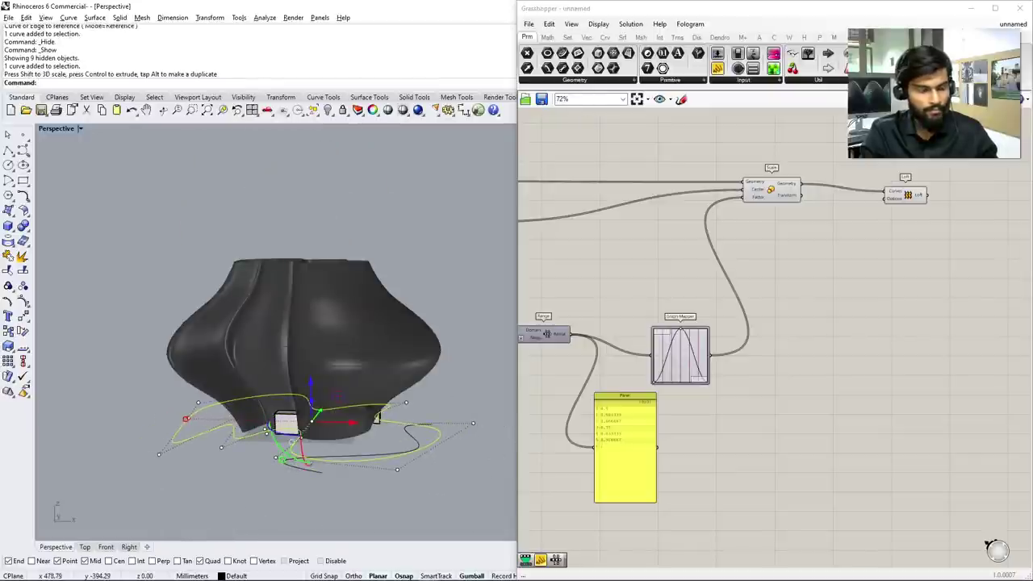
key(ctrl+a)
click(327, 110)
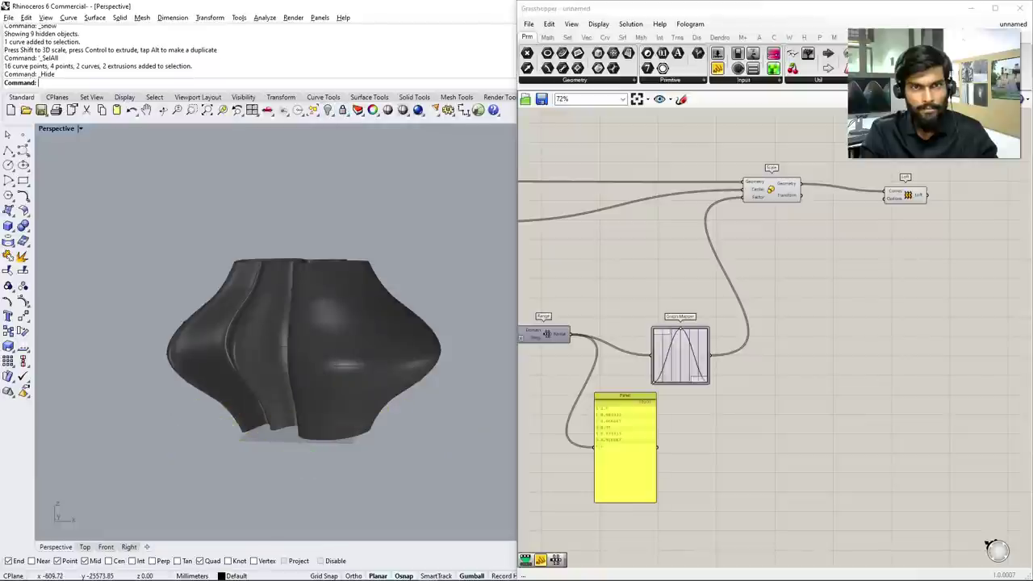
Set the Series step slider to 180 and the count slider to 9 to make the tower taller
scroll(774, 331, down, 3)
scroll(774, 331, up, 5)
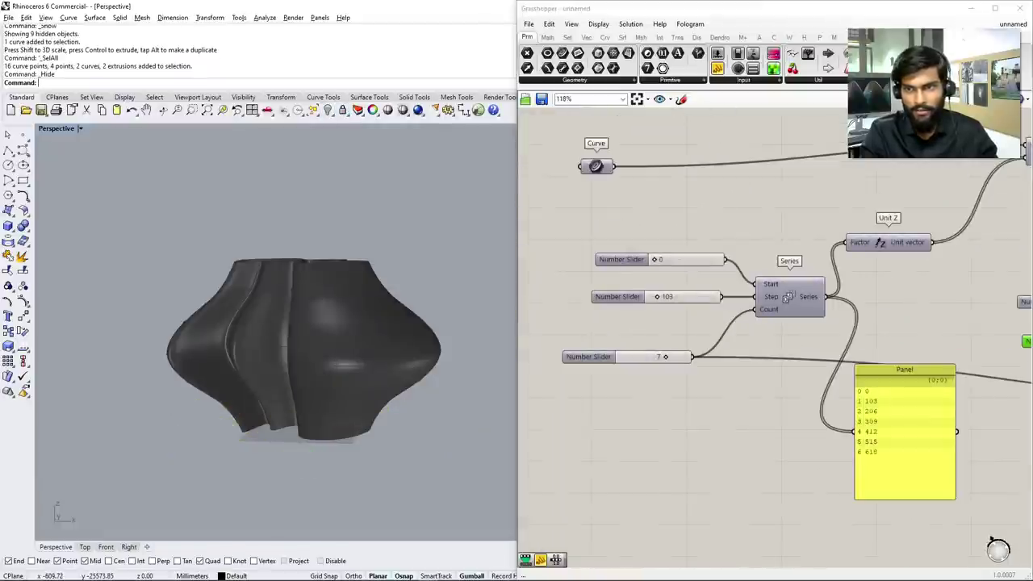
drag(657, 296, 662, 296)
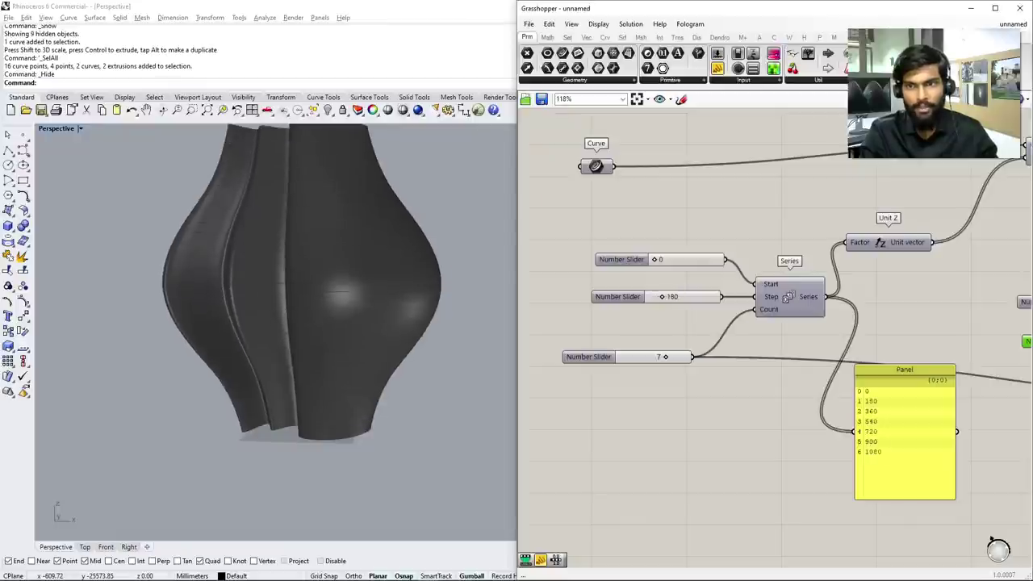
drag(665, 357, 677, 357)
scroll(342, 233, down, 3)
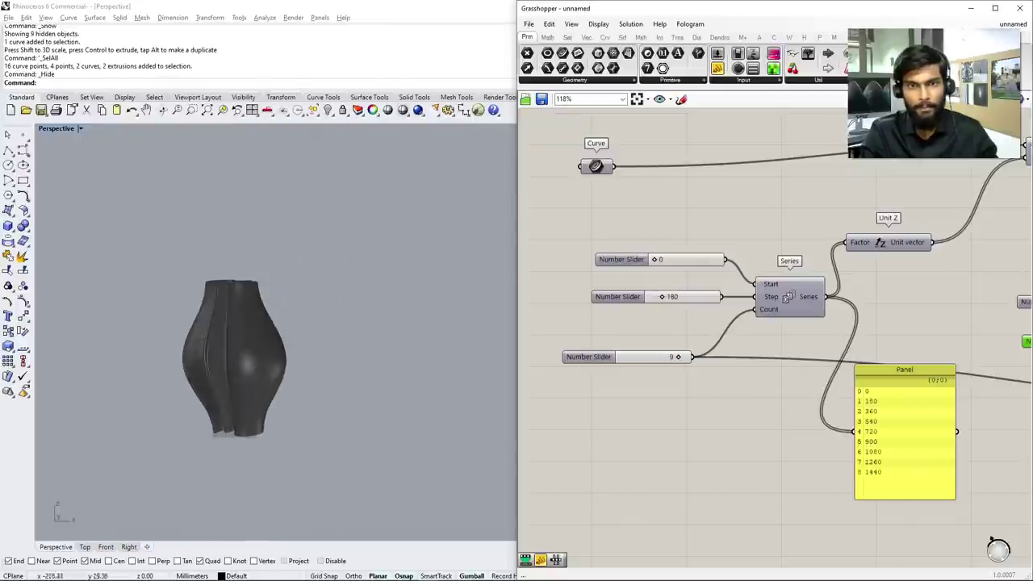
Shift the Graph Mapper's upper handle toward the start of the curve so the sine wave peaks twice along the tower
right_drag(343, 233, 451, 266)
scroll(274, 331, up, 3)
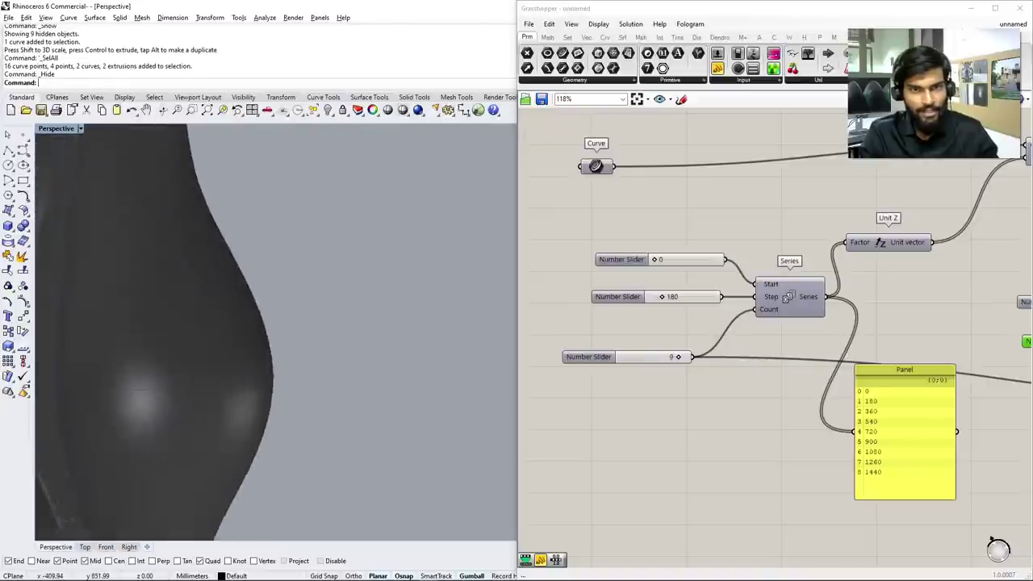
scroll(275, 331, down, 5)
right_drag(274, 331, 290, 333)
scroll(629, 317, down, 5)
right_drag(985, 359, 661, 357)
scroll(667, 363, up, 6)
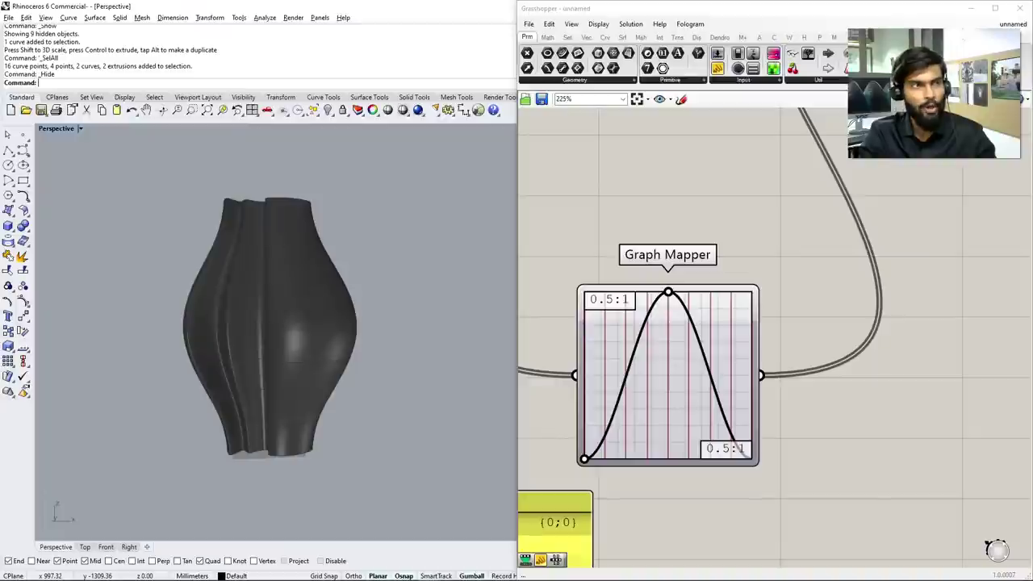
mouse_move(598, 334)
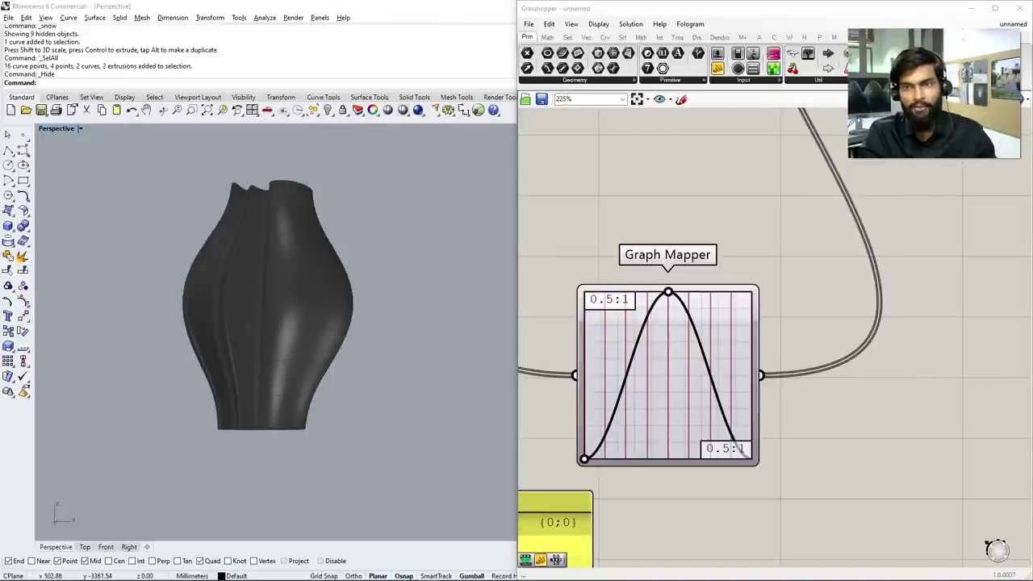
drag(668, 292, 631, 291)
mouse_move(371, 307)
right_down()
mouse_move(327, 319)
mouse_move(379, 302)
mouse_move(355, 307)
right_up()
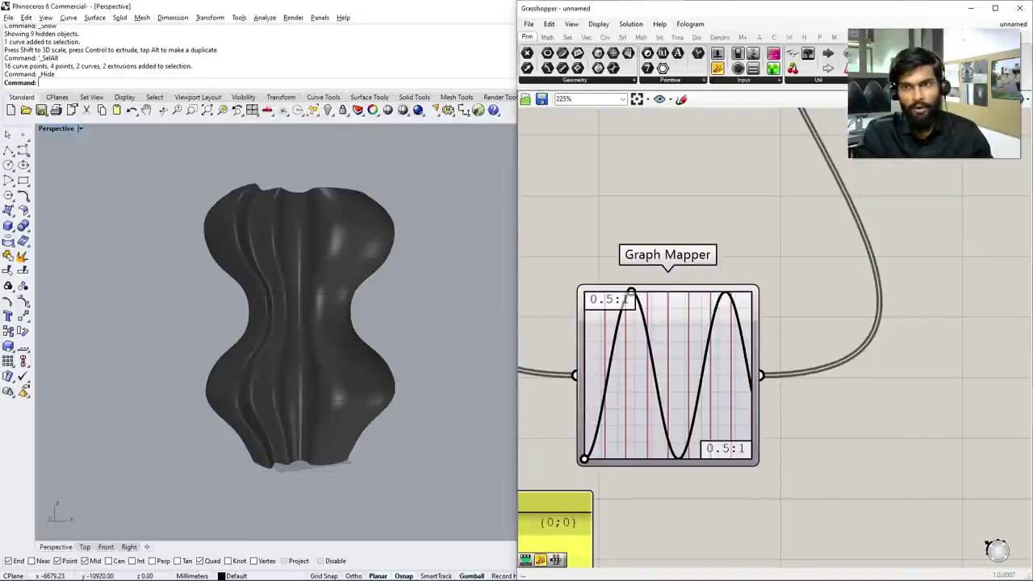
click(667, 371)
mouse_move(631, 292)
mouse_down()
mouse_move(652, 314)
mouse_move(617, 358)
mouse_move(618, 323)
mouse_move(597, 295)
mouse_move(634, 292)
mouse_up()
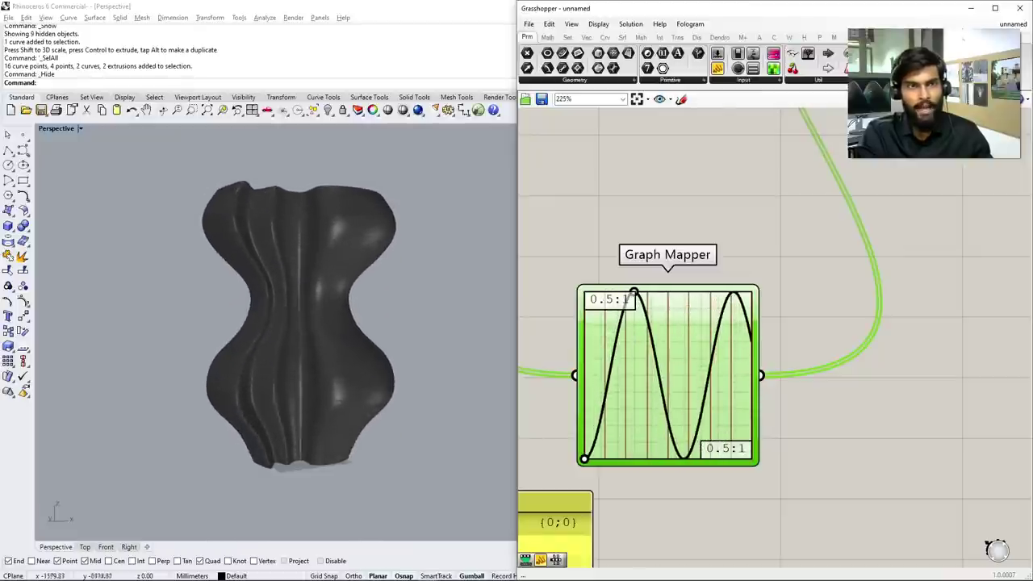
Try the Rendered display mode in the Perspective viewport and return it to Shaded
click(80, 129)
click(67, 180)
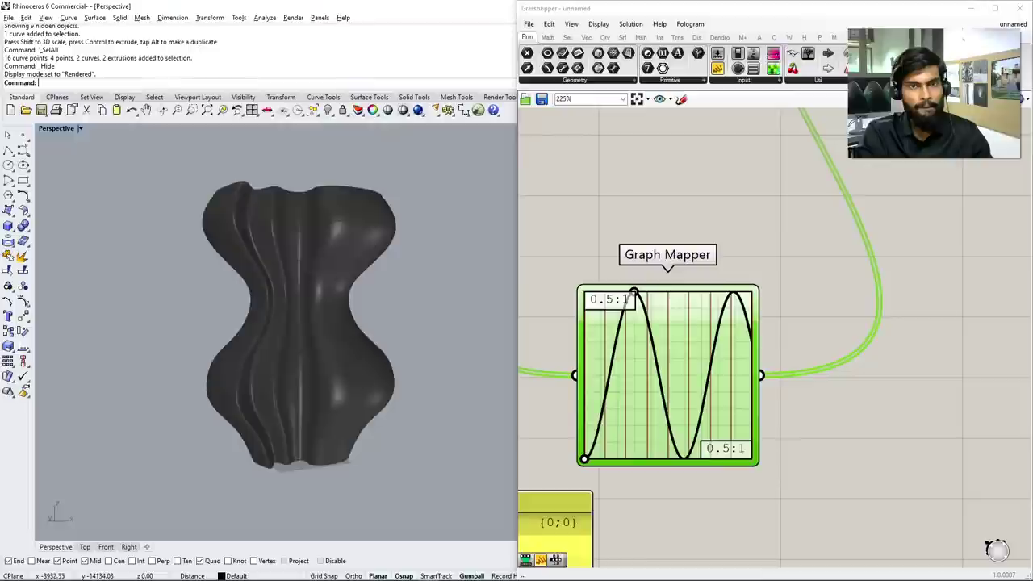
scroll(306, 460, down, 2)
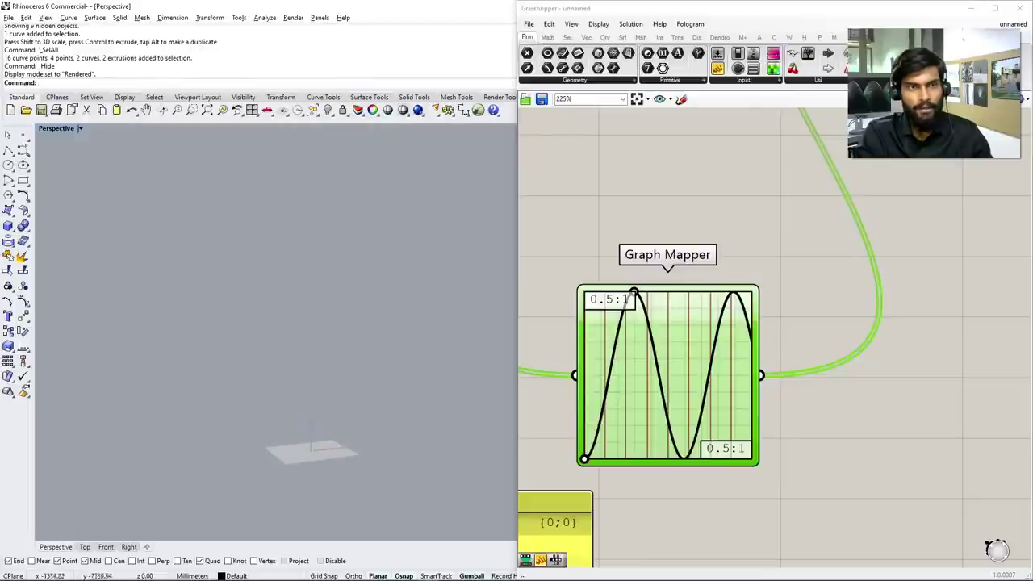
click(80, 128)
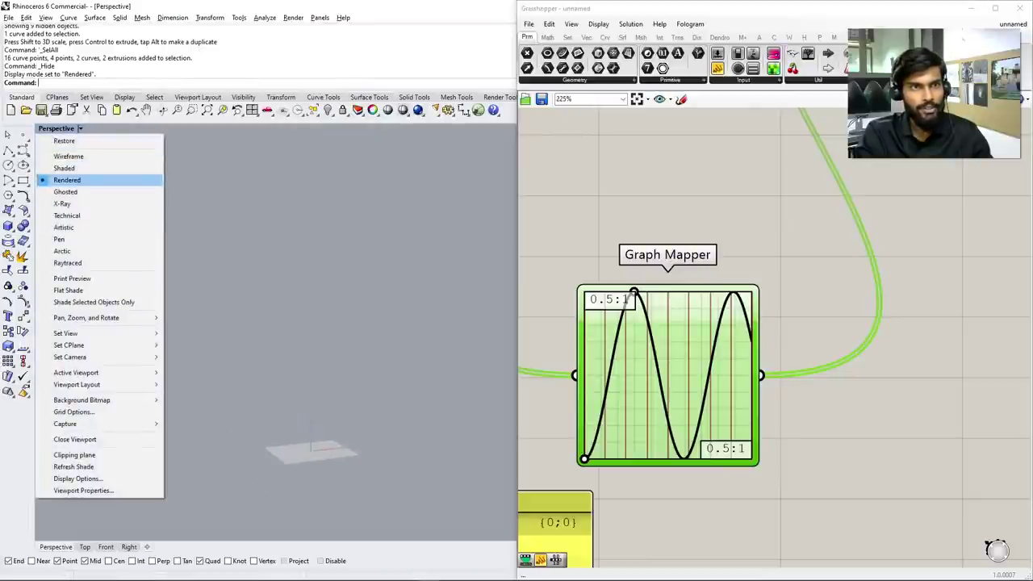
click(67, 167)
scroll(358, 373, down, 3)
mouse_move(359, 372)
right_down()
mouse_move(321, 237)
mouse_move(290, 262)
mouse_move(311, 371)
mouse_move(316, 364)
right_up()
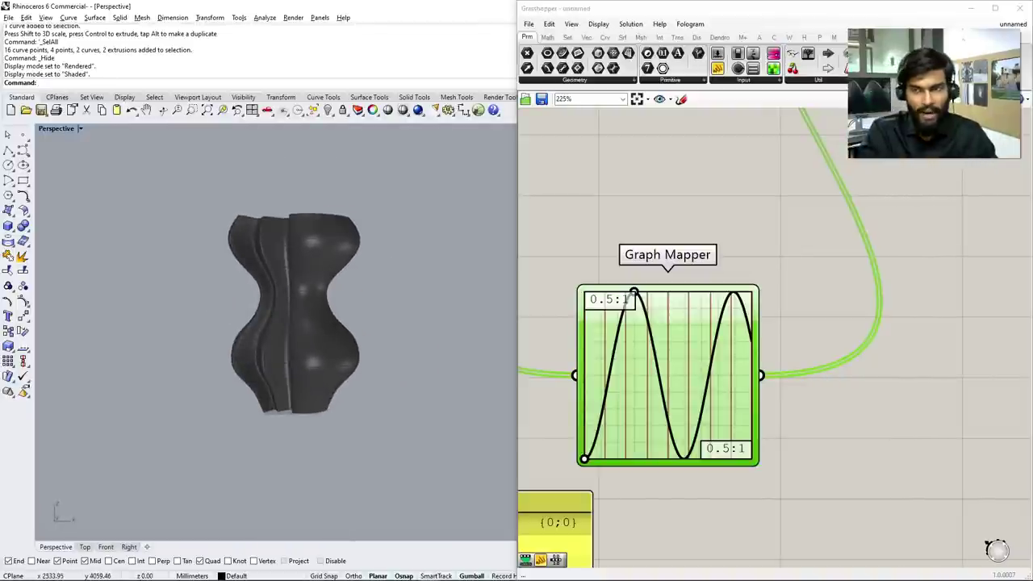
Change the Graph Mapper's graph type to Sigmoid and view the reshaped tower from another angle
scroll(653, 253, down, 2)
right_click(682, 323)
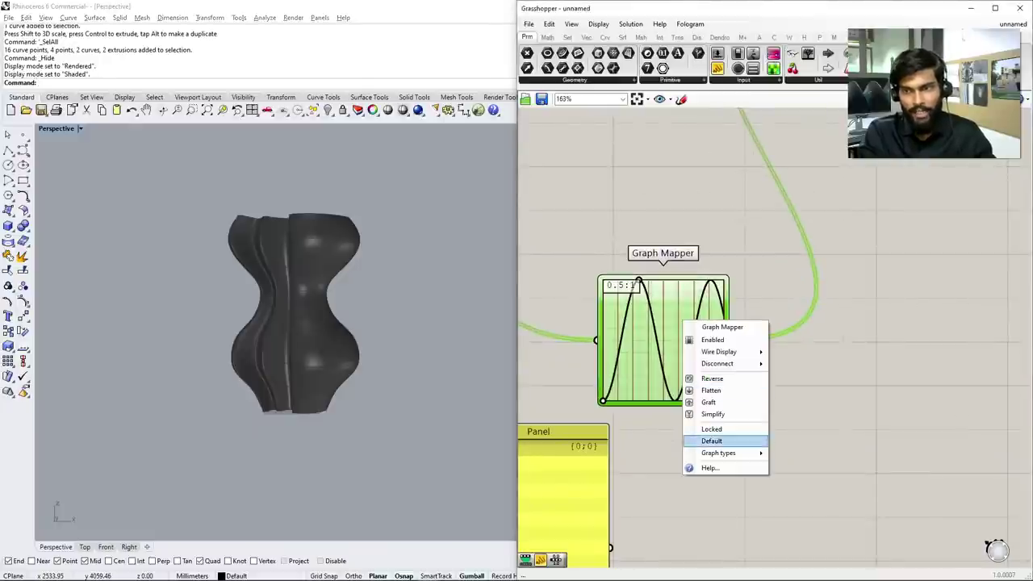
mouse_move(718, 453)
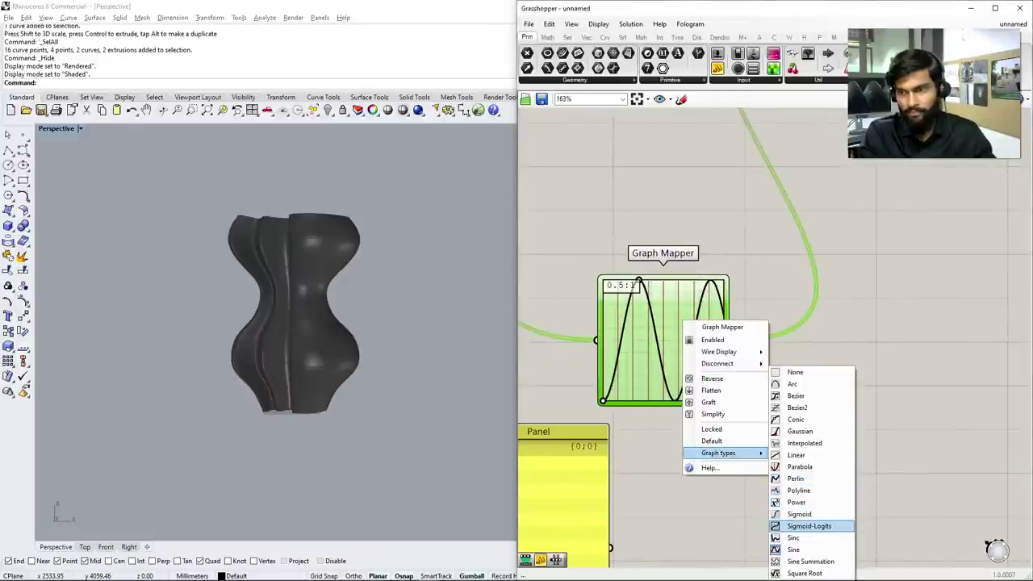
click(798, 514)
right_drag(283, 323, 347, 318)
Raise the Series step slider to 286 to stretch the tower upward
scroll(958, 323, down, 5)
scroll(726, 322, up, 8)
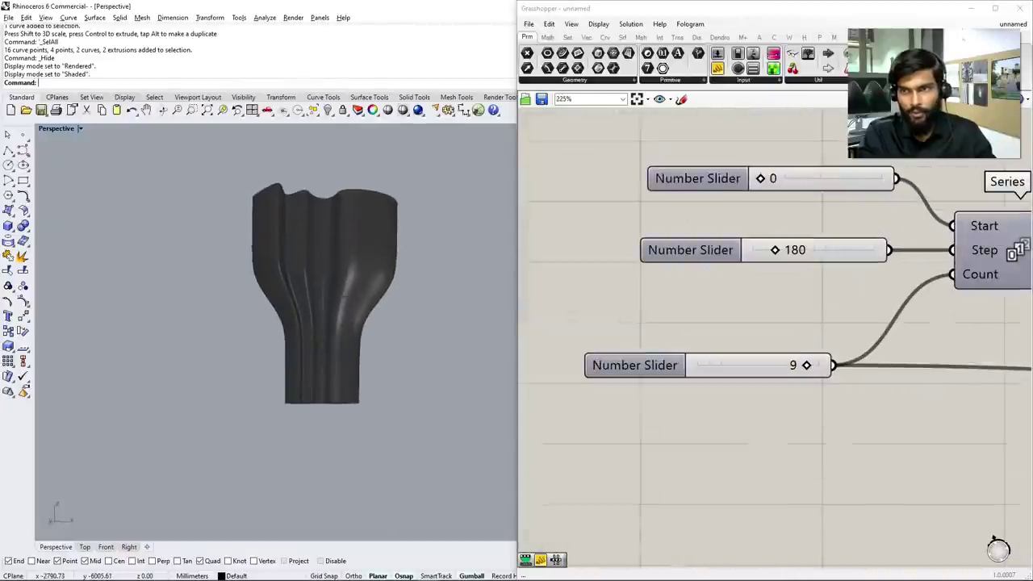
drag(776, 249, 787, 249)
right_drag(275, 323, 226, 323)
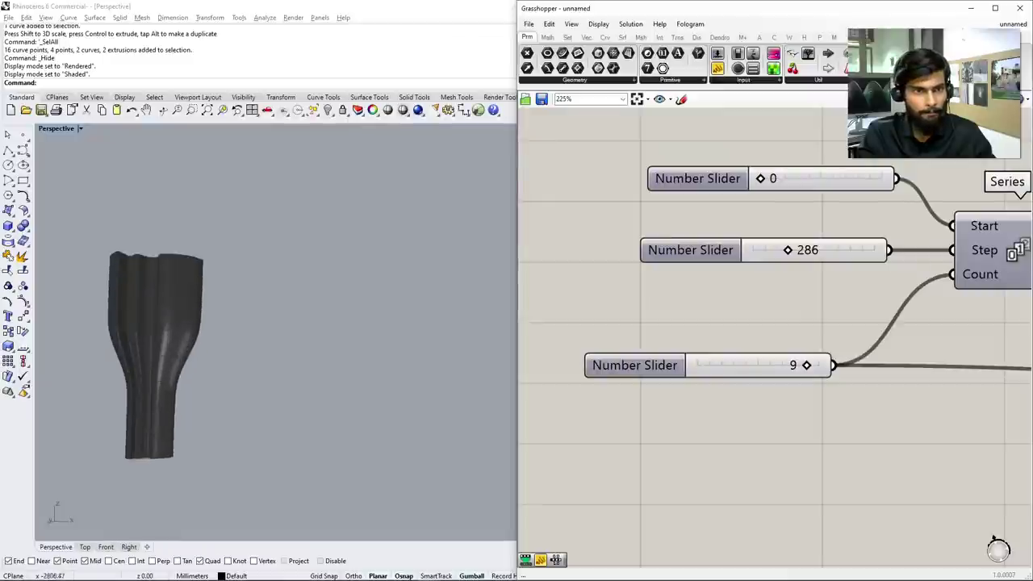
scroll(161, 339, up, 3)
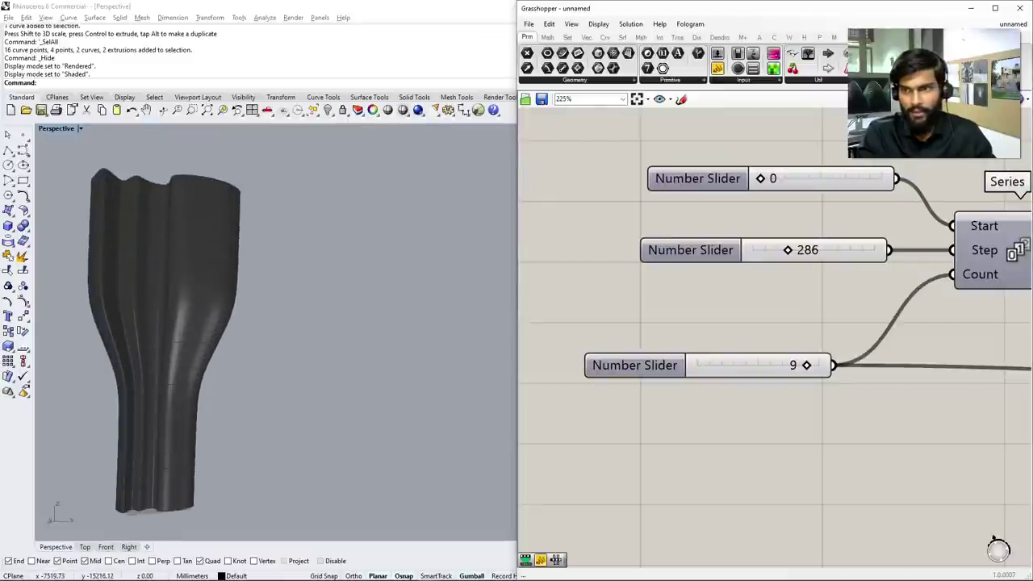
Add a number slider set to 15 and use it in place of the 9 slider for the Series Count and Range Steps inputs
double_click(726, 424)
text(15)
key(Return)
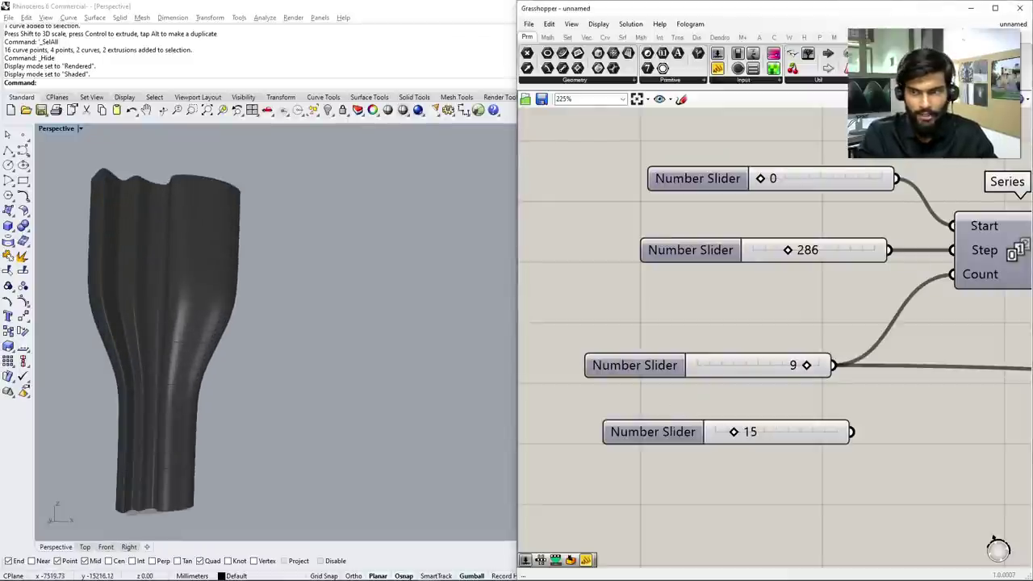
drag(952, 274, 851, 432)
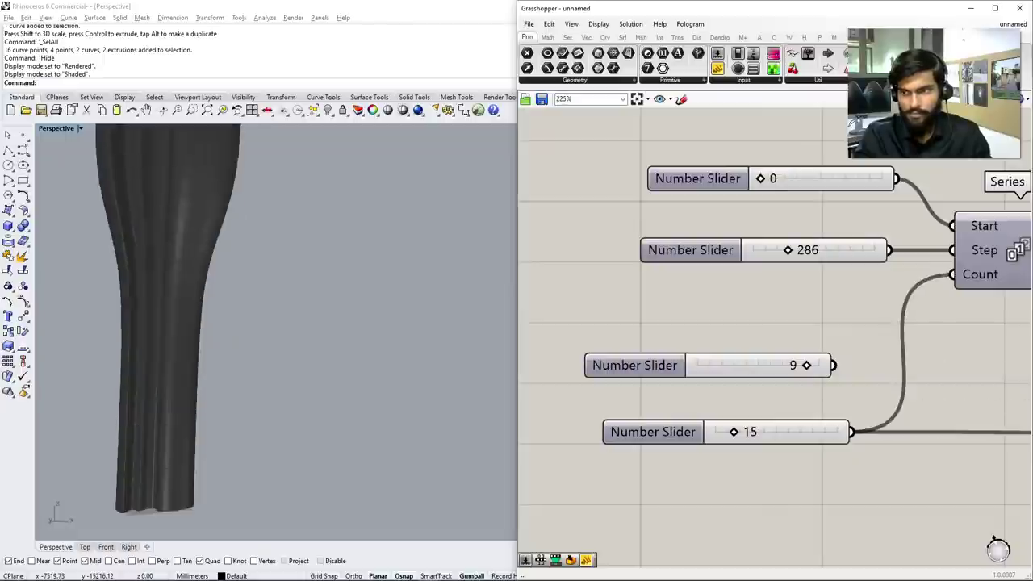
Set the Series step slider to 224 to reduce the floor spacing of the tower
right_drag(322, 323, 419, 323)
drag(787, 249, 779, 249)
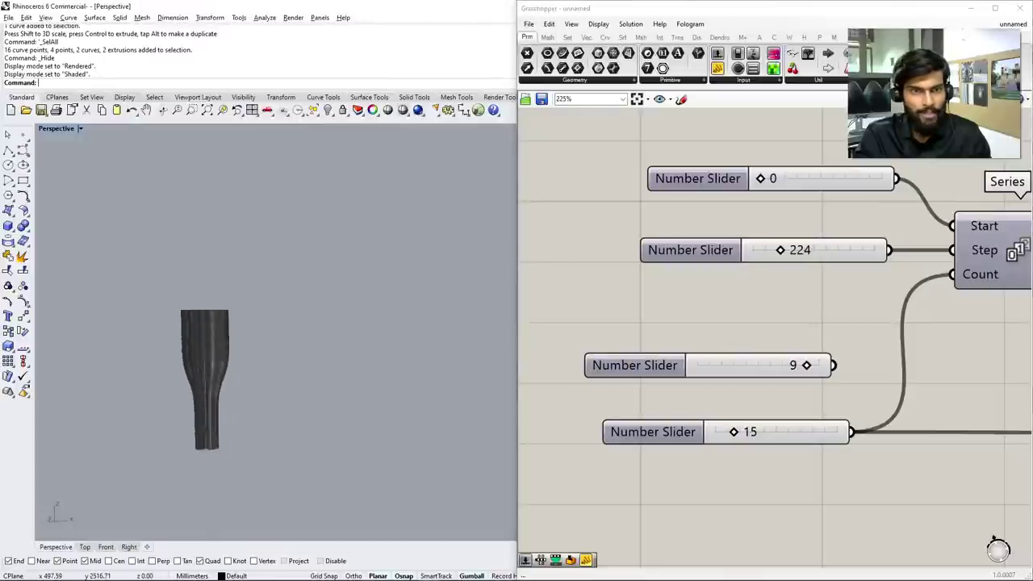
scroll(210, 330, up, 5)
scroll(210, 331, down, 3)
Shift the Graph Mapper's sigmoid handle toward the curve's middle to make the tower's width transition steeper
scroll(774, 331, down, 8)
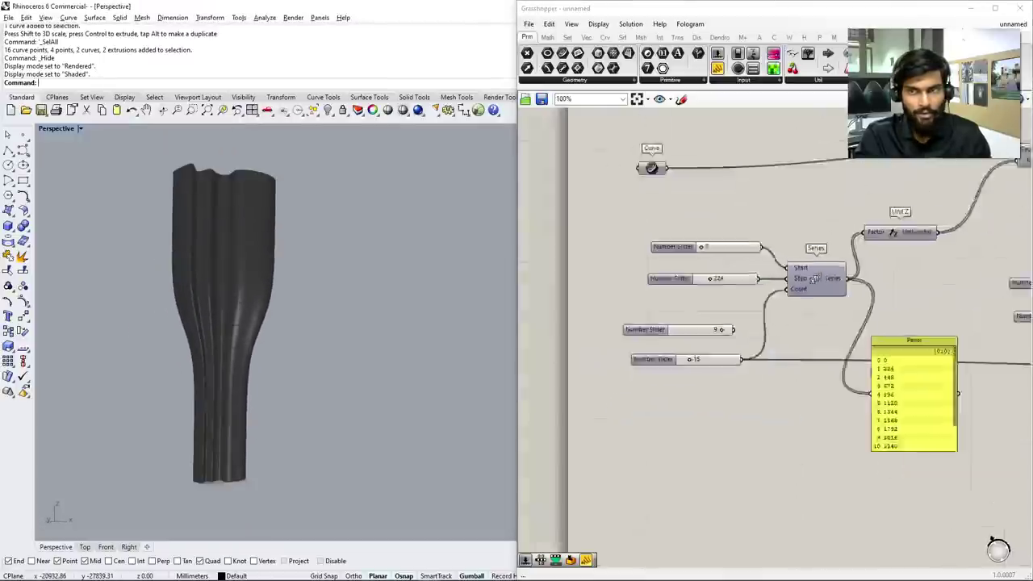
scroll(775, 330, up, 2)
scroll(817, 323, up, 6)
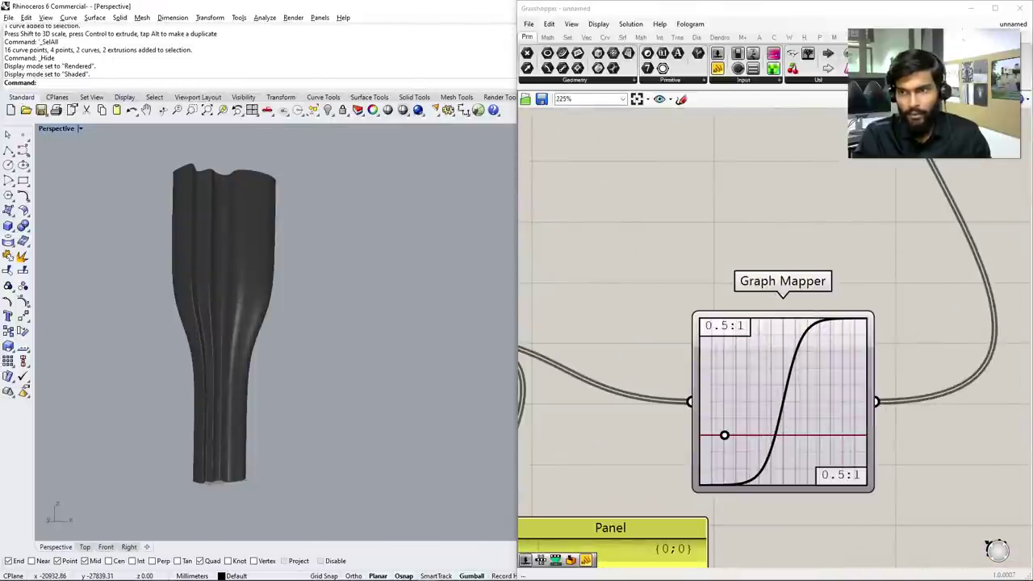
drag(723, 436, 764, 436)
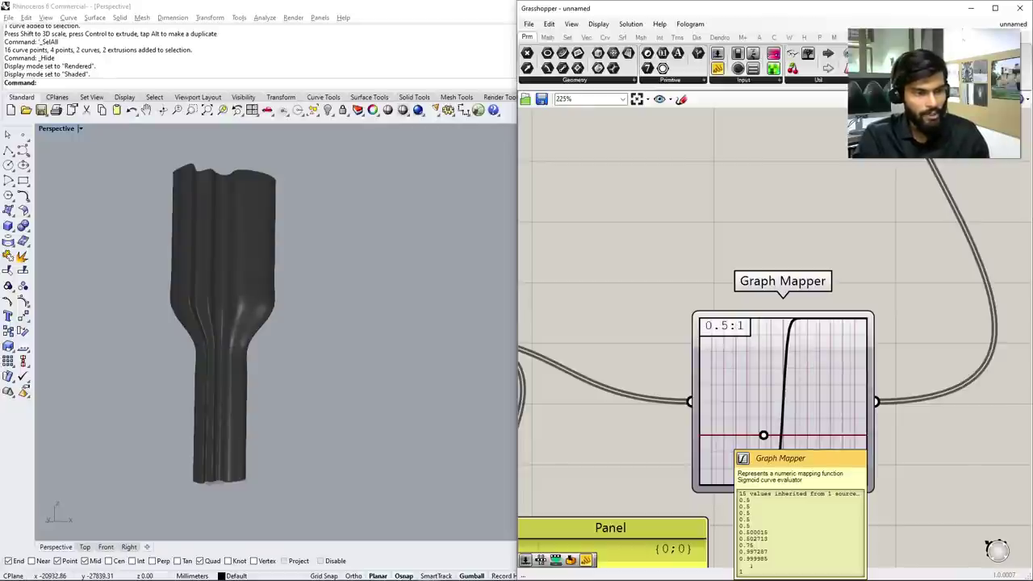
Review the whole tower definition, from the Series sliders through Move, Area and Range to the Graph Mapper and Scale
scroll(747, 373, down, 2)
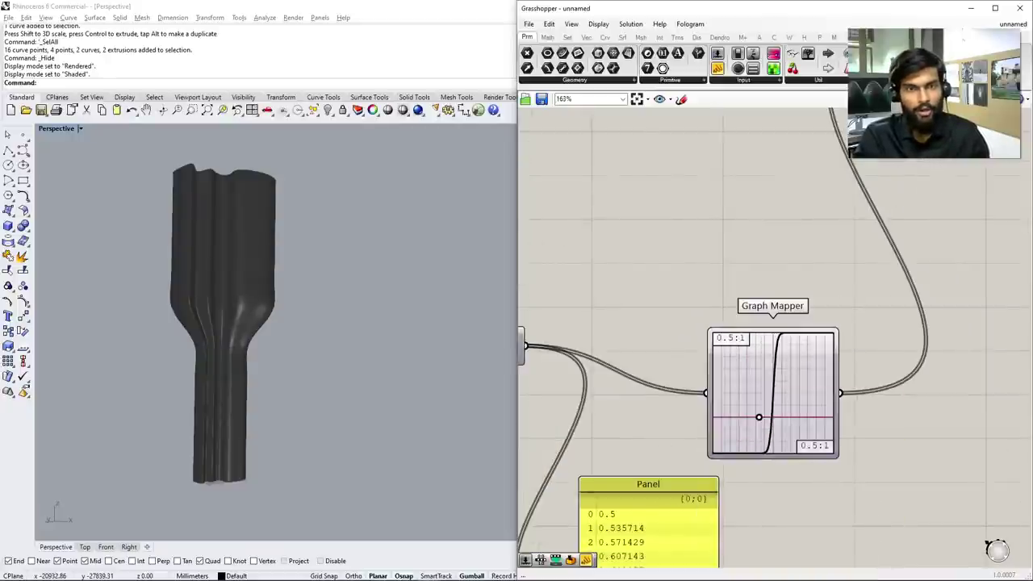
scroll(773, 371, down, 6)
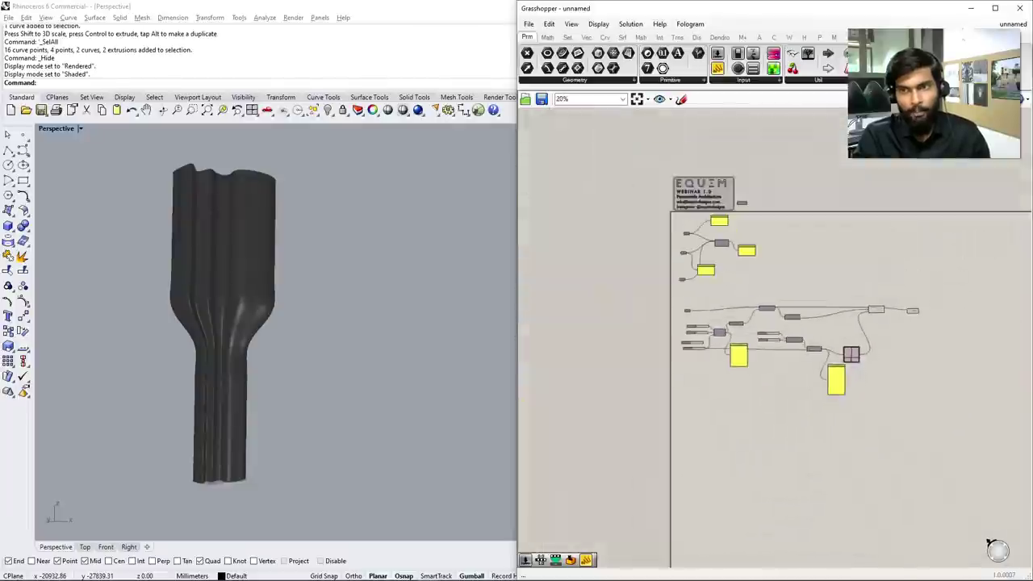
scroll(773, 371, up, 3)
scroll(997, 549, up, 5)
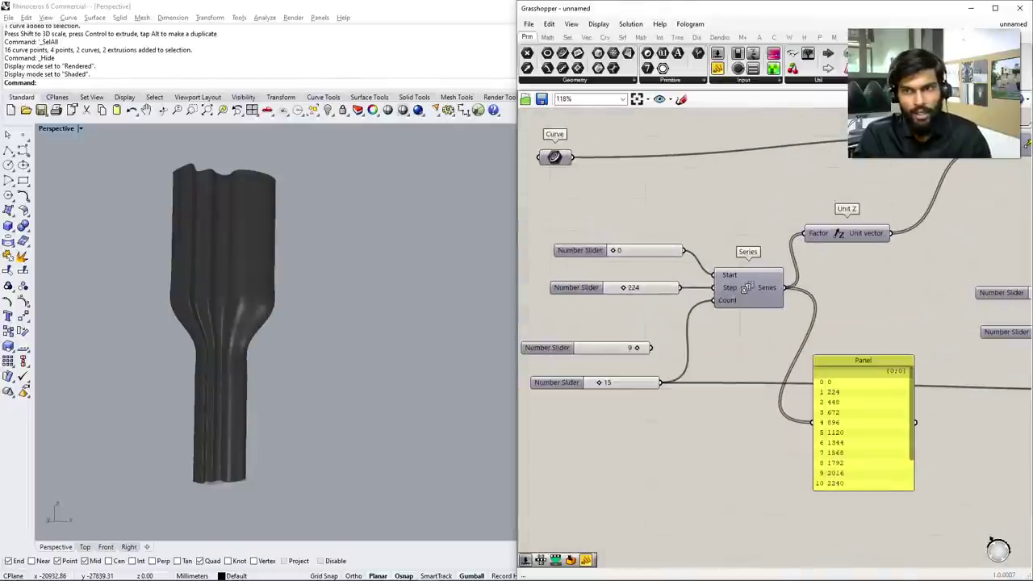
click(637, 251)
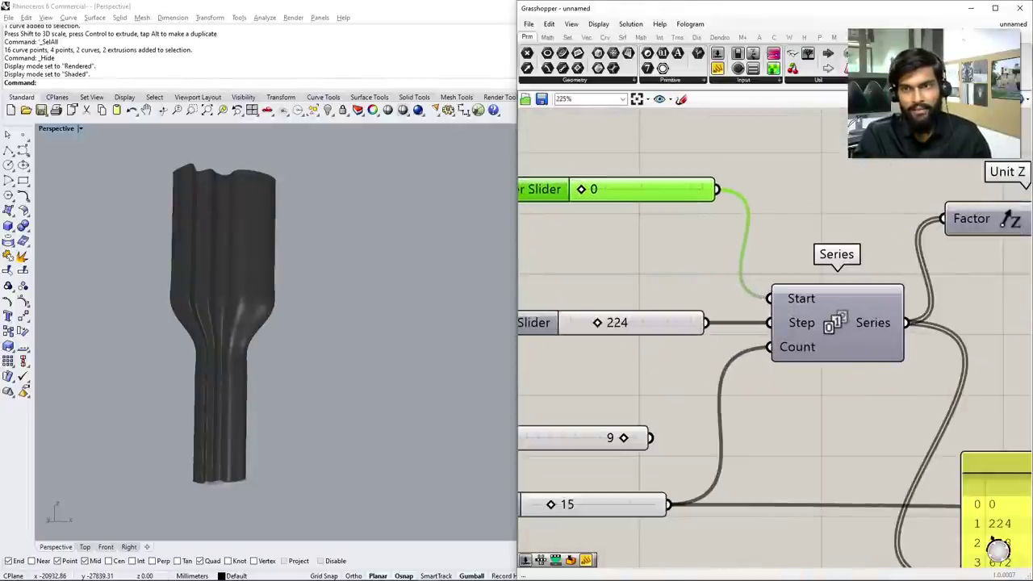
click(644, 323)
scroll(643, 330, down, 5)
scroll(728, 328, down, 5)
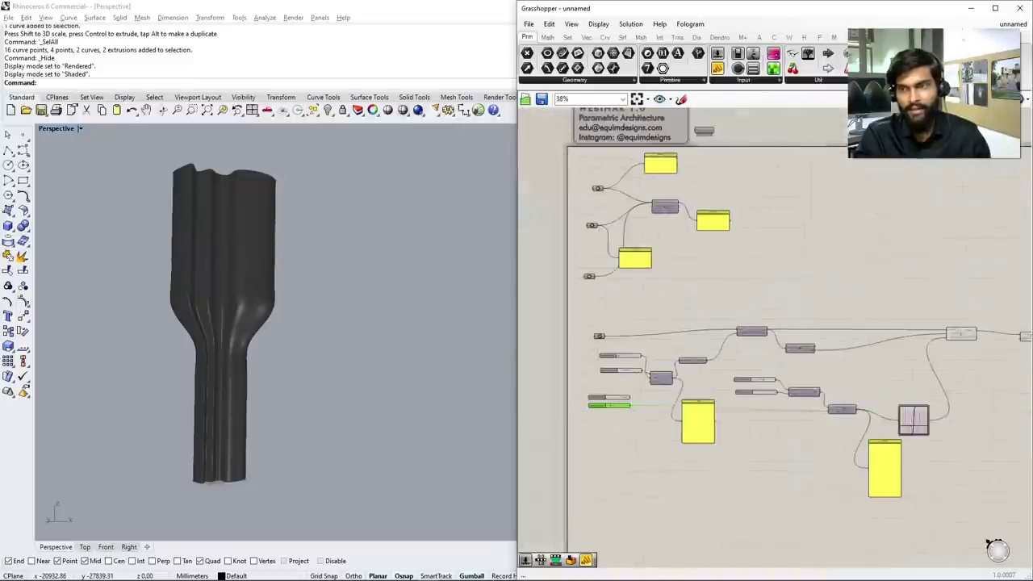
scroll(684, 440, up, 3)
scroll(684, 440, down, 3)
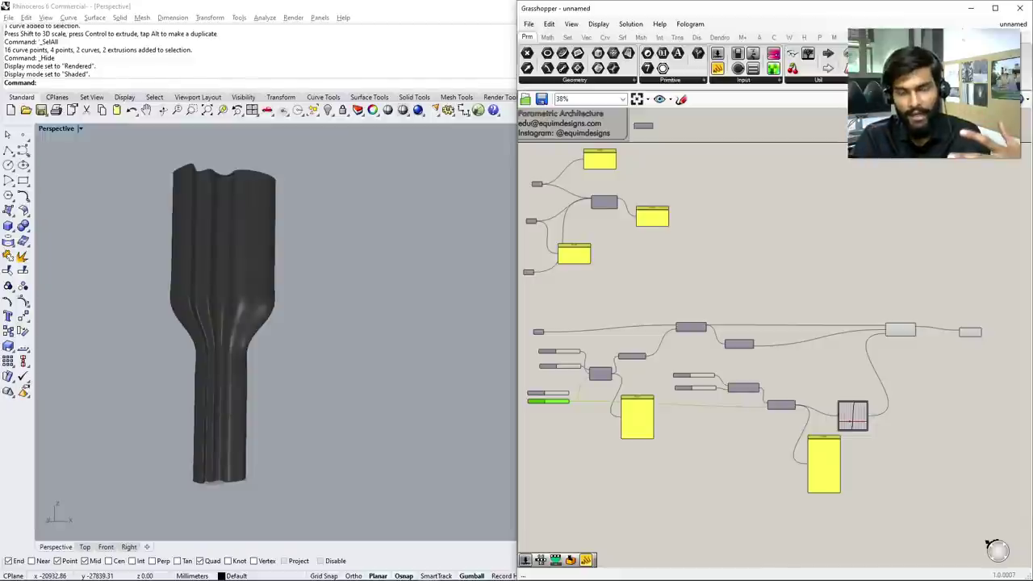
scroll(797, 368, up, 4)
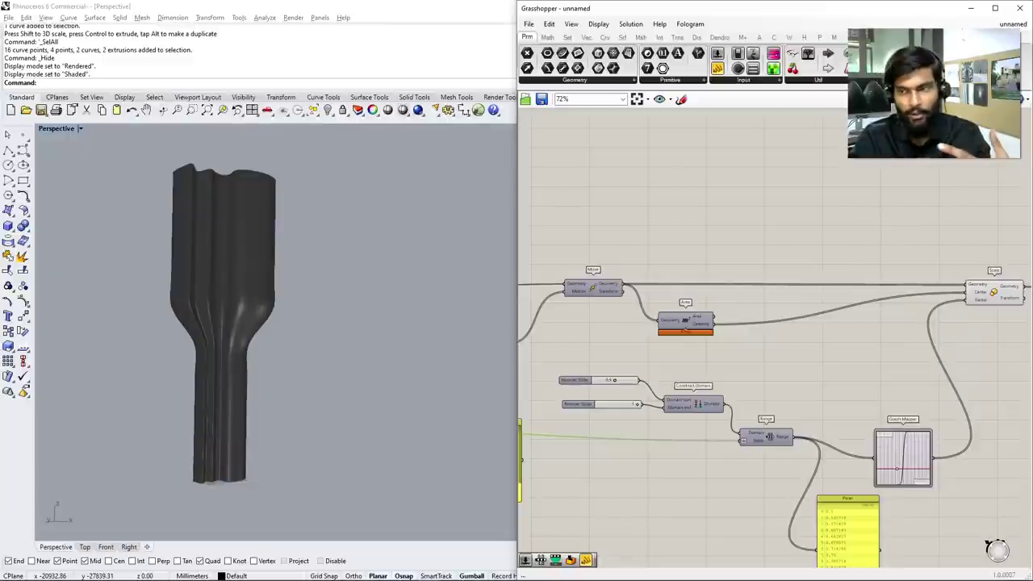
Try creating a number slider with the value 0.00005 above the domain sliders, and delete it
scroll(580, 396, up, 6)
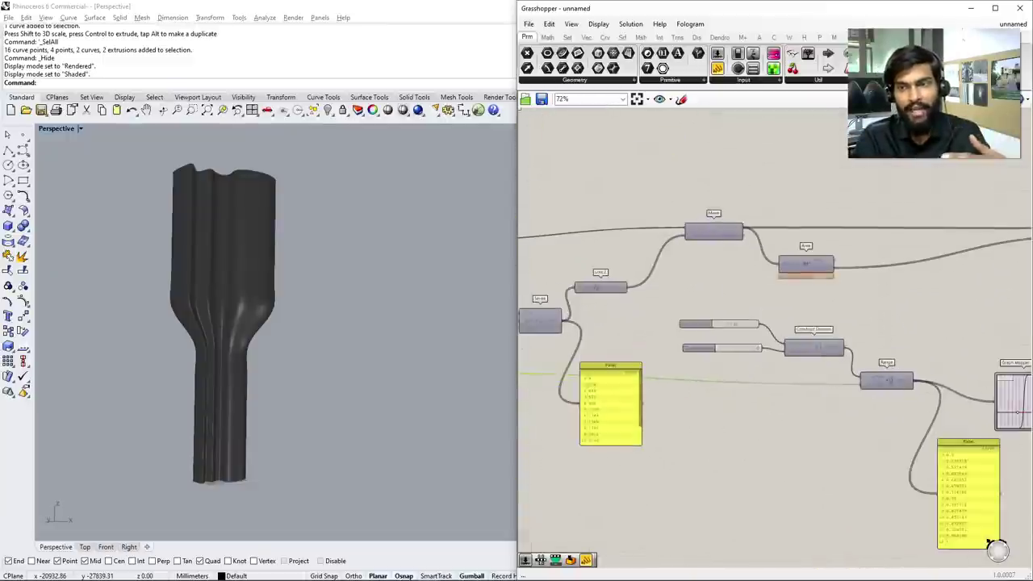
double_click(721, 345)
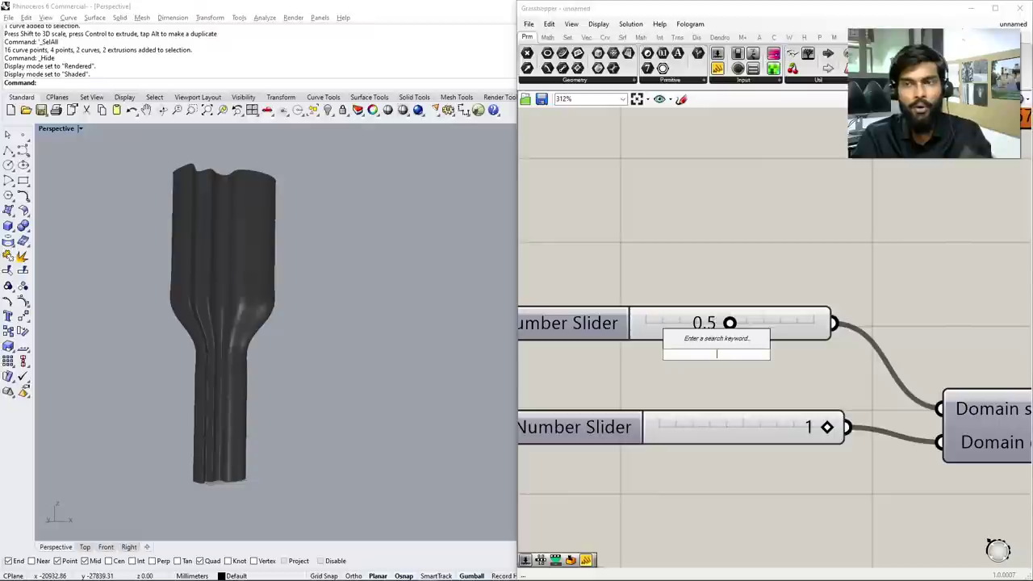
double_click(763, 226)
text(0.00005)
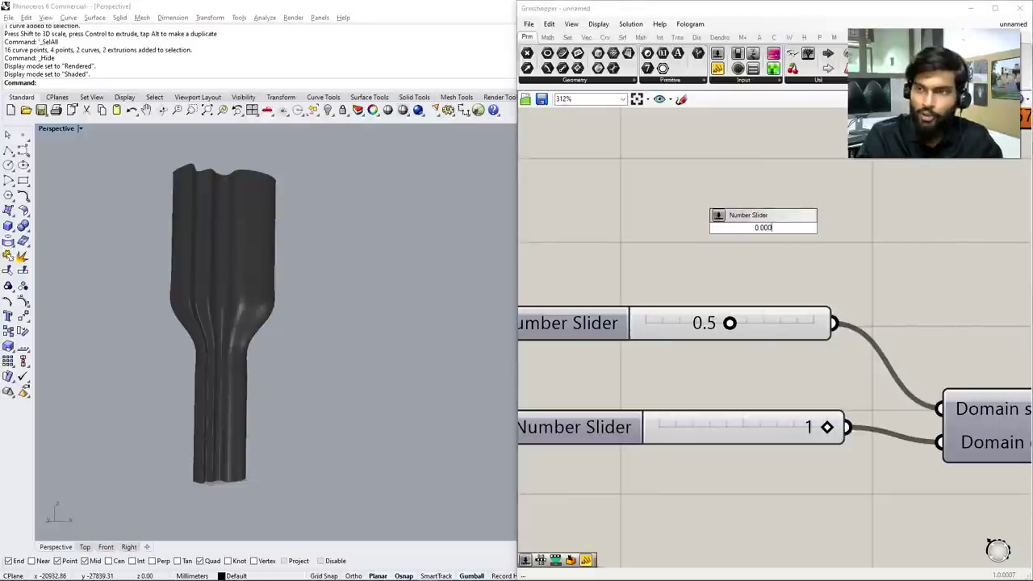
key(Return)
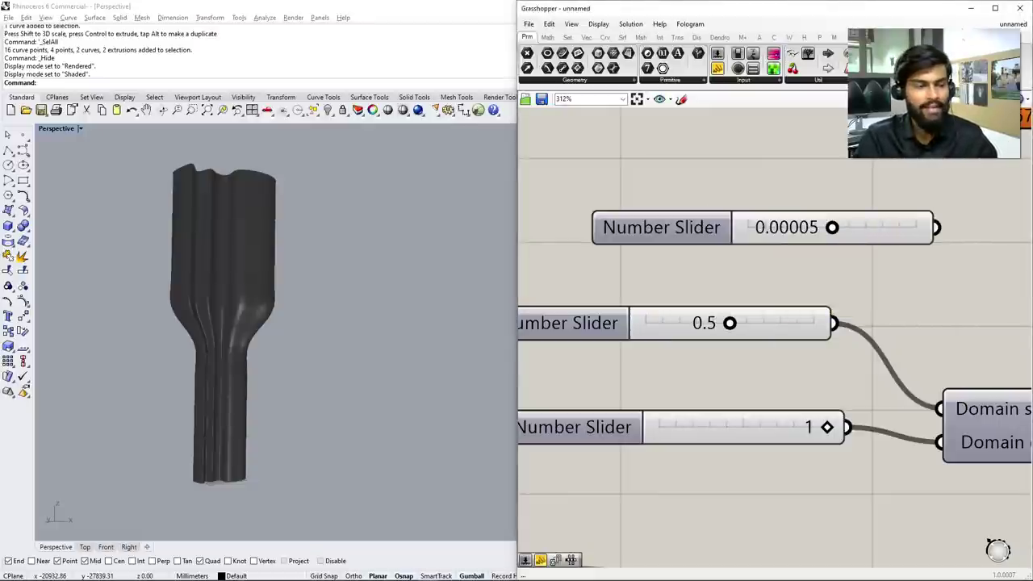
click(774, 234)
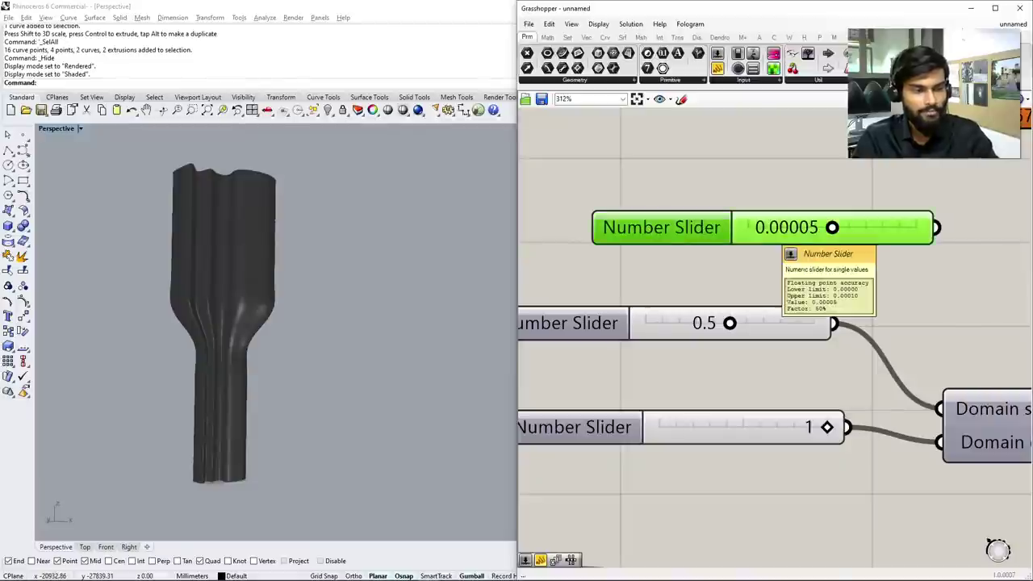
key(Delete)
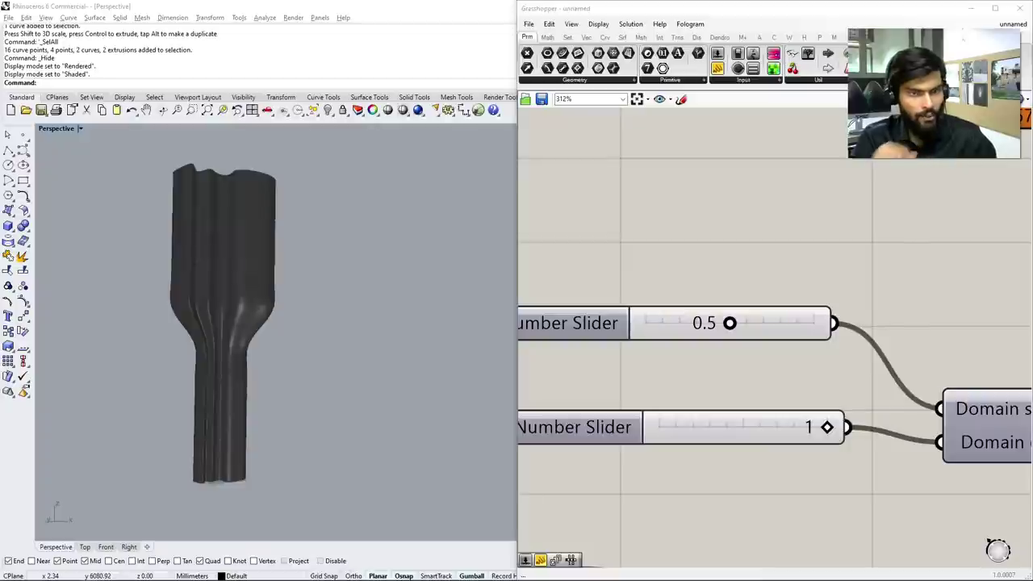
Add a Move component after the Loft and connect the Loft output to its Geometry input
scroll(774, 339, down, 10)
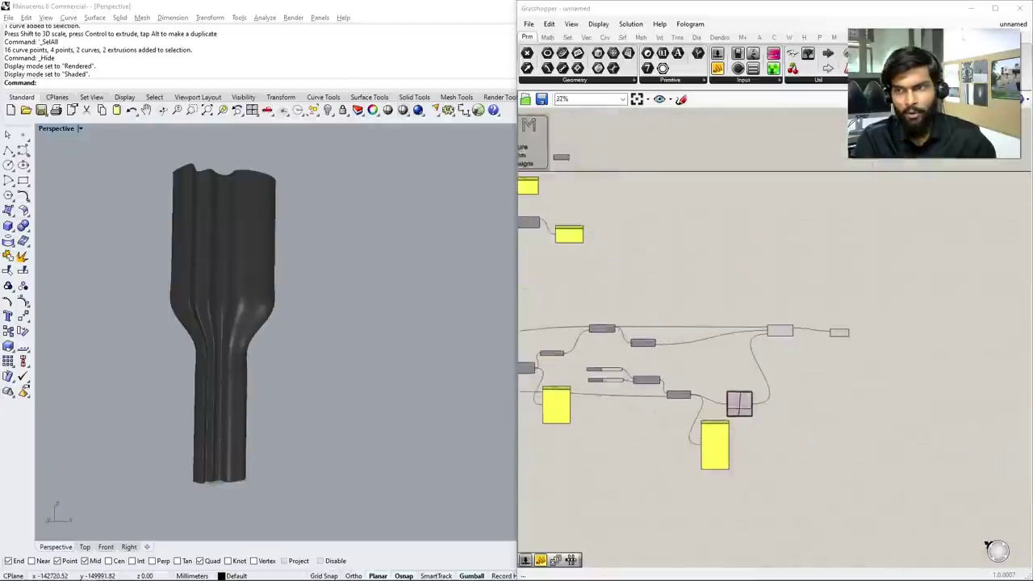
scroll(605, 331, up, 6)
double_click(763, 359)
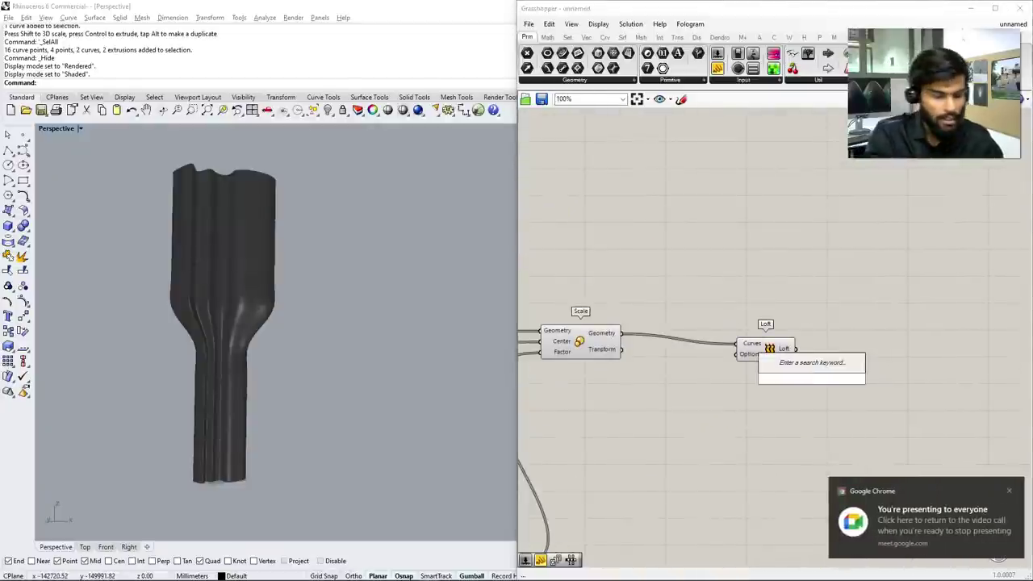
text(move)
key(Return)
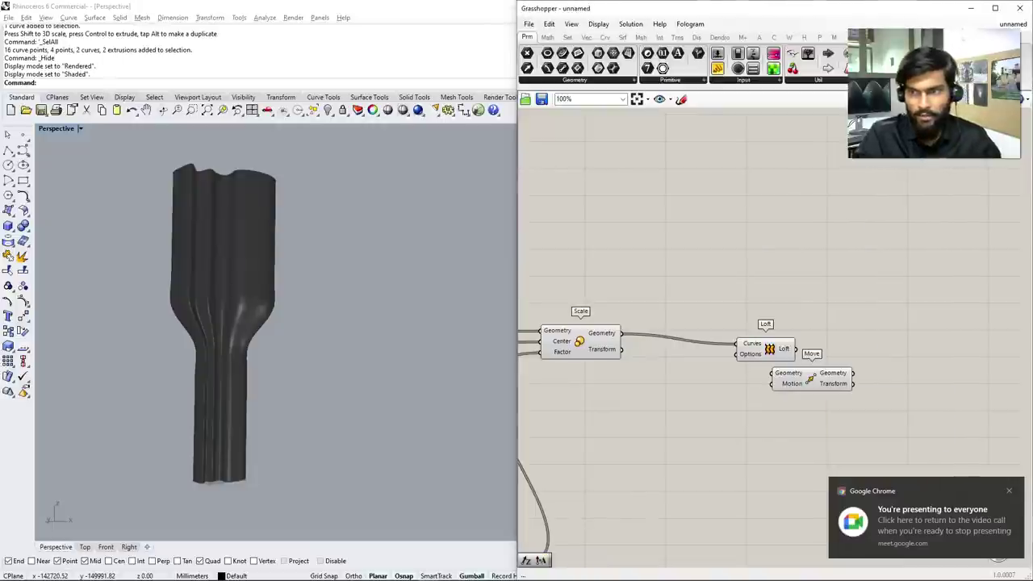
drag(812, 378, 894, 348)
drag(765, 348, 907, 373)
Add a Unit Y vector component and connect its Unit vector output to the Move component's Motion input
double_click(778, 424)
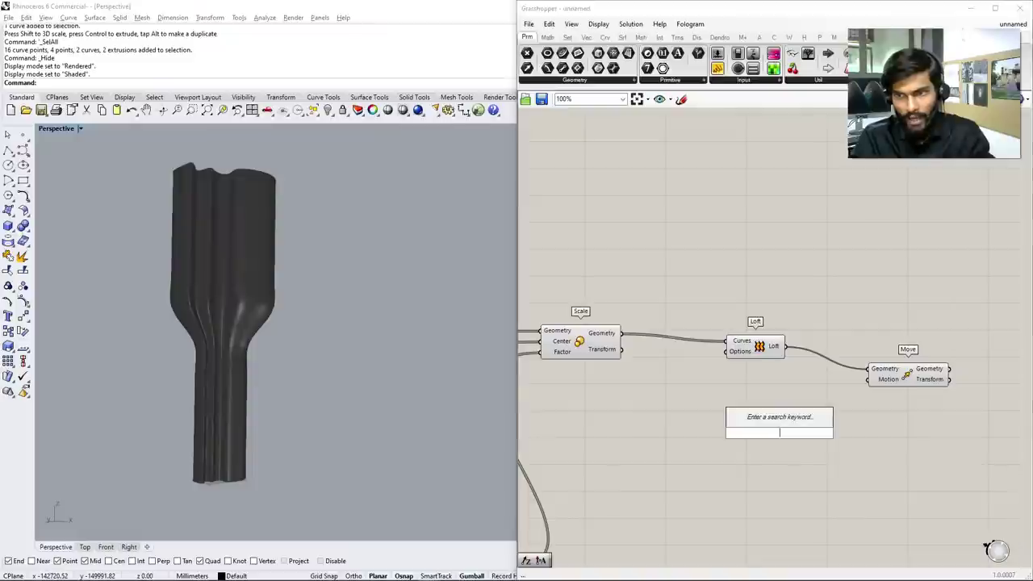
text(y)
key(Return)
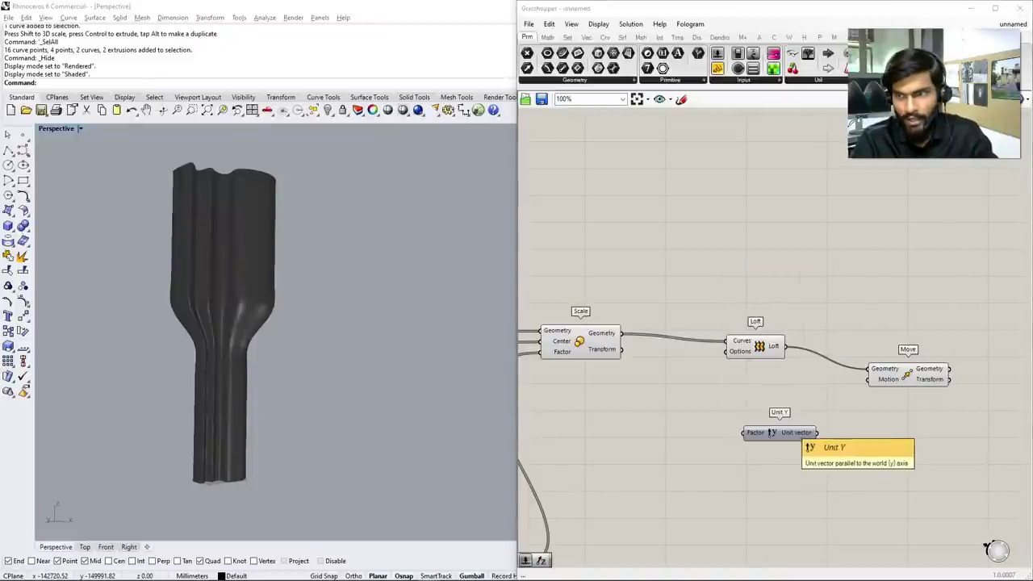
drag(817, 432, 869, 379)
Add a number slider set to 250 near the Unit Y component
double_click(605, 472)
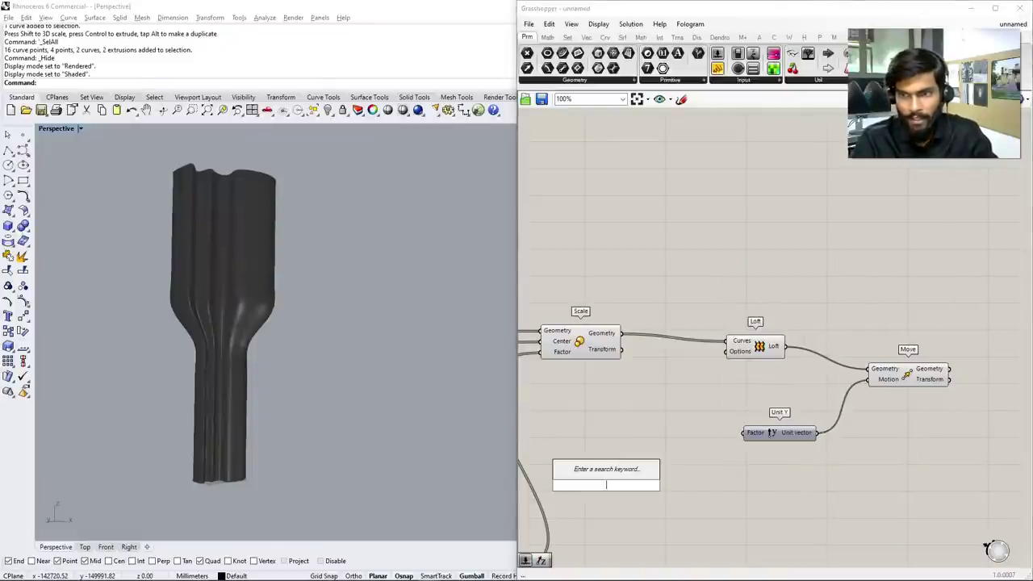
text(250)
key(Return)
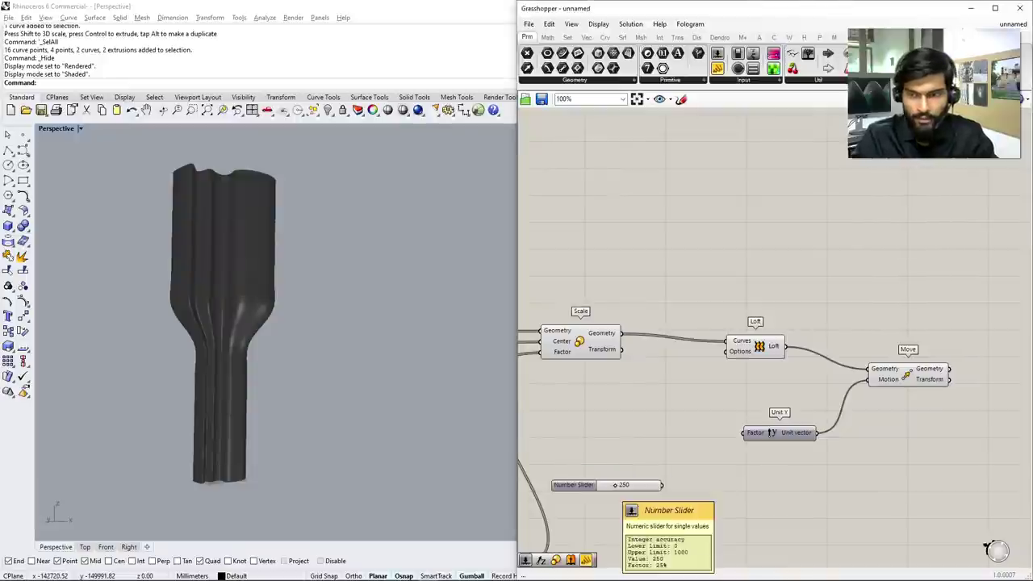
Try the 250 slider on the Unit Y component's Factor input, raise it to 1000, and delete the slider
drag(661, 485, 743, 432)
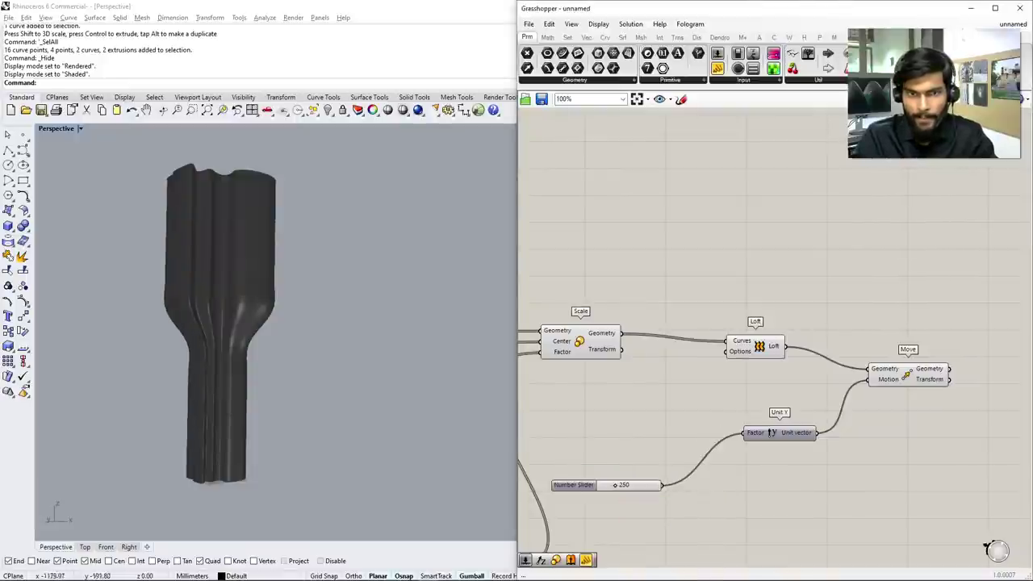
drag(615, 485, 655, 484)
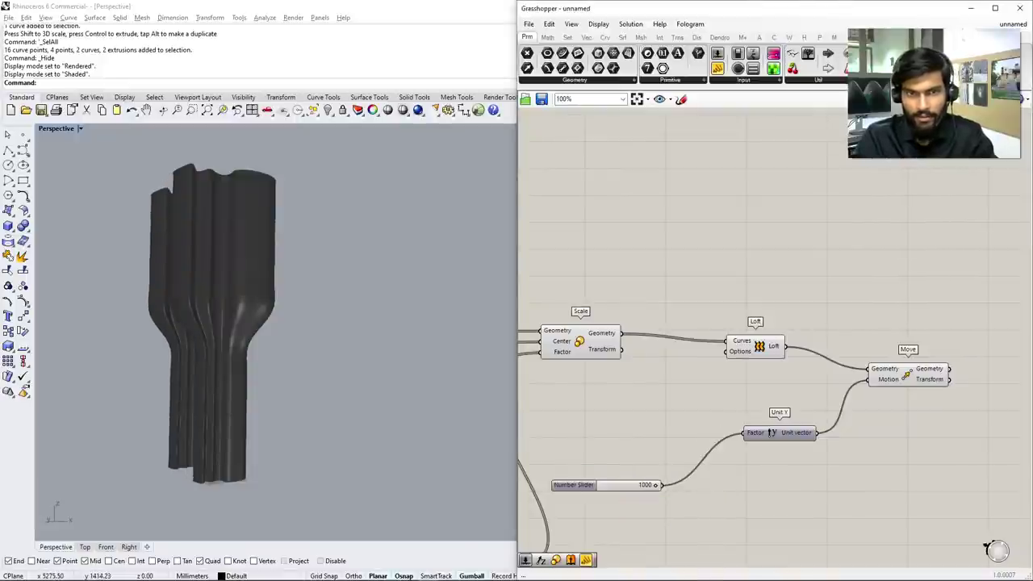
click(574, 485)
key(Delete)
Create a number slider with the value 10000 and connect it to the Unit Y component's Factor input
double_click(586, 452)
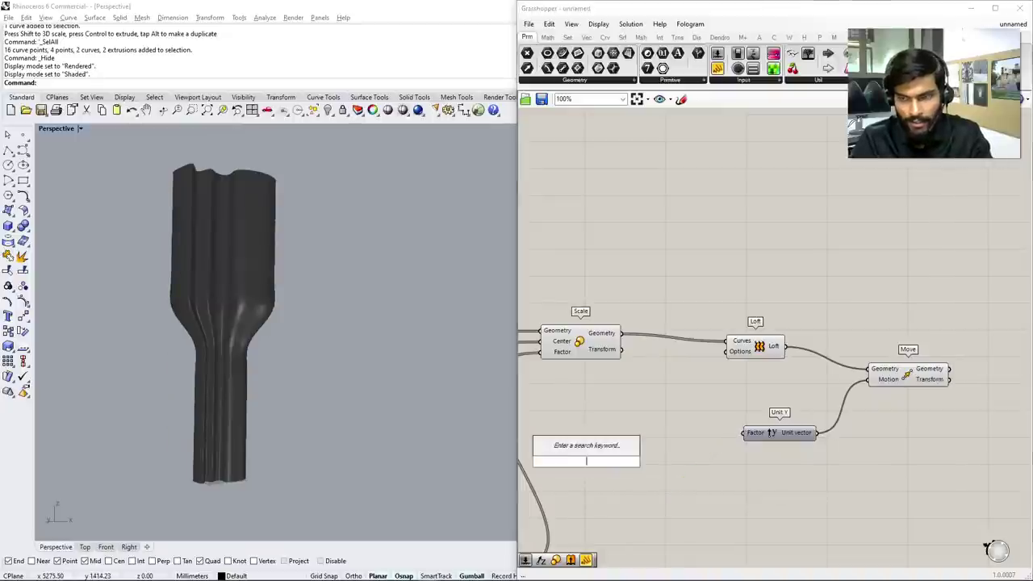
text(100000)
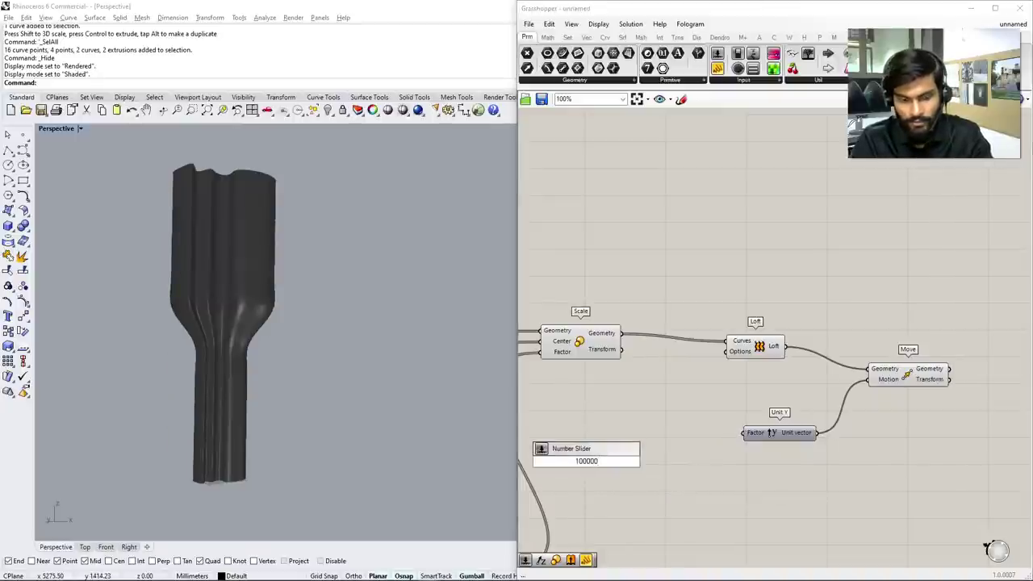
key(BackSpace)
key(Return)
drag(640, 461, 742, 432)
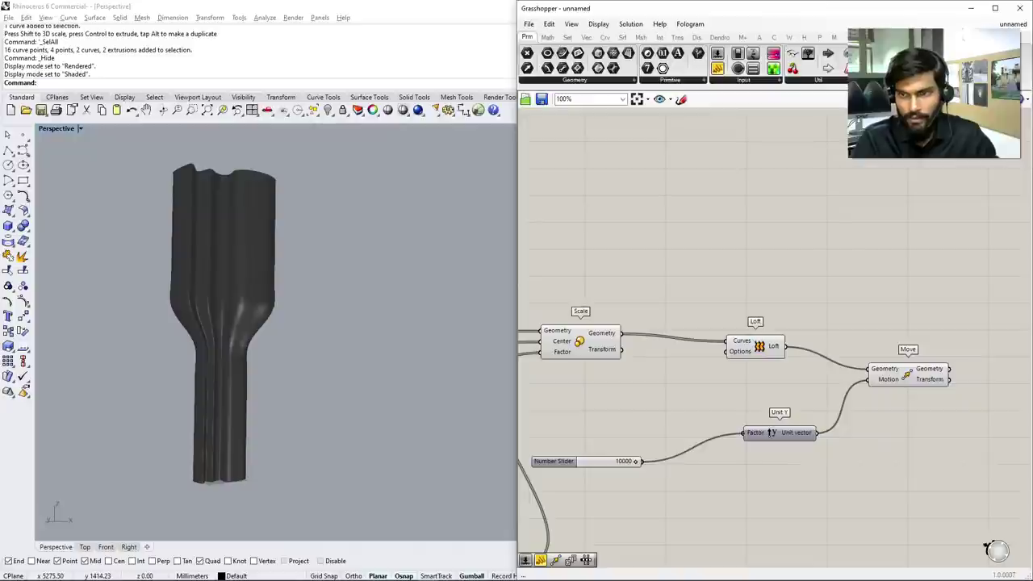
Set the number slider feeding the Unit Y Factor to 3540
scroll(274, 331, down, 2)
right_drag(275, 330, 339, 354)
scroll(607, 431, up, 1)
drag(640, 466, 600, 466)
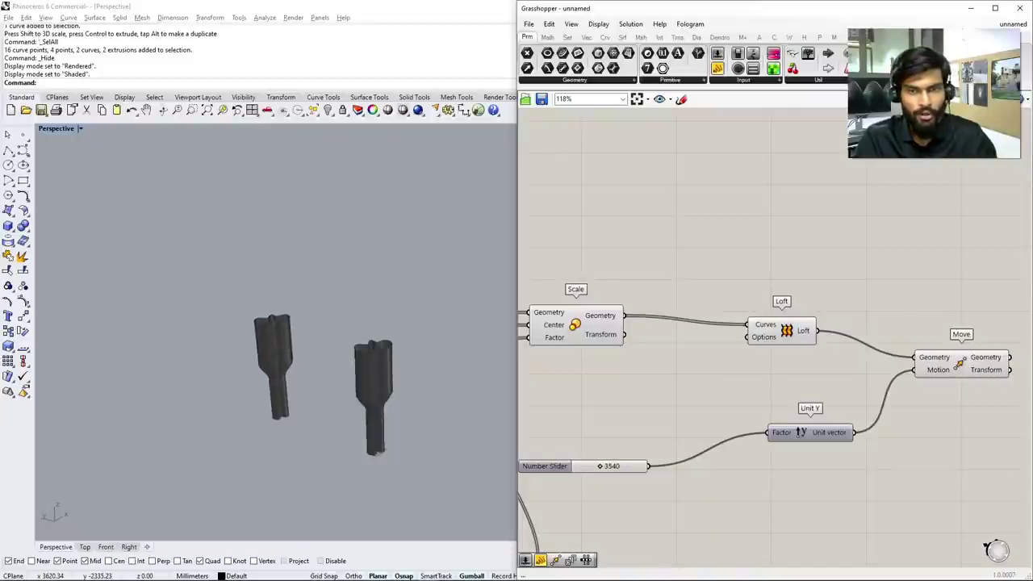
Review the definition, checking the Move and Unit Y components, the Area component, and the domain and range components
scroll(549, 386, down, 3)
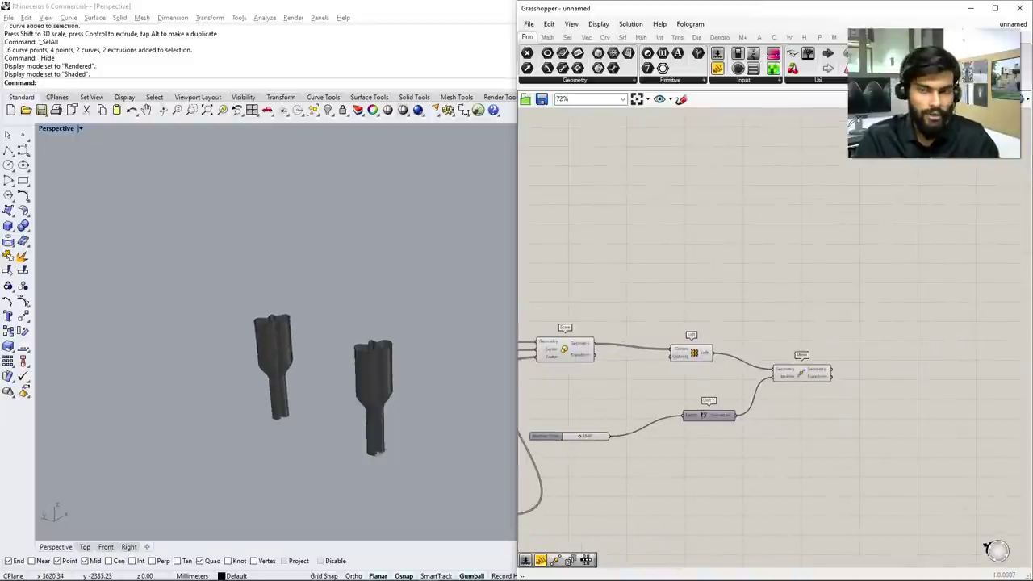
scroll(896, 338, down, 2)
drag(853, 487, 647, 358)
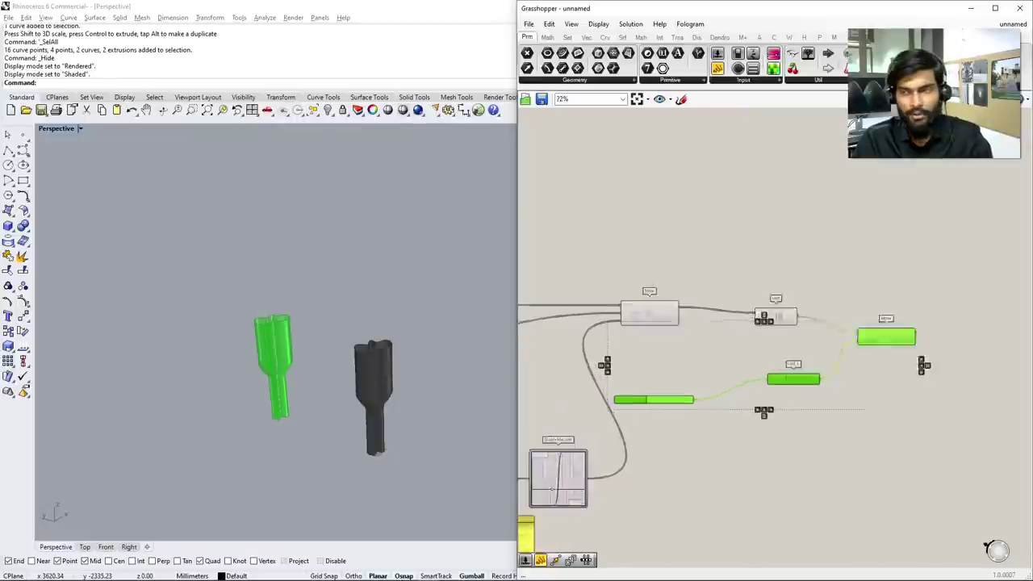
scroll(726, 420, up, 4)
click(761, 406)
scroll(761, 406, up, 3)
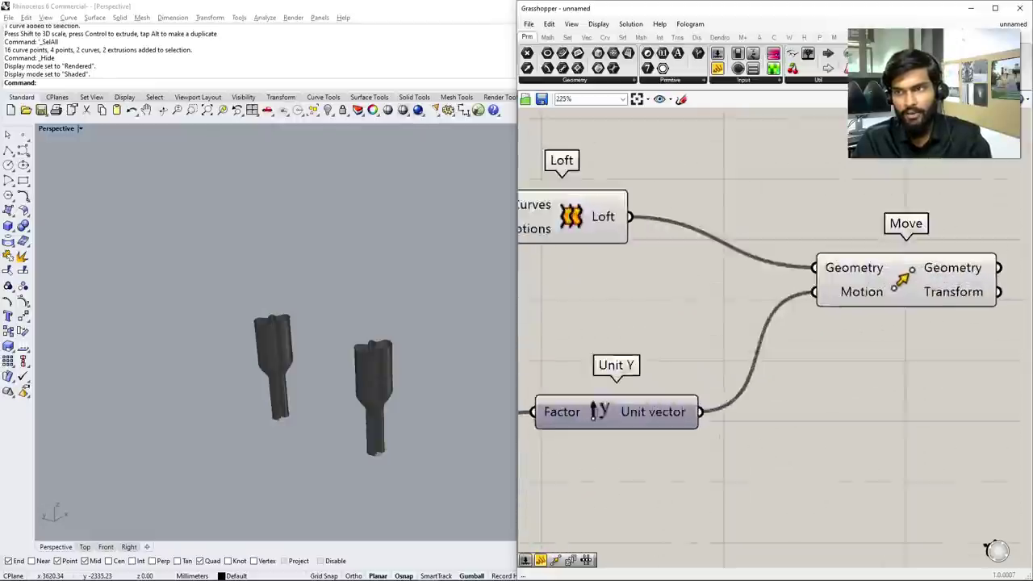
scroll(761, 406, down, 6)
scroll(726, 339, down, 2)
scroll(726, 338, up, 6)
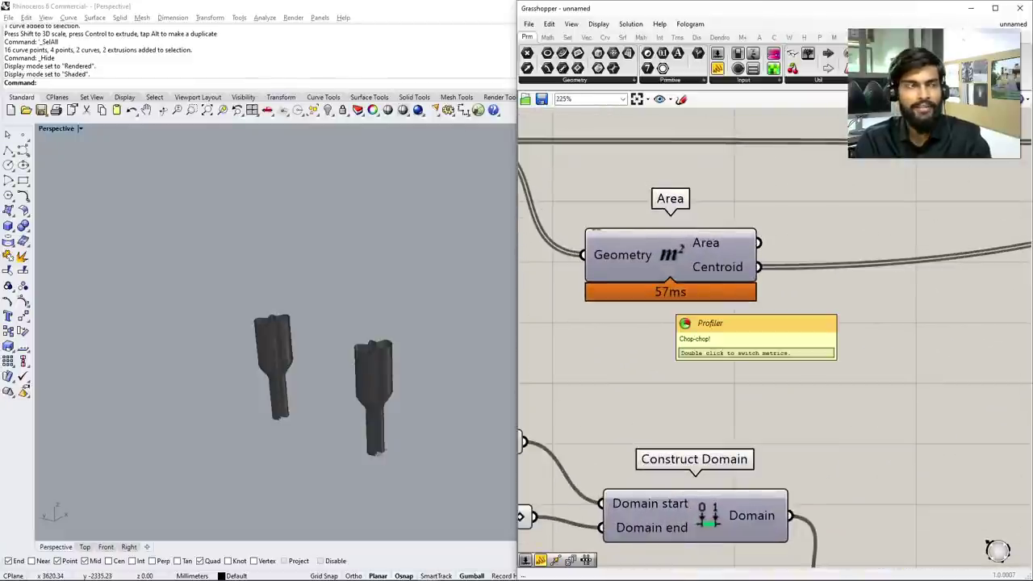
scroll(669, 306, down, 6)
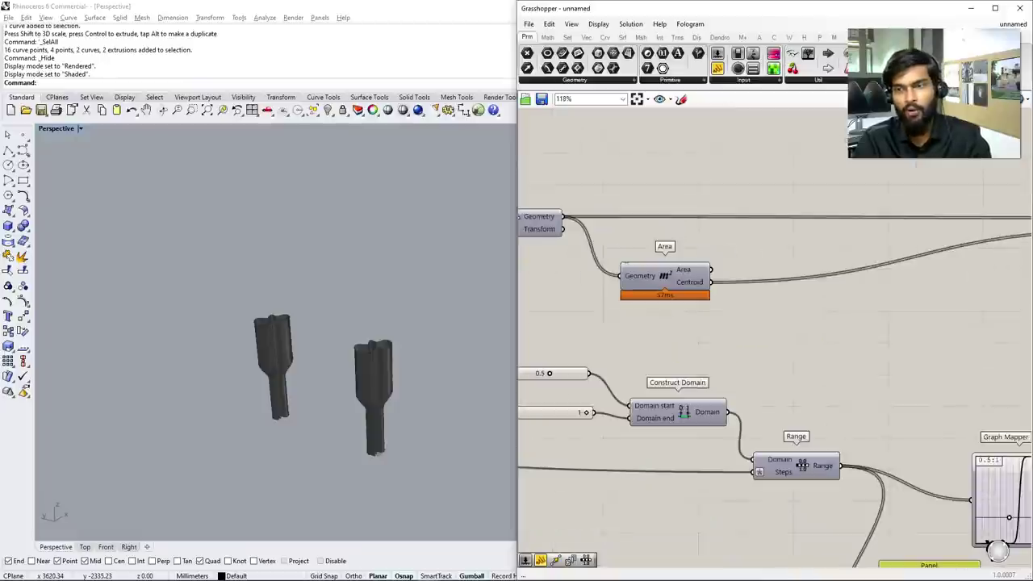
scroll(670, 307, up, 3)
scroll(951, 280, up, 4)
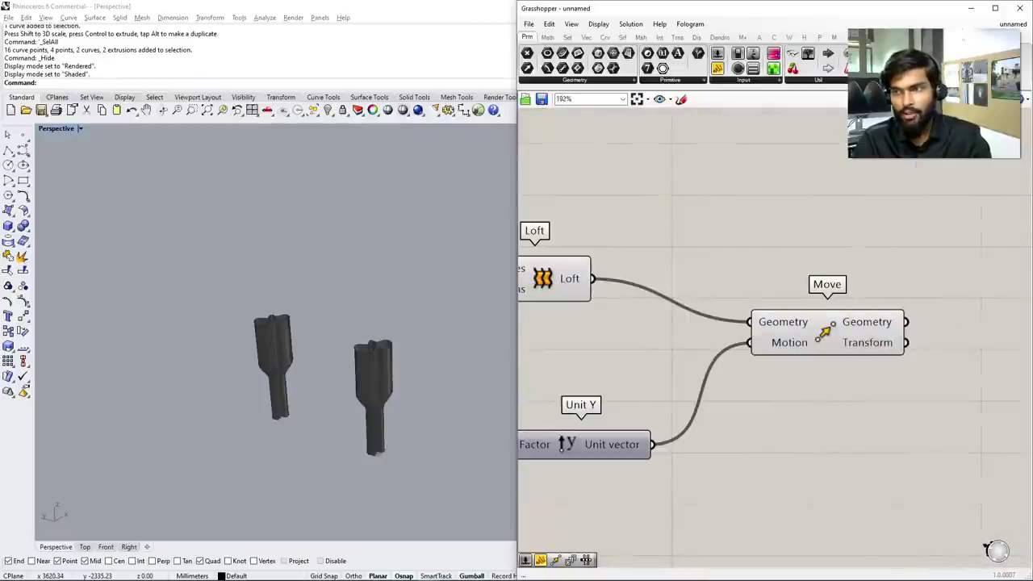
Delete the Move component, the Unit Y component and their number slider
scroll(904, 363, down, 3)
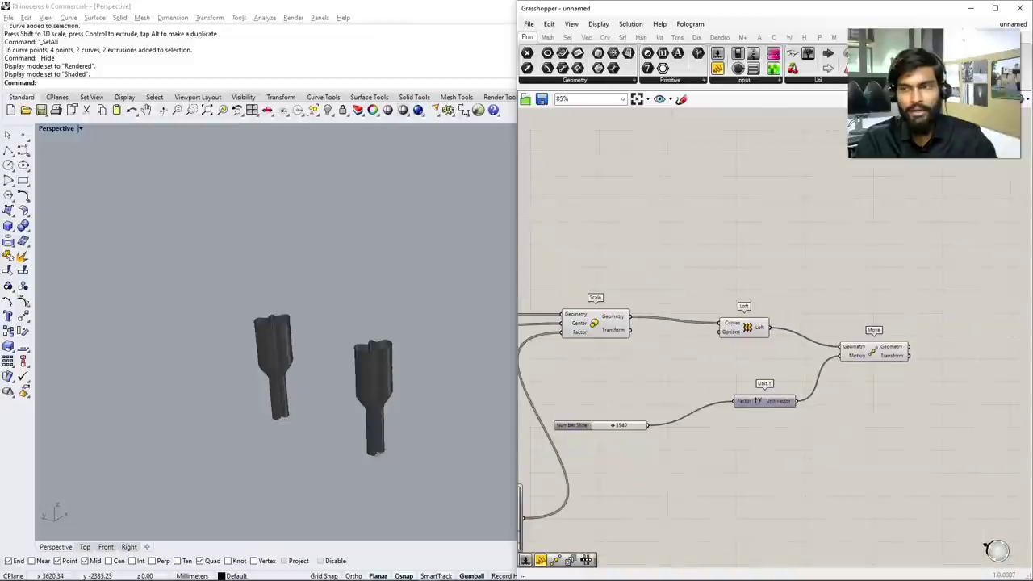
drag(918, 472, 589, 358)
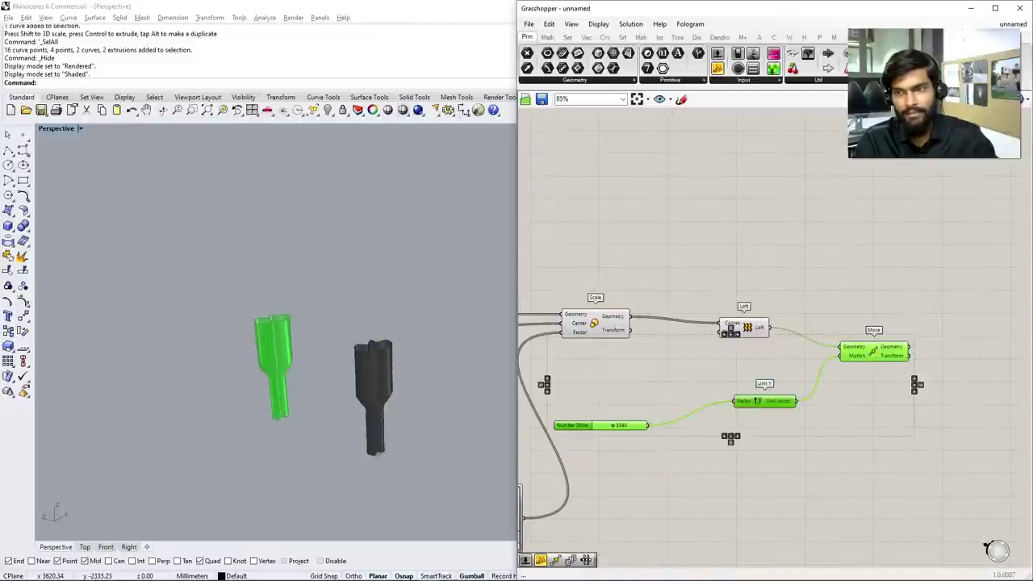
key(Delete)
Soften the Graph Mapper's sigmoid curve by moving its handle farther from the curve, and frame the whole tower in the viewport
scroll(646, 387, up, 5)
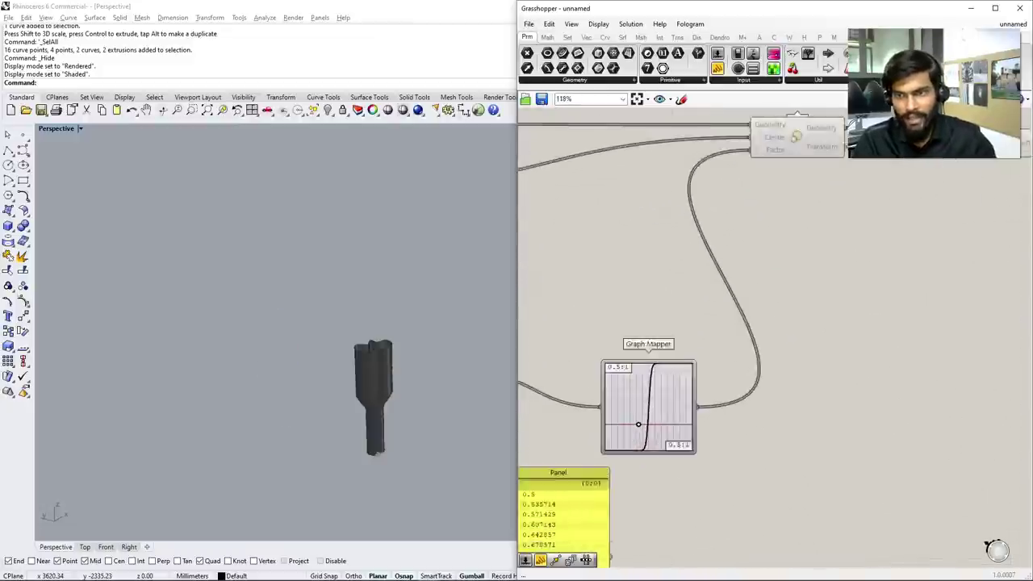
drag(626, 413, 591, 414)
scroll(322, 322, up, 5)
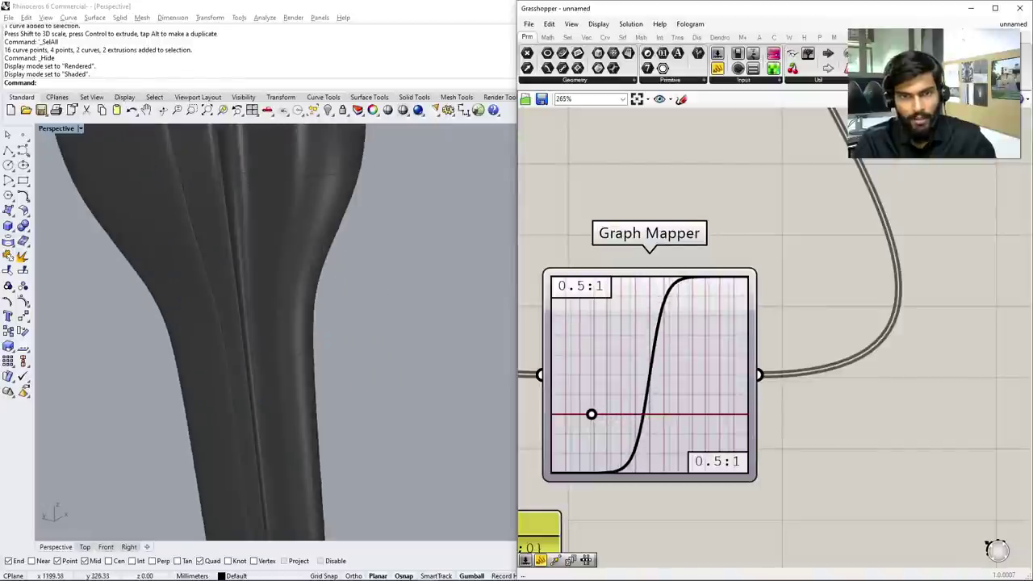
scroll(323, 323, down, 3)
shift+right_drag(290, 306, 283, 367)
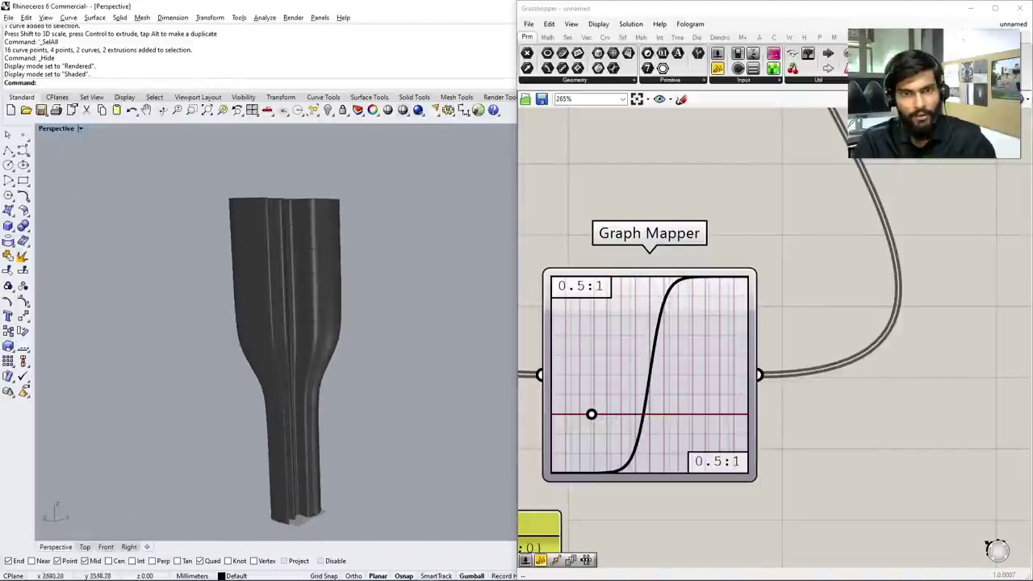
Try the Sinc graph type on the Graph Mapper
right_click(720, 350)
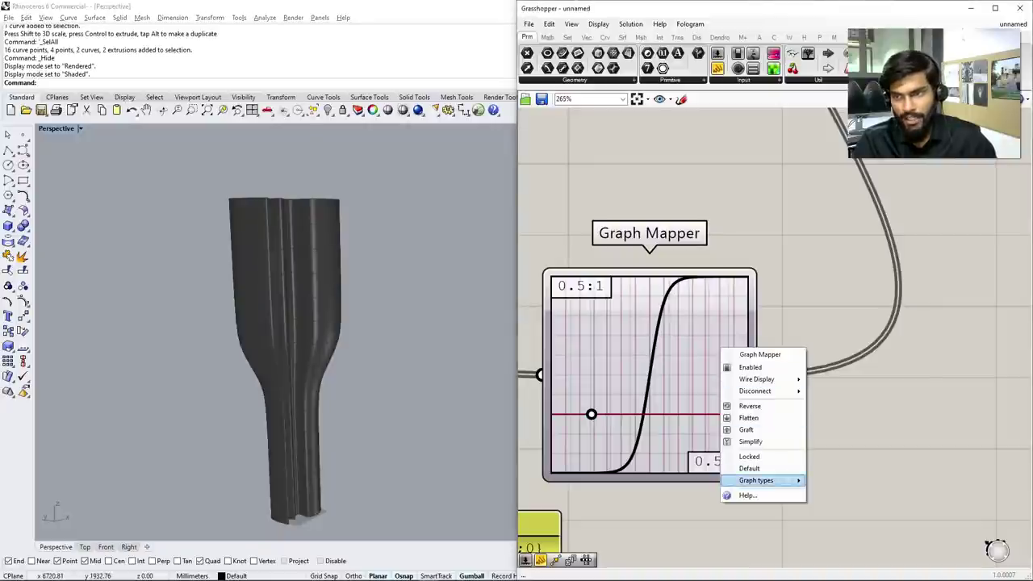
mouse_move(766, 480)
click(831, 538)
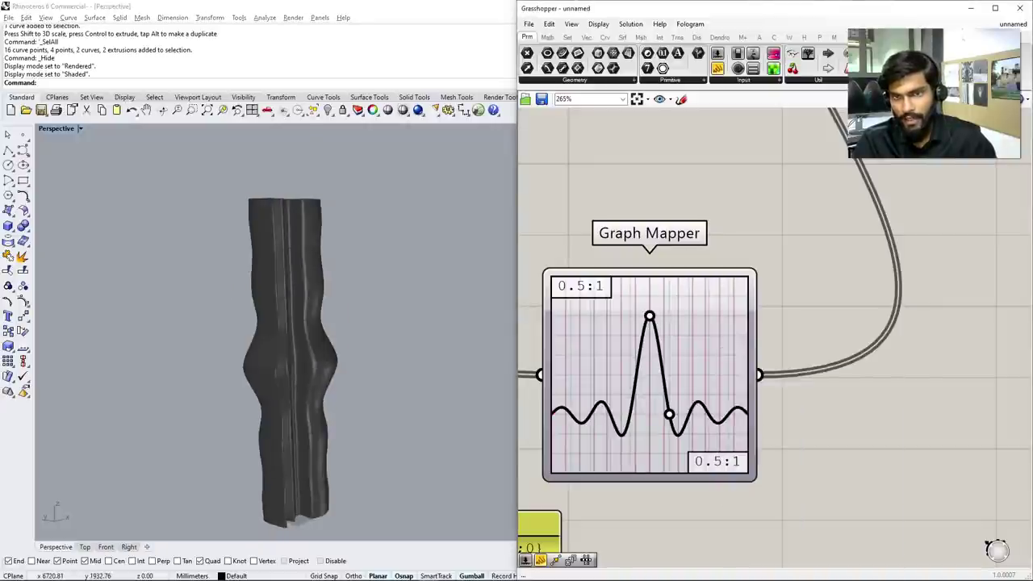
Change the Graph Mapper's graph type to Sine and widen the wave, placing its peak slightly before the middle of the graph
right_click(699, 374)
mouse_move(766, 506)
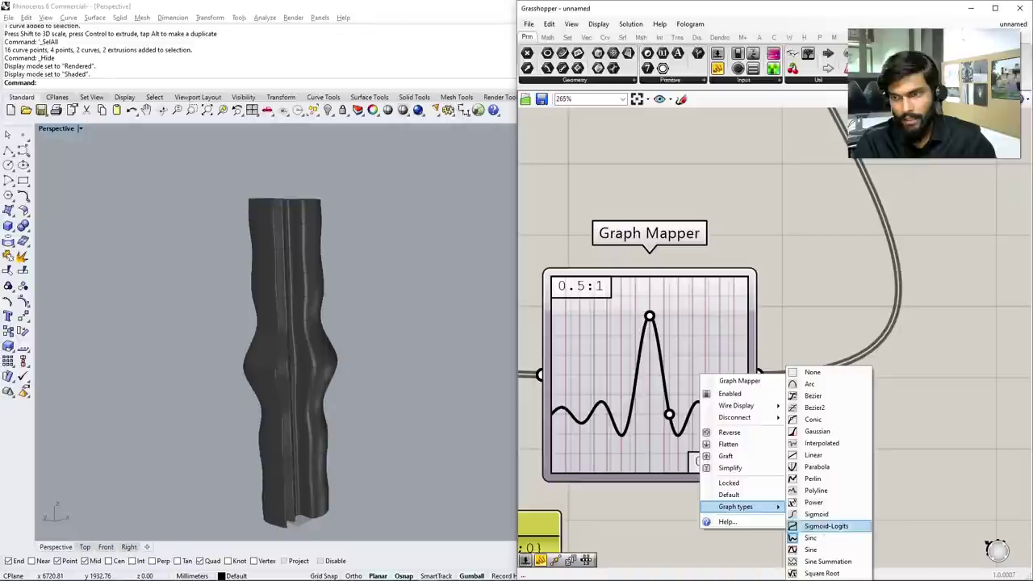
click(811, 550)
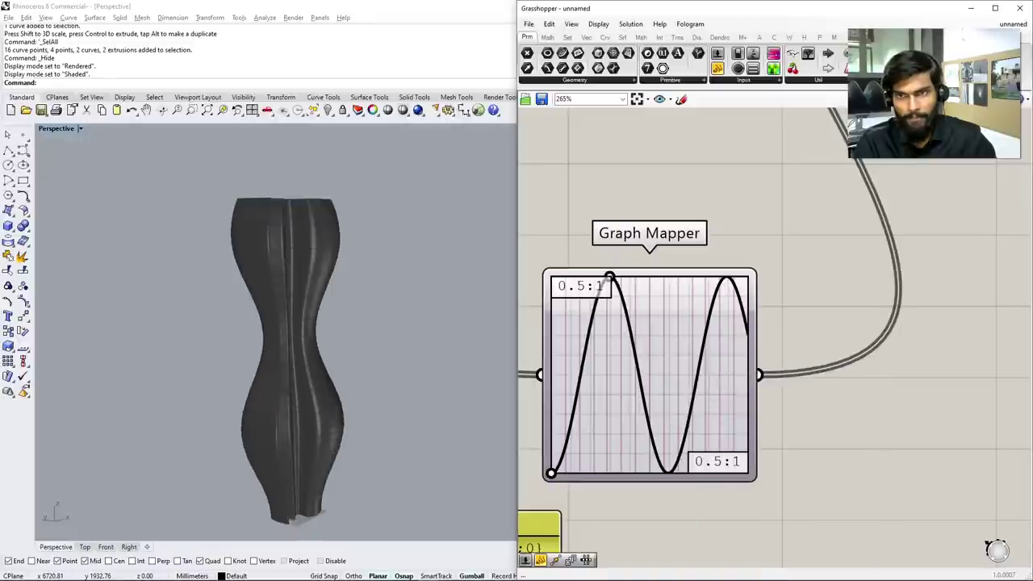
drag(609, 276, 632, 277)
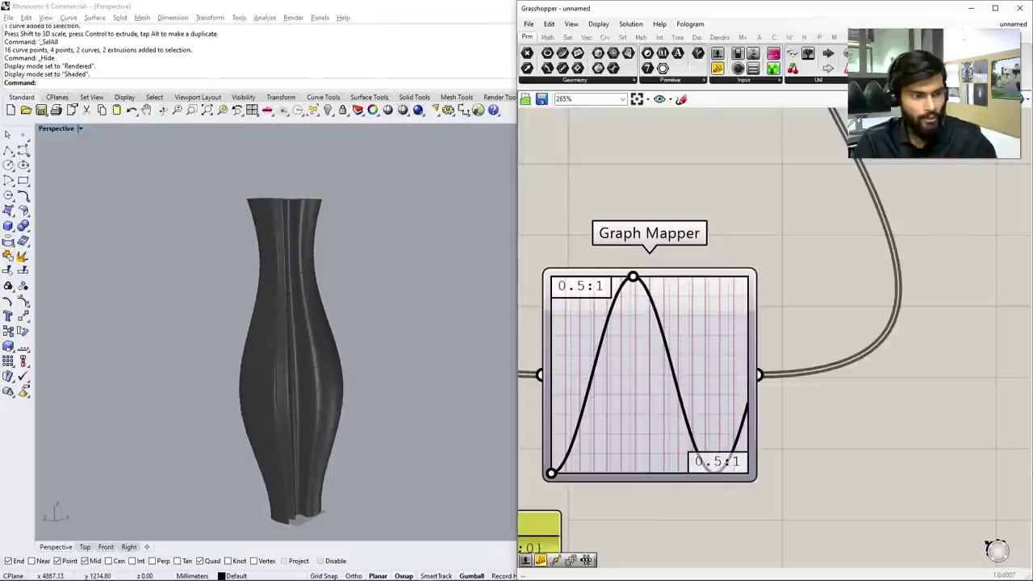
Move the panel listing the Range values closer beneath the Range component
scroll(726, 322, down, 3)
right_drag(726, 323, 844, 378)
scroll(844, 378, up, 2)
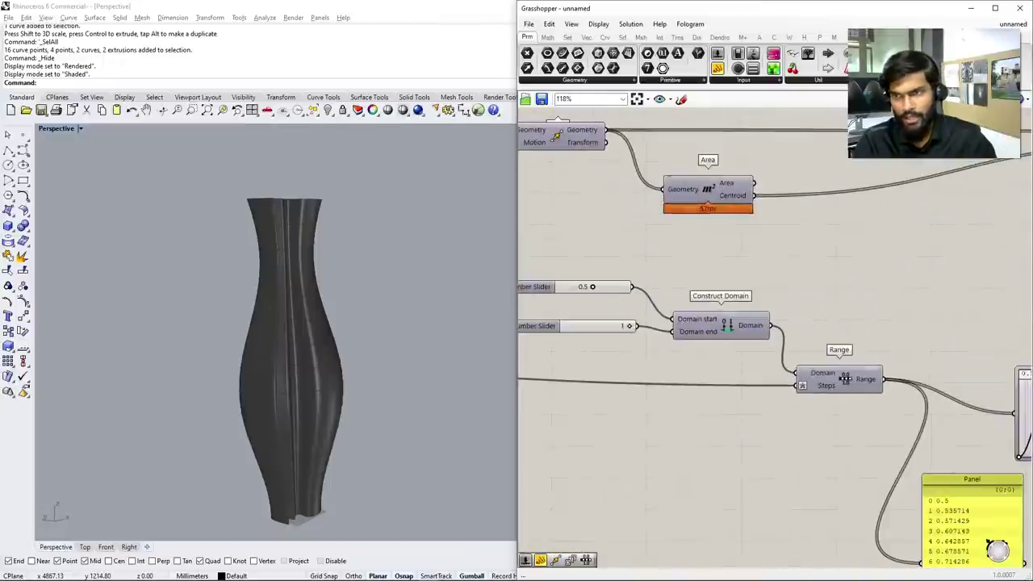
scroll(844, 378, down, 3)
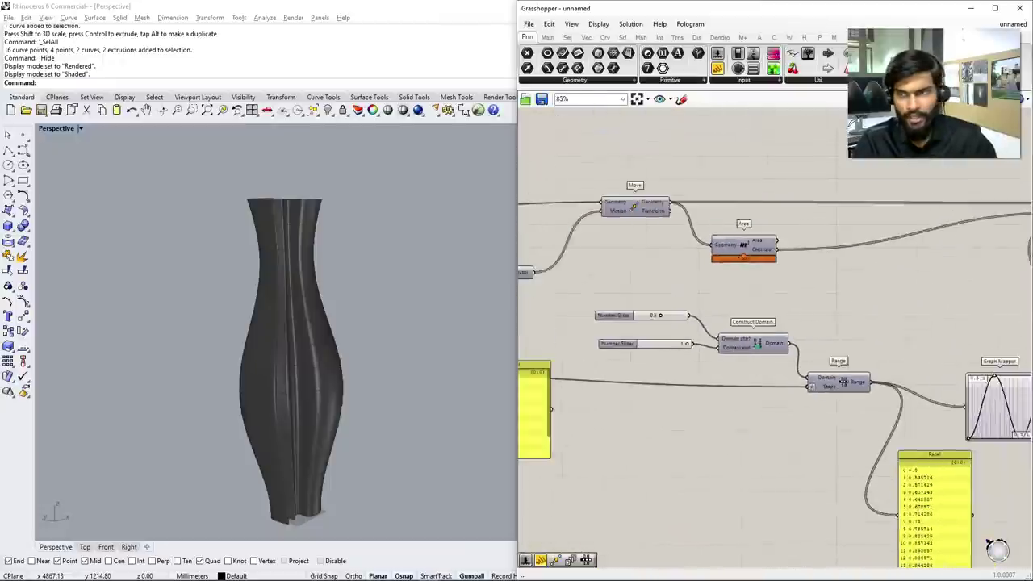
scroll(839, 371, up, 2)
click(831, 366)
scroll(856, 403, down, 3)
scroll(855, 403, up, 2)
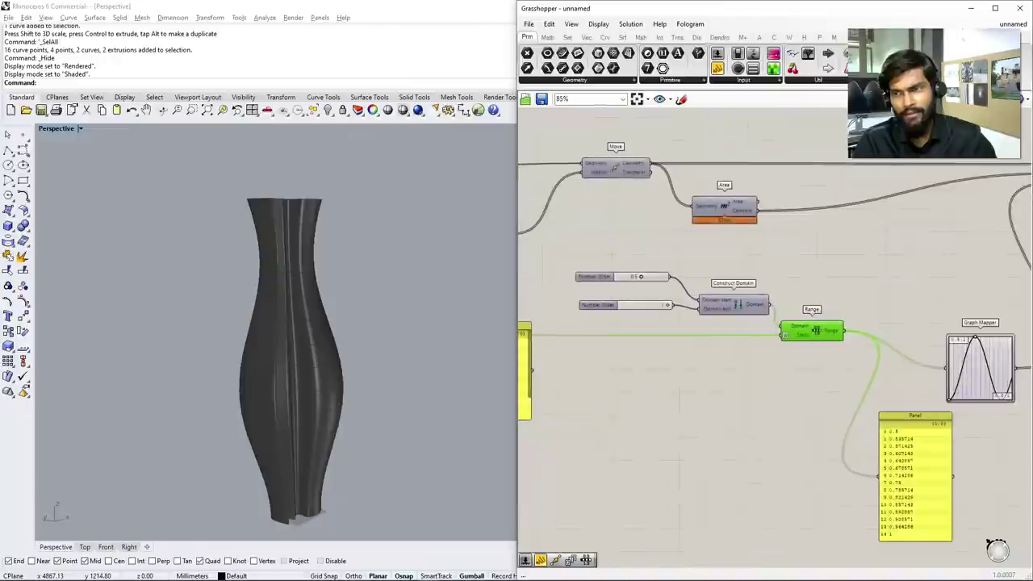
drag(896, 452, 879, 409)
Examine the Construct Domain and Range components, the range value panel, and the count slider feeding the Range's Steps input
scroll(823, 331, up, 3)
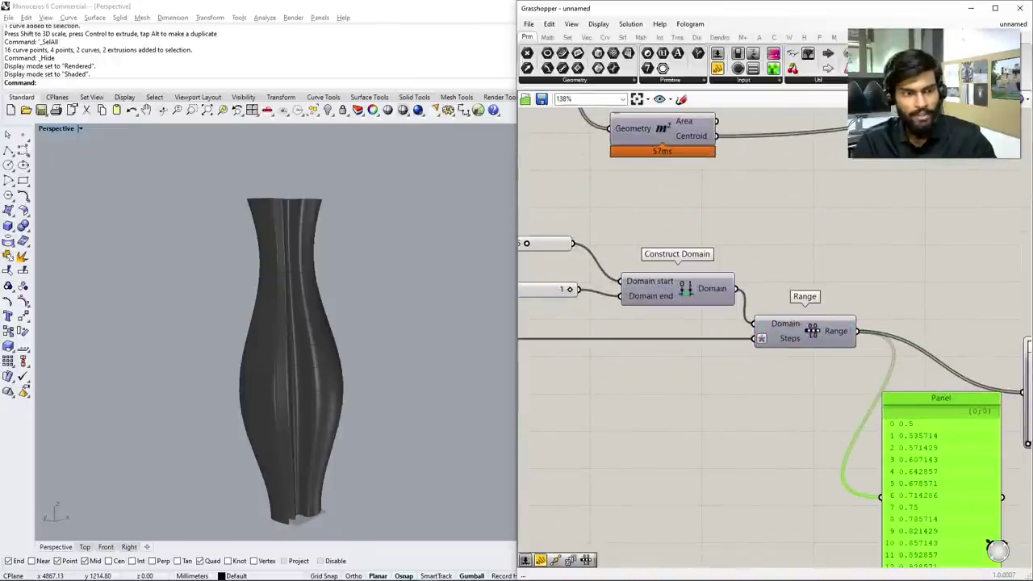
scroll(805, 278, down, 2)
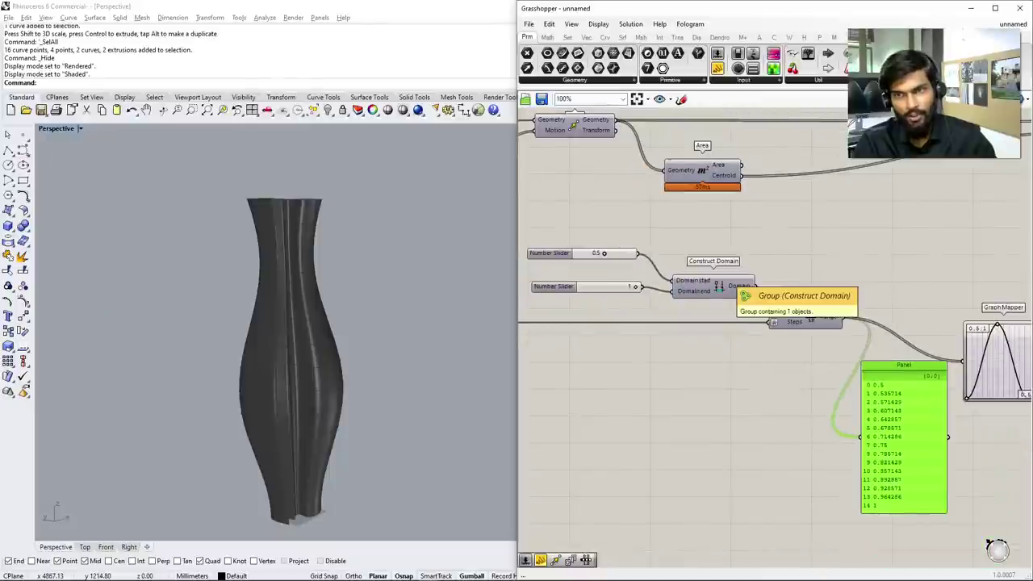
scroll(626, 252, up, 2)
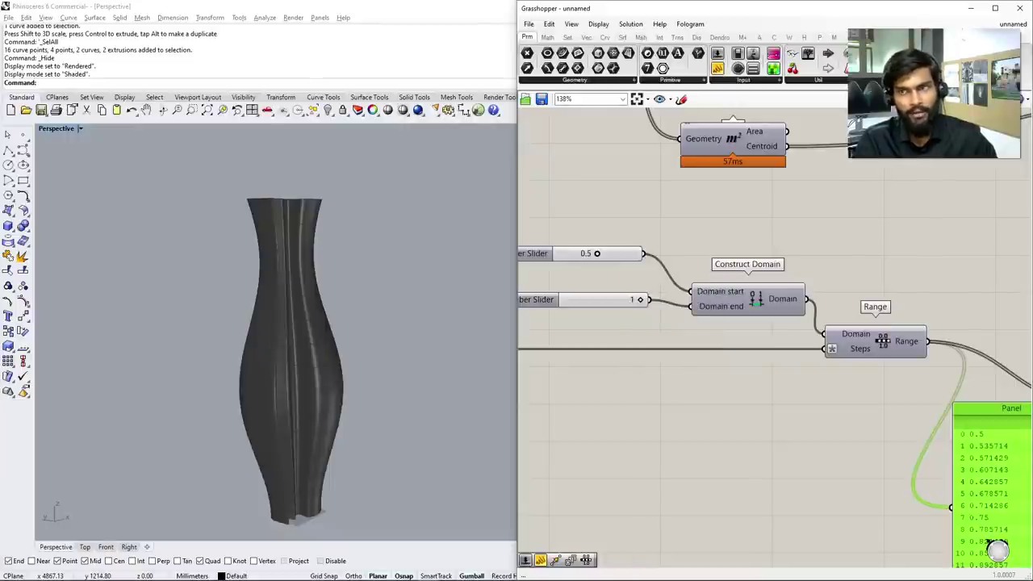
click(673, 276)
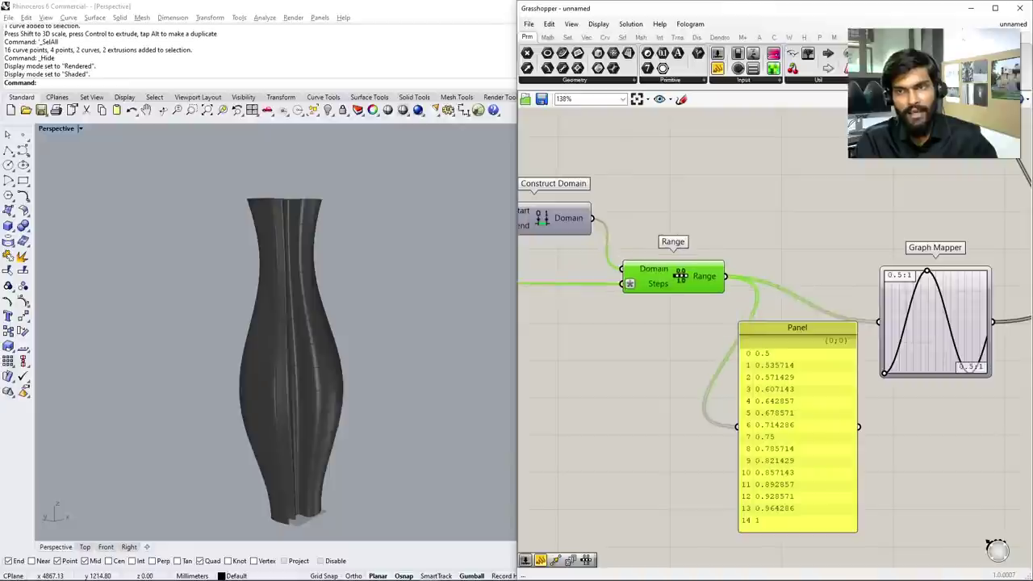
scroll(680, 276, down, 2)
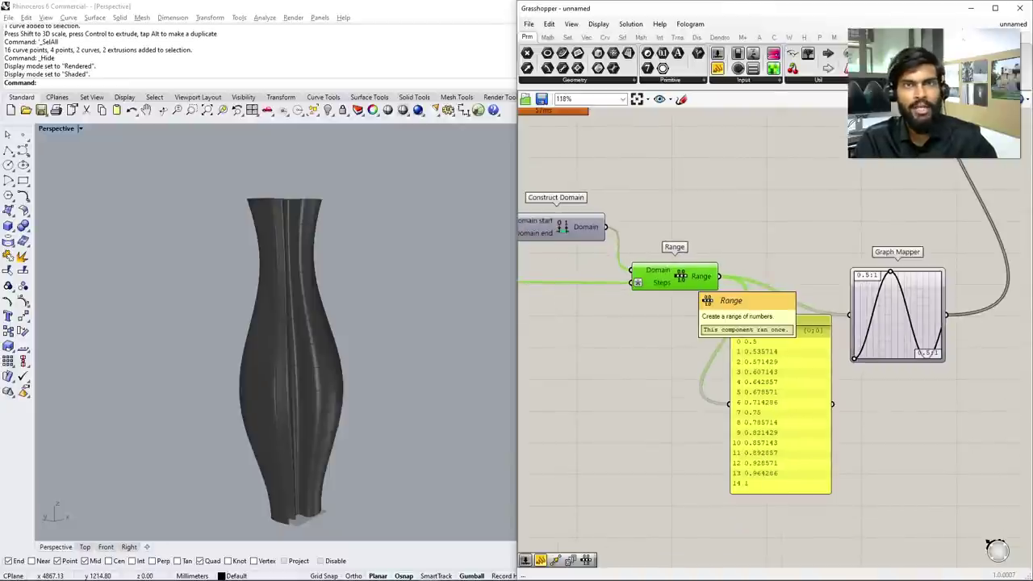
scroll(680, 276, down, 3)
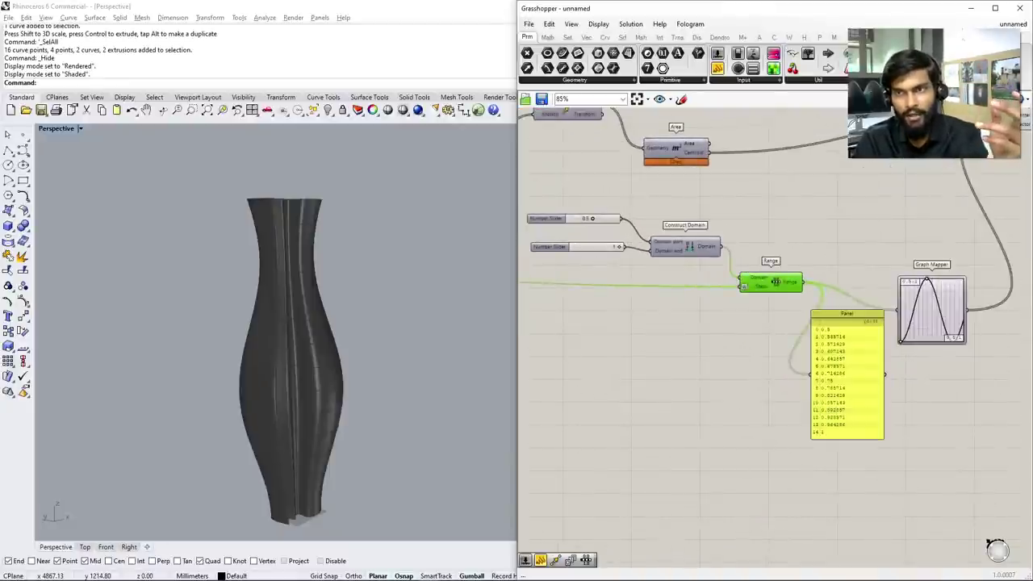
scroll(774, 274, down, 3)
scroll(720, 269, up, 3)
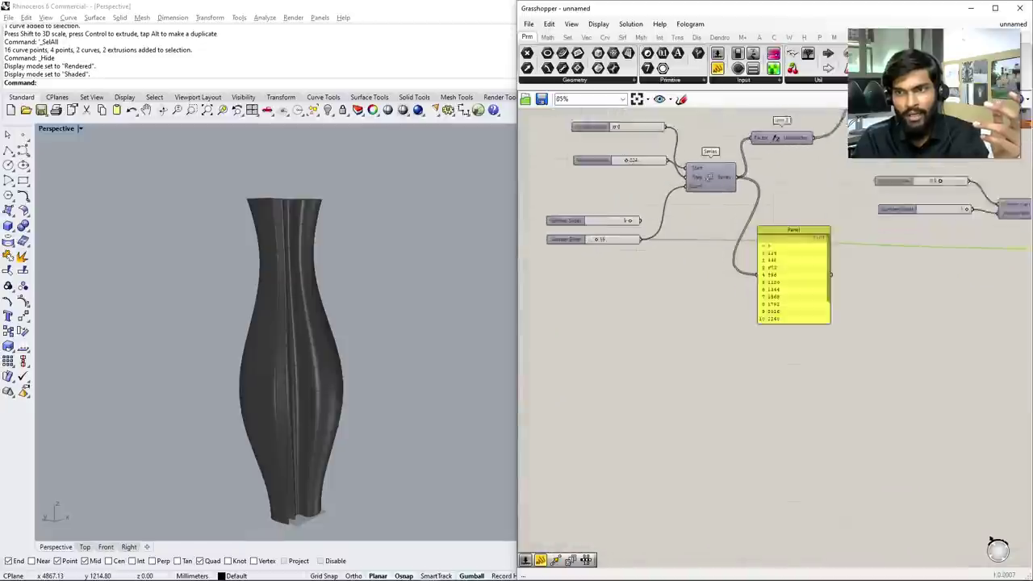
click(565, 276)
scroll(611, 246, down, 4)
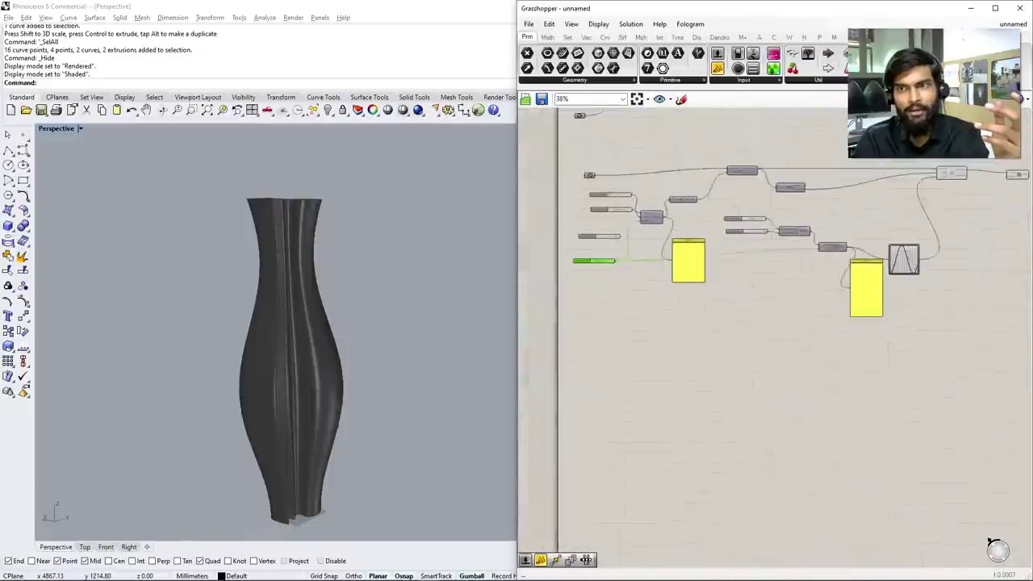
Check the expression set on the Range component's Steps input and the list of values the Range generates
scroll(897, 225, up, 5)
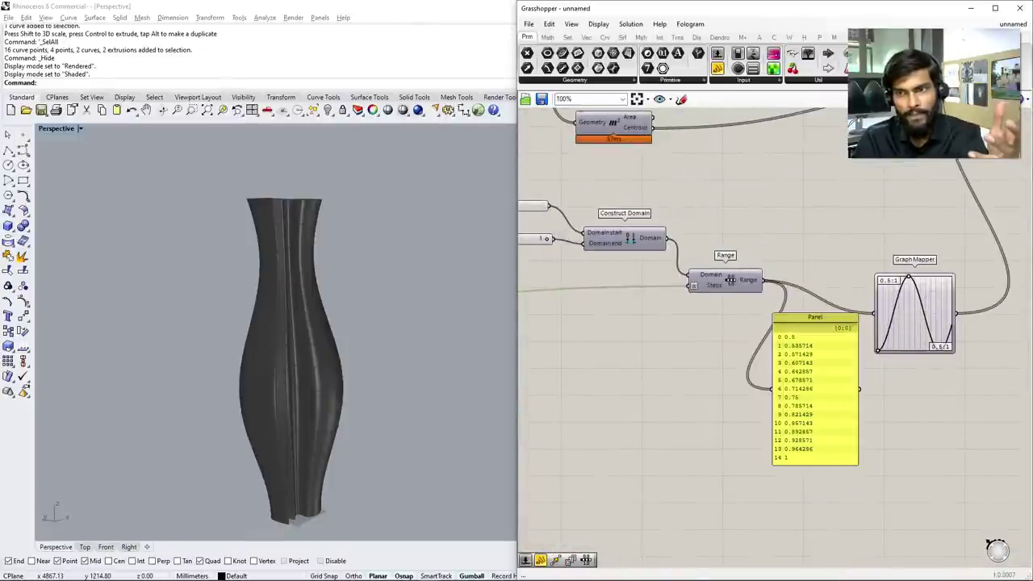
right_click(710, 285)
mouse_move(774, 396)
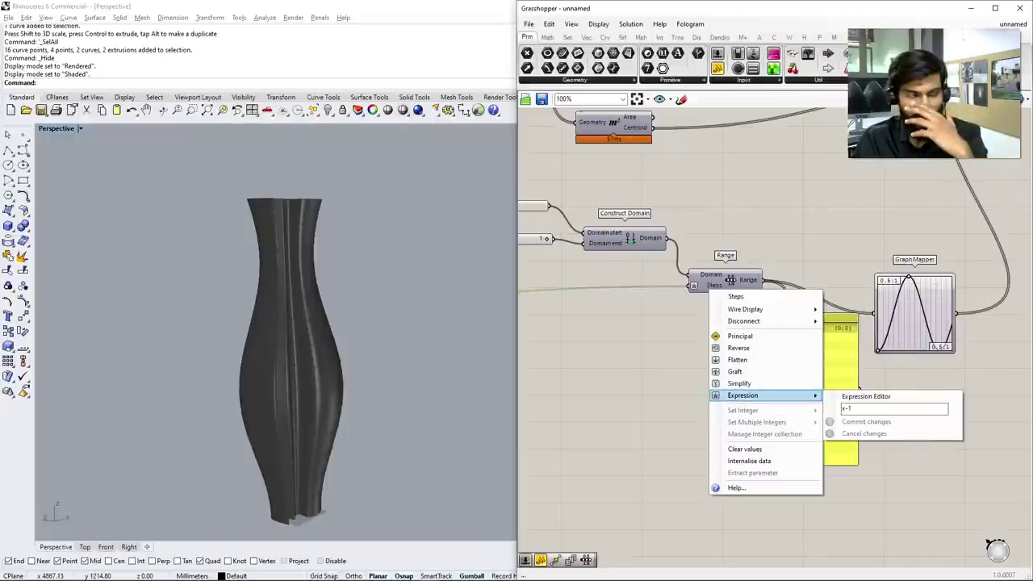
click(839, 386)
scroll(839, 386, up, 2)
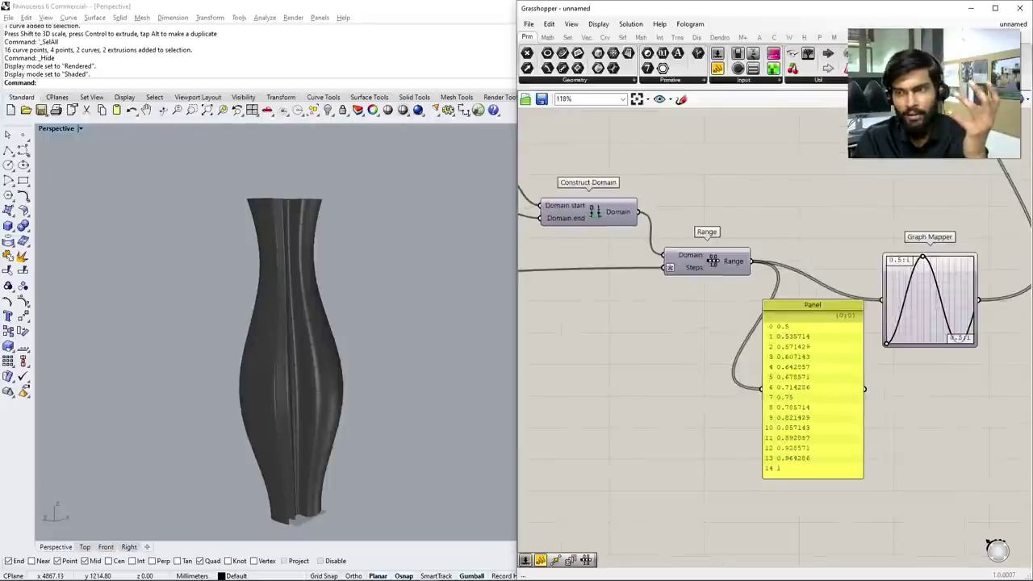
drag(805, 495, 805, 517)
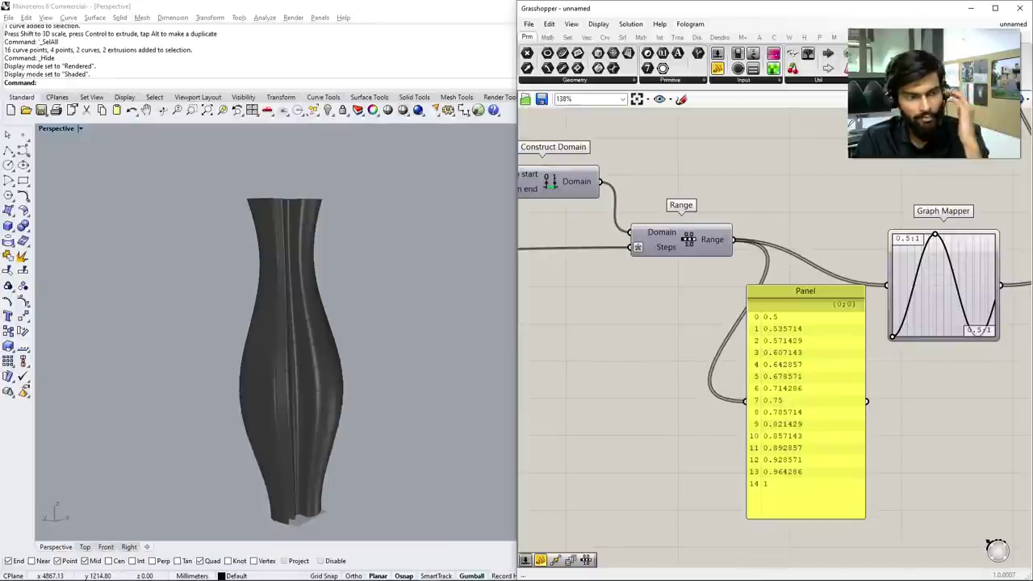
Examine how the Graph Mapper output feeds the Scale component's Factor input and how the scaled curves reach the Loft
scroll(985, 545, down, 4)
scroll(884, 351, up, 2)
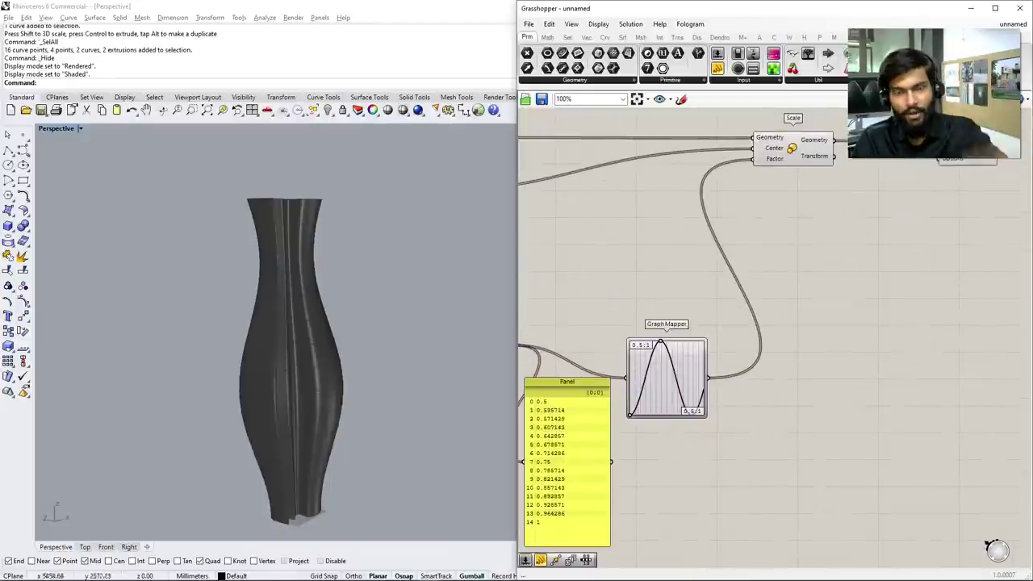
scroll(928, 280, down, 2)
scroll(928, 258, down, 2)
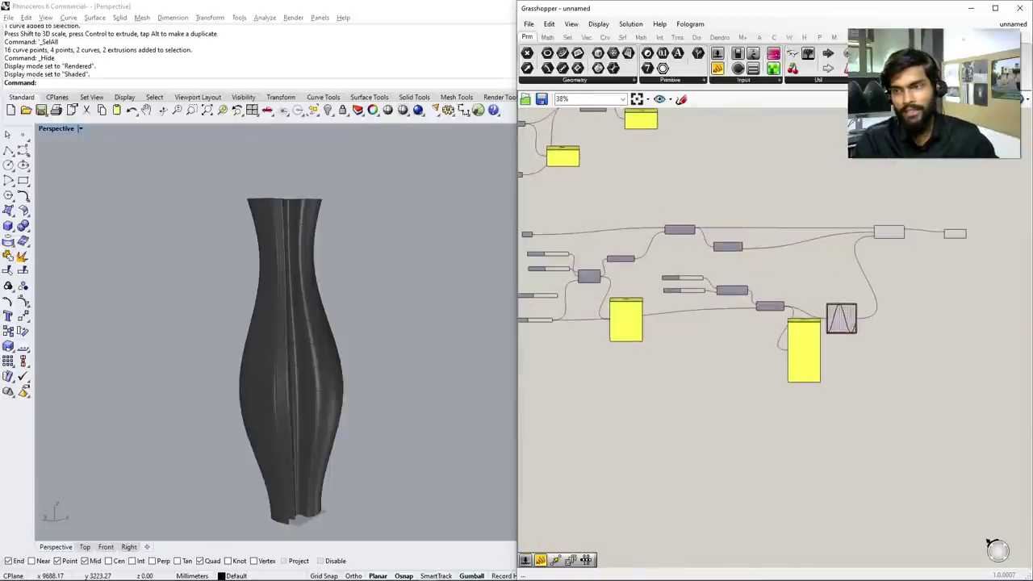
scroll(990, 543, down, 1)
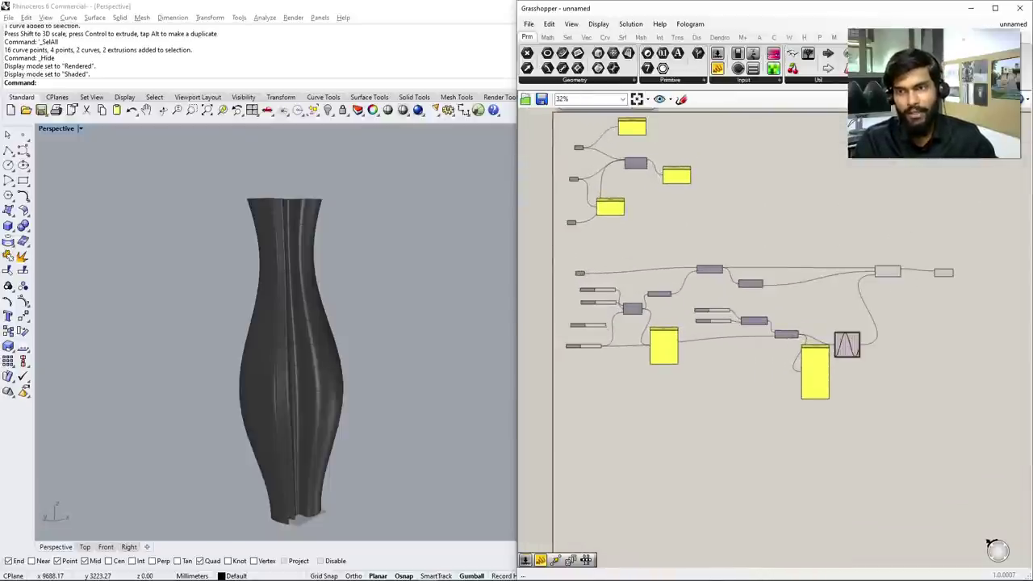
scroll(990, 543, up, 3)
scroll(889, 217, up, 3)
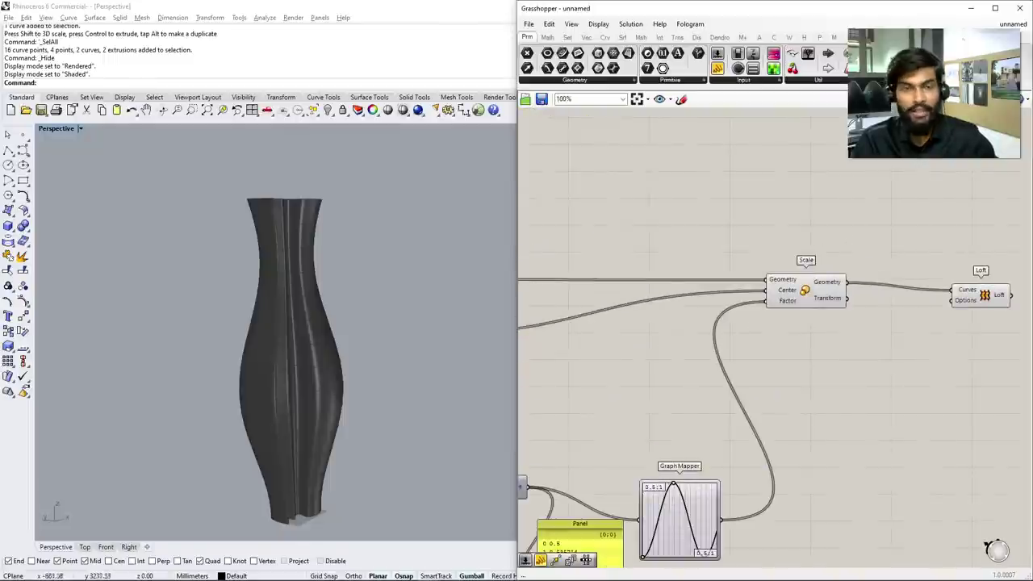
scroll(340, 339, down, 1)
scroll(978, 282, up, 1)
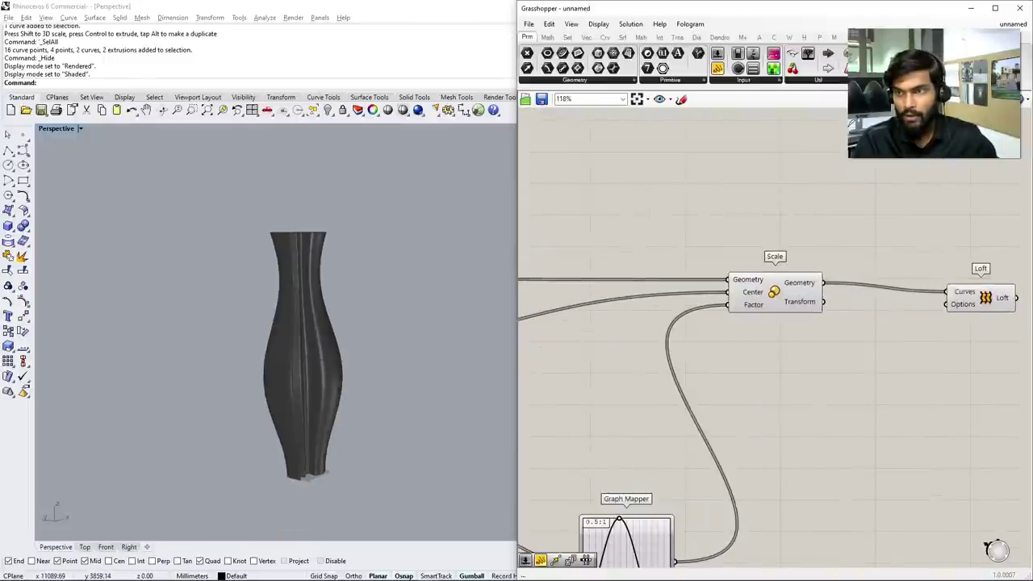
Turn off the preview of the Scale, Graph Mapper and neighbouring components upstream of the Loft, keeping the Loft visible
scroll(860, 288, down, 8)
drag(800, 408, 846, 337)
drag(861, 384, 722, 271)
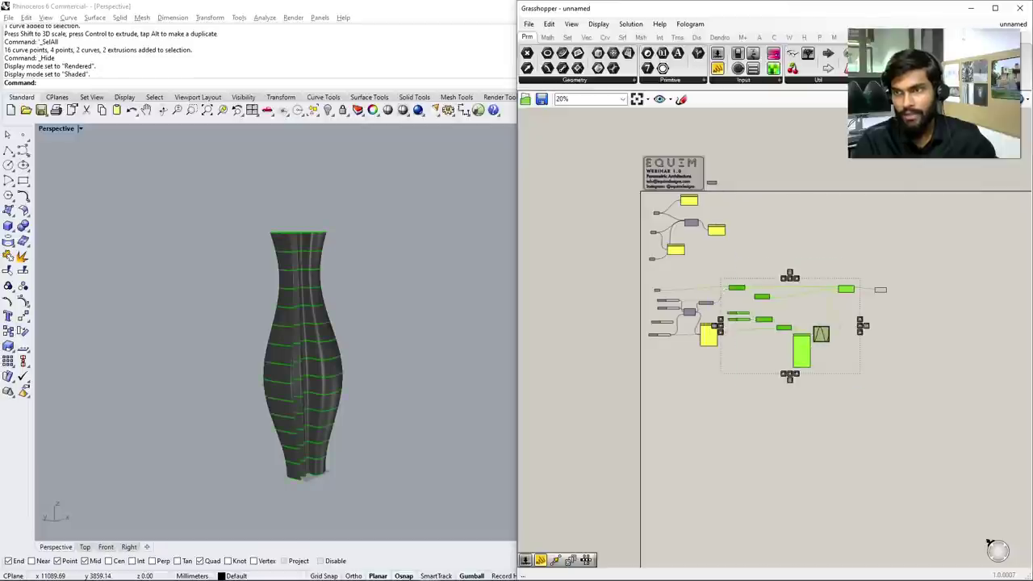
middle_click(848, 288)
click(847, 260)
scroll(396, 387, up, 4)
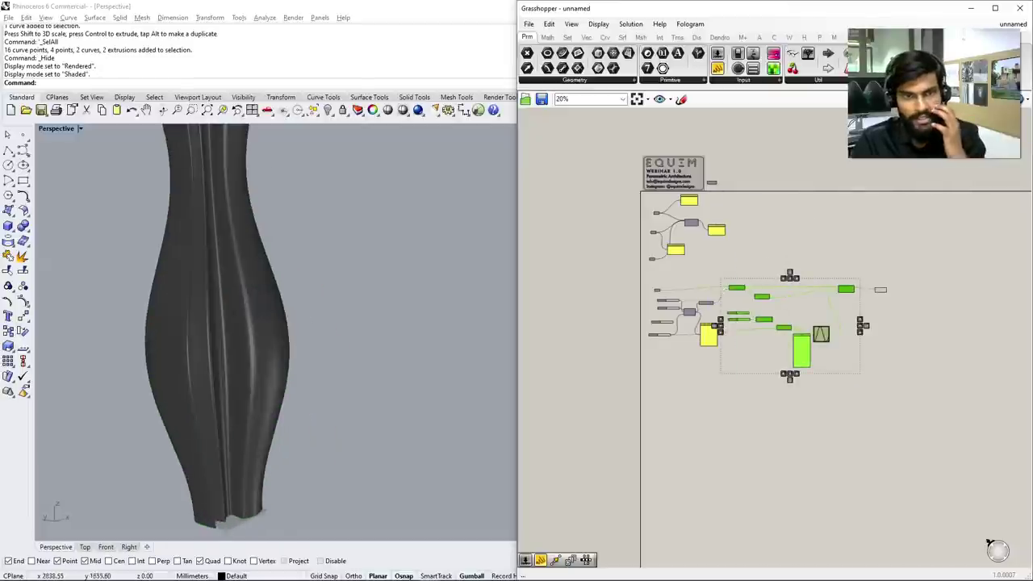
scroll(234, 322, down, 6)
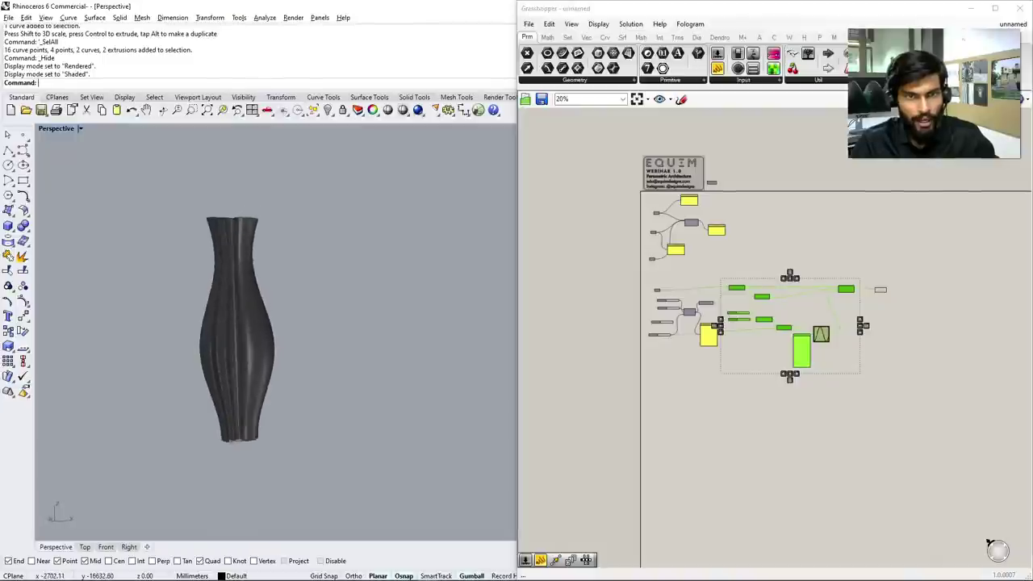
scroll(234, 331, up, 3)
scroll(936, 293, up, 2)
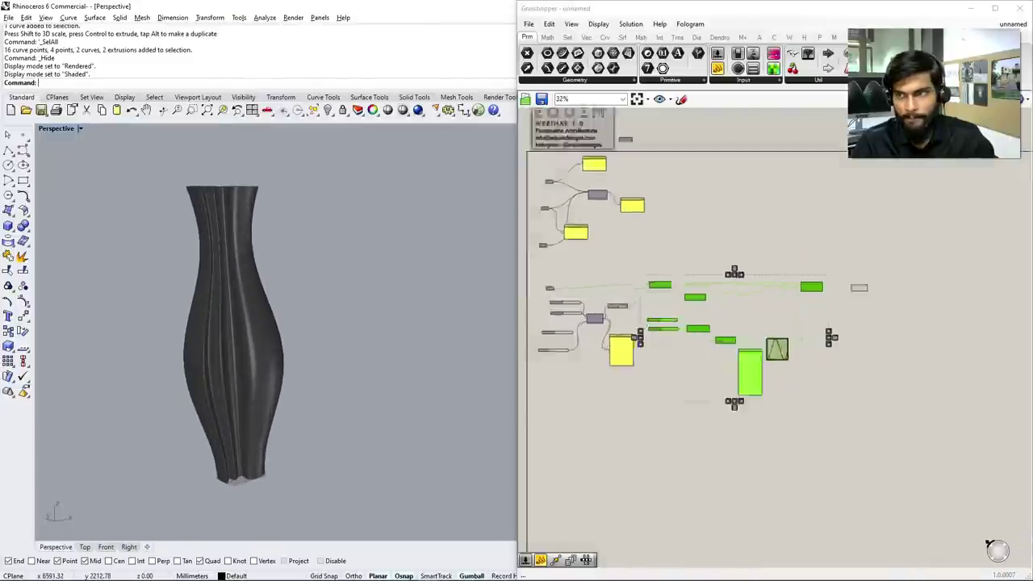
Add an Isotrim component after the Loft and connect the Loft output to its Surface input
scroll(774, 291, up, 6)
double_click(775, 288)
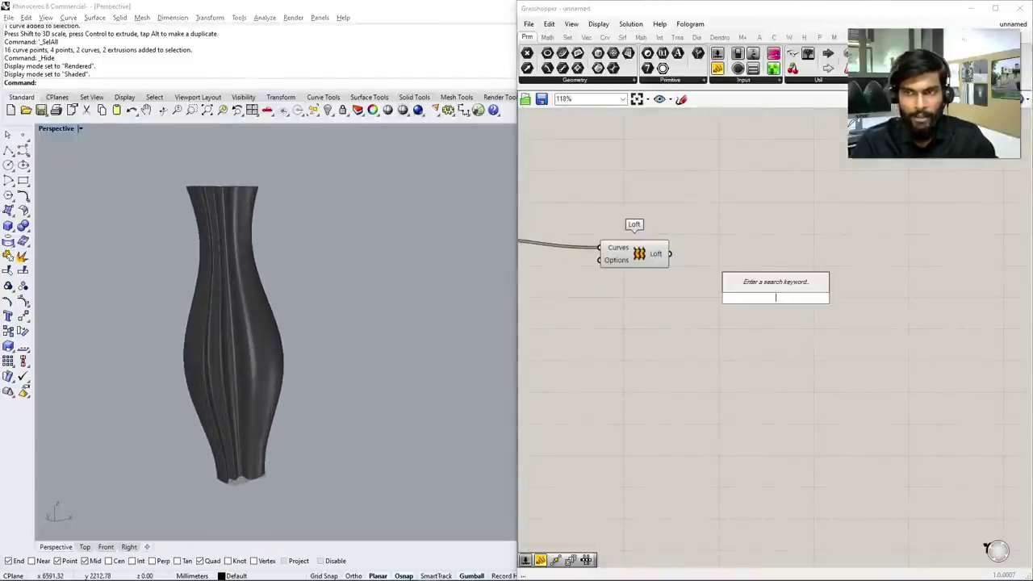
text(isotr)
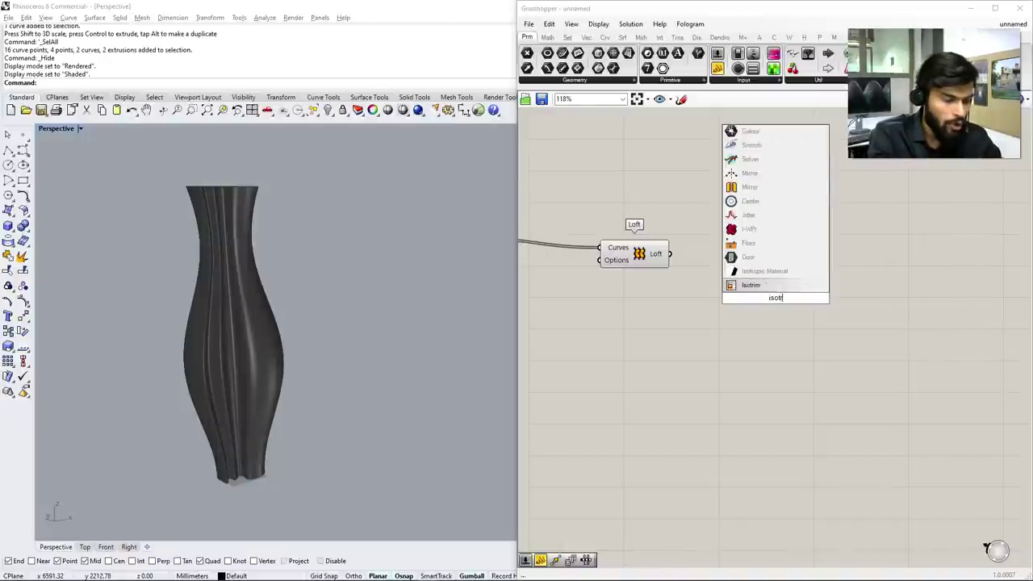
text(im)
key(Return)
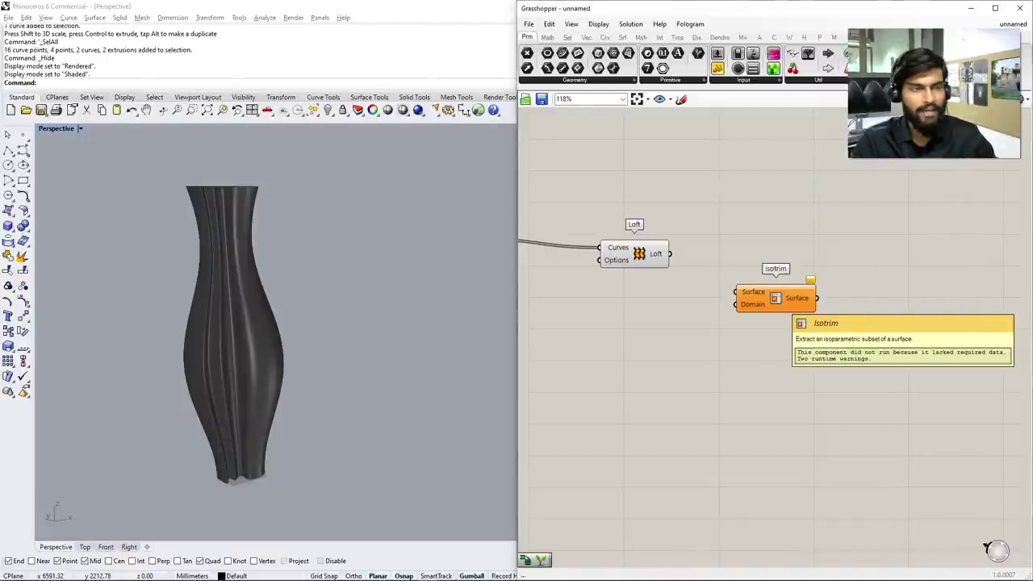
drag(781, 300, 816, 293)
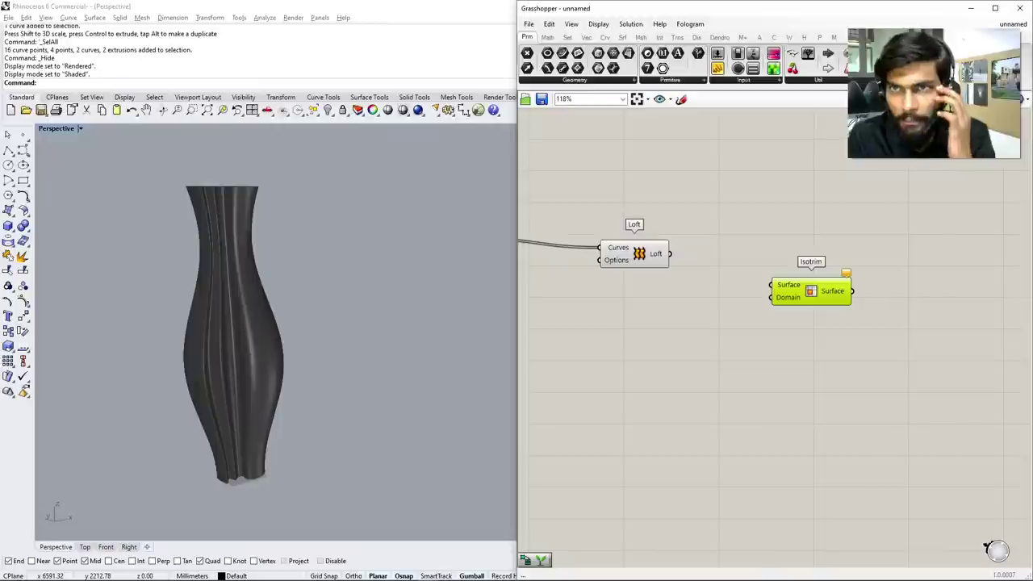
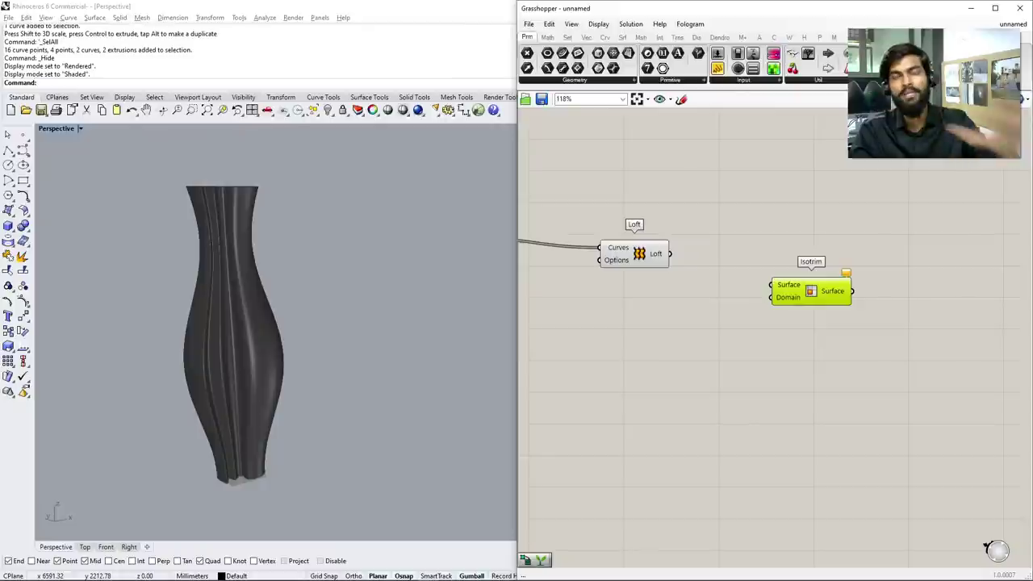
drag(707, 269, 771, 285)
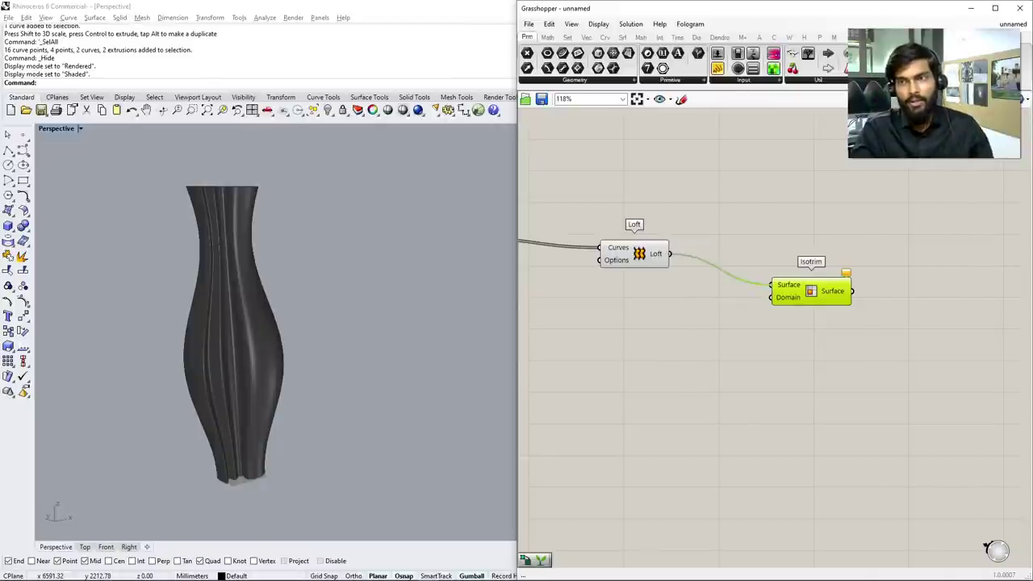
Move Isotrim farther from the Loft and add a Divide Domain² component between them, wiring the Loft into its Domain and its Segments into Isotrim's Domain
double_click(662, 347)
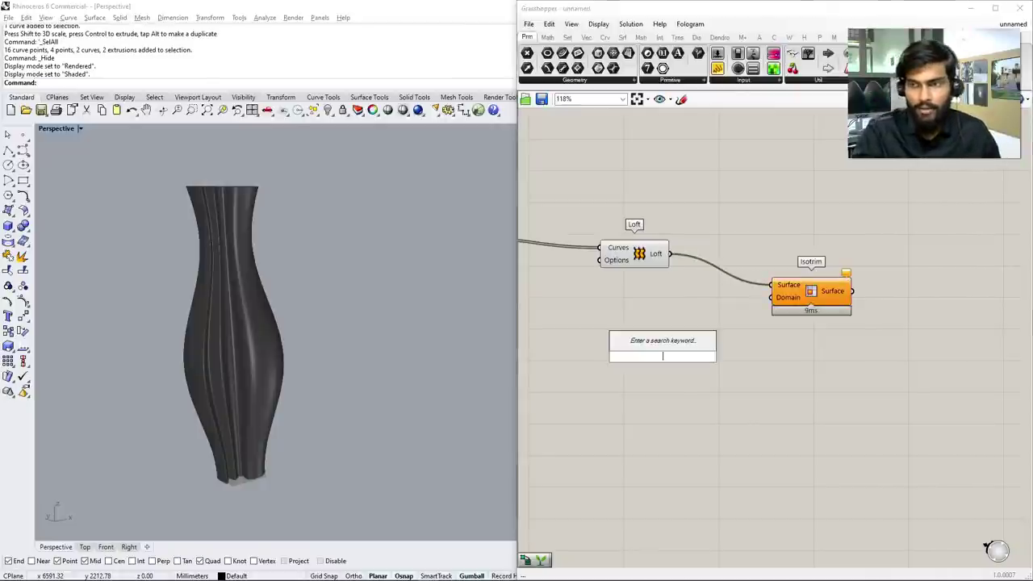
key(Escape)
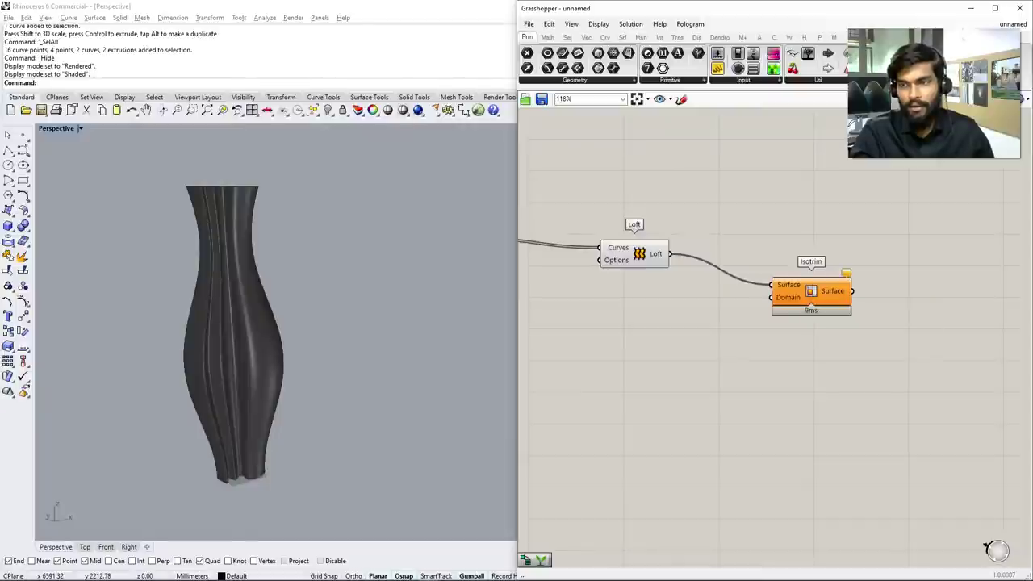
drag(810, 290, 939, 263)
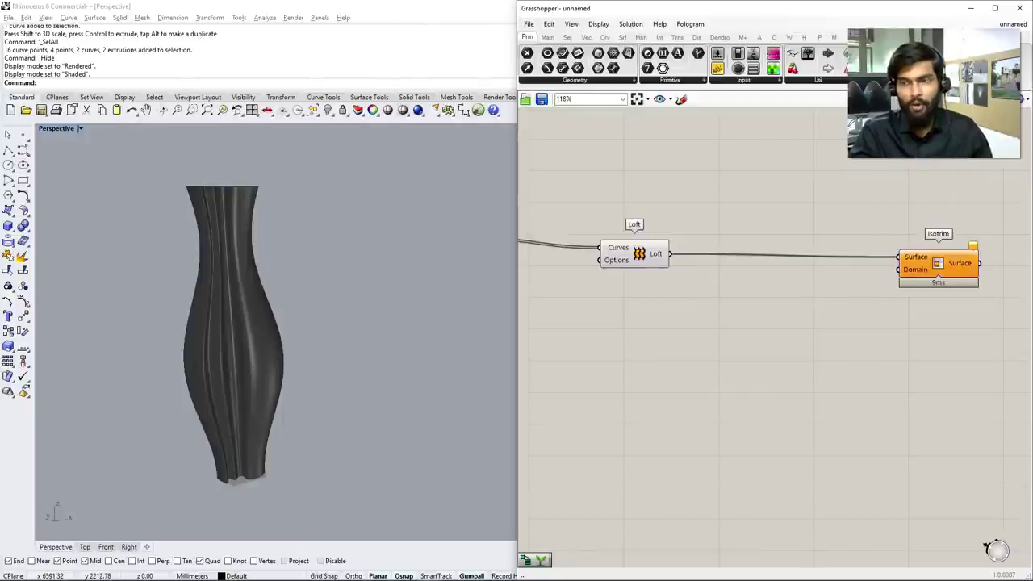
double_click(780, 319)
text(divide domain)
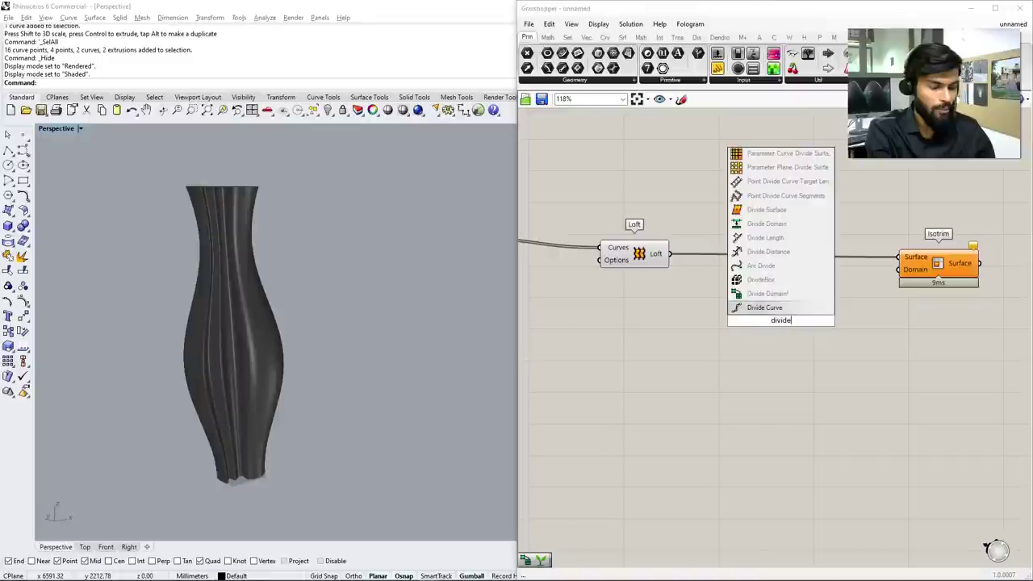
key(Up)
key(Up)
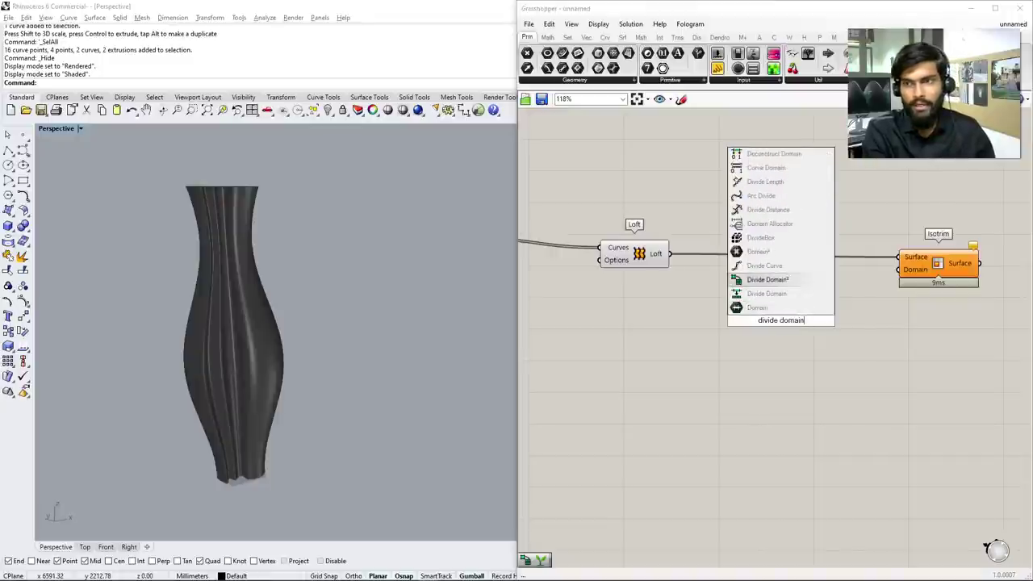
key(Return)
drag(671, 256, 795, 353)
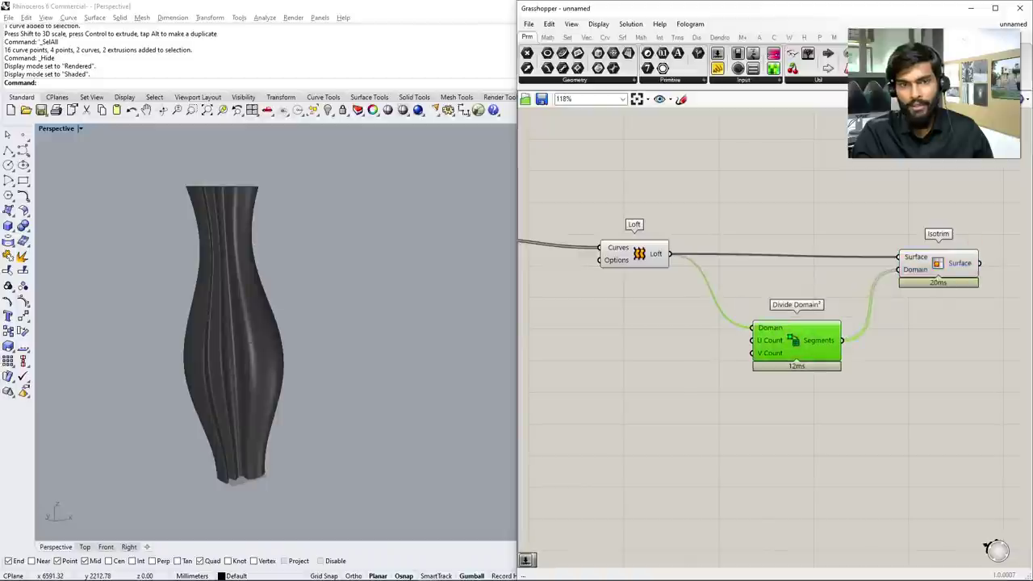
Create a number slider with value 15 and connect it to the U Count of Divide Domain²
double_click(637, 371)
text(15)
key(Return)
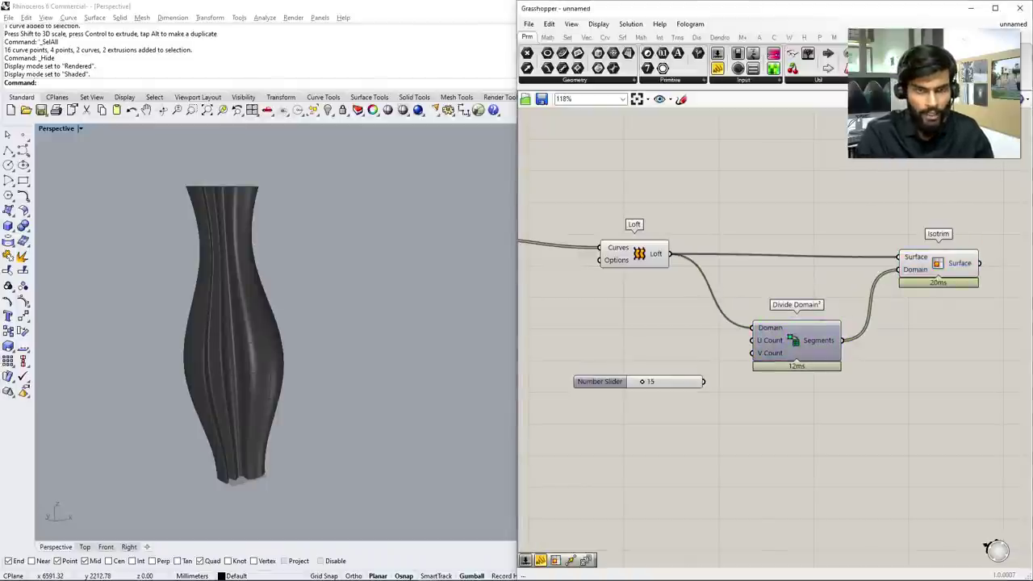
drag(703, 382, 752, 340)
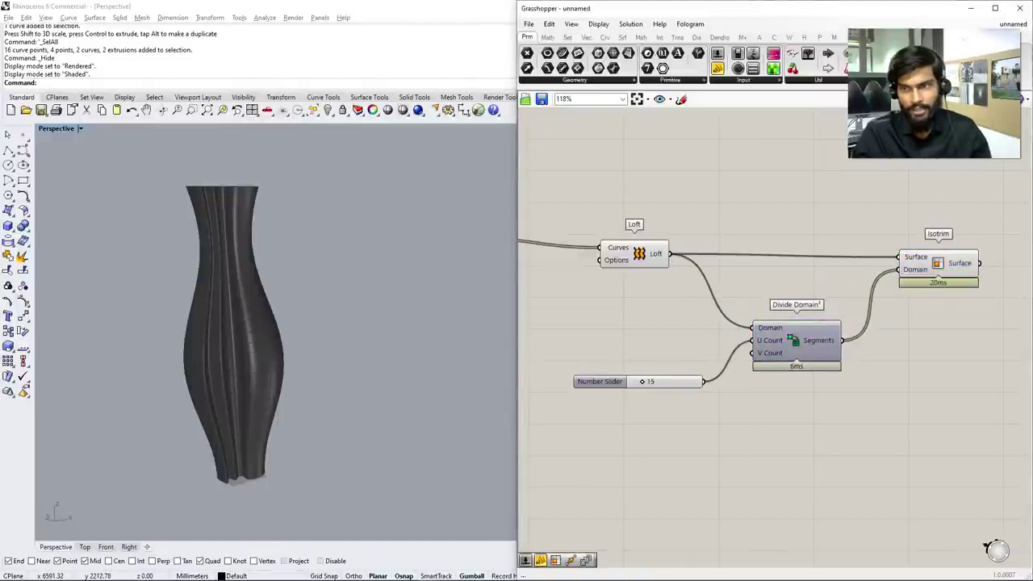
Duplicate the U Count slider below the original and connect the copy, at 15, to the V Count of Divide Domain²
drag(599, 381, 585, 350)
key(ctrl+c)
key(ctrl+v)
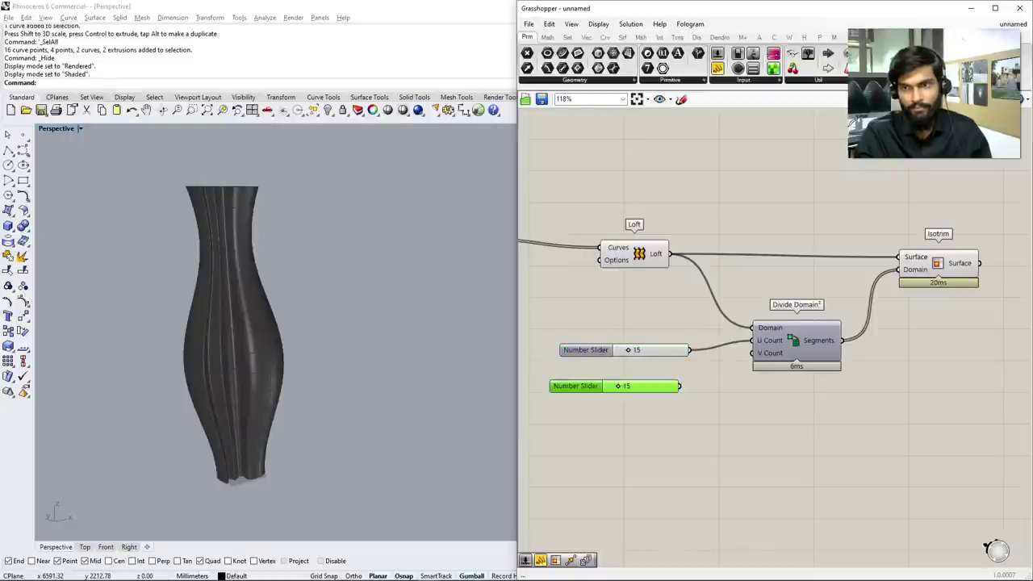
drag(730, 353, 752, 352)
right_drag(807, 444, 757, 451)
scroll(737, 409, up, 2)
click(915, 250)
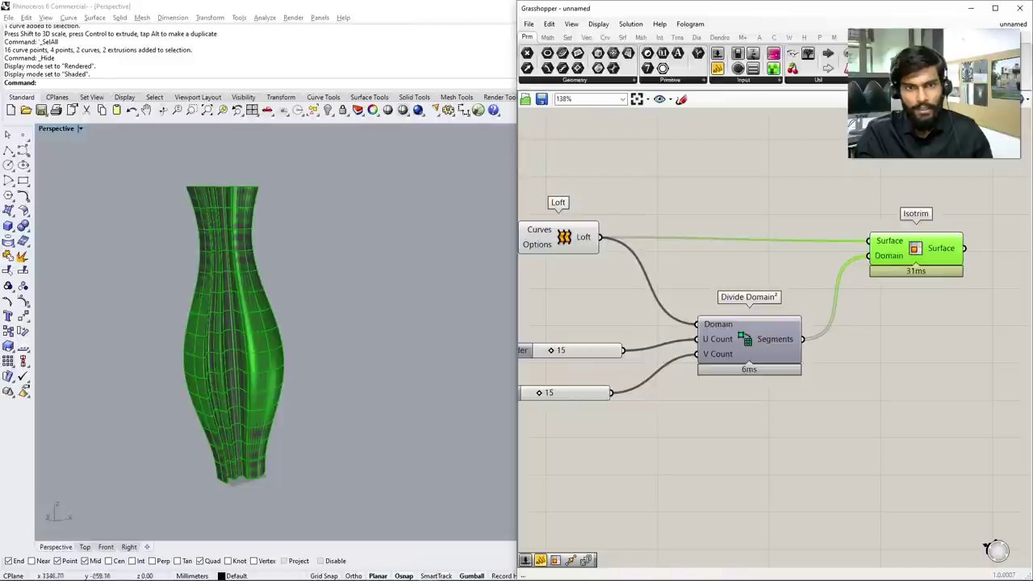
click(806, 452)
Turn off the preview of the Loft component so only the Isotrim surfaces are displayed
scroll(774, 323, down, 3)
click(788, 266)
key(space)
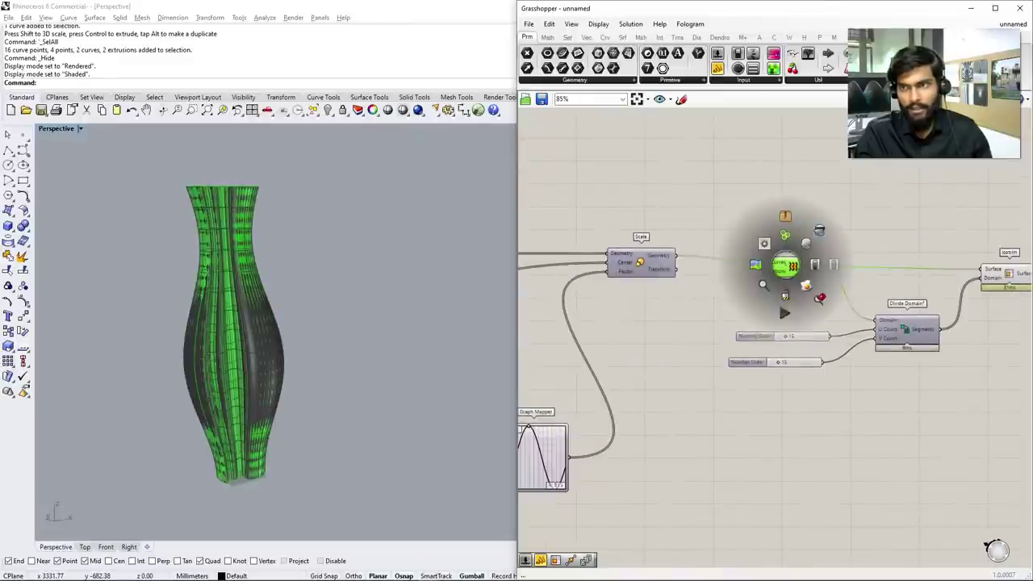
click(776, 251)
Examine the Isotrim subdivision of the tower surface from the side and above, with the Isotrim component highlighted
scroll(256, 331, up, 3)
scroll(256, 330, down, 2)
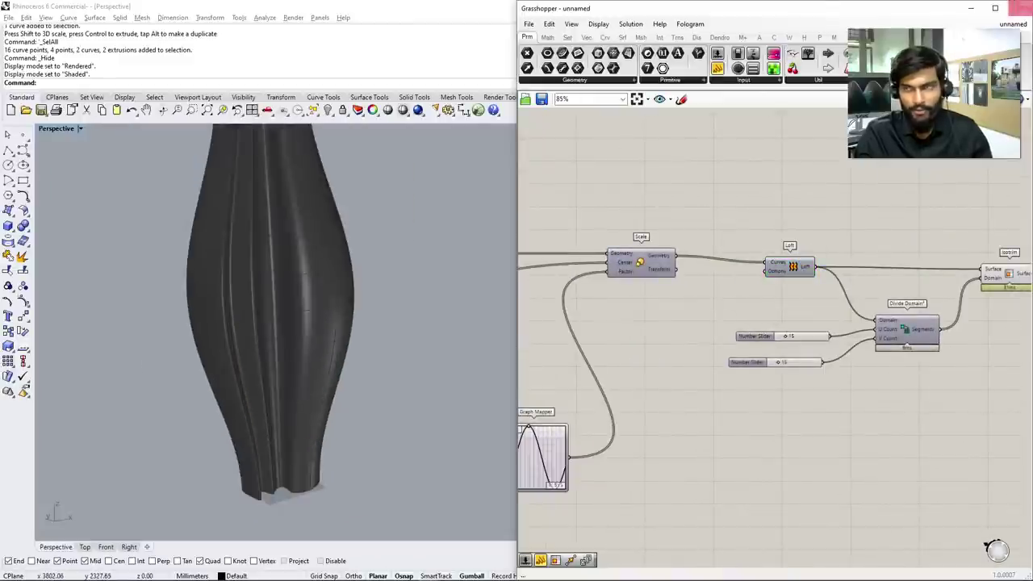
scroll(283, 323, down, 1)
scroll(283, 323, up, 3)
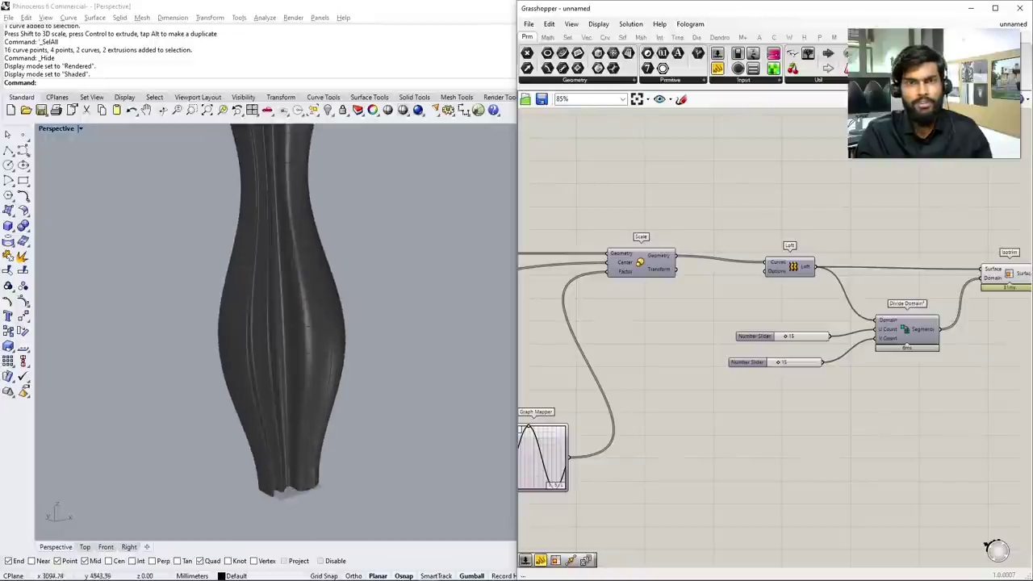
scroll(283, 323, down, 2)
right_drag(323, 323, 279, 327)
scroll(266, 331, up, 2)
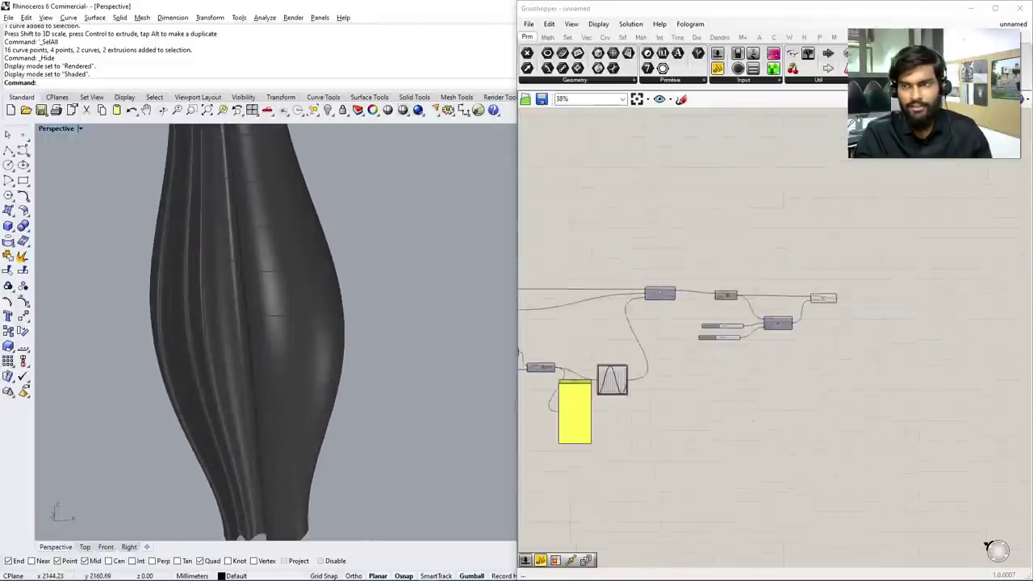
scroll(775, 323, down, 3)
scroll(726, 363, up, 3)
click(740, 349)
right_drag(274, 323, 290, 307)
scroll(290, 331, up, 10)
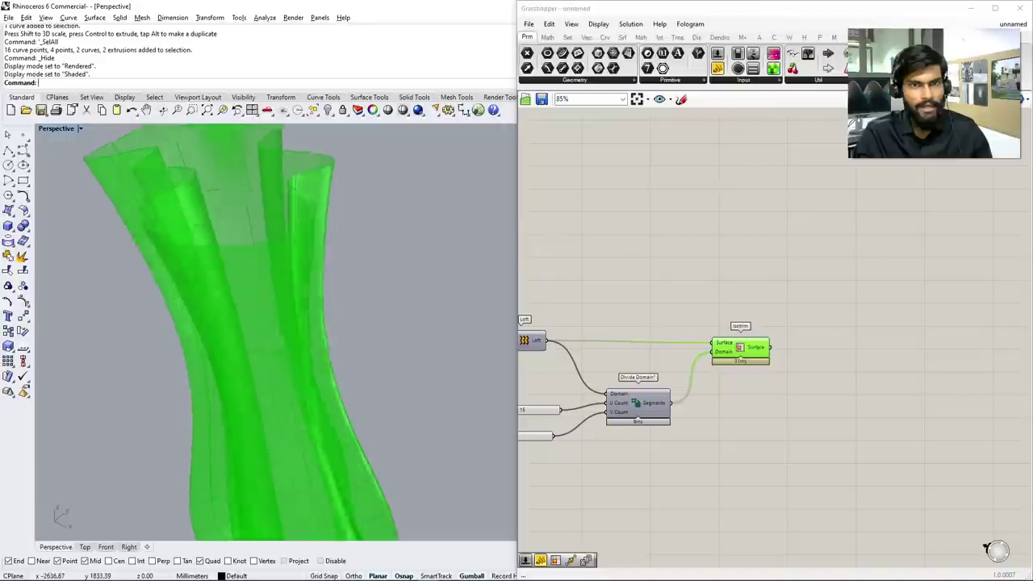
scroll(355, 330, down, 8)
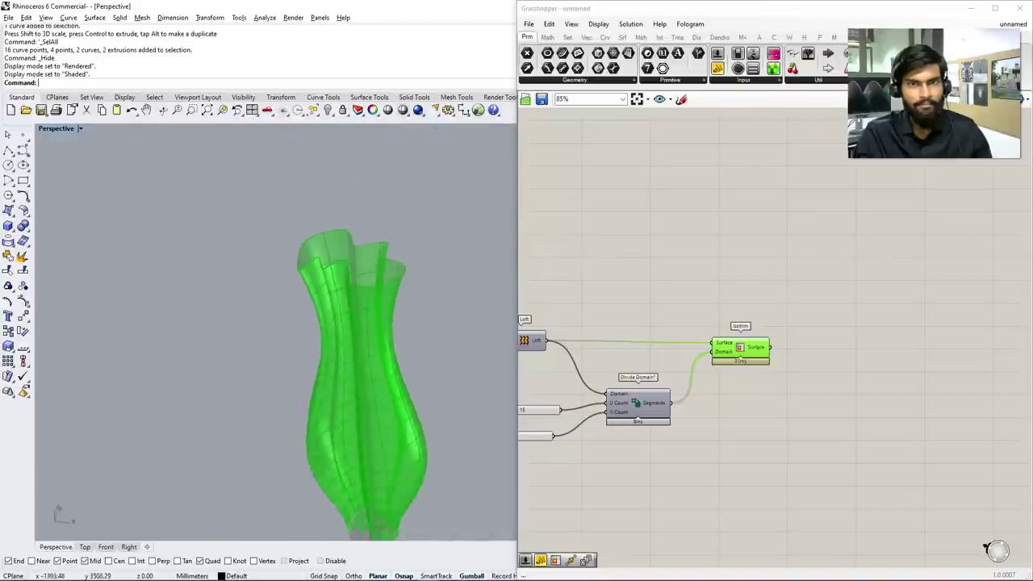
Deselect Isotrim and add an Evaluate Surface component to the right of it
right_drag(355, 331, 359, 323)
scroll(359, 323, up, 3)
scroll(363, 452, down, 1)
scroll(363, 452, up, 5)
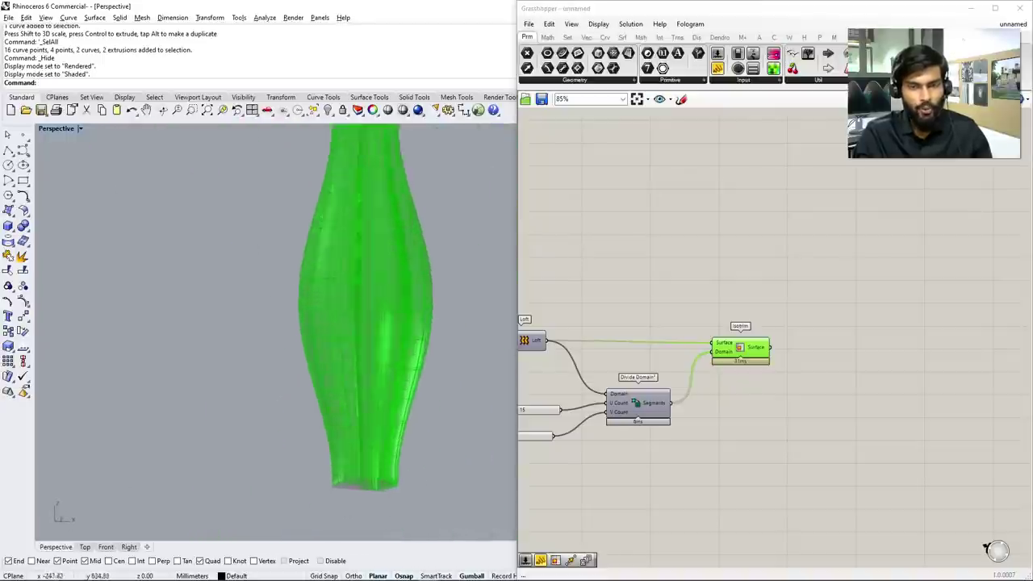
click(847, 367)
scroll(847, 367, up, 1)
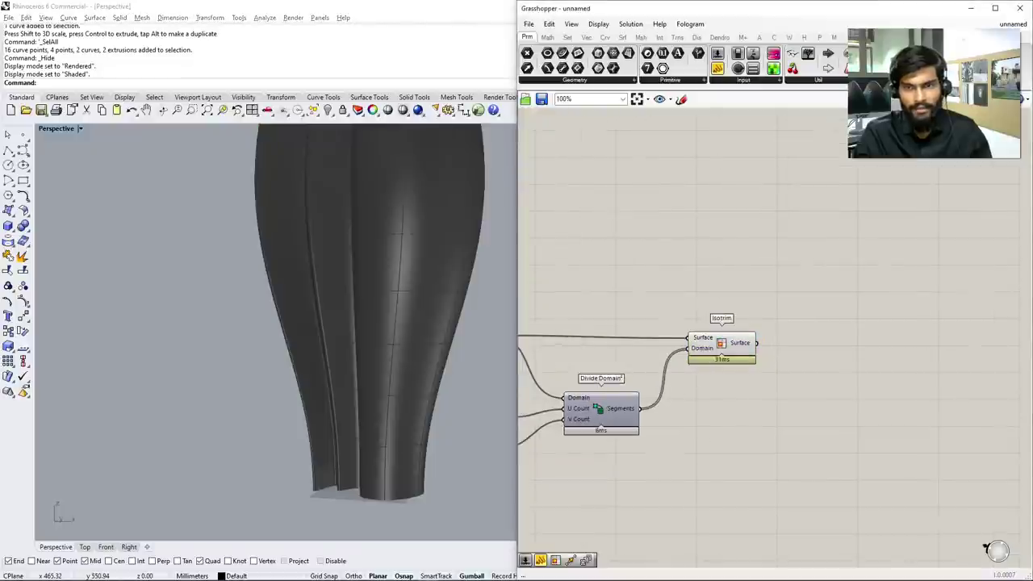
double_click(847, 359)
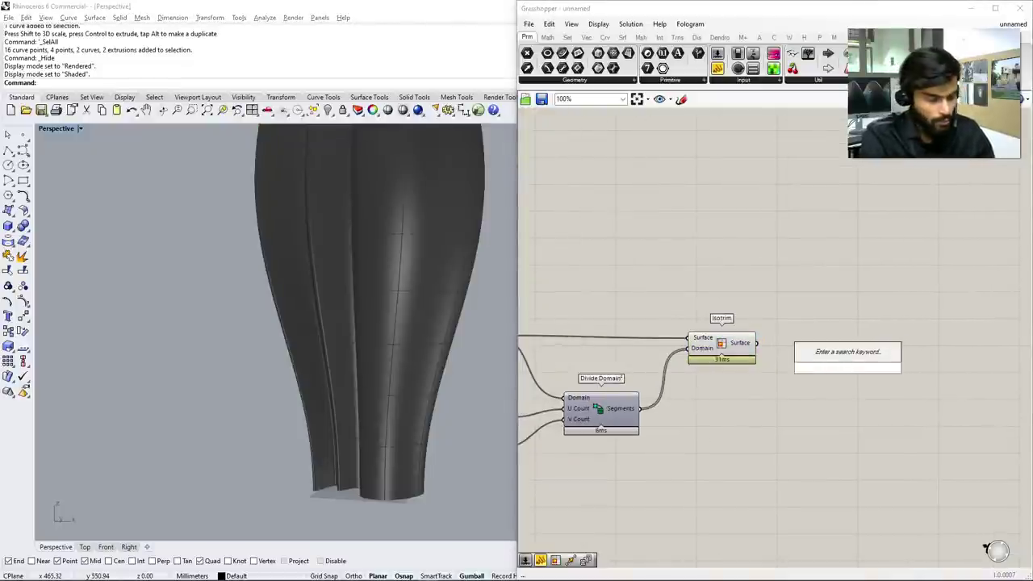
text(evalua)
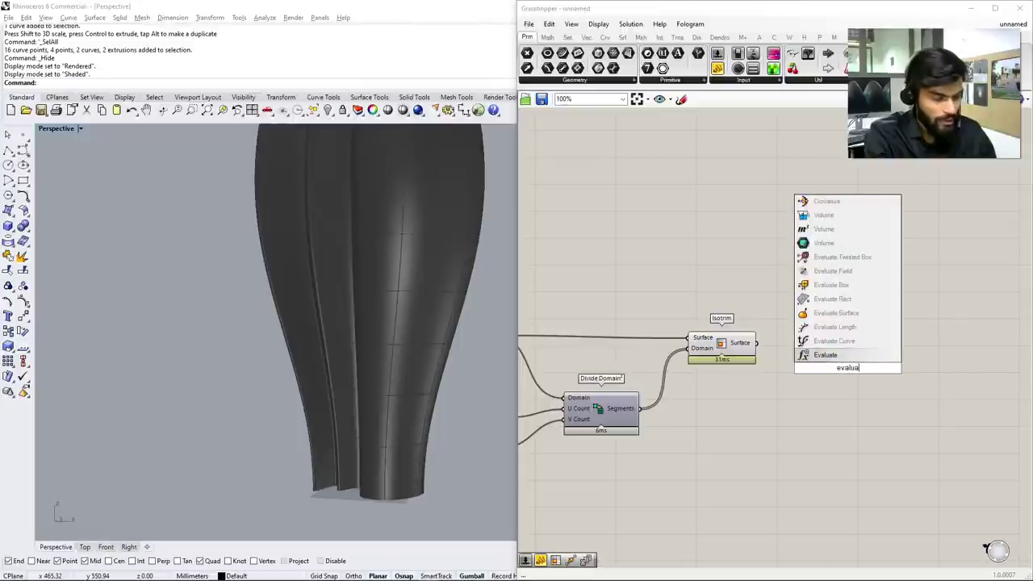
text(te)
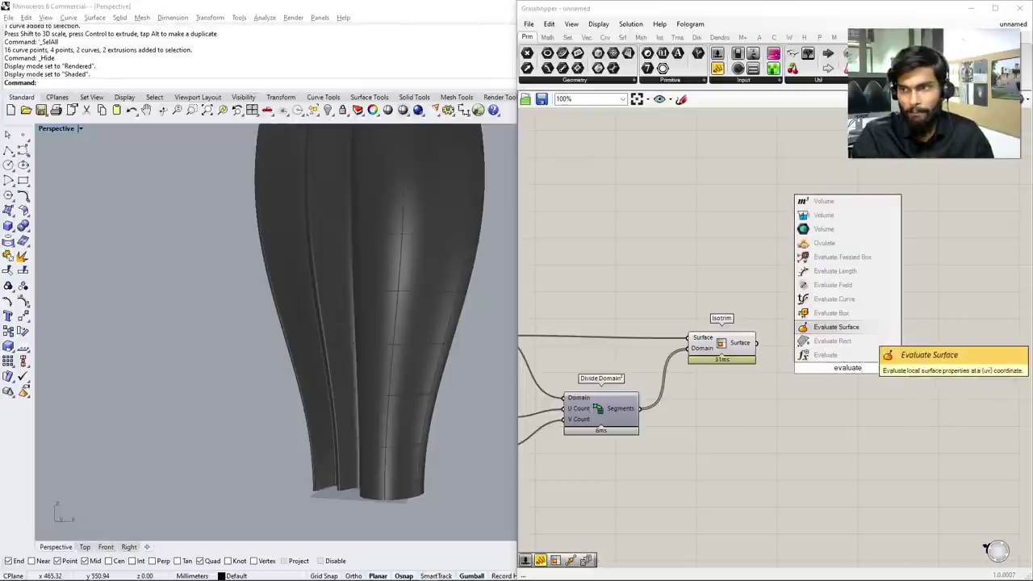
click(836, 327)
scroll(712, 264, down, 2)
click(810, 337)
scroll(778, 335, up, 2)
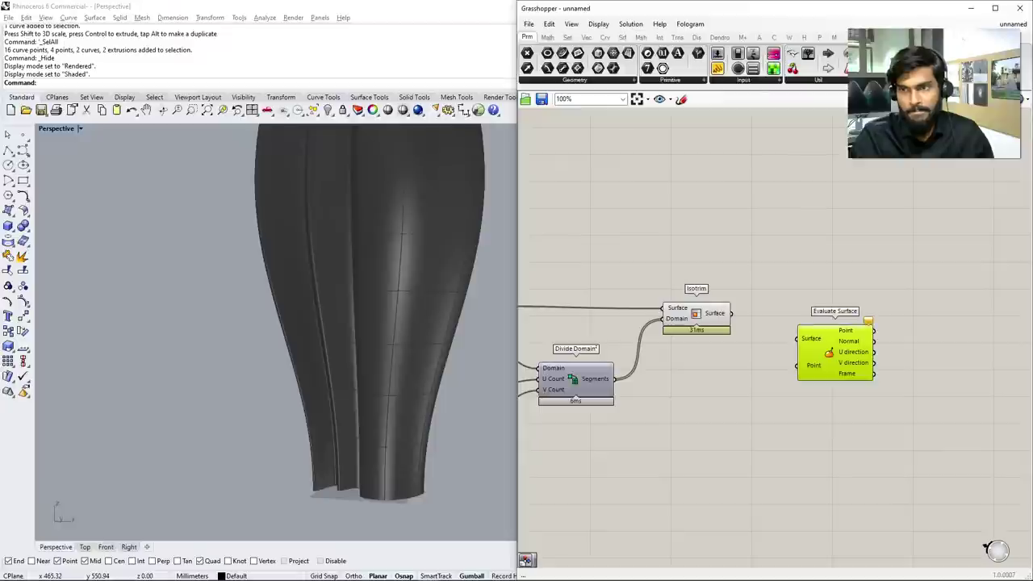
Connect the Isotrim surfaces to the Surface input of Evaluate Surface and reparameterize that input
right_click(811, 338)
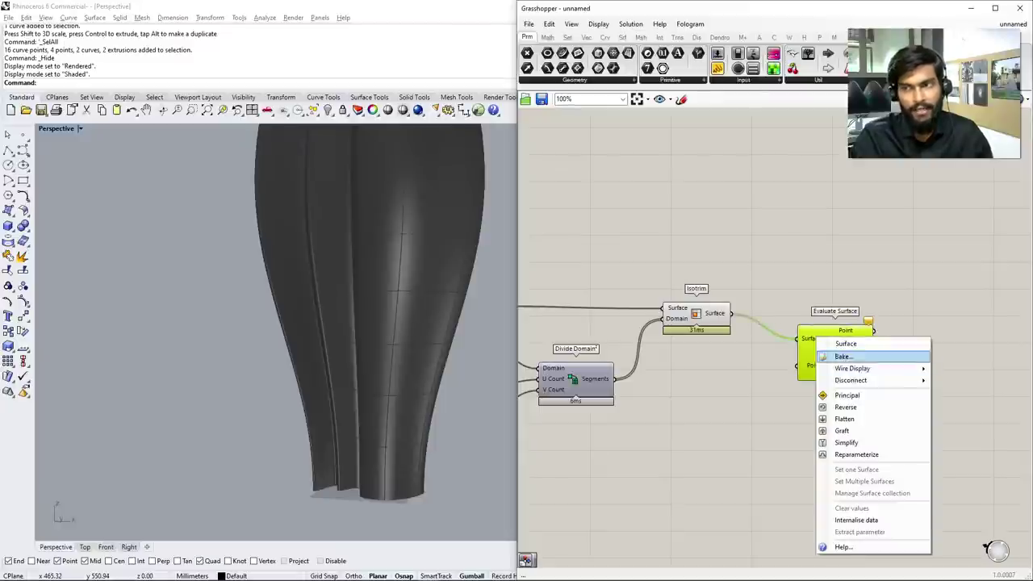
click(843, 454)
drag(835, 359, 883, 369)
scroll(752, 364, down, 4)
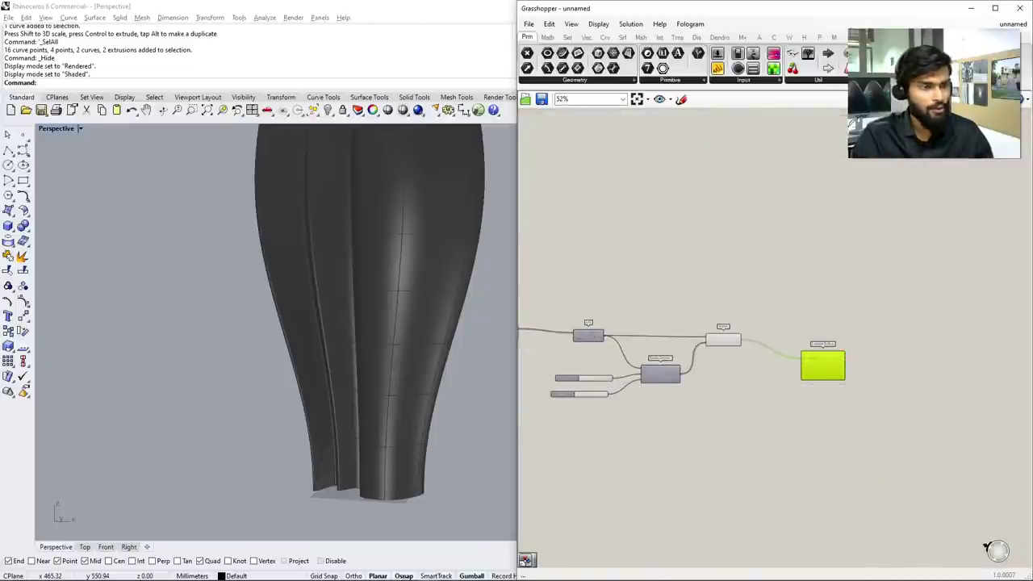
Add an MD Slider below Isotrim and connect it, at 0.5 ; 0.5, to the Point input of Evaluate Surface
scroll(842, 366, up, 4)
double_click(674, 410)
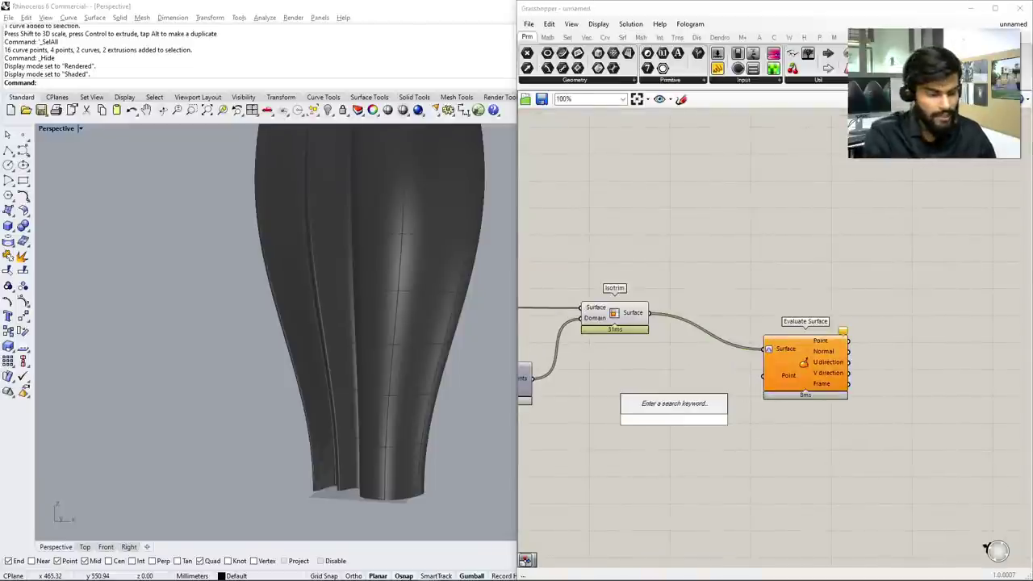
text(md slider)
key(Return)
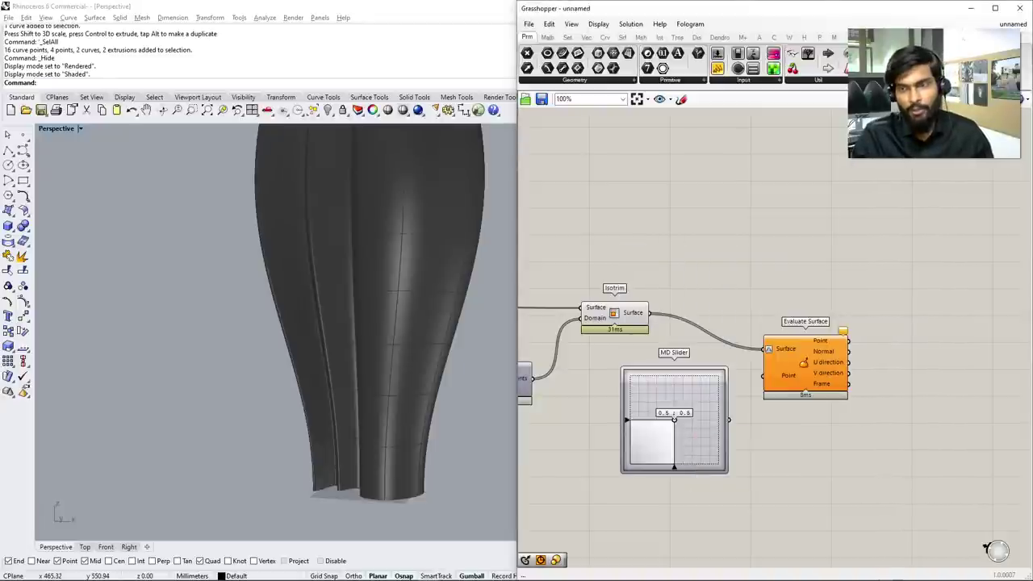
scroll(371, 322, down, 6)
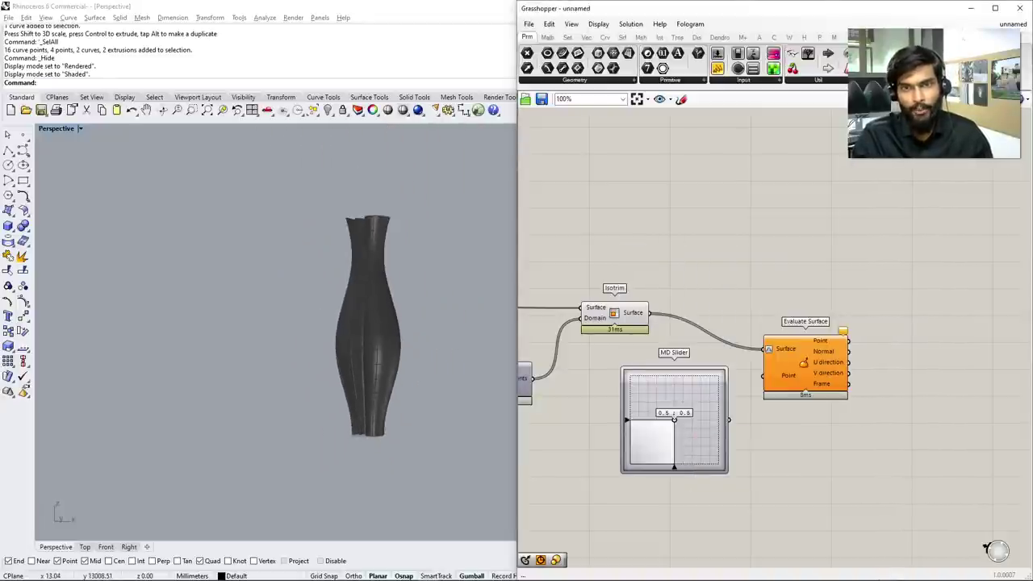
scroll(785, 405, up, 1)
drag(718, 421, 758, 370)
Examine the evaluated points on the tower's panels from several distances, with Evaluate Surface selected
mouse_move(371, 339)
right_down()
mouse_move(403, 346)
mouse_move(387, 339)
right_up()
scroll(355, 322, up, 3)
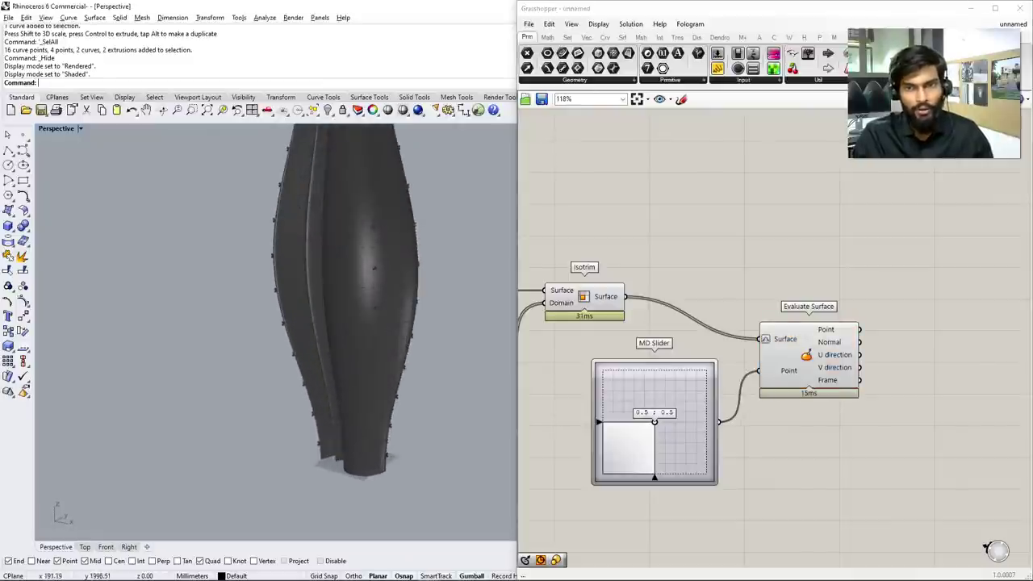
drag(807, 359, 821, 312)
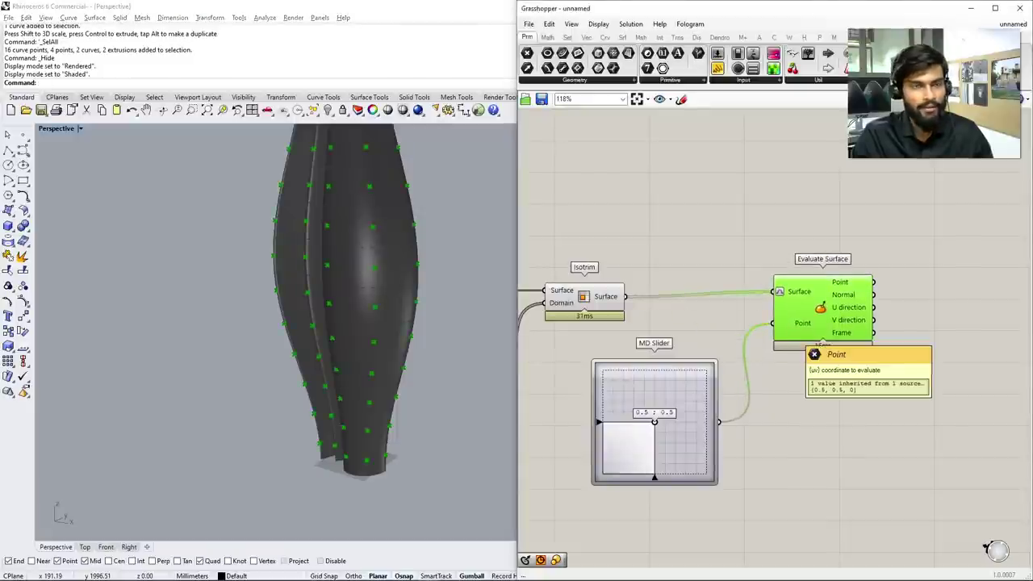
scroll(347, 472, down, 4)
scroll(379, 334, up, 4)
right_drag(322, 363, 298, 315)
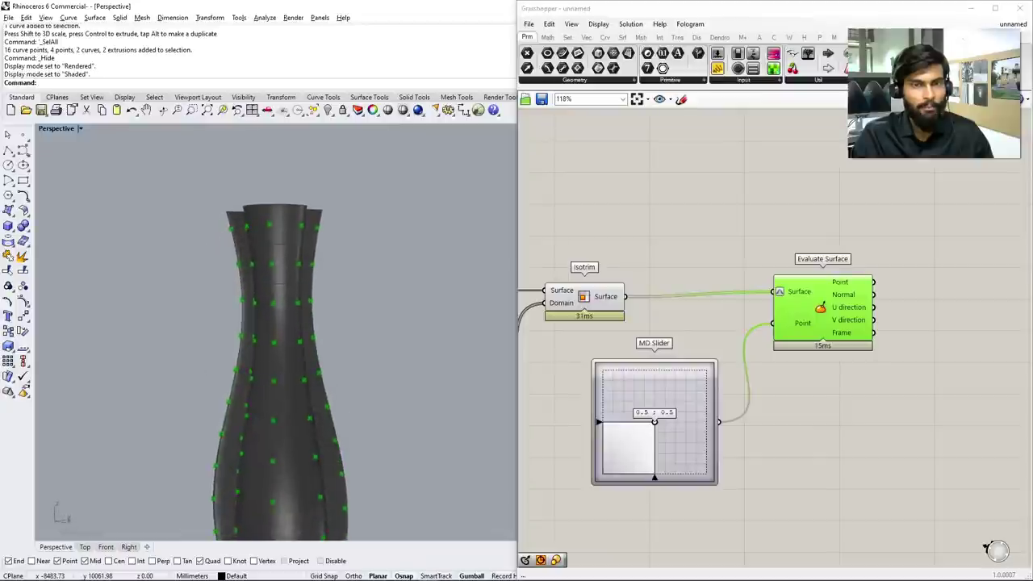
scroll(282, 339, down, 3)
scroll(283, 338, up, 6)
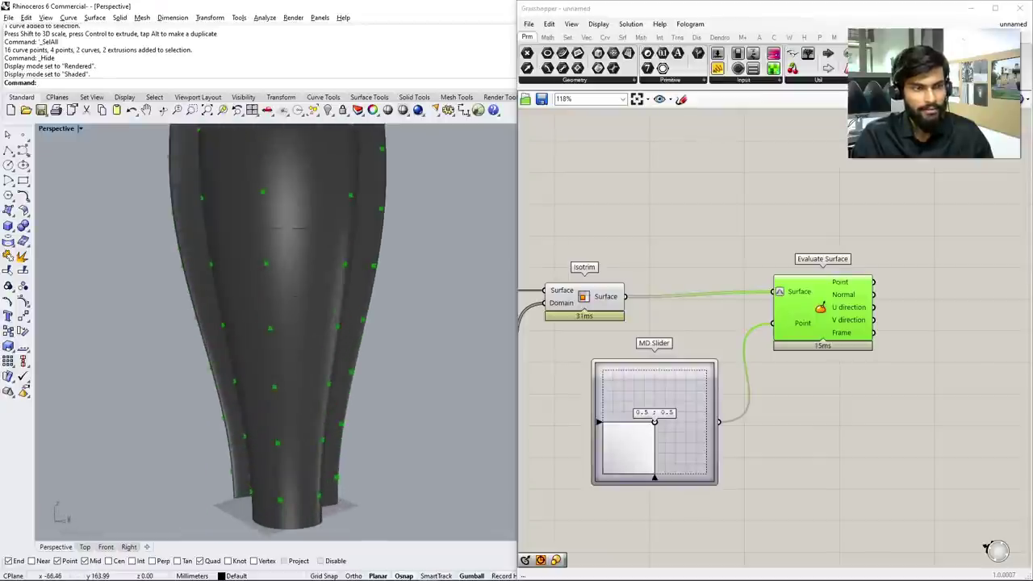
scroll(710, 317, down, 3)
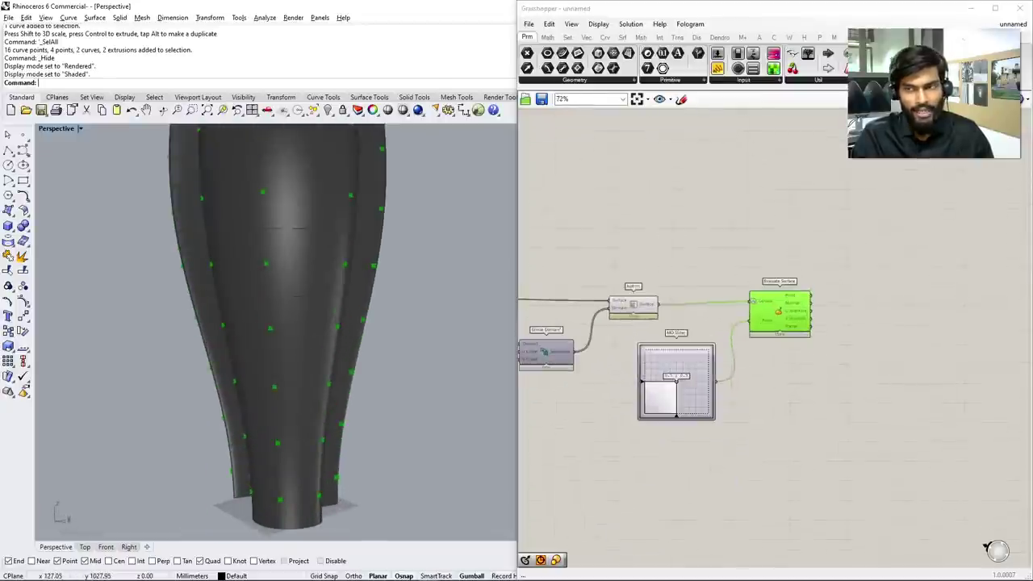
Rearrange the definition by shifting Evaluate Surface slightly down and moving Isotrim up, away from the MD Slider
drag(780, 310, 780, 333)
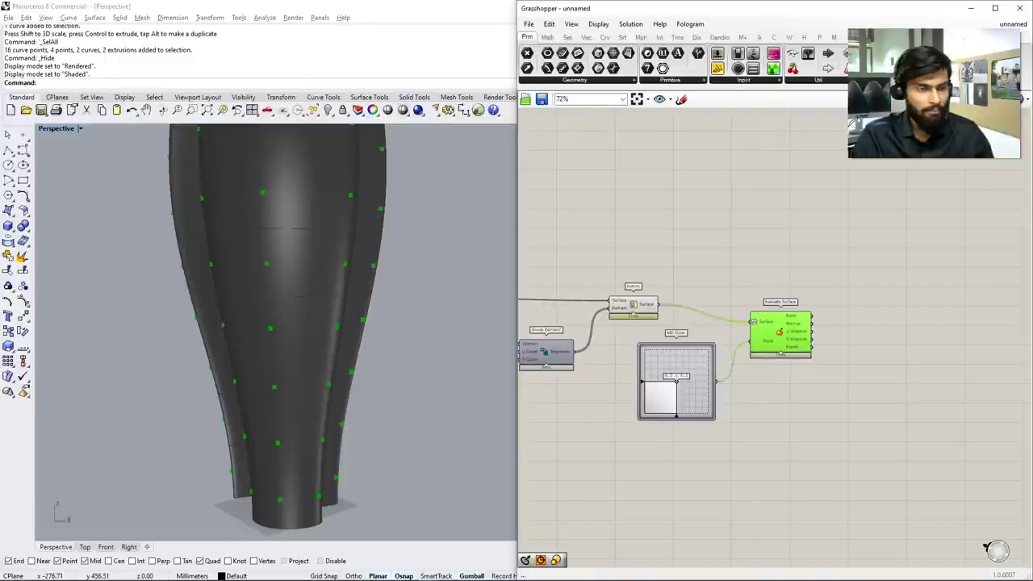
scroll(282, 322, down, 3)
scroll(727, 339, up, 2)
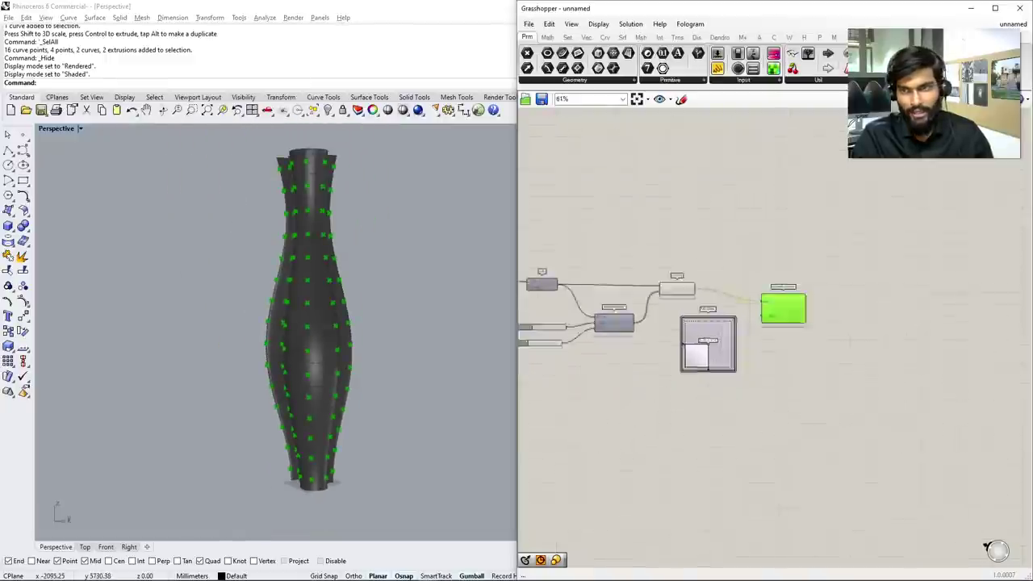
drag(685, 270, 737, 198)
right_drag(767, 322, 578, 346)
click(806, 452)
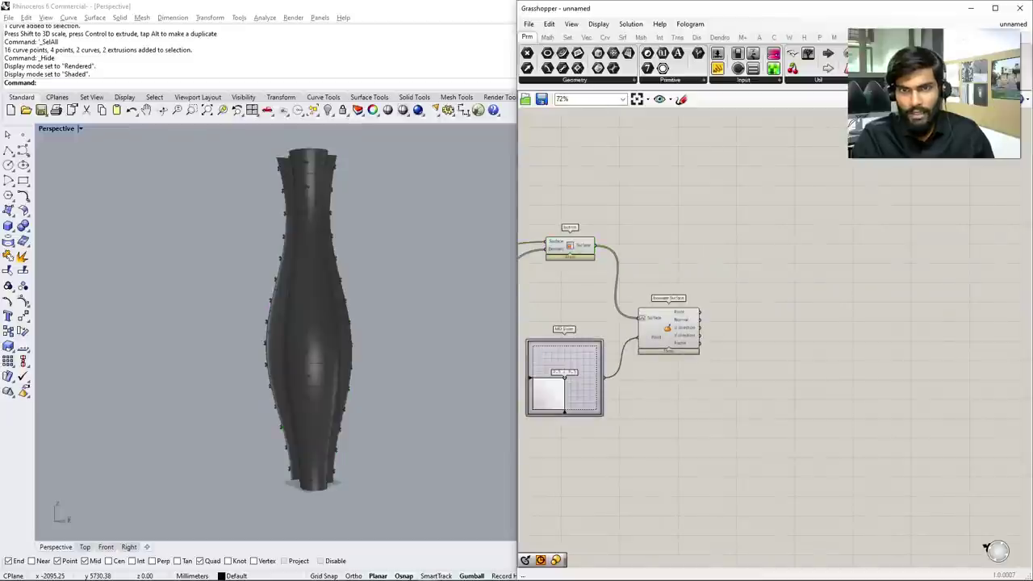
Add a Scale component above and to the right of Evaluate Surface
scroll(829, 233, up, 1)
double_click(748, 267)
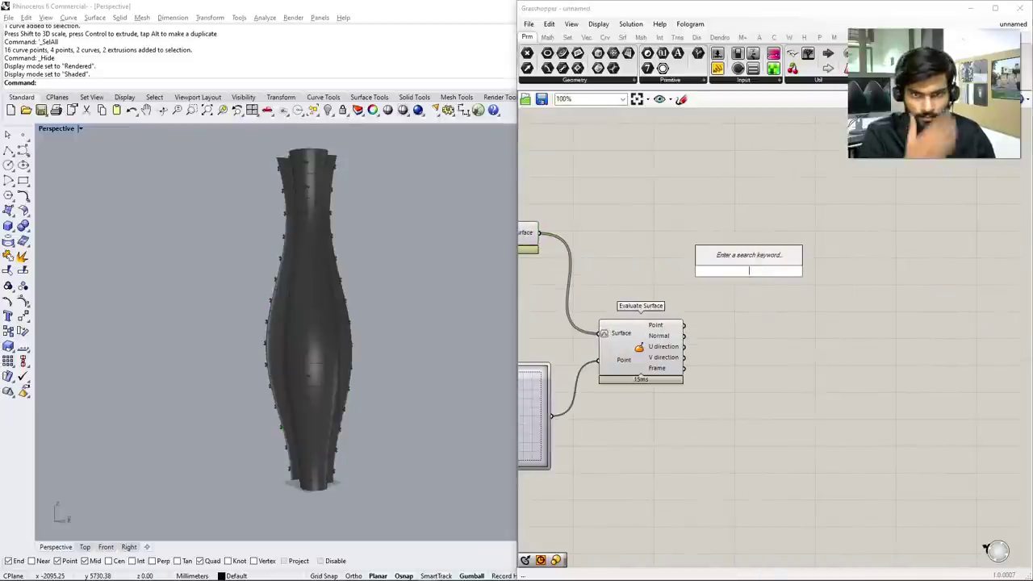
text(scale)
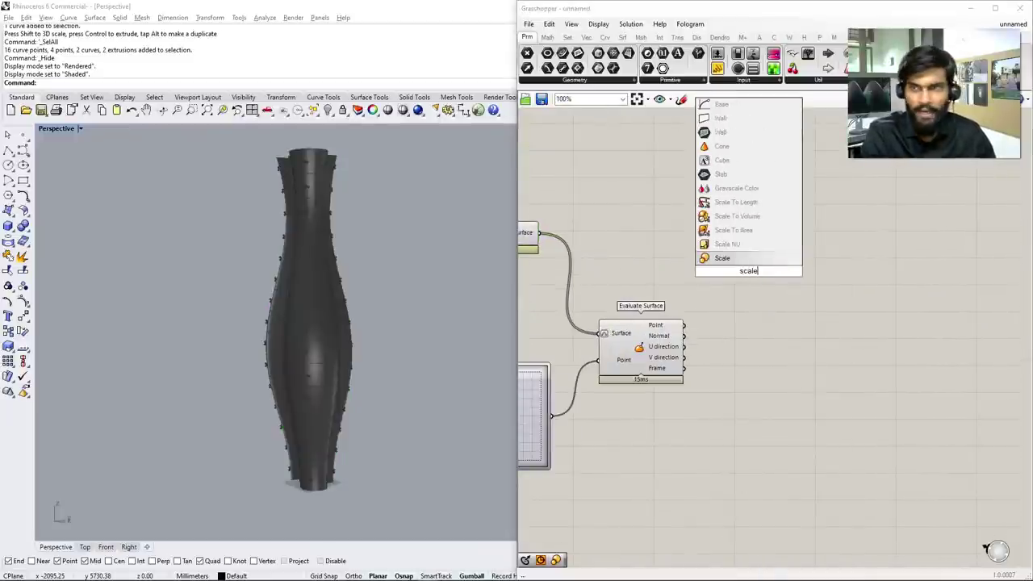
key(Return)
right_drag(791, 306, 828, 312)
Connect the Isotrim surfaces to the Geometry input of Scale and the Evaluate Surface points to its Center input
click(556, 243)
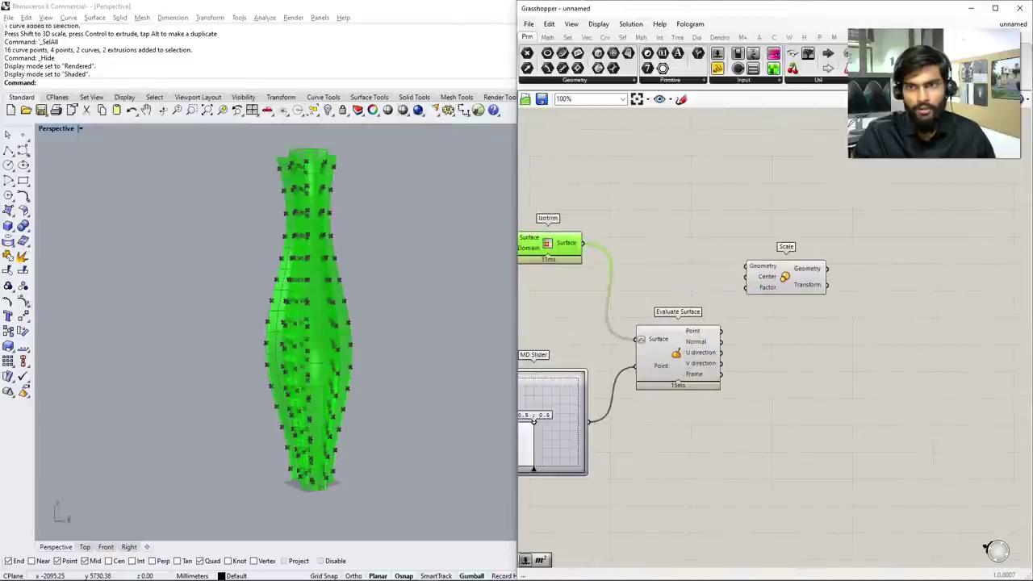
drag(581, 243, 848, 274)
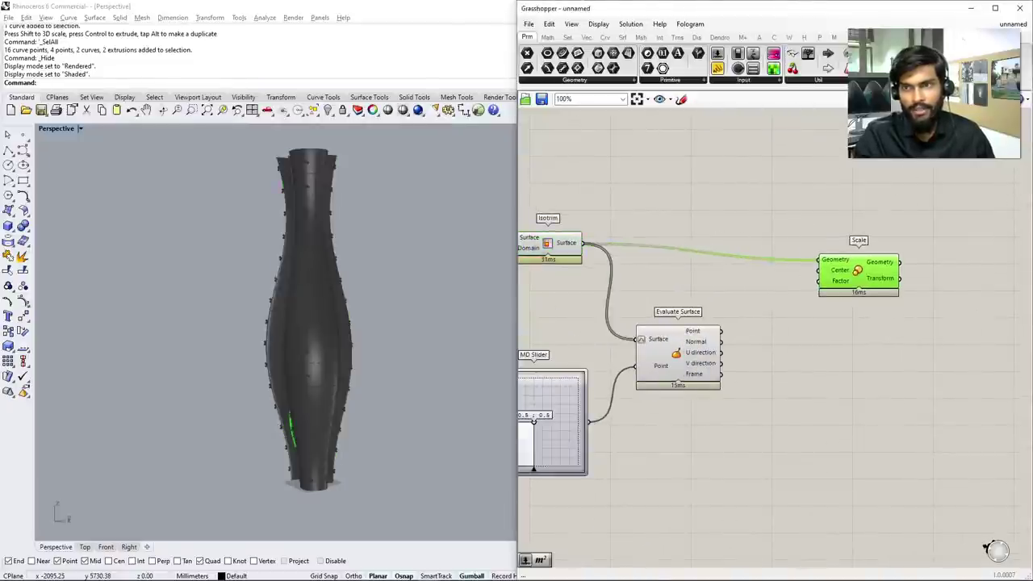
click(663, 355)
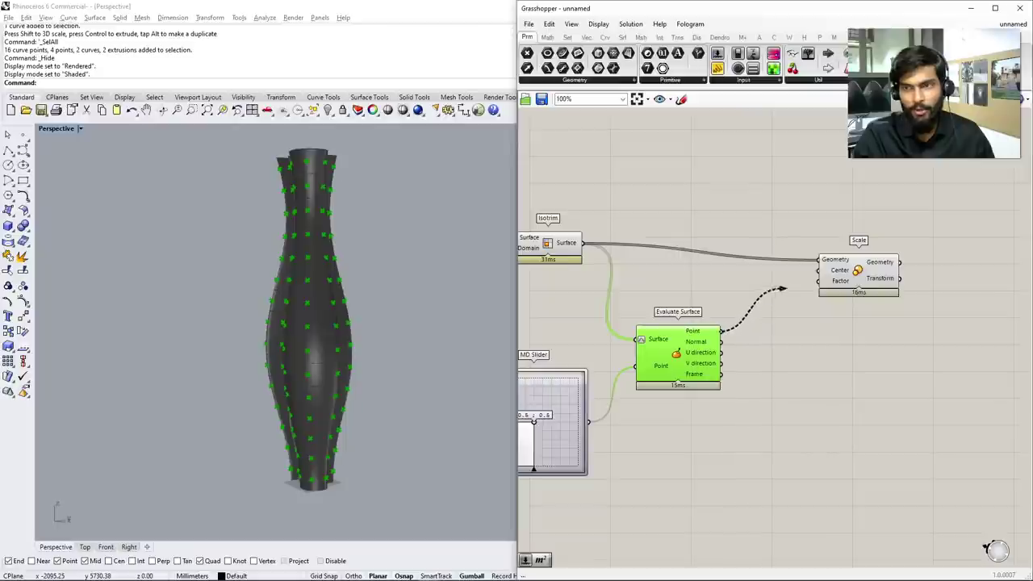
drag(781, 288, 889, 274)
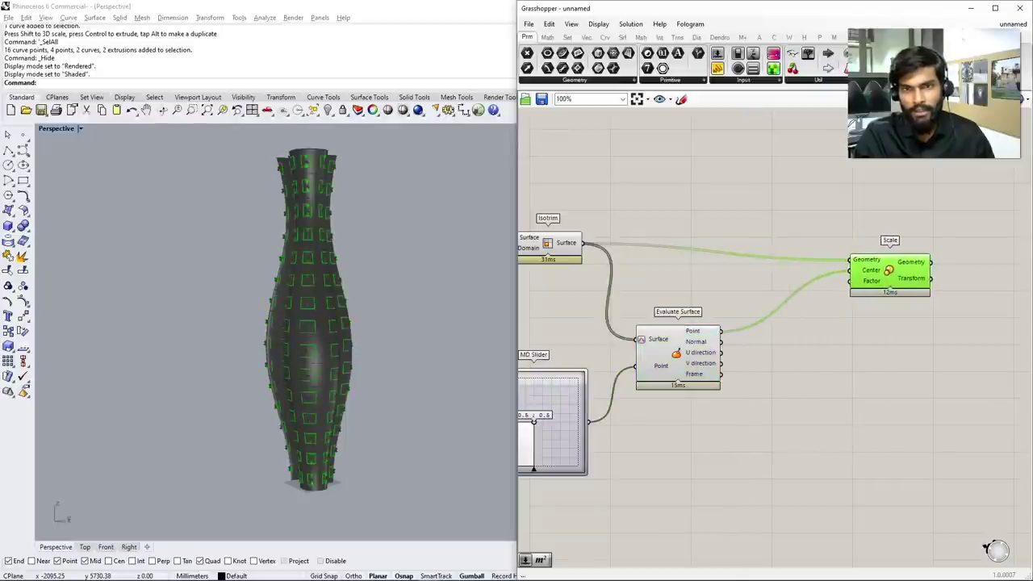
Turn off the preview of Isotrim so only the scaled panels are displayed
middle_click(565, 238)
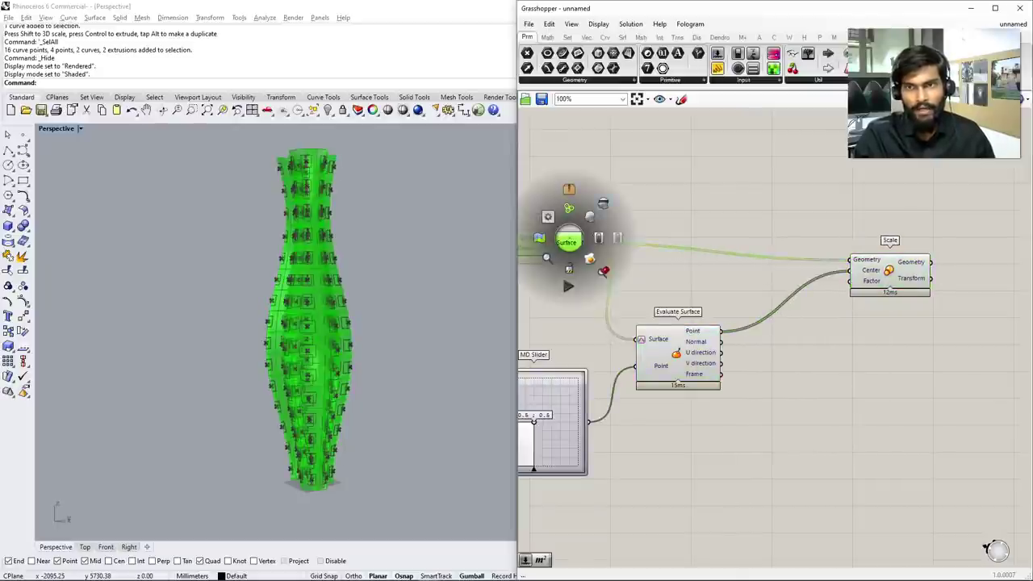
click(568, 242)
right_drag(307, 323, 387, 323)
Create a number slider from 0.5, connect it to the Factor of Scale and set it to 0.7
scroll(848, 330, up, 3)
double_click(793, 333)
text(0.5)
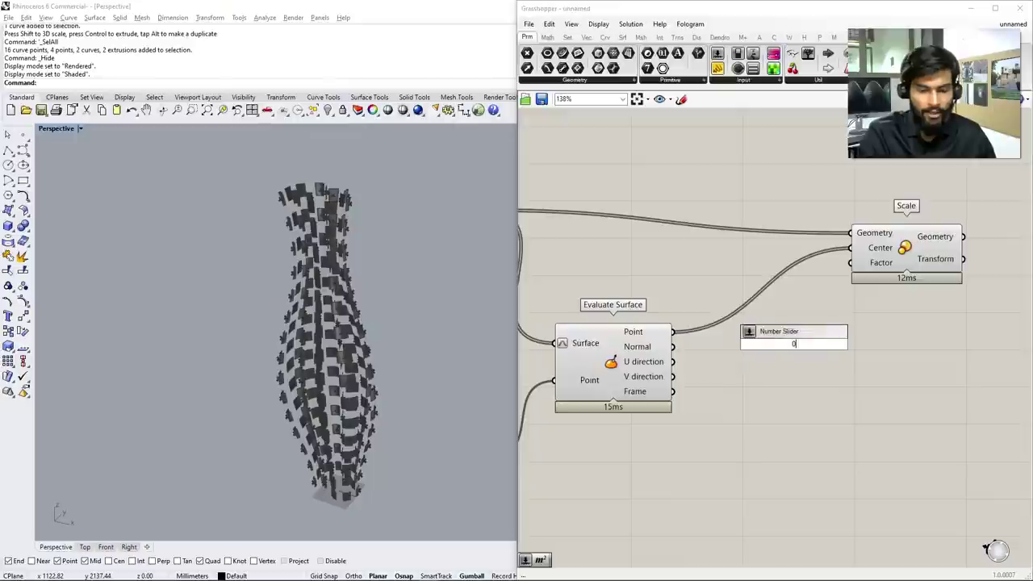
key(Return)
drag(870, 343, 850, 262)
mouse_move(824, 344)
mouse_down()
mouse_move(852, 344)
mouse_move(809, 344)
mouse_move(839, 344)
mouse_up()
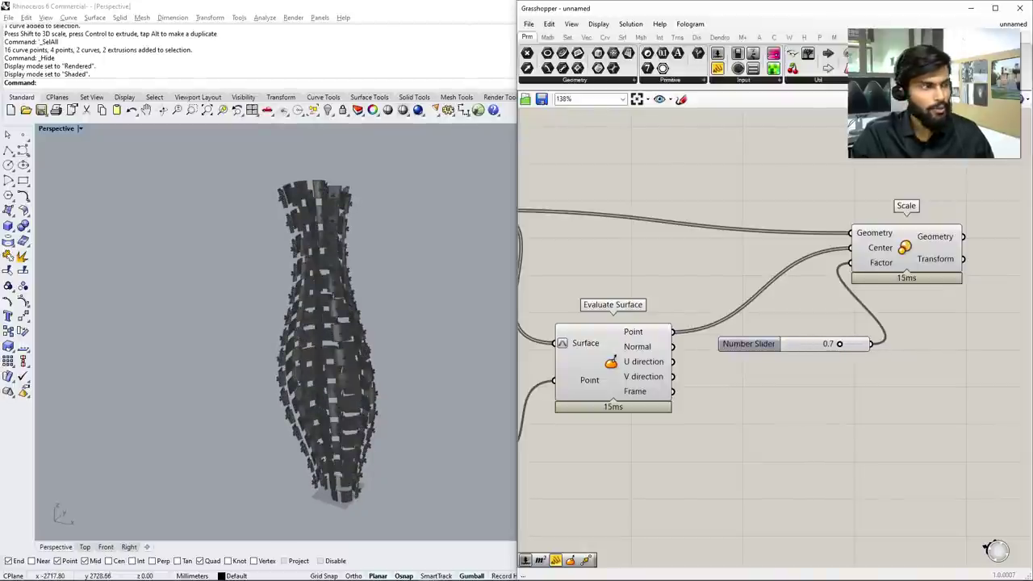
Add an Extrude component to the right of Scale and connect the scaled geometry to its Base input
right_drag(807, 404, 698, 383)
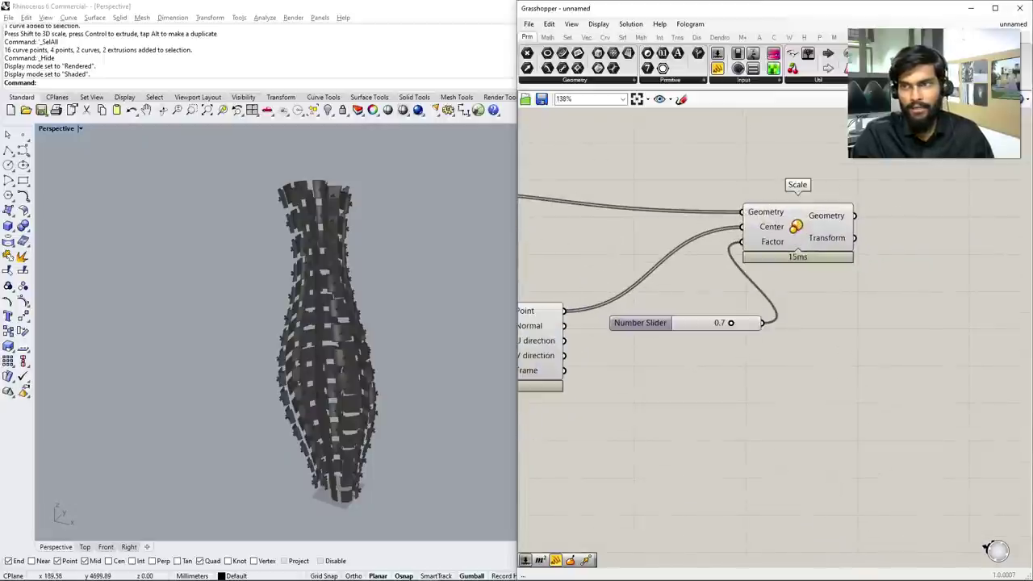
double_click(940, 242)
text(0xtrude)
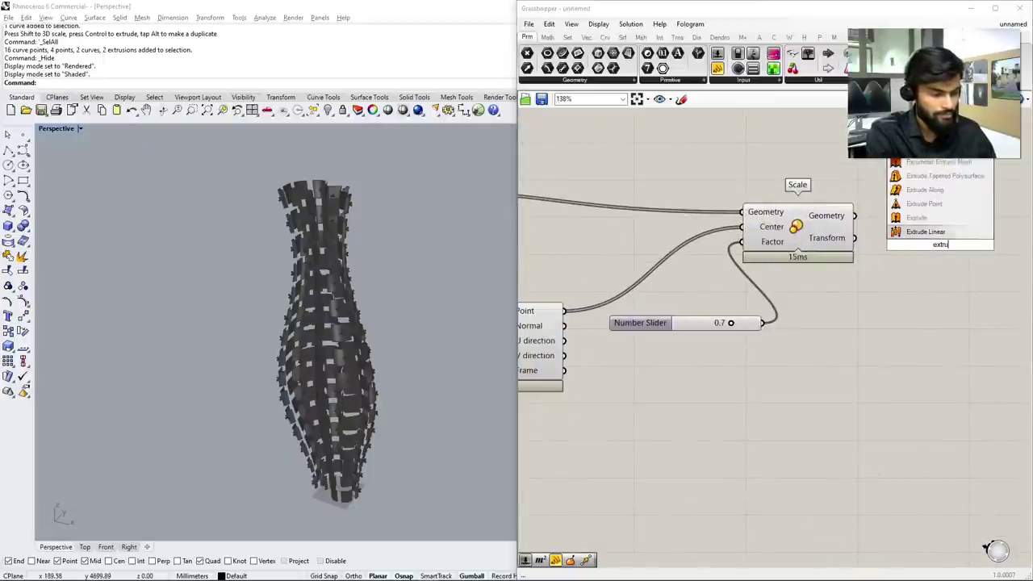
key(Return)
drag(938, 244, 969, 256)
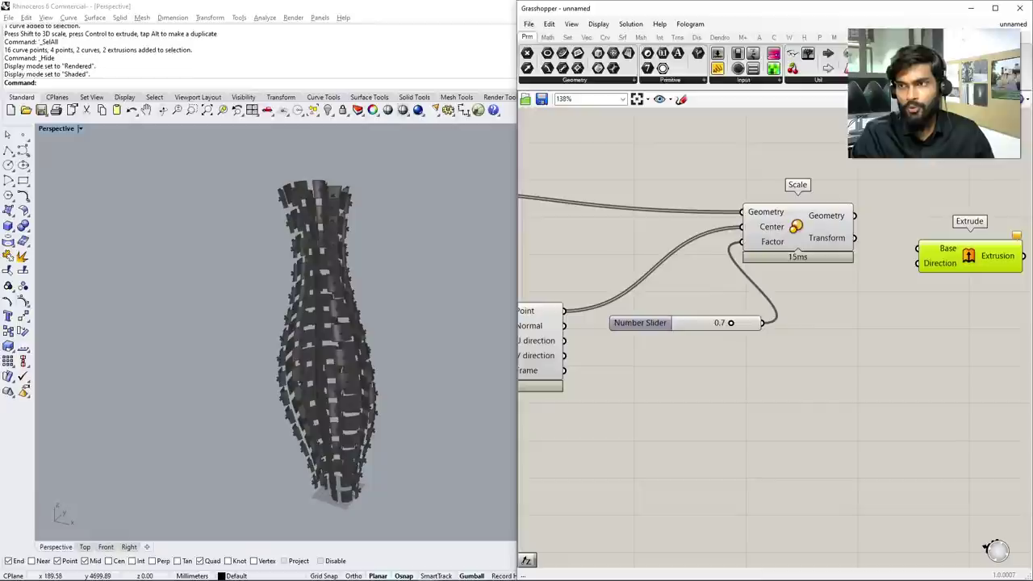
drag(881, 233, 998, 345)
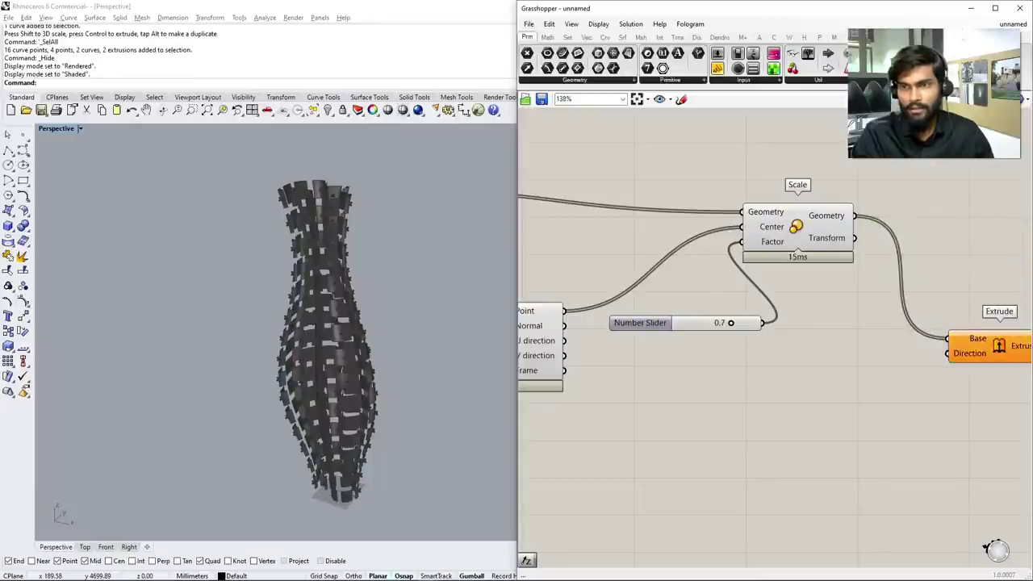
Add an Amplitude component below Scale and connect the Normal output of Evaluate Surface to its Vector input
double_click(777, 446)
text(amplitude)
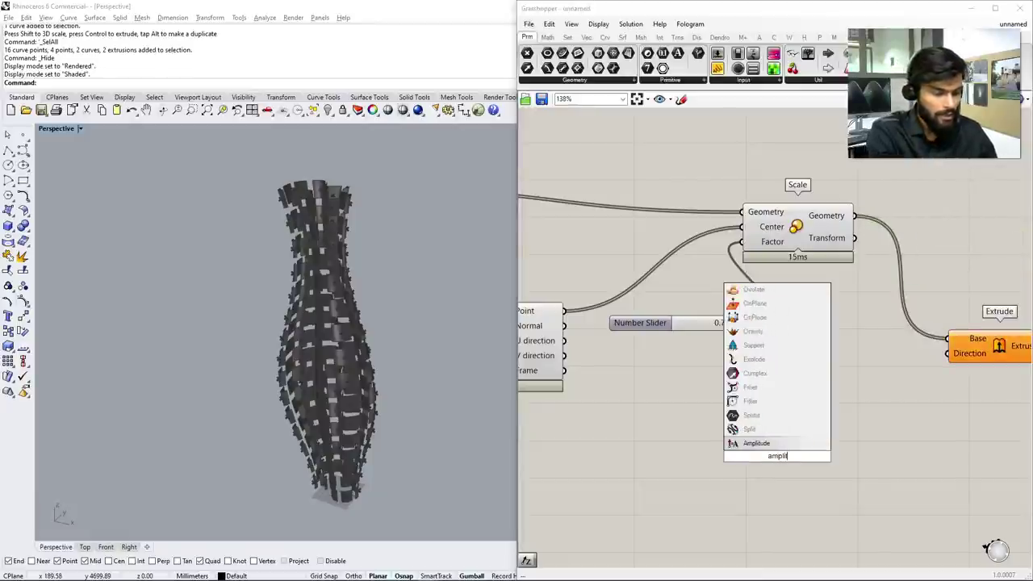
key(Return)
scroll(781, 456, down, 2)
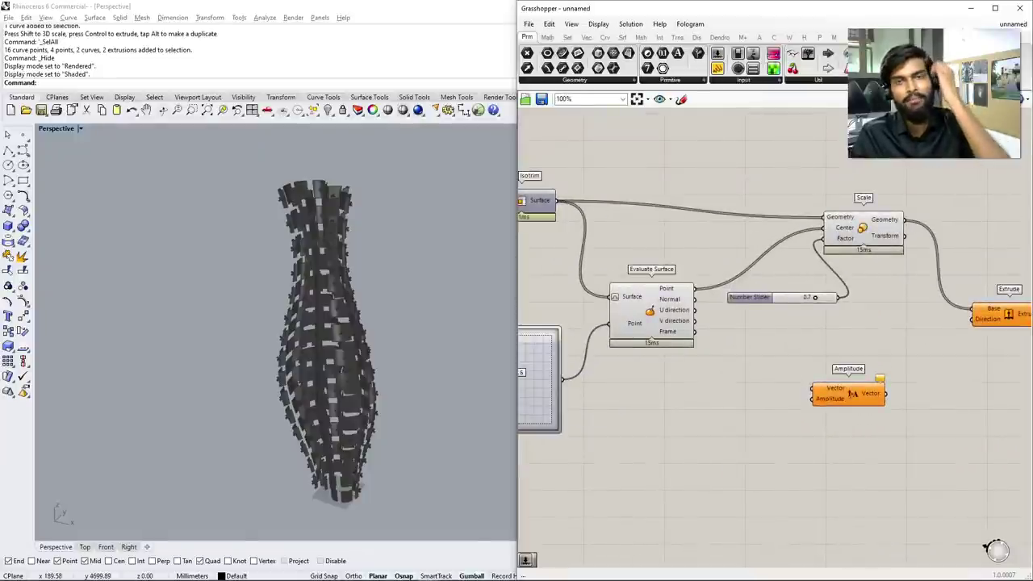
drag(693, 298, 926, 377)
Create a number slider of 15 for the Amplitude input and connect the Amplitude component's Vector output to the Direction of Extrude
double_click(789, 401)
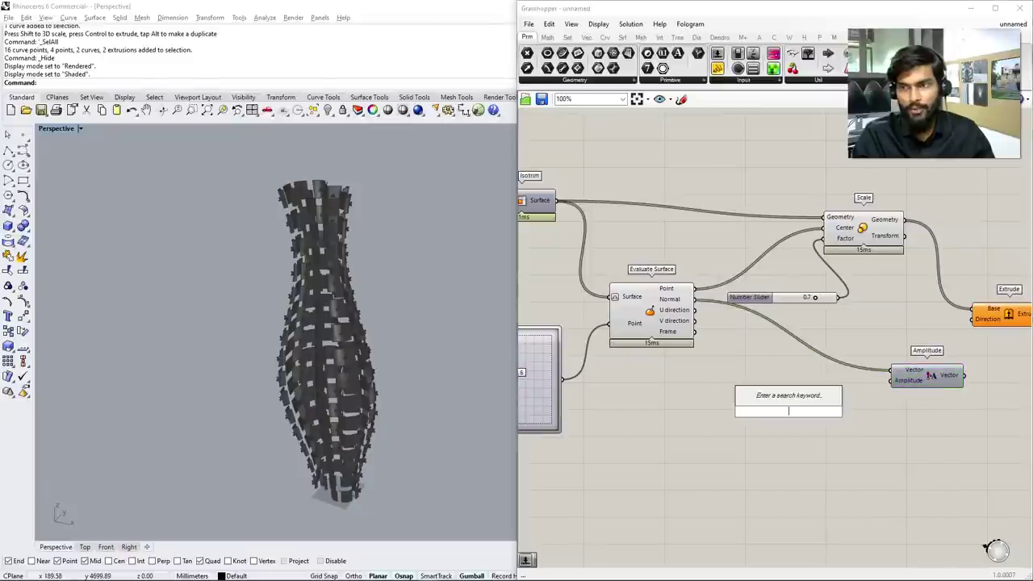
text(1)
key(BackSpace)
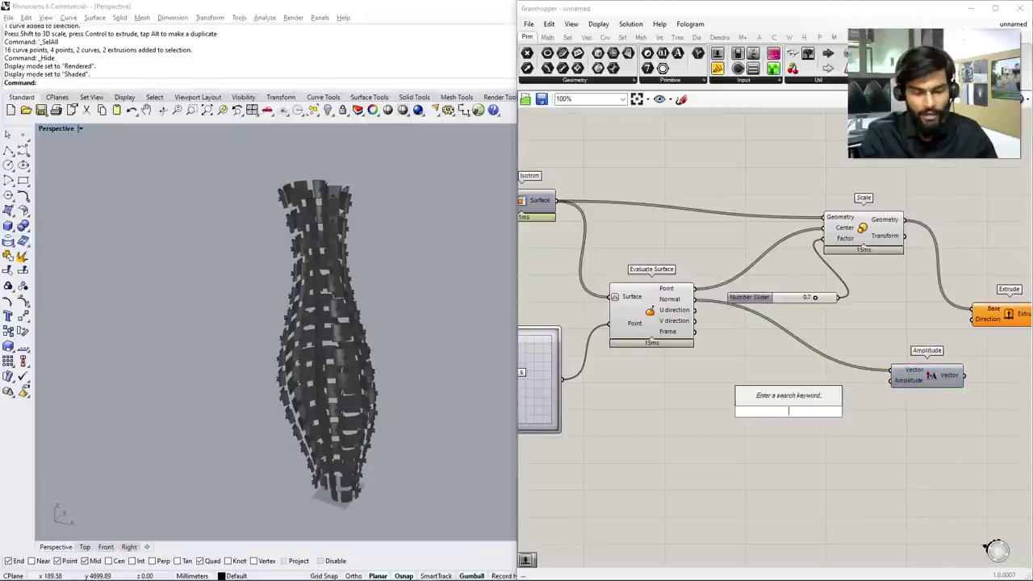
text(15)
key(Return)
drag(844, 410, 891, 380)
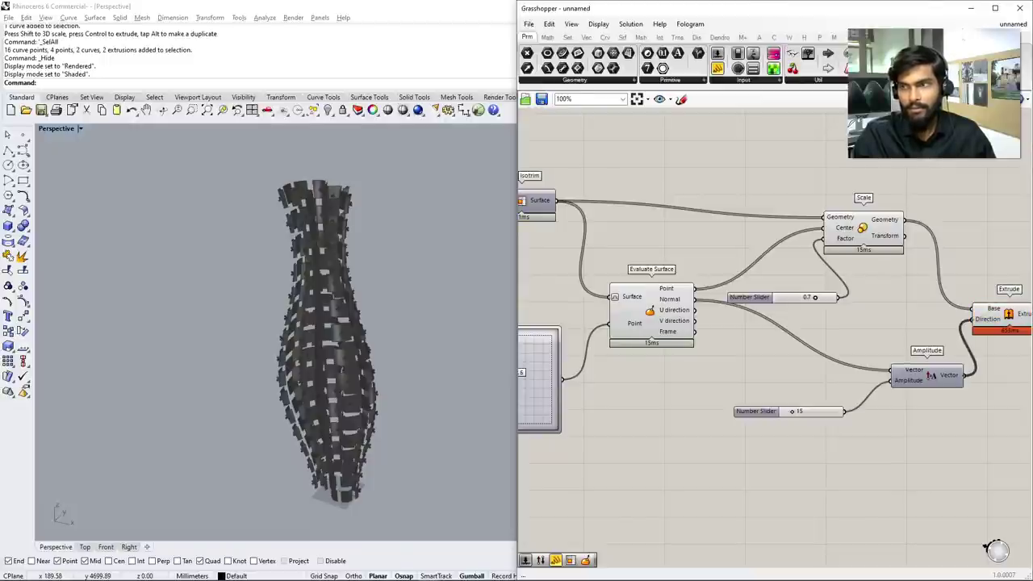
Set the slider driving the extrusion amplitude to 35
scroll(970, 314, down, 3)
scroll(917, 356, up, 5)
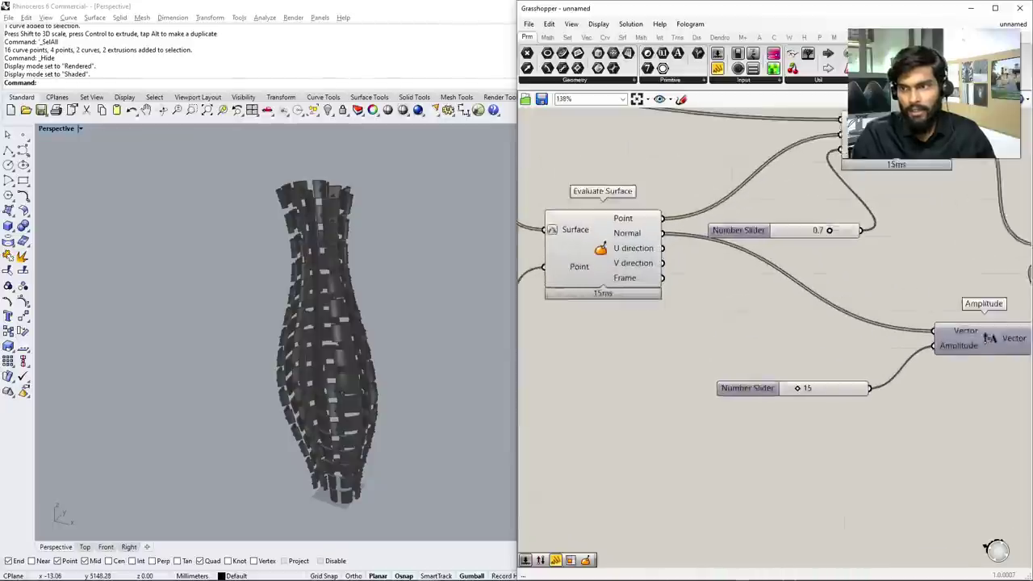
double_click(812, 387)
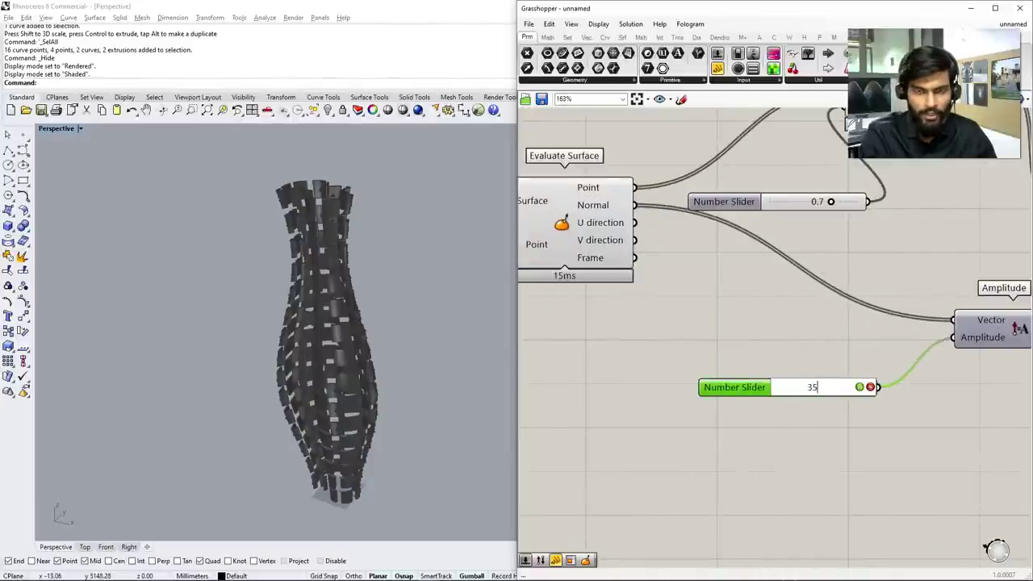
text(35)
key(Return)
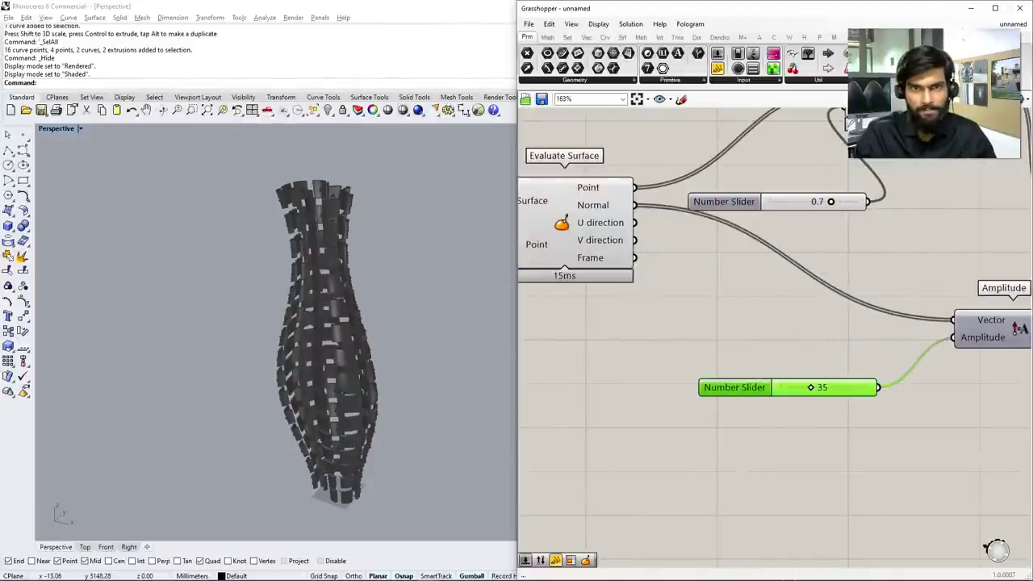
click(914, 465)
scroll(914, 465, down, 4)
scroll(914, 465, up, 2)
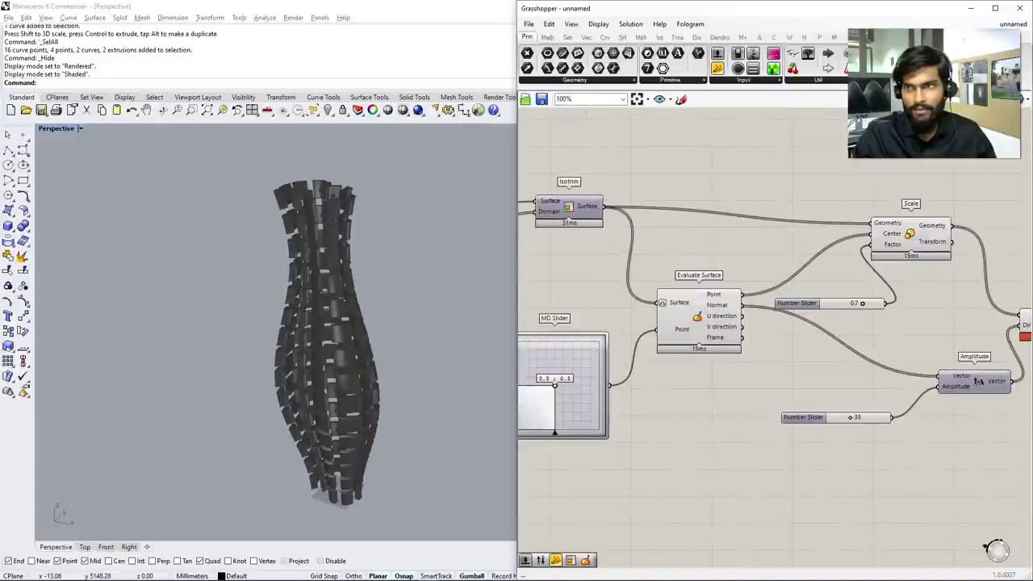
Turn off the preview of Evaluate Surface and turn the preview of Isotrim back on
middle_click(691, 334)
click(698, 319)
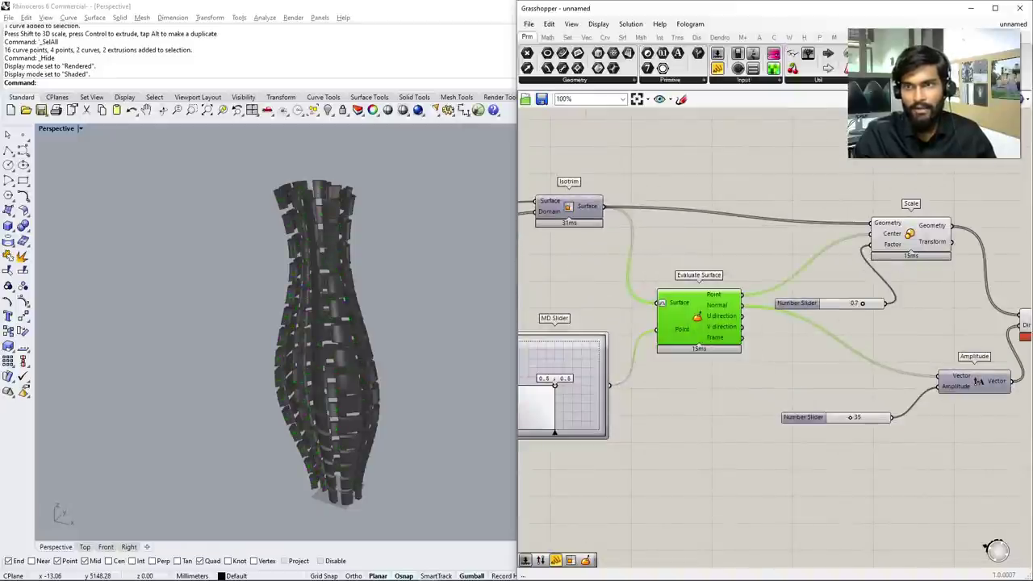
click(569, 207)
middle_click(590, 207)
click(614, 189)
click(614, 266)
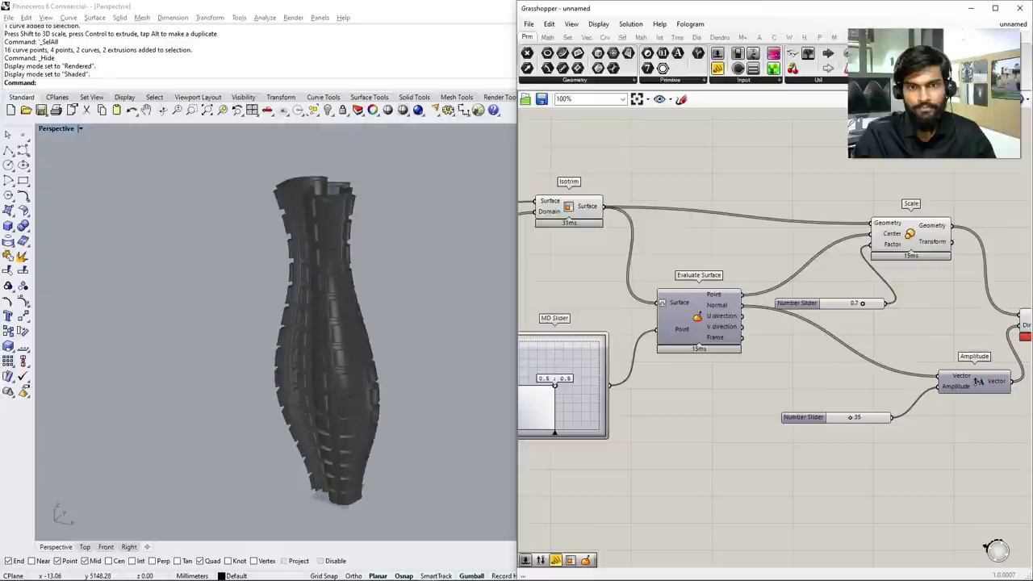
Add a Custom Preview component to the right of Extrude and connect the Extrusion output to its Geometry input
click(242, 323)
right_drag(242, 323, 290, 323)
scroll(774, 339, down, 3)
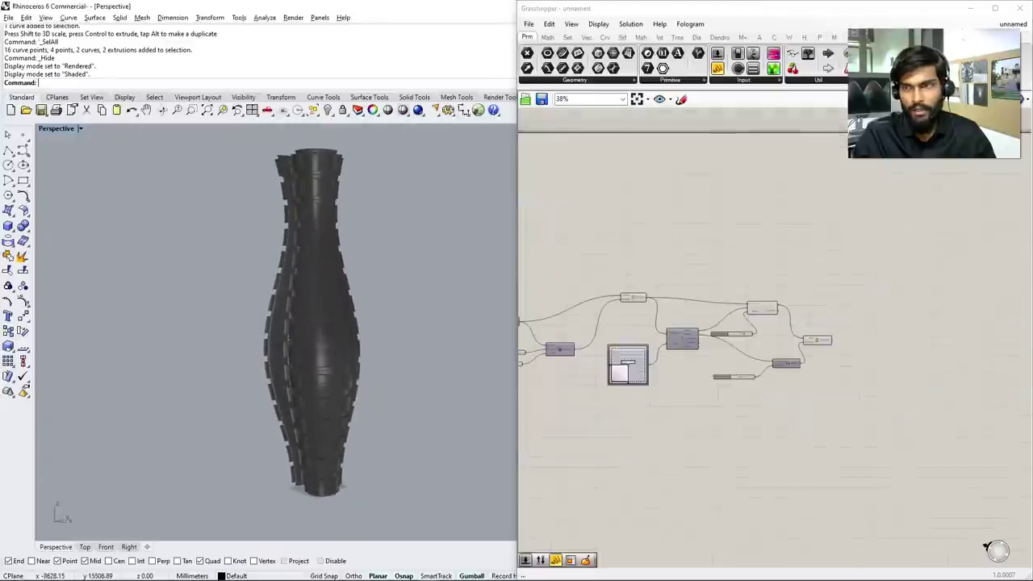
scroll(755, 391, up, 2)
double_click(789, 353)
text(cu)
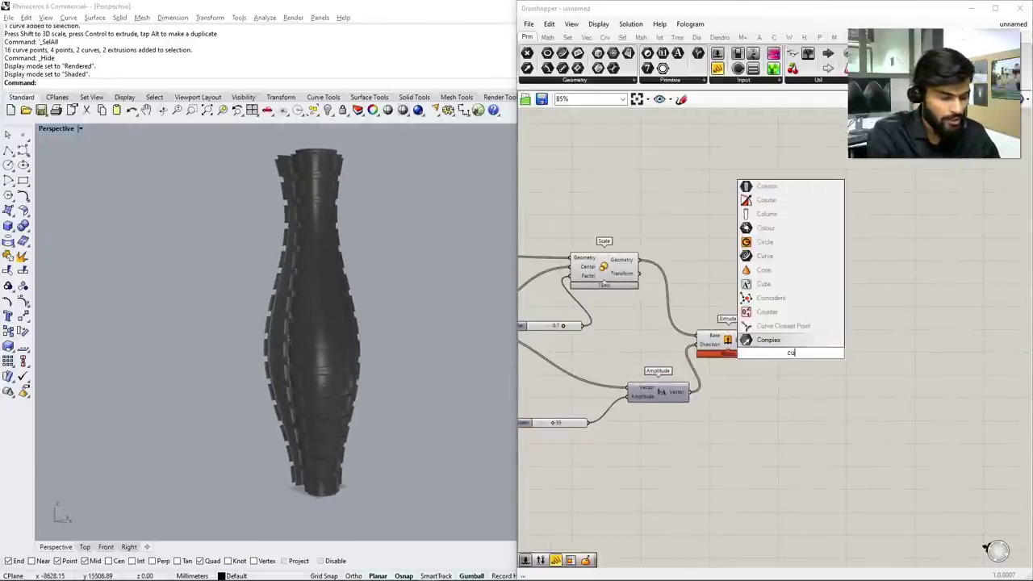
text(stom pr)
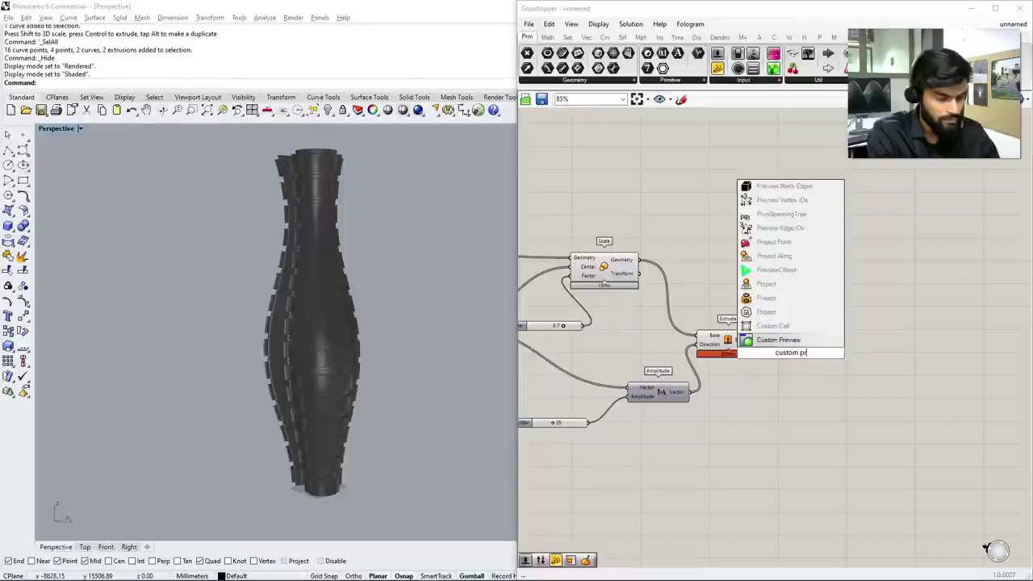
text(eview)
key(Return)
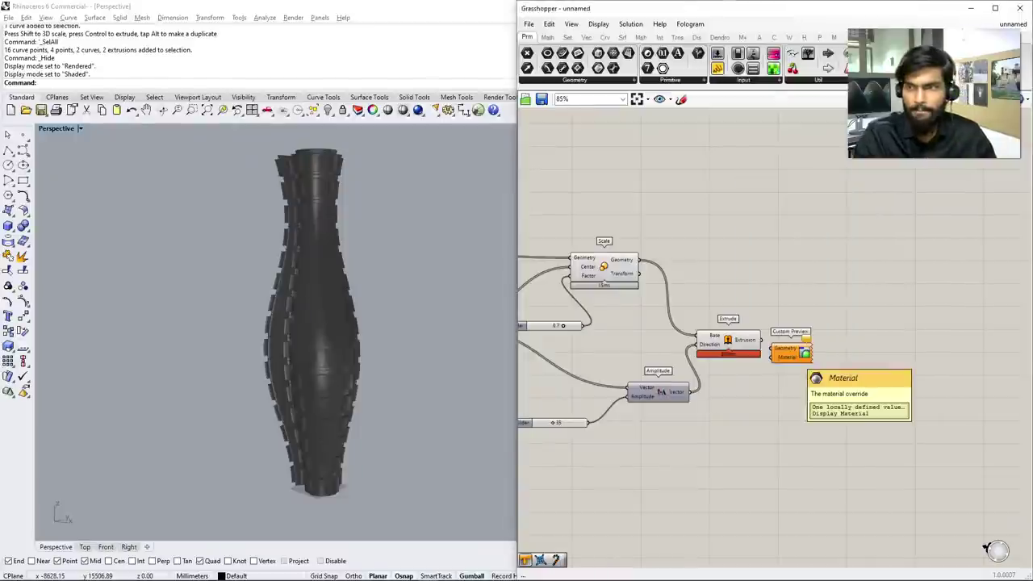
drag(821, 346, 854, 385)
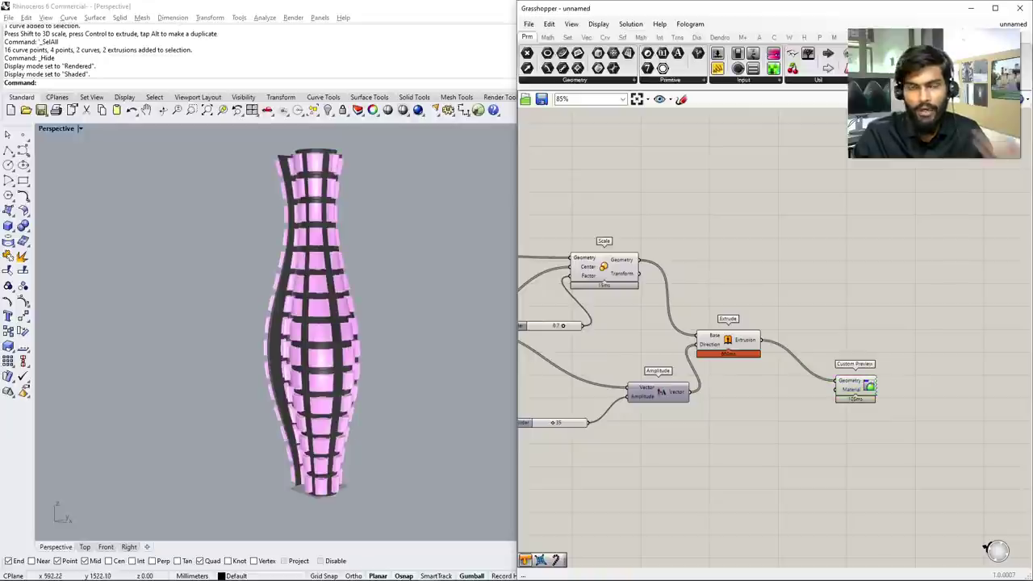
Examine the extruded panels on the tower from several sides, along with the Scale and Extrude part of the definition
right_drag(274, 323, 403, 322)
scroll(363, 323, up, 4)
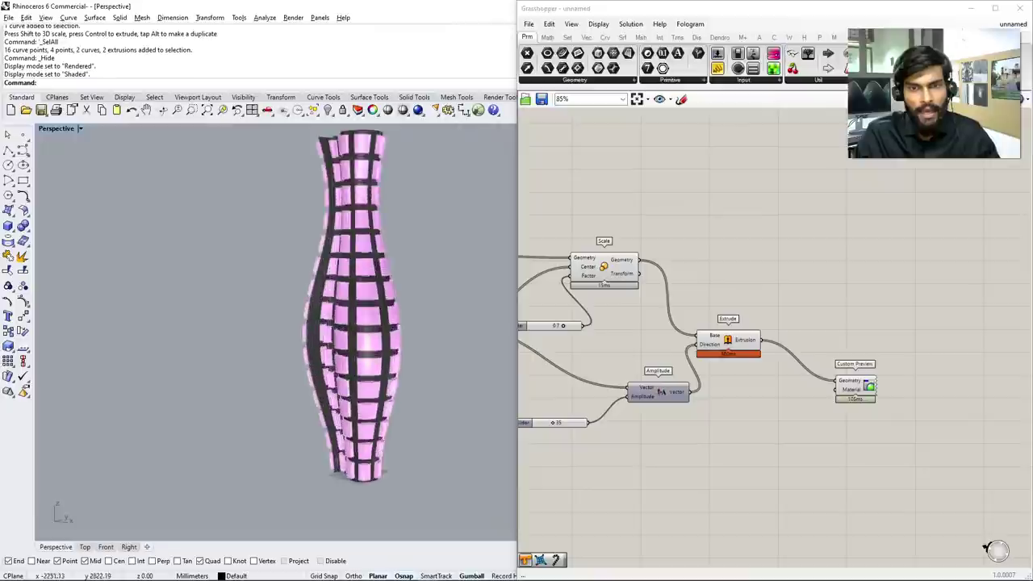
scroll(363, 322, down, 1)
scroll(724, 349, up, 3)
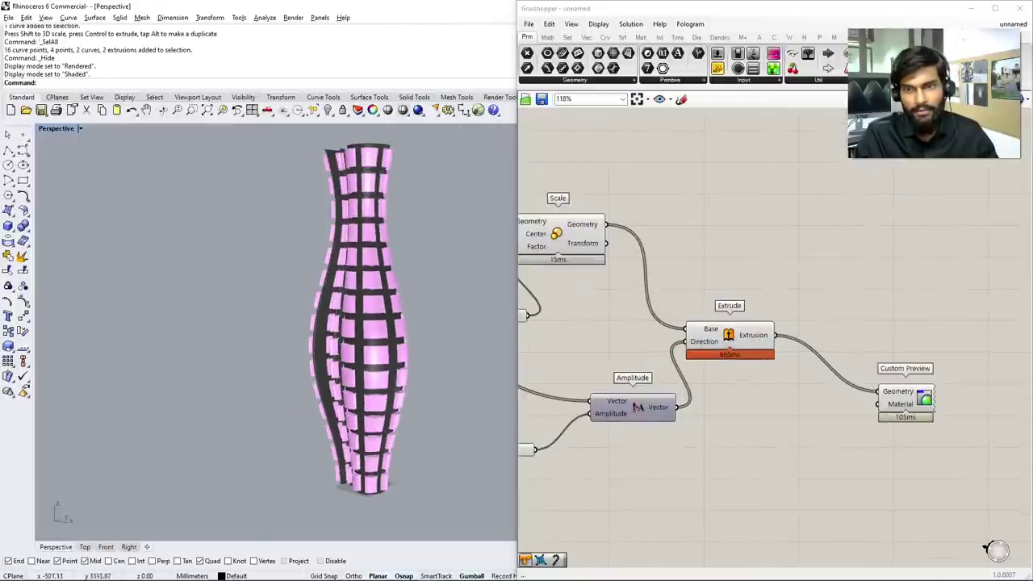
scroll(363, 323, down, 2)
scroll(363, 323, up, 4)
scroll(363, 322, down, 4)
mouse_move(363, 323)
right_down()
mouse_move(339, 323)
mouse_move(347, 307)
mouse_move(367, 339)
right_up()
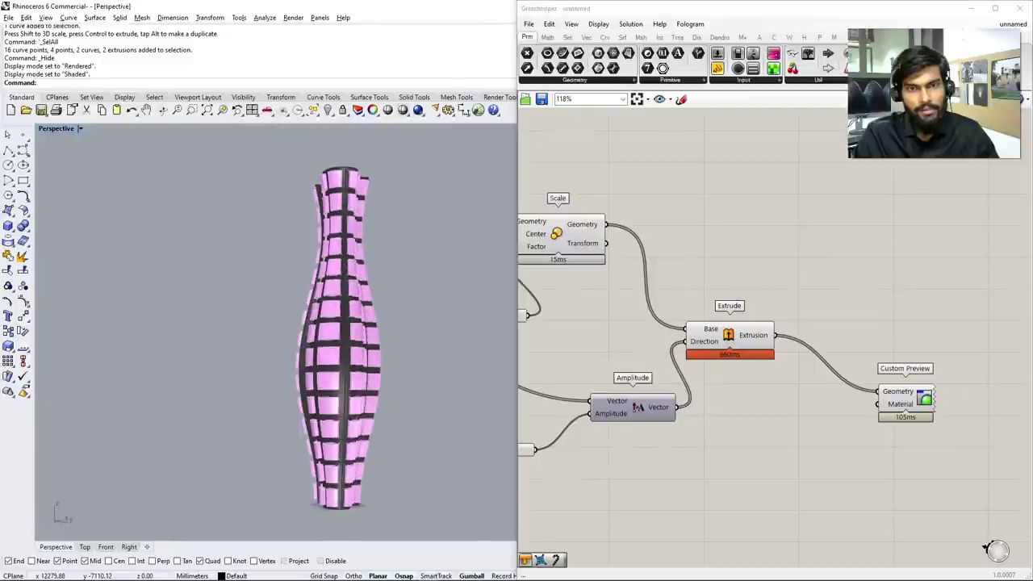
scroll(774, 322, down, 3)
scroll(774, 322, up, 4)
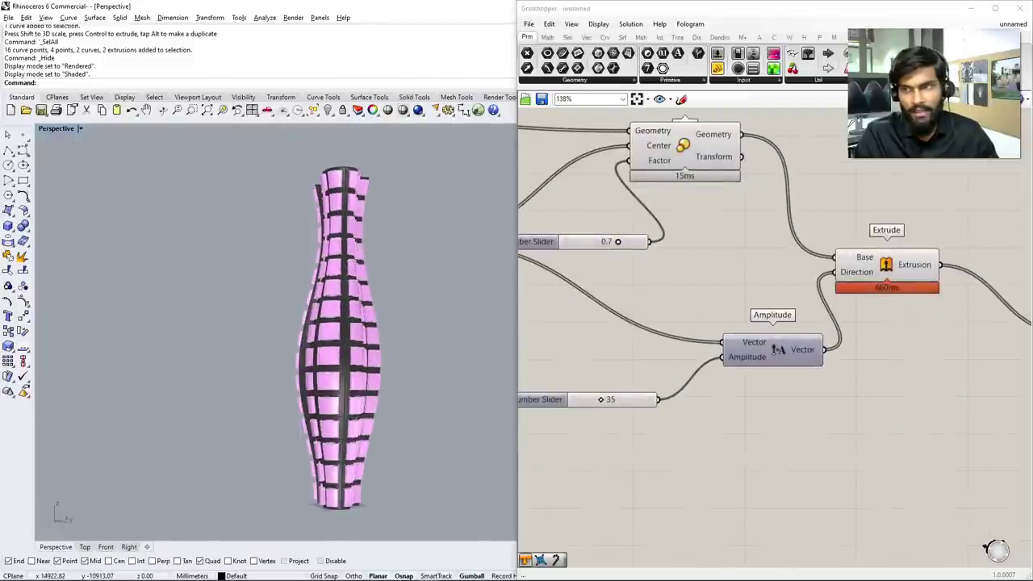
scroll(893, 289, up, 3)
Disable the Extrude component that feeds Custom Preview
click(885, 270)
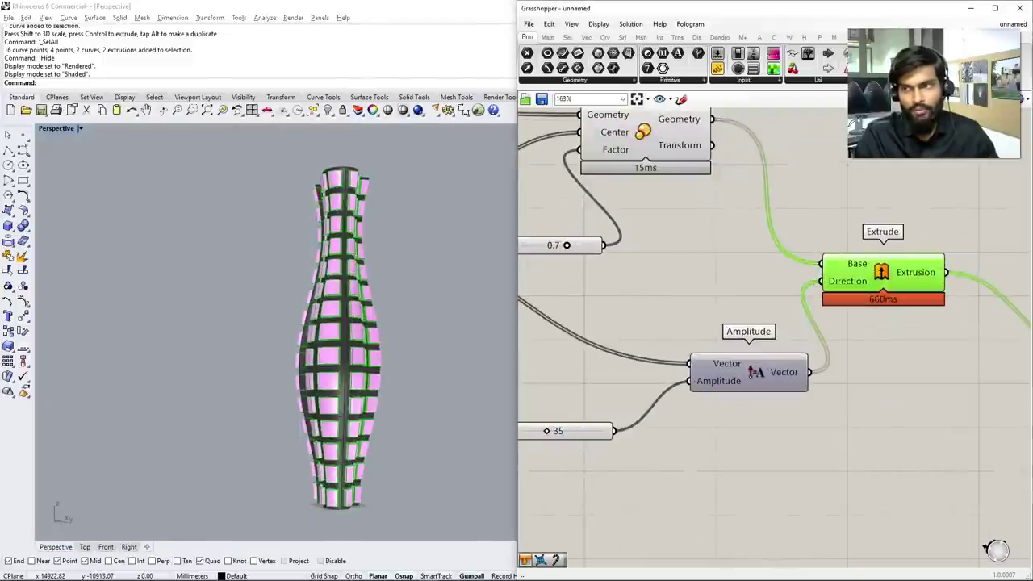
middle_click(876, 272)
click(855, 257)
scroll(927, 287, down, 5)
scroll(645, 314, up, 6)
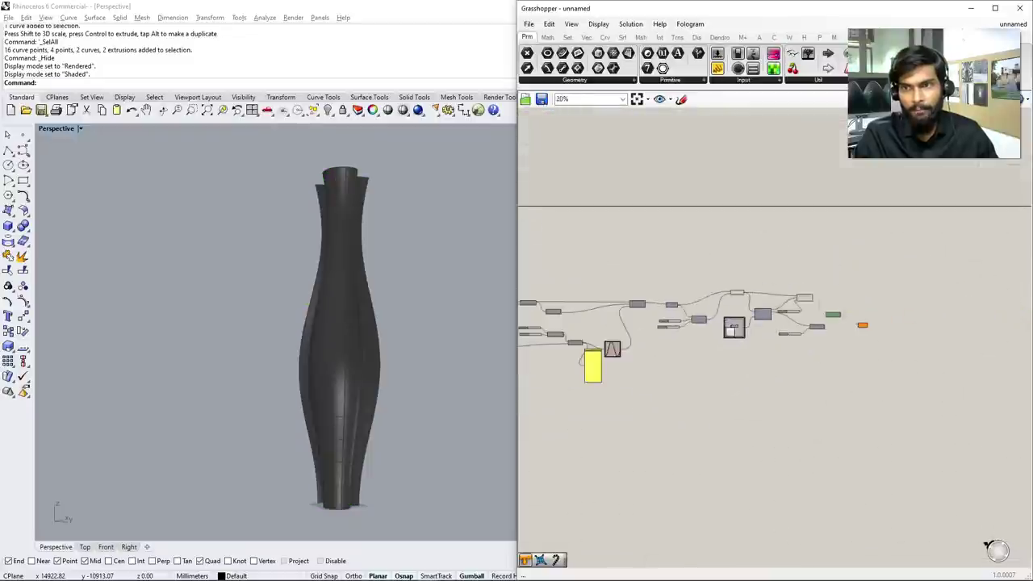
Set the slider for the Step of the Series component to 157
mouse_move(628, 260)
mouse_down()
mouse_move(636, 272)
mouse_move(613, 319)
mouse_move(633, 261)
mouse_up()
scroll(634, 261, down, 5)
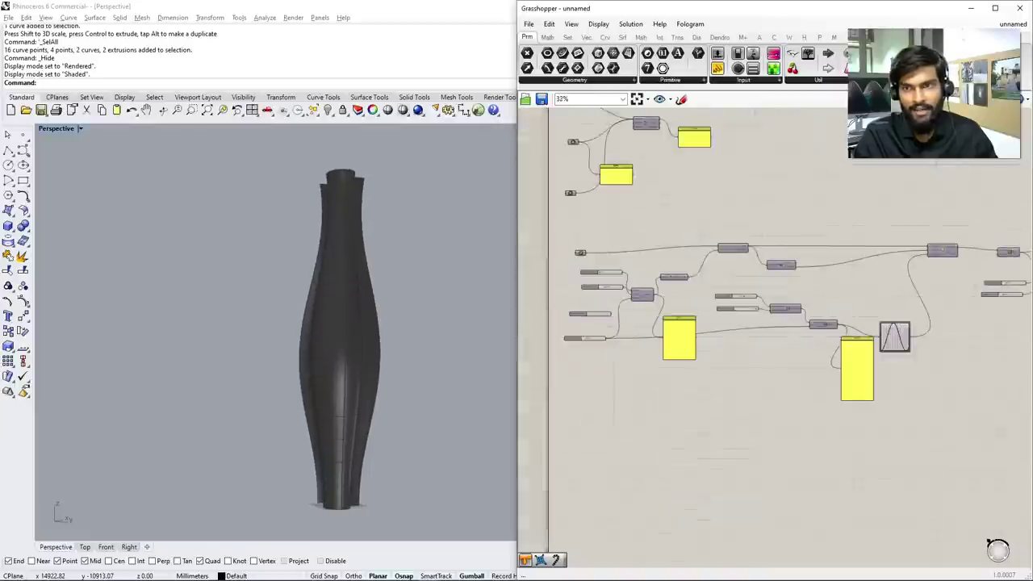
right_drag(645, 363, 831, 335)
scroll(887, 323, up, 5)
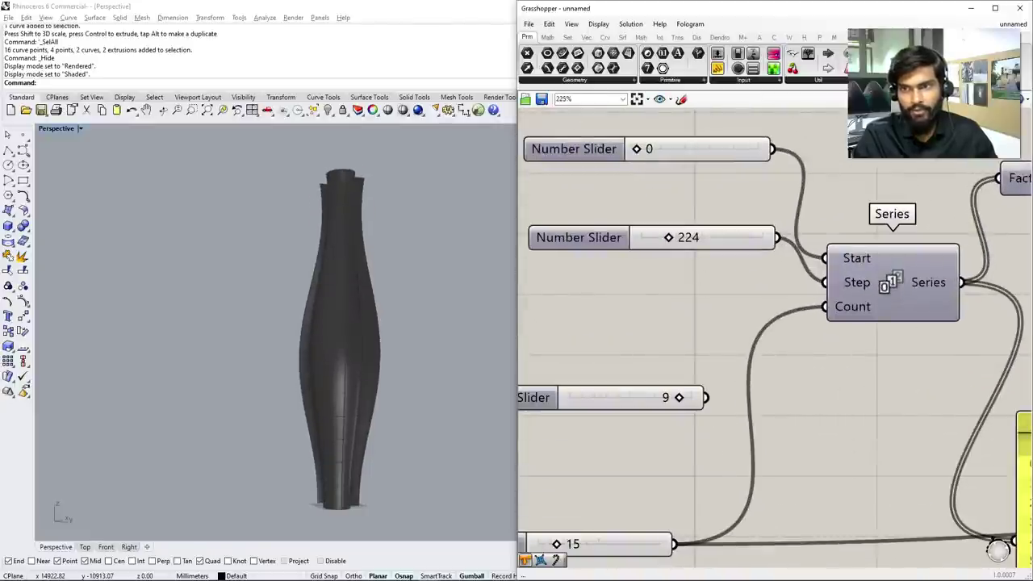
drag(668, 237, 660, 237)
scroll(726, 322, down, 3)
scroll(807, 323, up, 2)
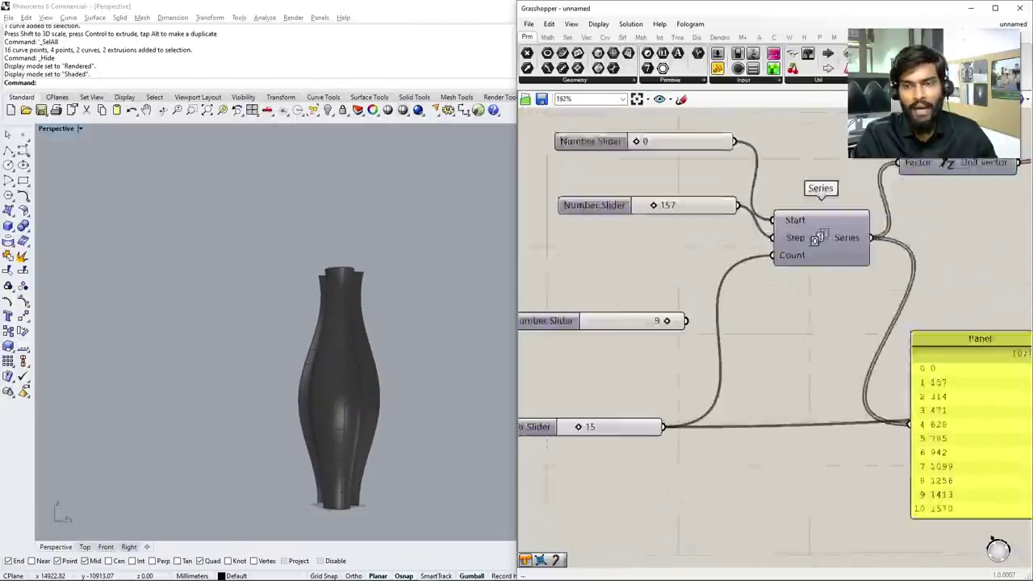
Set the slider for the Count of the Series component to 14 and dismiss the presentation notification
scroll(774, 322, up, 1)
drag(570, 426, 564, 427)
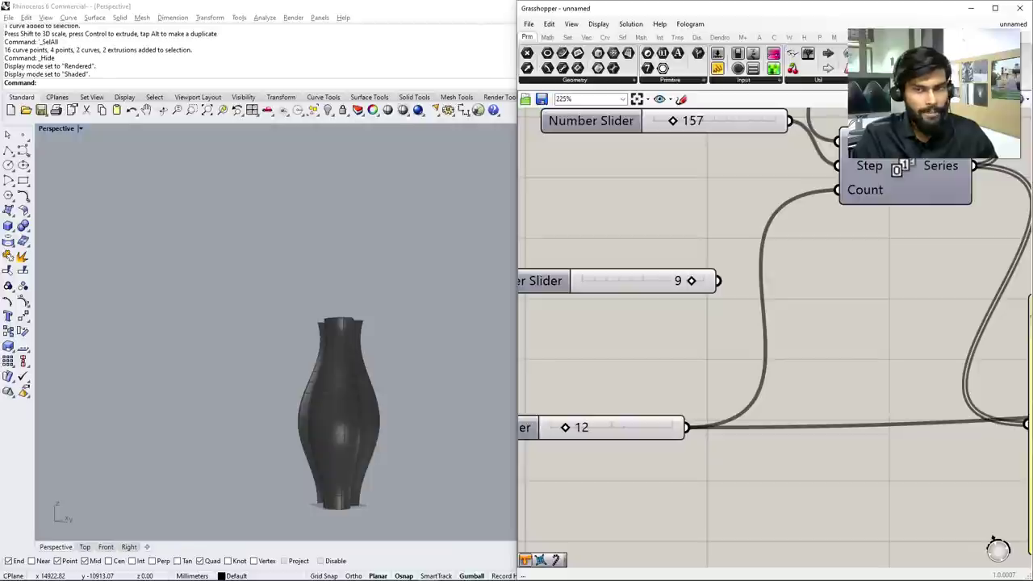
drag(567, 426, 568, 427)
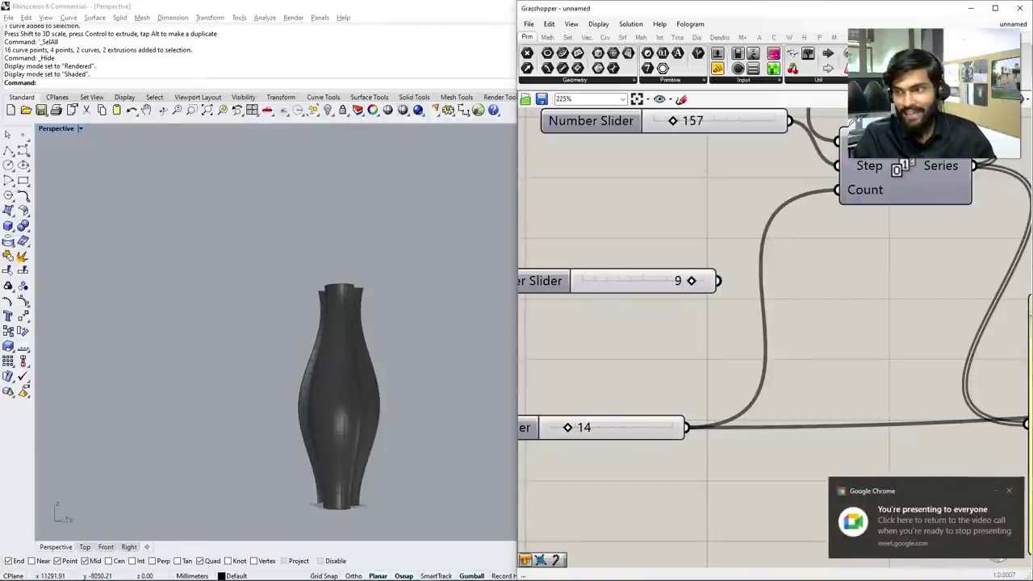
click(1008, 491)
Show the tower in the Top view with the Wireframe display mode
scroll(997, 516, down, 8)
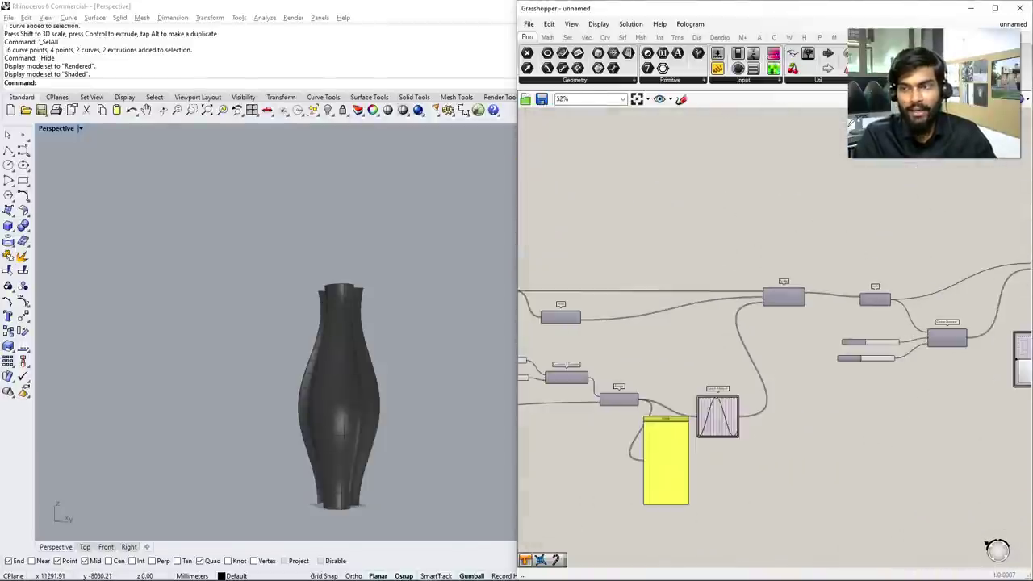
scroll(916, 349, up, 3)
scroll(336, 419, up, 3)
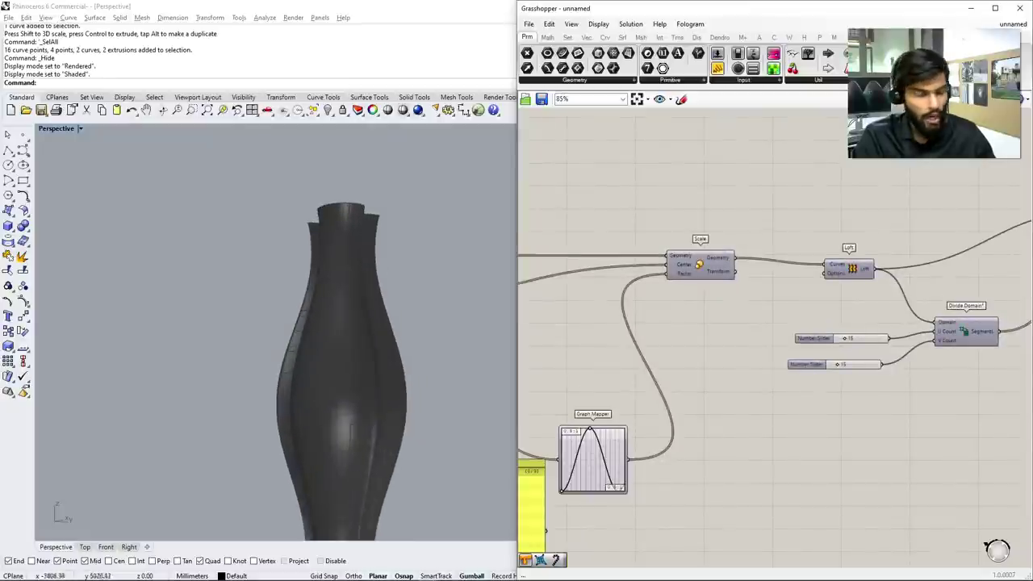
right_drag(350, 427, 320, 190)
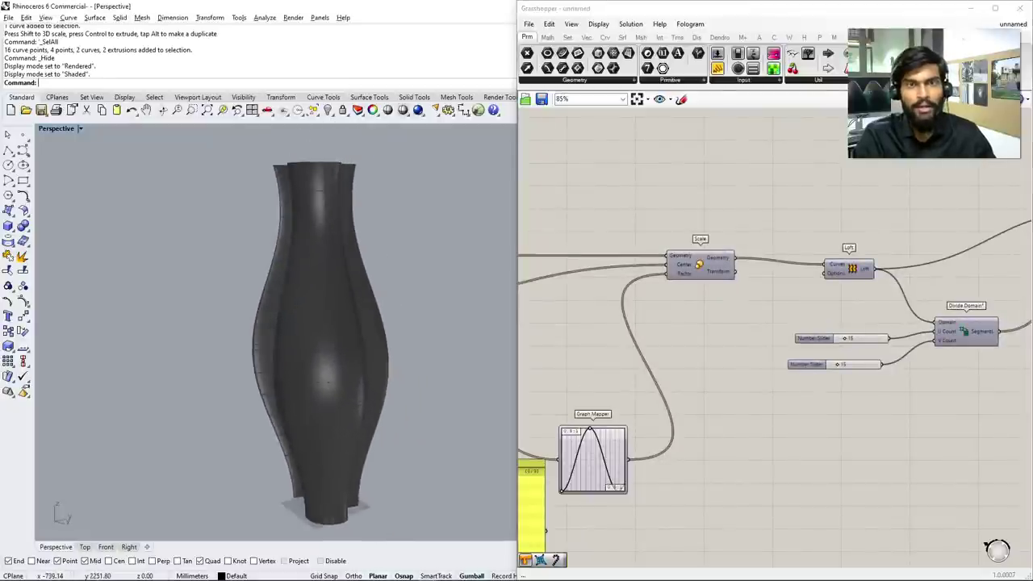
scroll(774, 347, down, 3)
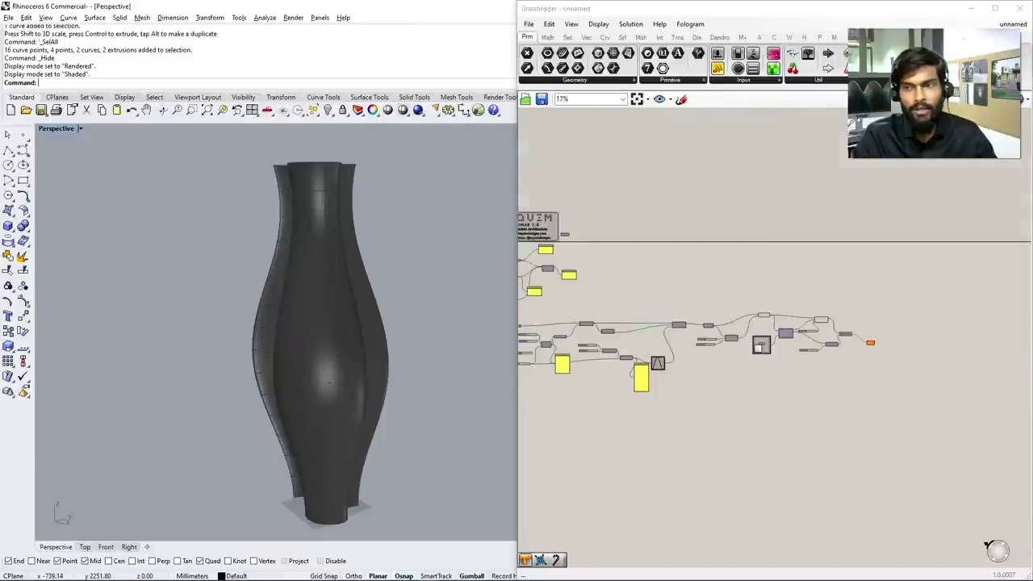
scroll(775, 347, up, 3)
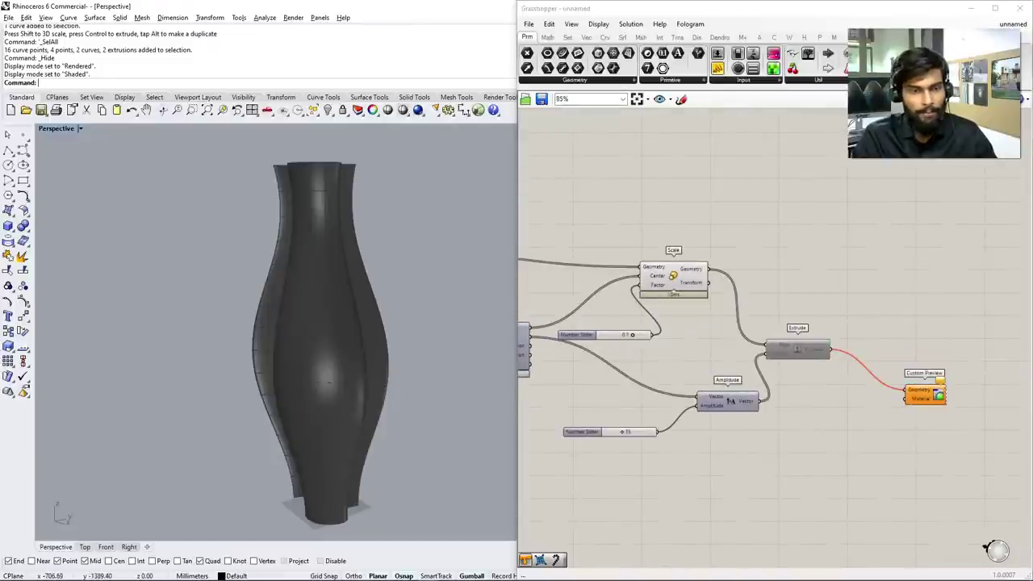
key(ctrl+F1)
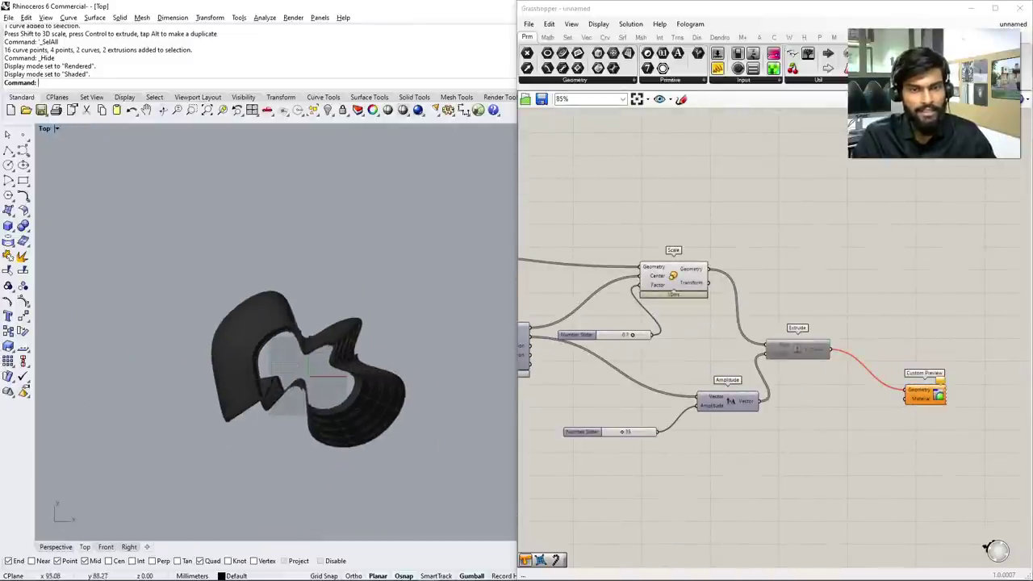
click(45, 128)
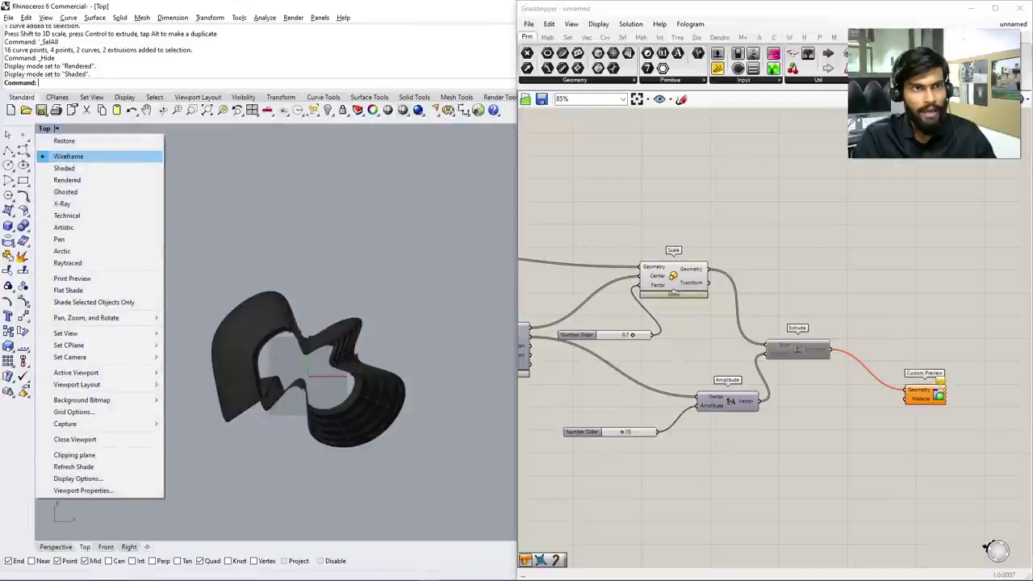
click(73, 155)
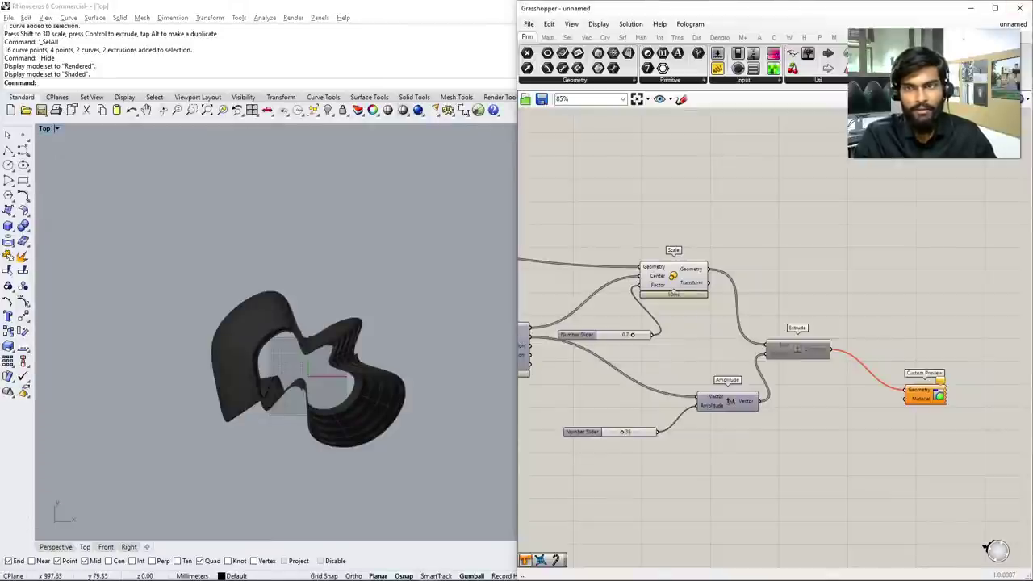
Turn off the preview of the Scale component that resizes the panels
click(674, 276)
key(space)
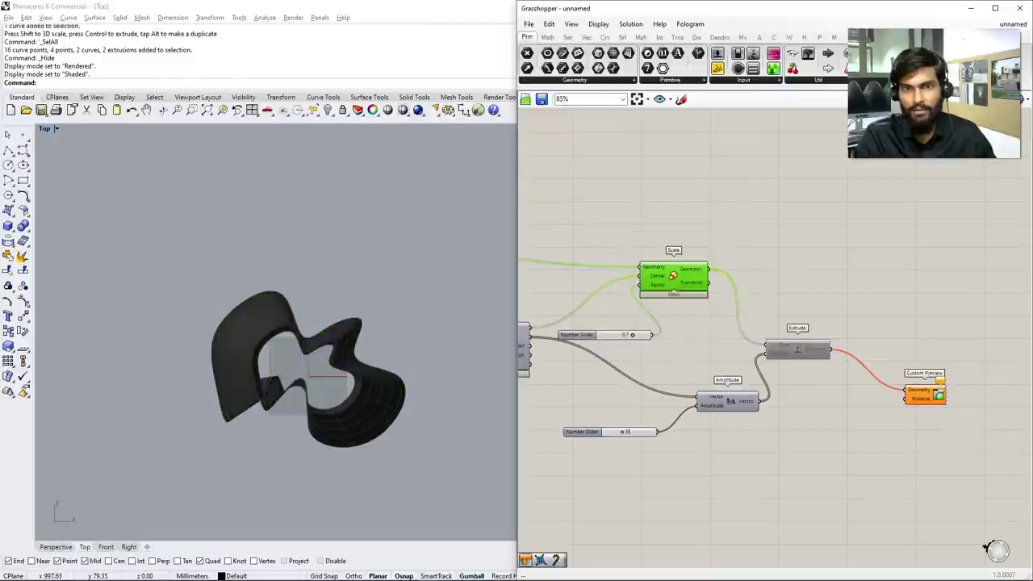
Turn the preview of the Isotrim component off and back on
scroll(726, 242, down, 3)
scroll(766, 210, up, 2)
key(space)
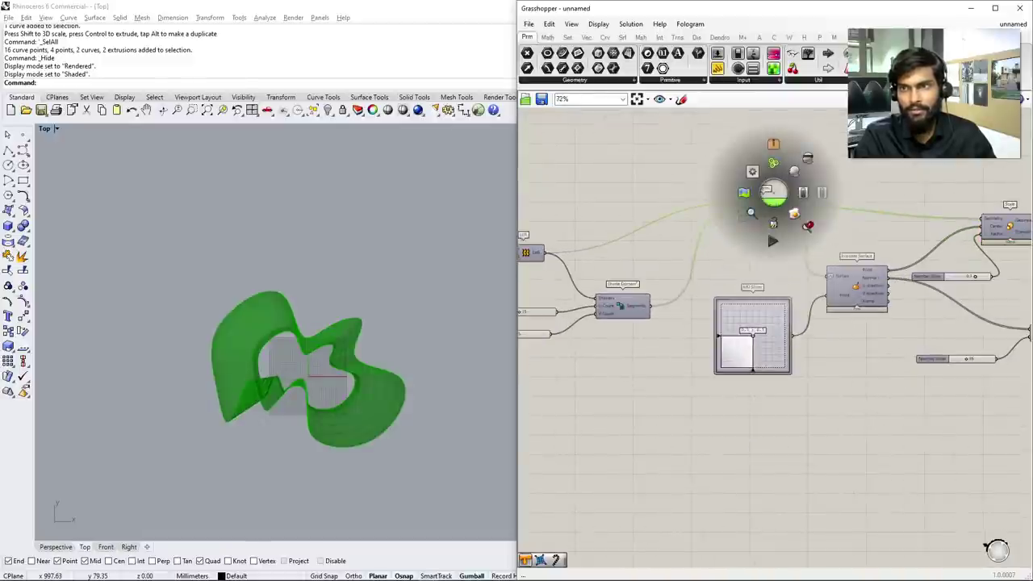
click(743, 192)
scroll(772, 242, down, 3)
scroll(772, 242, up, 2)
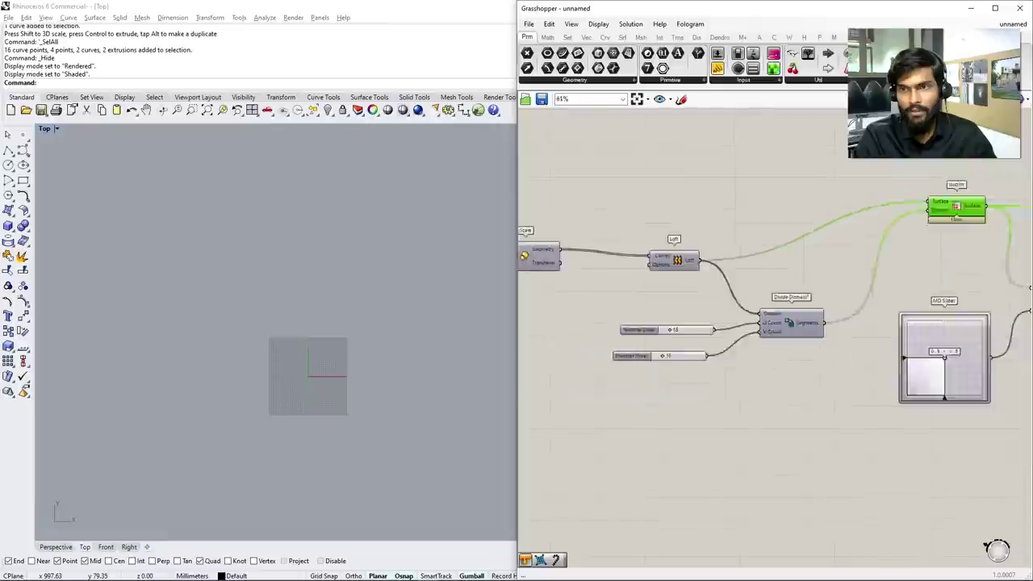
scroll(774, 339, up, 4)
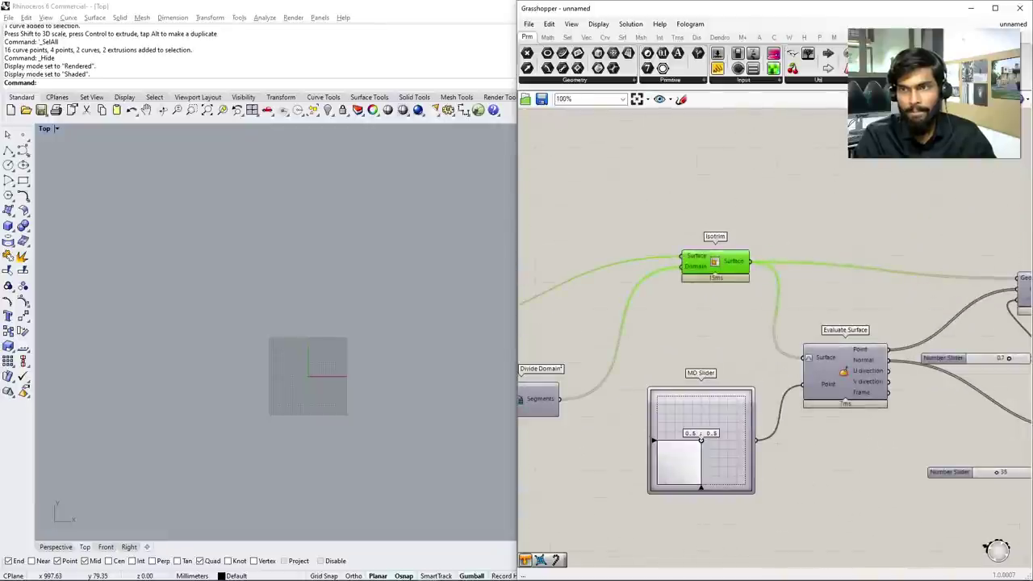
key(space)
click(721, 211)
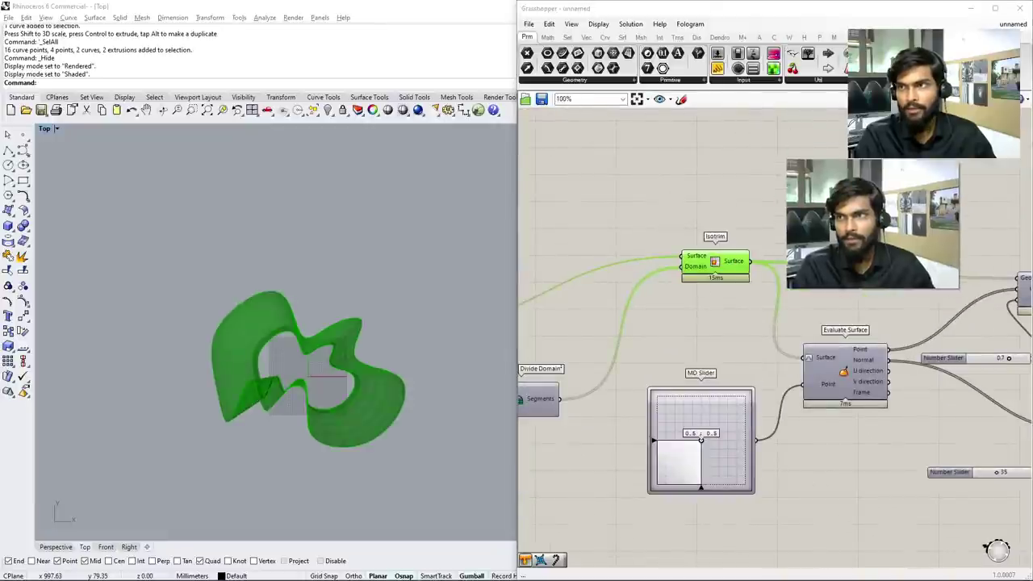
Show the tower in the Perspective view with the Shaded display mode
scroll(285, 362, up, 1)
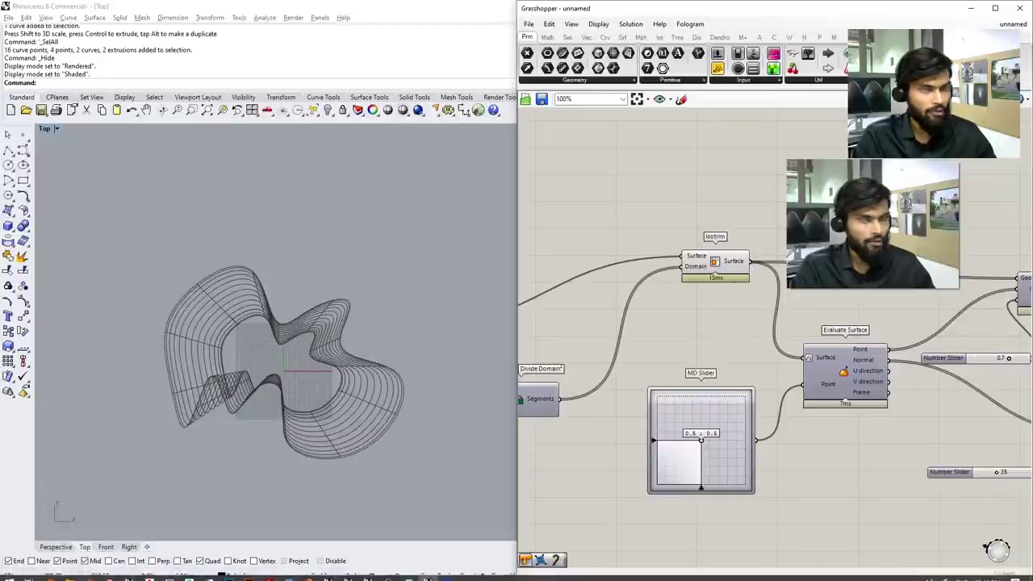
drag(928, 165, 986, 92)
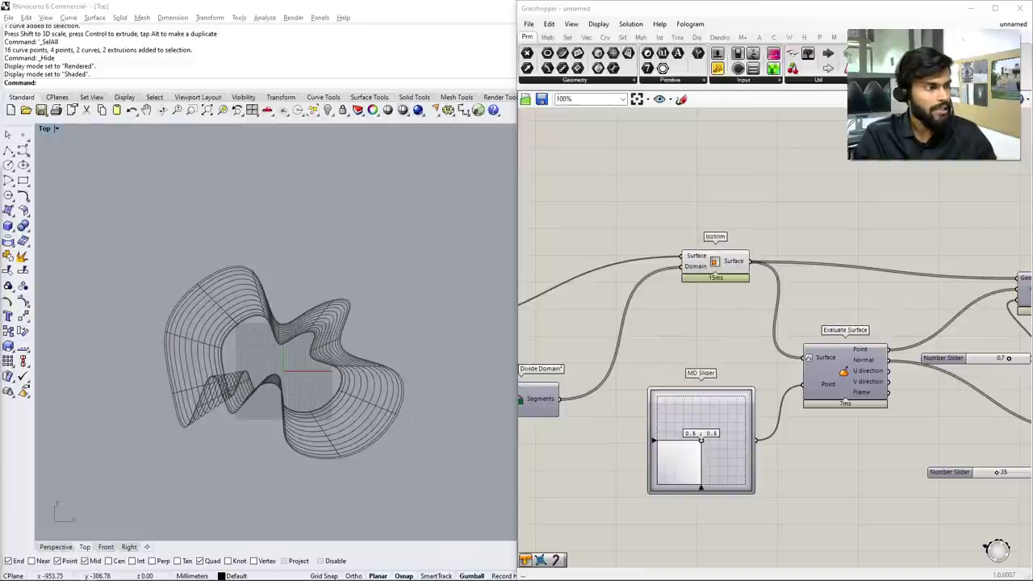
scroll(484, 436, down, 5)
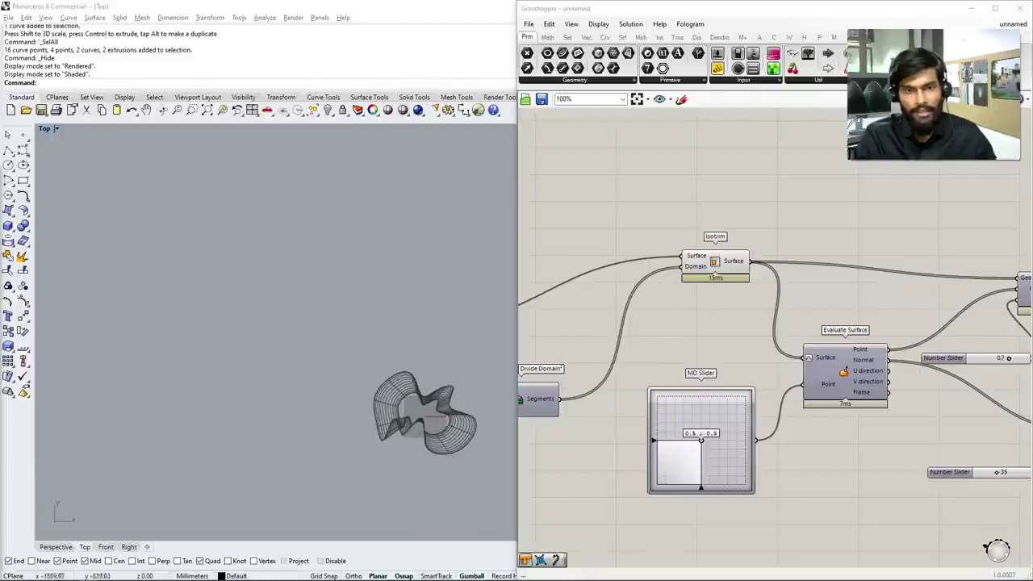
key(ctrl+Tab)
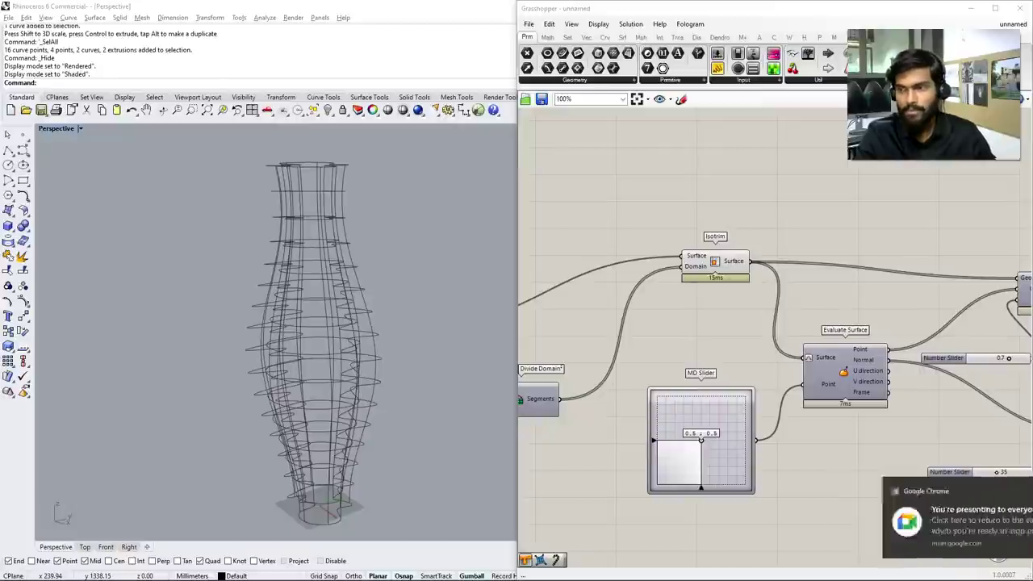
scroll(775, 339, down, 3)
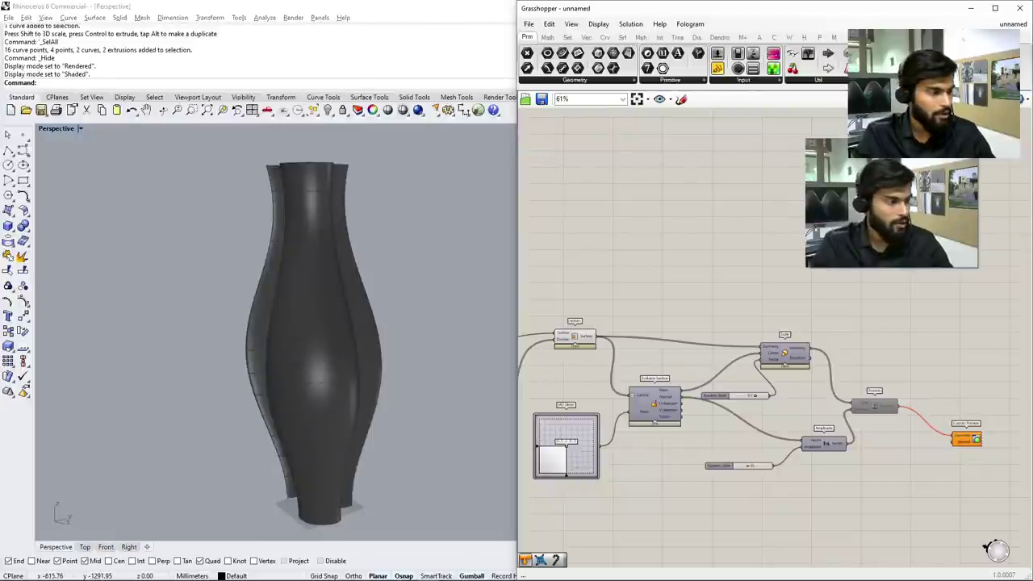
click(924, 89)
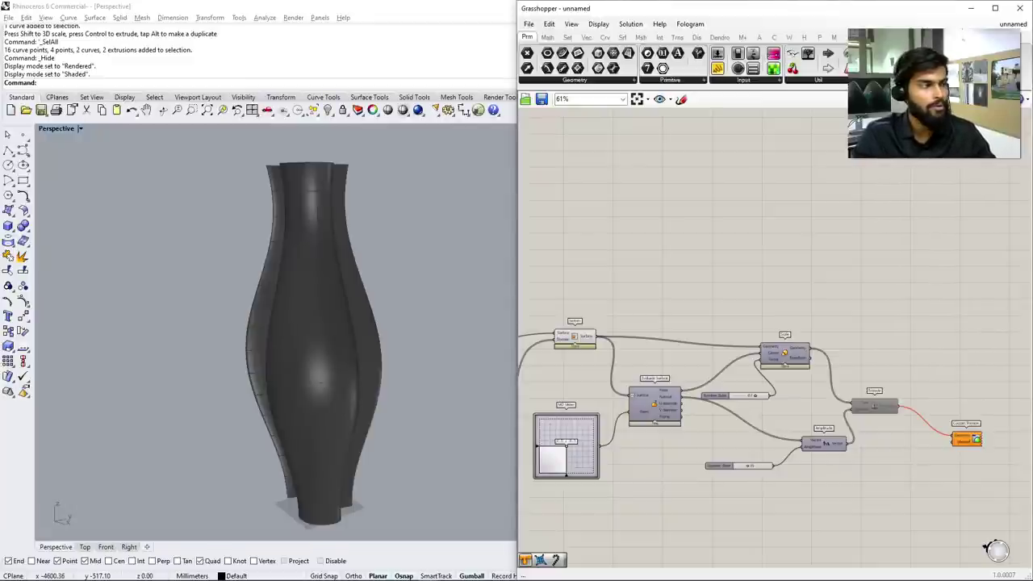
scroll(630, 253, up, 3)
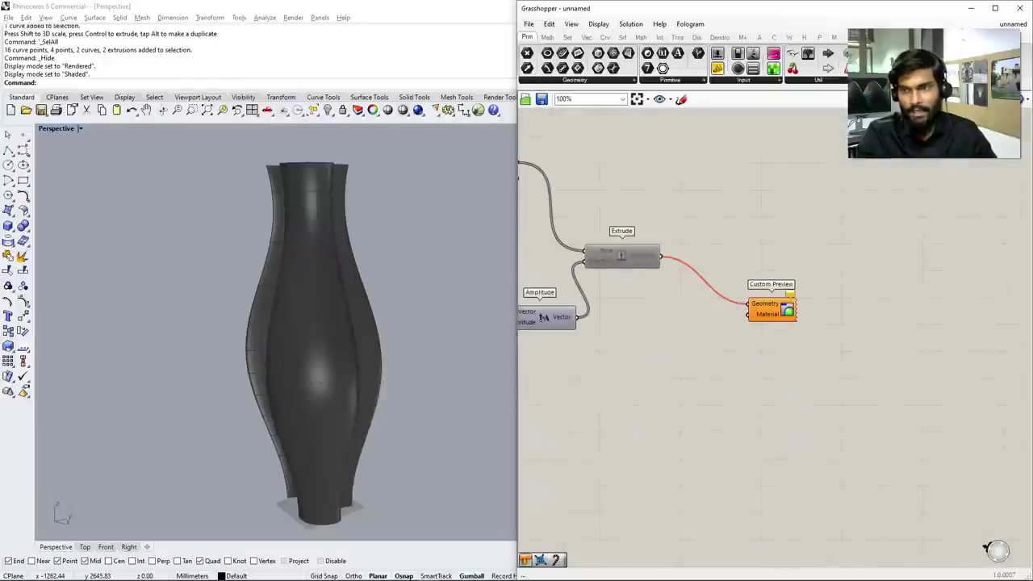
middle_click(630, 252)
scroll(646, 268, down, 2)
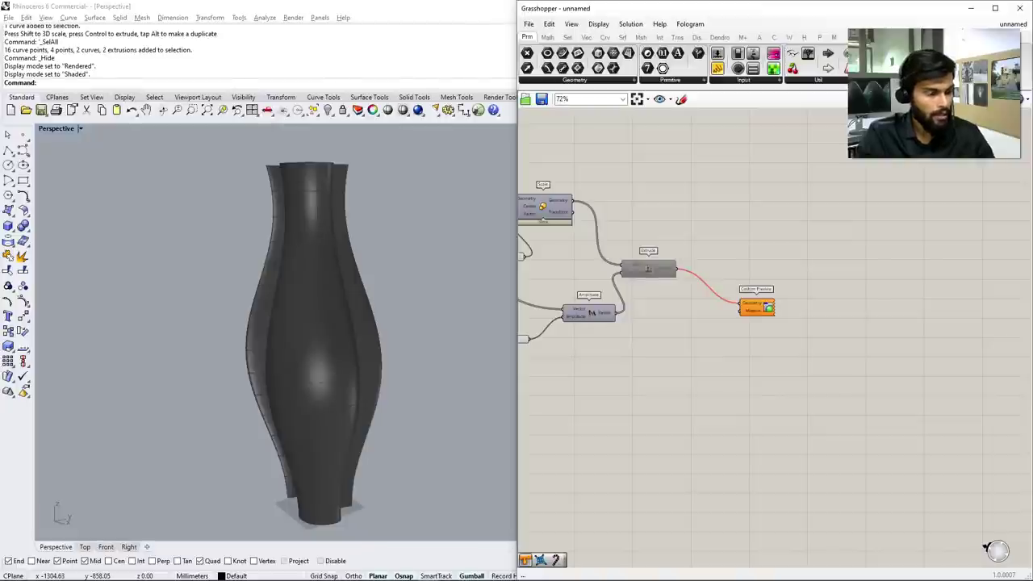
Switch to the Rhino file Webinar Excercise 2 and bring up its Grasshopper definition
key(alt+Tab)
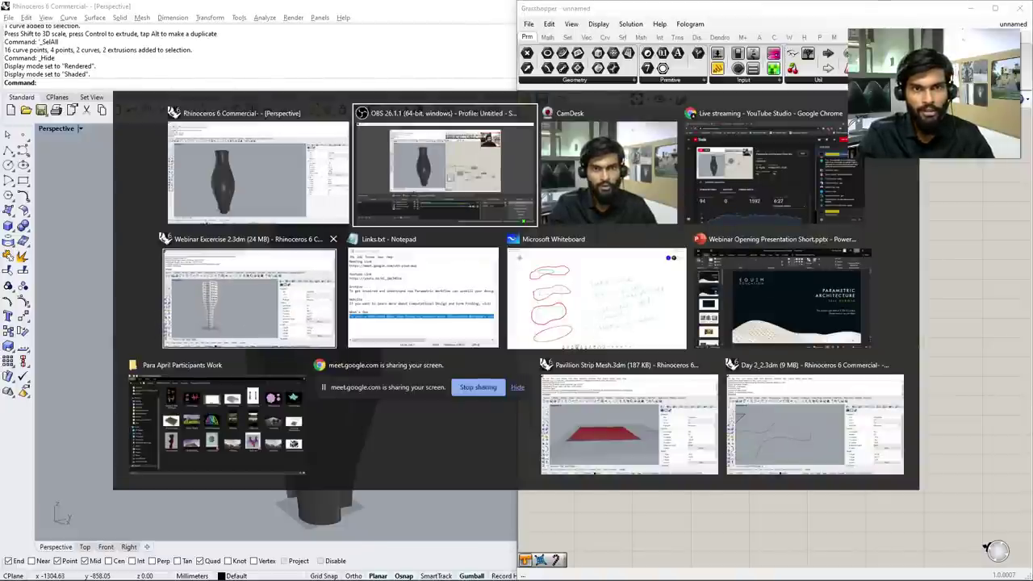
key(alt+Tab)
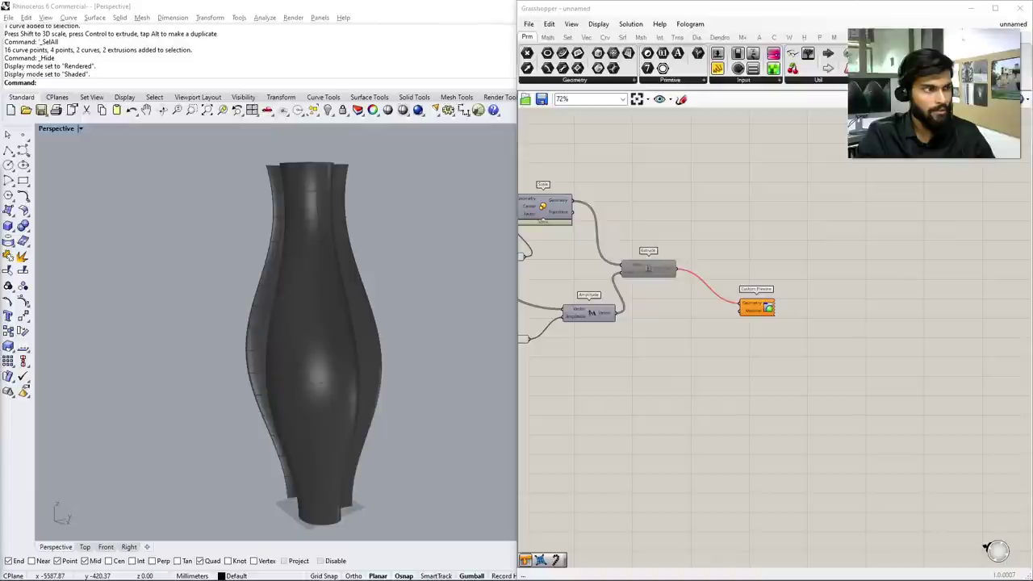
key(alt+Tab)
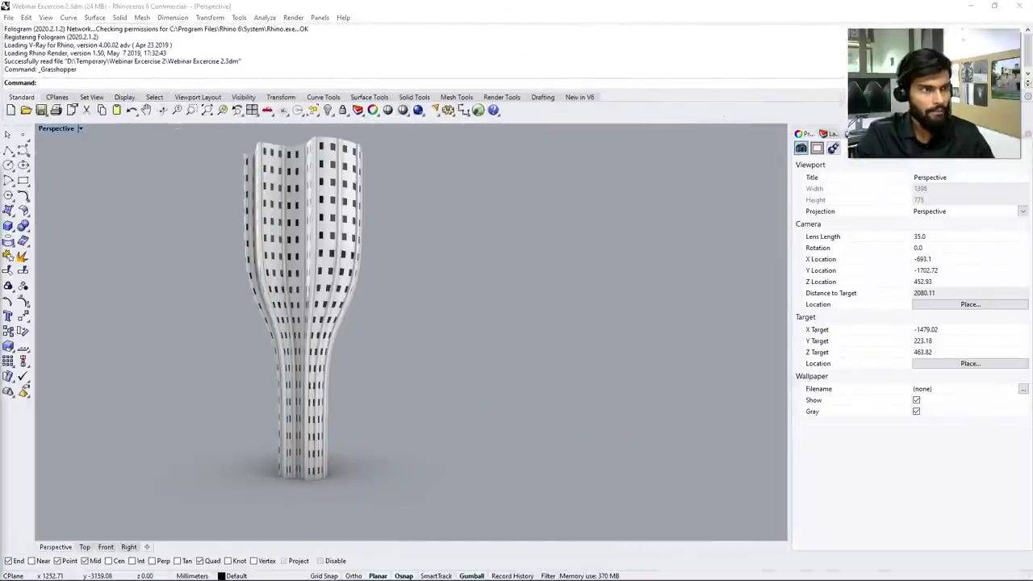
key(alt+Tab)
drag(1026, 5, 1032, 210)
scroll(801, 247, down, 5)
scroll(698, 371, down, 2)
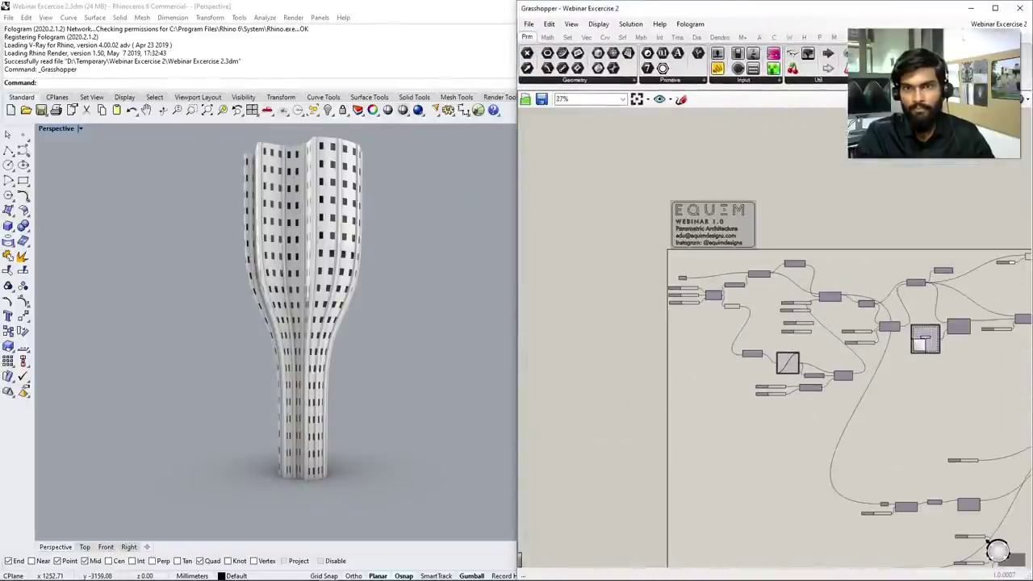
Select the entire white tower model in the Perspective view and hide it
scroll(196, 350, down, 3)
drag(193, 205, 303, 427)
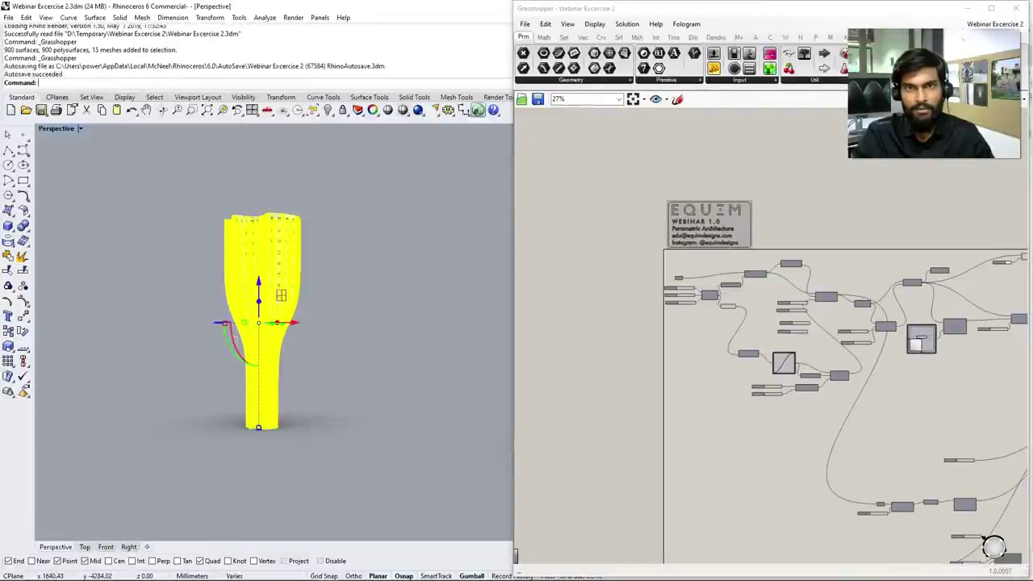
key(ctrl+h)
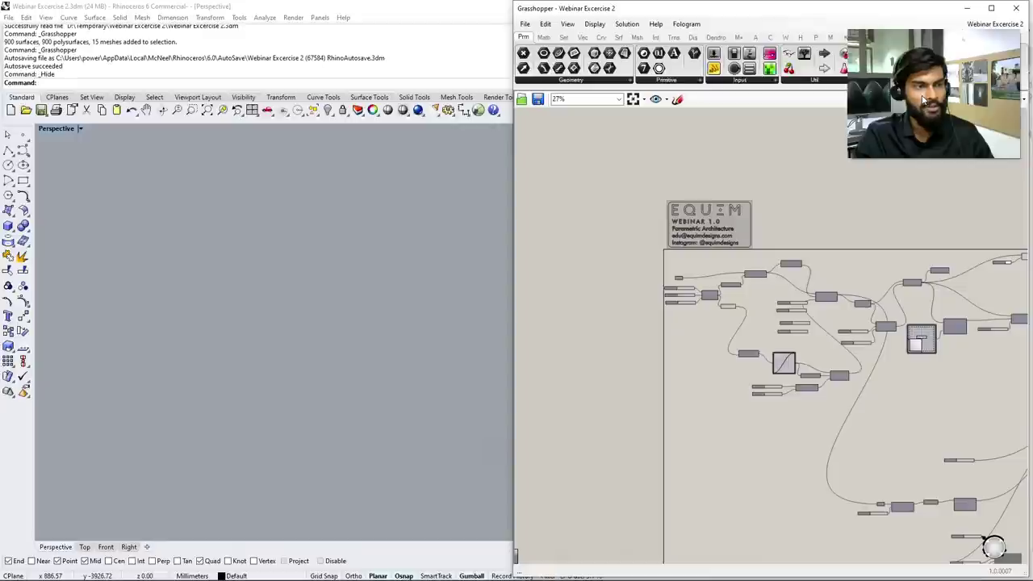
Examine the Webinar Excercise 2 definition, following its components from the Graph Mapper and panelling to the final Loft
scroll(806, 363, down, 2)
scroll(806, 363, up, 4)
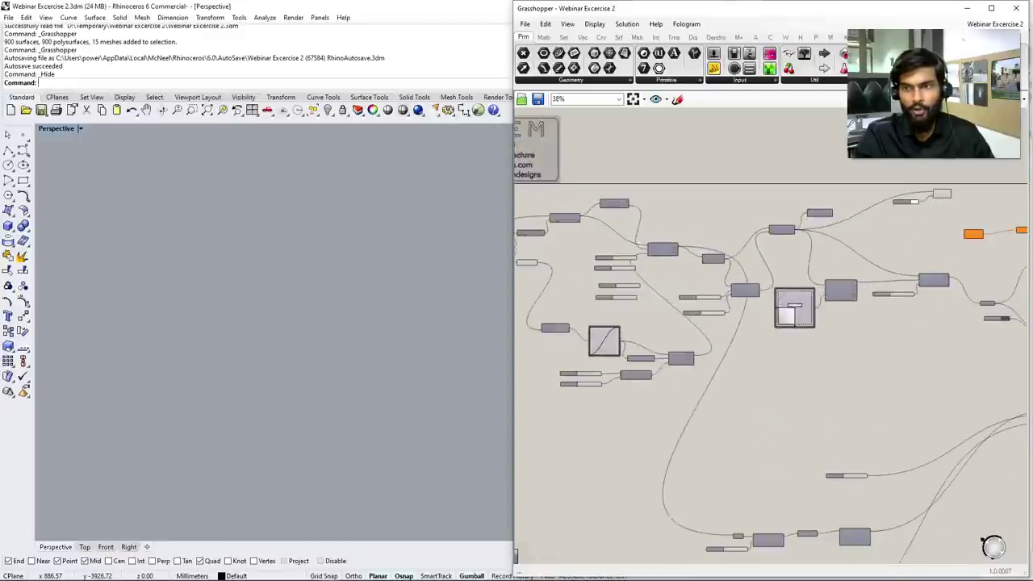
scroll(774, 339, up, 4)
scroll(775, 339, down, 5)
scroll(774, 338, up, 4)
scroll(775, 339, down, 1)
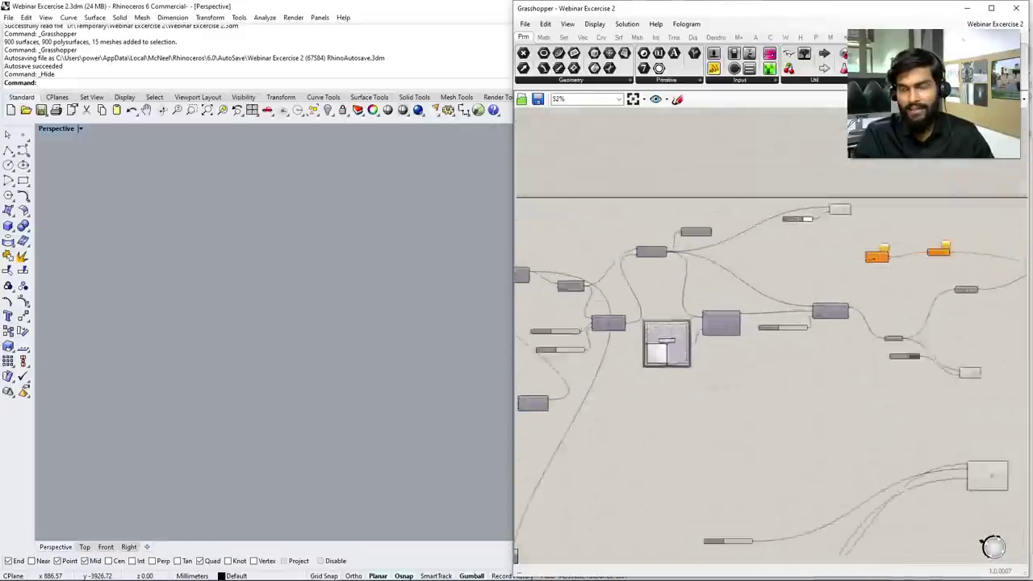
scroll(774, 339, up, 3)
scroll(774, 339, down, 5)
scroll(774, 339, up, 3)
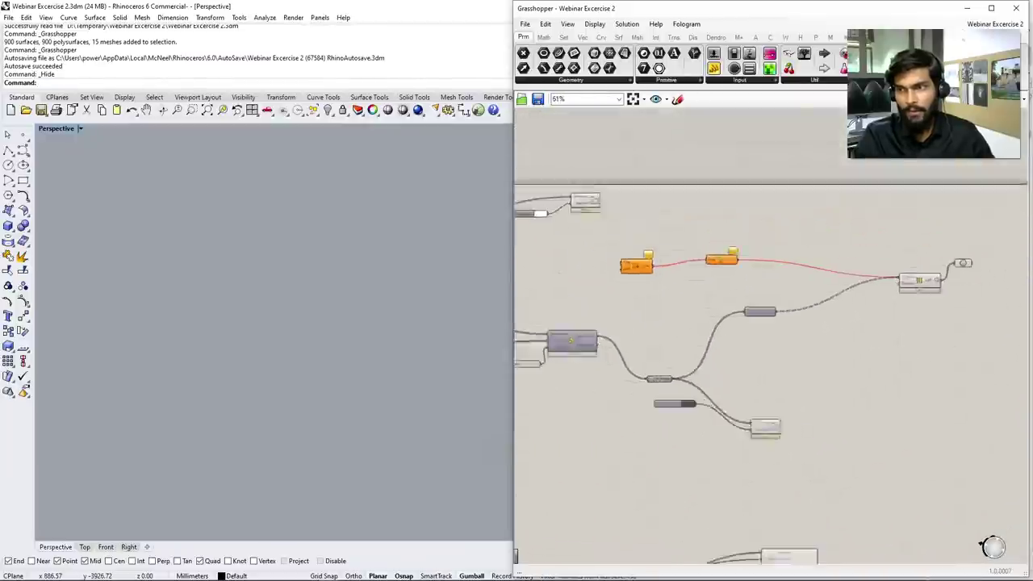
scroll(774, 338, down, 3)
scroll(775, 339, up, 2)
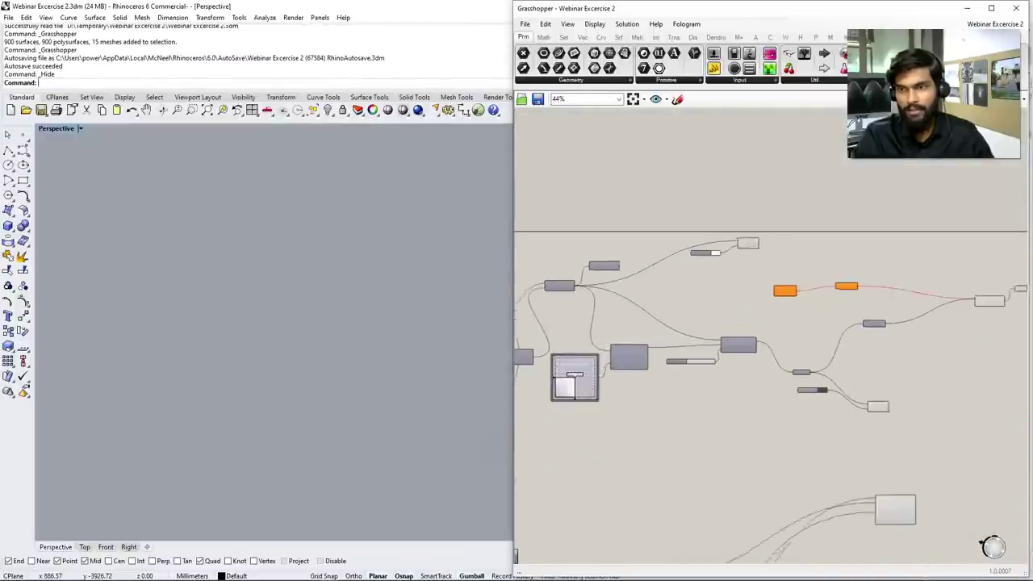
Turn on the preview of the Interpolate component fed by the divided curve points
scroll(813, 372, down, 3)
scroll(813, 373, up, 6)
middle_click(813, 373)
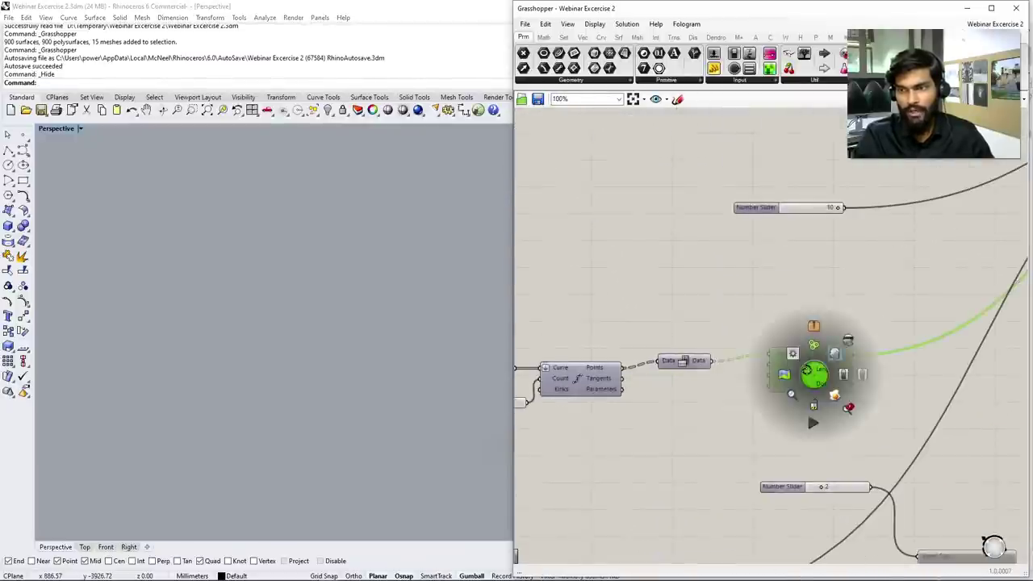
scroll(750, 395, down, 2)
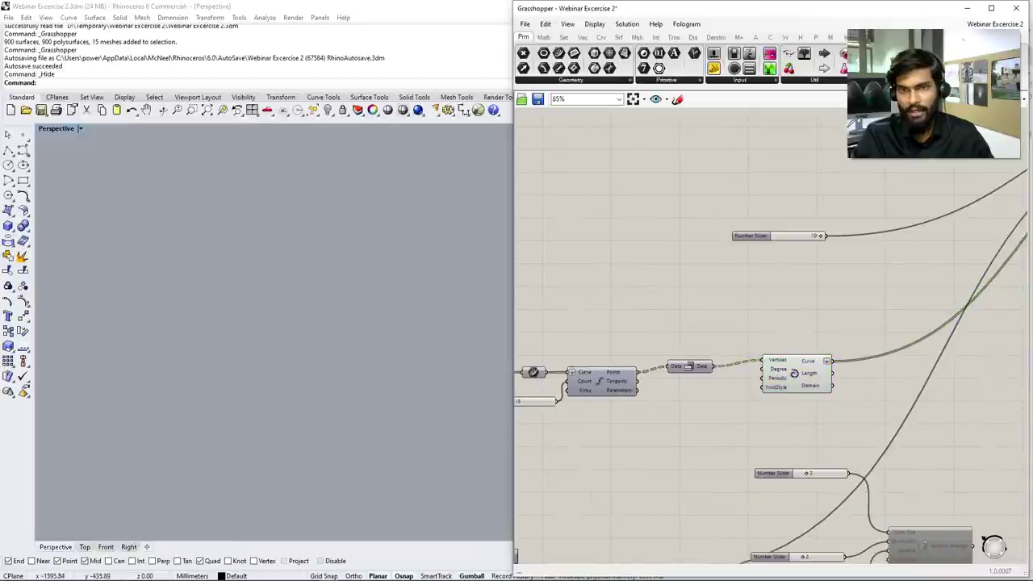
scroll(375, 412, down, 3)
scroll(376, 411, up, 4)
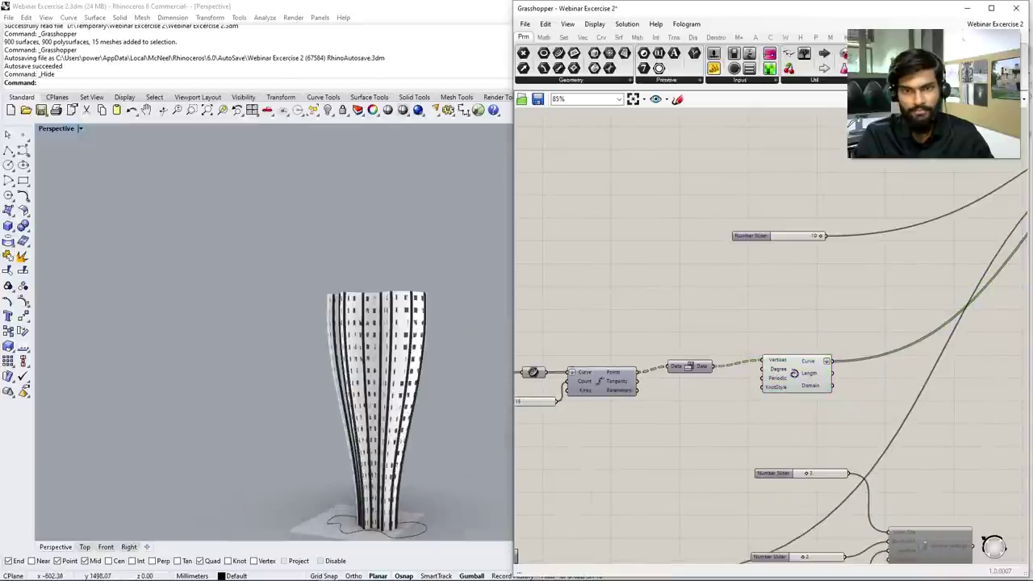
right_drag(375, 412, 415, 359)
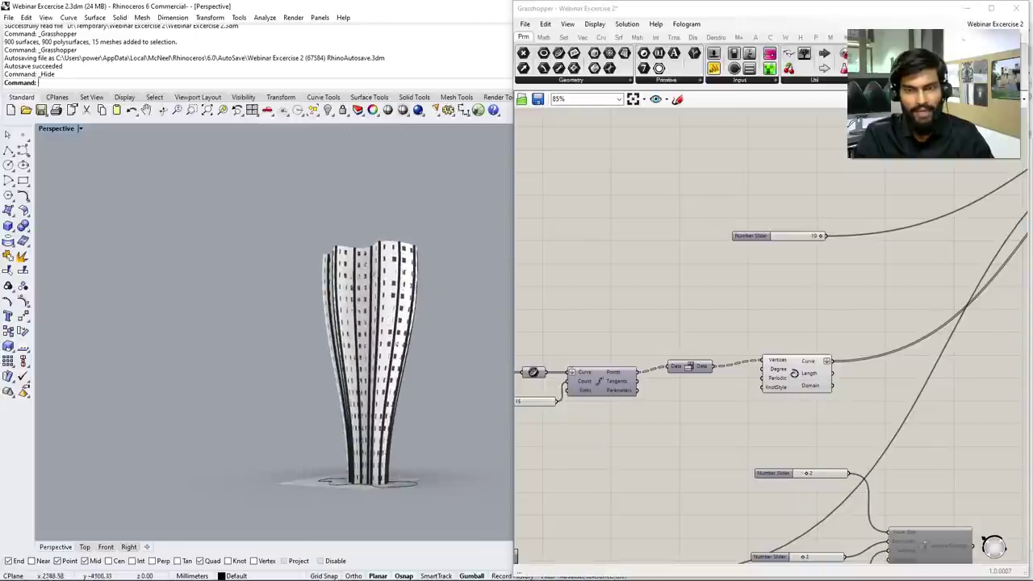
scroll(371, 323, up, 2)
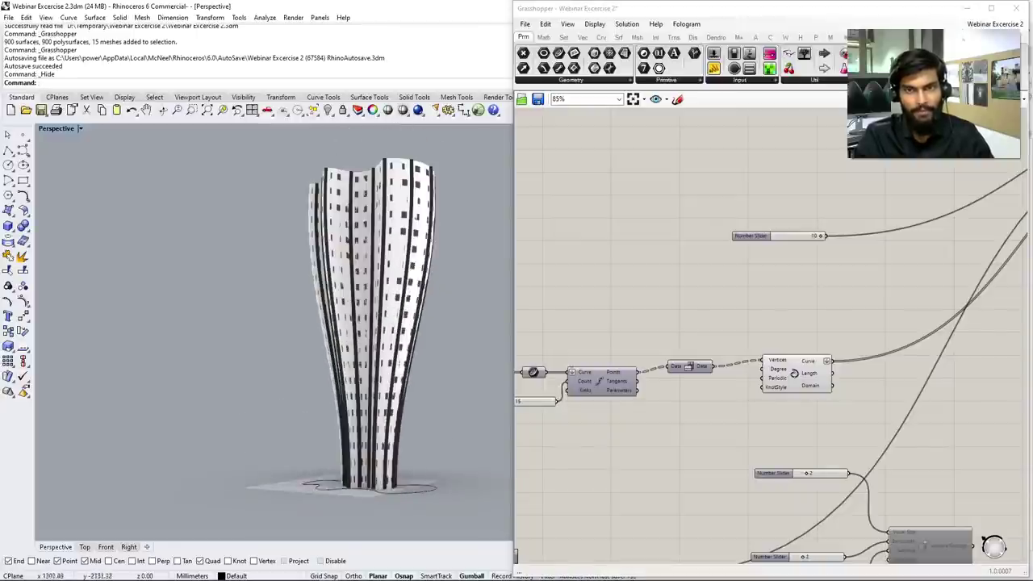
Disconnect the parameter following the panel Scale from the tree component that feeds the Loft
scroll(770, 347, down, 8)
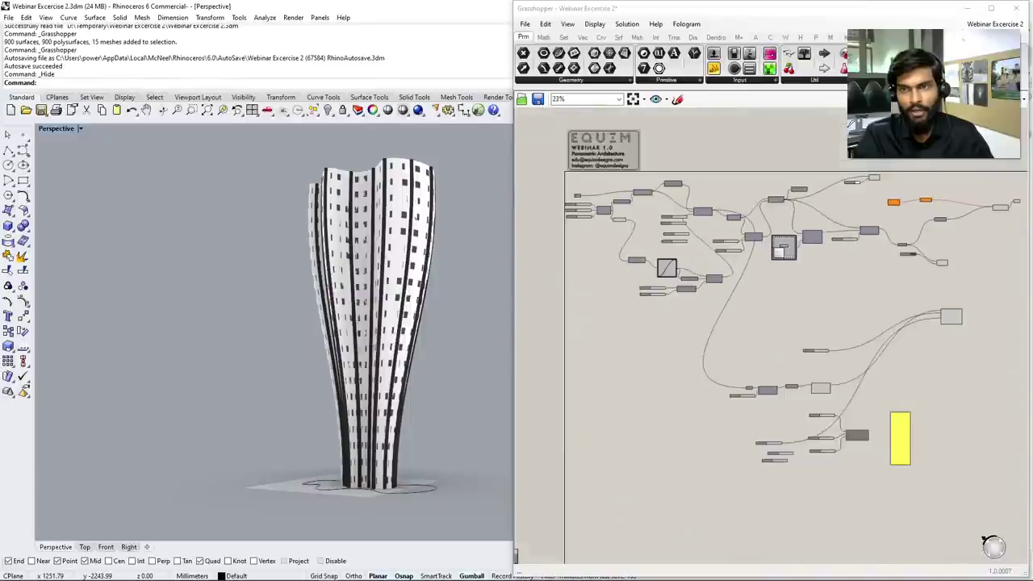
scroll(665, 270, up, 4)
scroll(872, 235, up, 5)
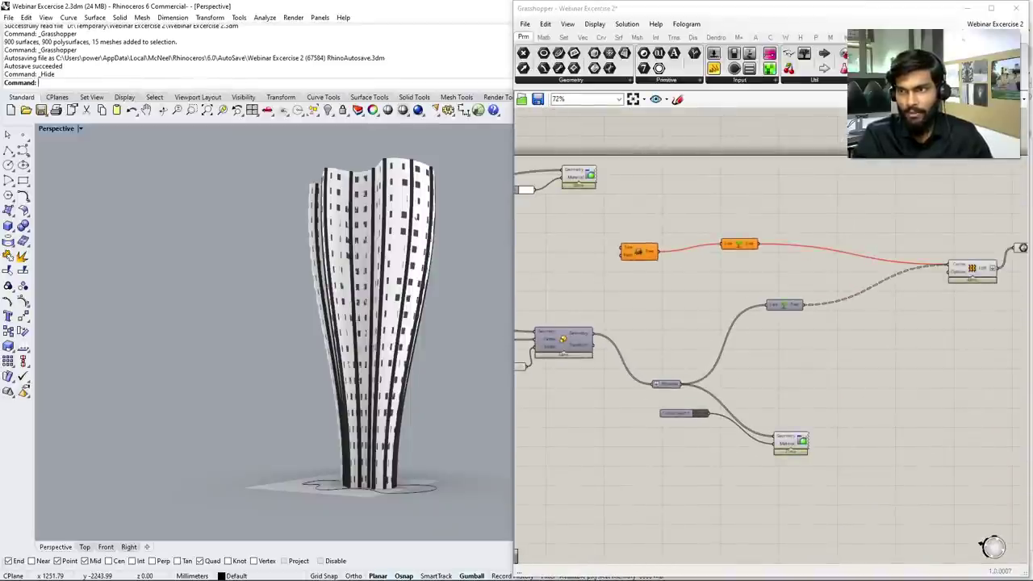
scroll(975, 238, down, 1)
scroll(807, 322, down, 2)
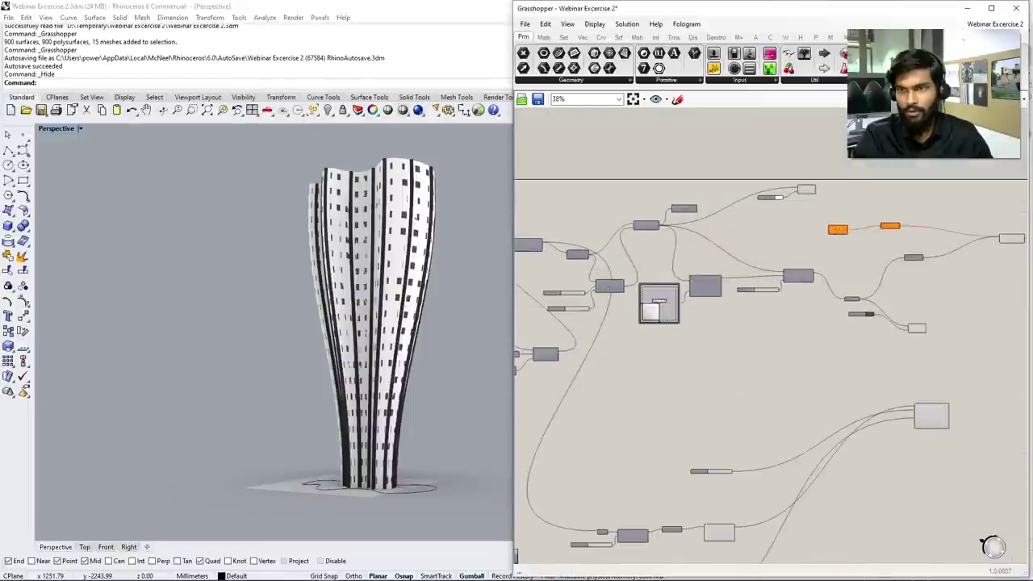
scroll(831, 307, up, 2)
scroll(831, 307, up, 3)
scroll(771, 339, down, 4)
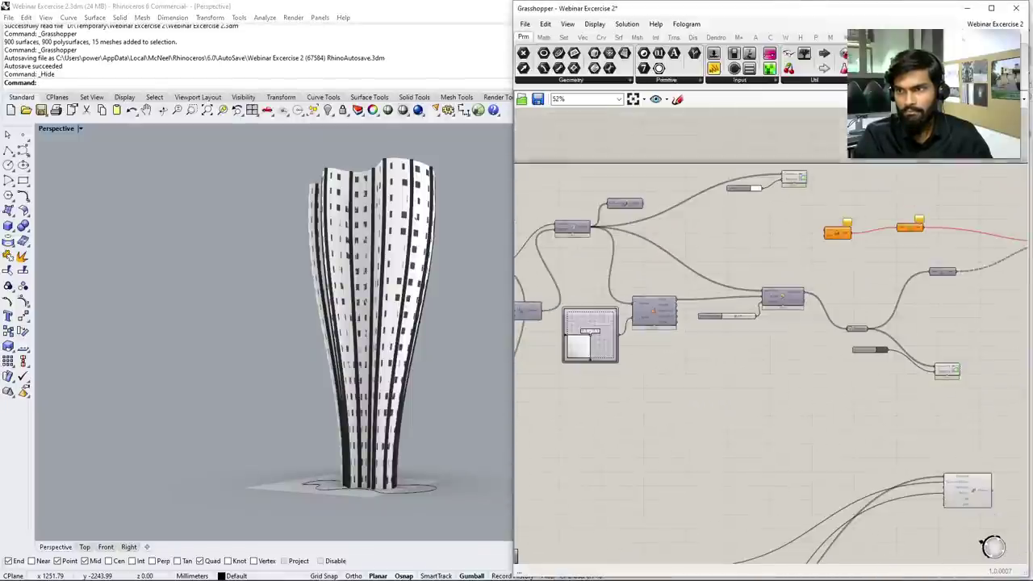
scroll(771, 322, up, 3)
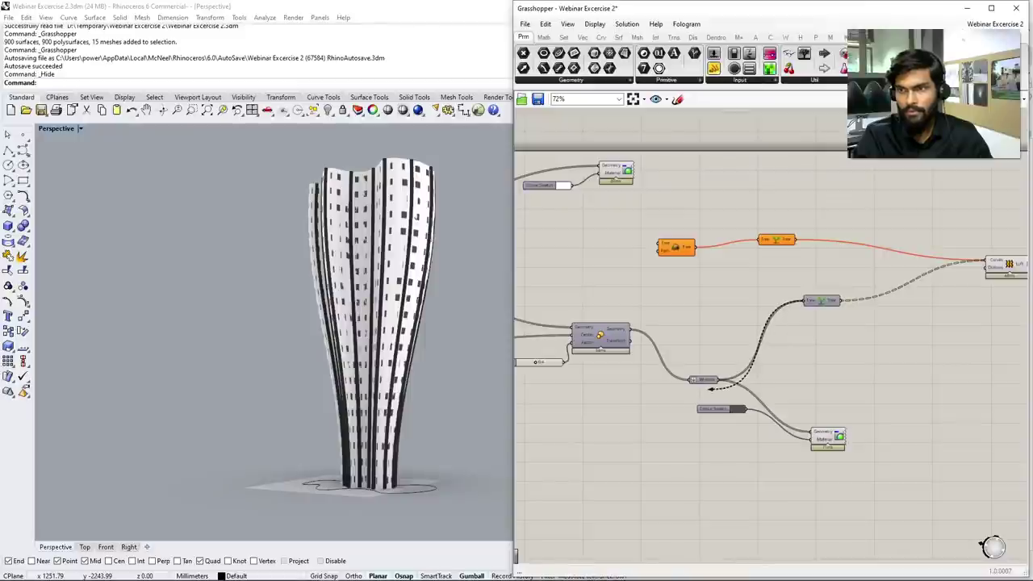
Change the Graph Mapper to a sine curve with two peaks to reshape the tower profile
scroll(772, 330, down, 5)
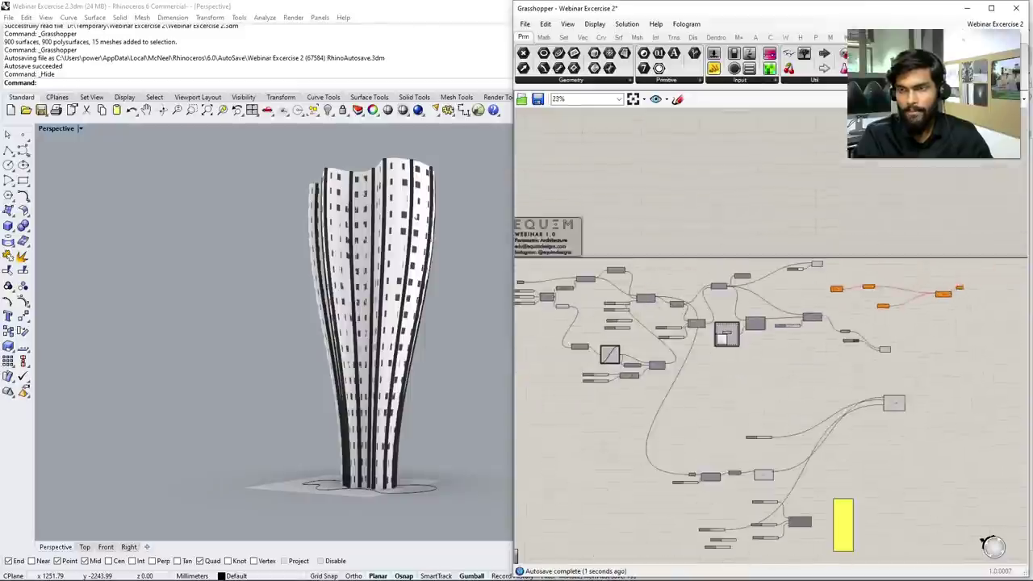
scroll(738, 327, up, 4)
scroll(808, 310, up, 5)
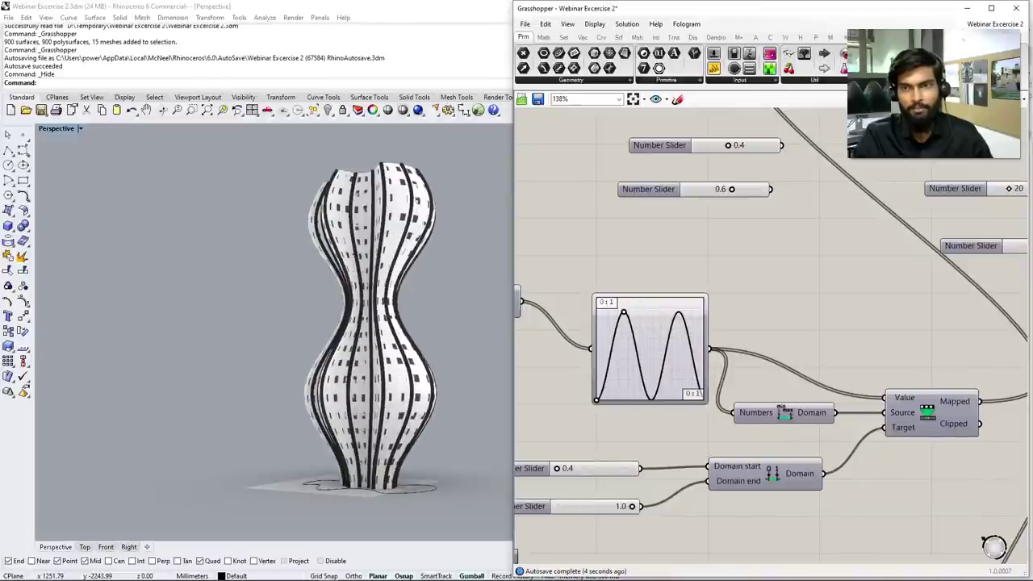
Change the Graph Mapper's graph type to Sigmoid so the tower flares out toward its upper part
scroll(655, 258, down, 2)
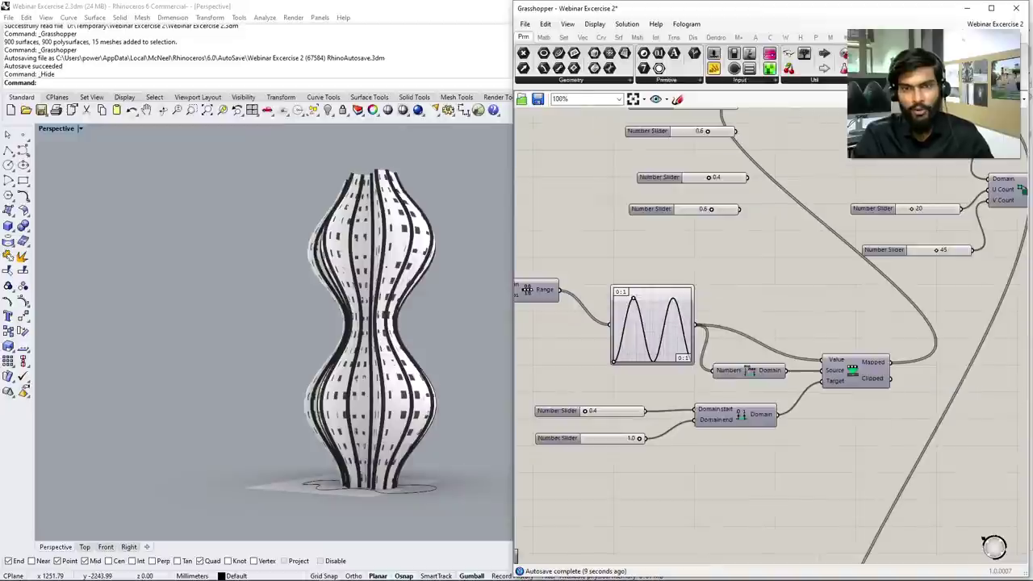
right_click(663, 317)
mouse_move(699, 448)
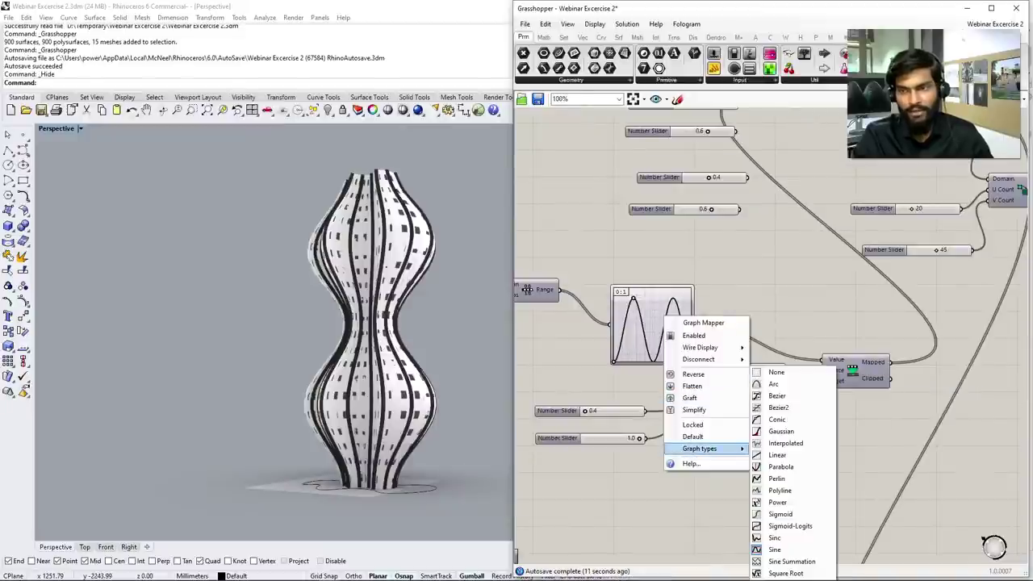
click(780, 514)
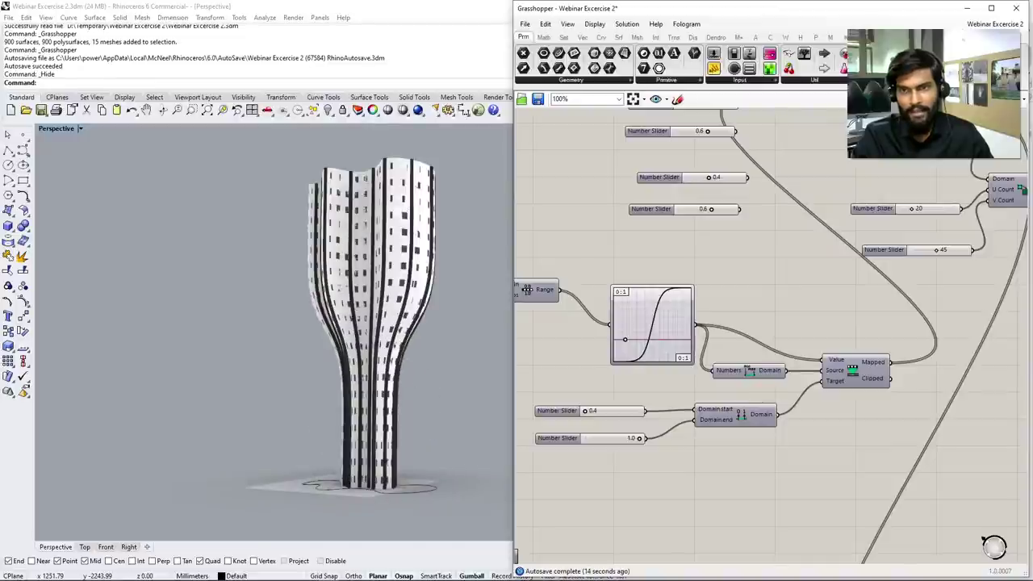
Examine the Series component's start, step and count sliders, the rest of the definition and the resulting tower from another angle
scroll(526, 288, down, 3)
right_drag(564, 242, 710, 347)
scroll(807, 242, up, 5)
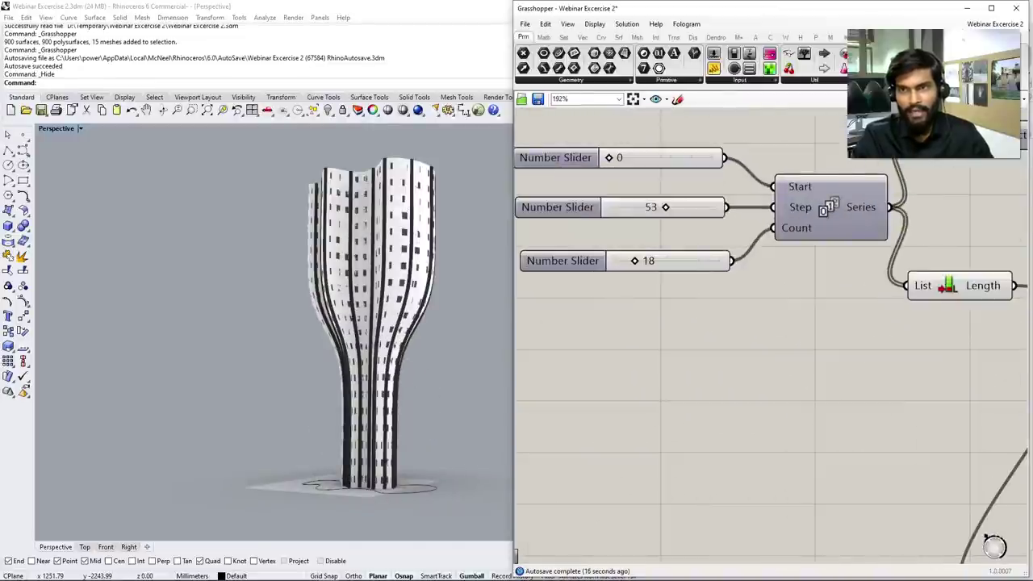
mouse_move(665, 206)
mouse_down()
mouse_move(630, 206)
mouse_move(665, 206)
mouse_up()
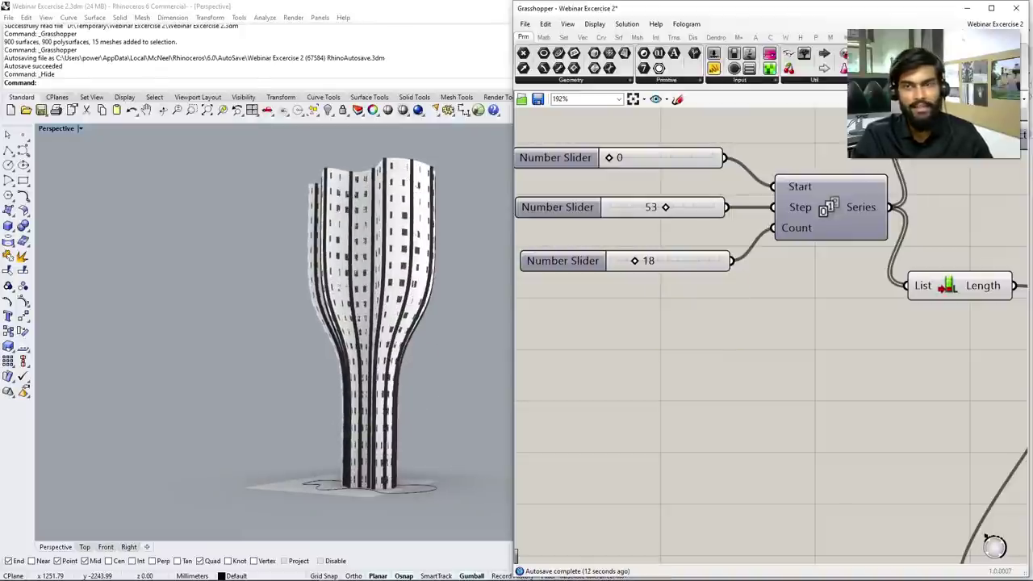
mouse_move(634, 261)
mouse_down()
mouse_move(617, 261)
mouse_move(657, 260)
mouse_move(634, 261)
mouse_up()
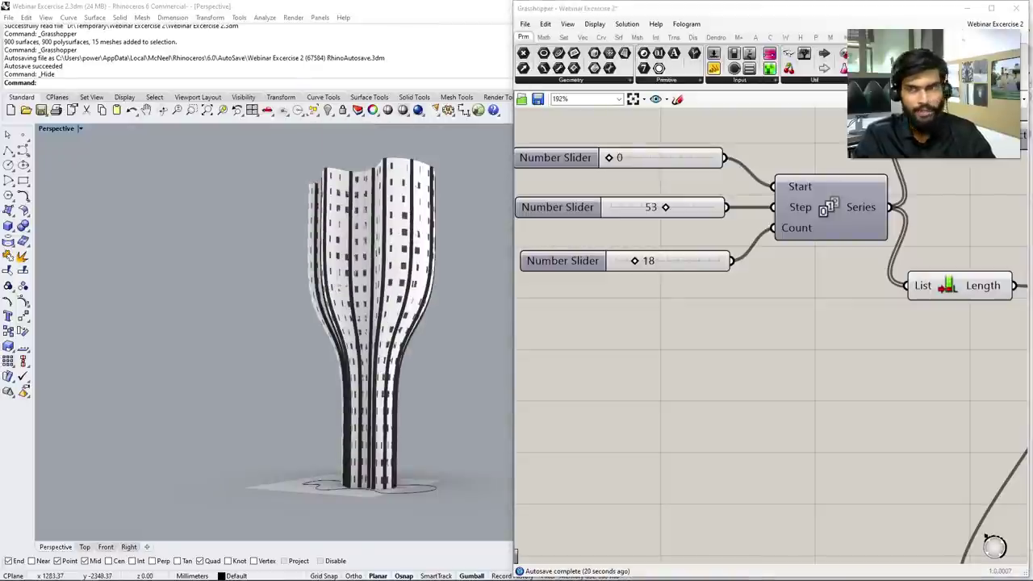
scroll(556, 323, down, 3)
scroll(773, 336, down, 3)
scroll(773, 335, up, 2)
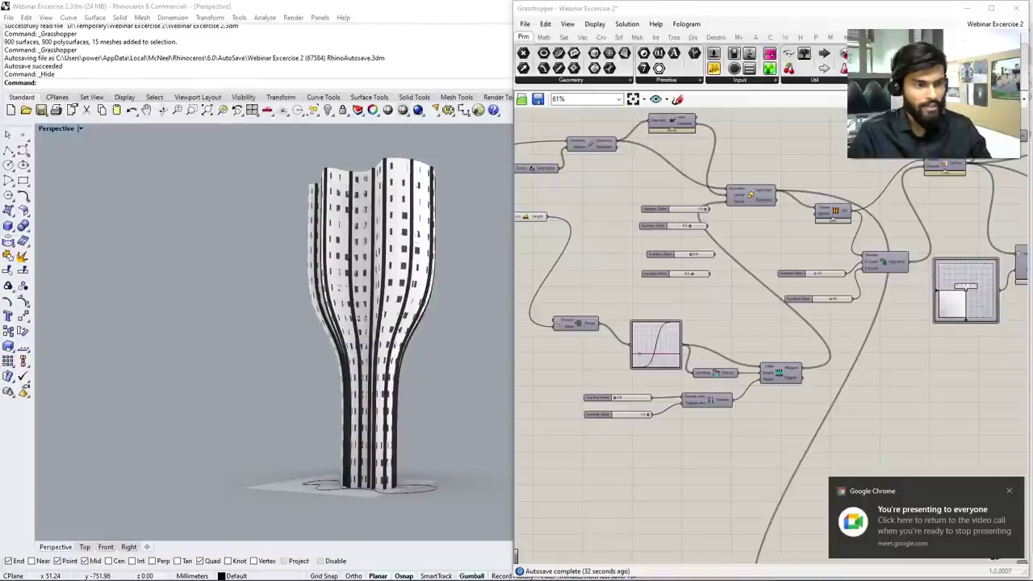
mouse_move(728, 400)
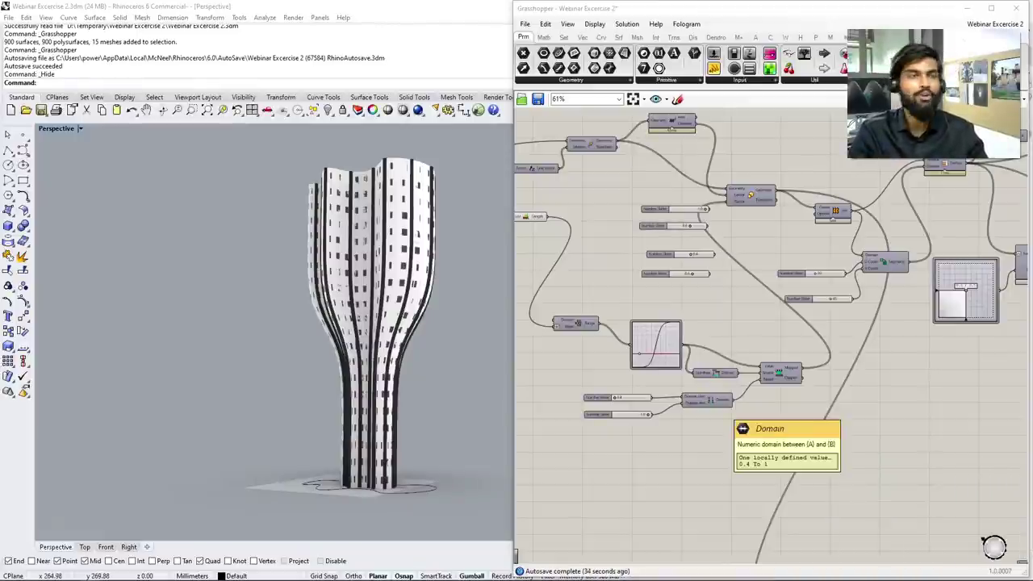
scroll(727, 400, down, 3)
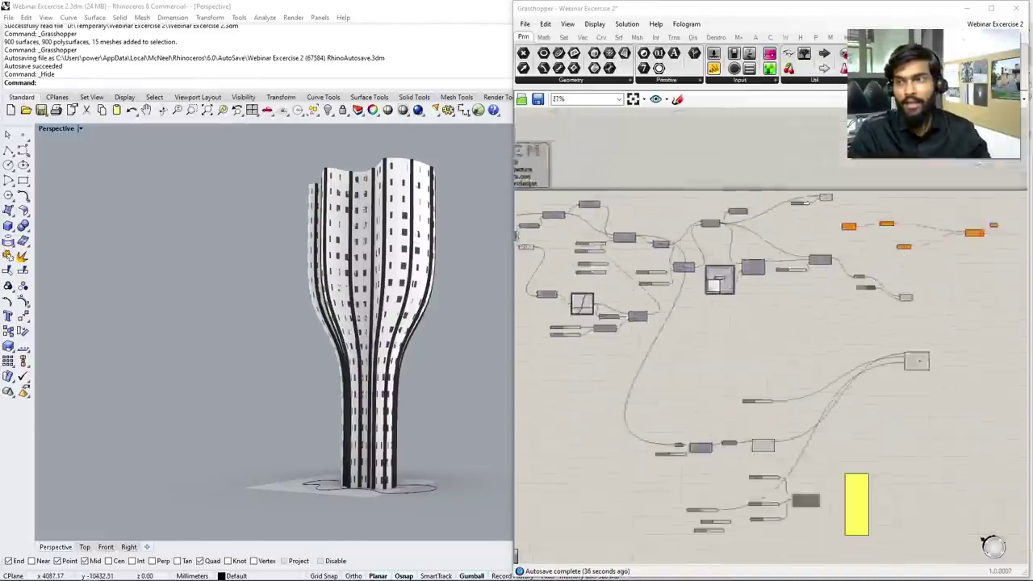
scroll(617, 257, up, 3)
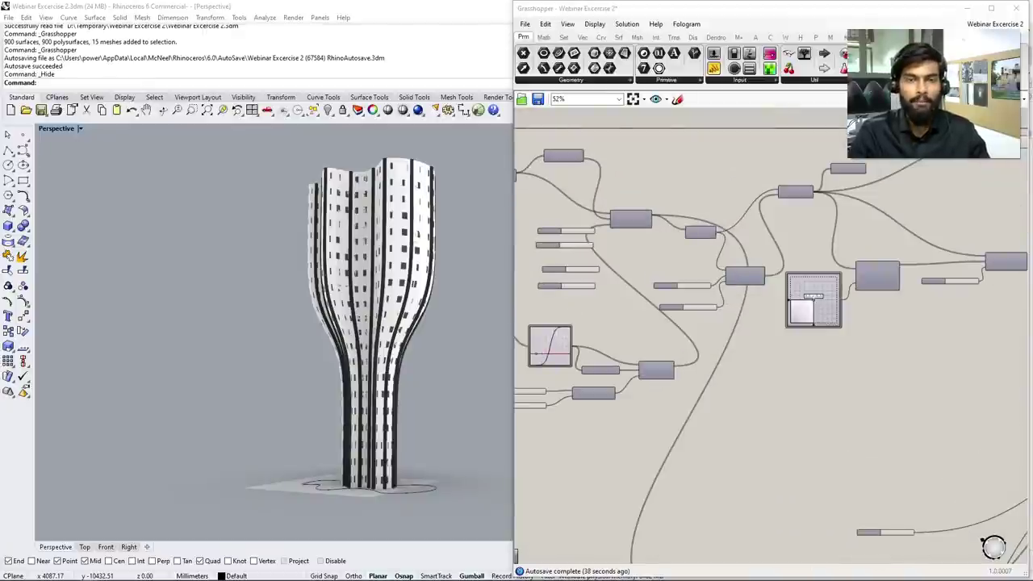
right_drag(274, 323, 334, 271)
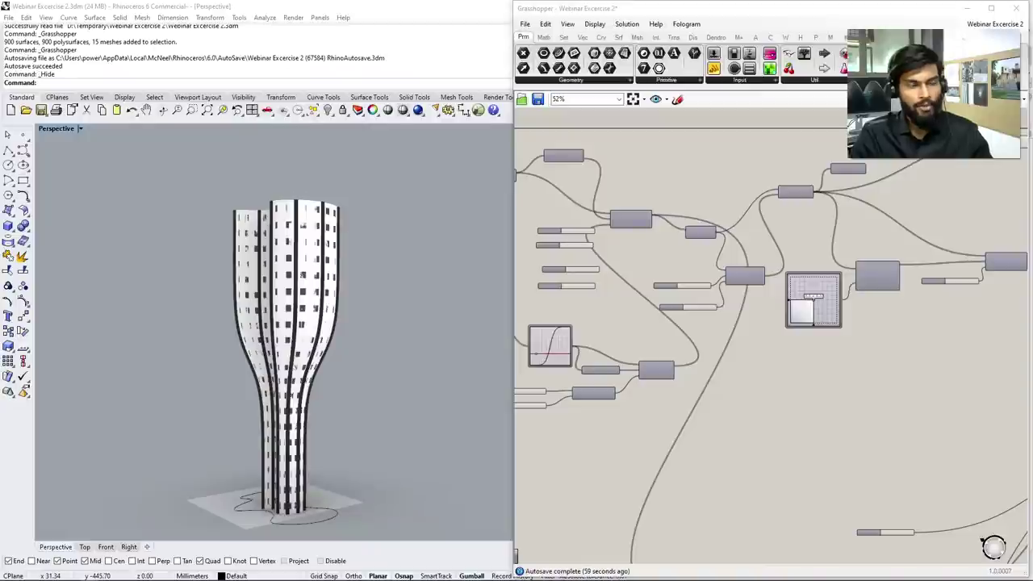
scroll(771, 357, down, 2)
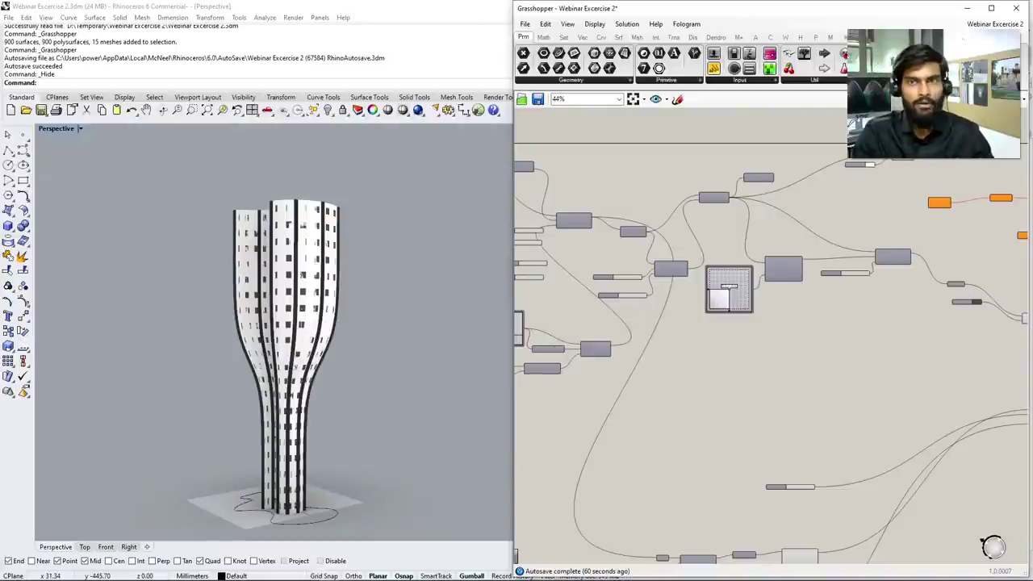
double_click(710, 353)
text(panel)
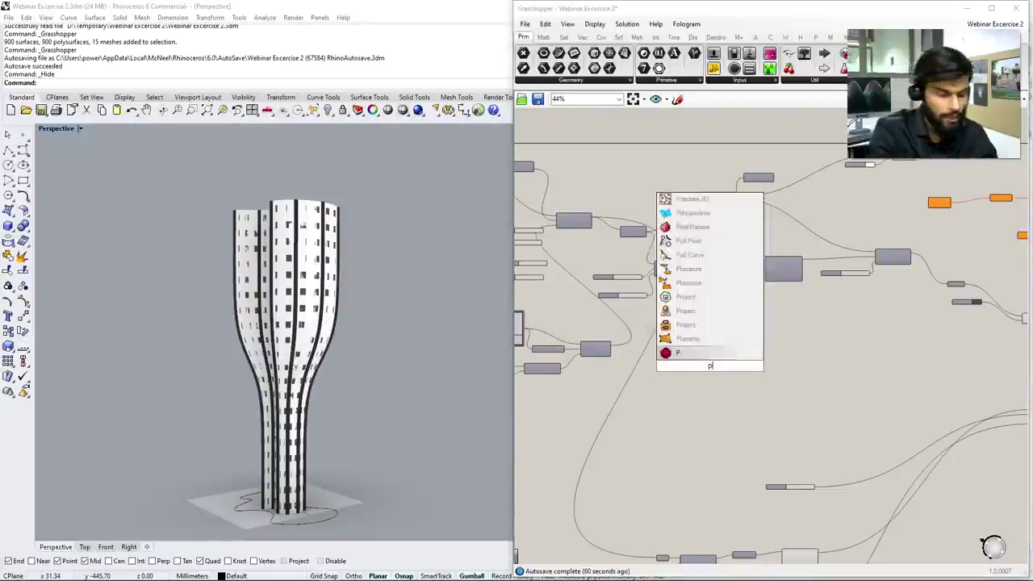
key(Return)
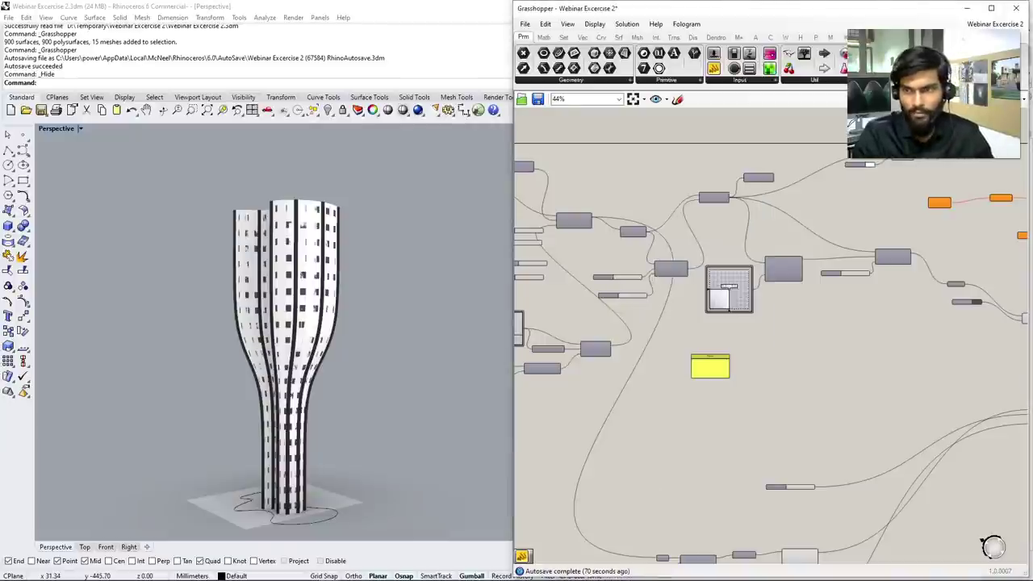
scroll(714, 367, up, 4)
scroll(726, 359, up, 5)
double_click(726, 359)
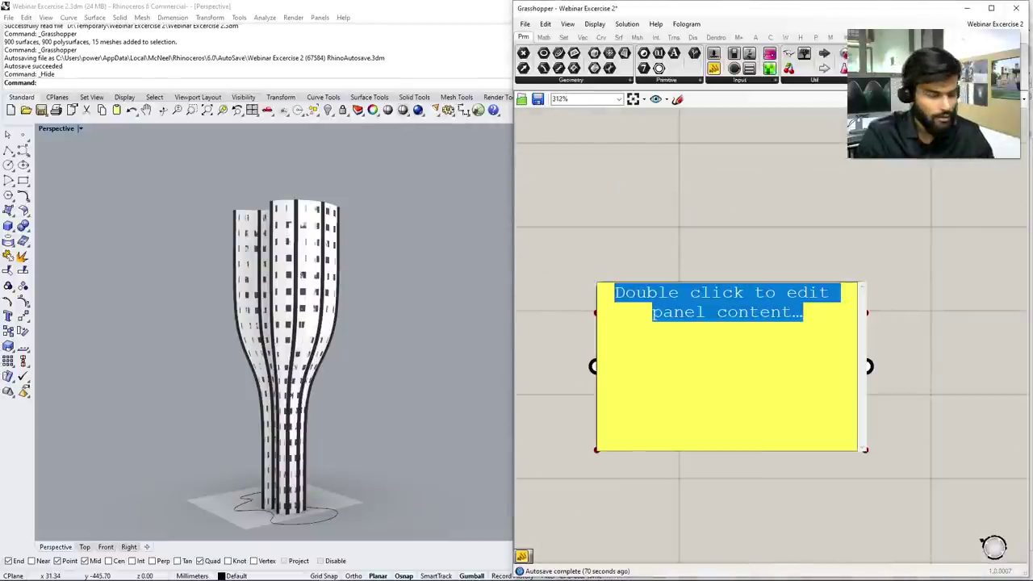
text(@equim)
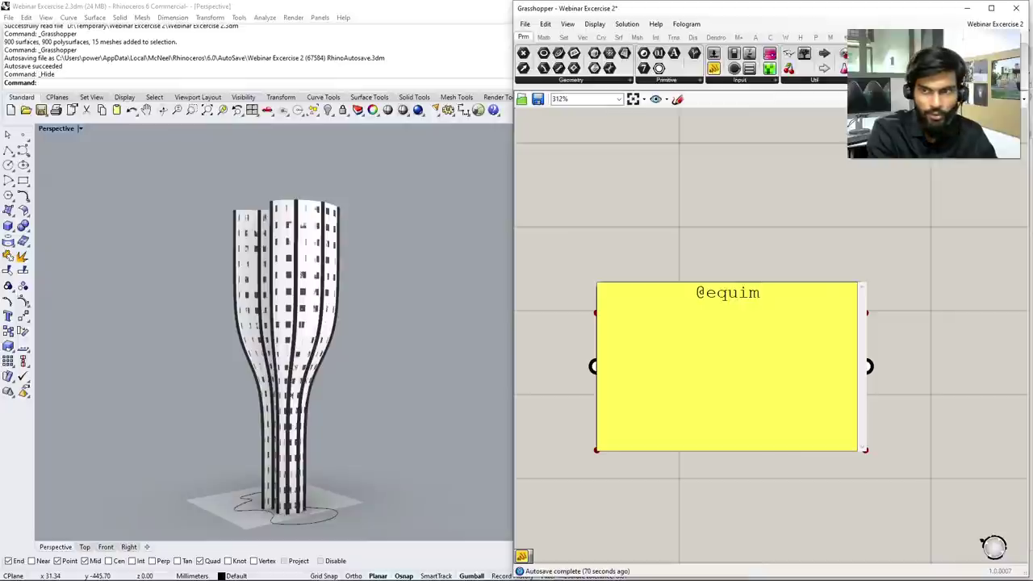
text(_edu)
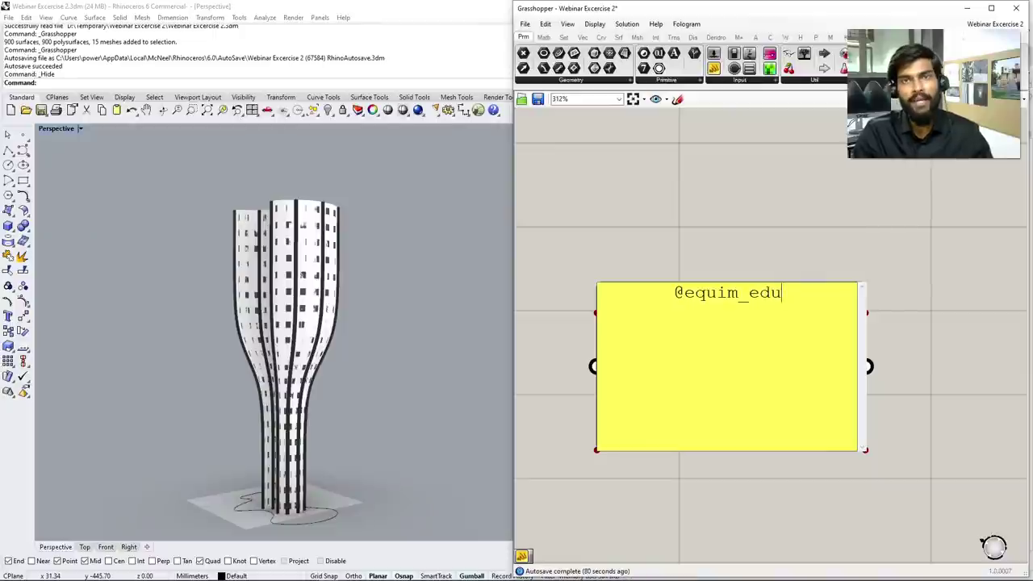
key(Escape)
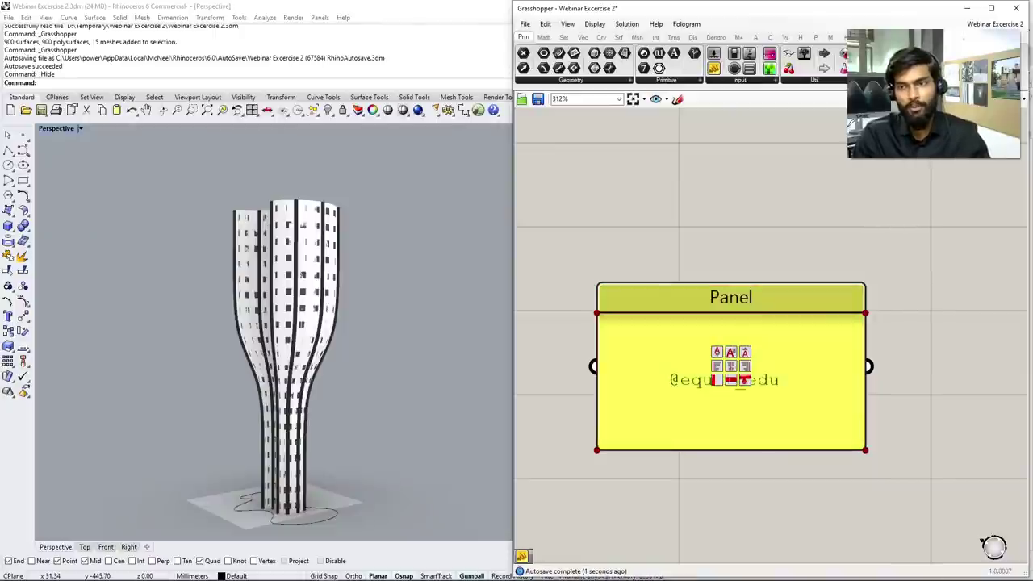
click(730, 352)
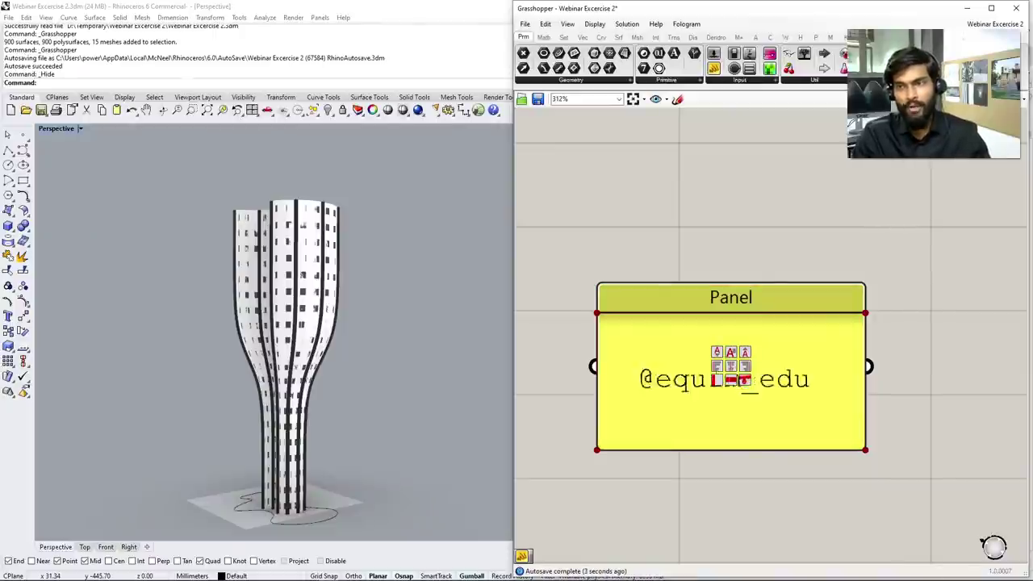
click(731, 352)
click(716, 353)
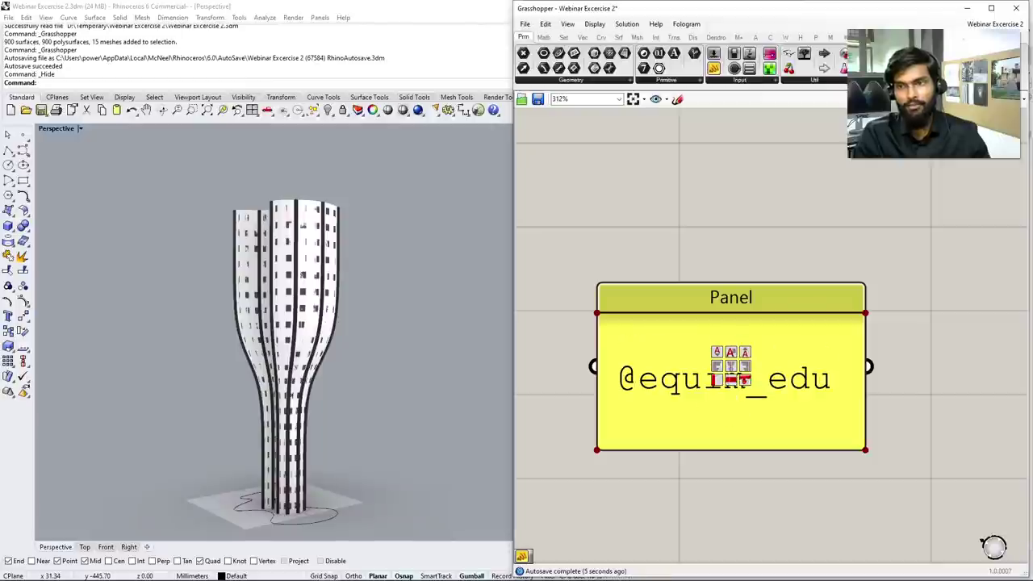
scroll(693, 323, down, 5)
scroll(700, 288, up, 1)
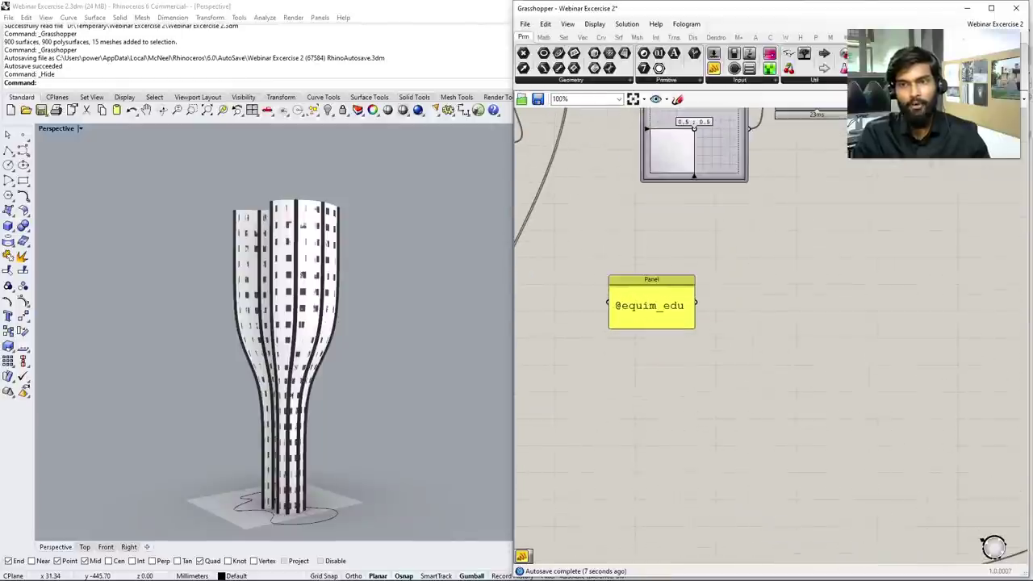
Group the lower cluster of components and number sliders that feeds the separate component on its far side
scroll(689, 384, down, 4)
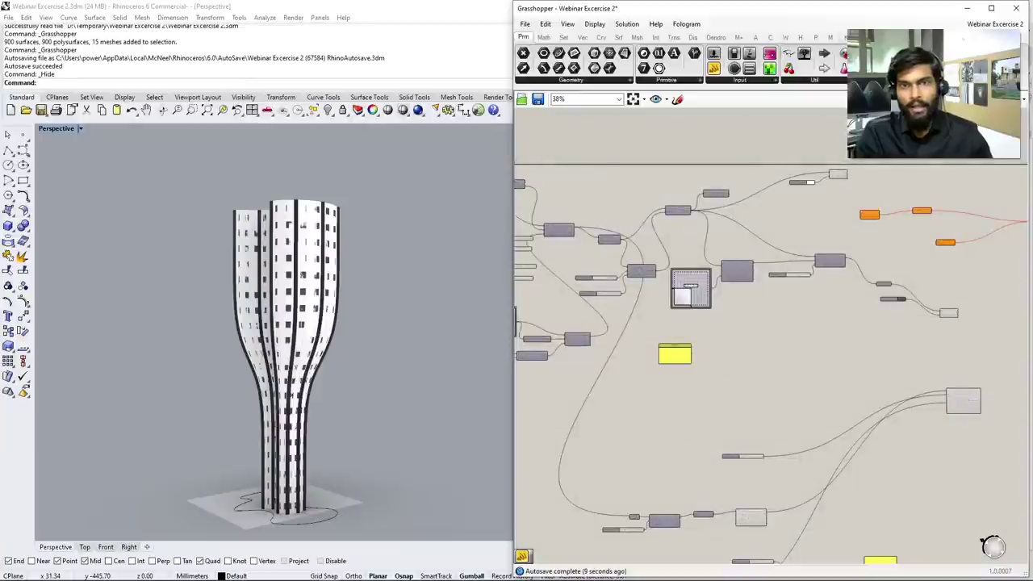
scroll(771, 339, down, 2)
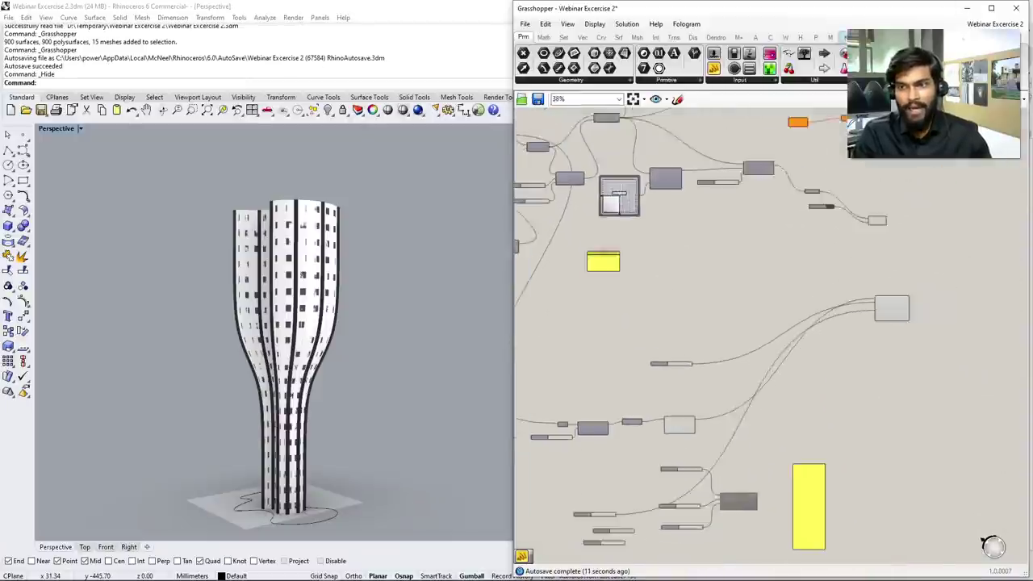
scroll(983, 541, down, 2)
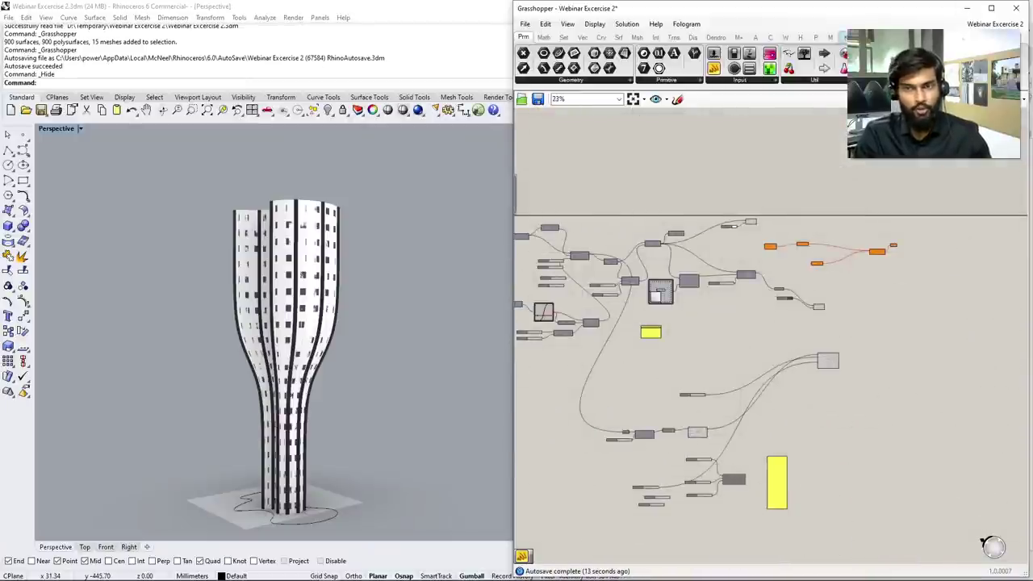
right_drag(790, 419, 730, 288)
drag(730, 461, 560, 250)
middle_click(634, 305)
click(634, 276)
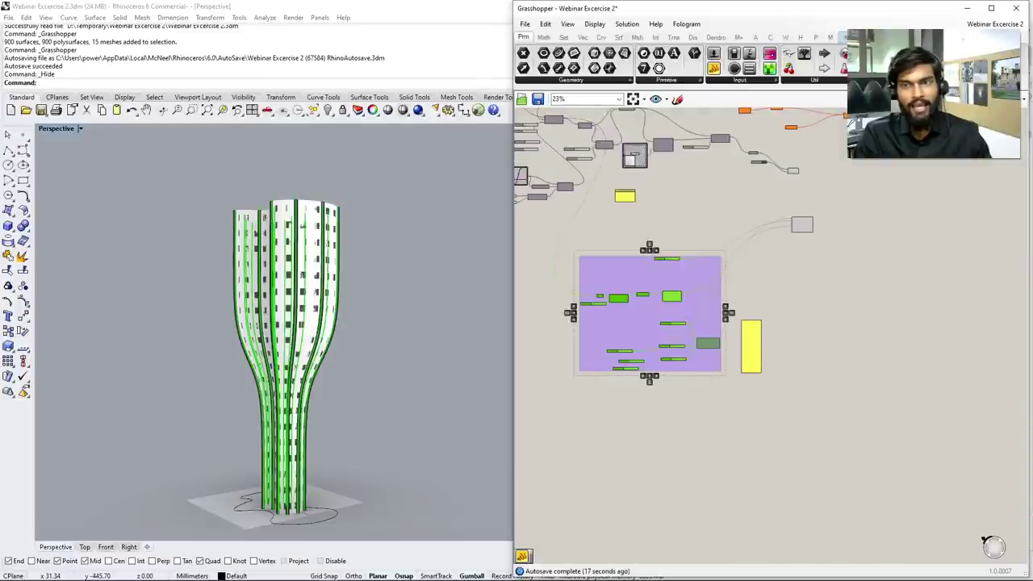
click(597, 169)
scroll(596, 167, up, 3)
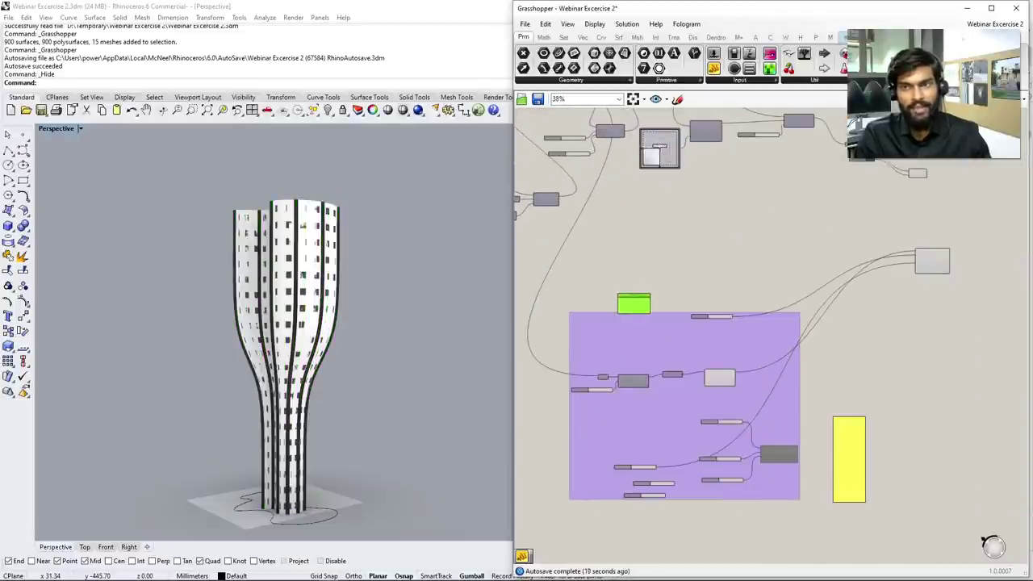
scroll(641, 206, up, 5)
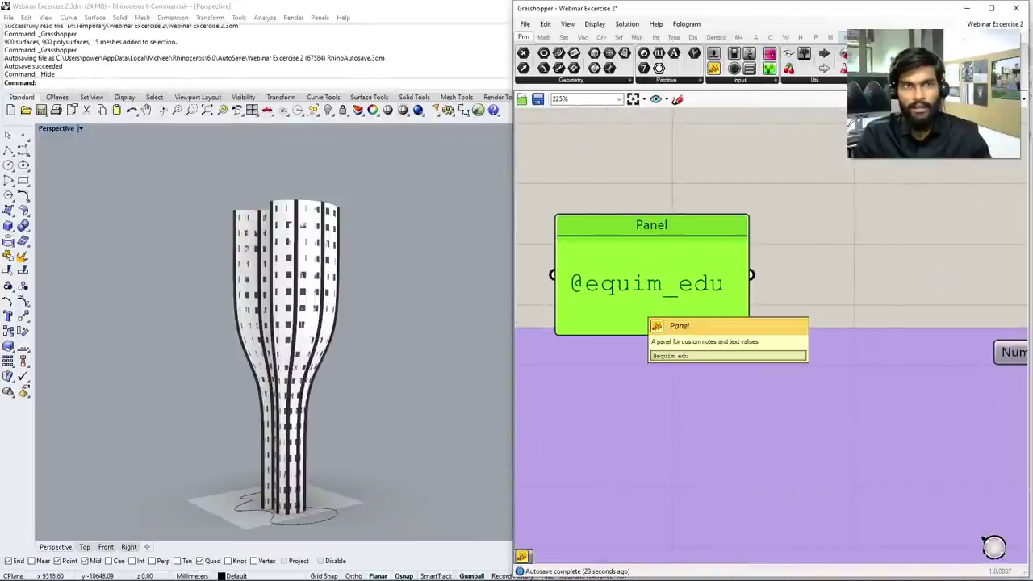
scroll(587, 225, down, 1)
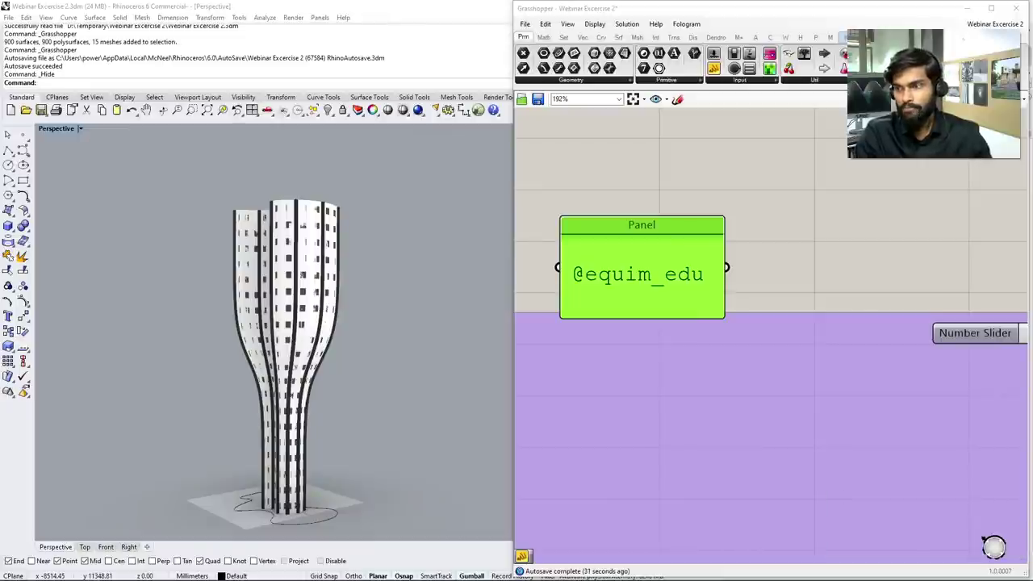
Minimize the Rhino and Grasshopper windows and open the webinar closing presentation by searching the computer for "closing"
click(967, 8)
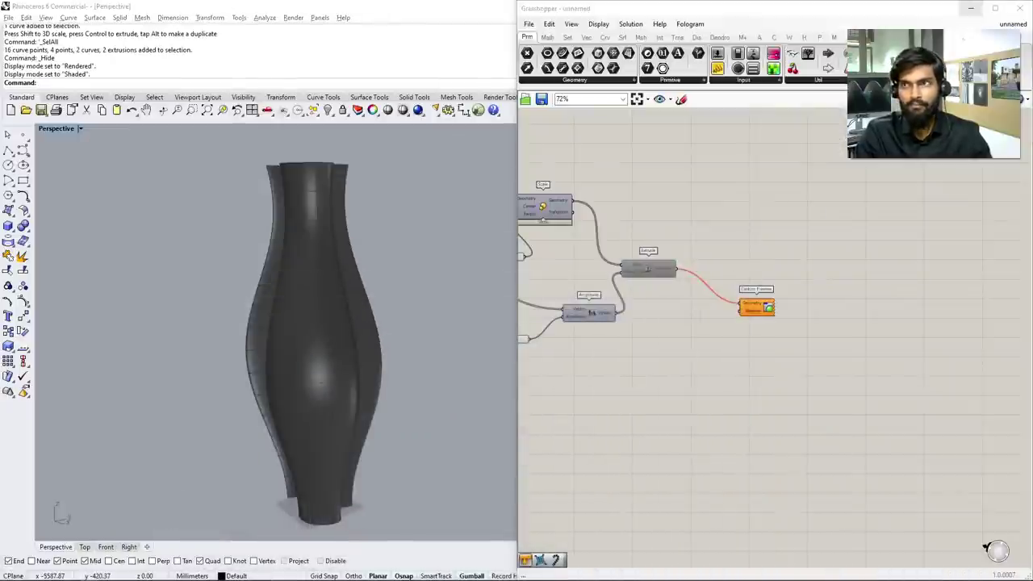
click(967, 8)
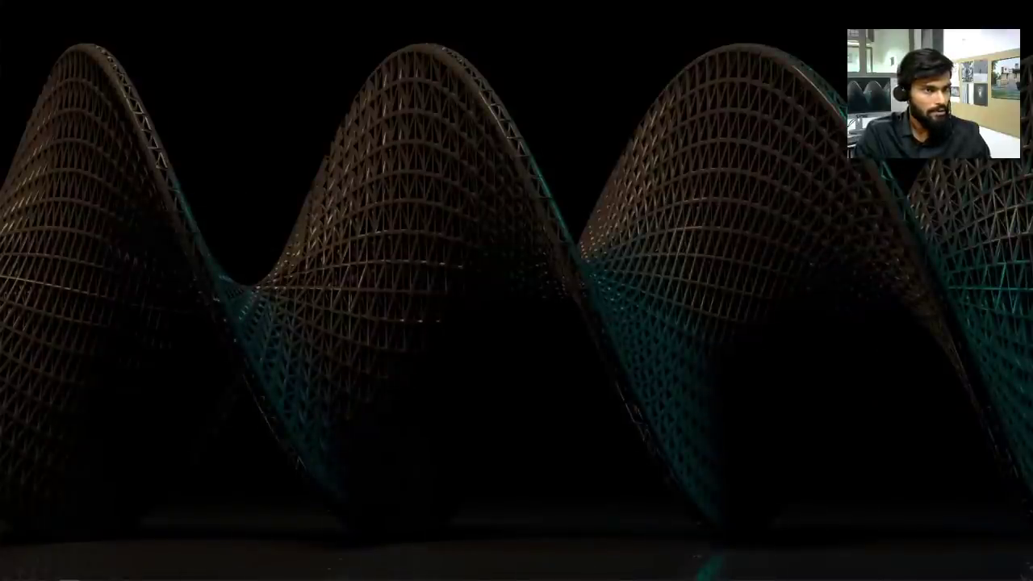
key(super)
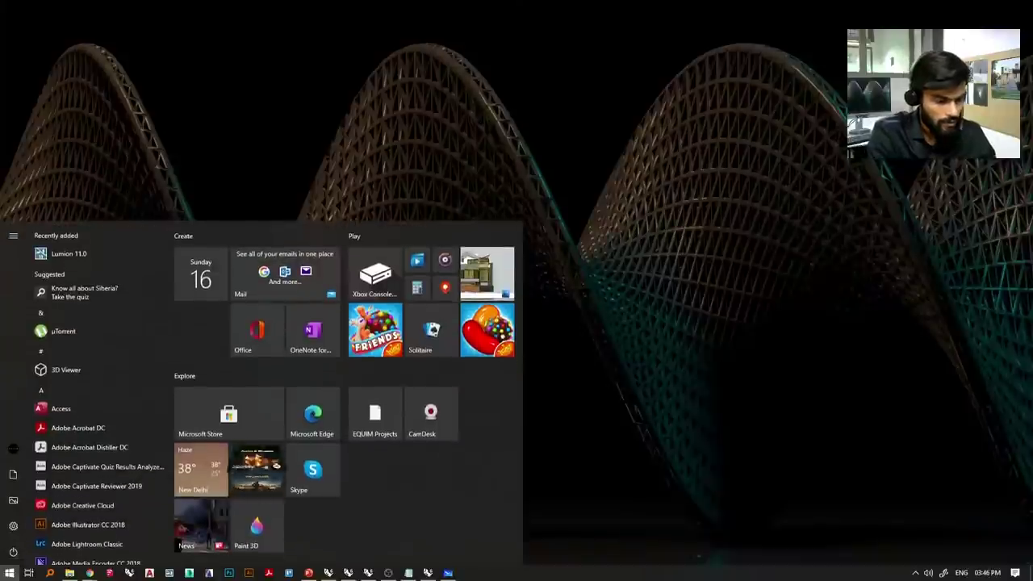
text(closing)
key(Return)
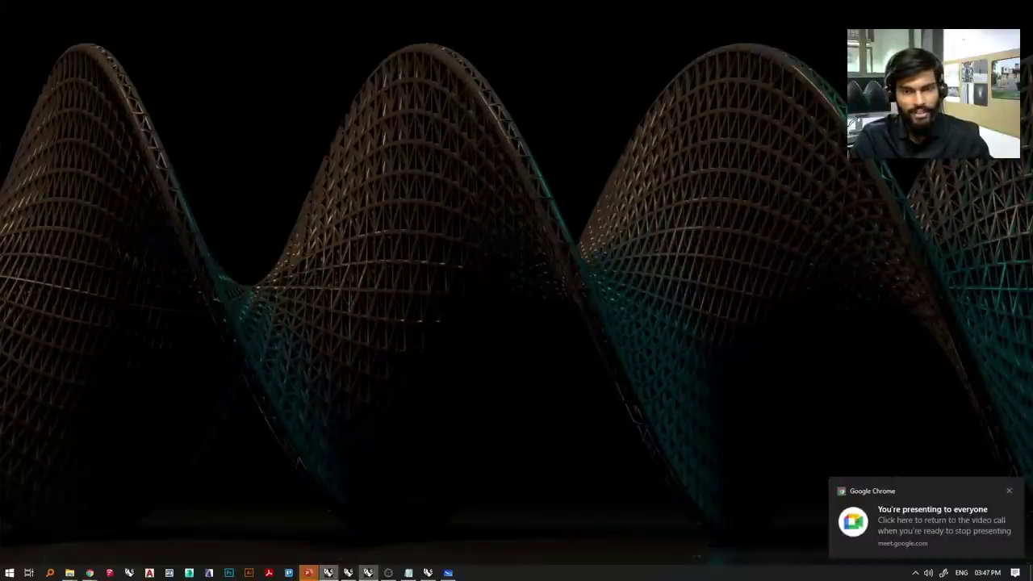
click(327, 572)
middle_click(822, 226)
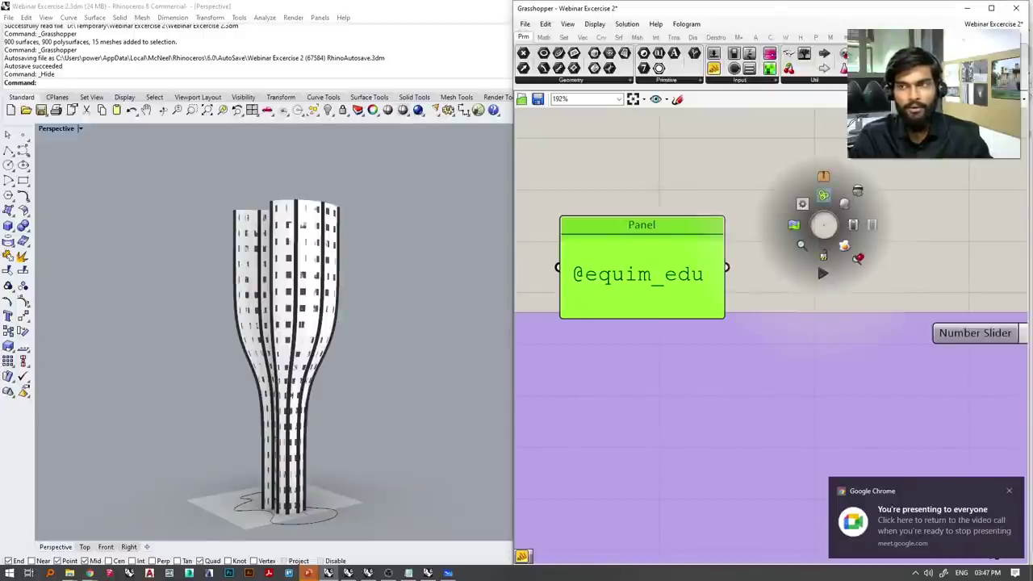
click(997, 550)
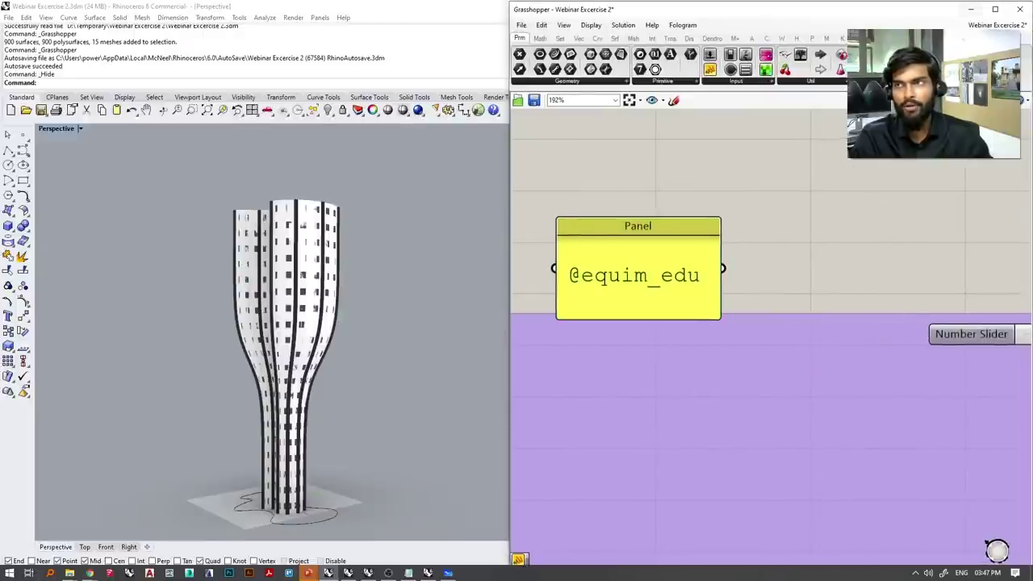
key(super+d)
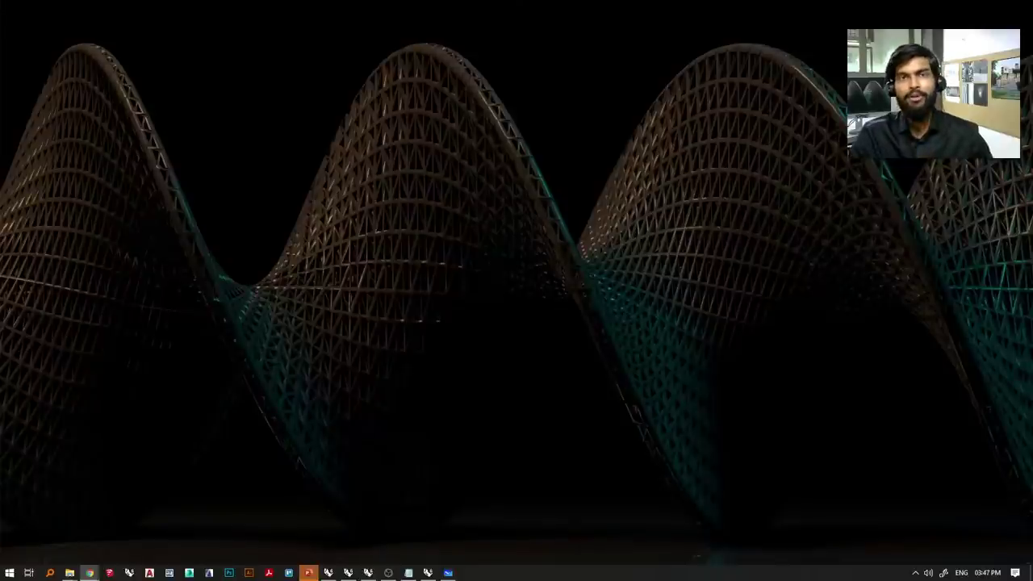
Switch to the PowerPoint slide show and advance to the slide "The world of PARAMETRICISM"
mouse_move(308, 572)
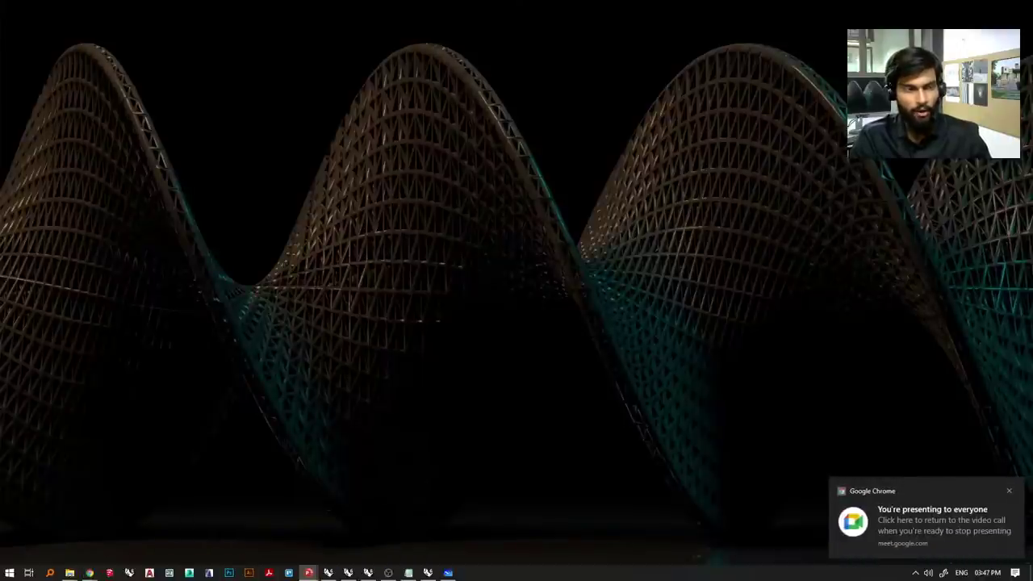
key(alt+Tab)
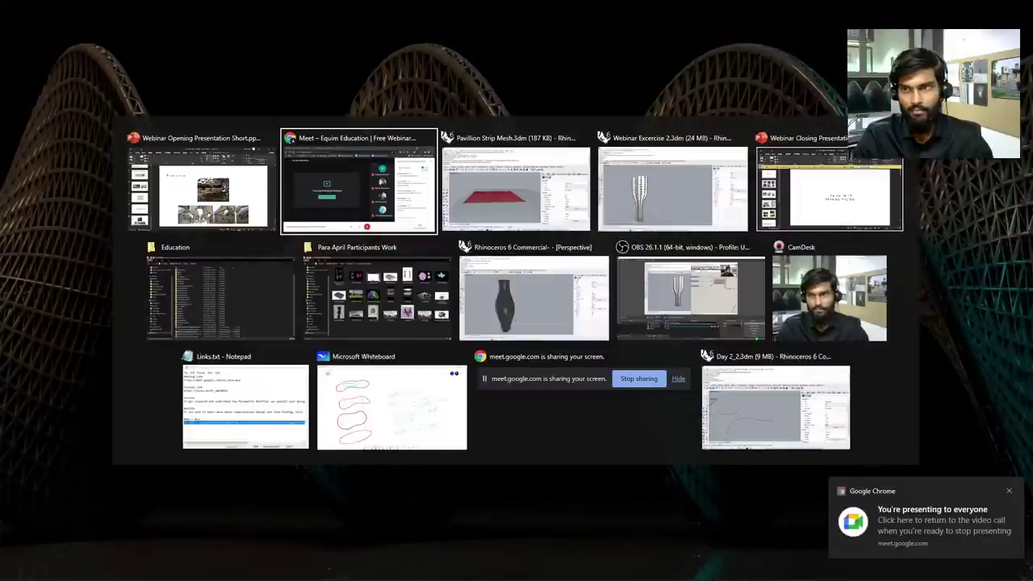
key(Return)
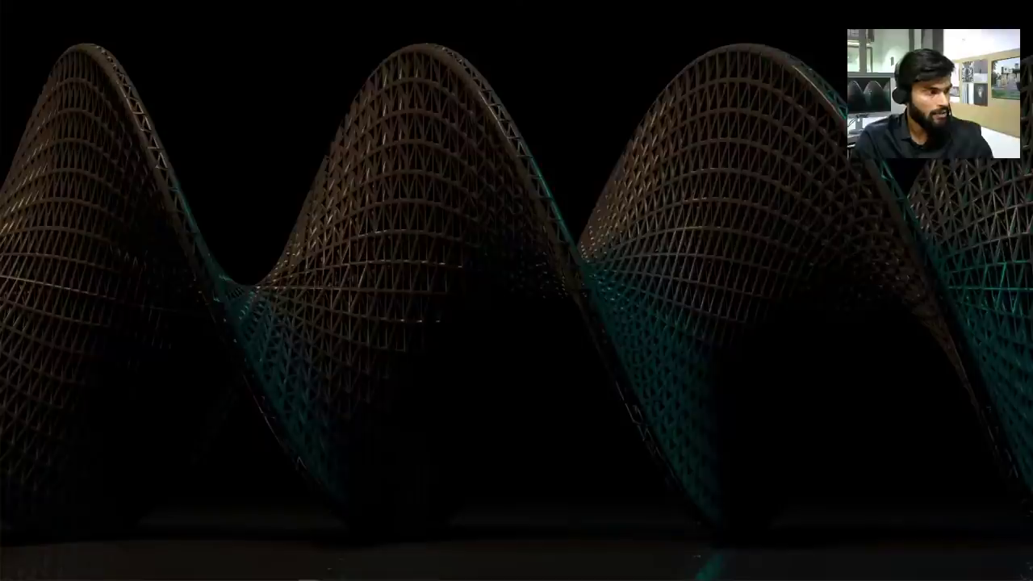
key(Right)
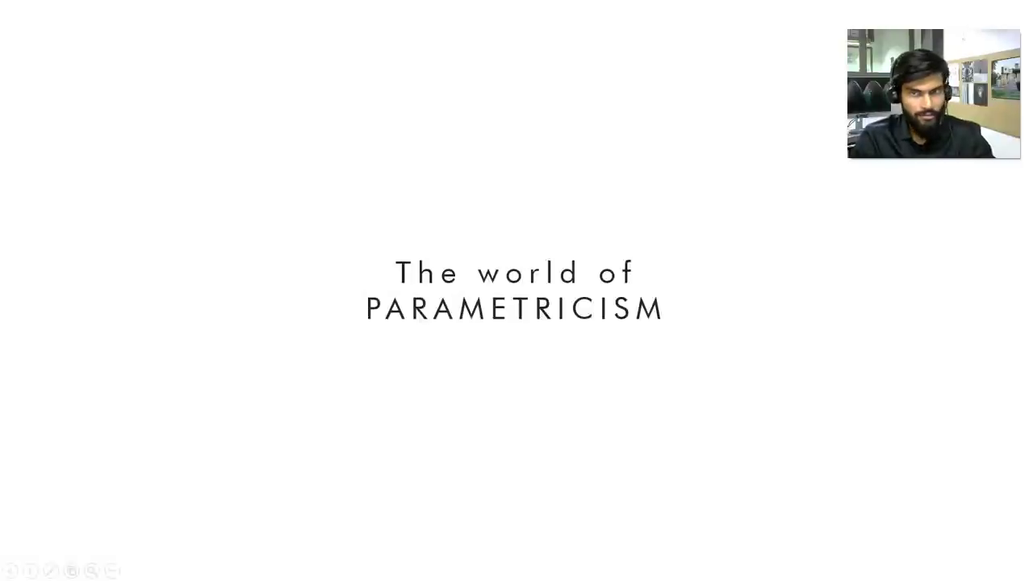